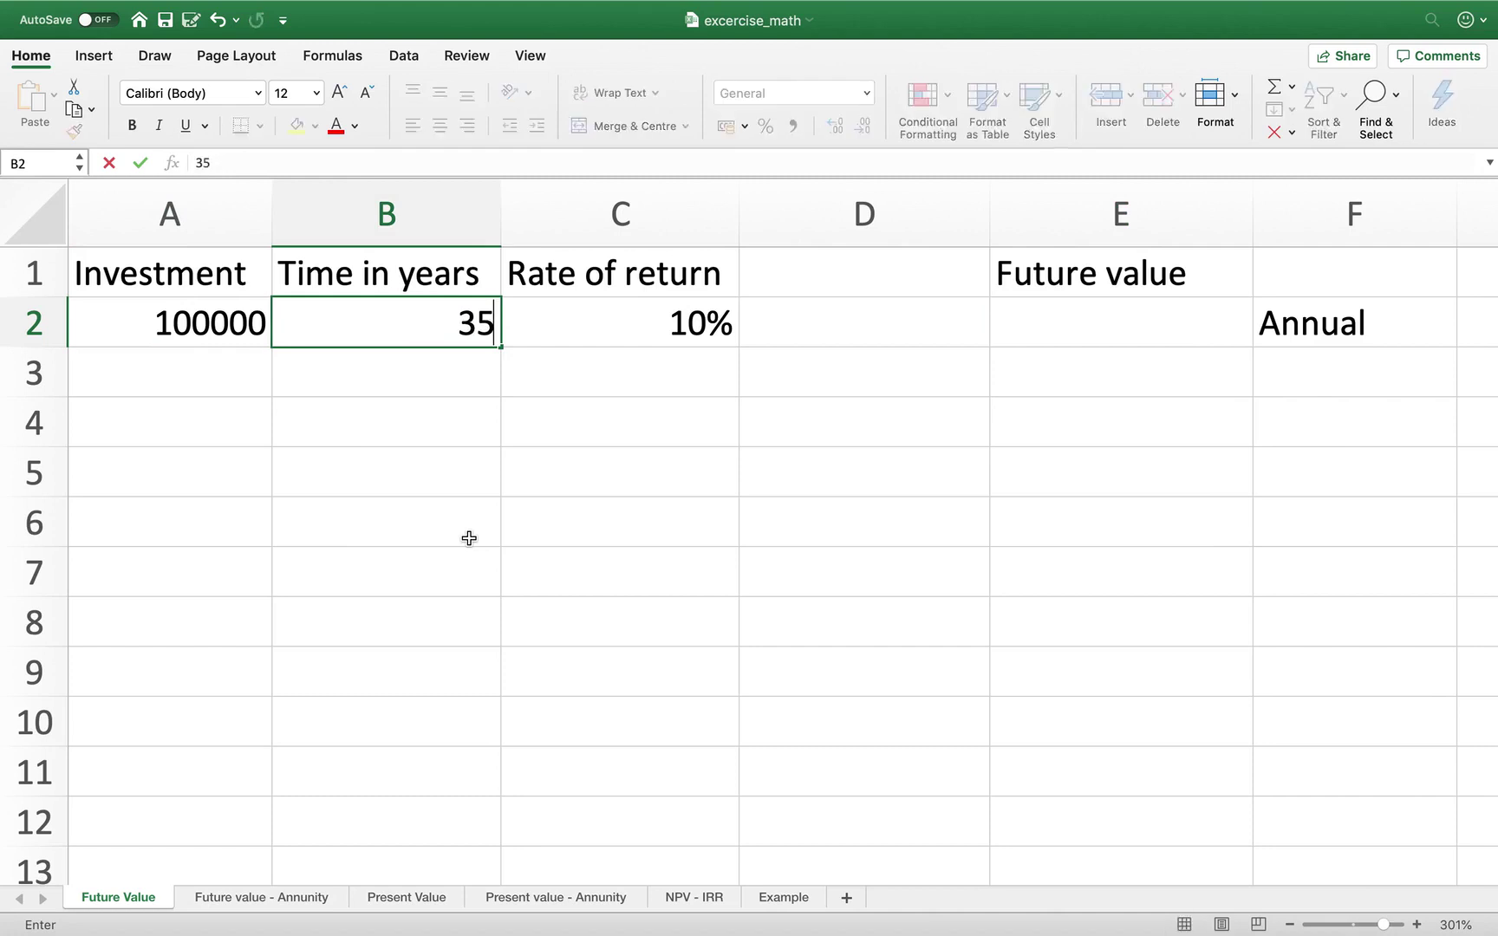
- Confirm 35 as the time in years in B2 and enter the note "10 Lac Rs" in cell A4
key("Return")
key("Up")
key("Right")
key("Right")
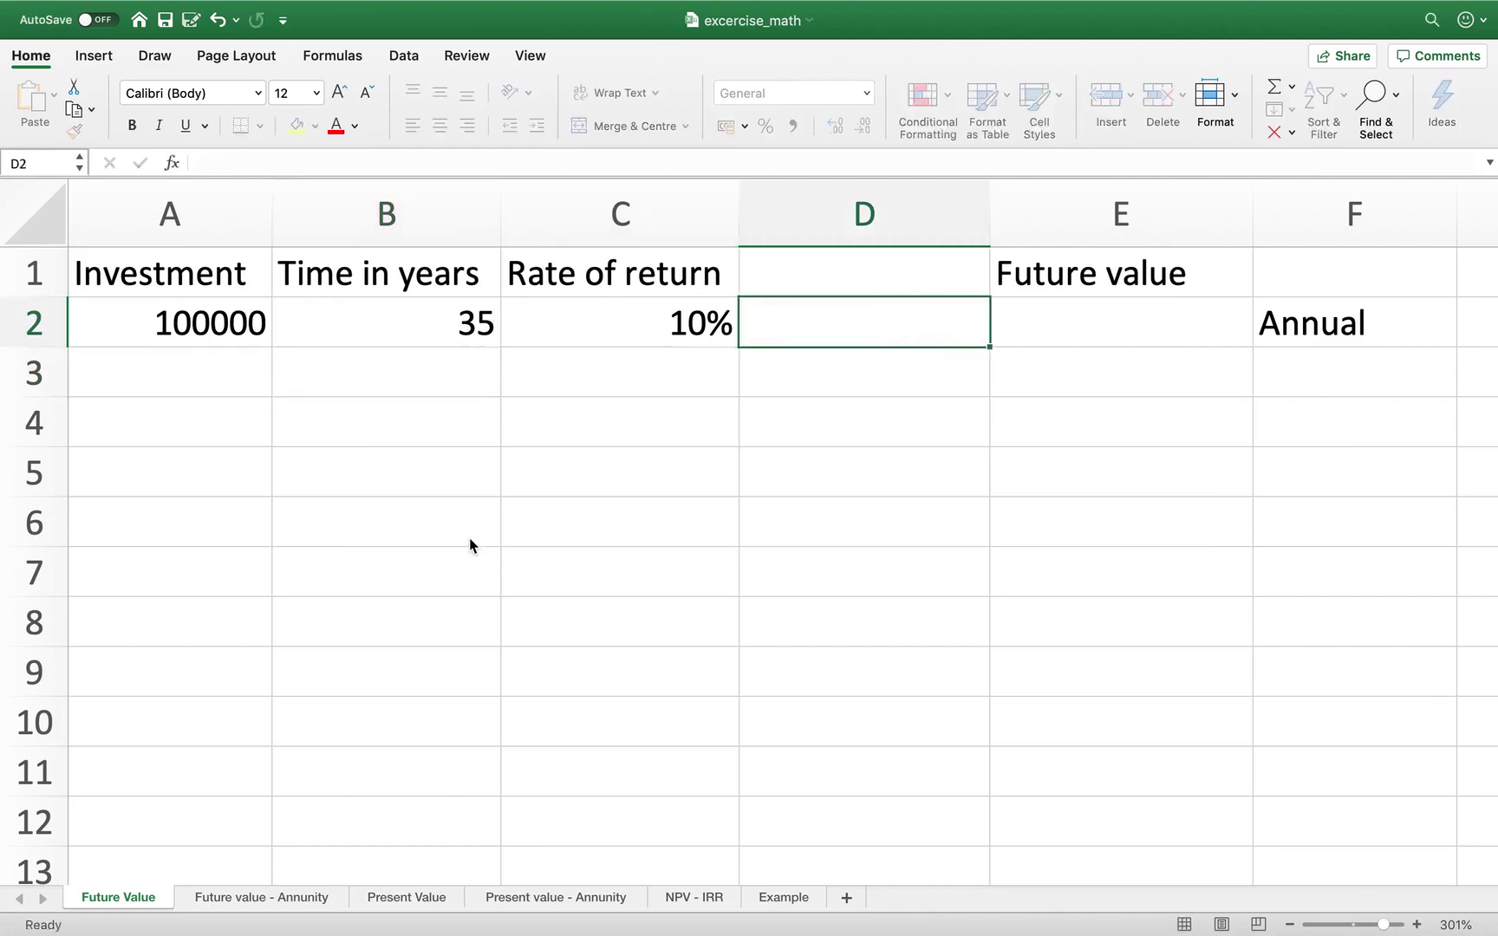
key("Down")
key("Left")
key("Left")
key("Left")
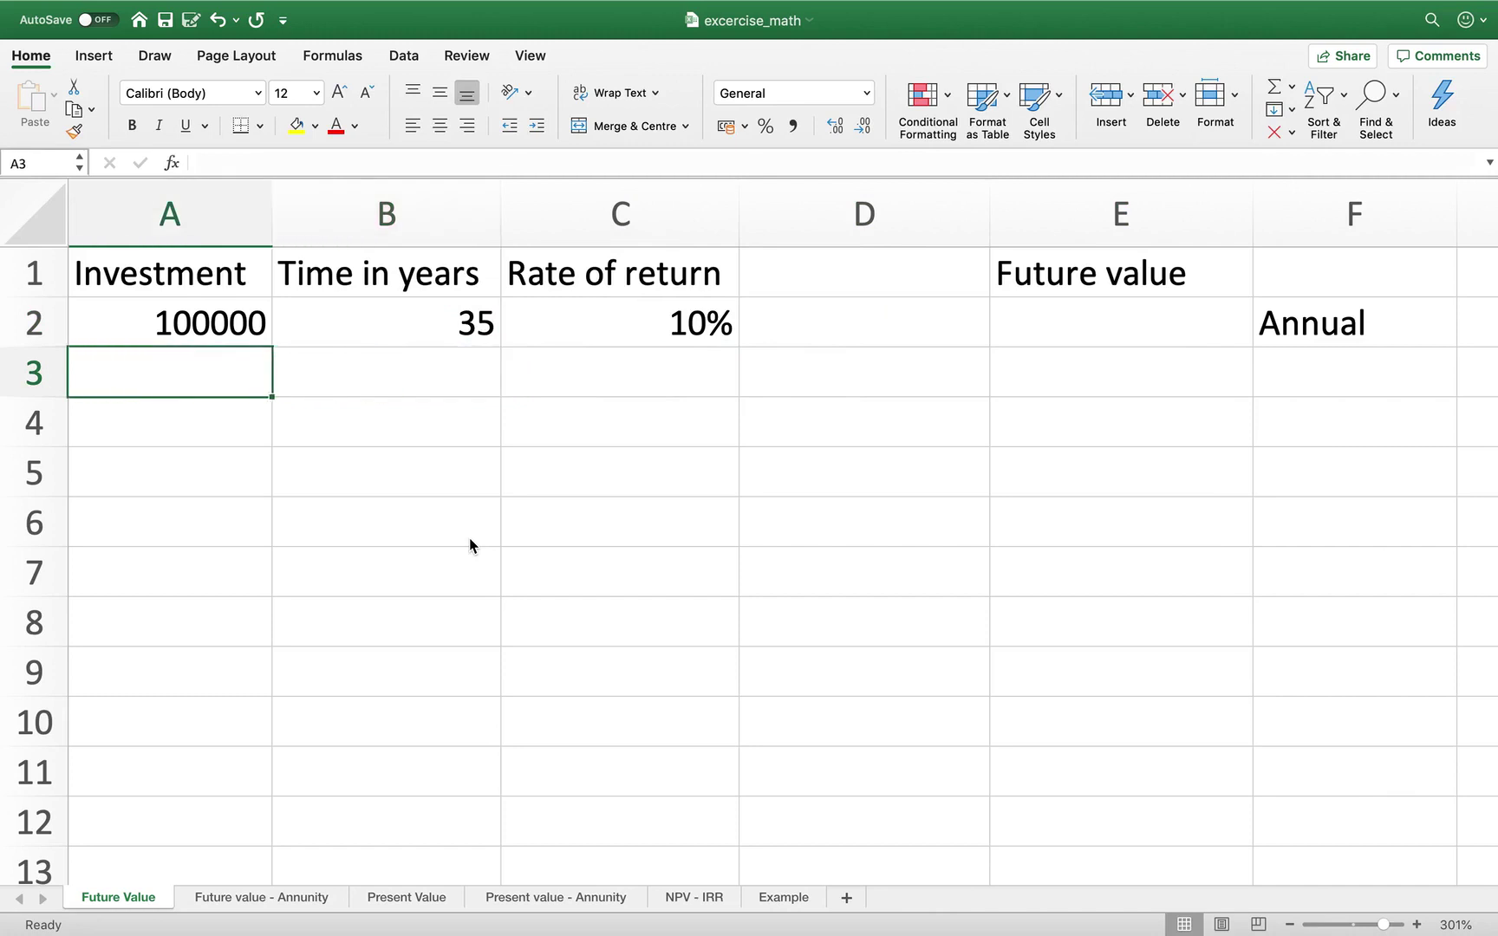
key("Down")
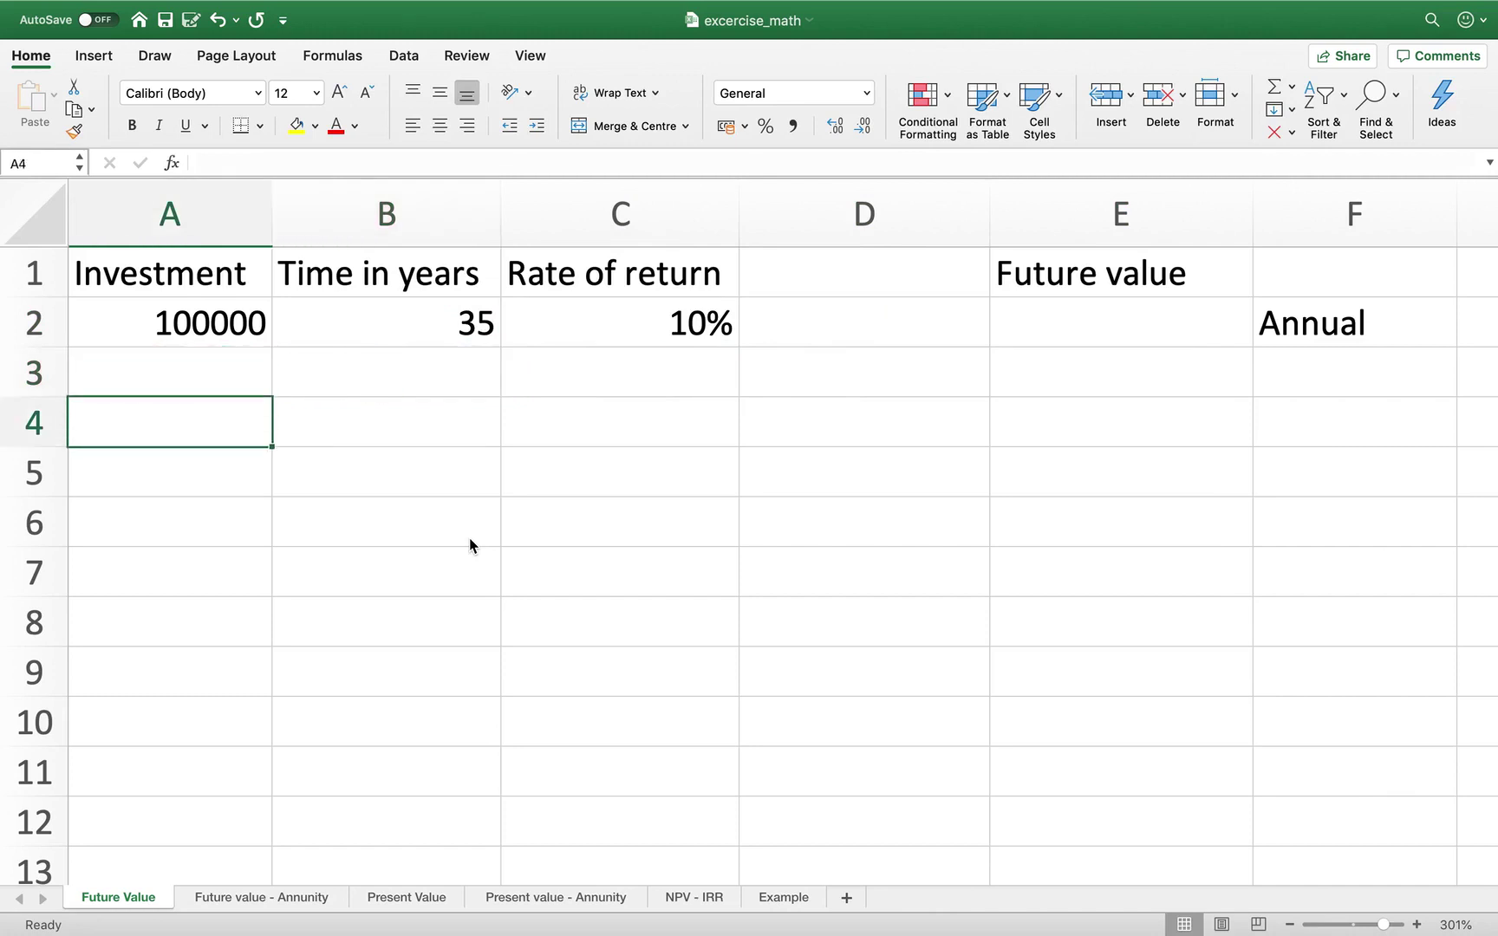
type("10 Lac Rs")
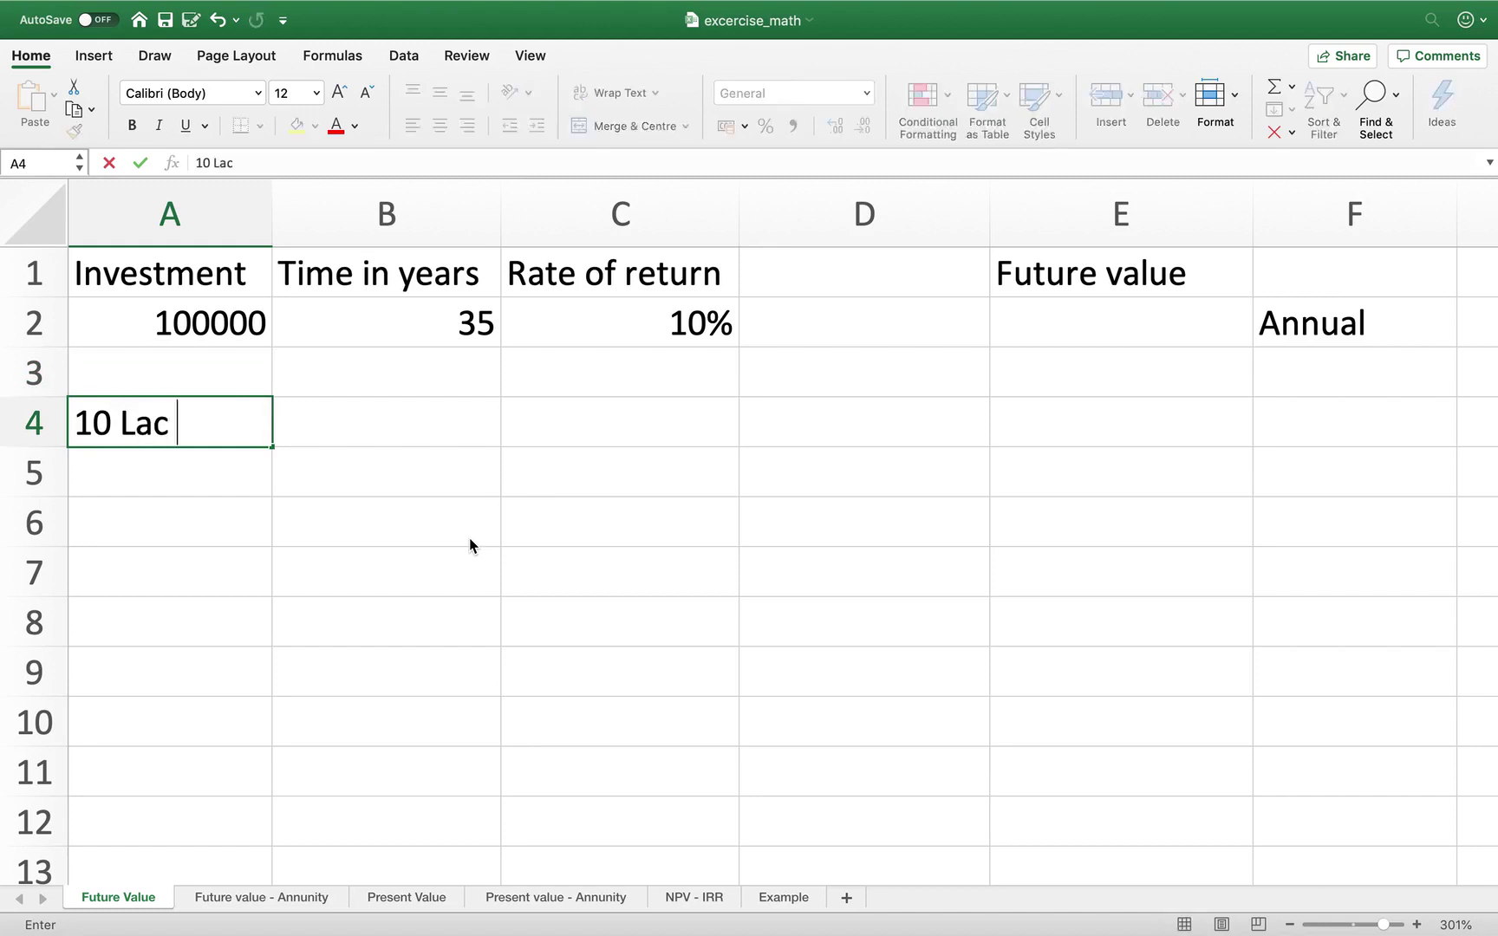
key("Tab")
- Set the rate of return in cell C2 to 7.5%
key("Up")
key("Up")
key("Right")
type("7.5")
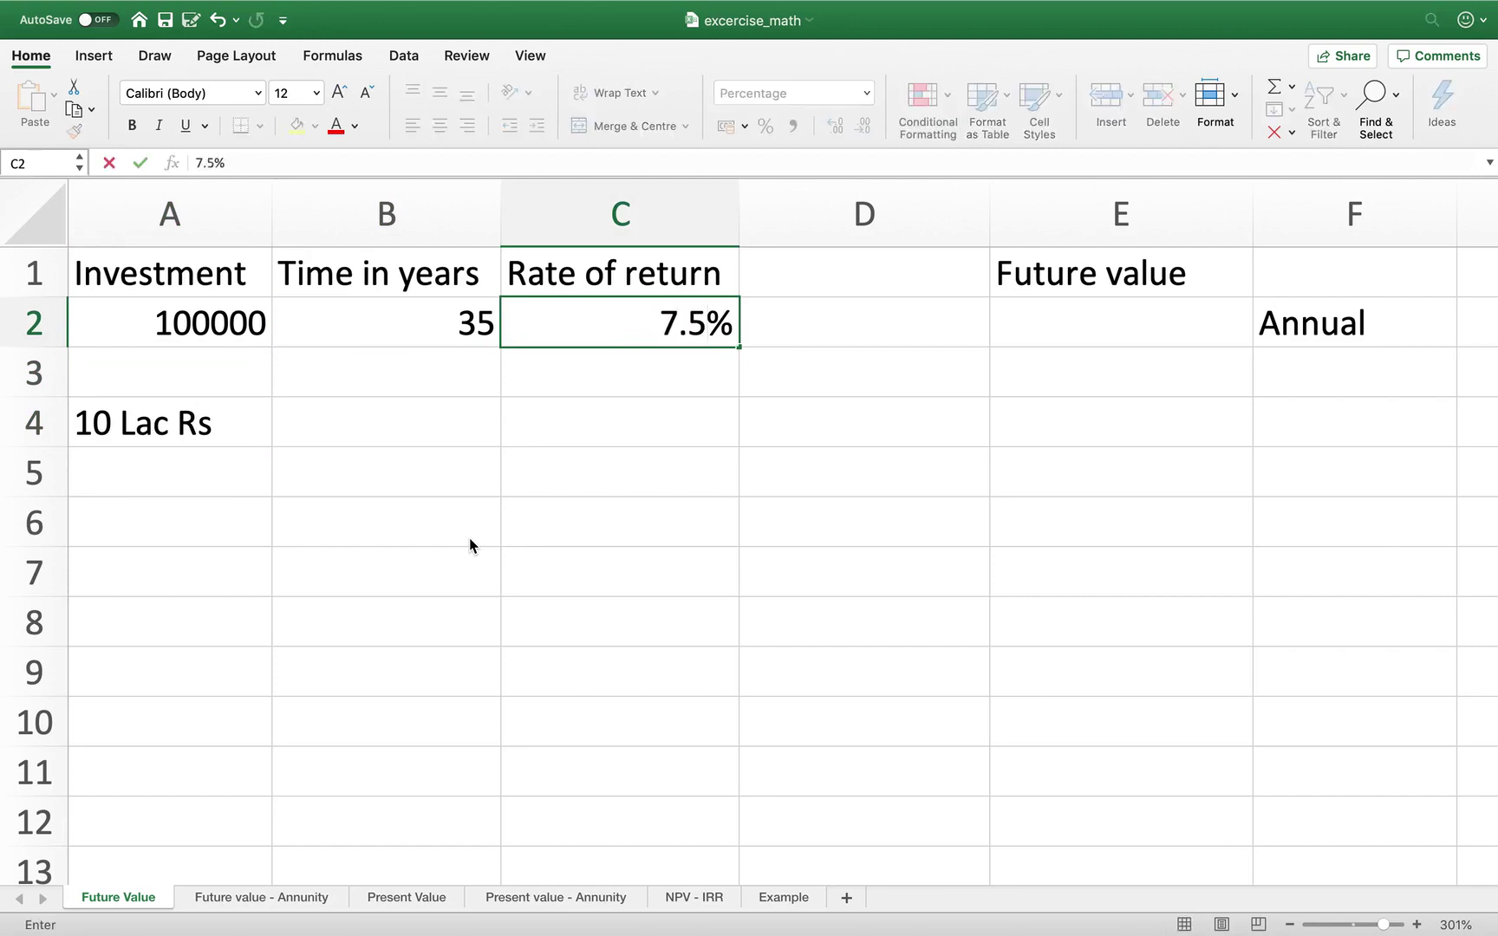
key("Return")
key("Up")
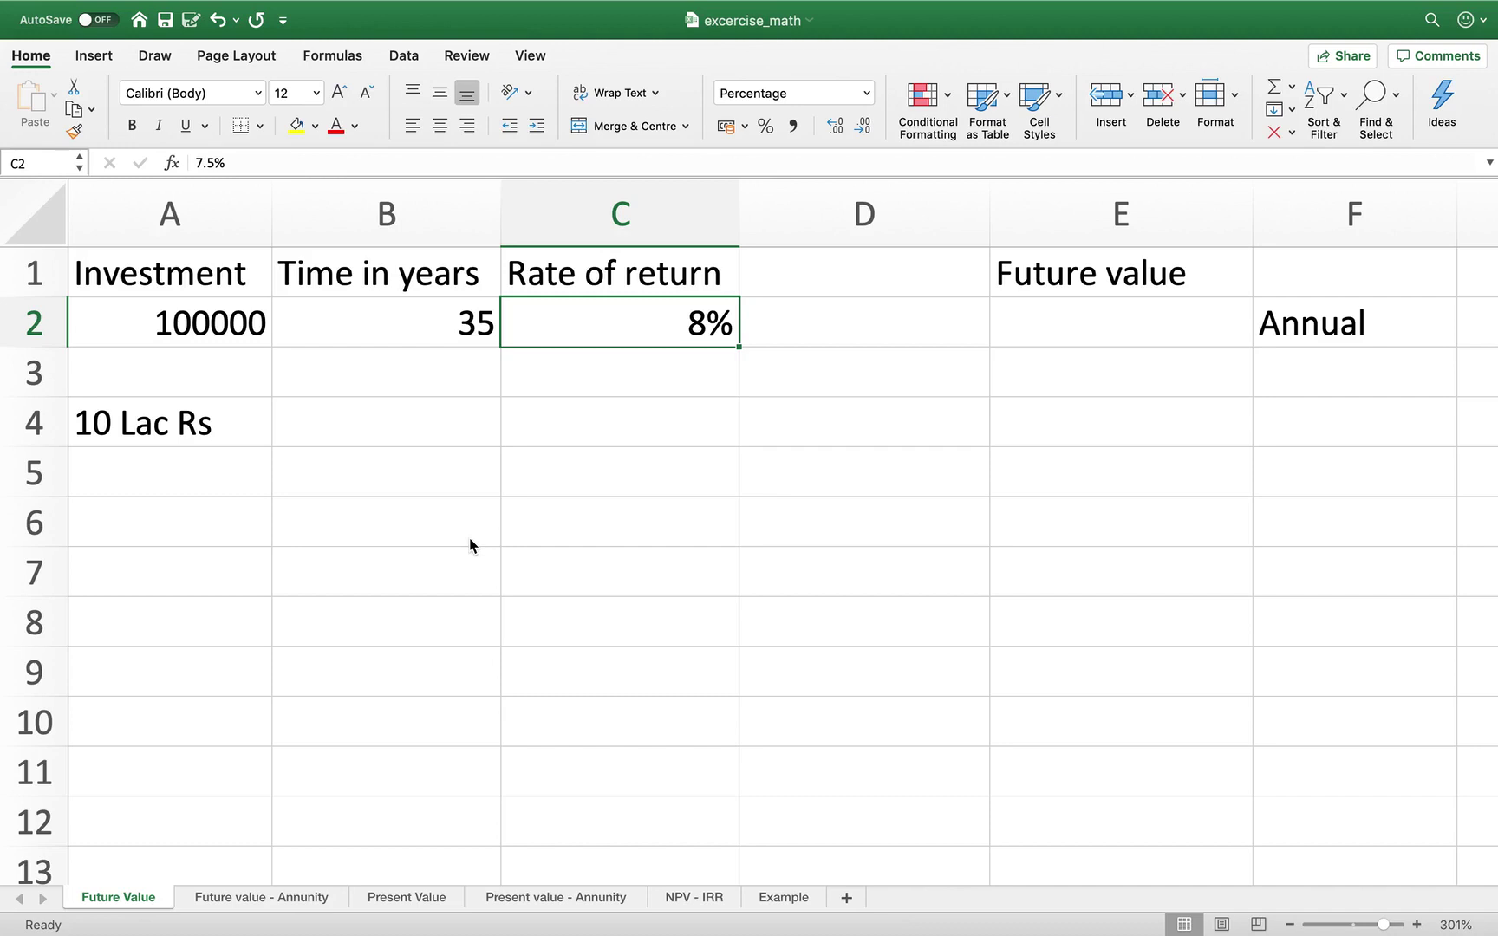
- Calculate the annual future value in E2 with =FV(C2,B2,0,-A2), using the rate, years, zero payment and negative investment
key("Right")
key("Right")
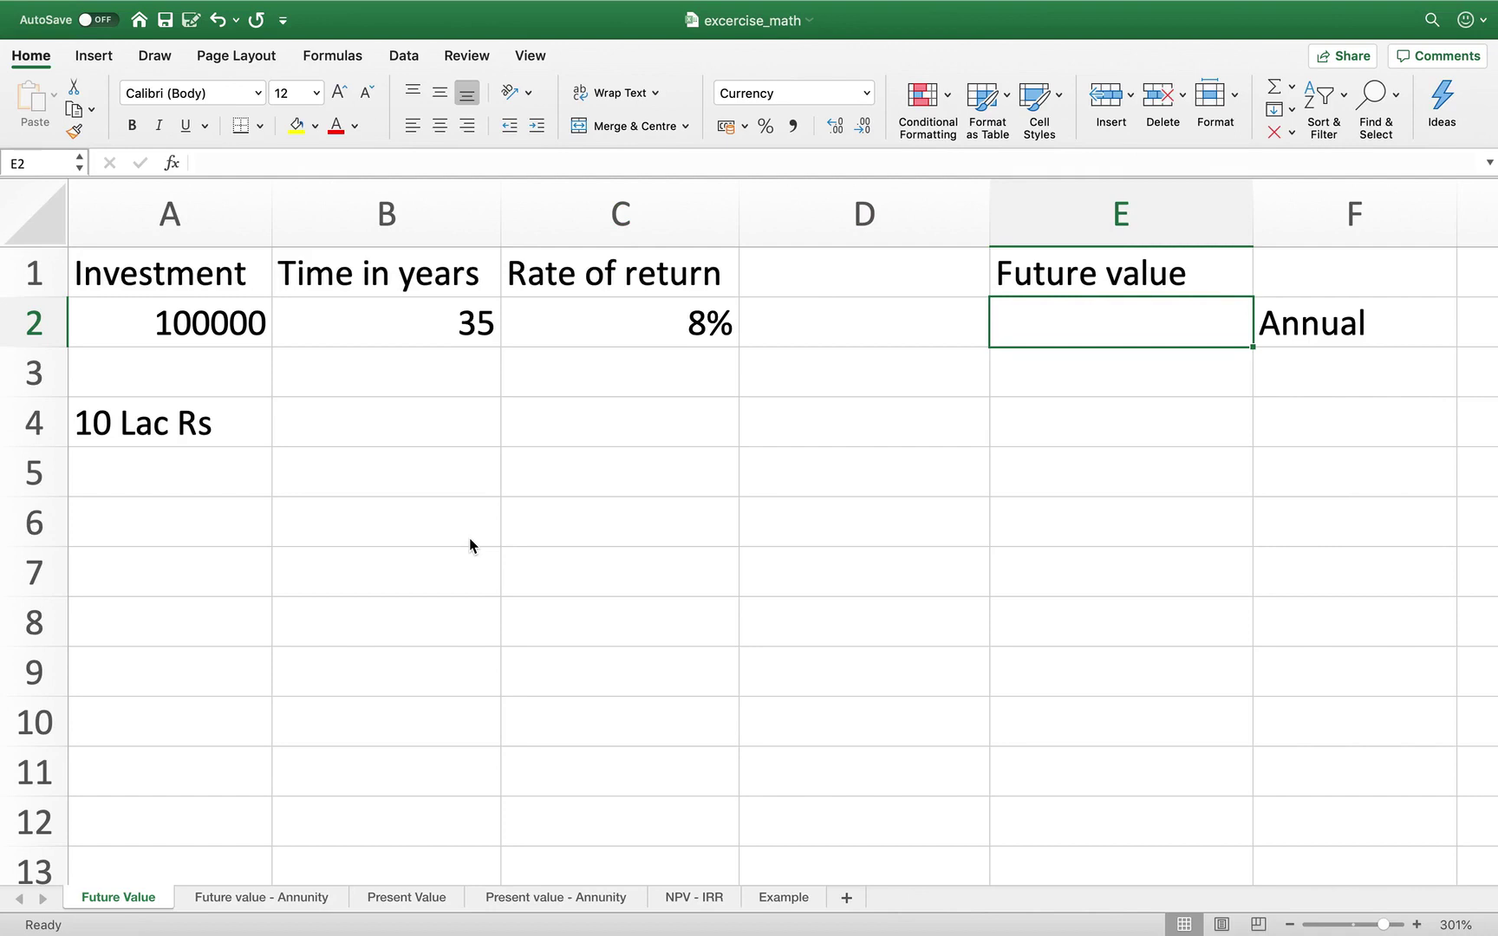
type("=F")
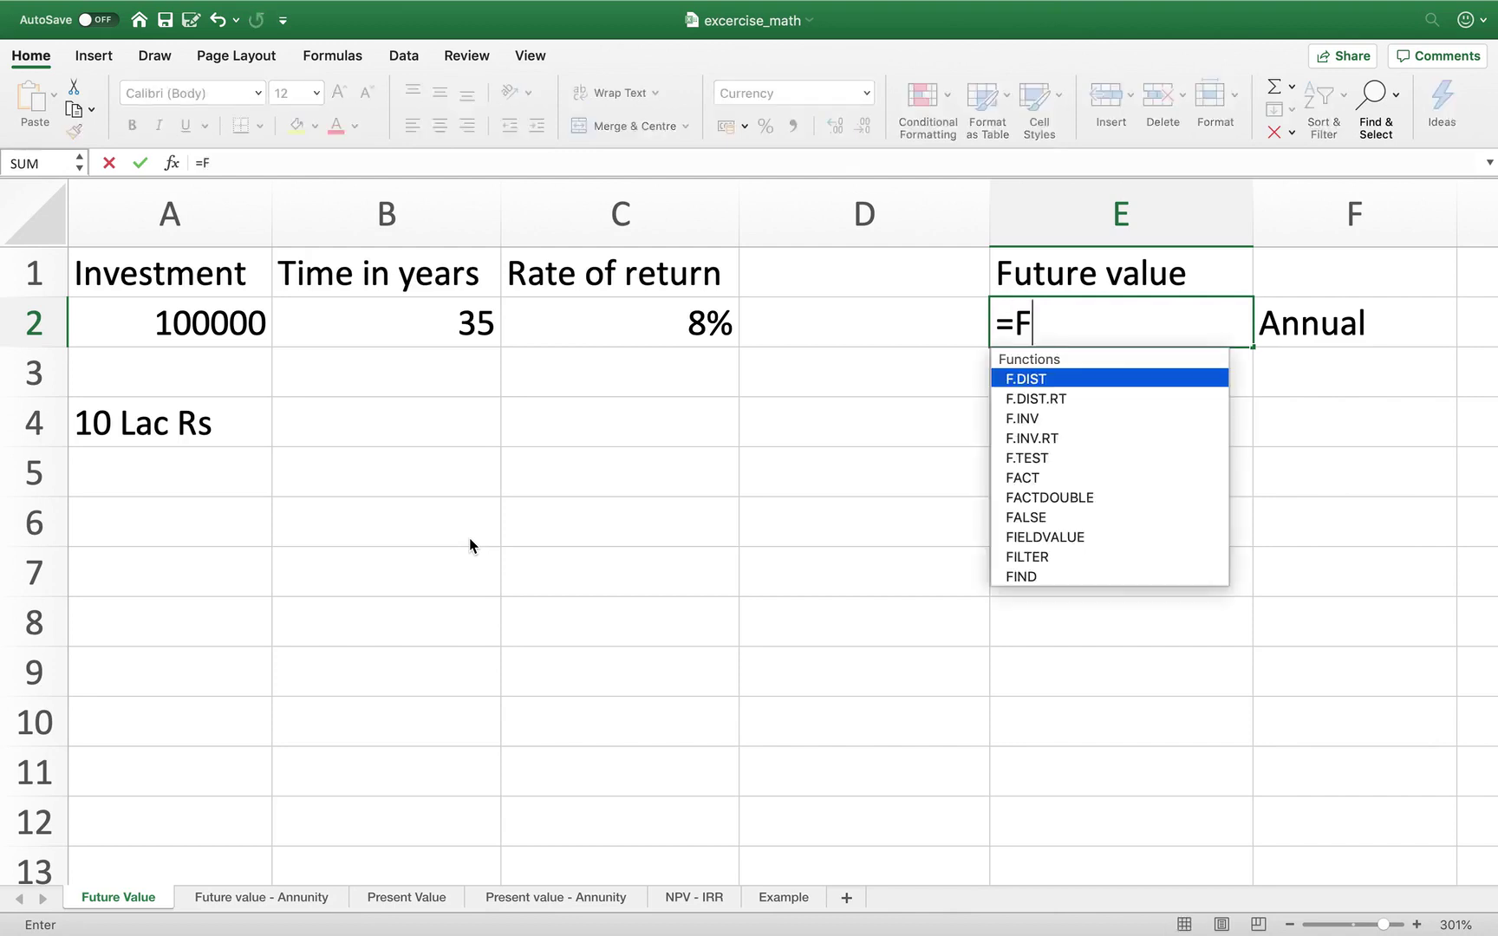
type("V")
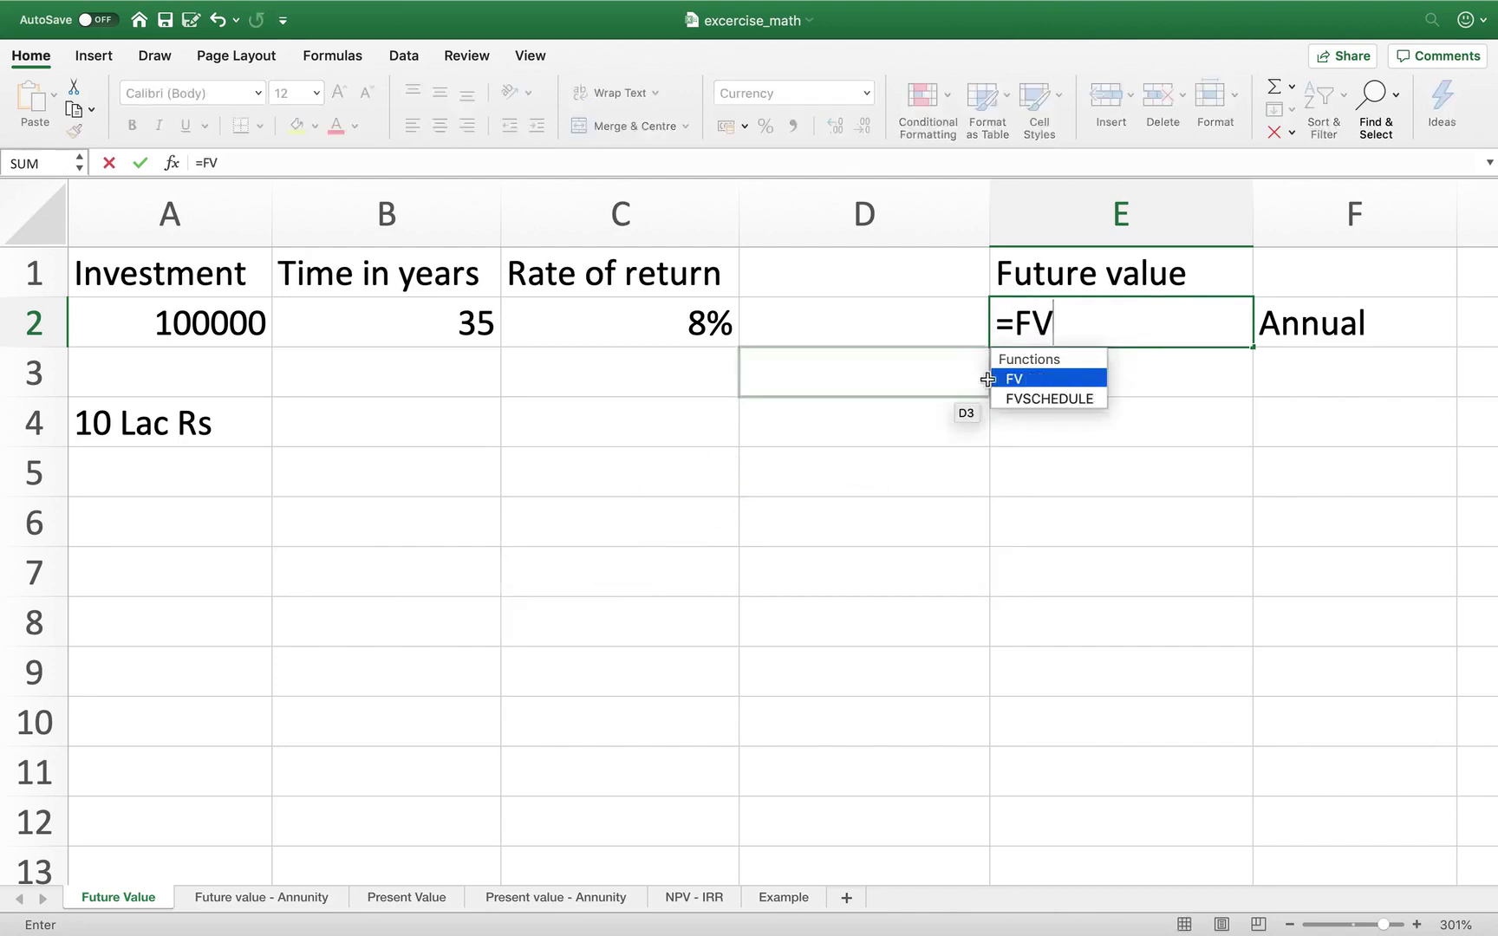
double_click(1028, 379)
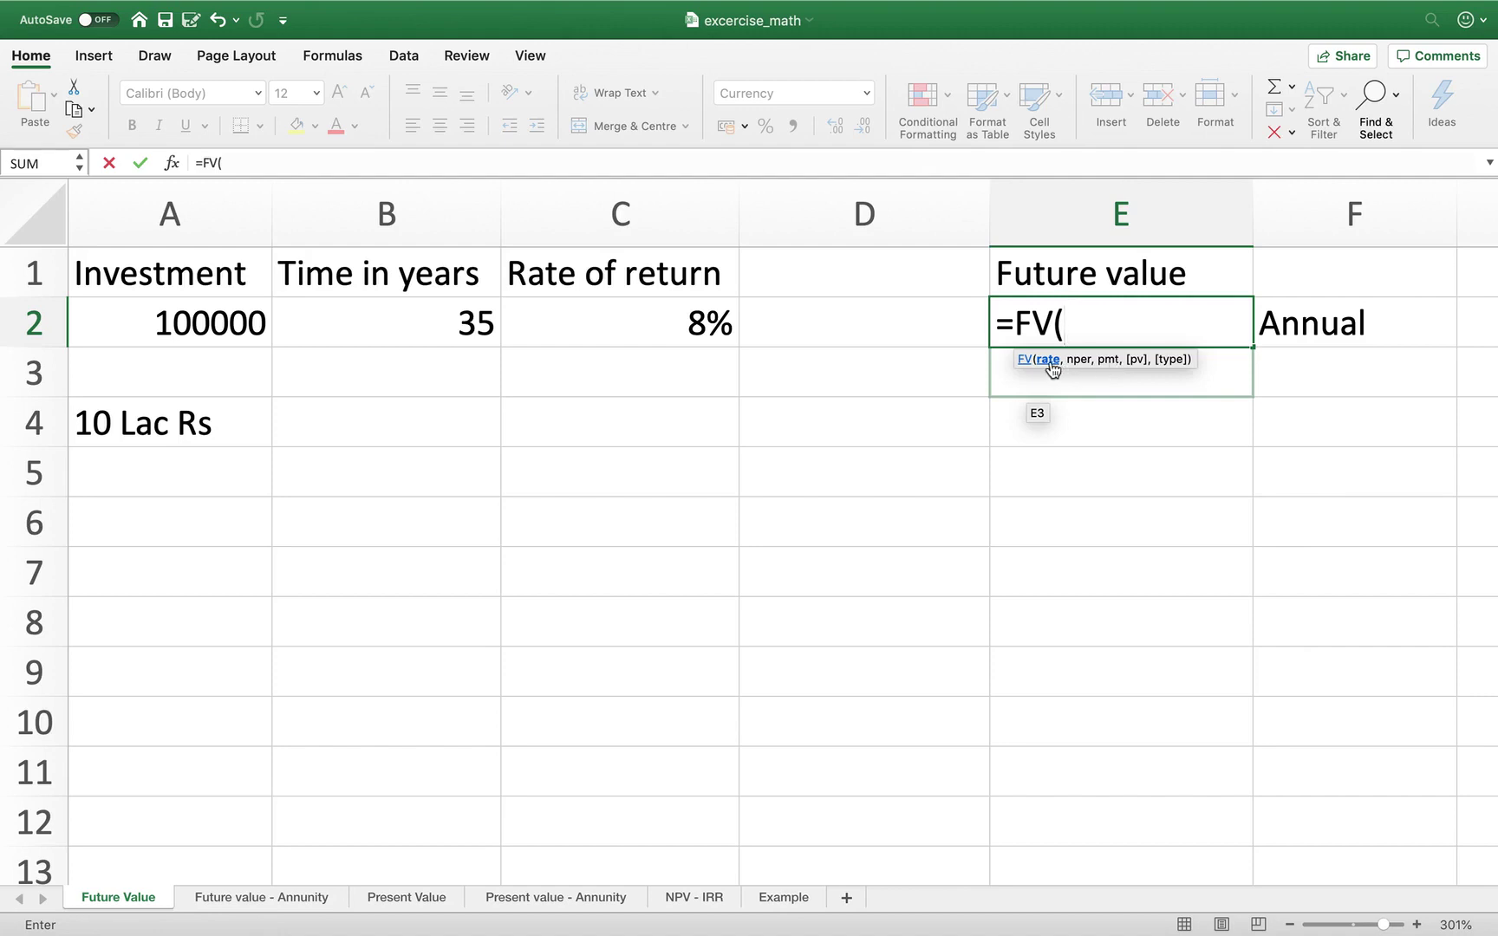
left_click(689, 332)
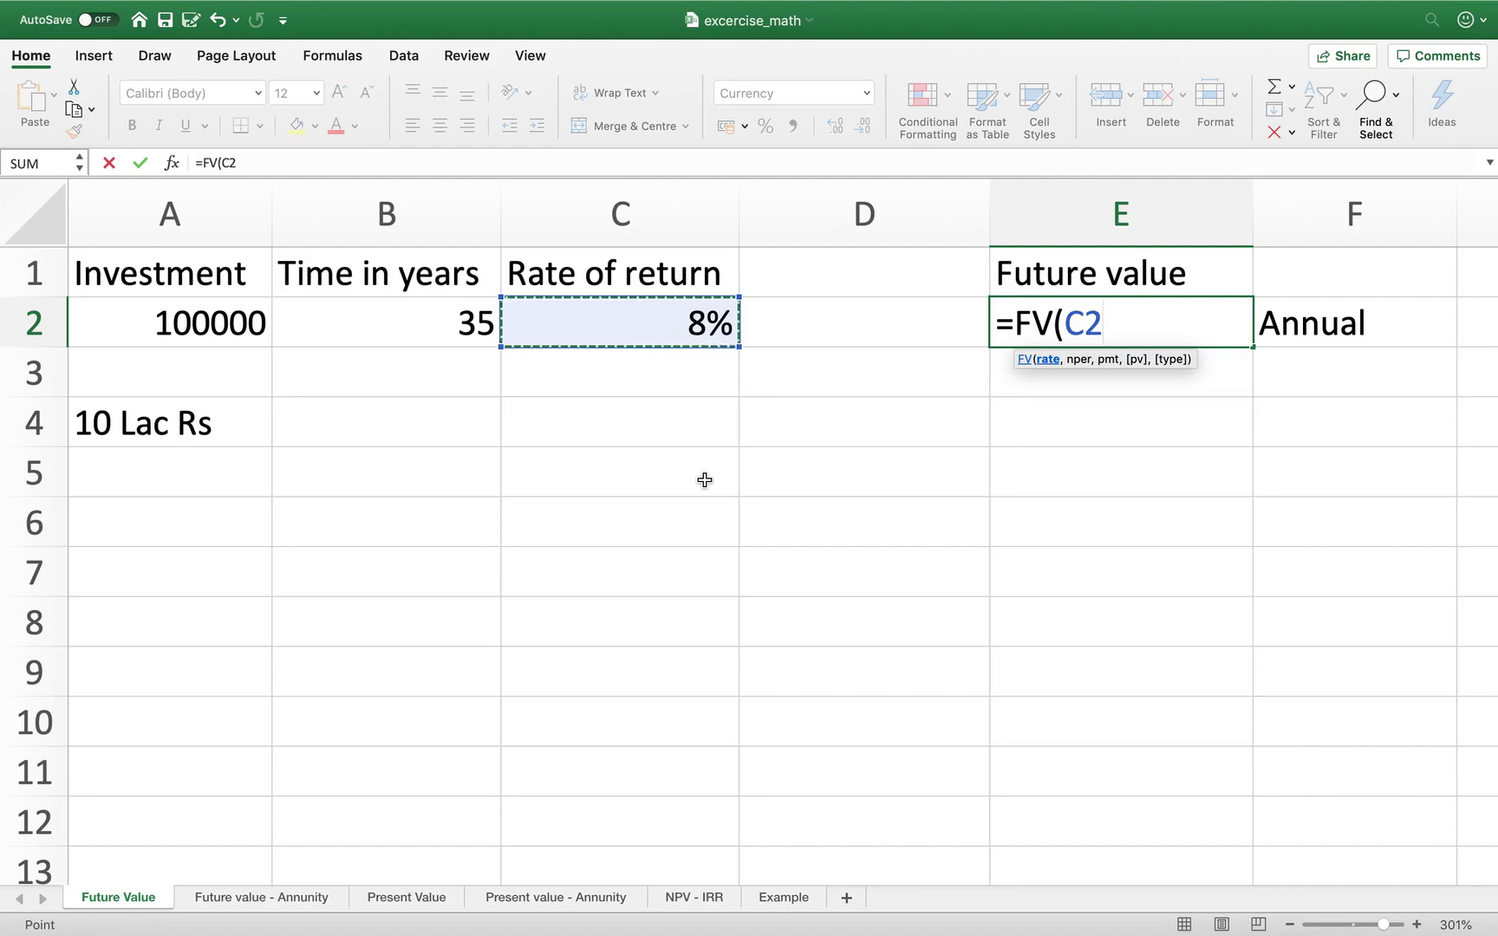
type(",")
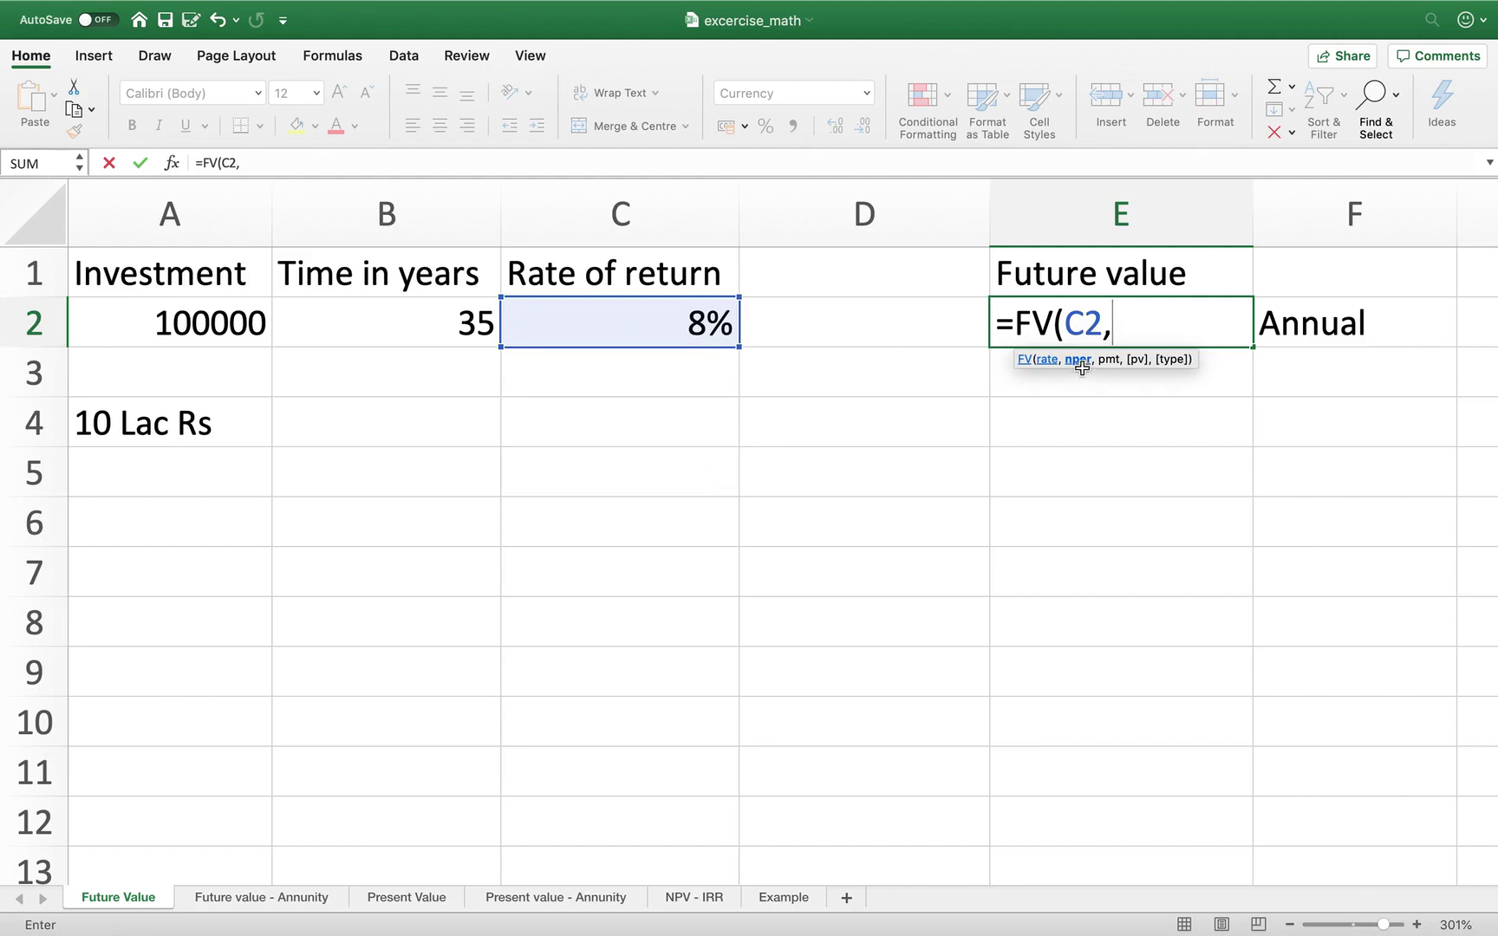
left_click(419, 330)
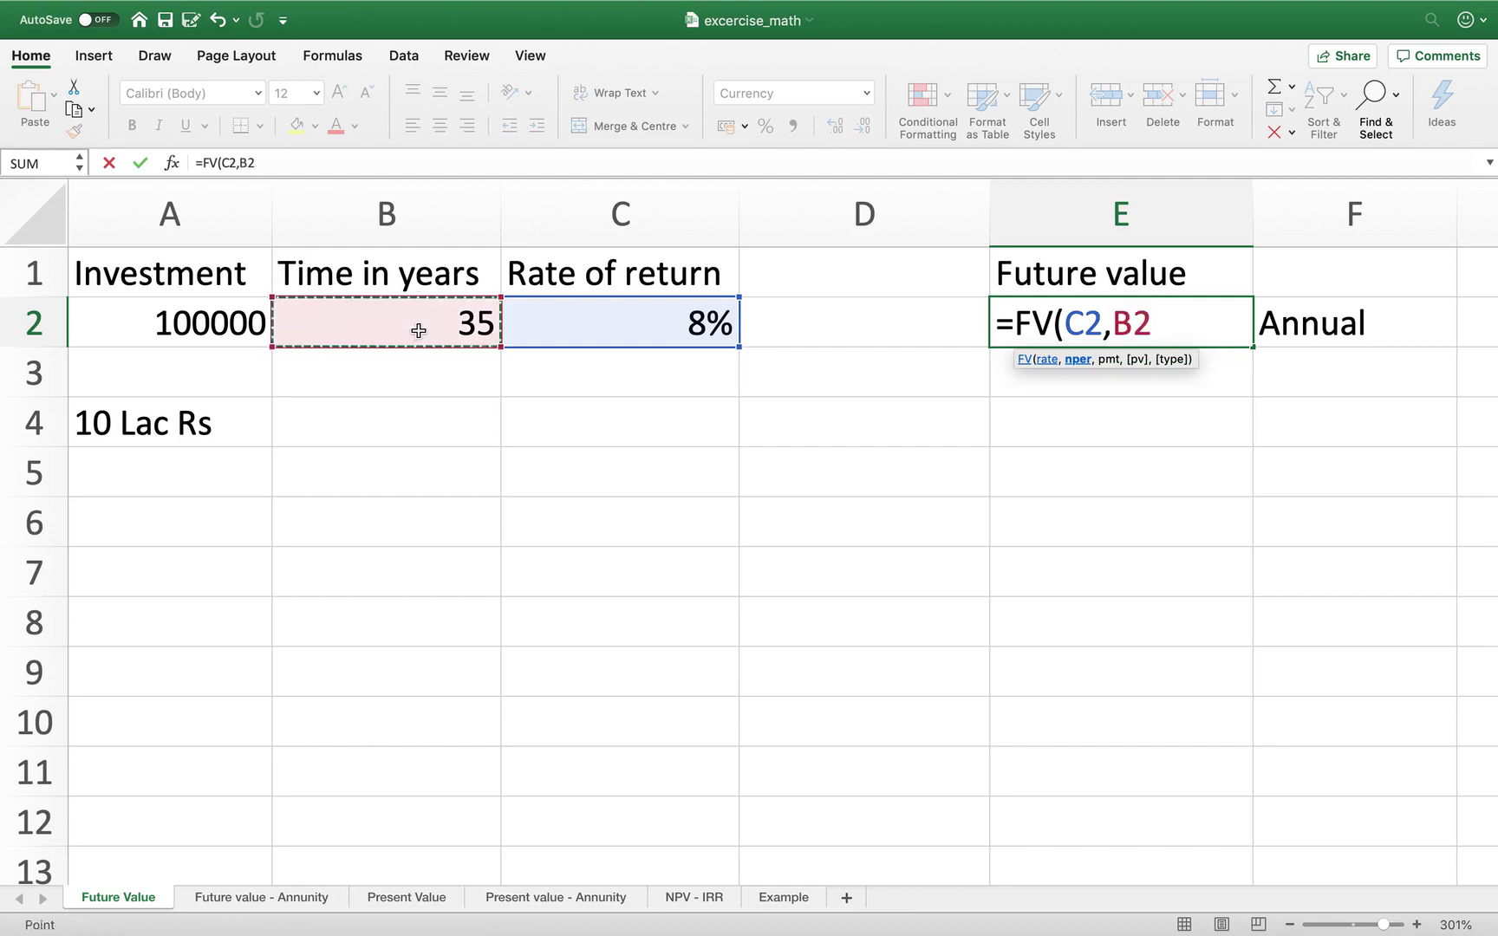
type(",")
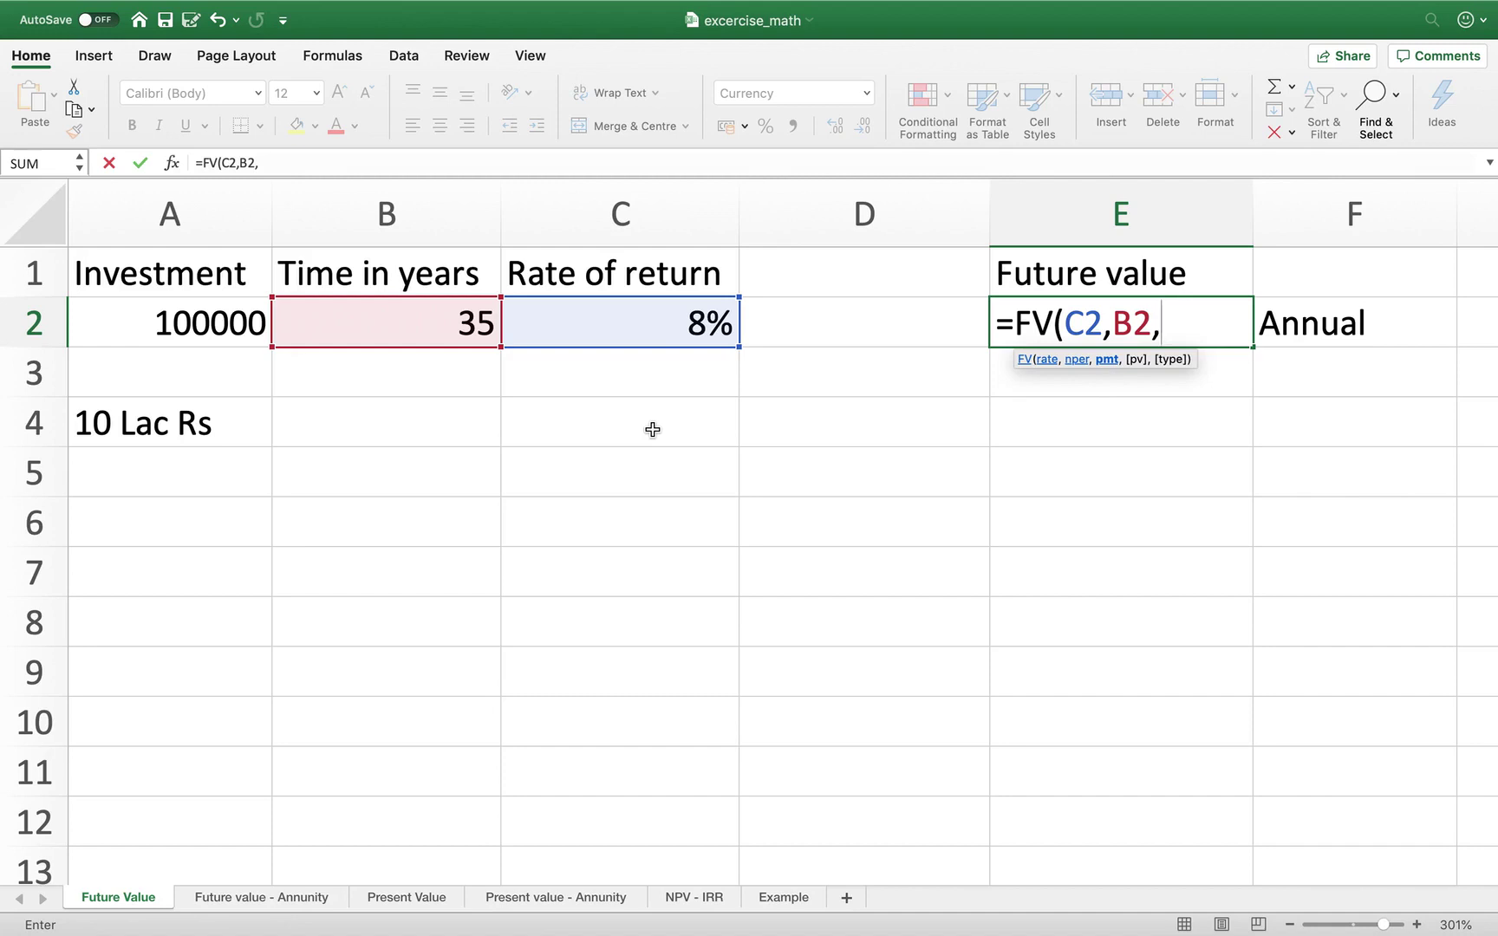
type("0,")
type("-")
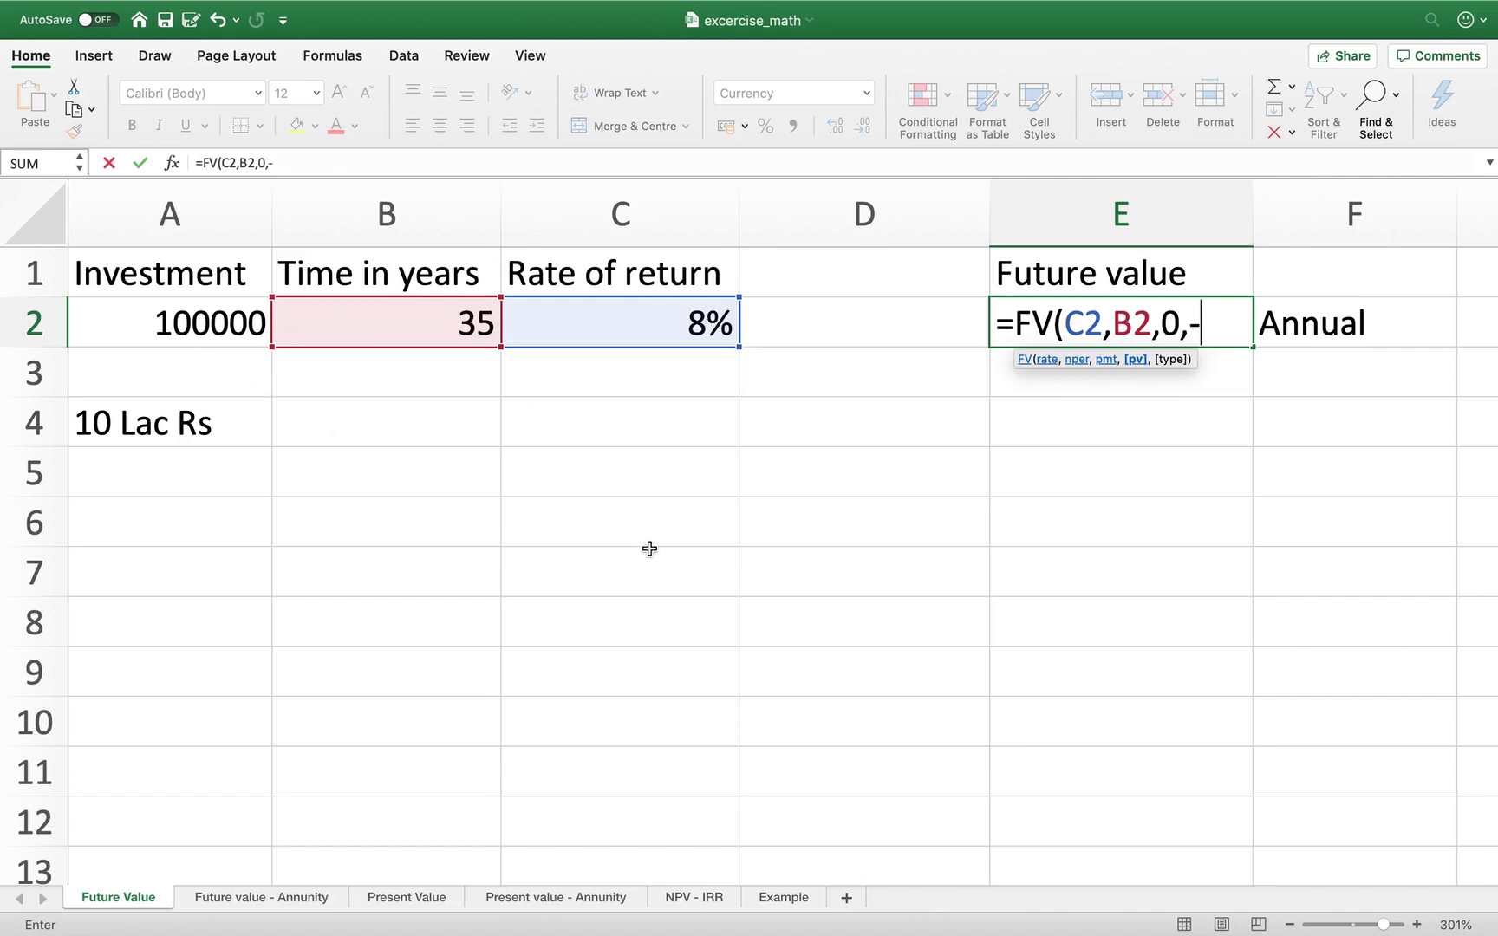
type("1")
key("BackSpace")
left_click(215, 315)
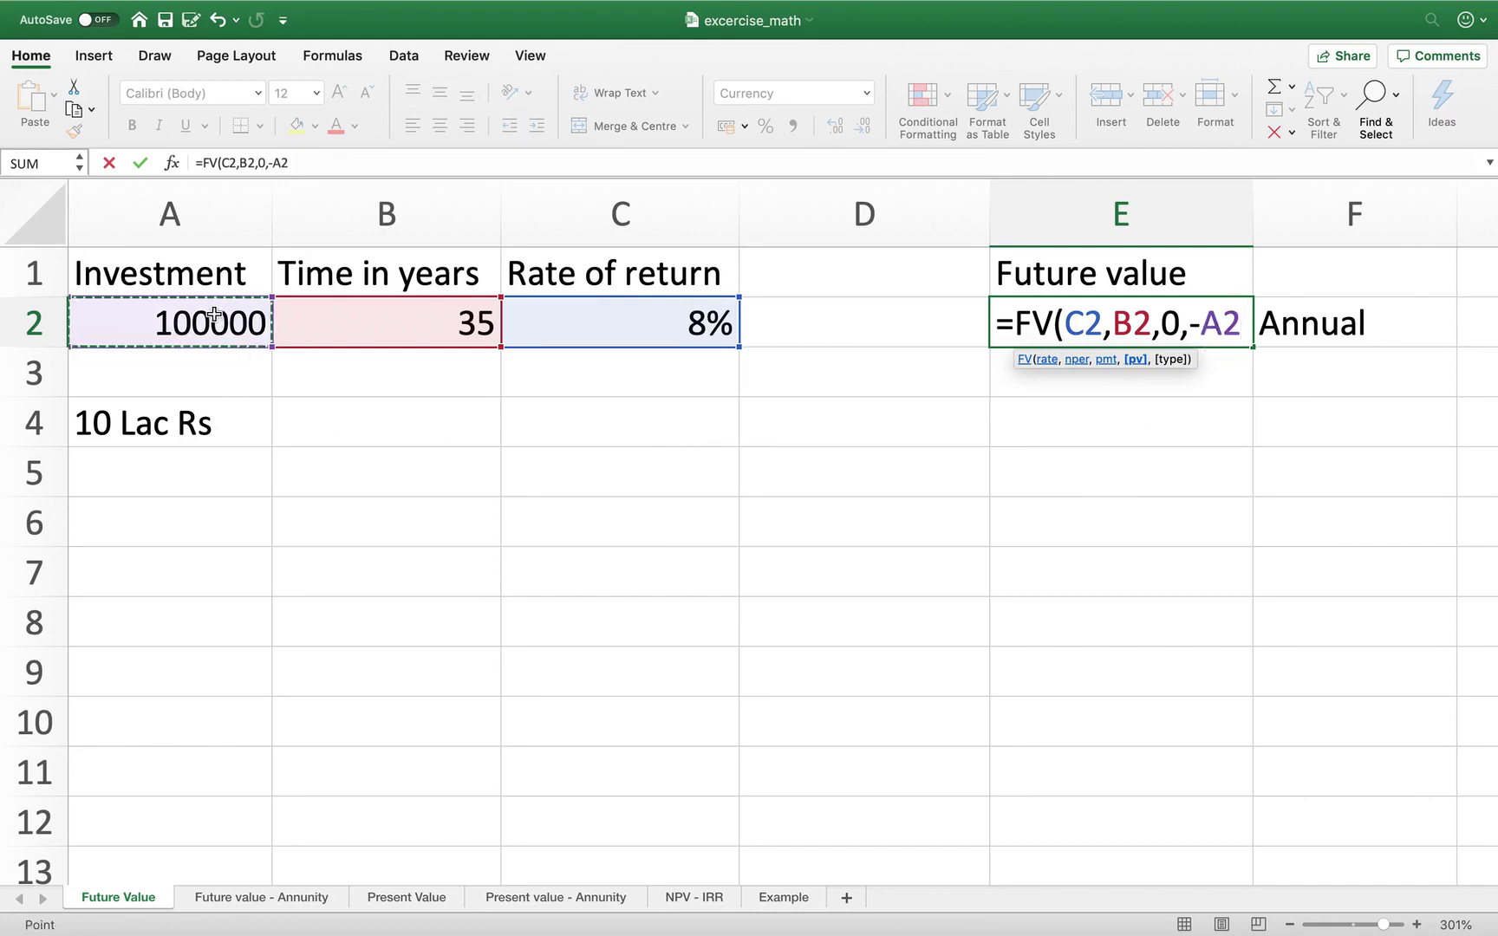
type(")")
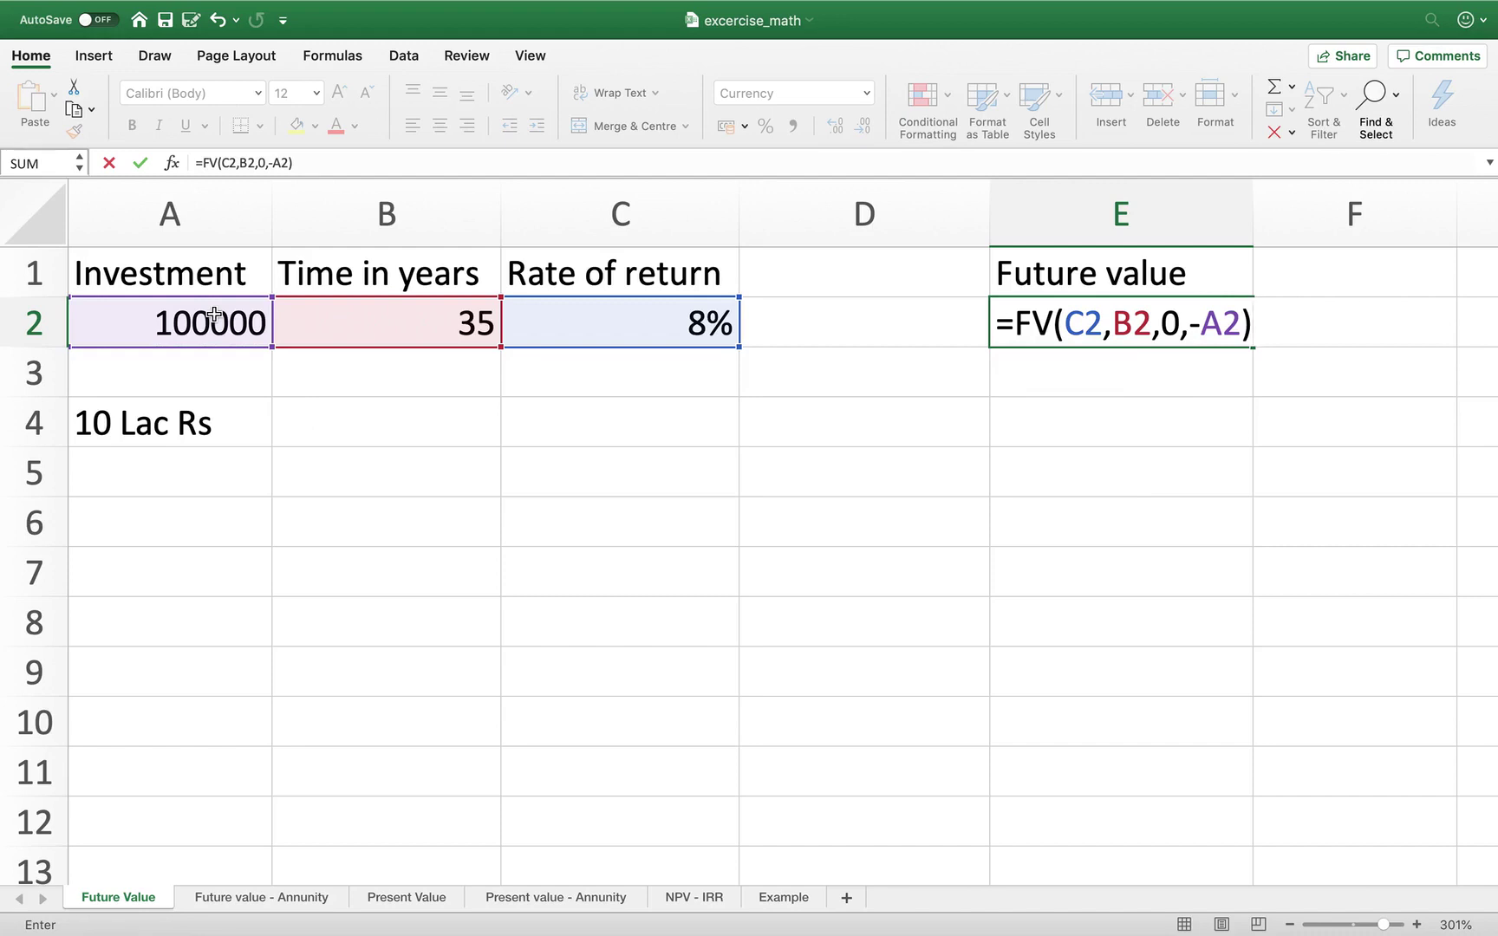
key("Return")
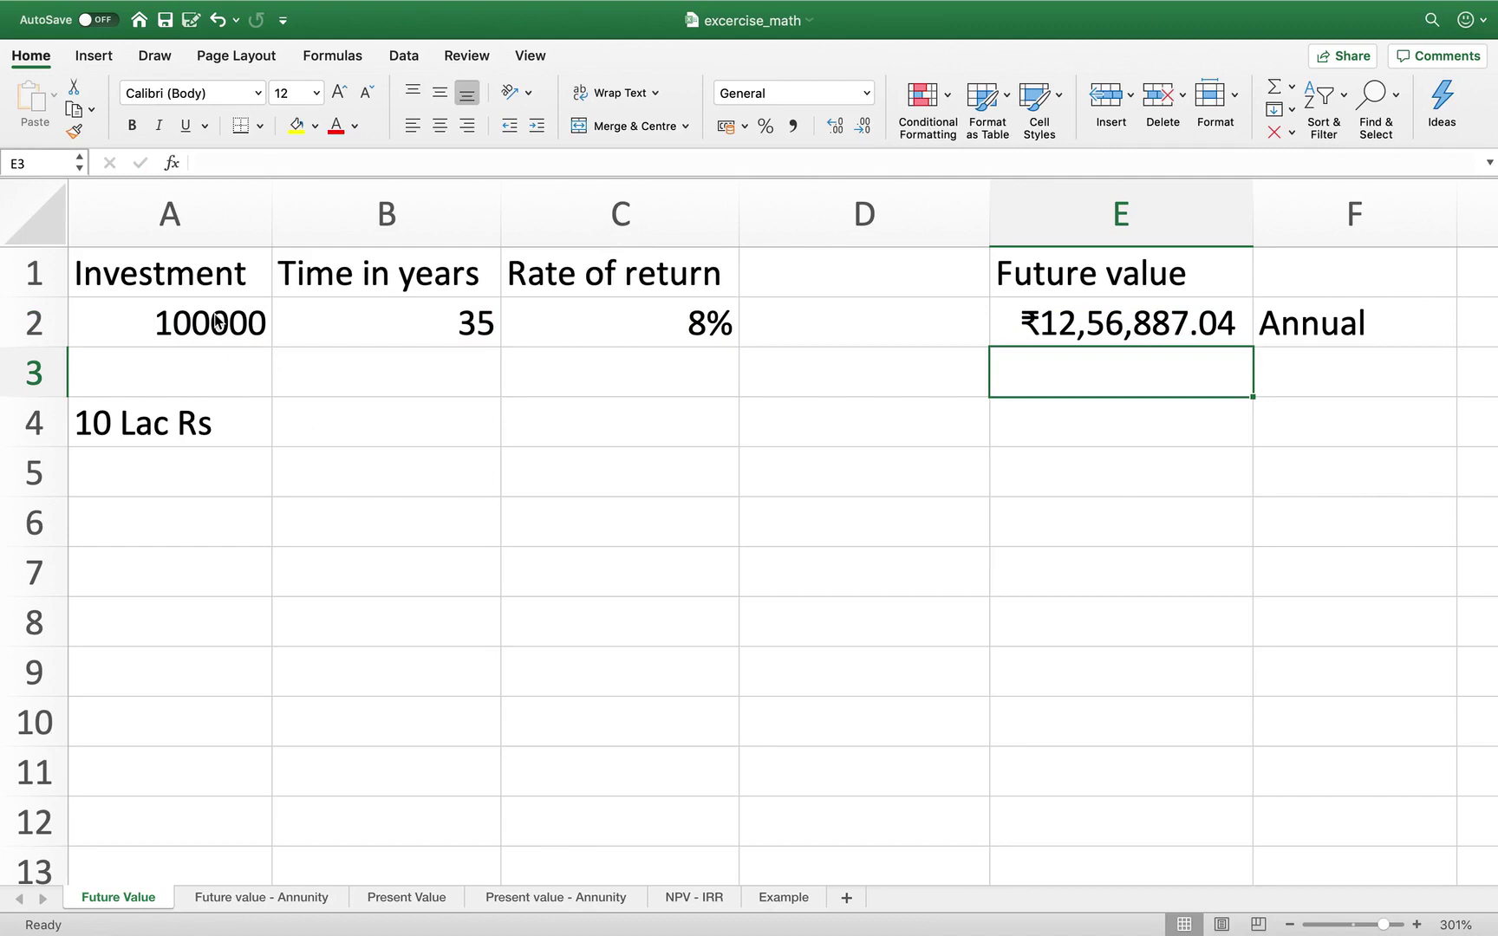
left_click(1076, 326)
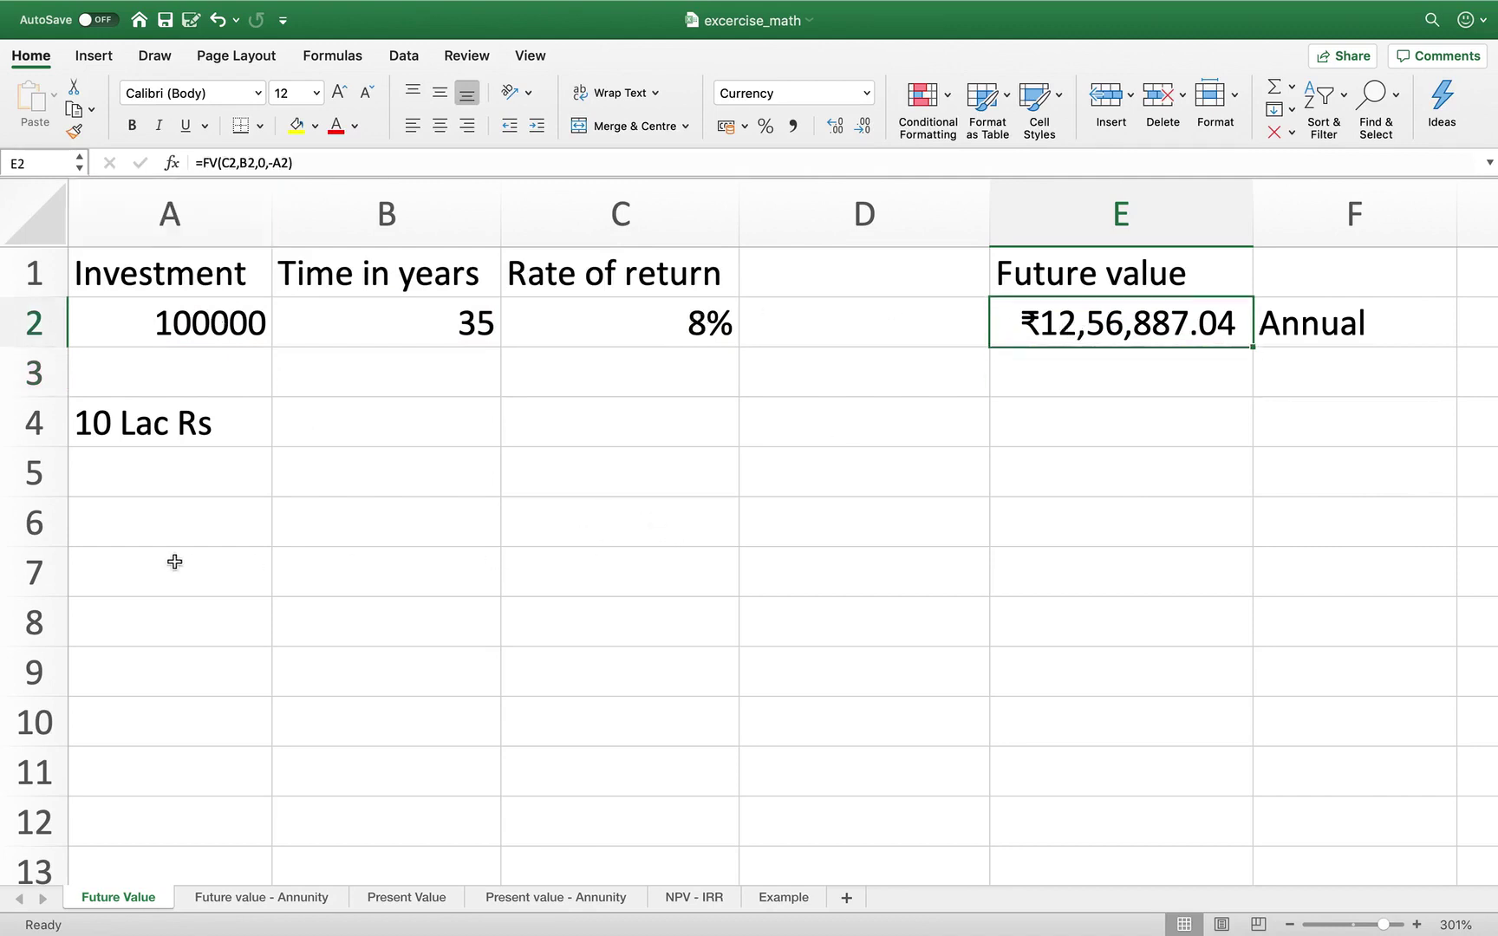
- Enter the note "12.56 lac" in cell A6, below the 10 Lac Rs note
left_click(150, 523)
type("1")
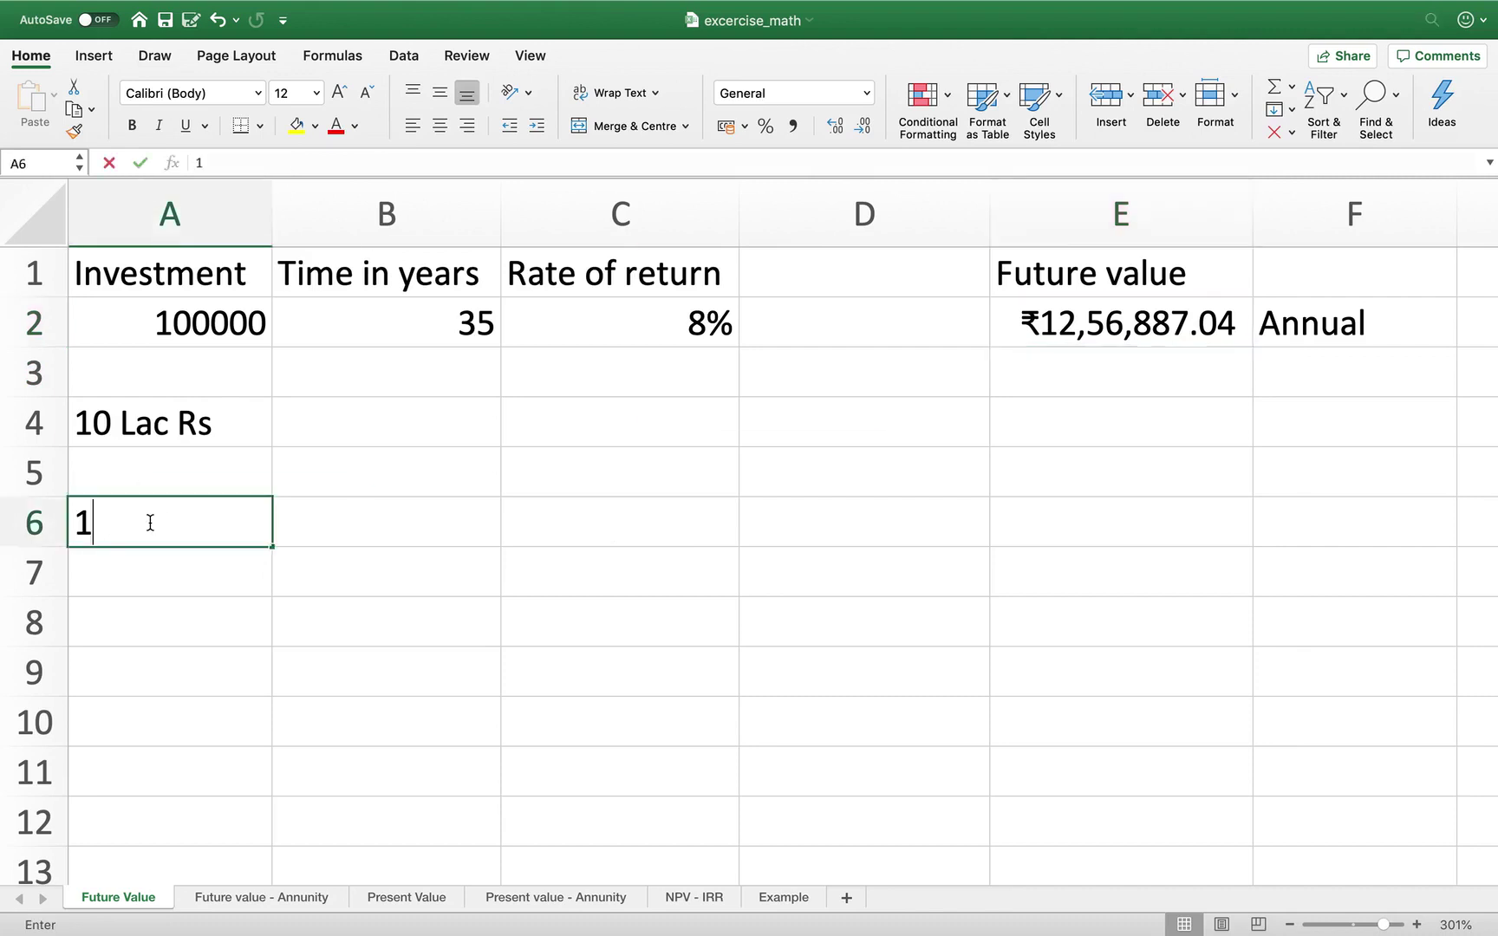
type("2.56 lac")
key("Tab")
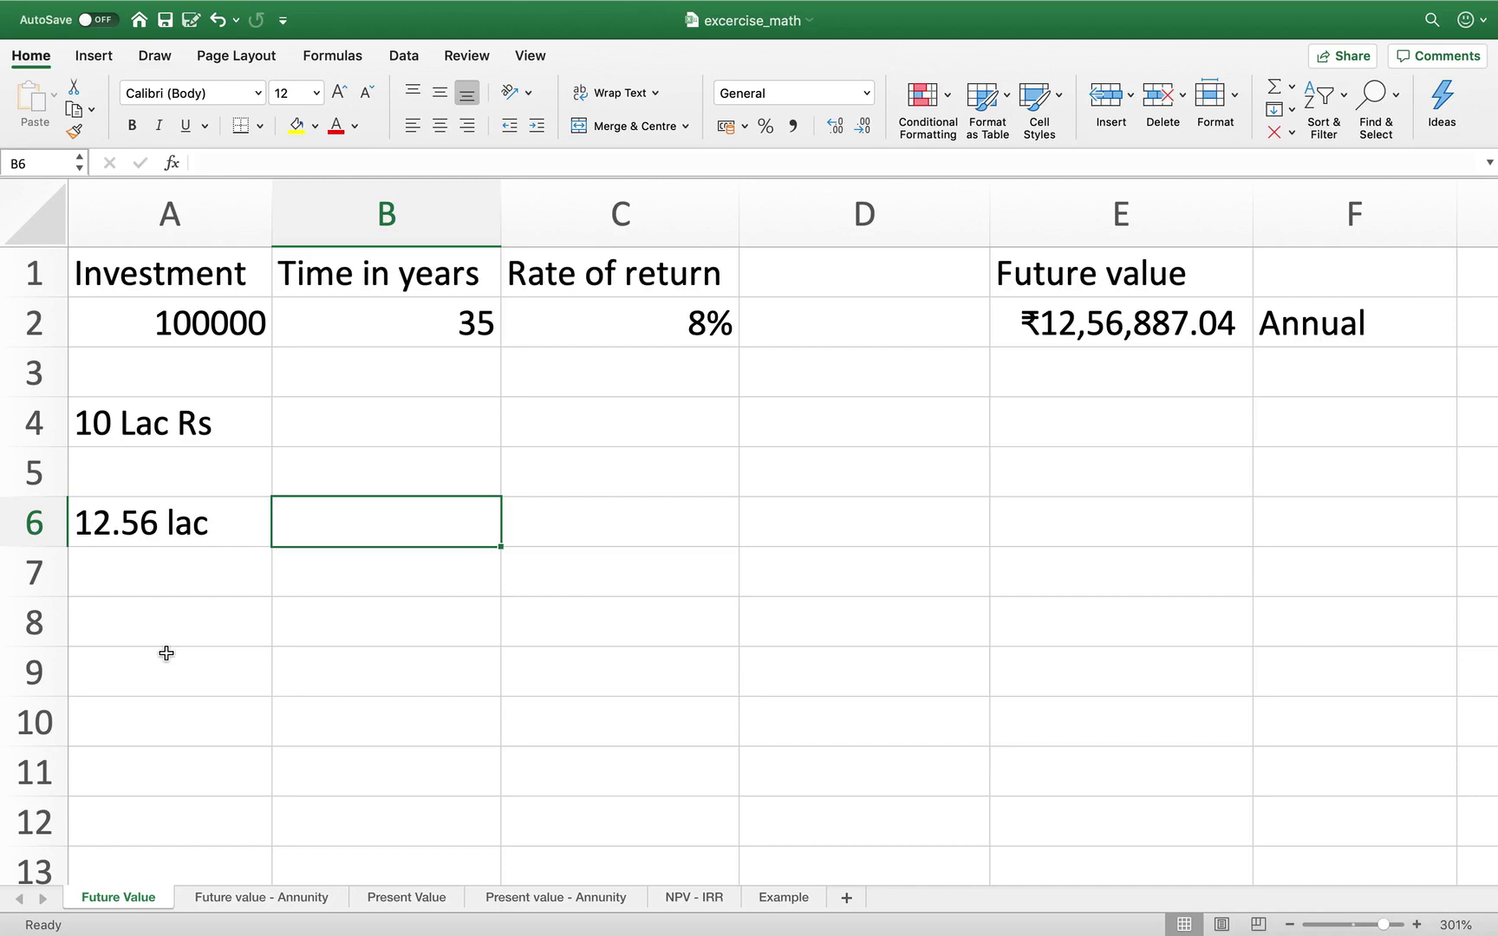
- Enter "Risk free return" in cell B6 and widen column B to fit the text
left_click(157, 534)
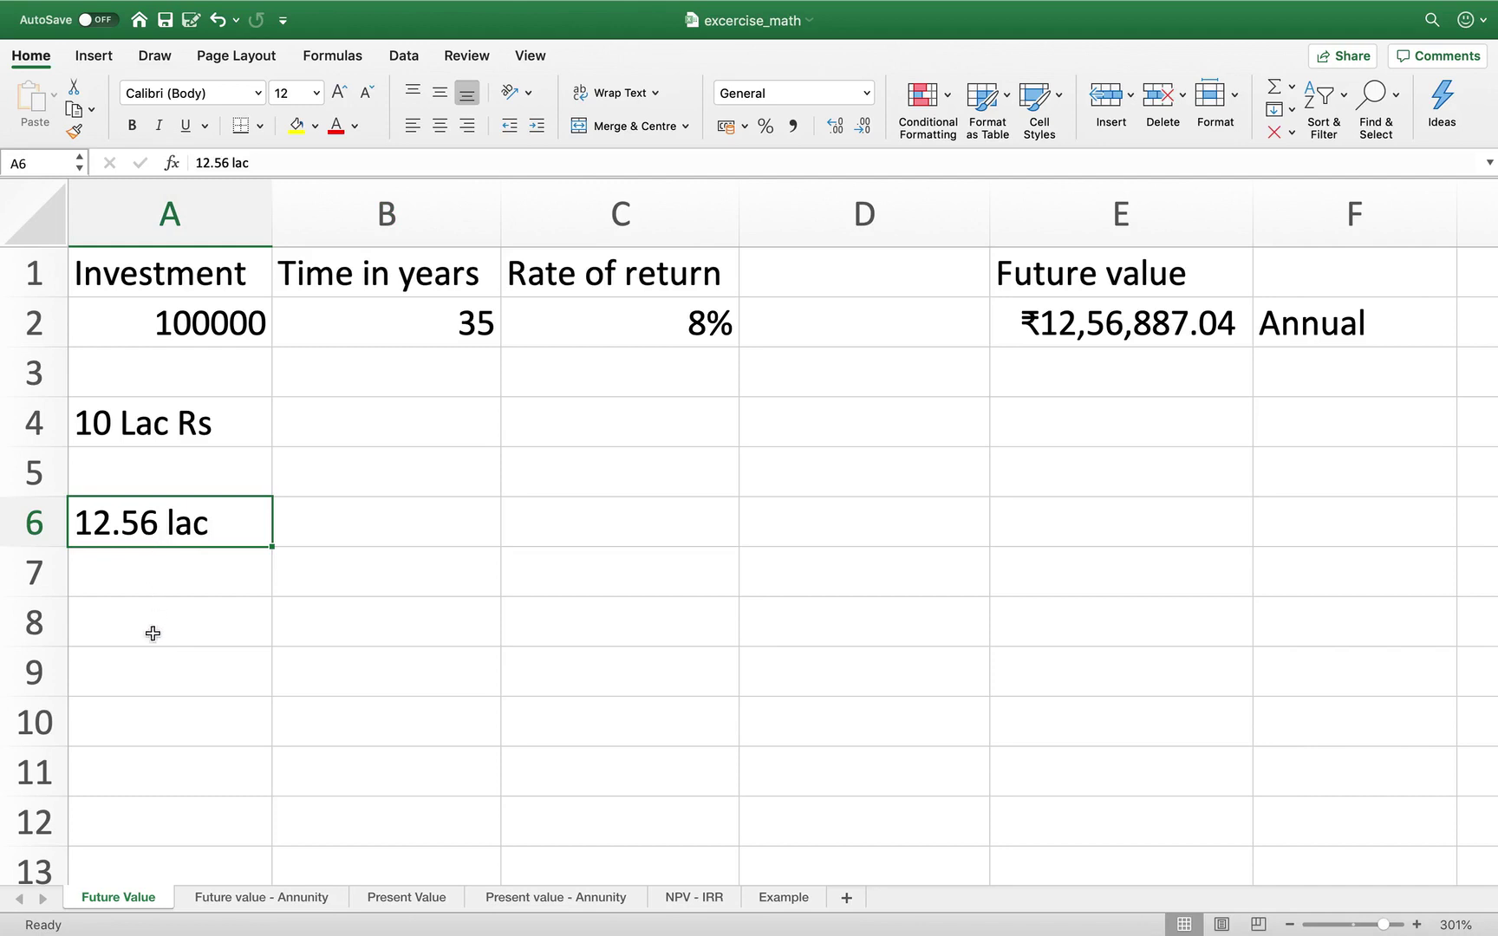
key("Right")
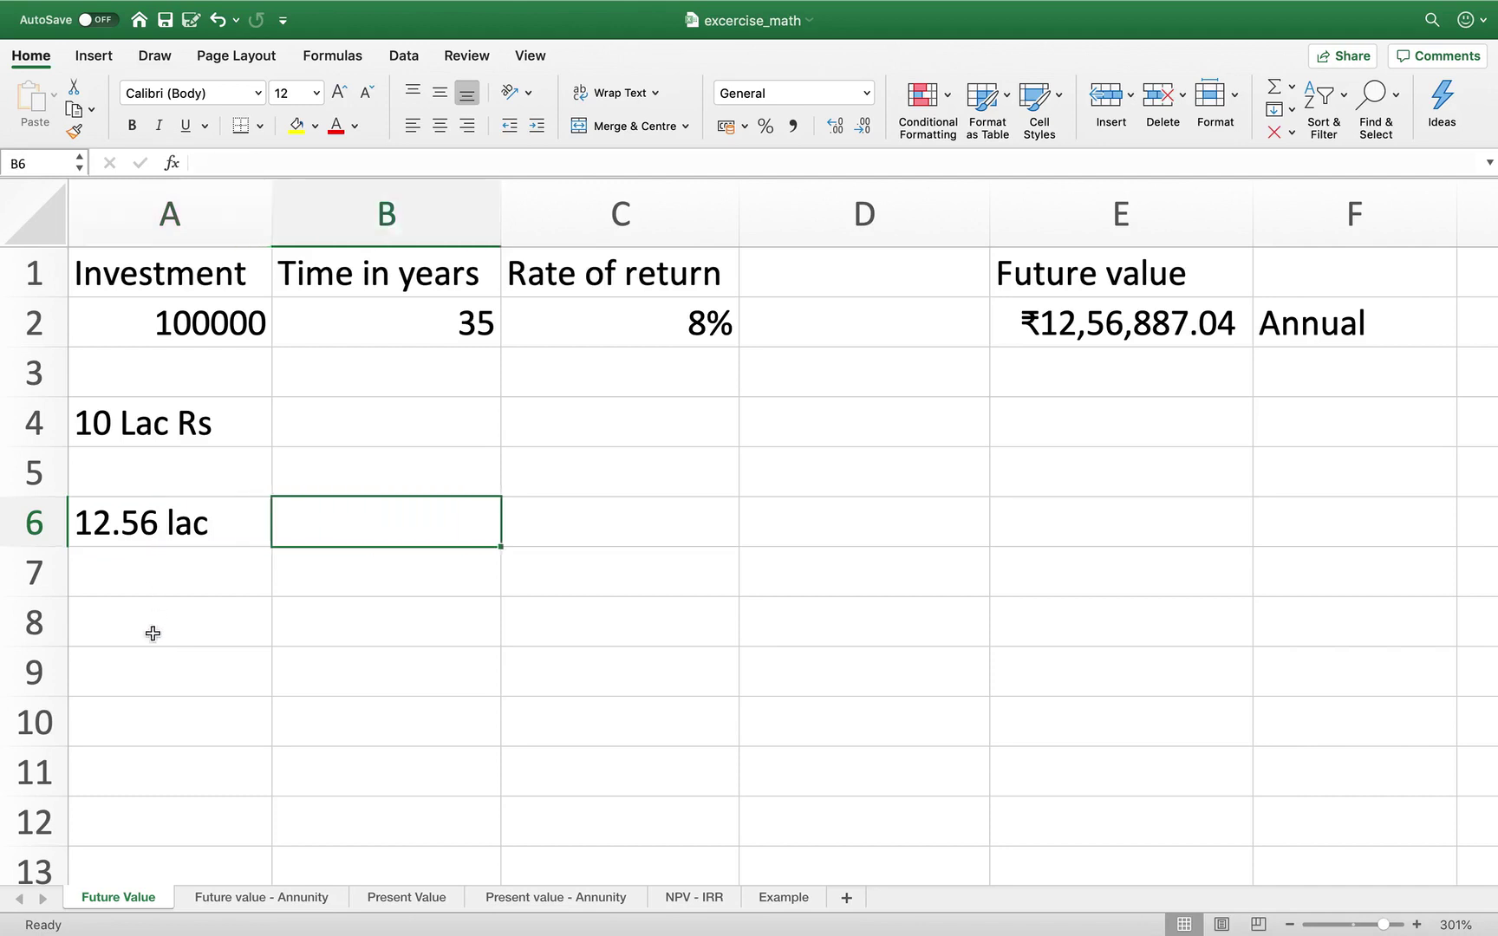
type("Risk fr")
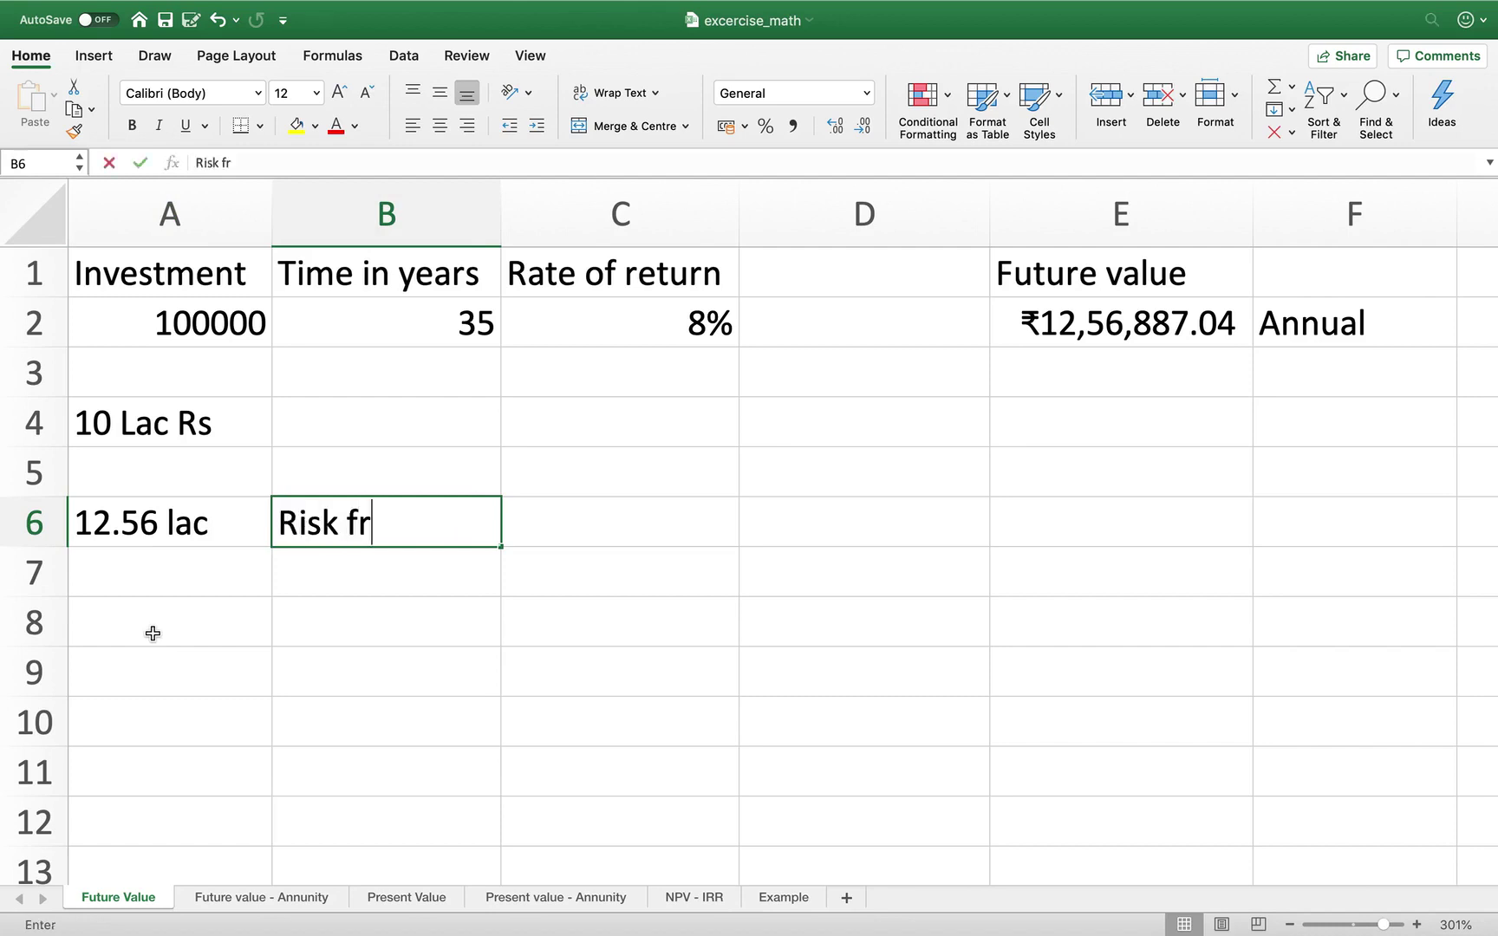
type("ee retu")
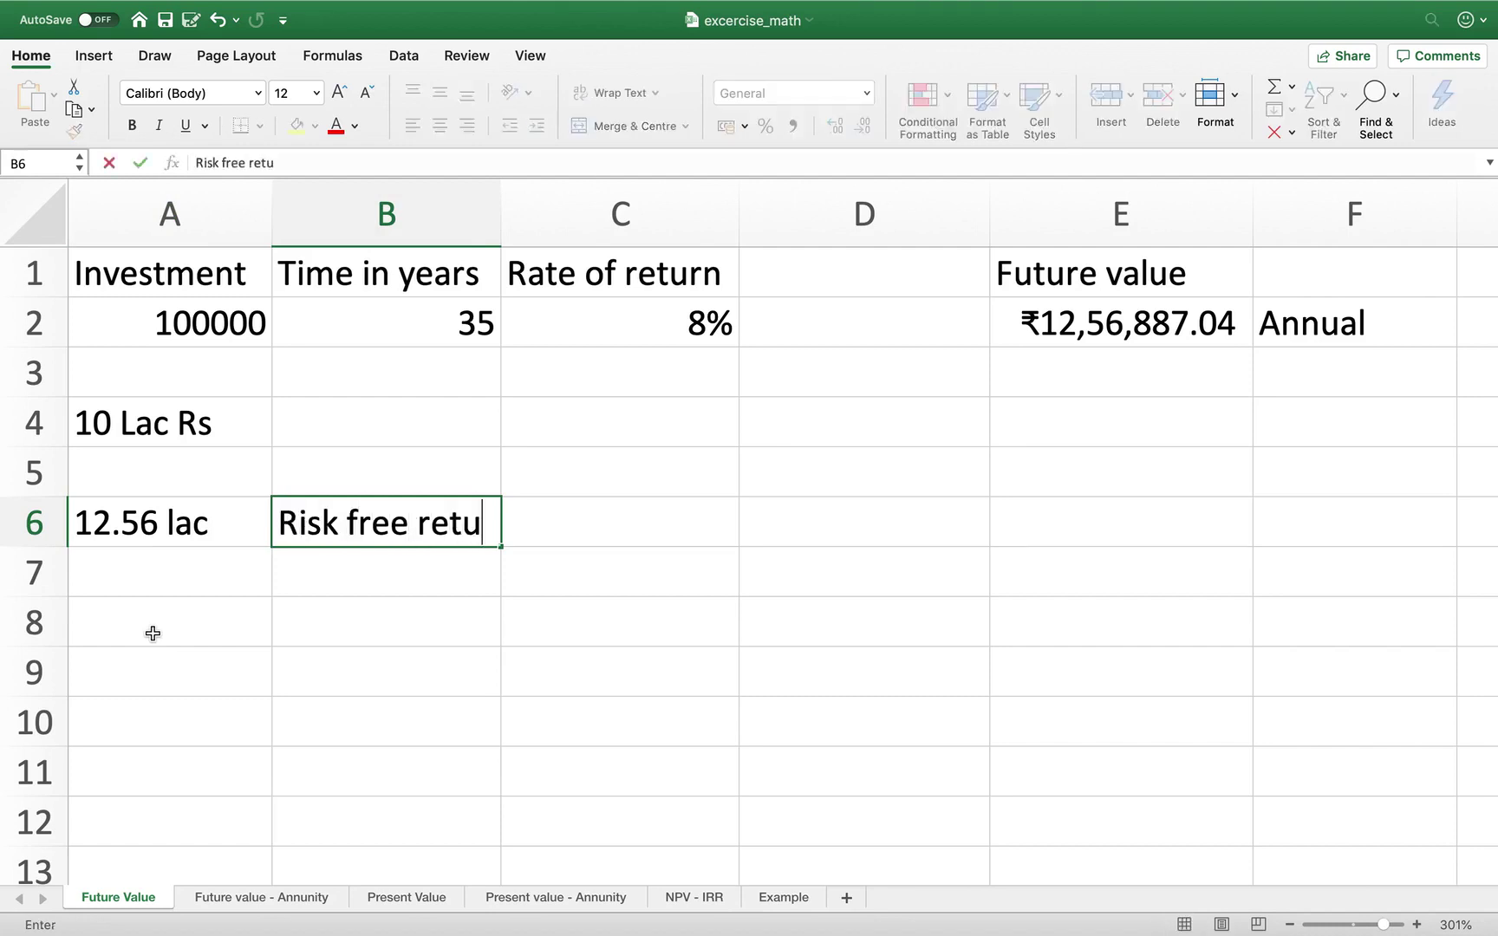
type("rnm")
key("BackSpace")
key("BackSpace")
type("n")
left_click(515, 507)
left_click(453, 401)
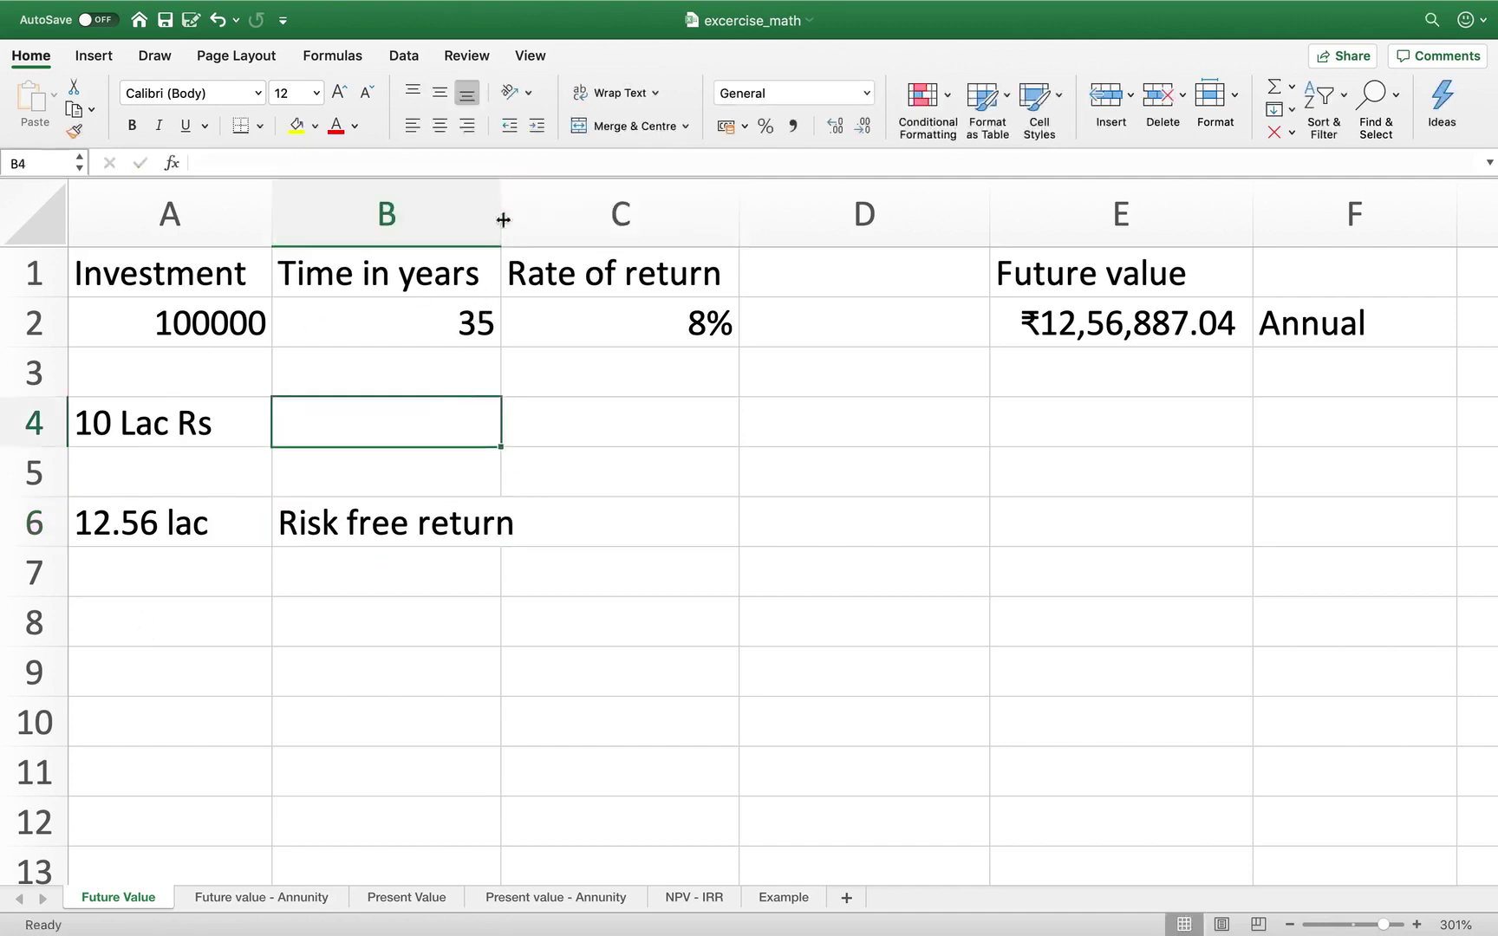
left_click_drag(505, 213, 532, 212)
- Enter the label "Liquidity" in cell C6, beside the risk free return label
left_click(603, 486)
left_click(605, 524)
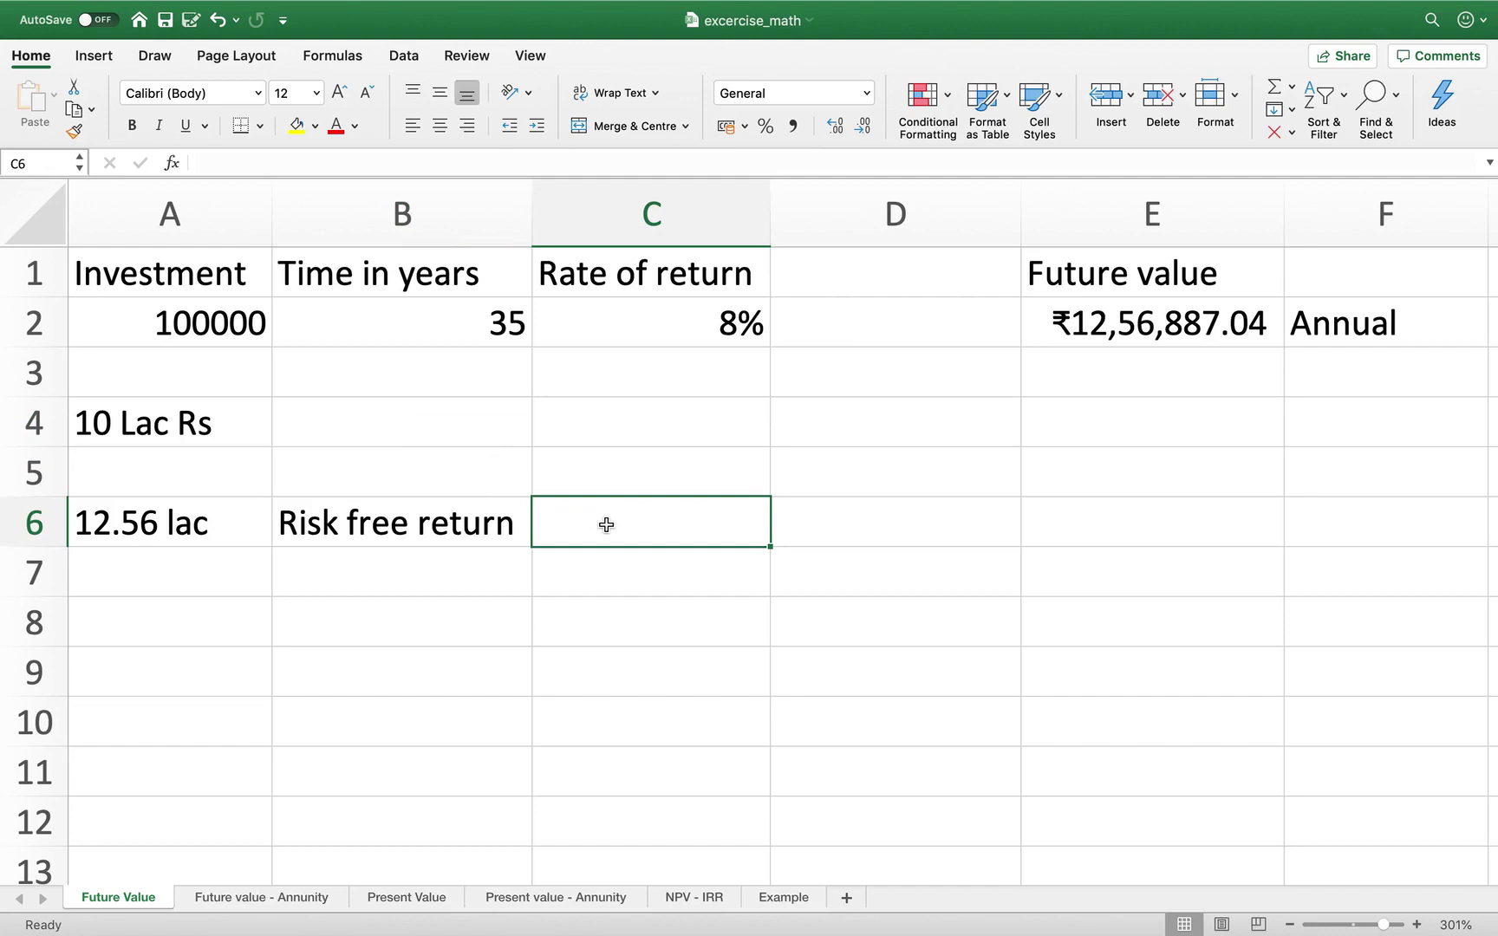
type("Liqu")
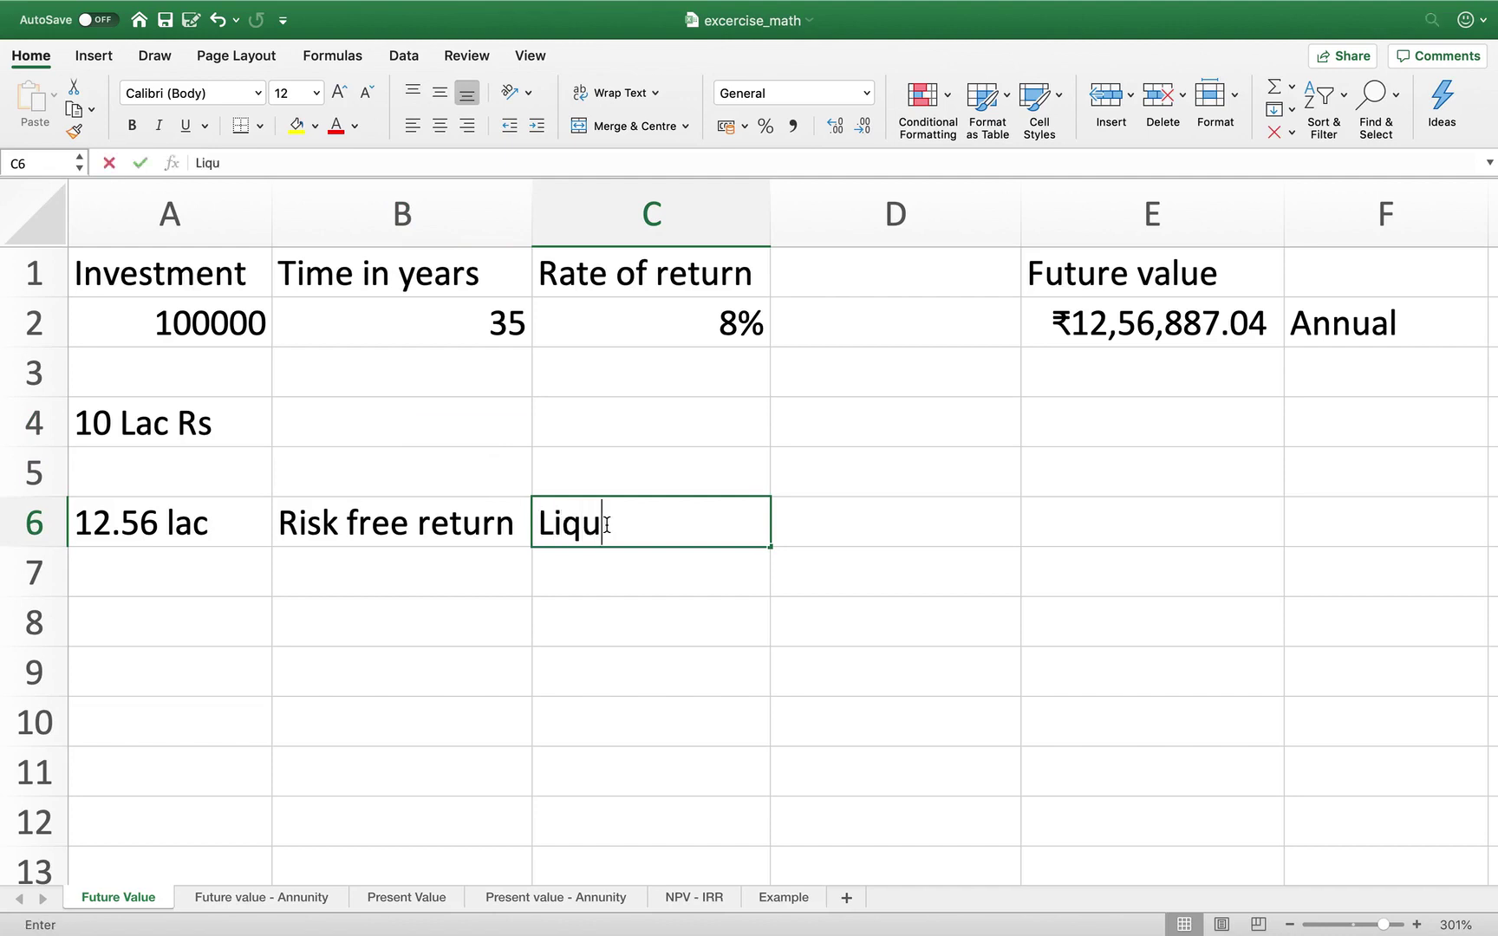
type("idity")
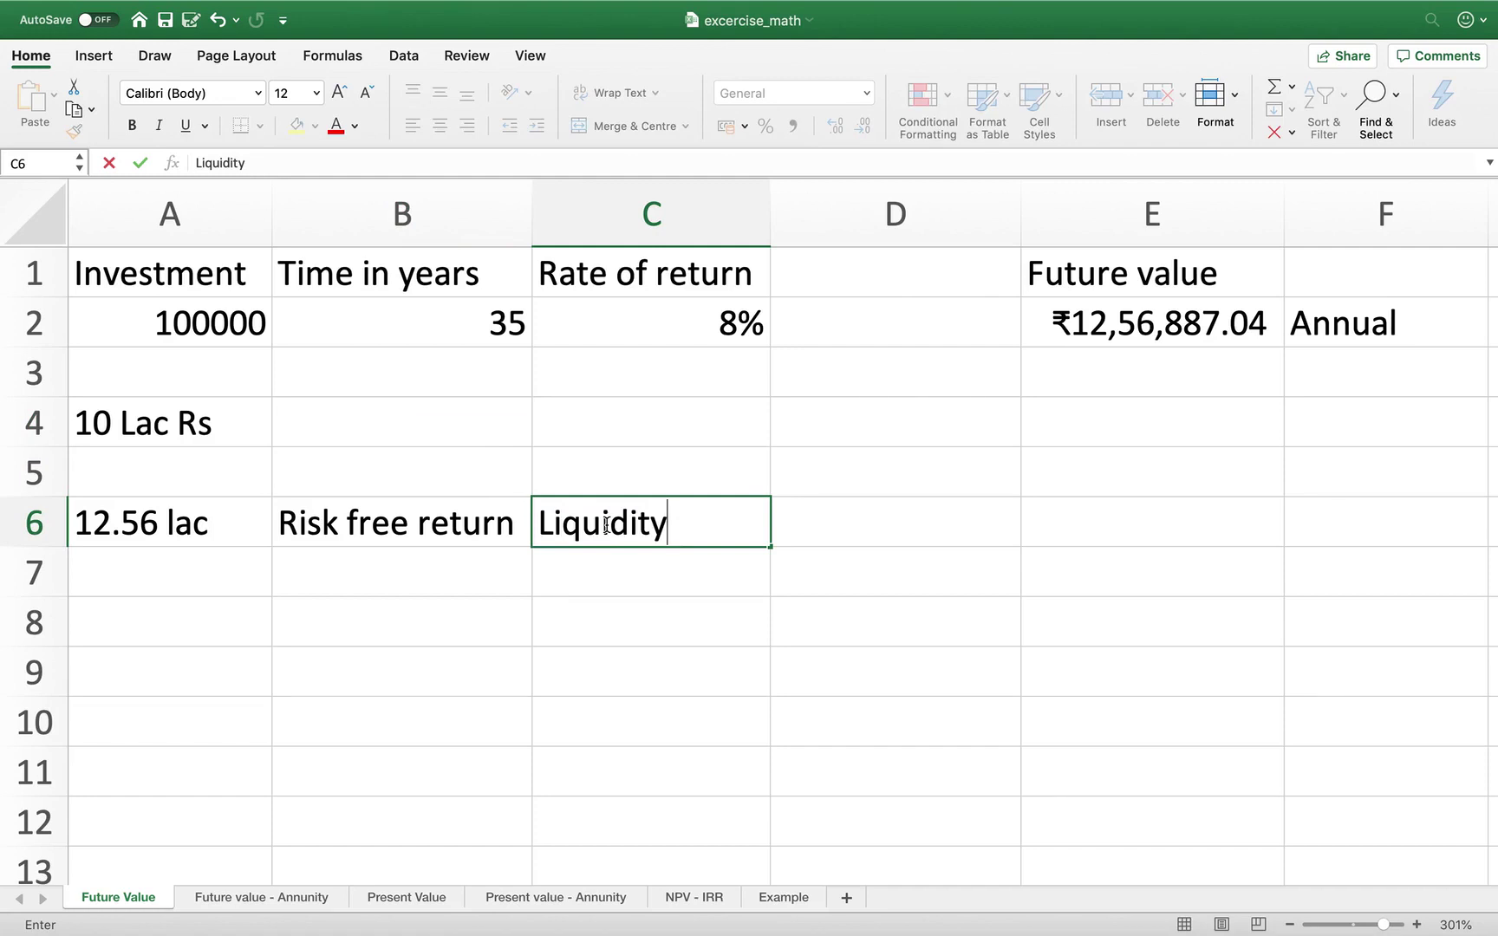
key("Return")
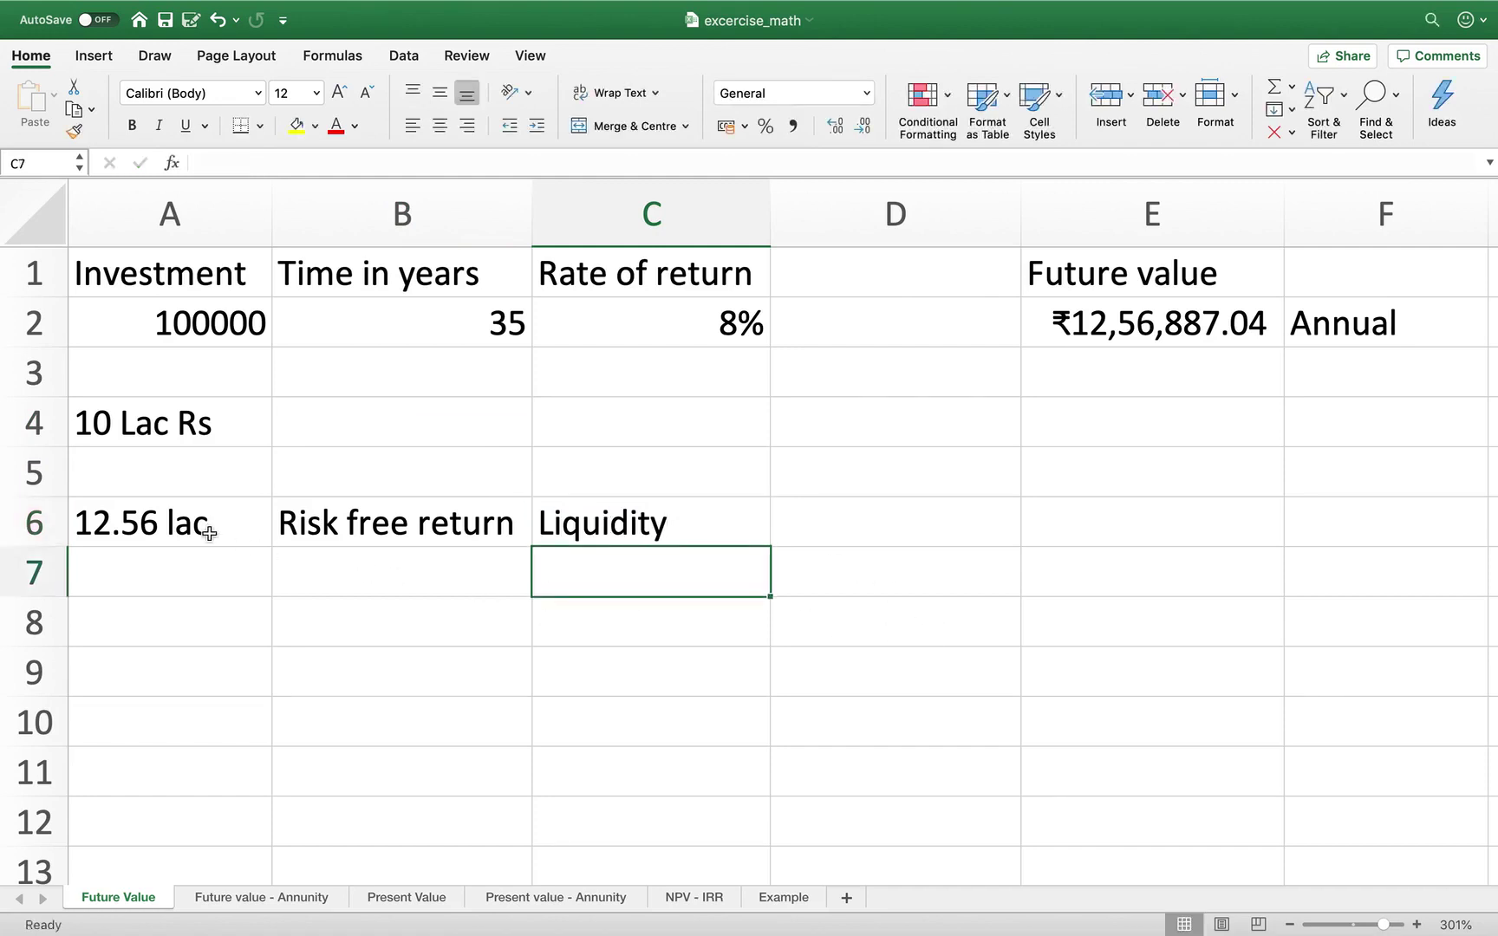
- Enter the note "turn down investment" in cell B4, beside the 10 Lac Rs note
left_click(208, 533)
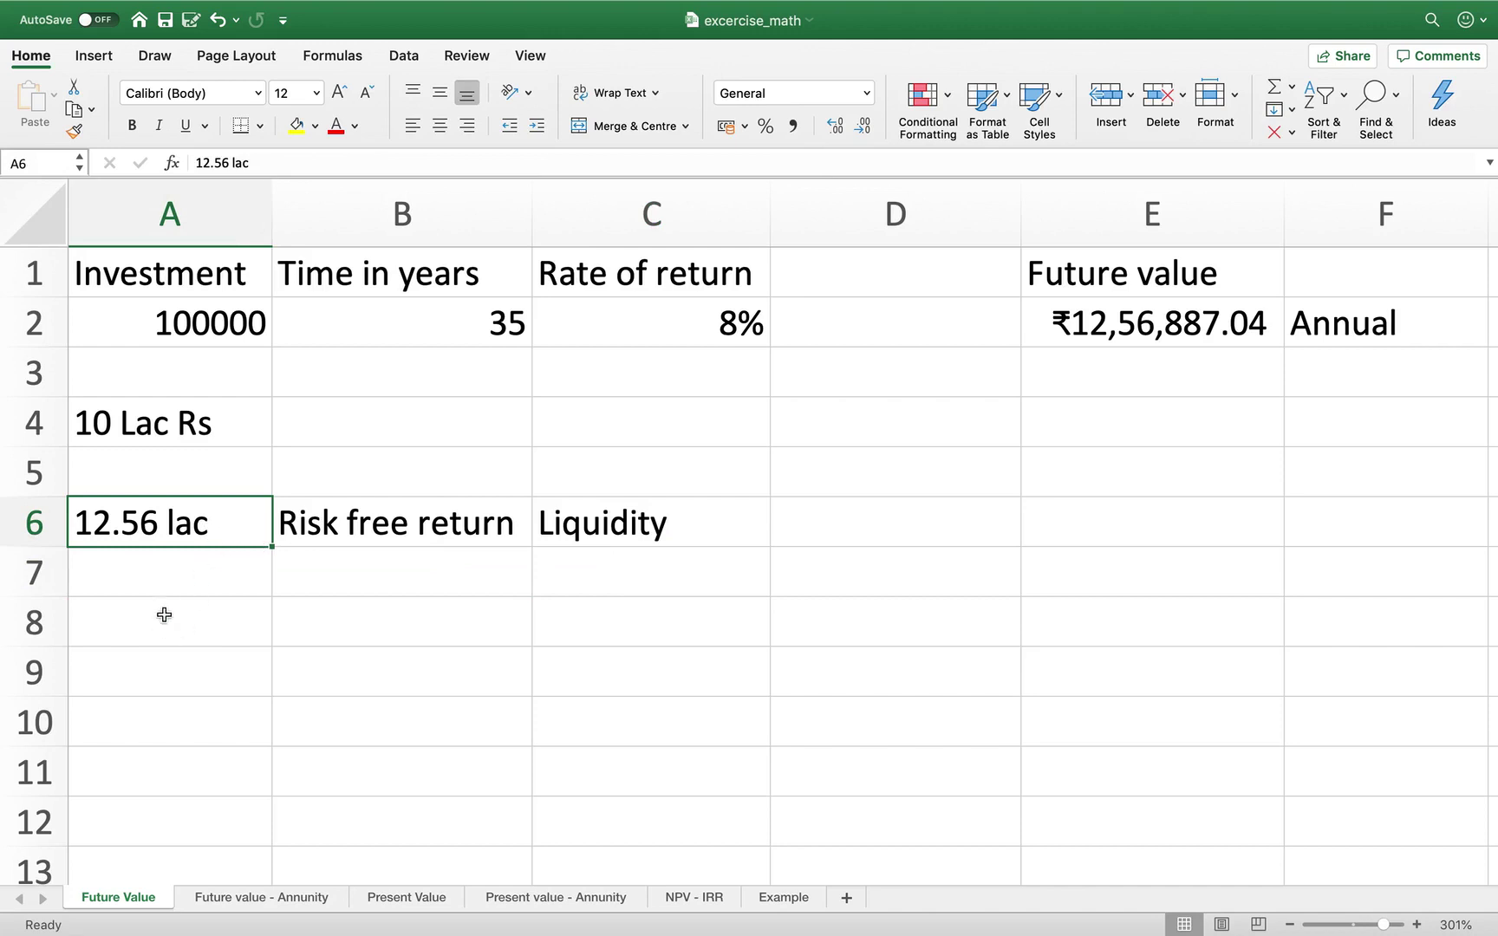
left_click(176, 423)
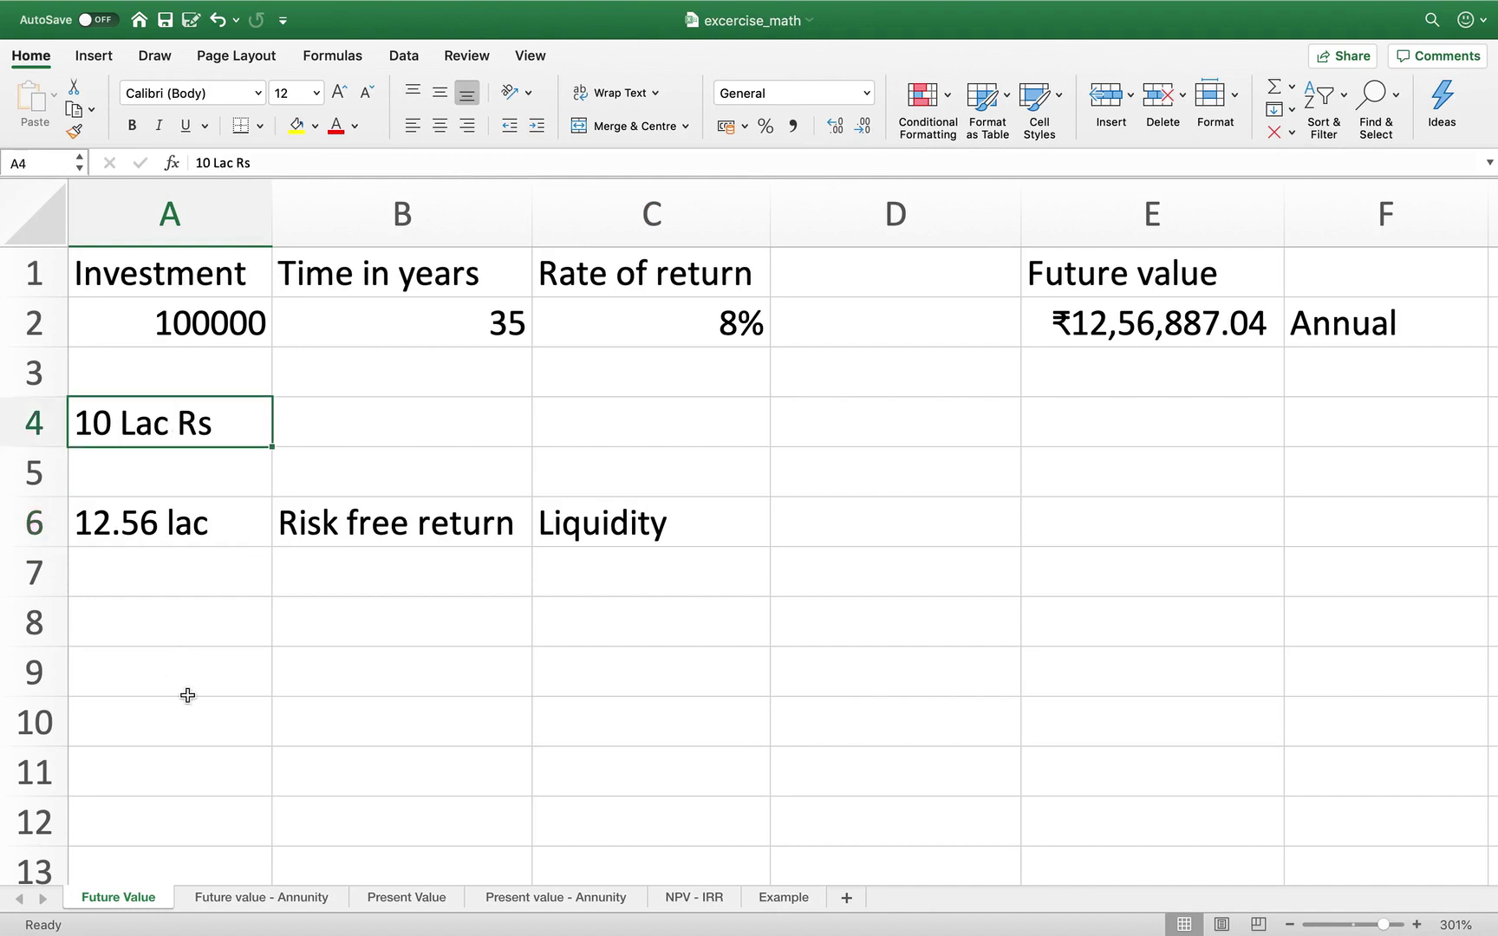
left_click(390, 431)
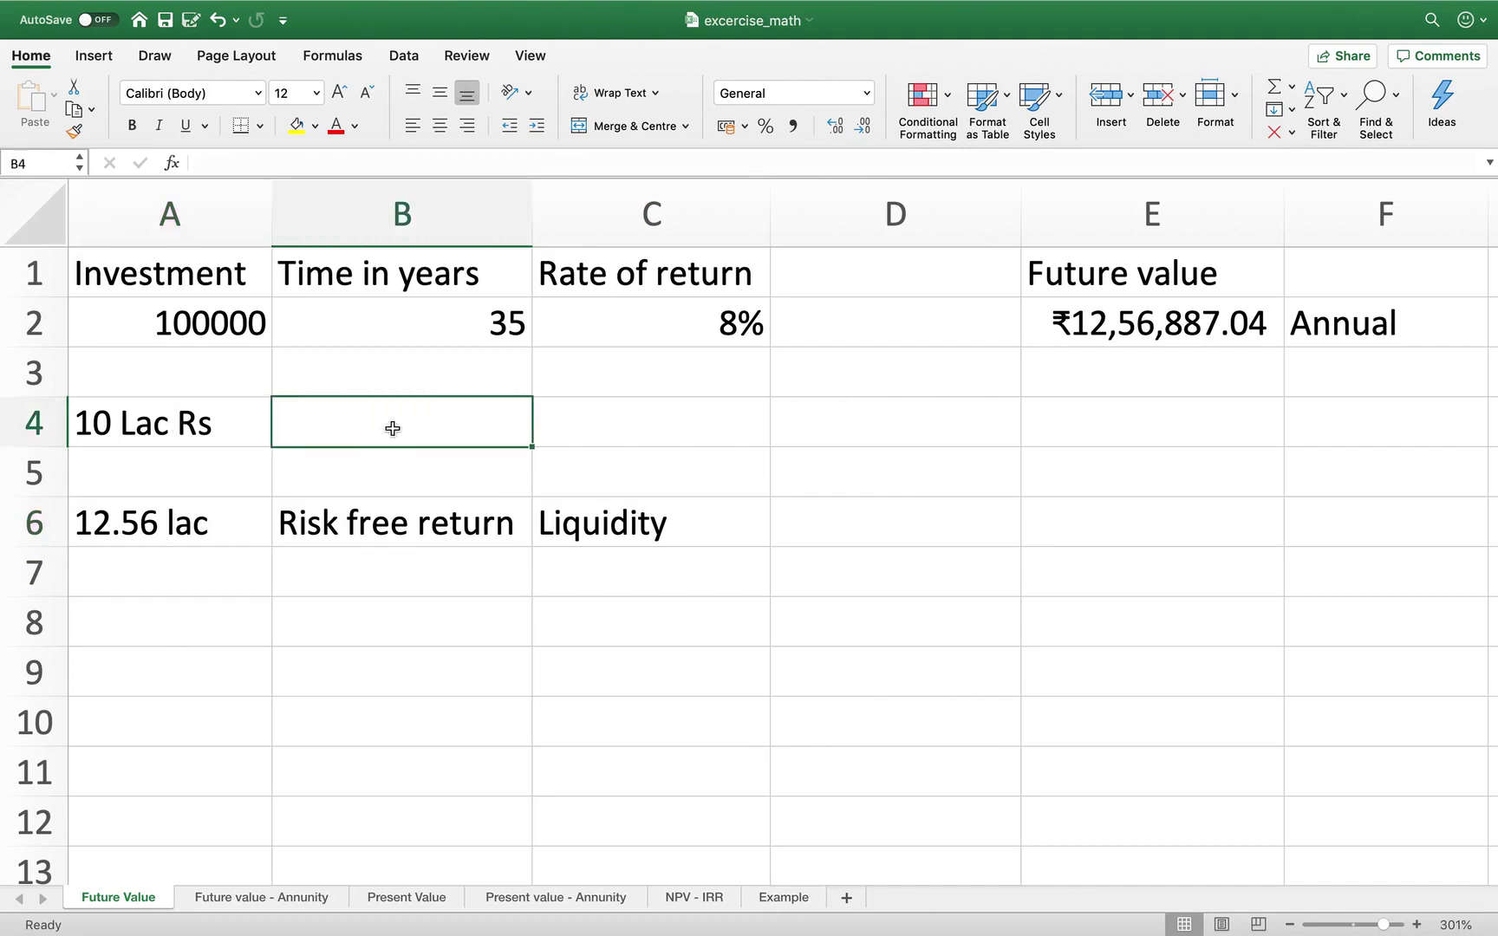
type("turn ")
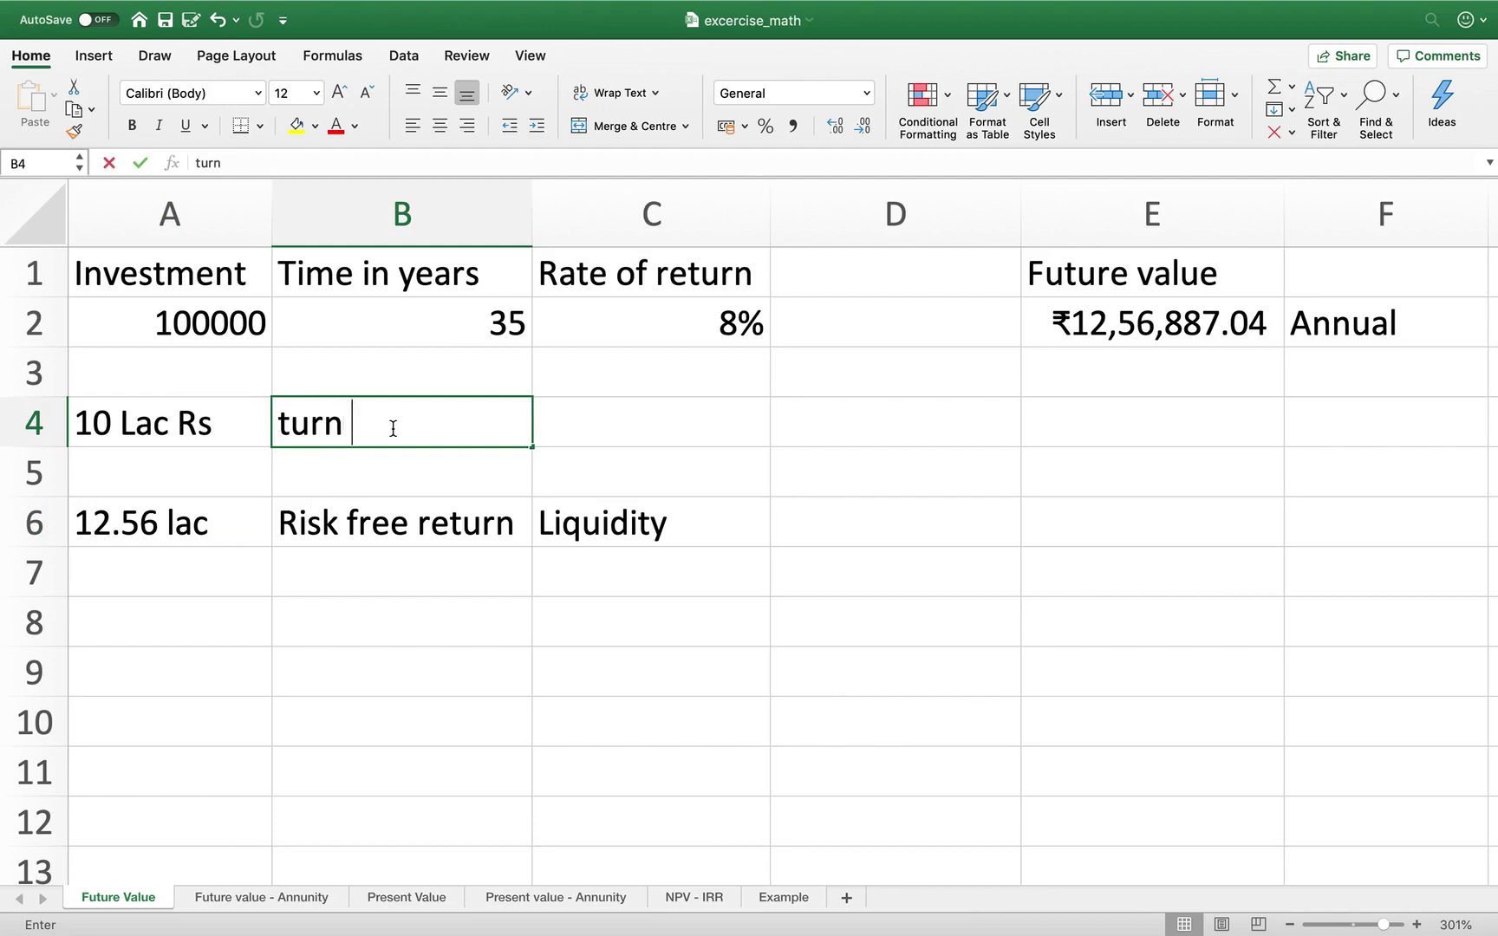
type("down ")
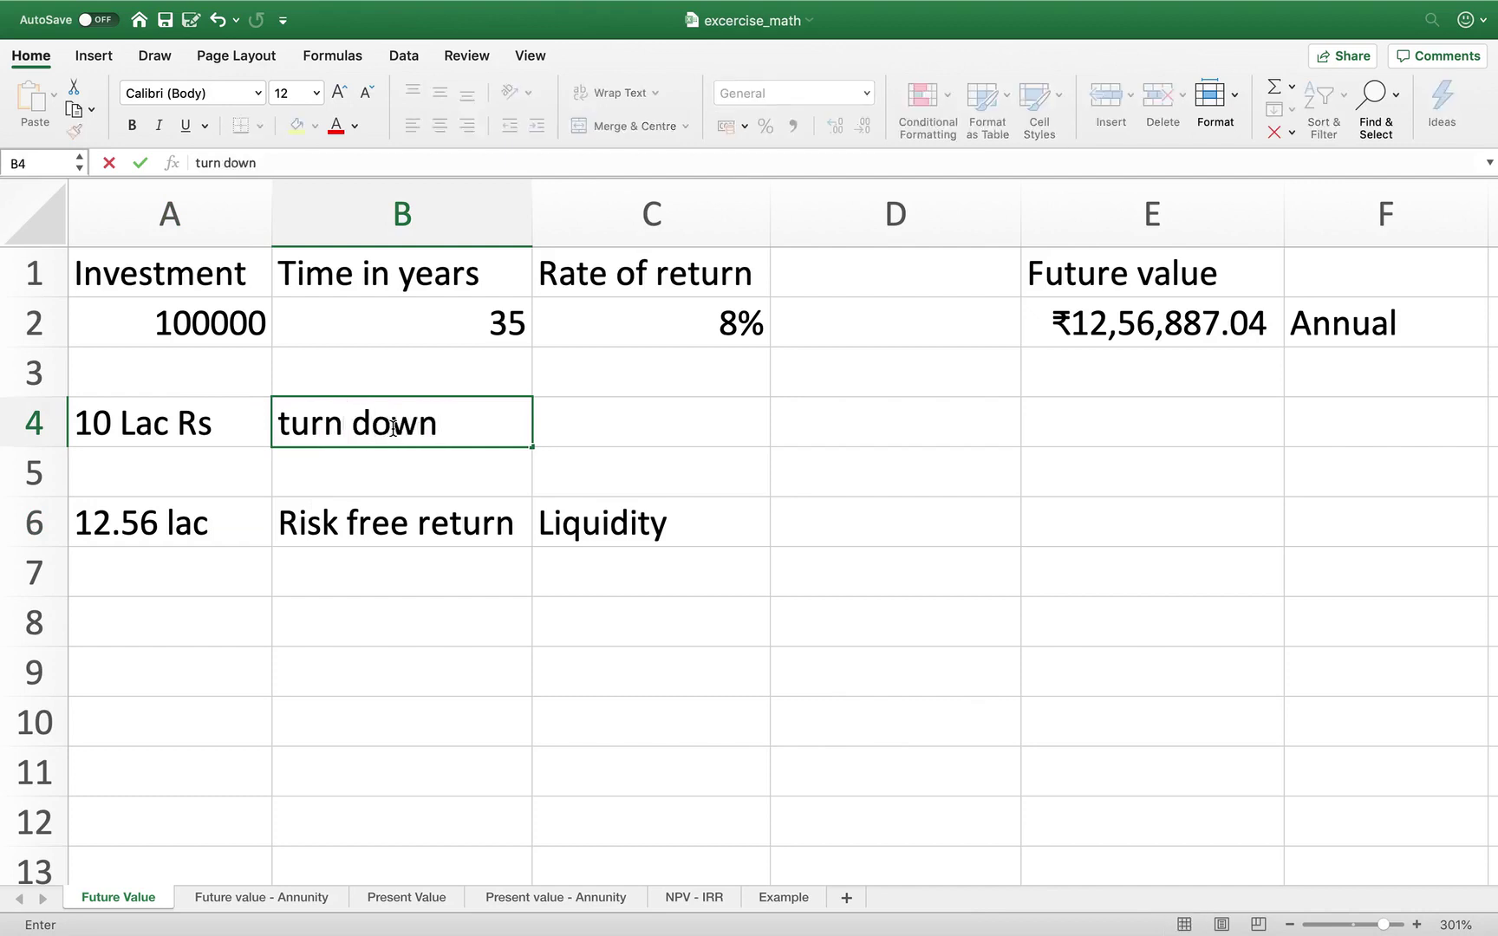
type("inves")
key("BackSpace")
key("BackSpace")
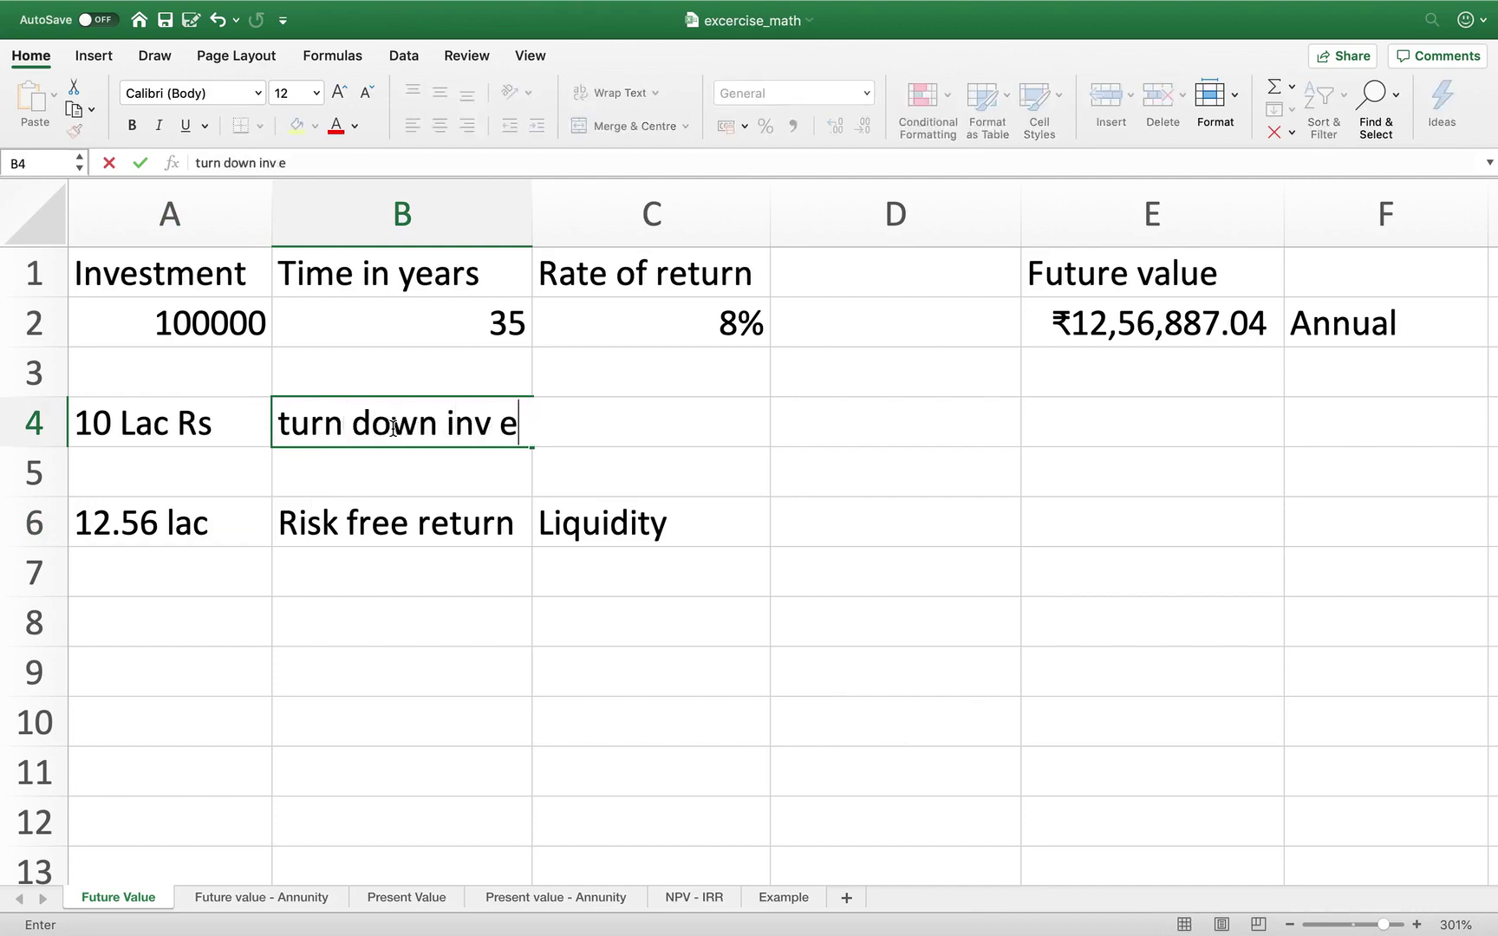
type("estment")
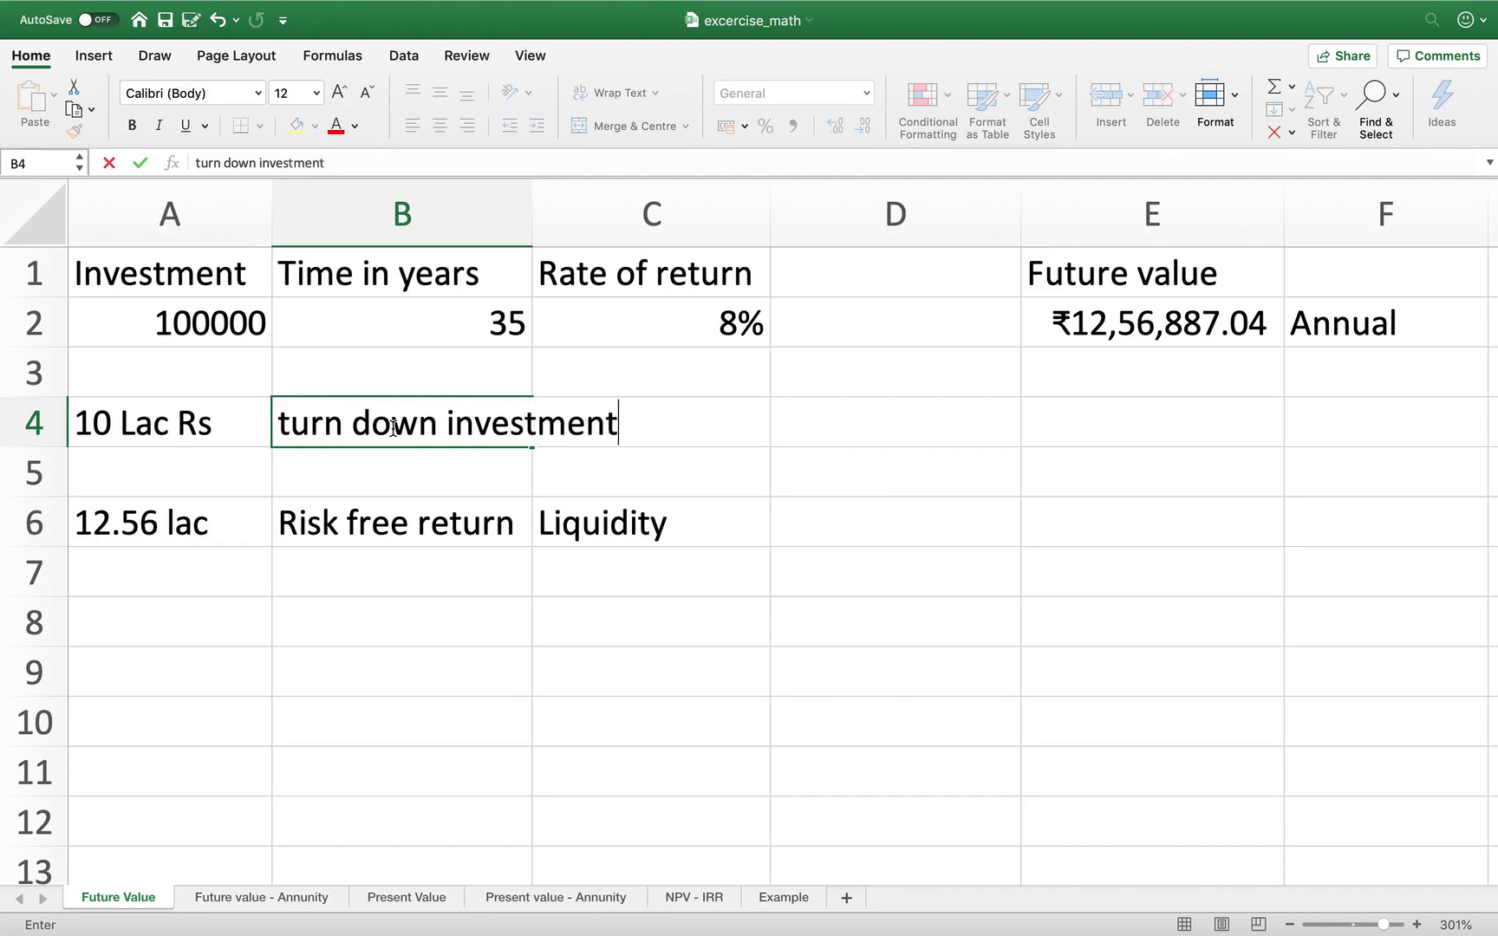
left_click(411, 672)
left_click(420, 434)
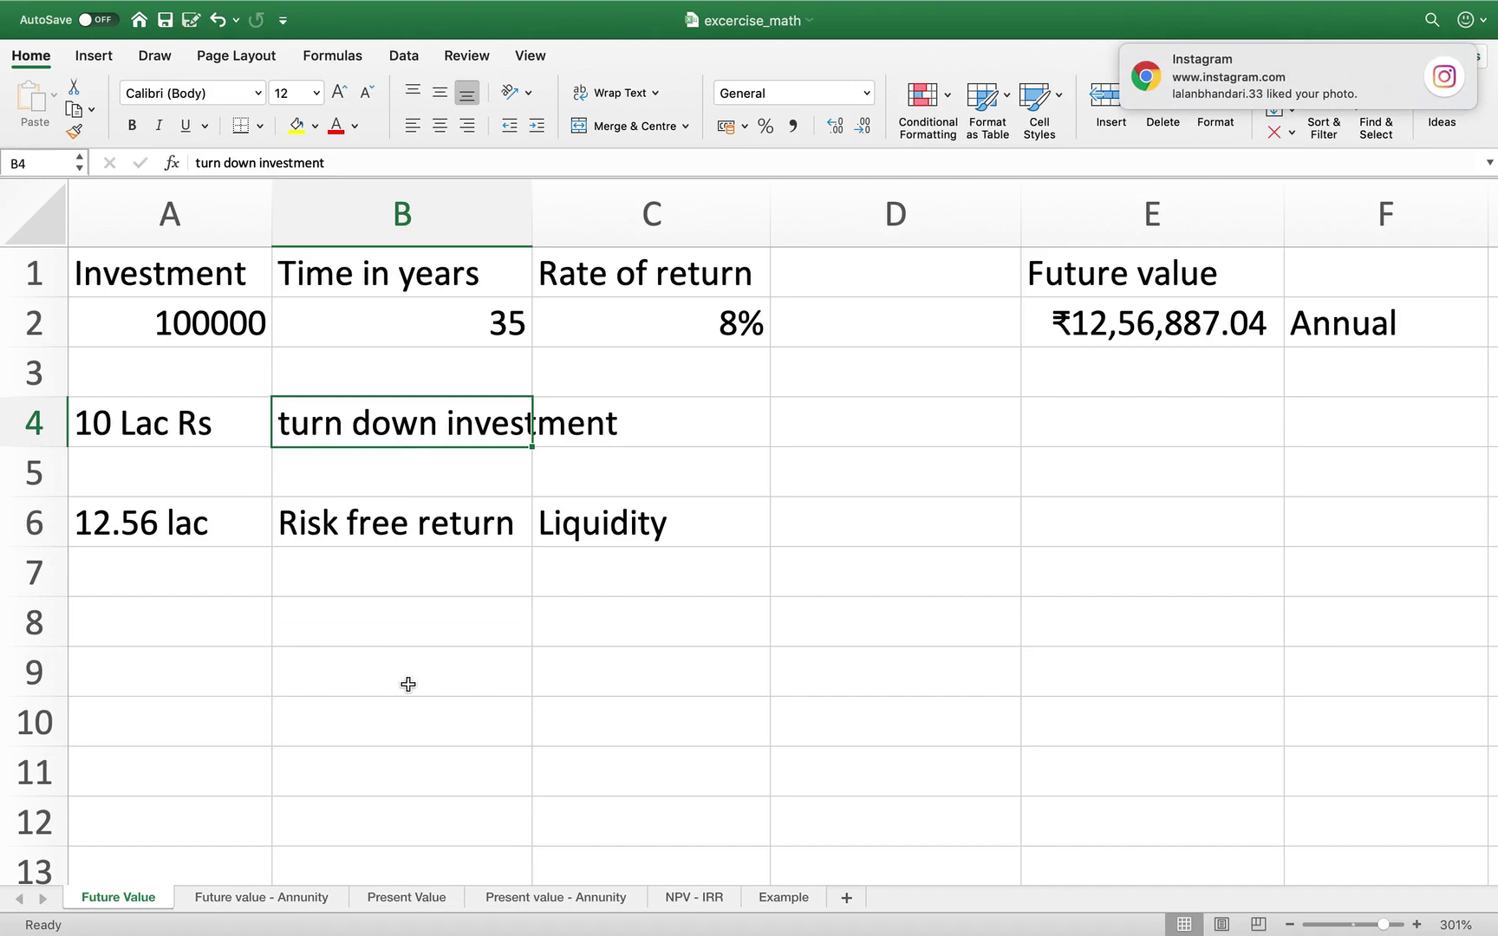
left_click(35, 523)
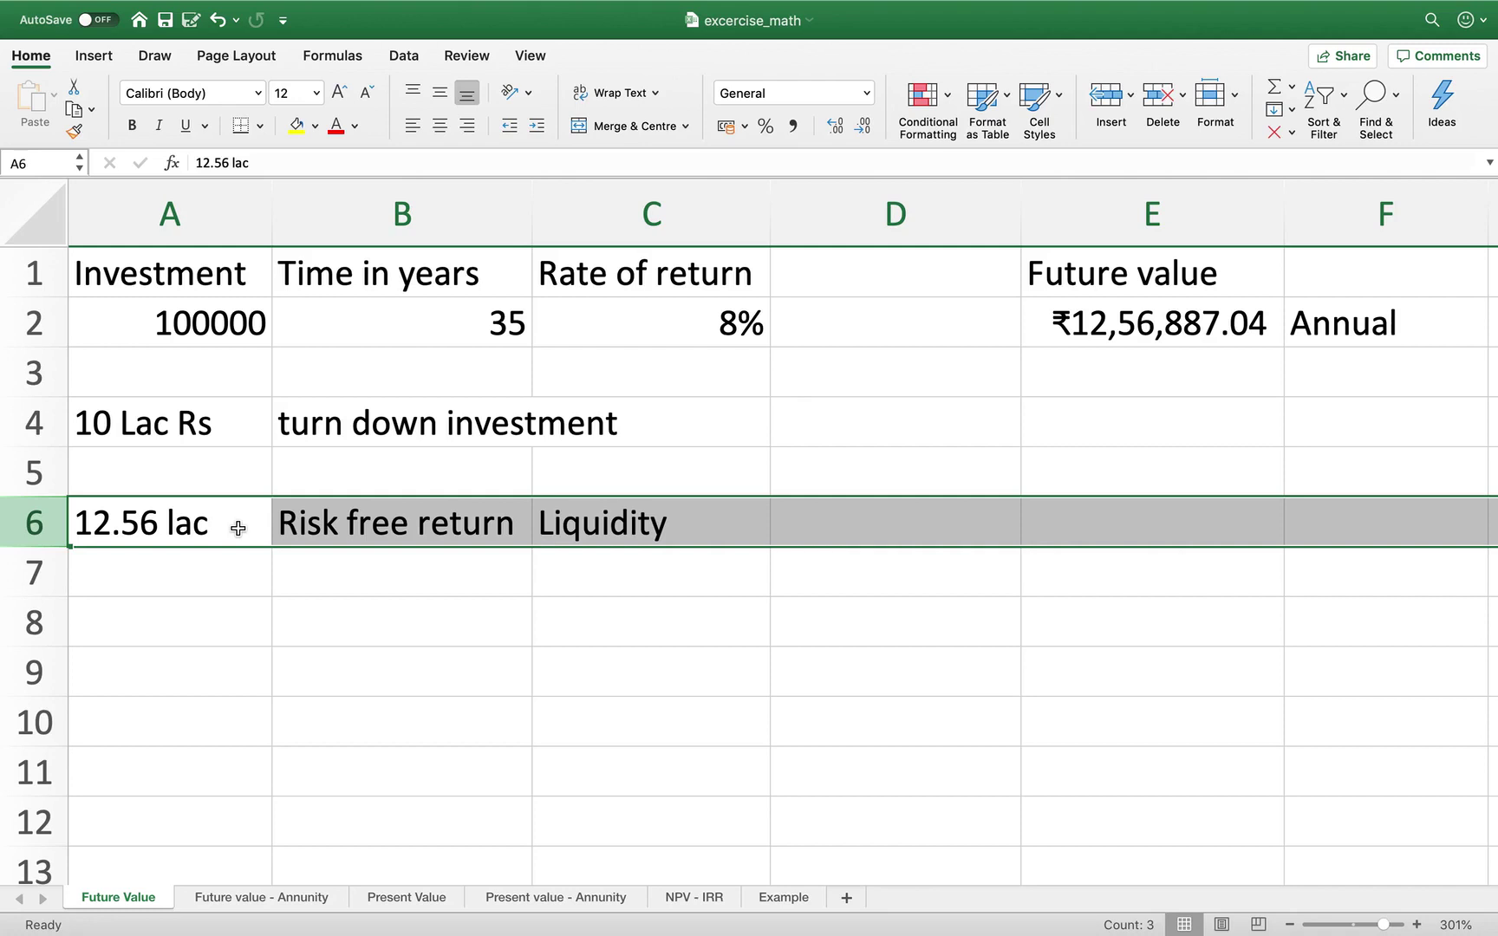
left_click(1064, 324)
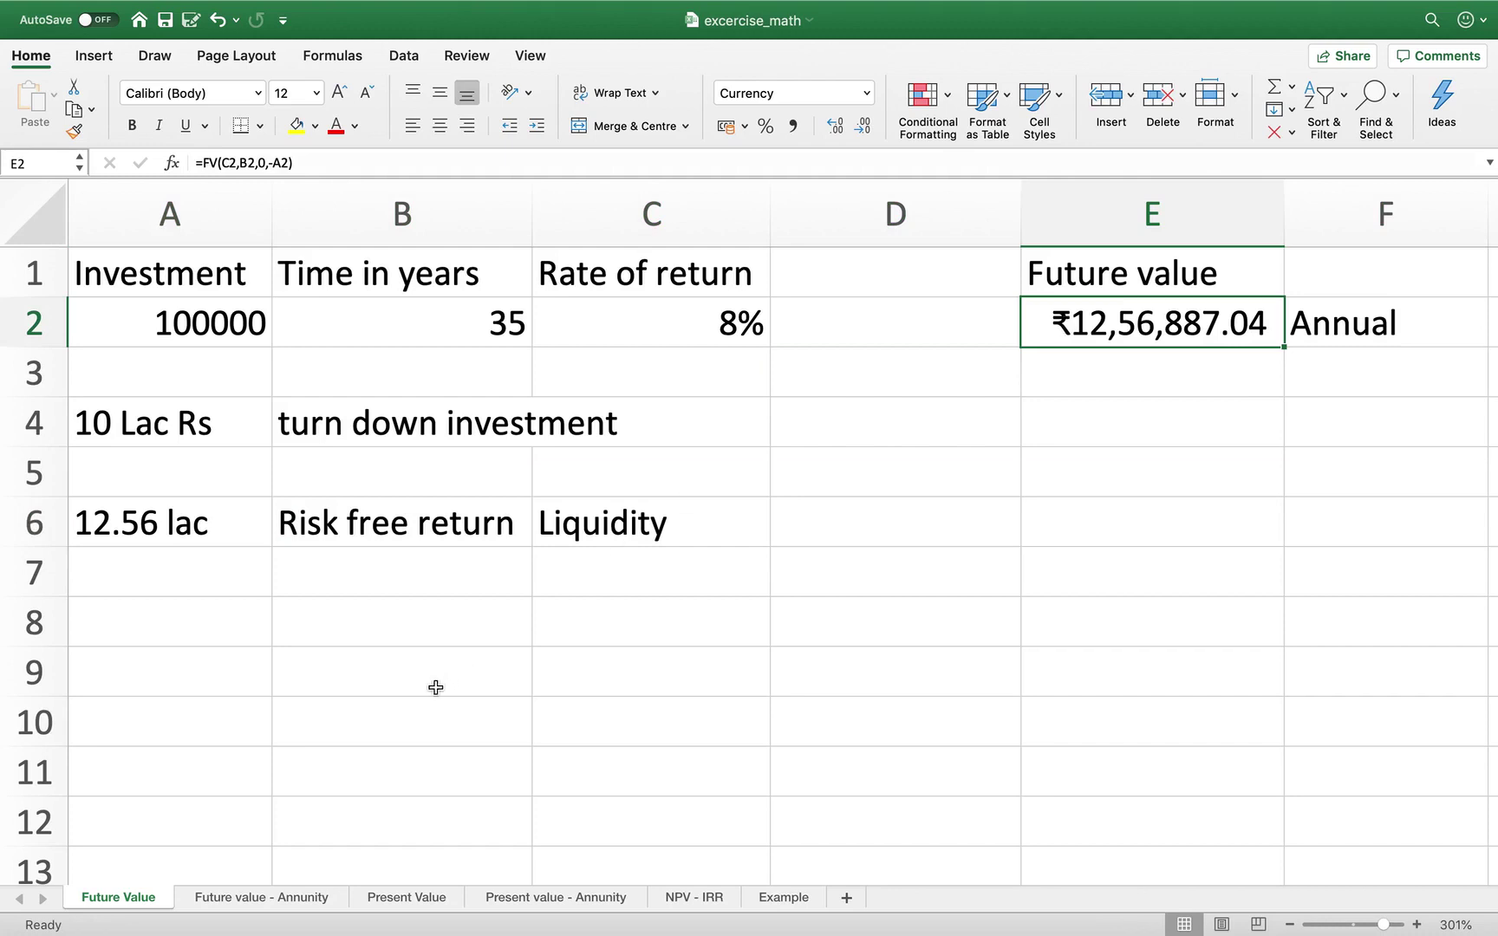
left_click(663, 327)
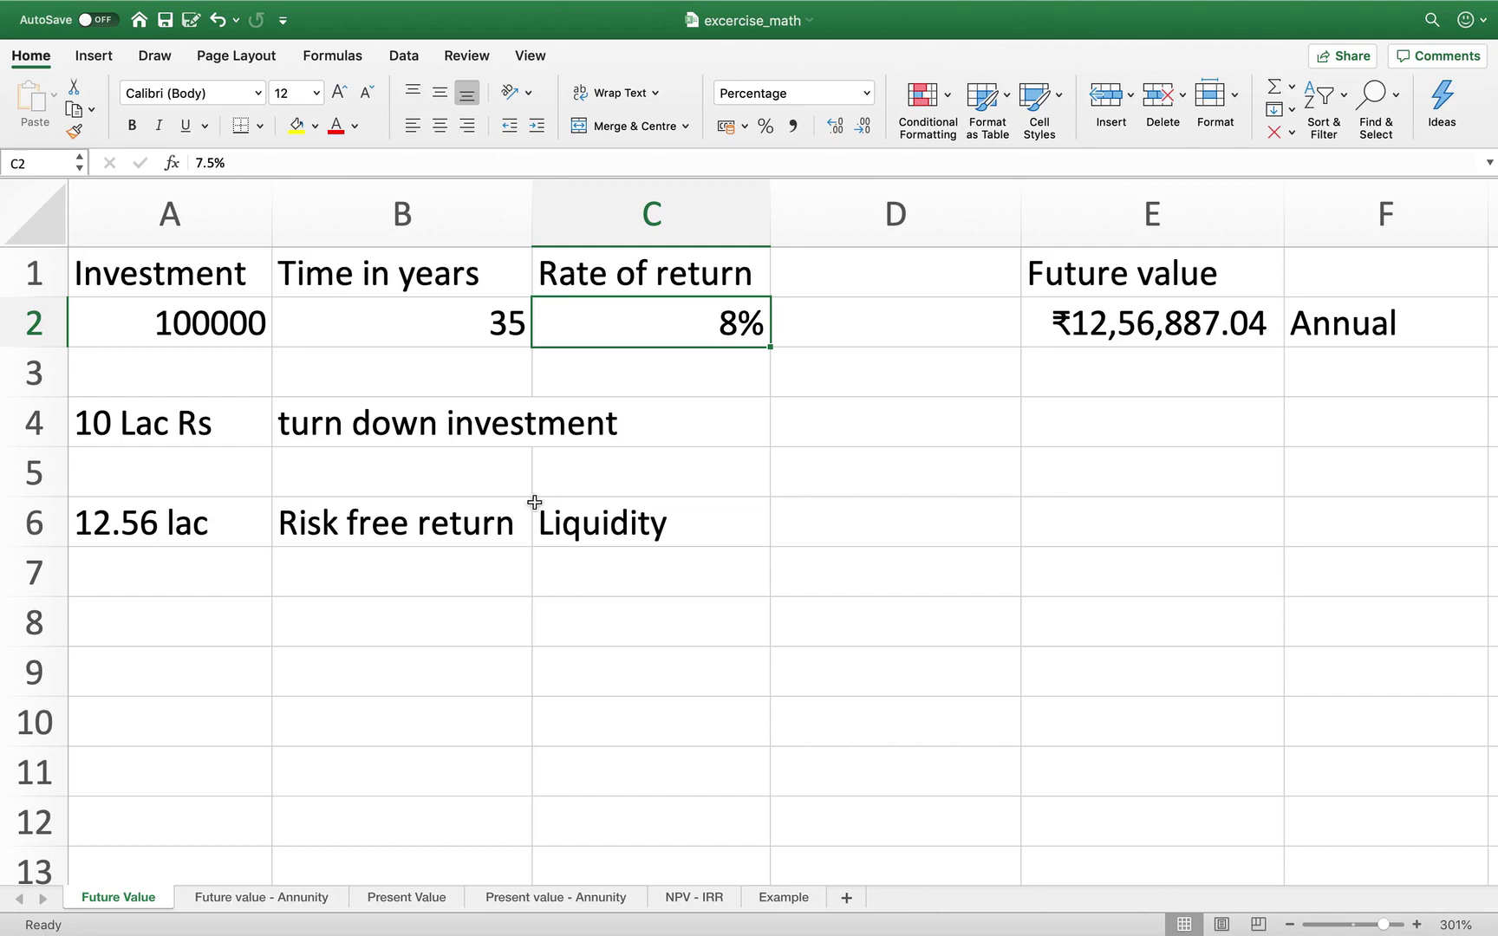
left_click(1106, 329)
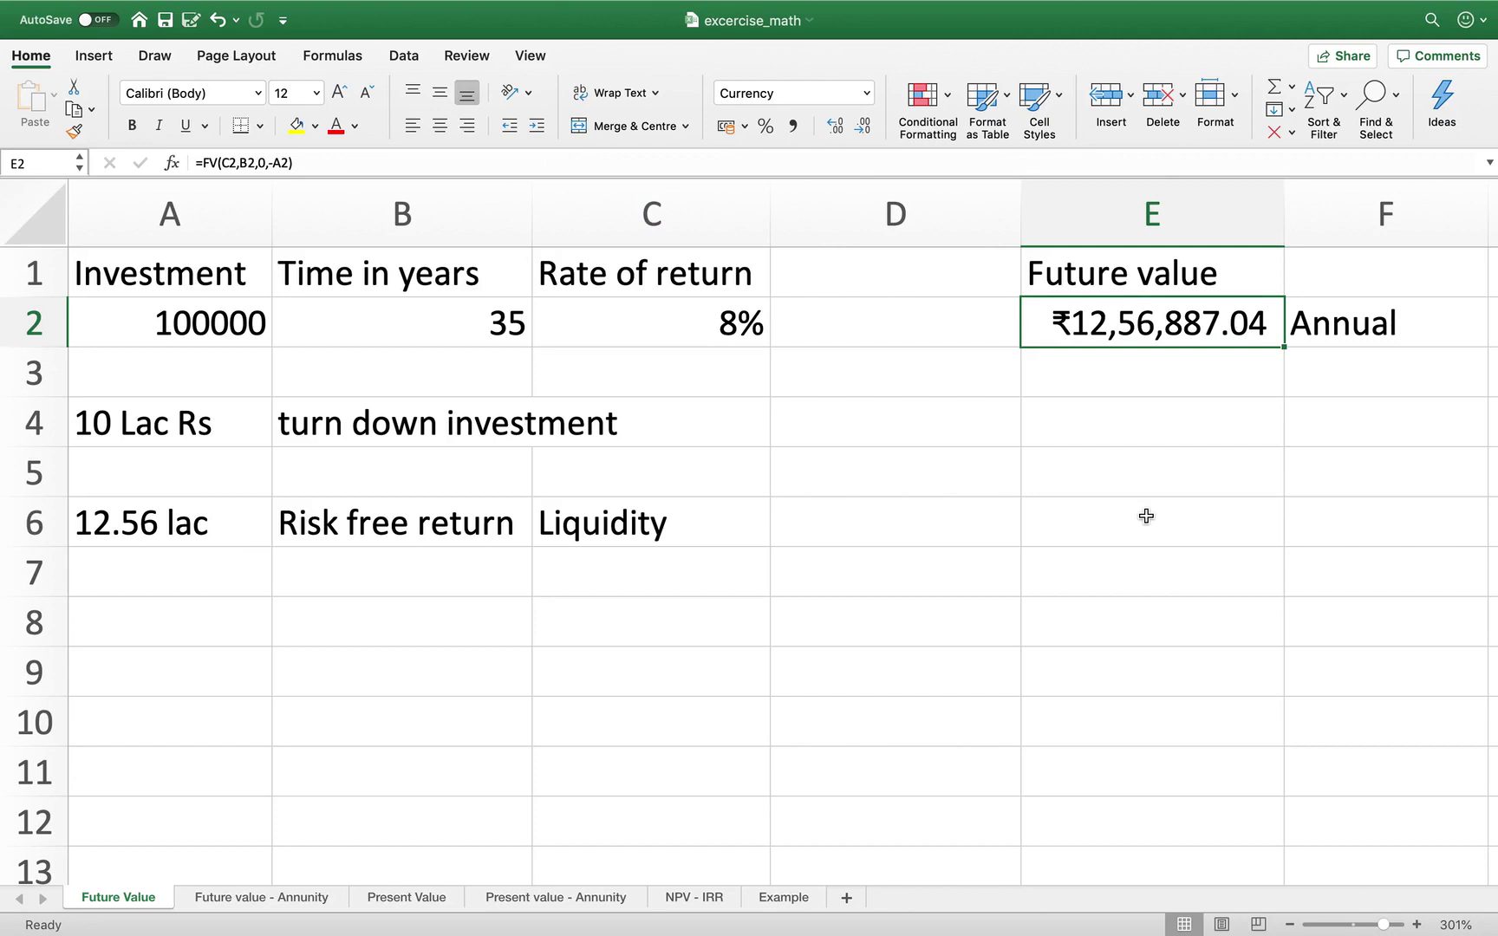
- Switch to the "Future value - Annunity" sheet and enter the note "1 Cr" in cell A3
left_click(305, 901)
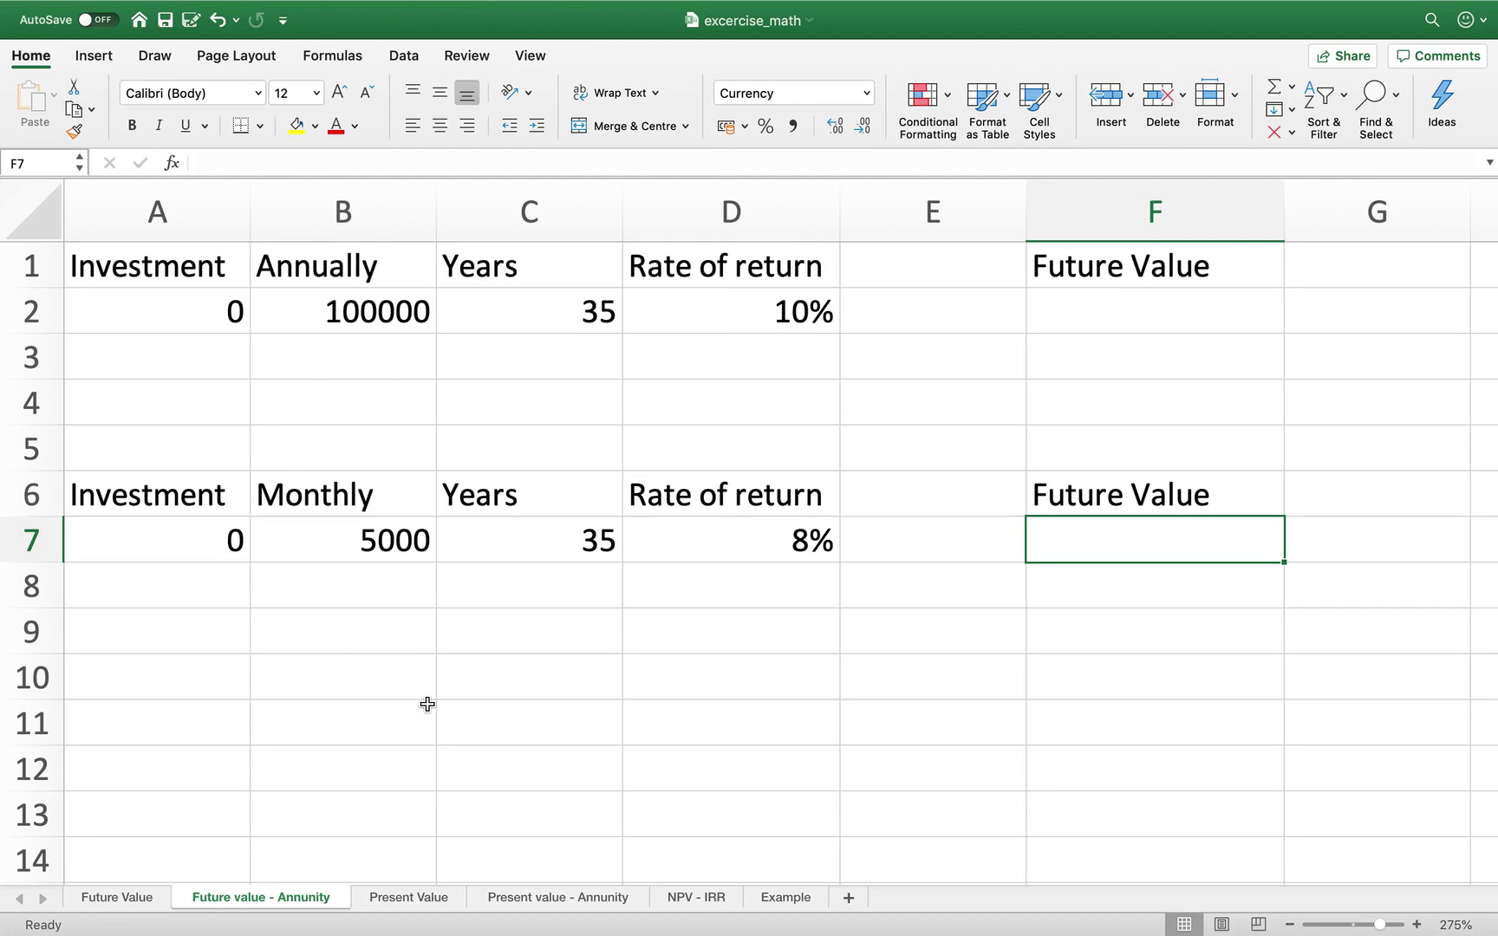
left_click(209, 371)
type("1 Cr")
key("Return")
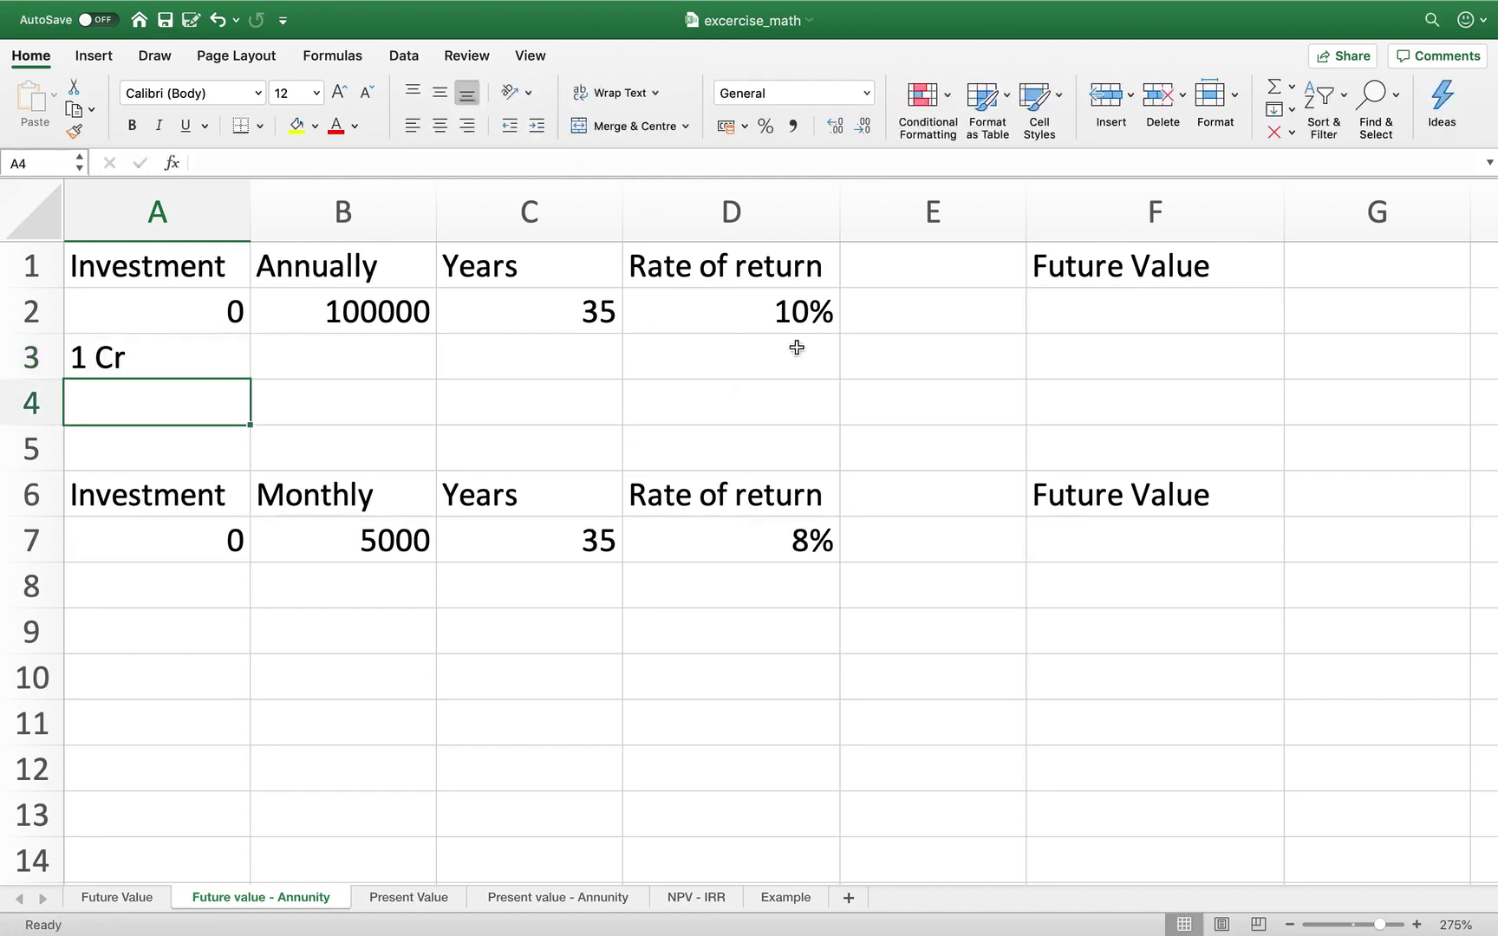
- Enter the note "35 Lac" in cell C3, below the number of years
left_click(554, 310)
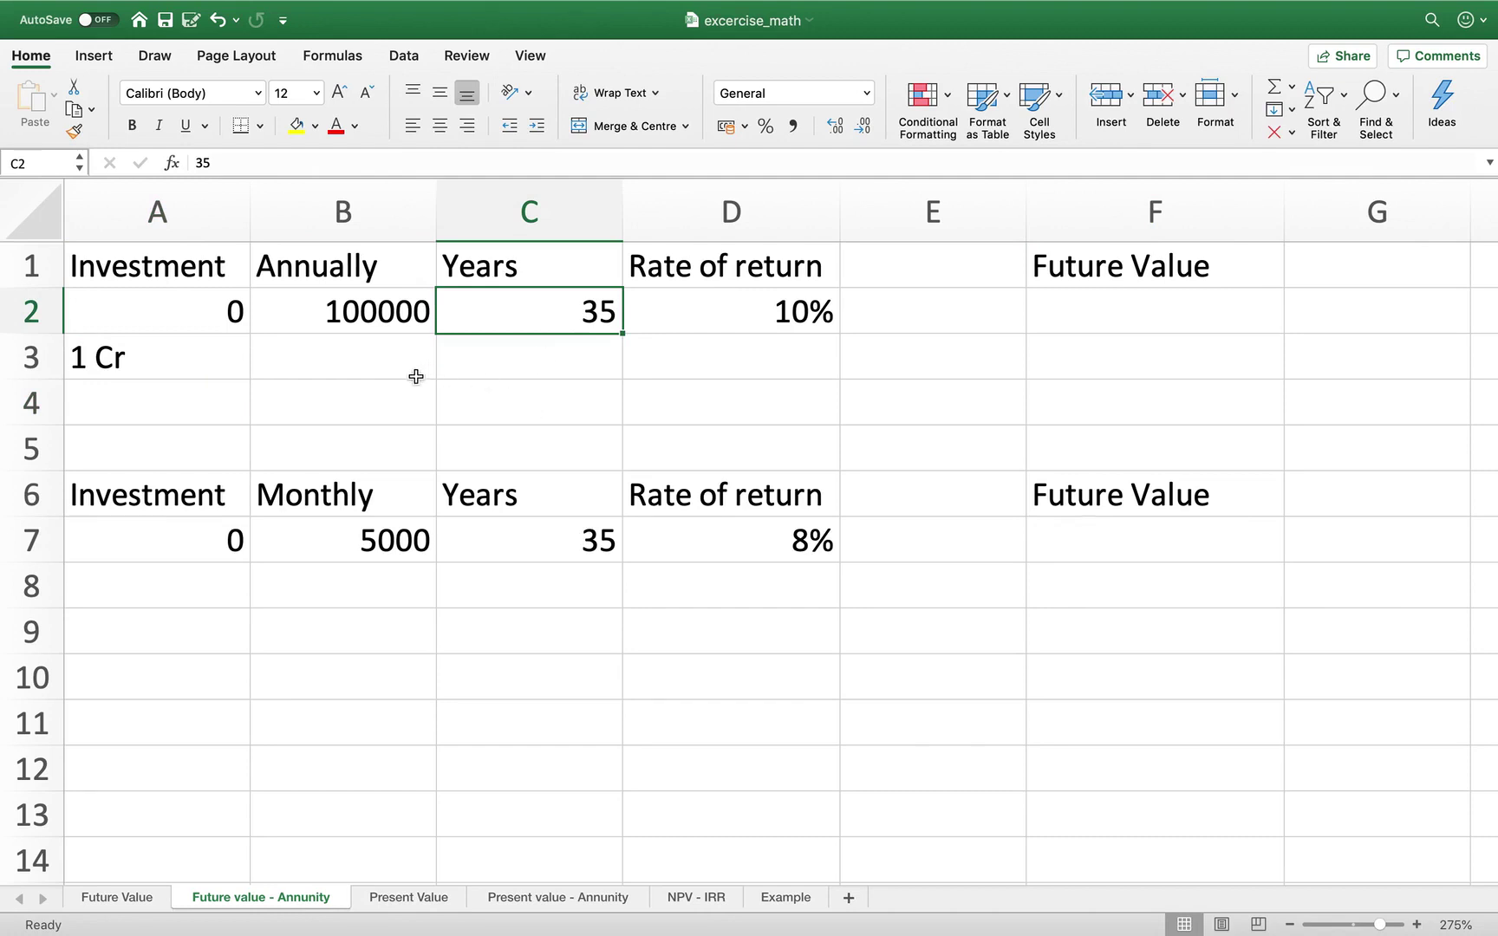
left_click(501, 372)
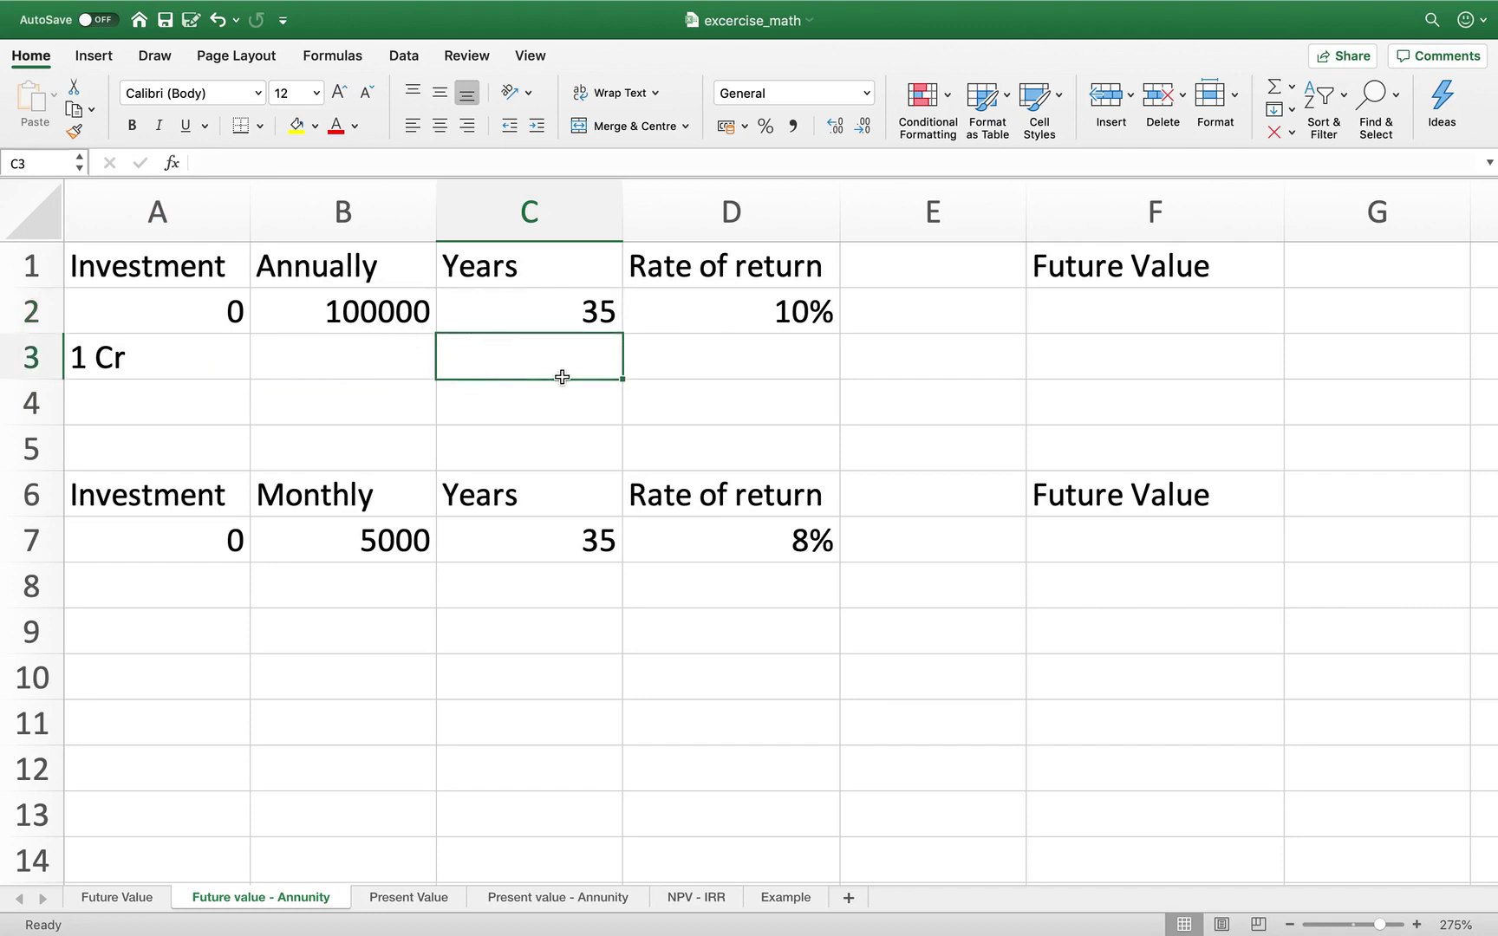
type("35 Lac")
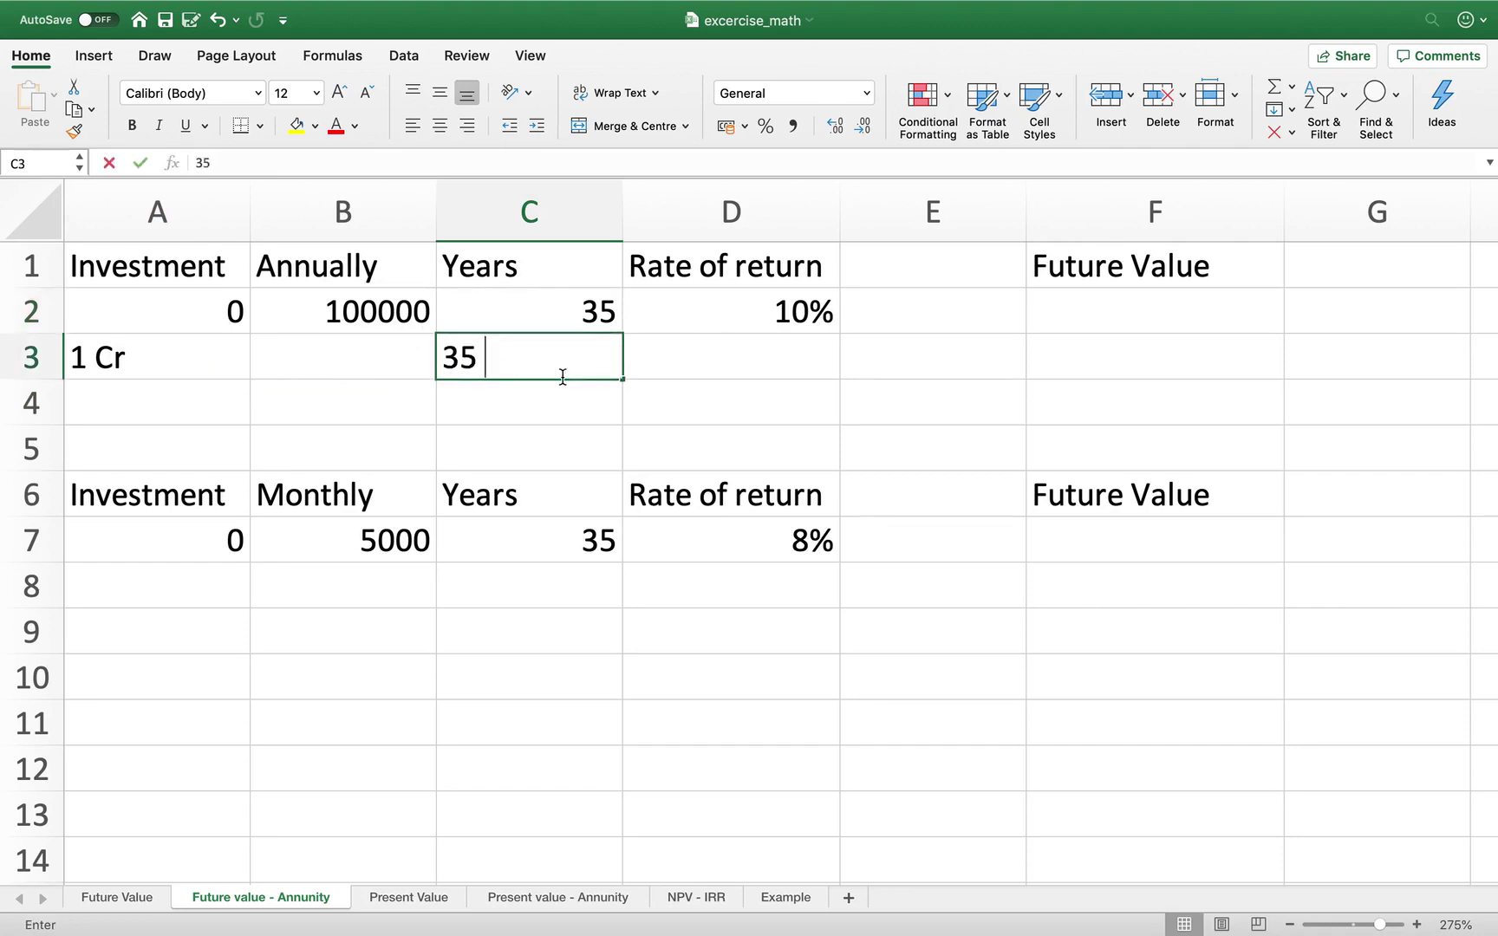
left_click(214, 370)
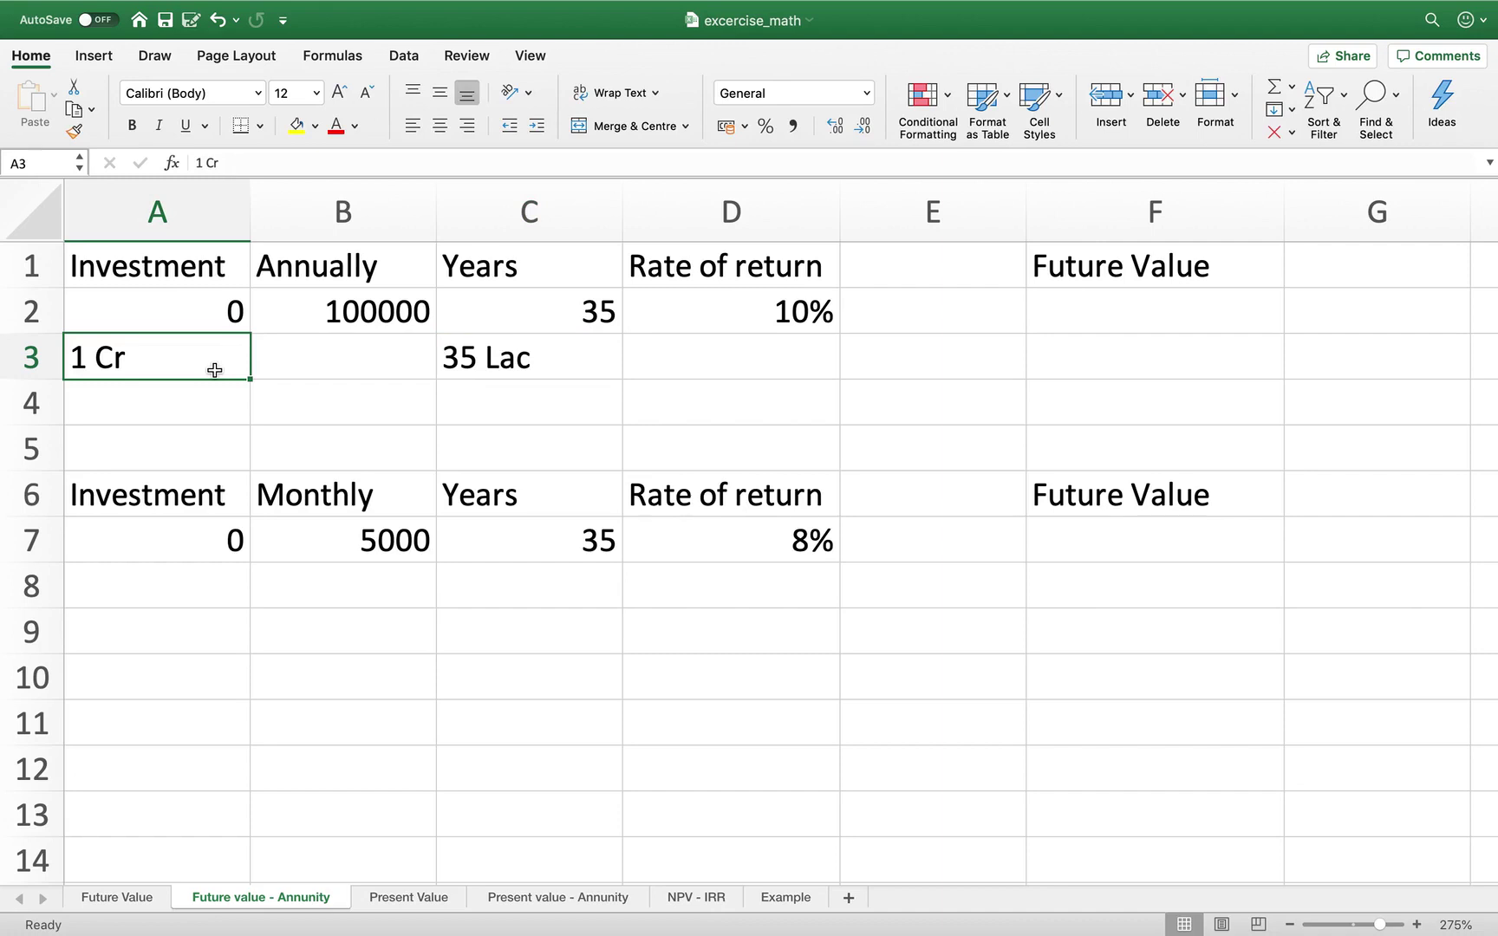
- Set the annual investment's rate of return in D2 to 7.5%
left_click(747, 325)
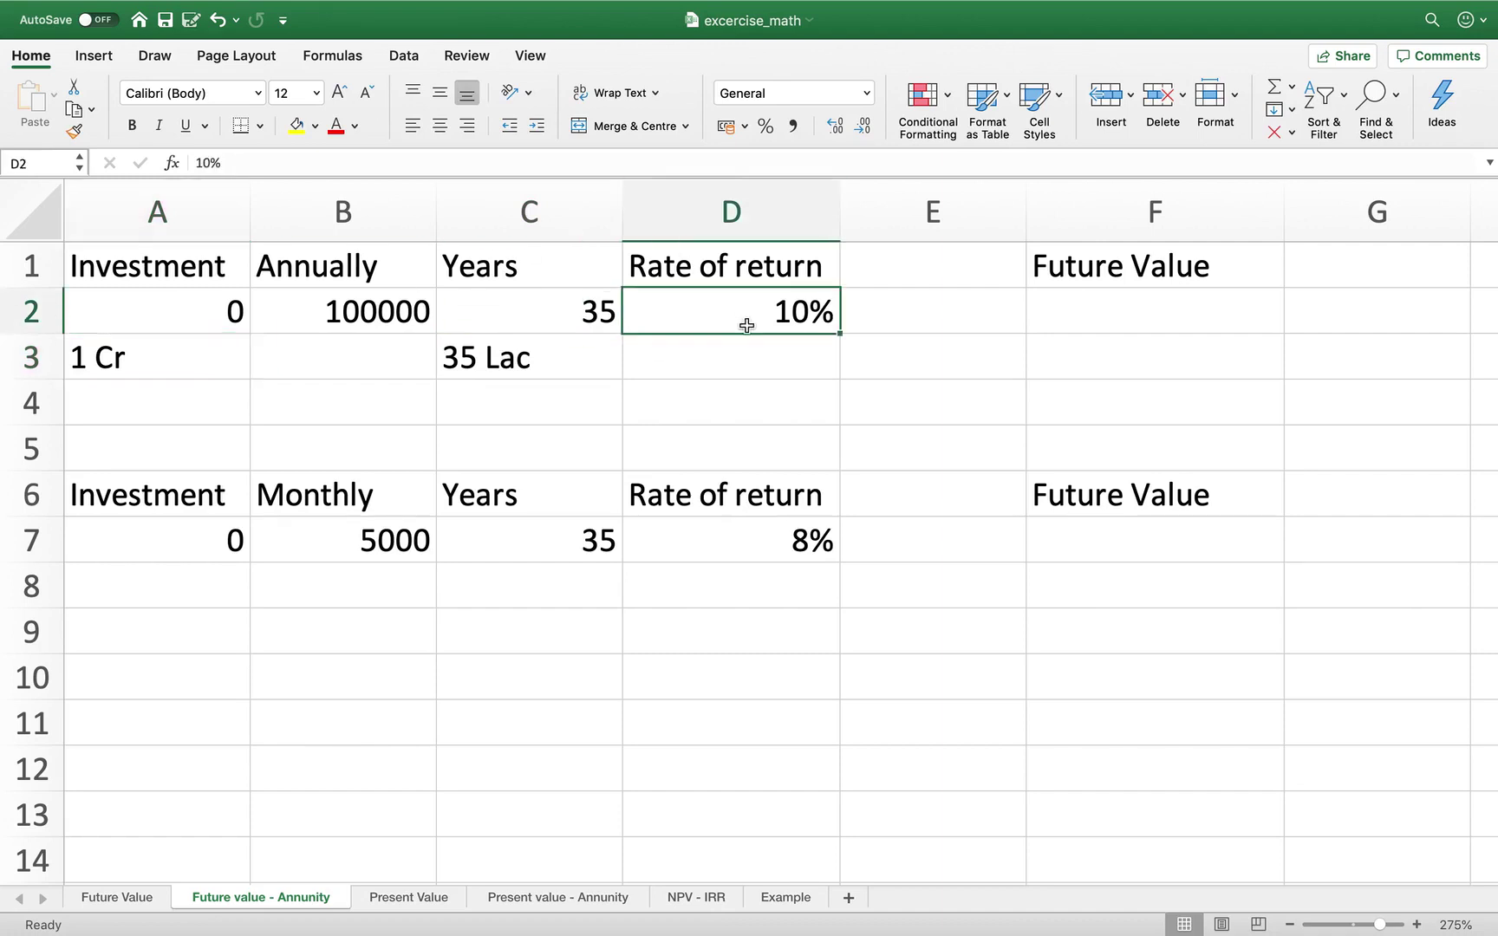
type("7.5")
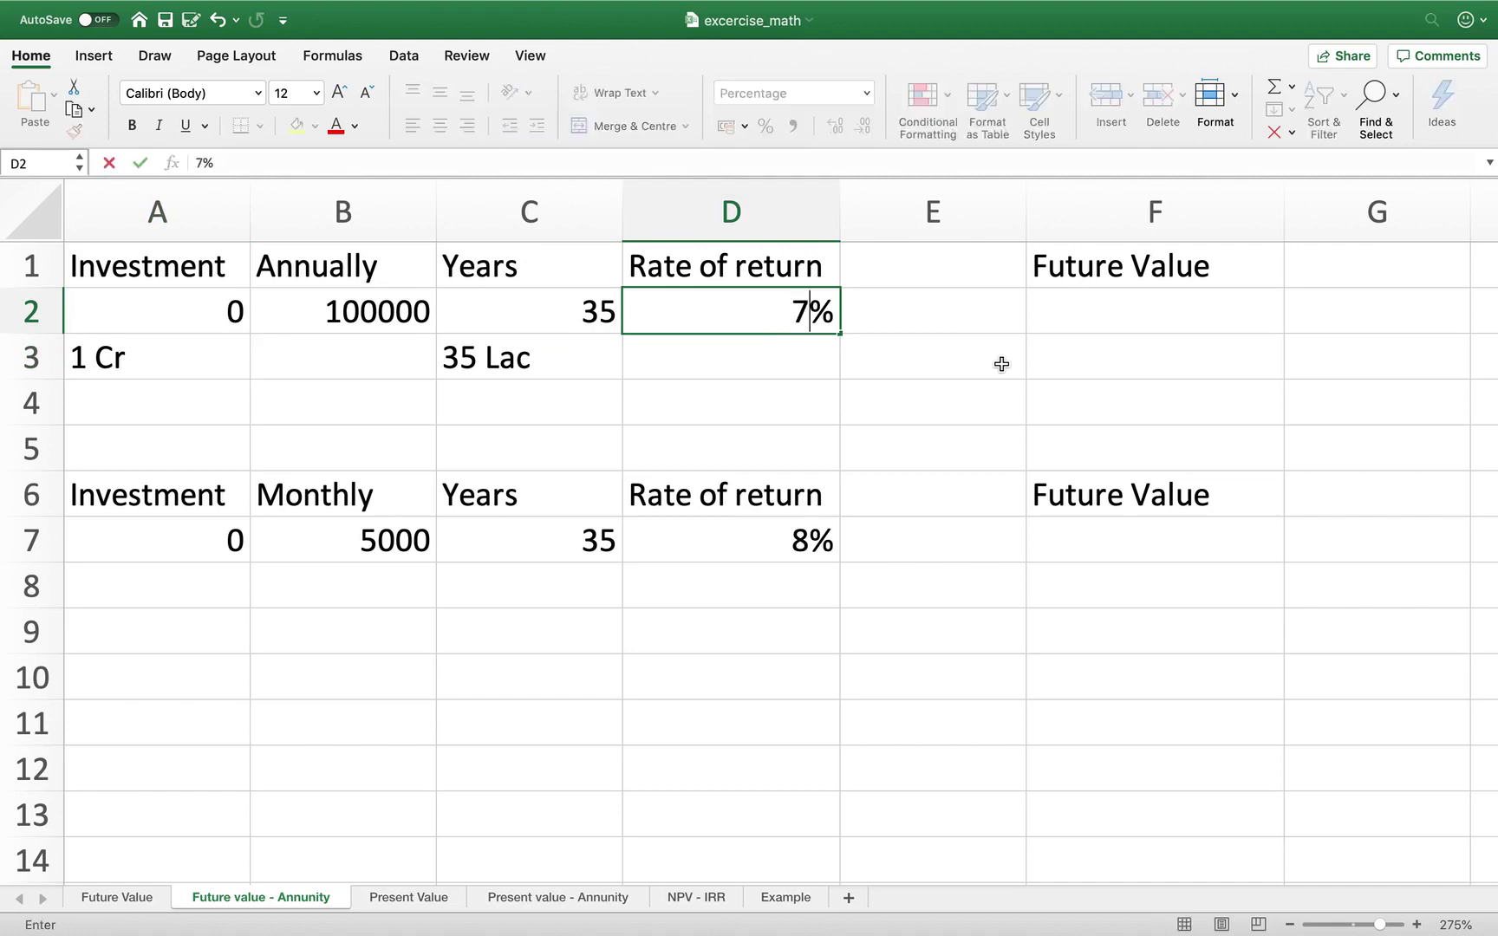
key("Return")
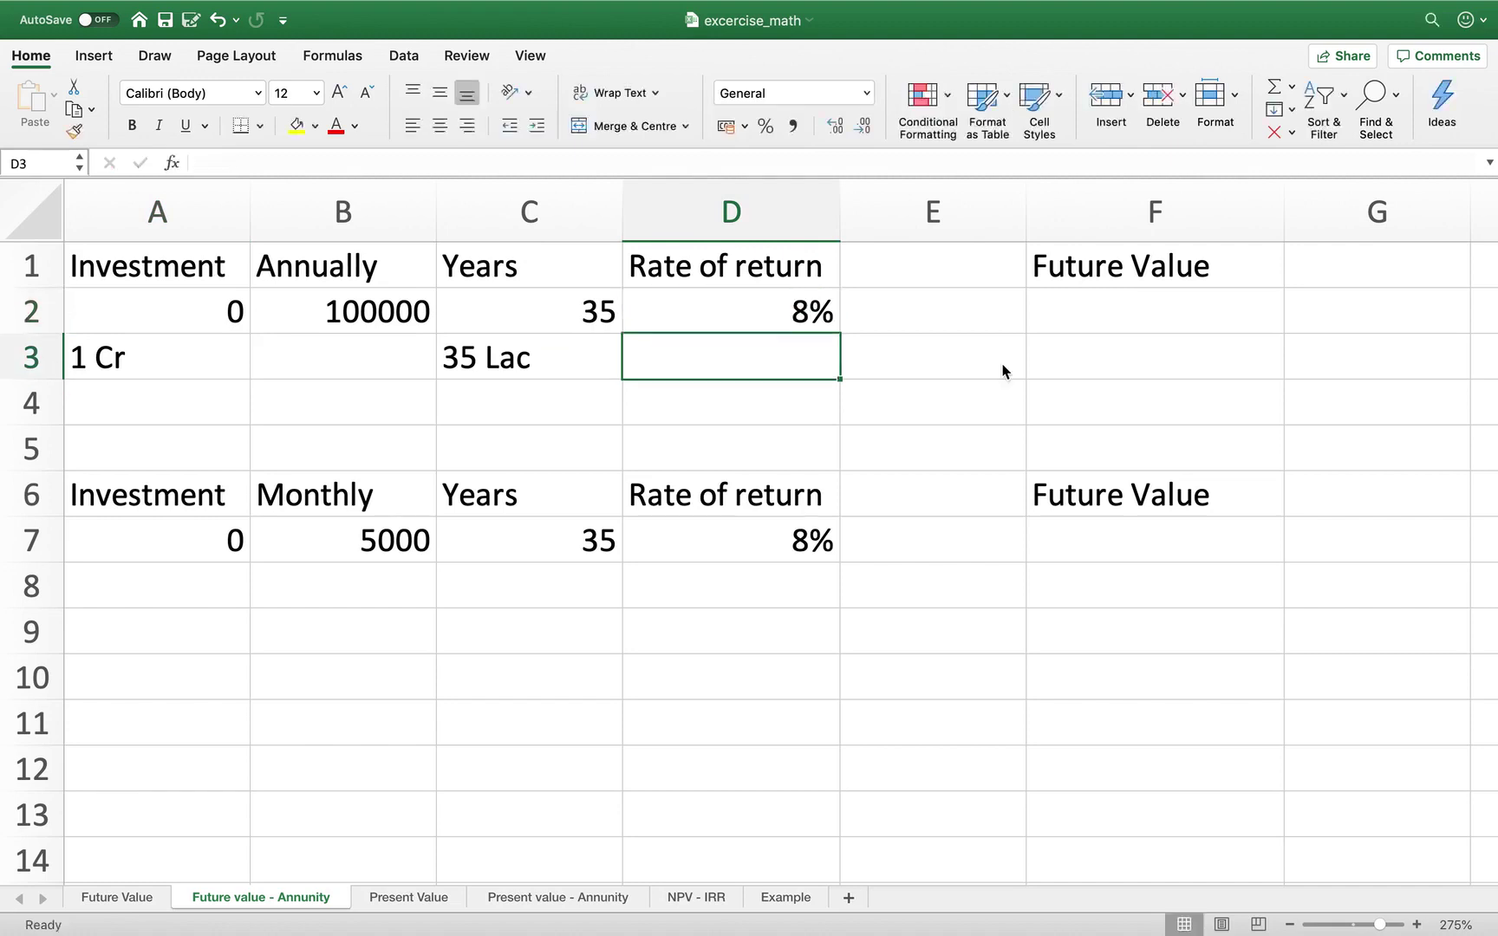
key("Up")
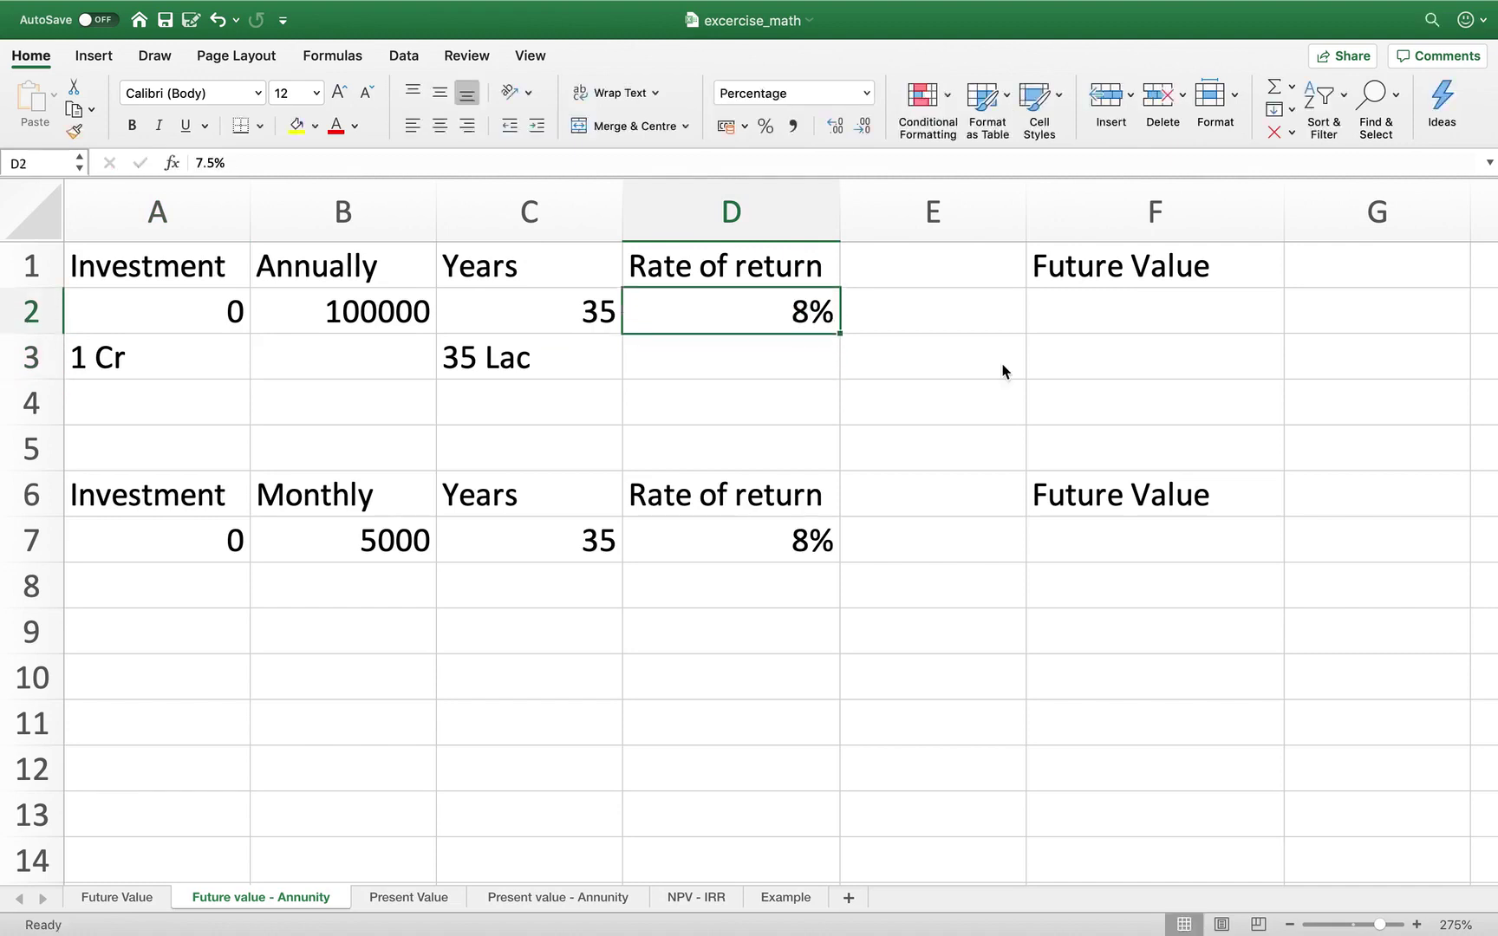
- Calculate the annual investment's future value in F2 with =FV(D2,C2,B2,0), using the rate, years, yearly payment and zero present value
left_click(1146, 318)
type("=")
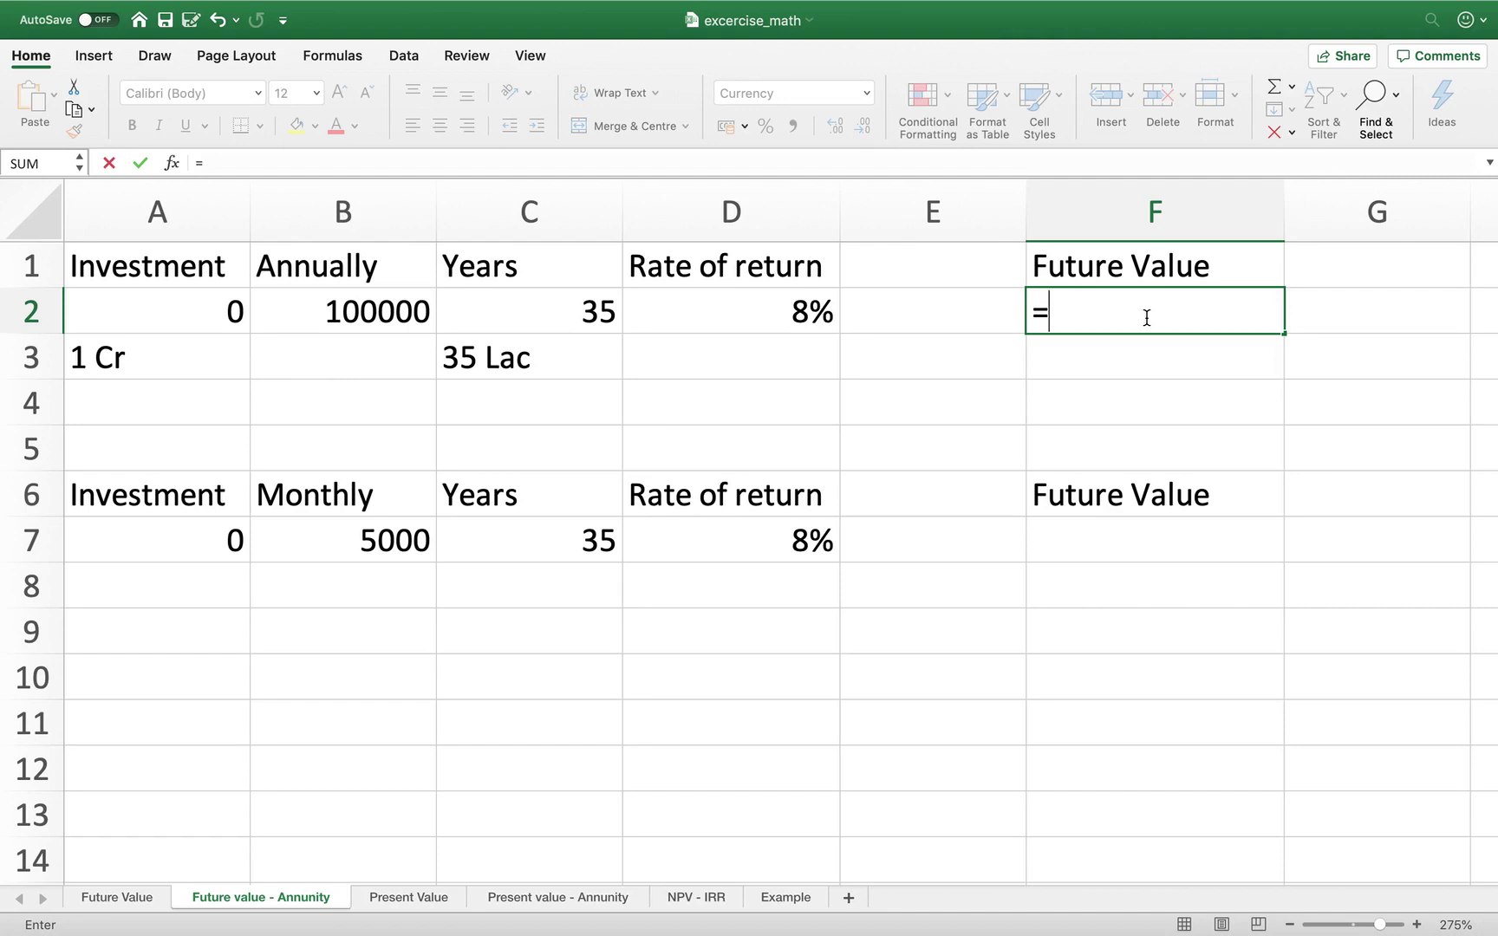
type("F")
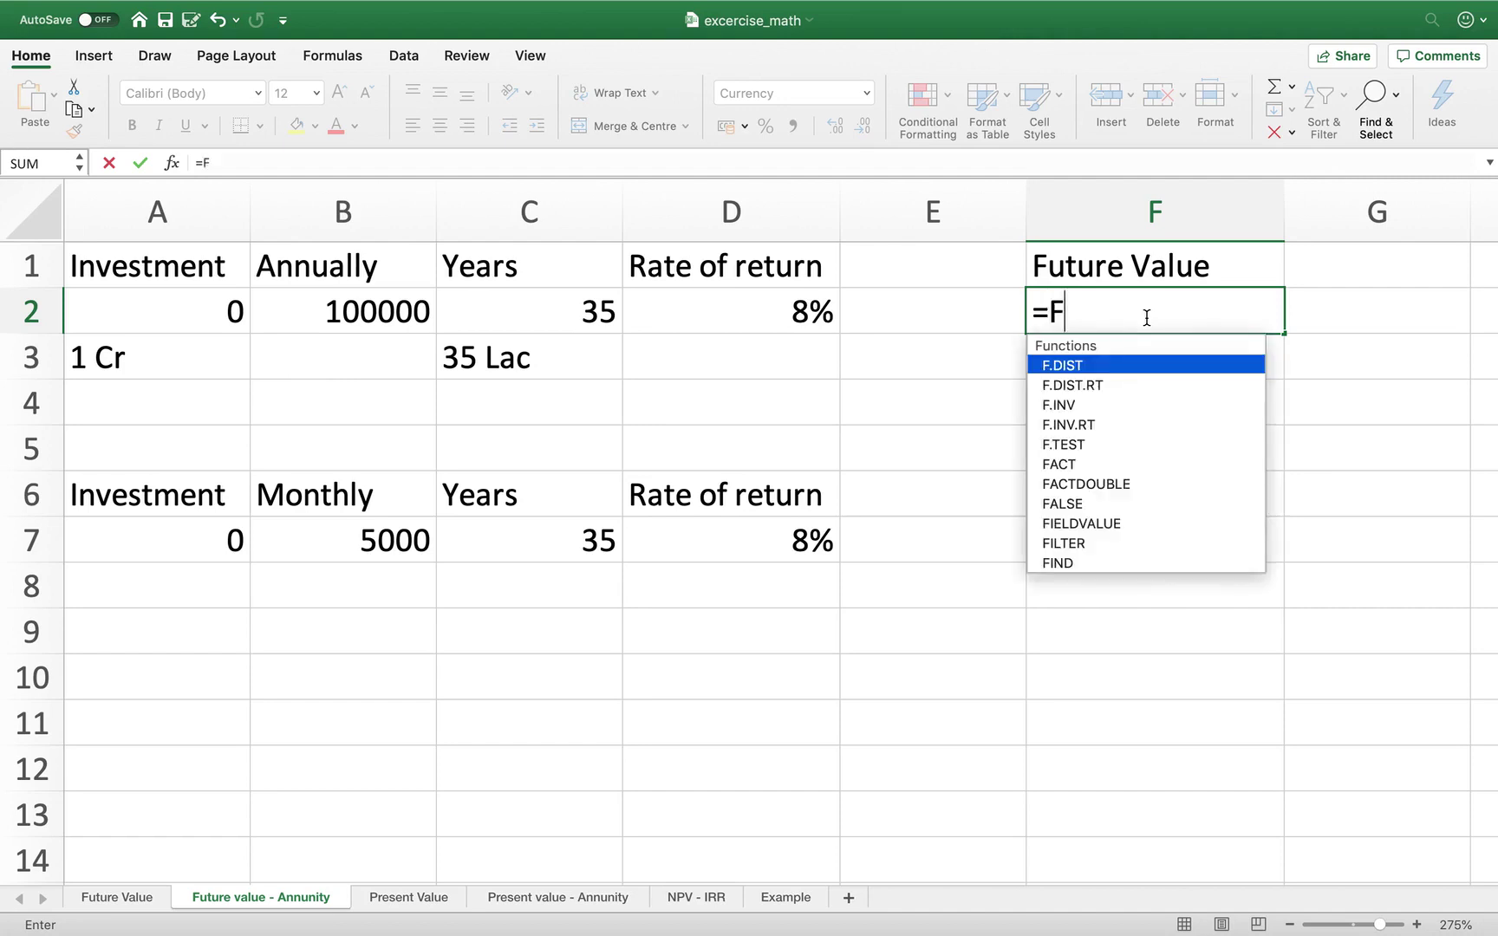
type("v")
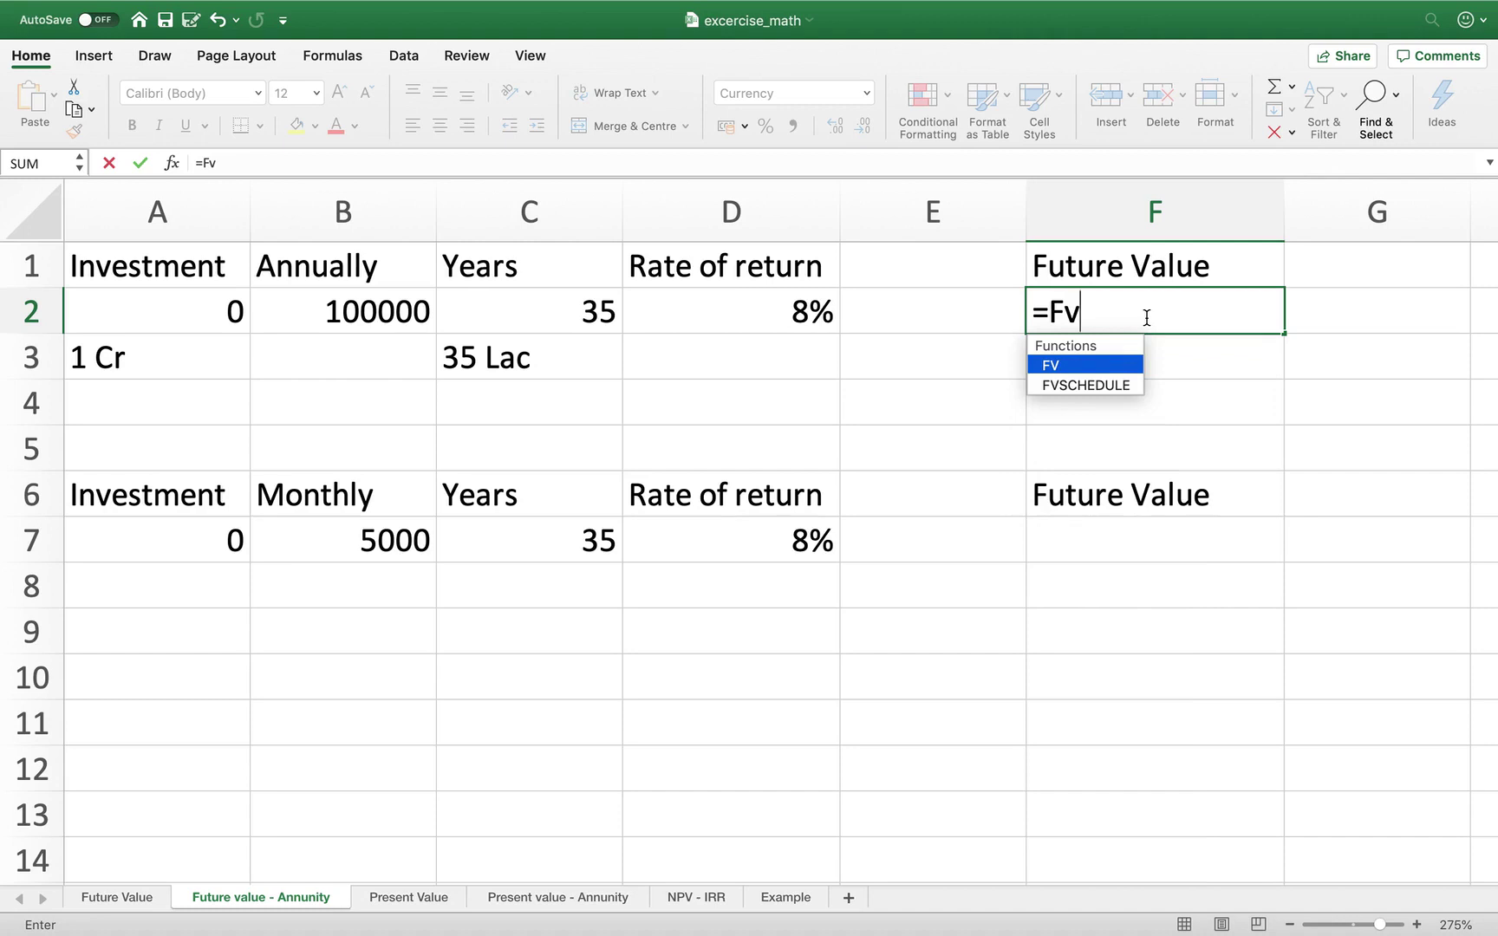
key("BackSpace")
key("BackSpace")
type("fv")
double_click(1108, 364)
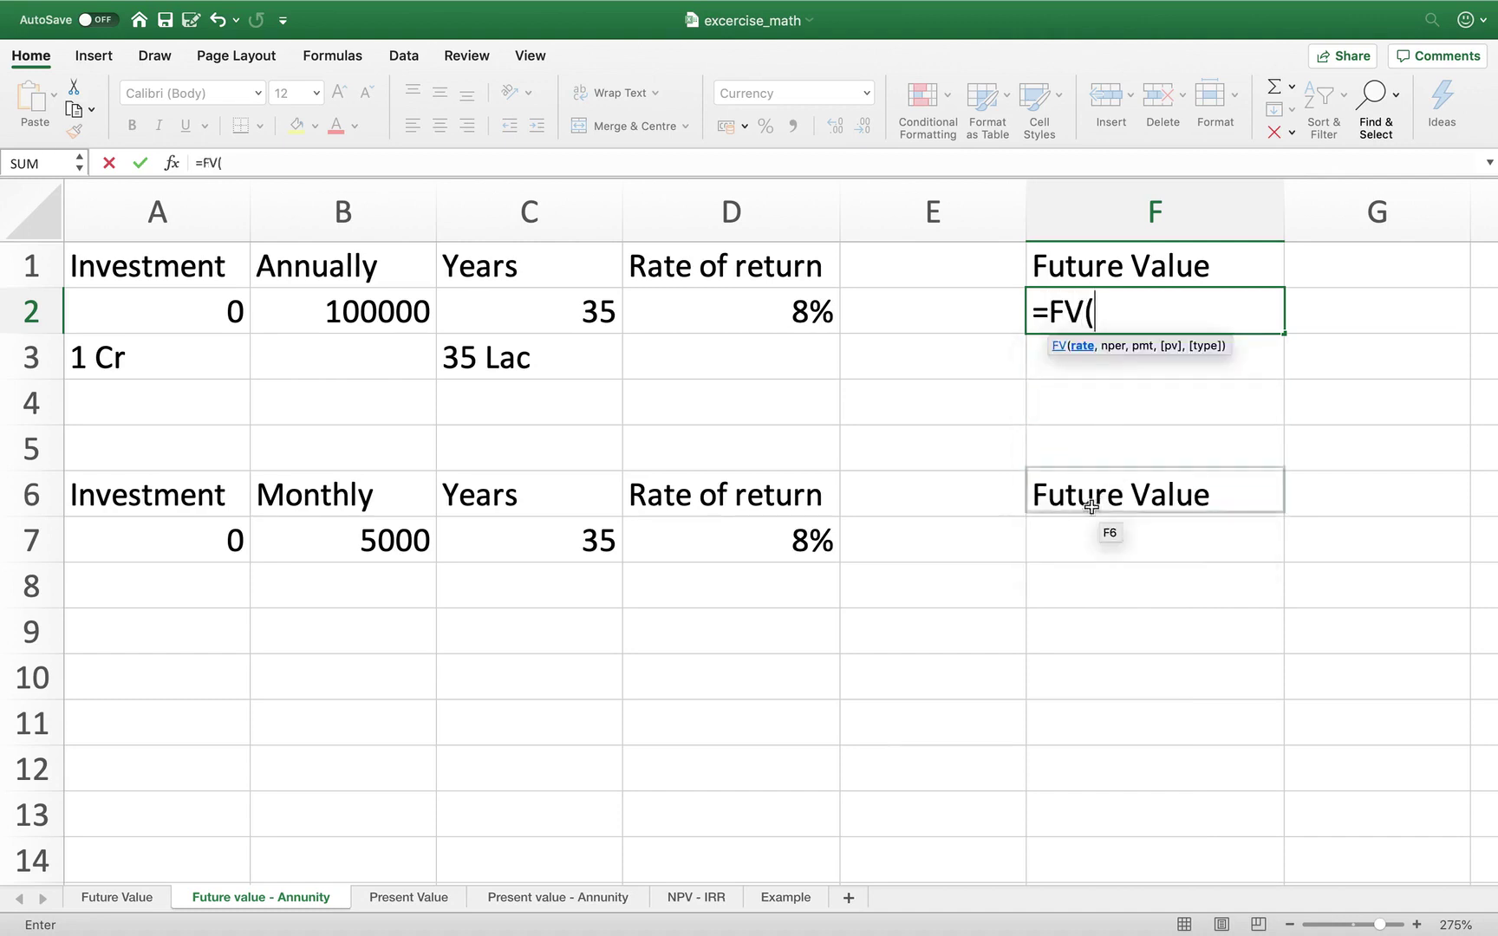
left_click(797, 310)
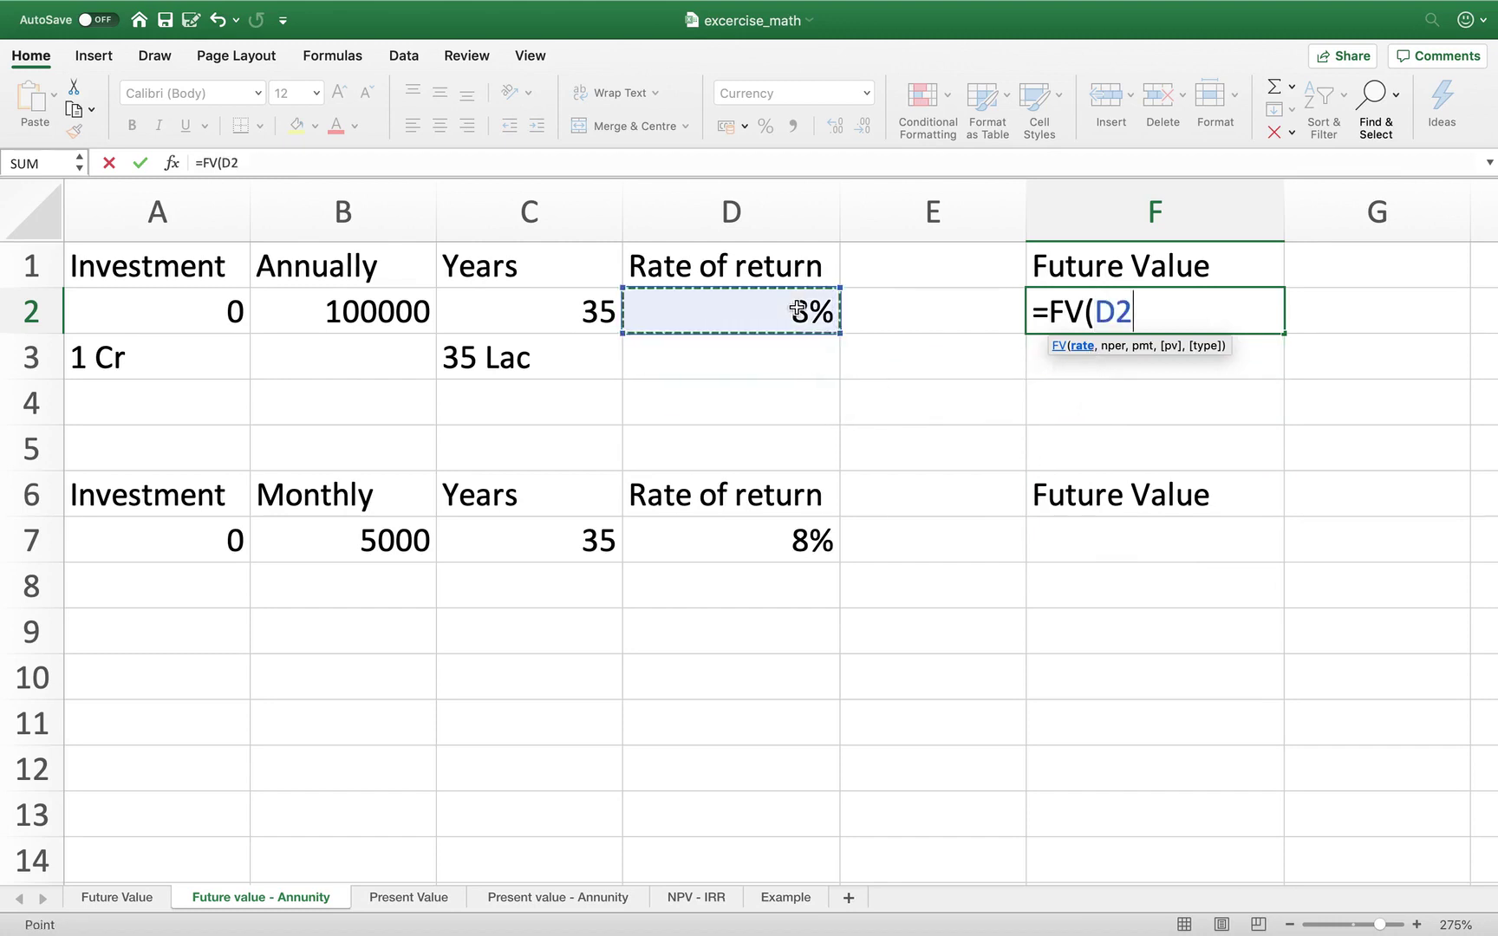
type(",")
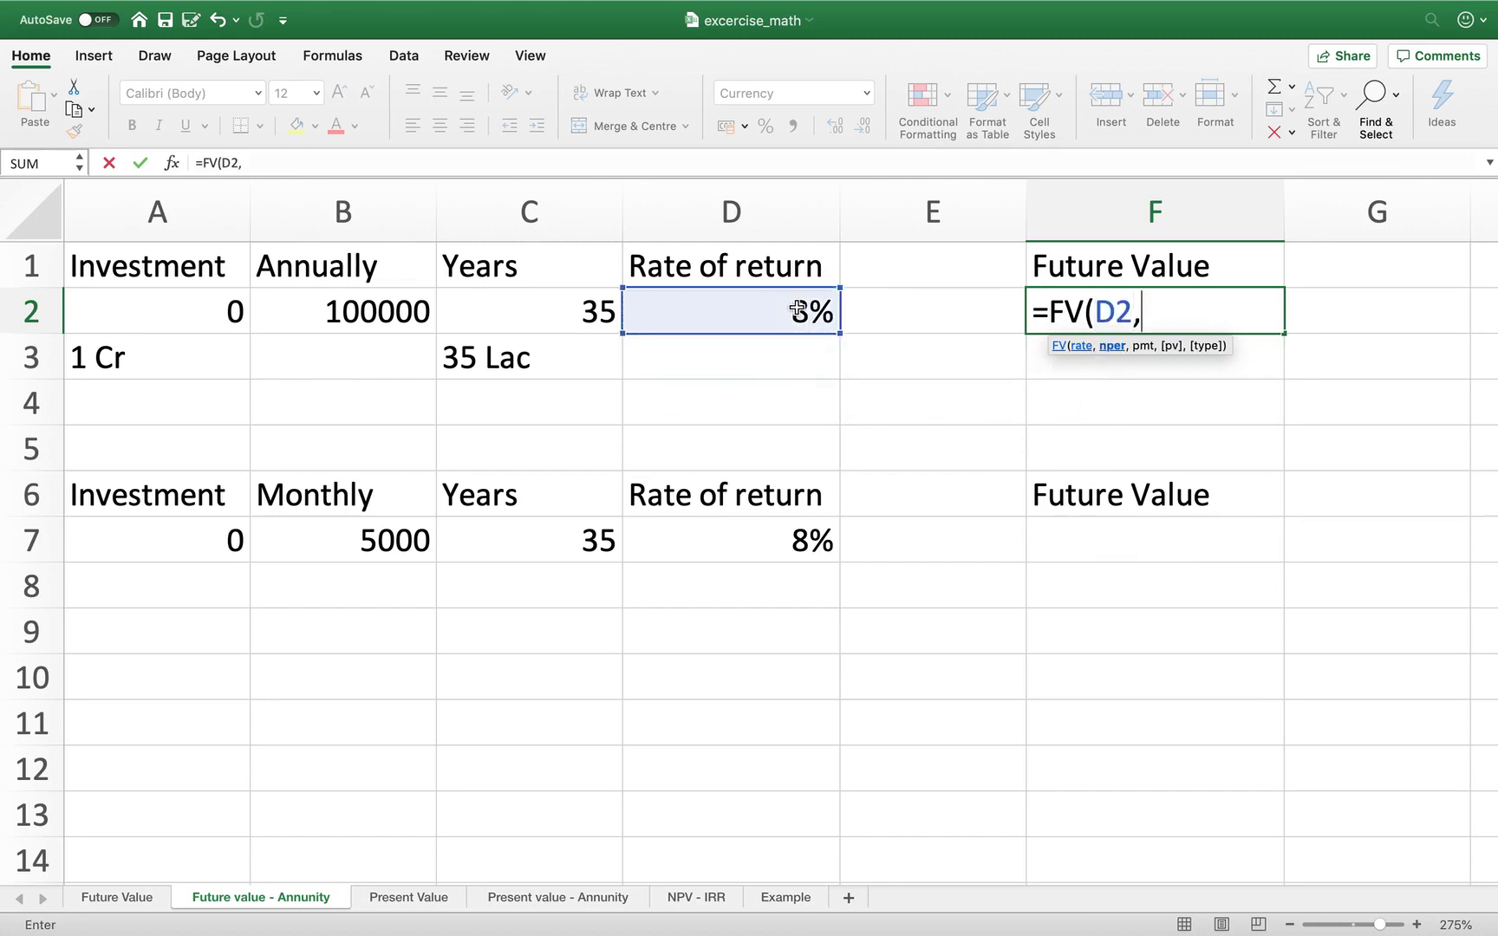
left_click(593, 319)
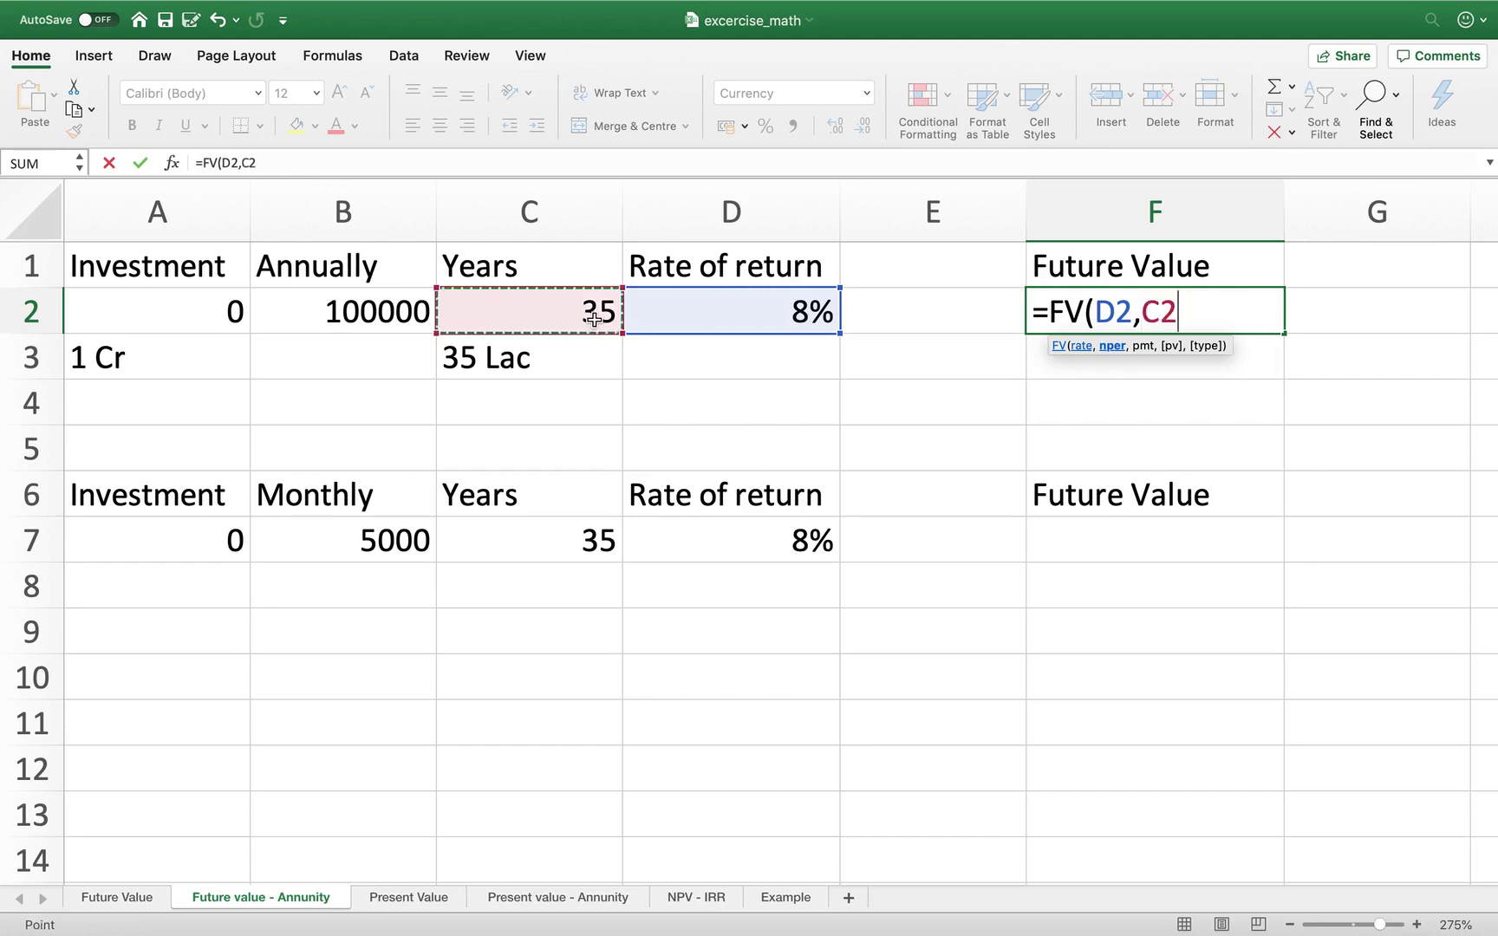
type(",")
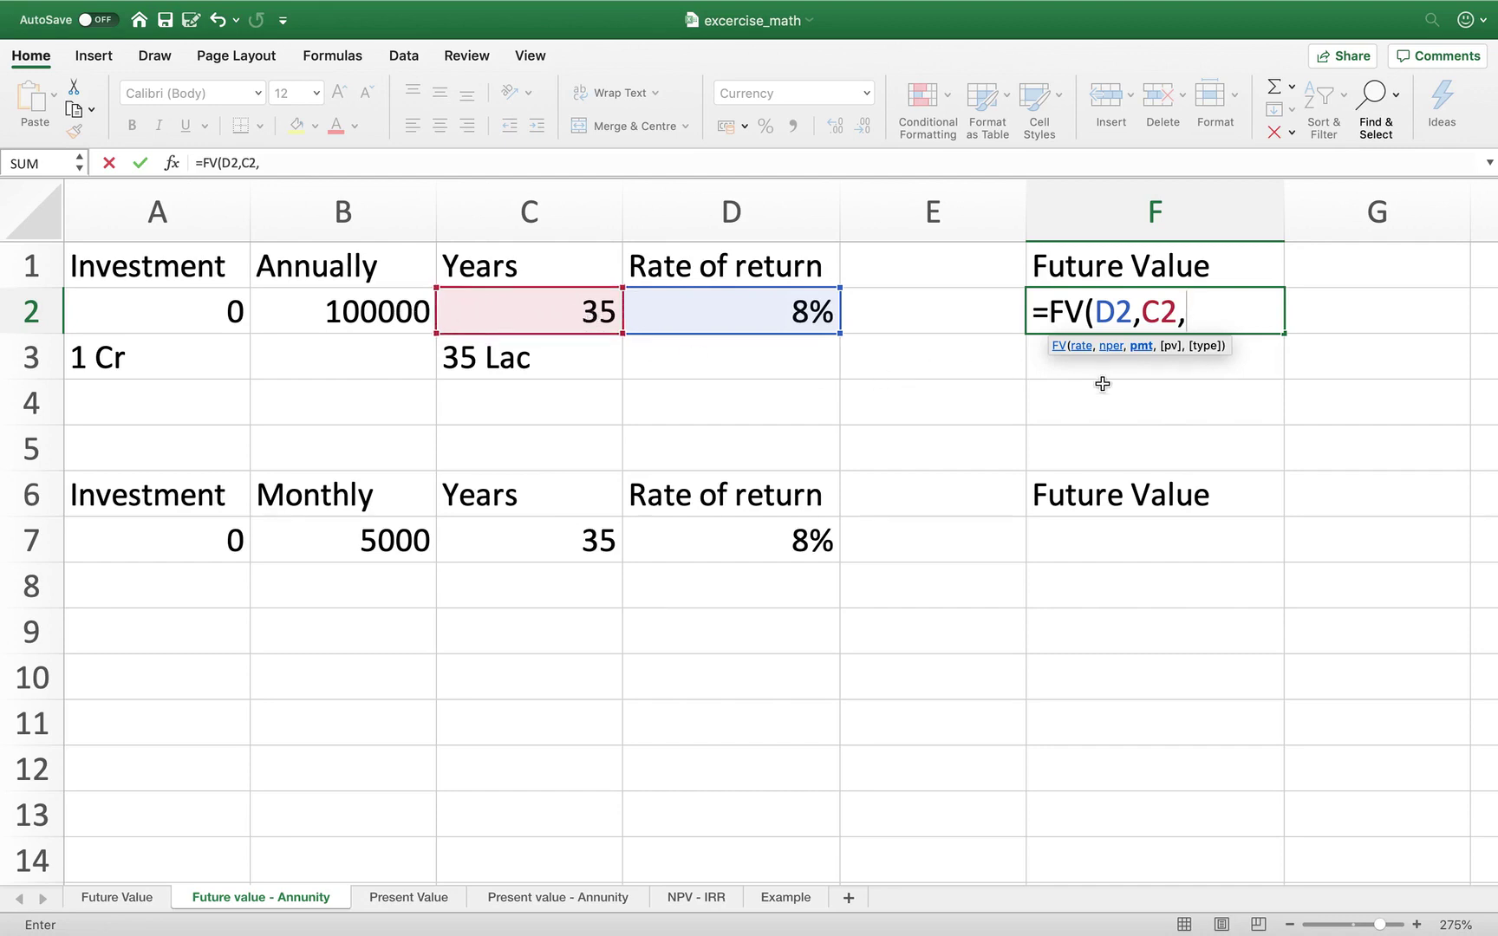
left_click(387, 309)
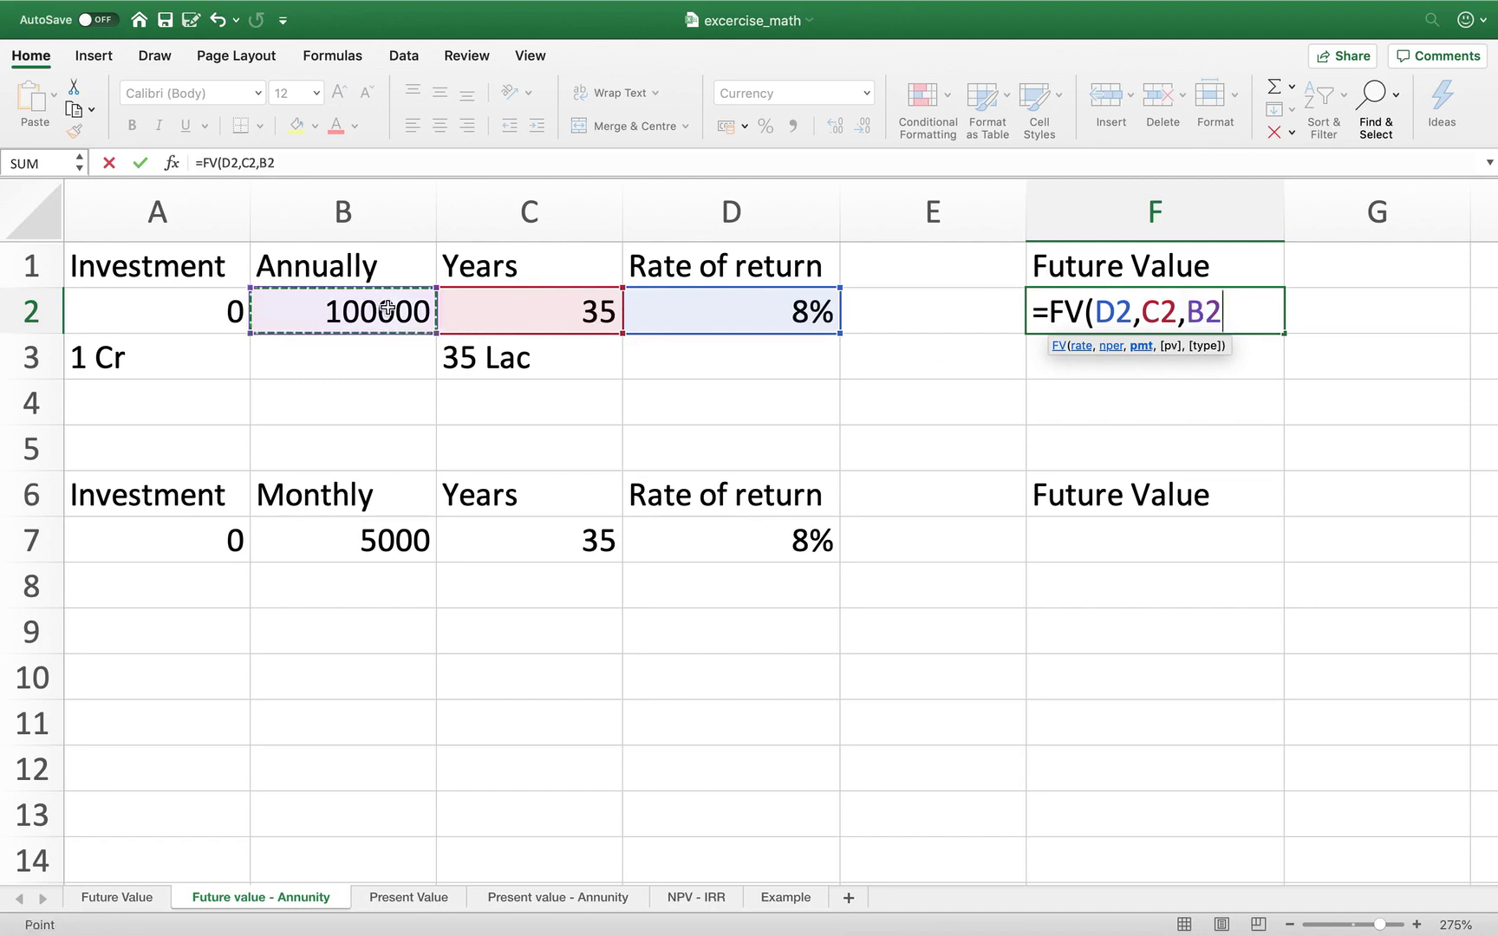
type(",")
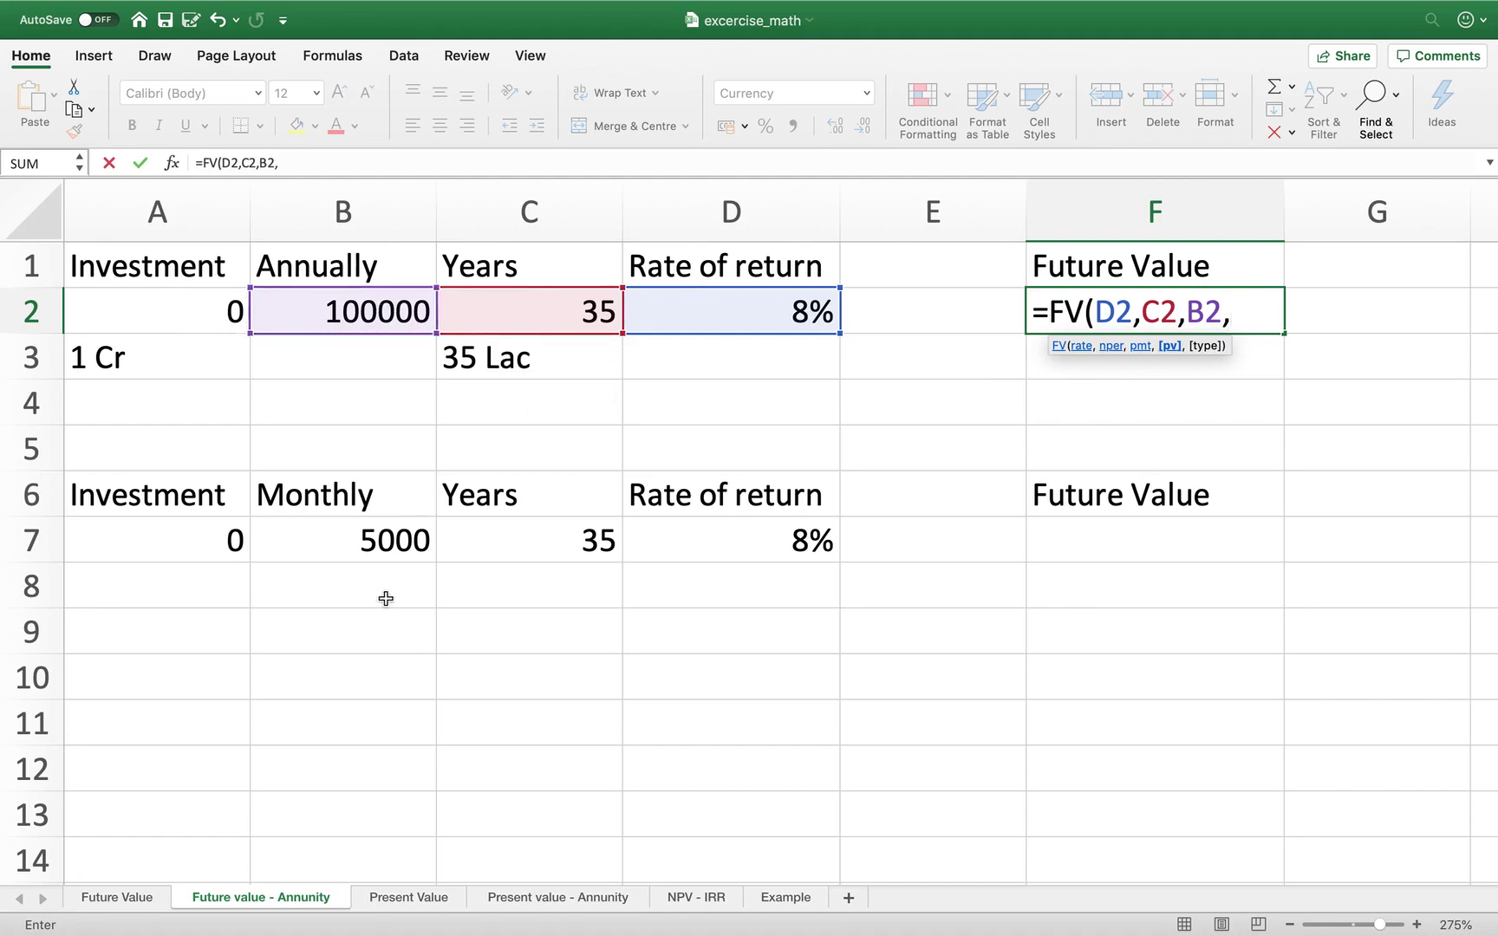
type("0)")
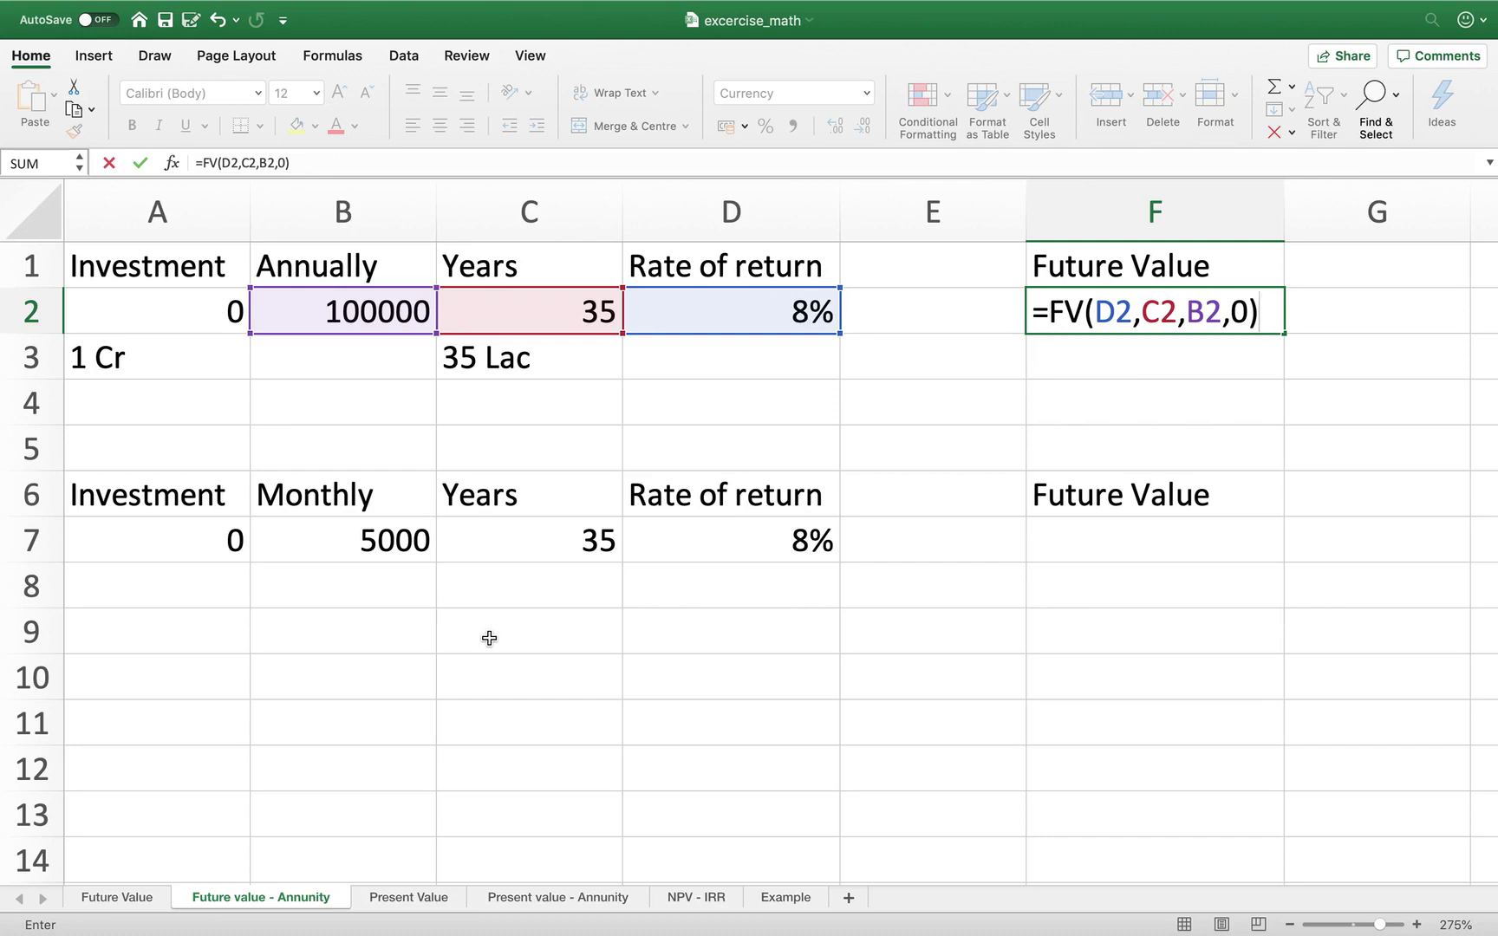
key("Return")
key("Up")
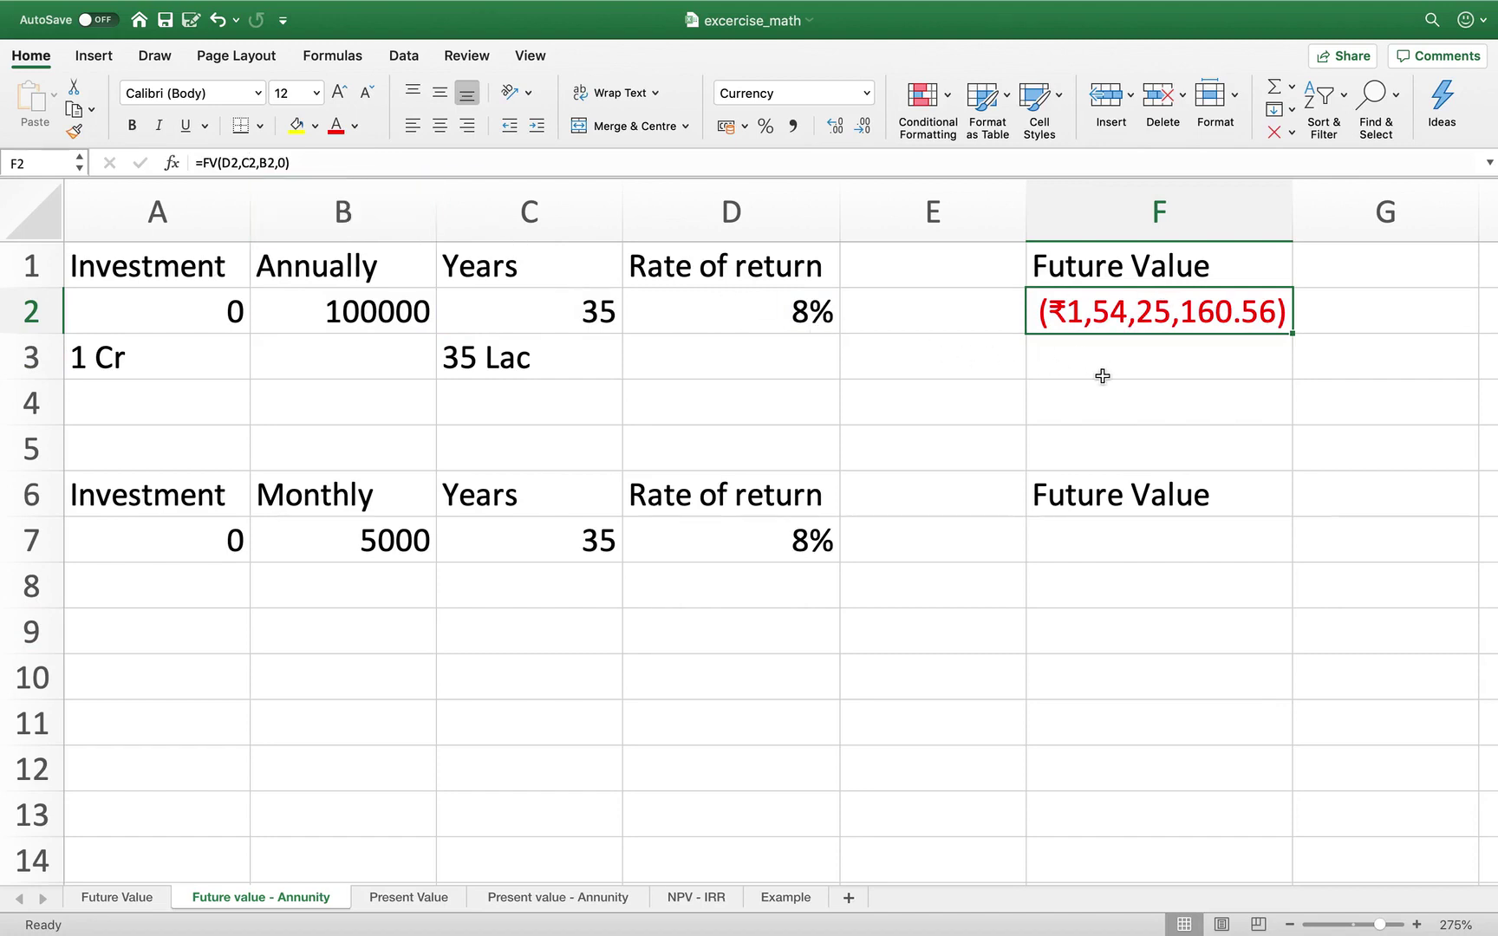
- Replace the annual investment's future value formula in F2 with =FV(D2,C2,-B2,0), making the yearly payment negative
type("==")
key("BackSpace")
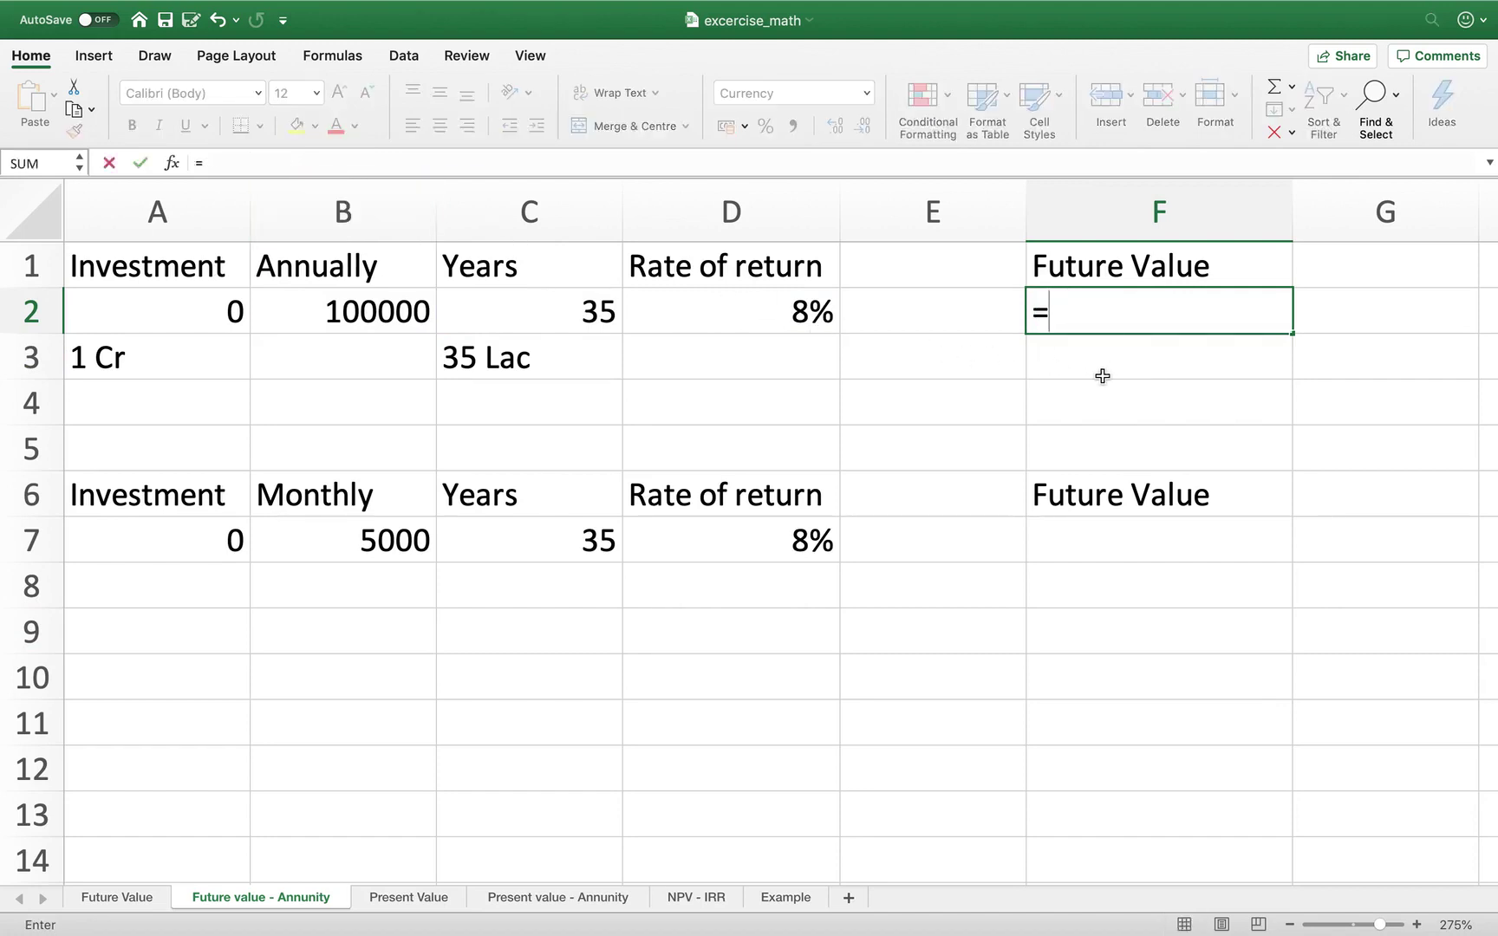
type("fv")
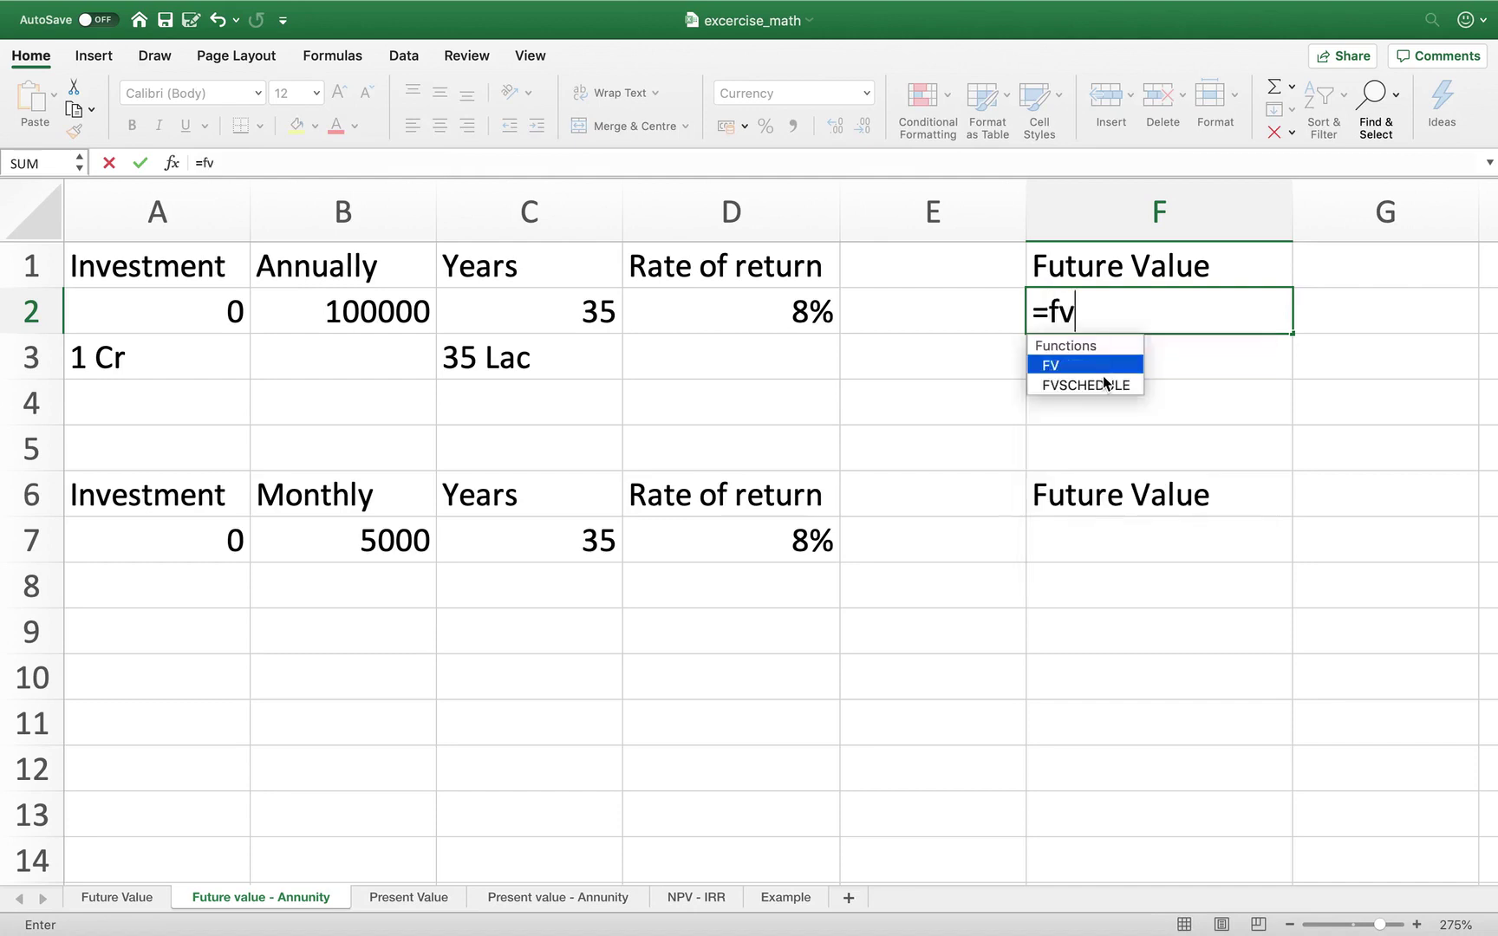
type("(")
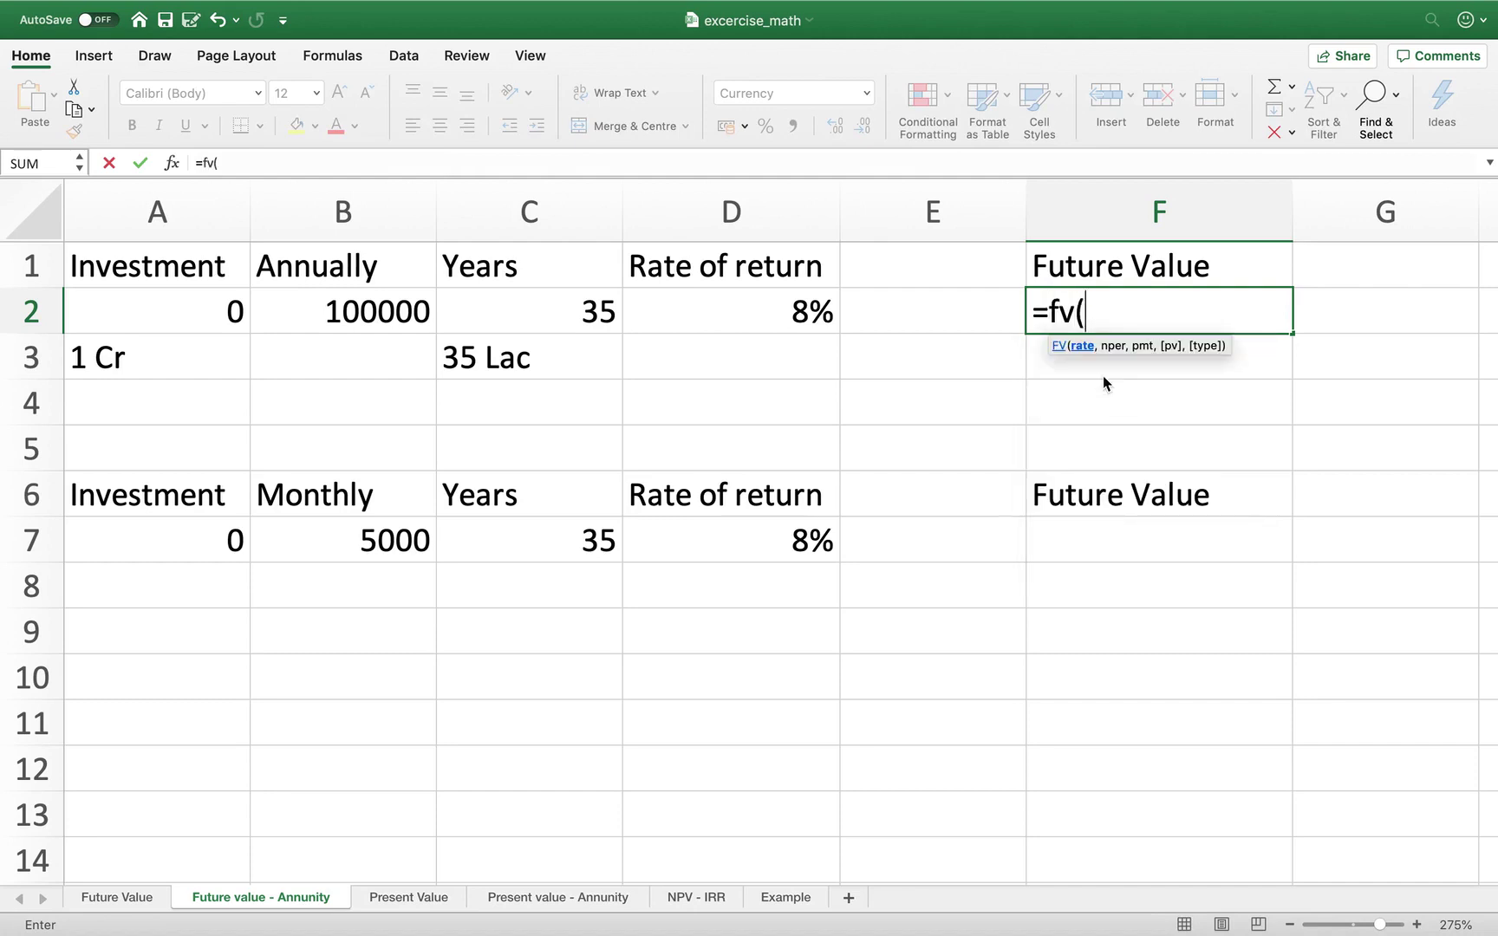
left_click(816, 301)
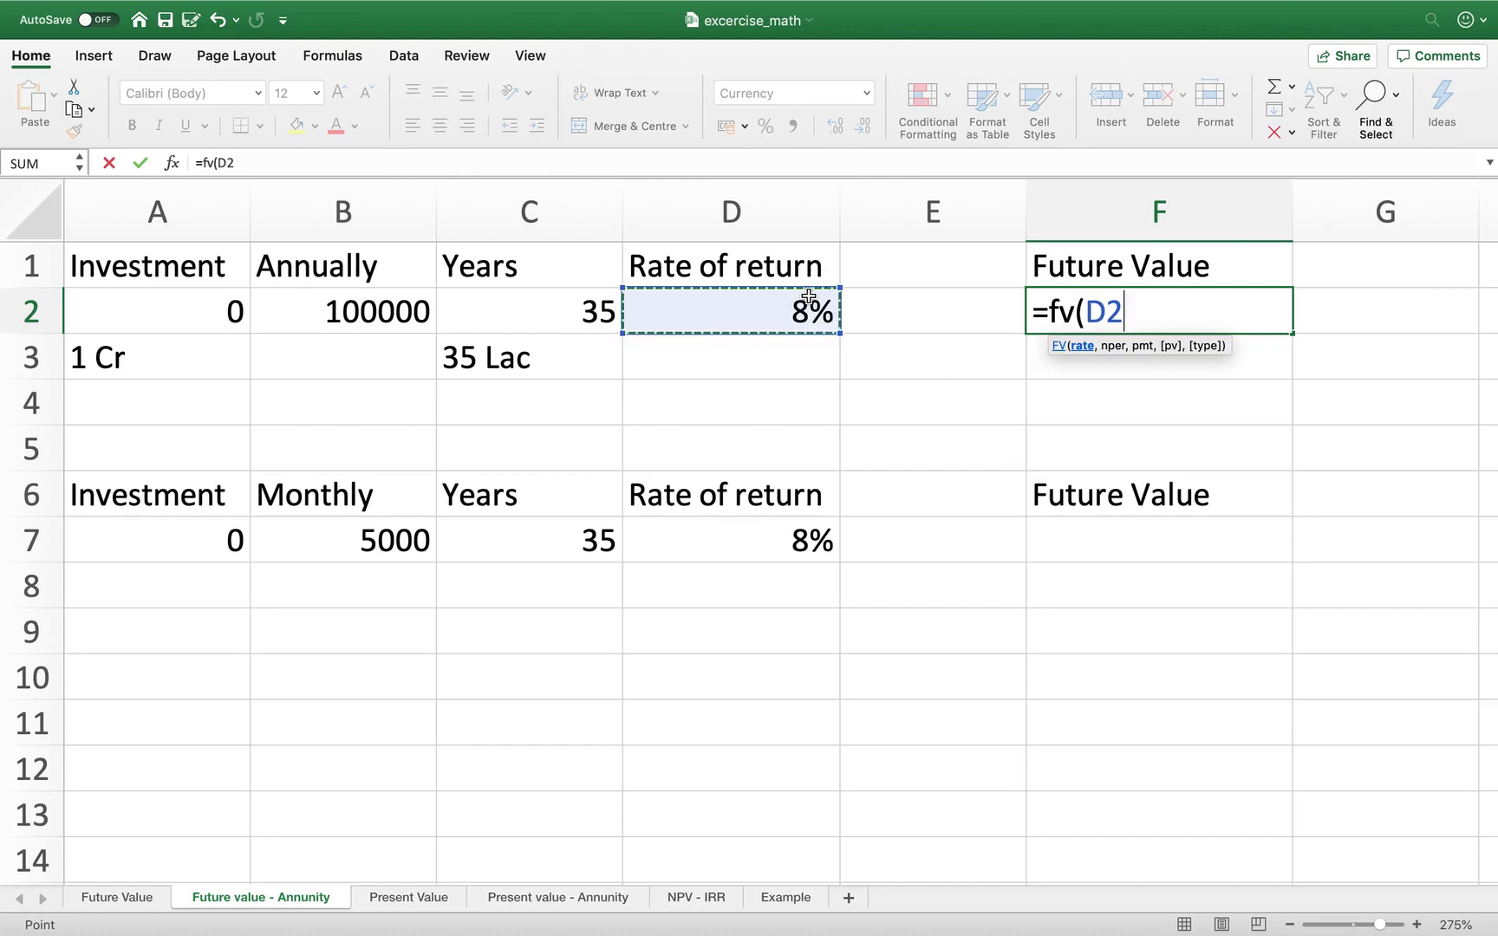
type(",")
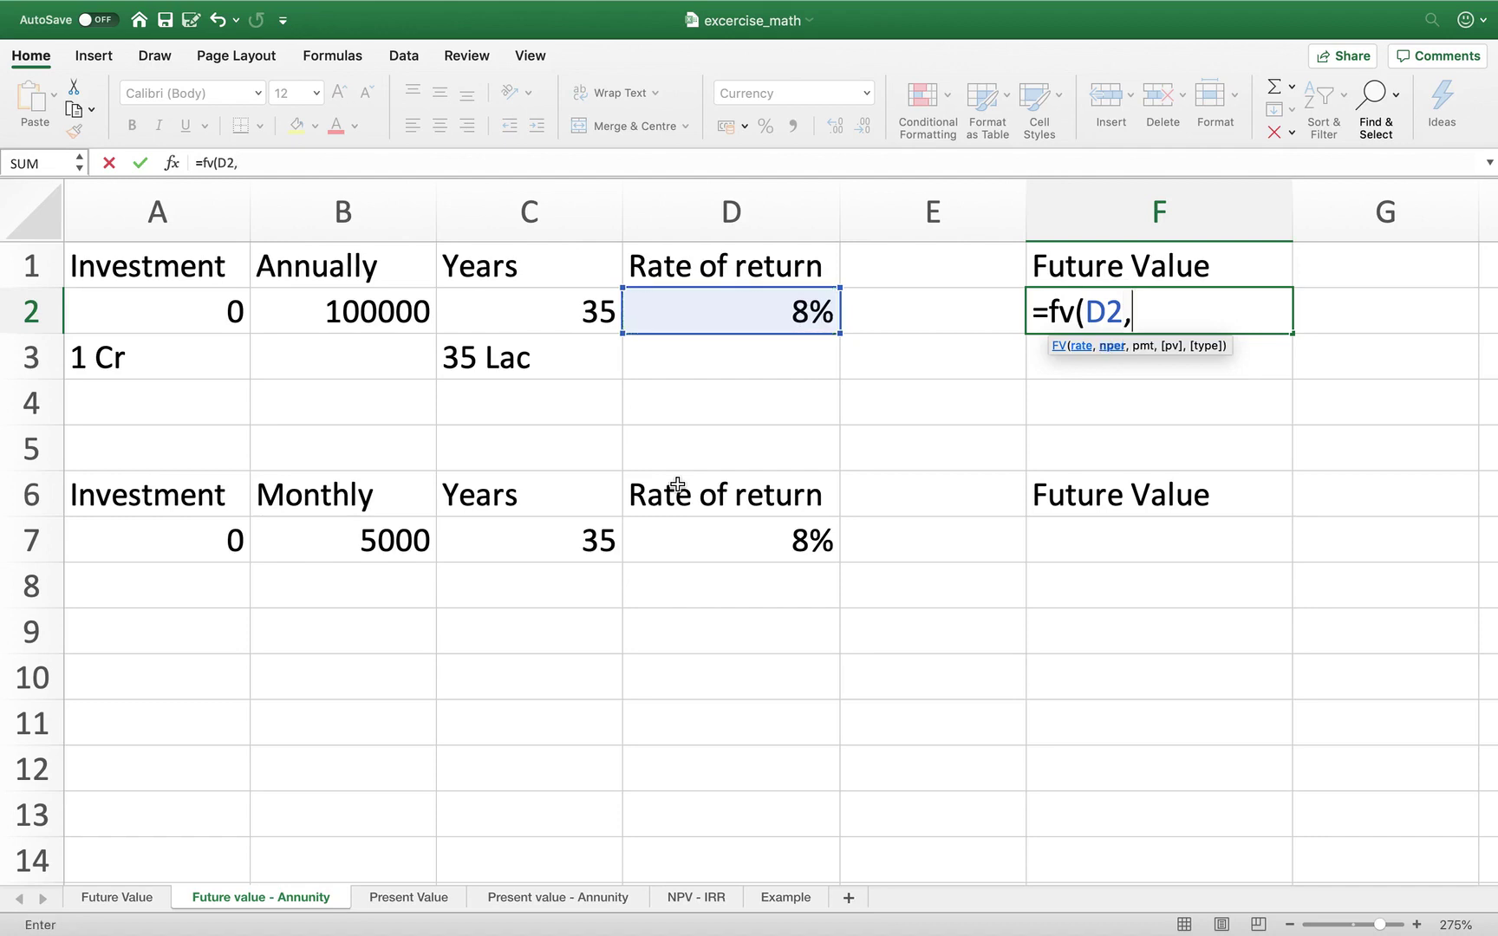
left_click(333, 314)
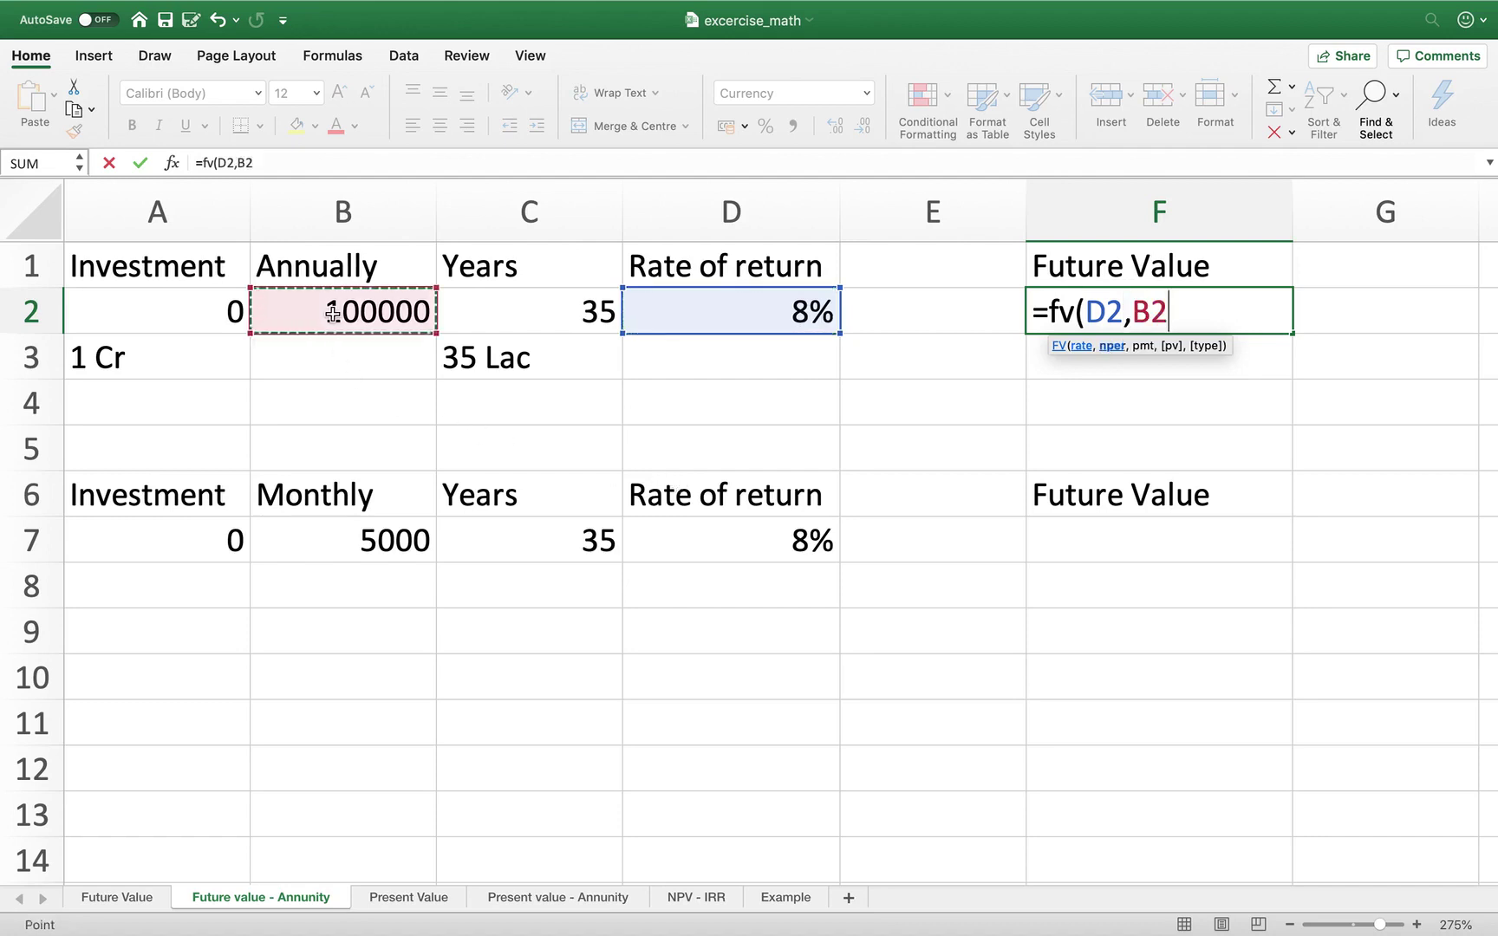
left_click(538, 308)
type(",-")
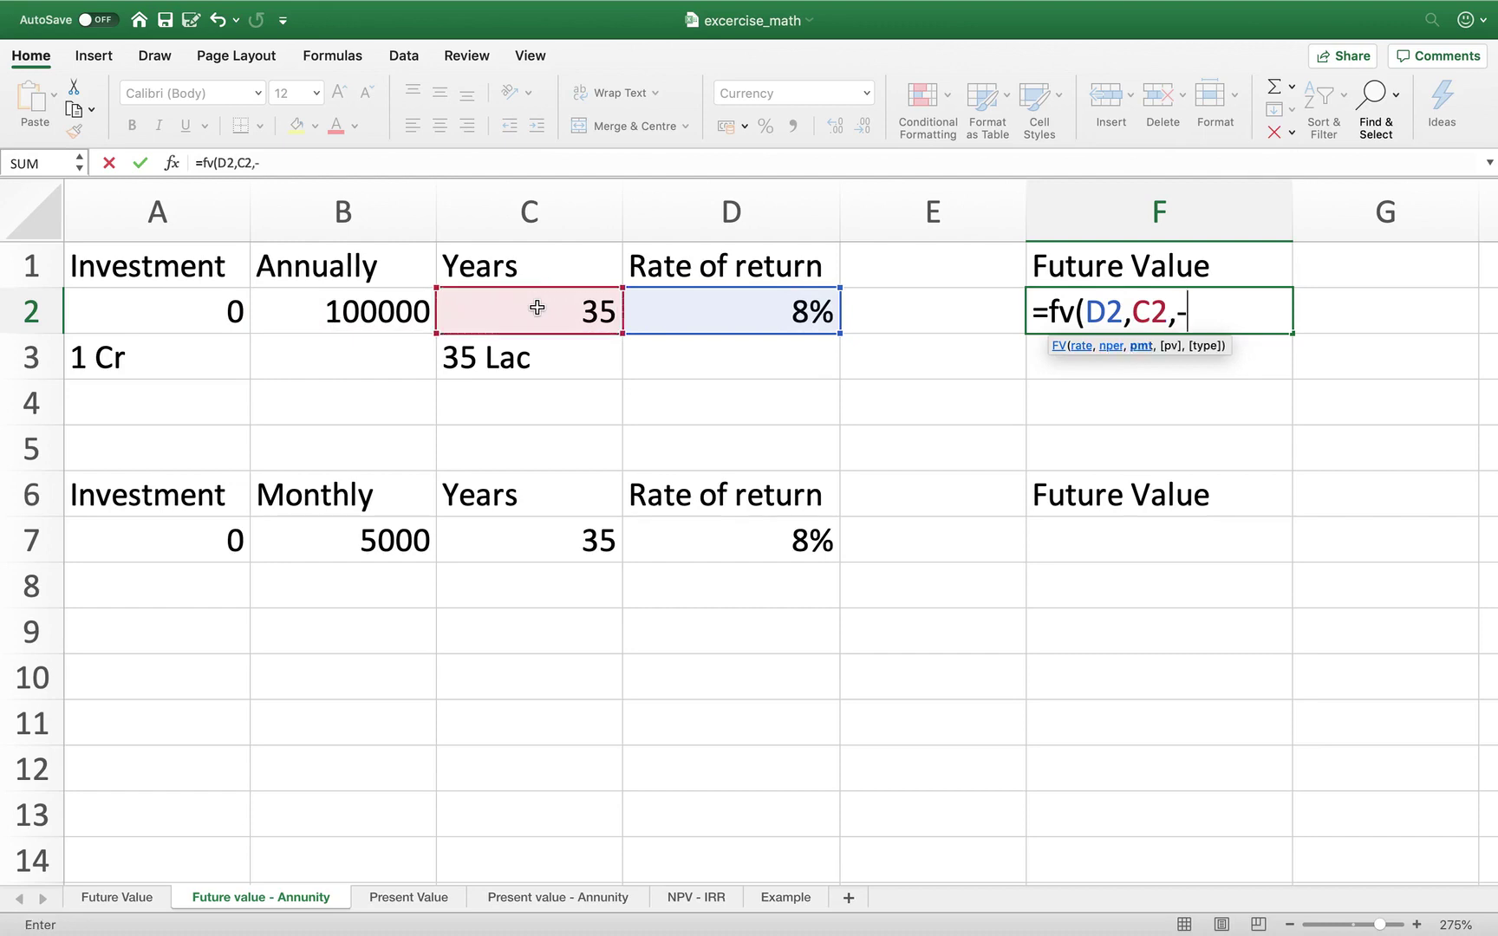
left_click(365, 310)
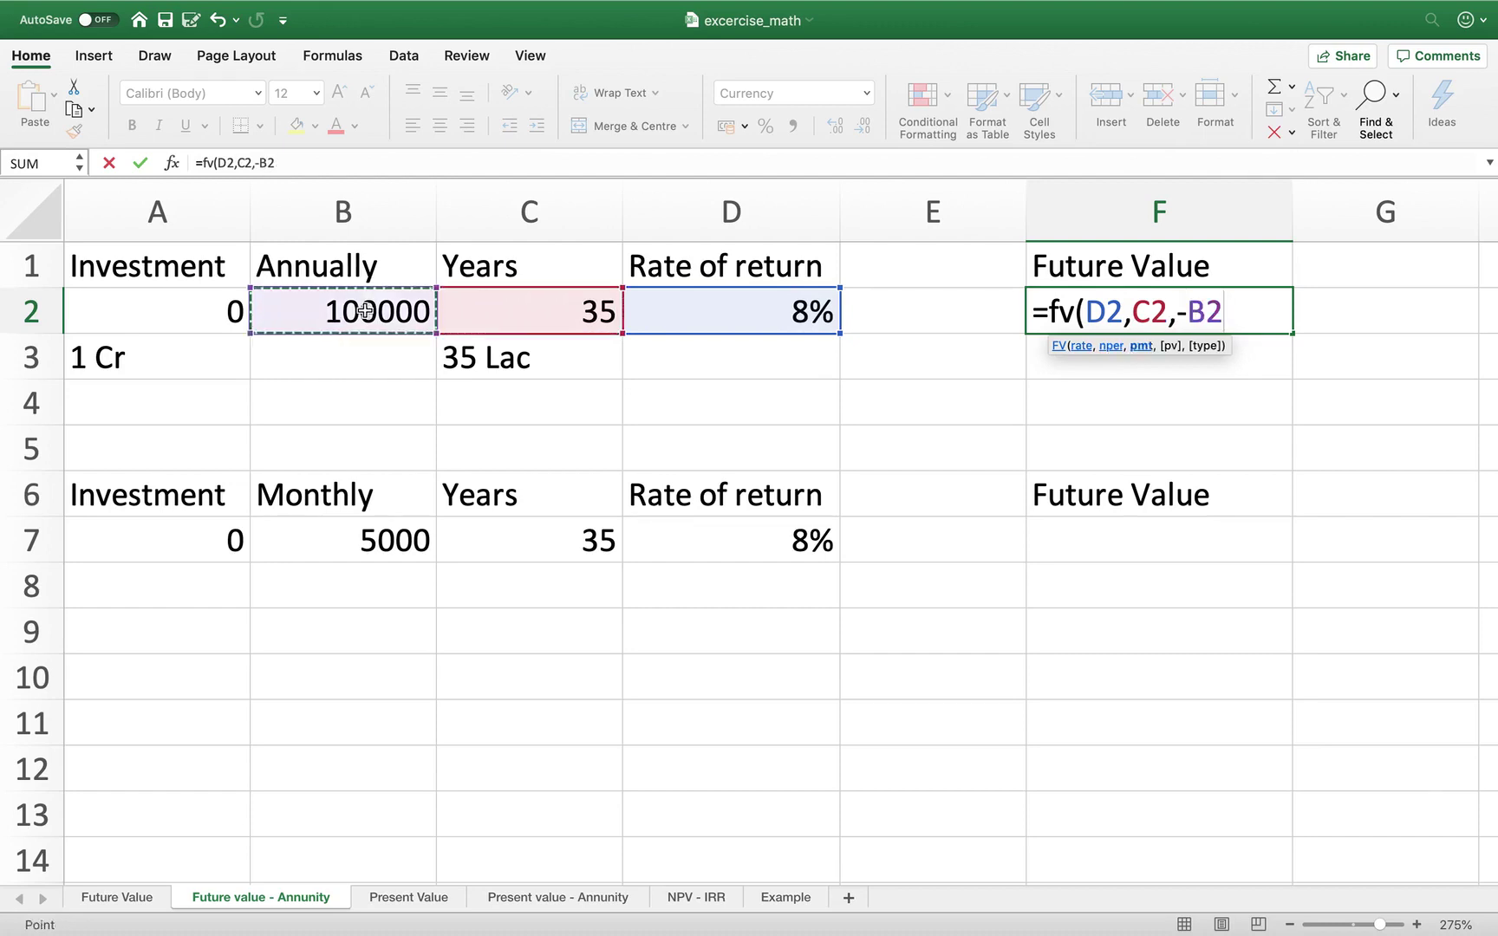
type(",0")
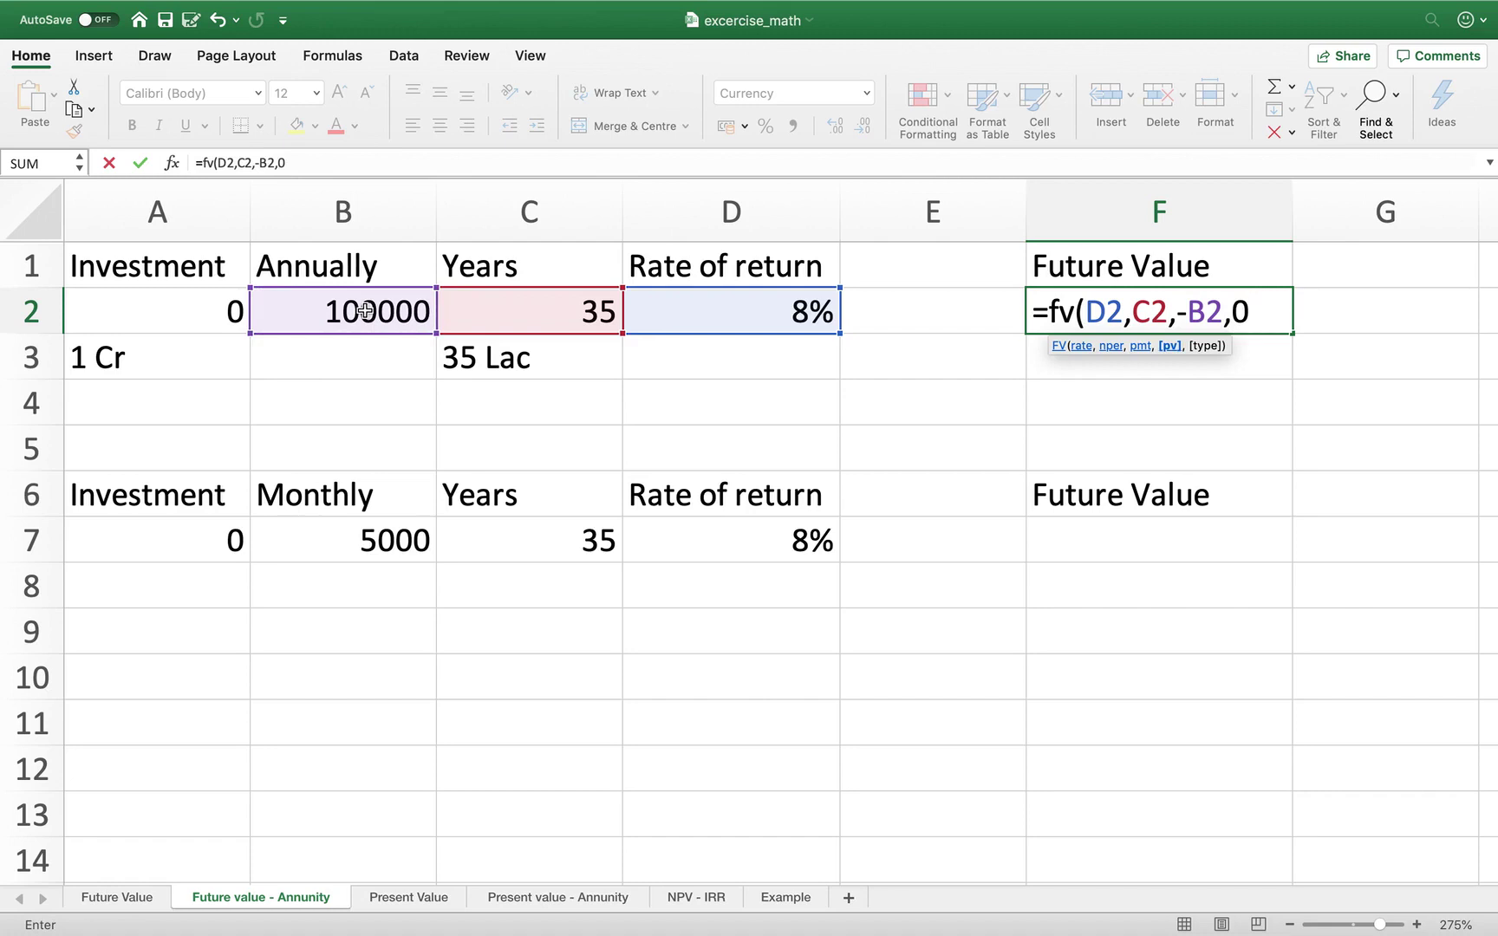
type(")")
key("Return")
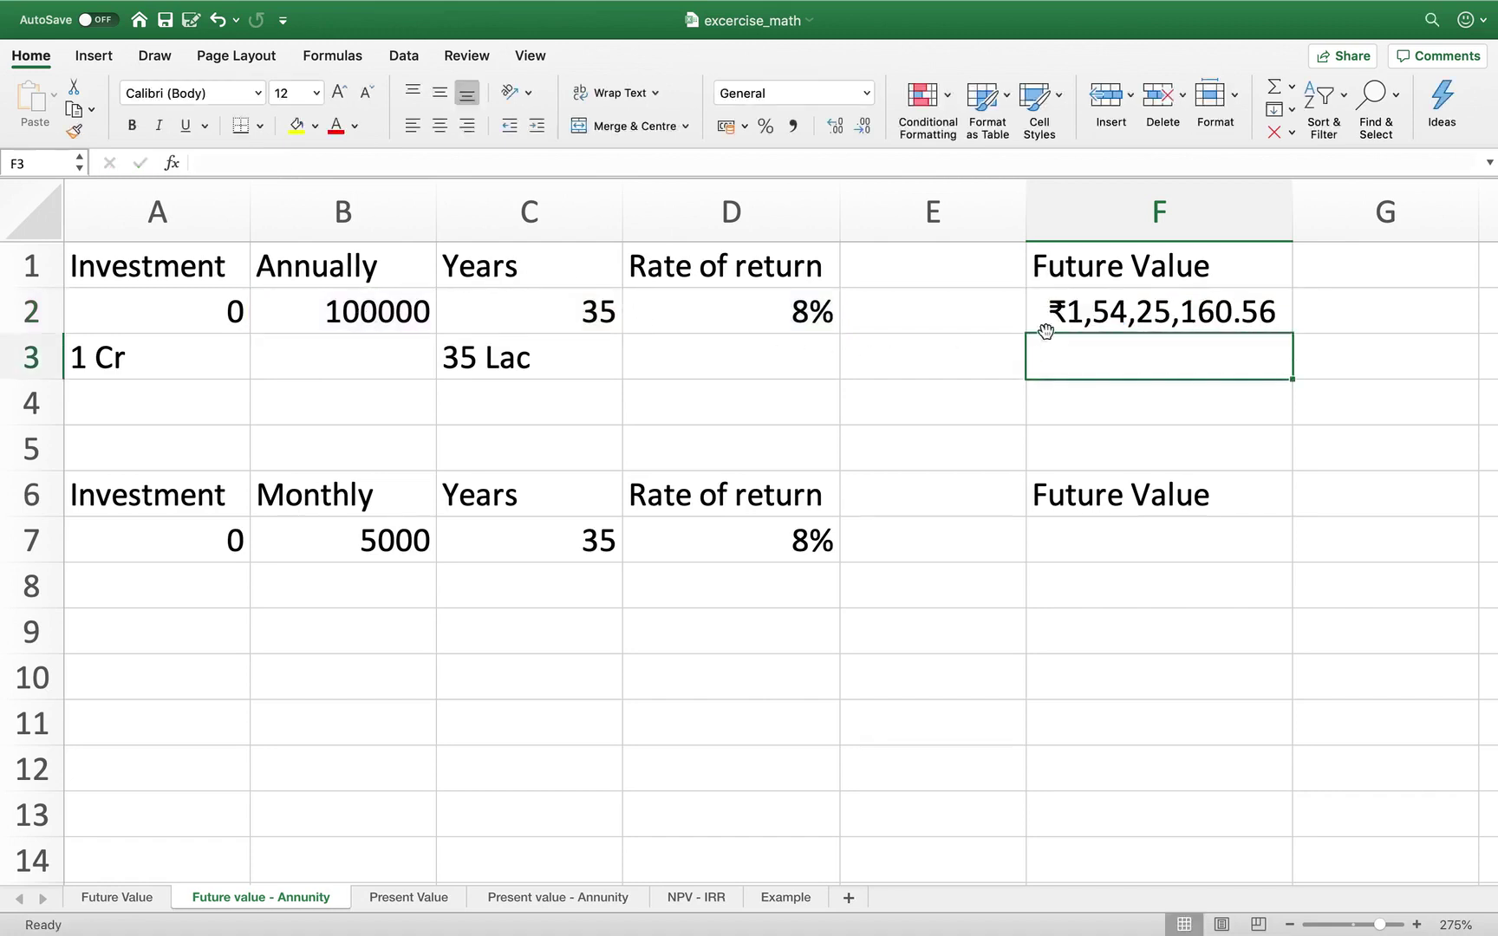
left_click(1079, 319)
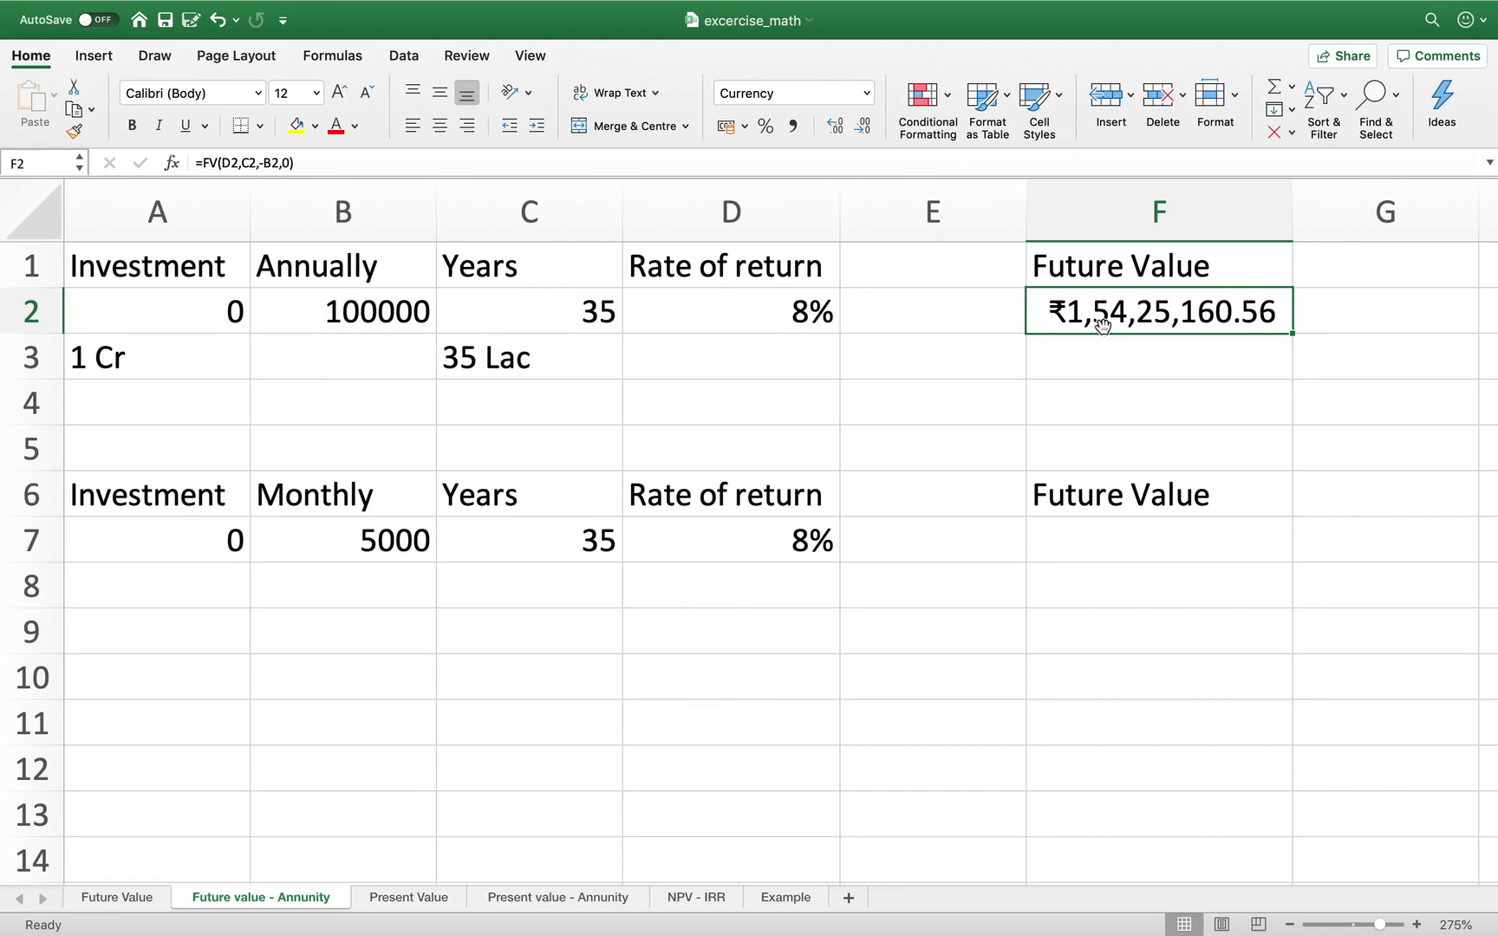
- Enter the note "1.54 Cr" in cell A4, below the "1 Cr" note
left_click(195, 399)
type("1.5")
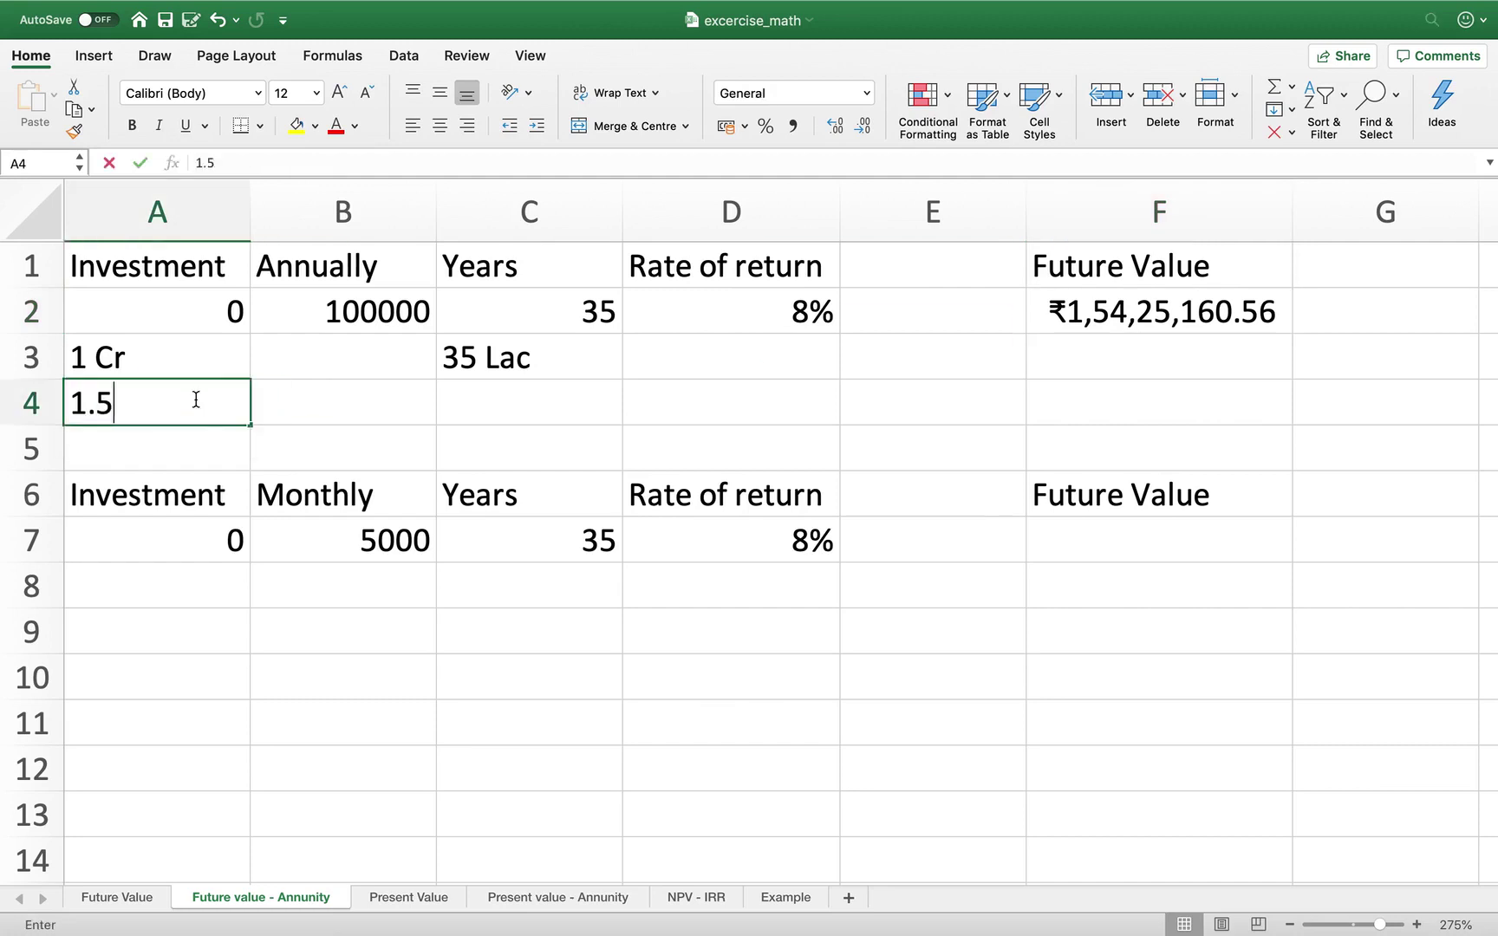
type("4 Cr")
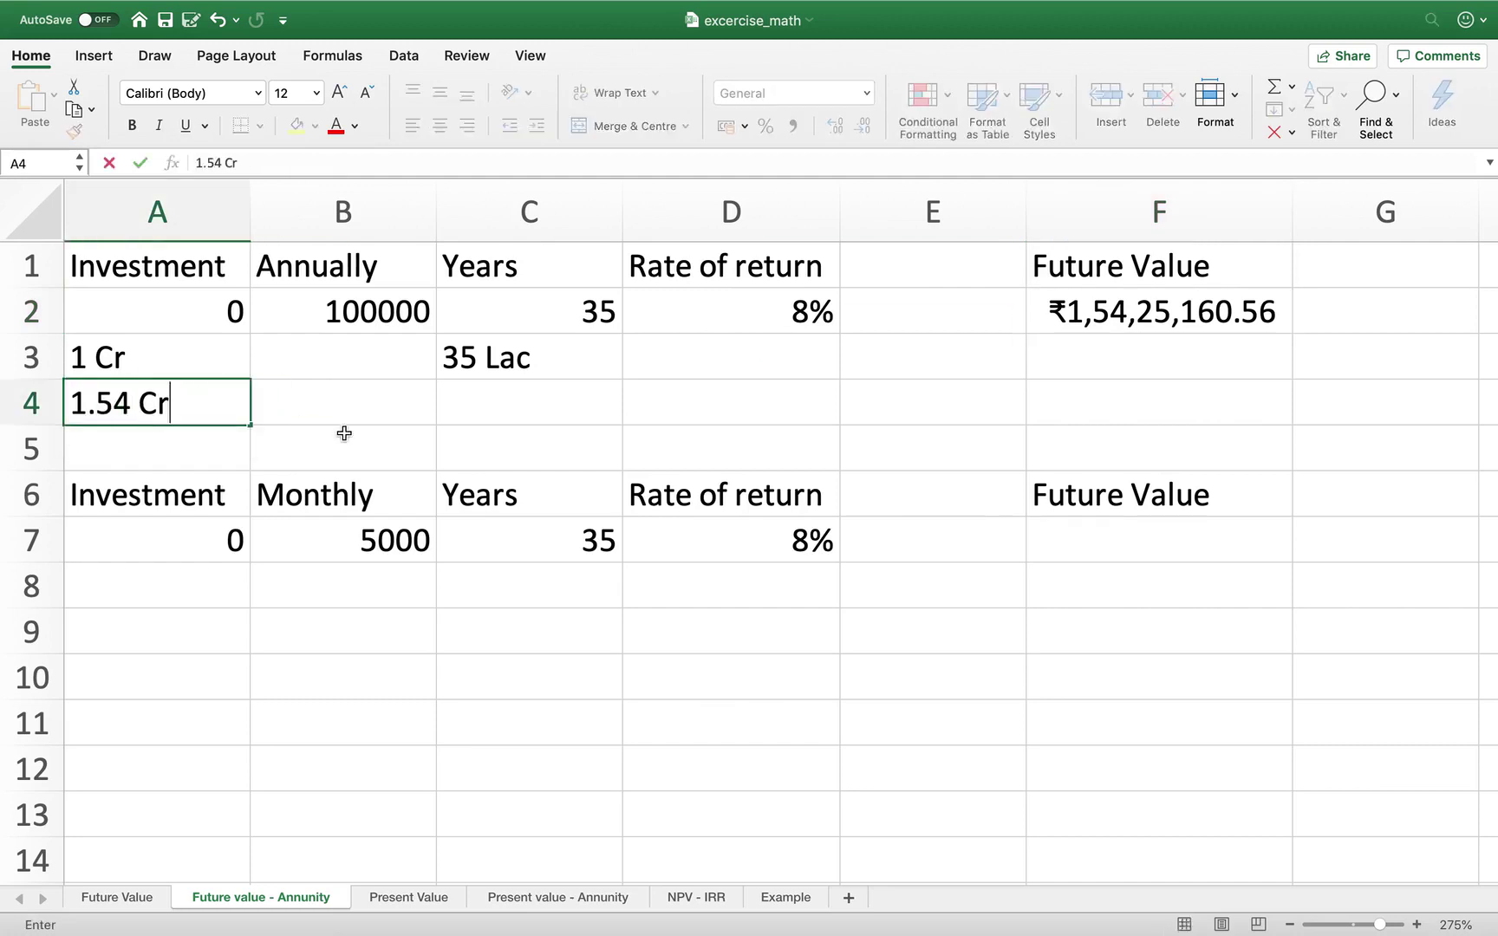
left_click(397, 411)
left_click(187, 364)
left_click(355, 291)
left_click(299, 367)
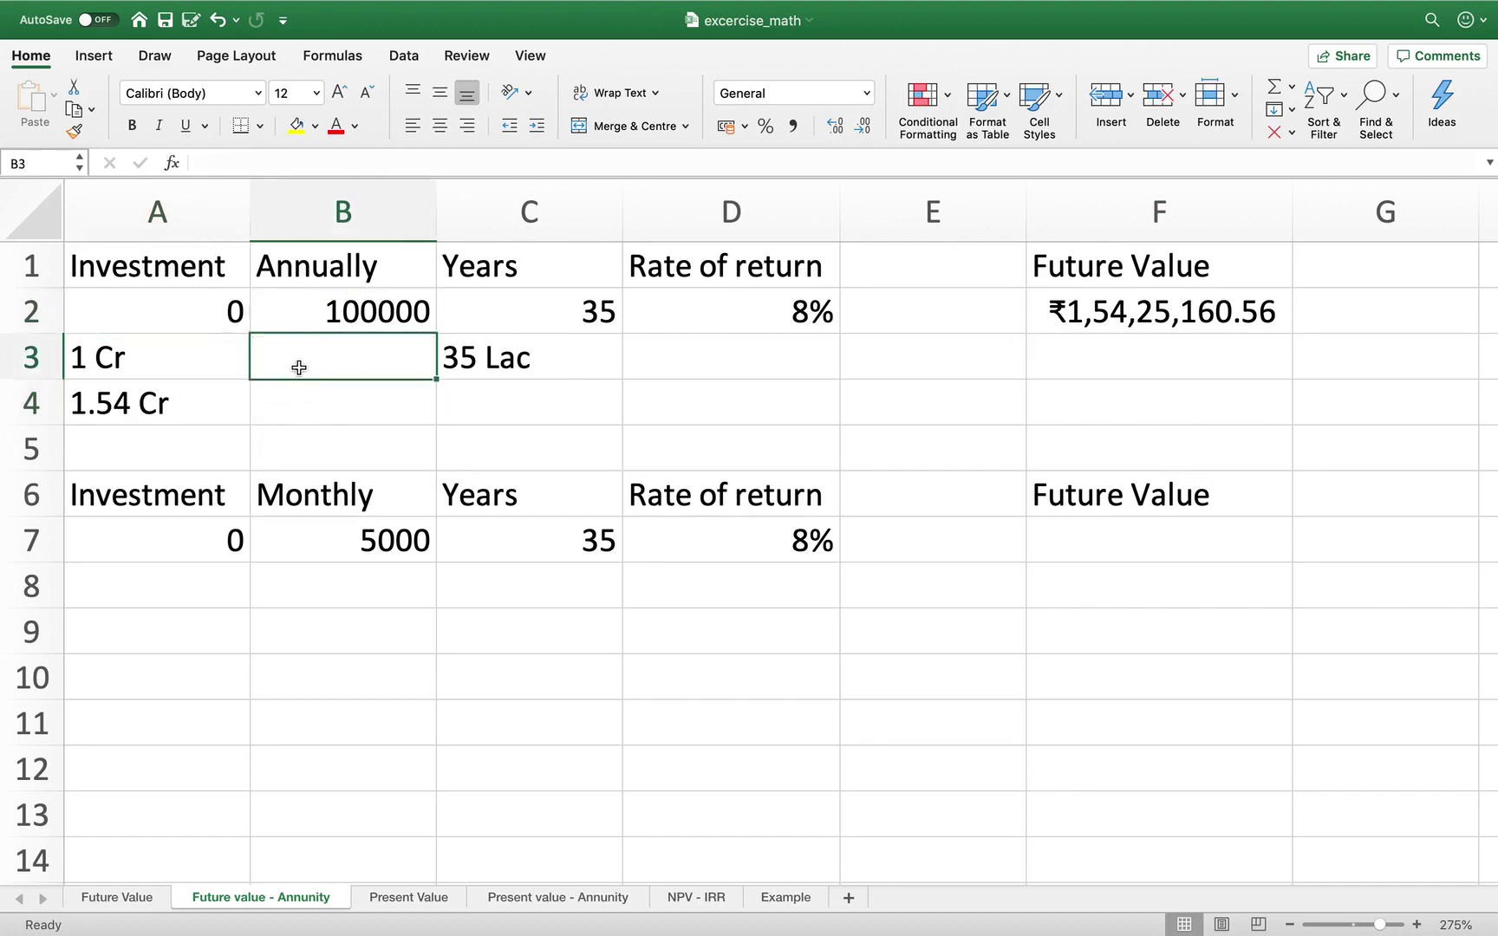
- Set the annual investment's rate of return in D2 to 6% and check its future value in F2
left_click(771, 323)
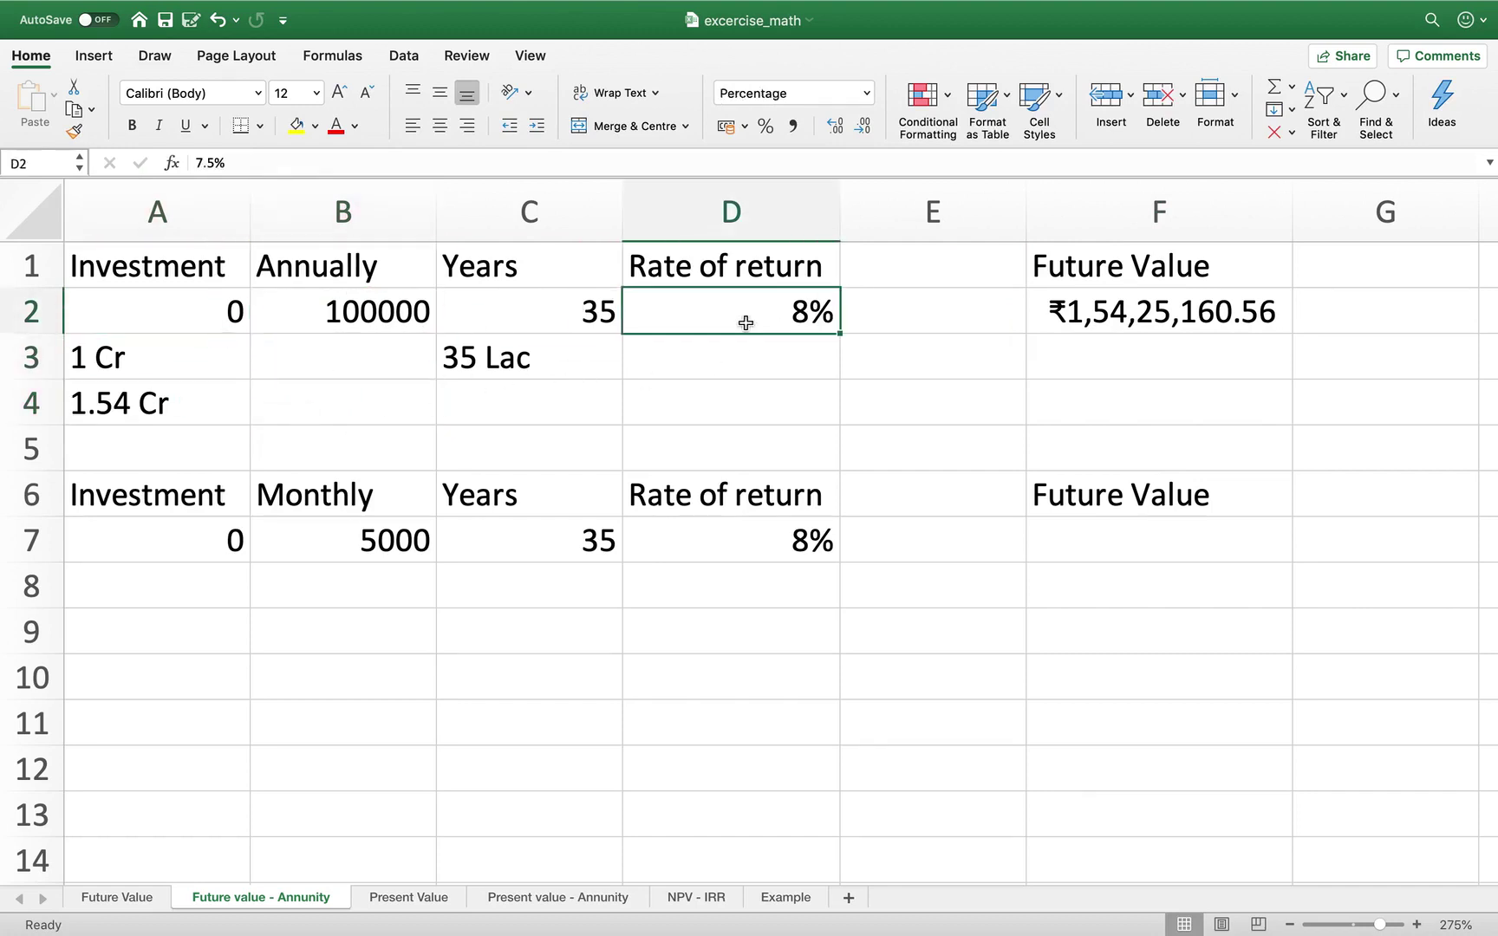
left_click(209, 162)
key("BackSpace")
key("BackSpace")
key("BackSpace")
type("6")
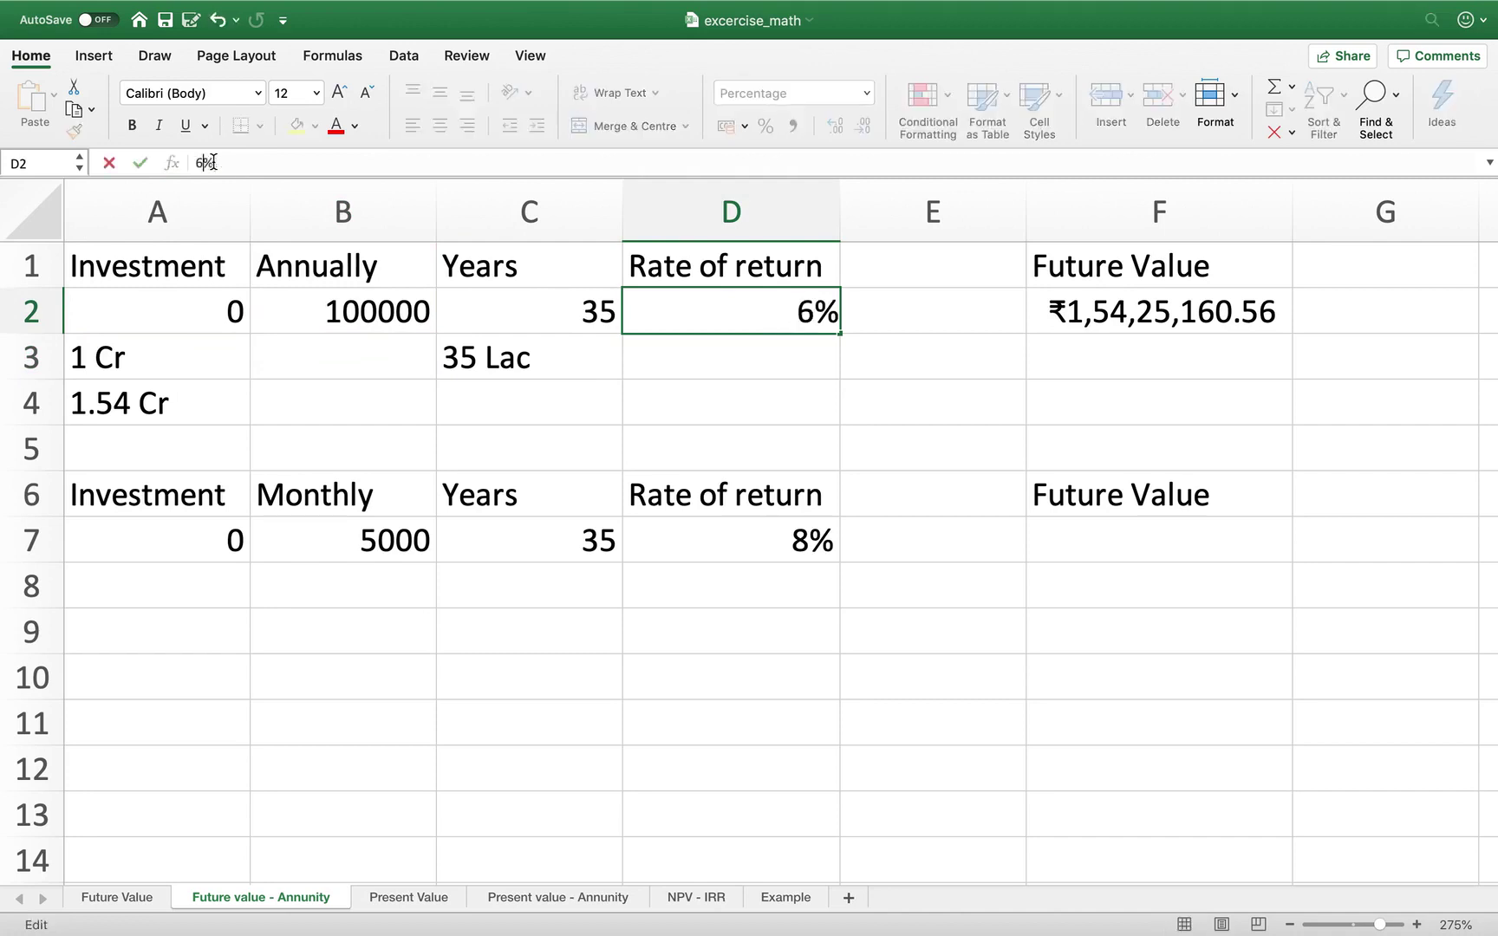
key("Return")
left_click(1120, 302)
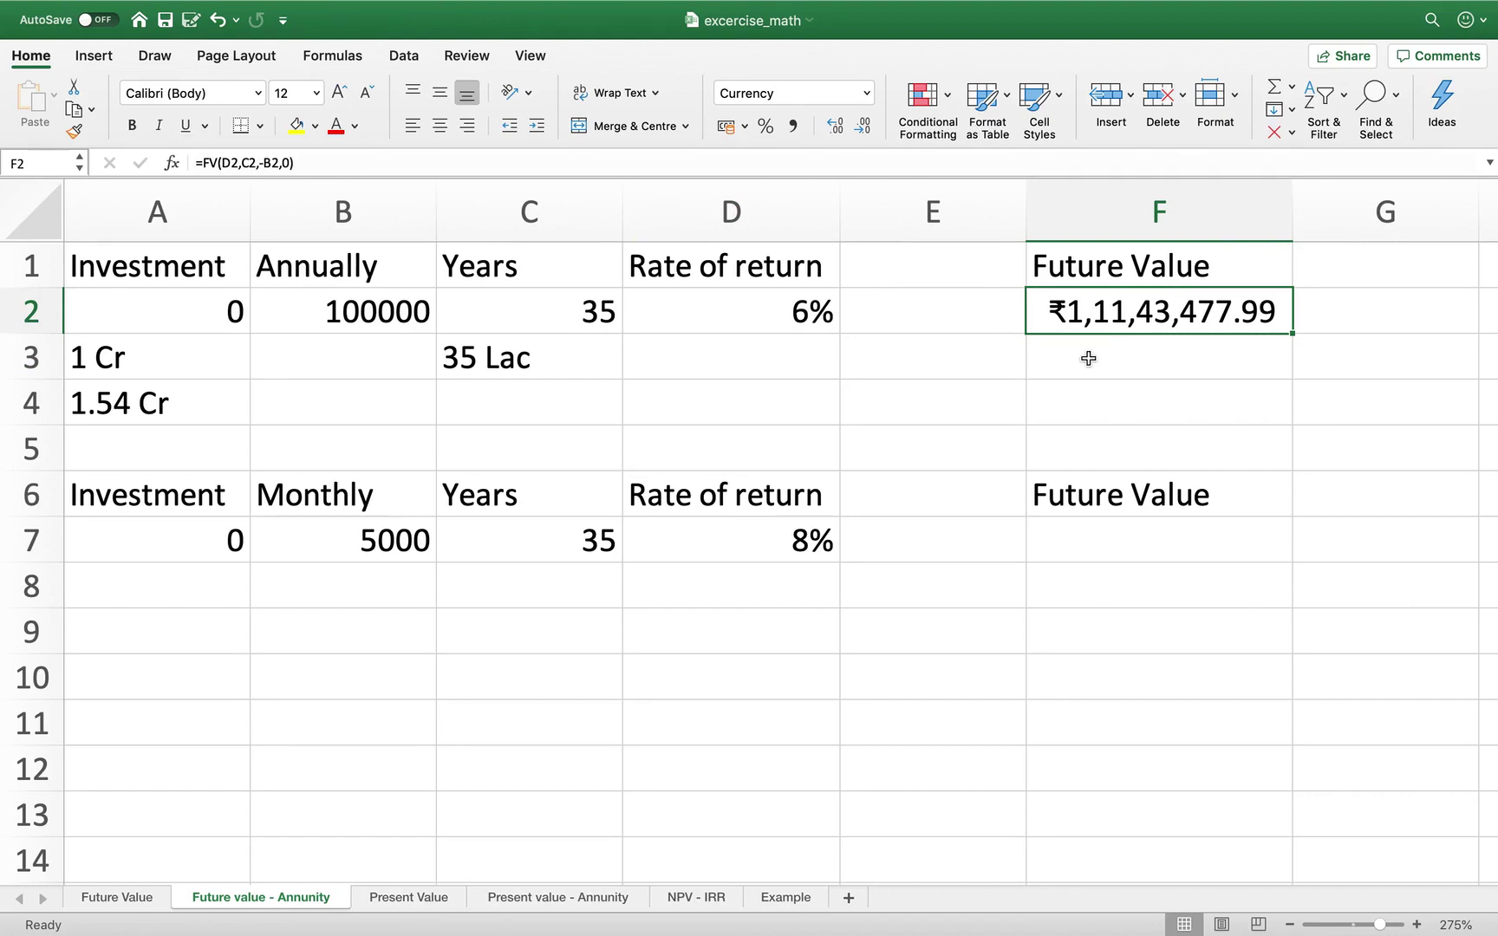
left_click(1180, 397)
key("Down")
key("Down")
key("Down")
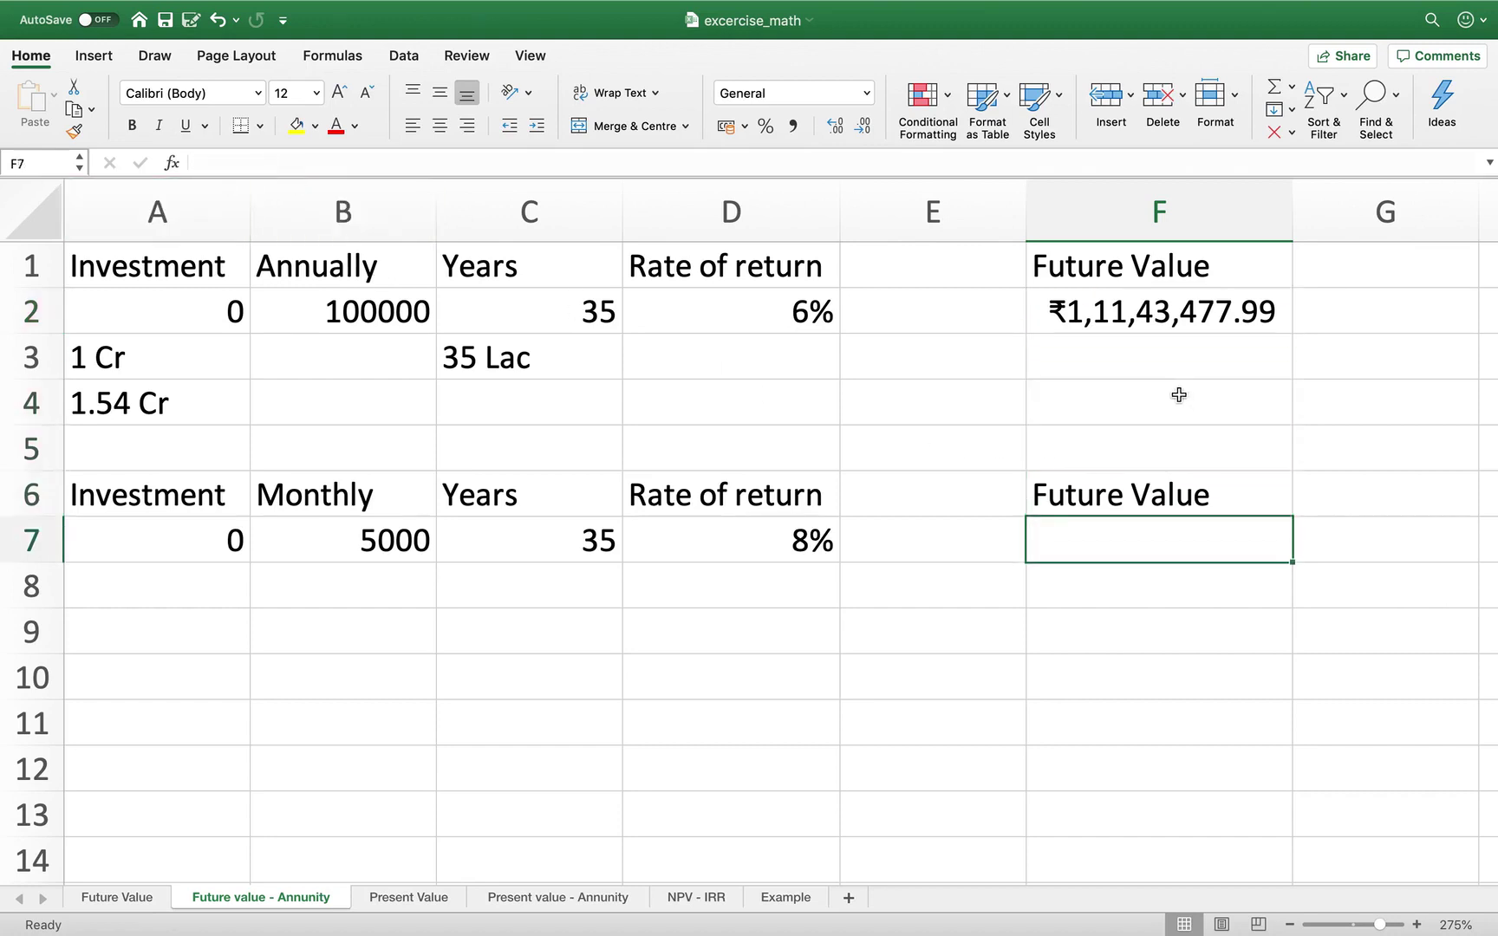
type("=fv")
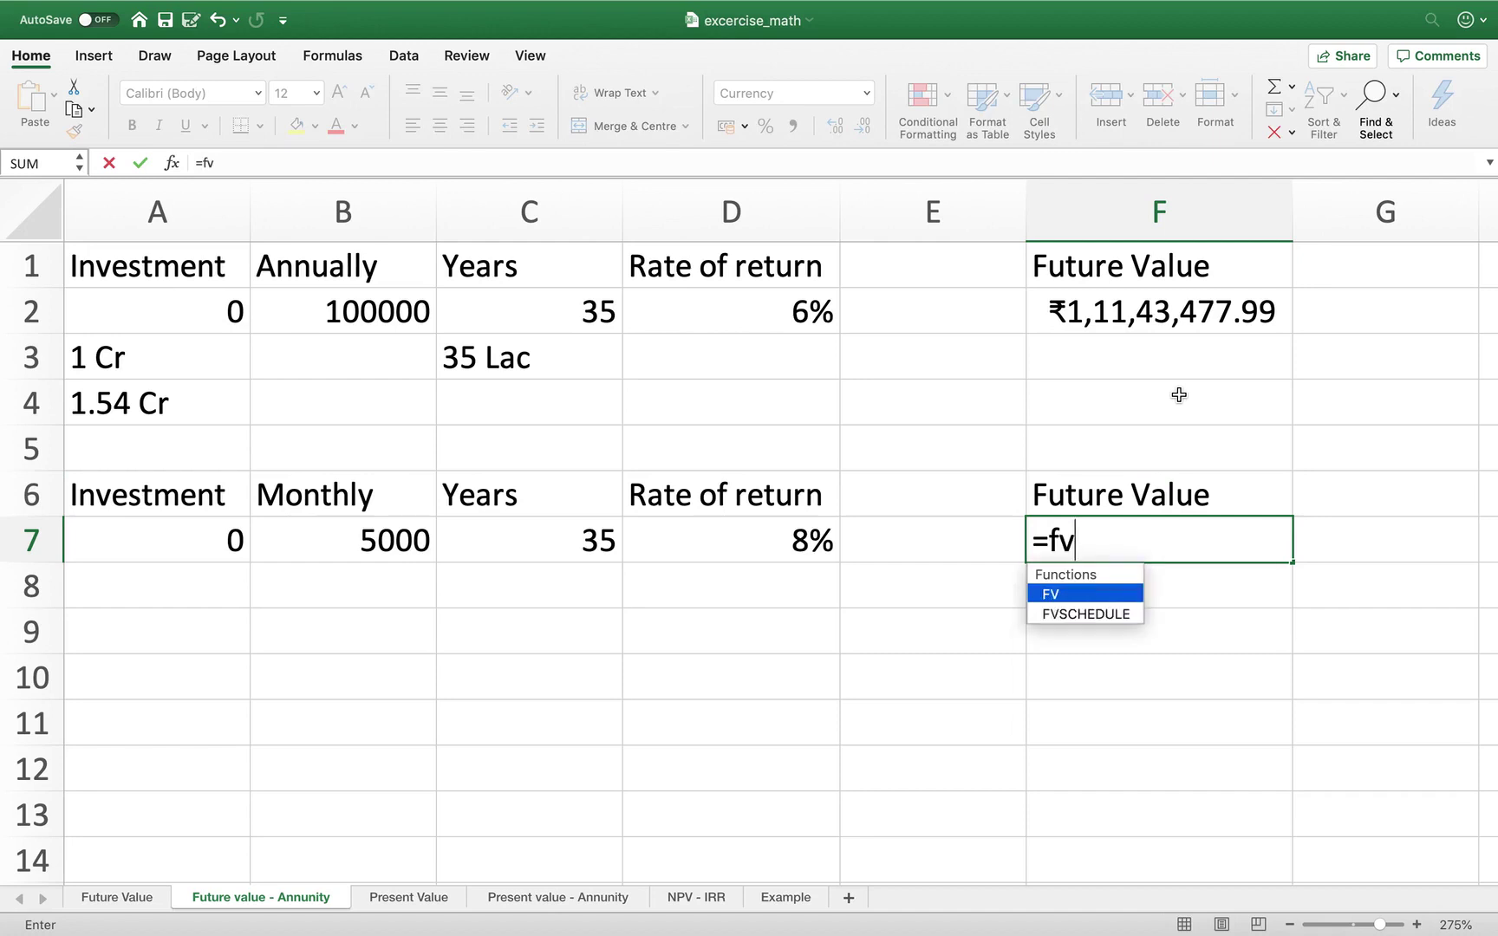
double_click(1097, 600)
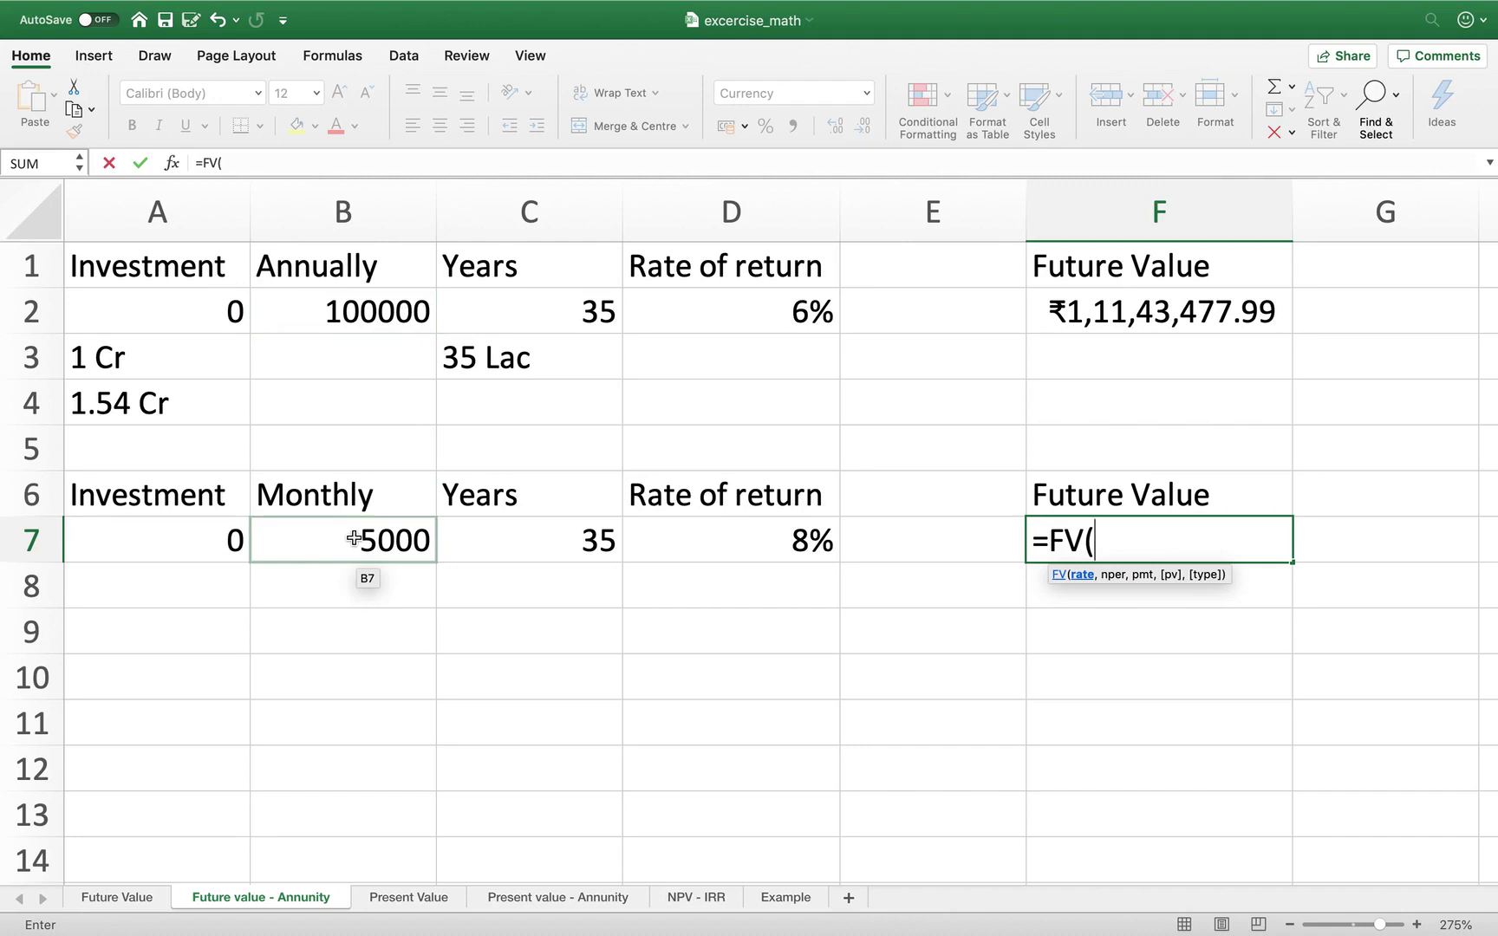
key("BackSpace")
key("BackSpace")
key("BackSpace")
key("BackSpace")
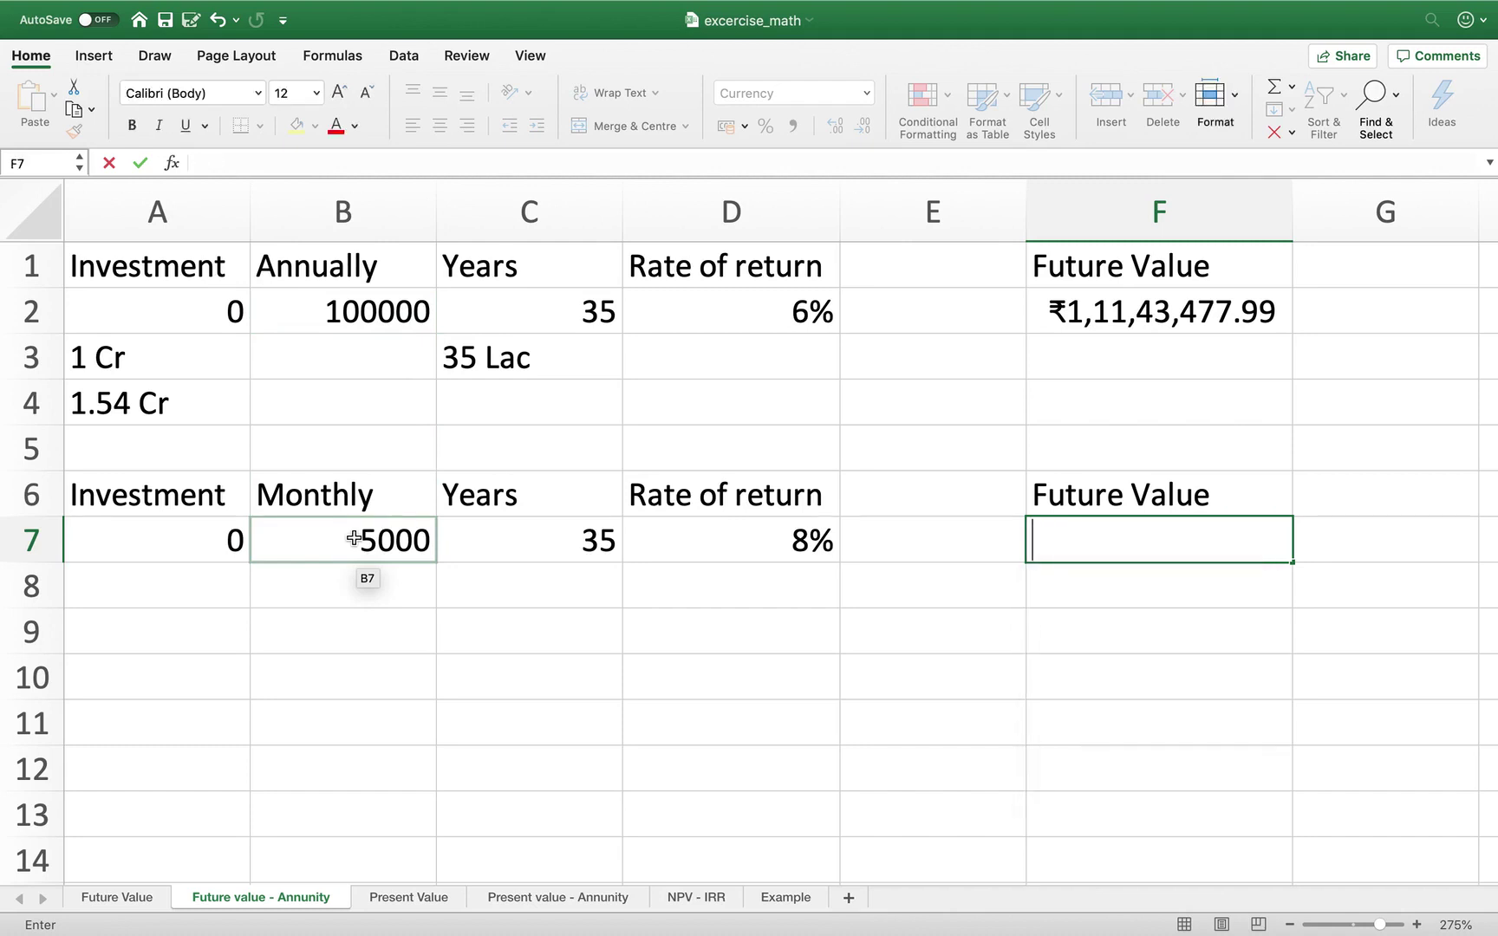
left_click(373, 633)
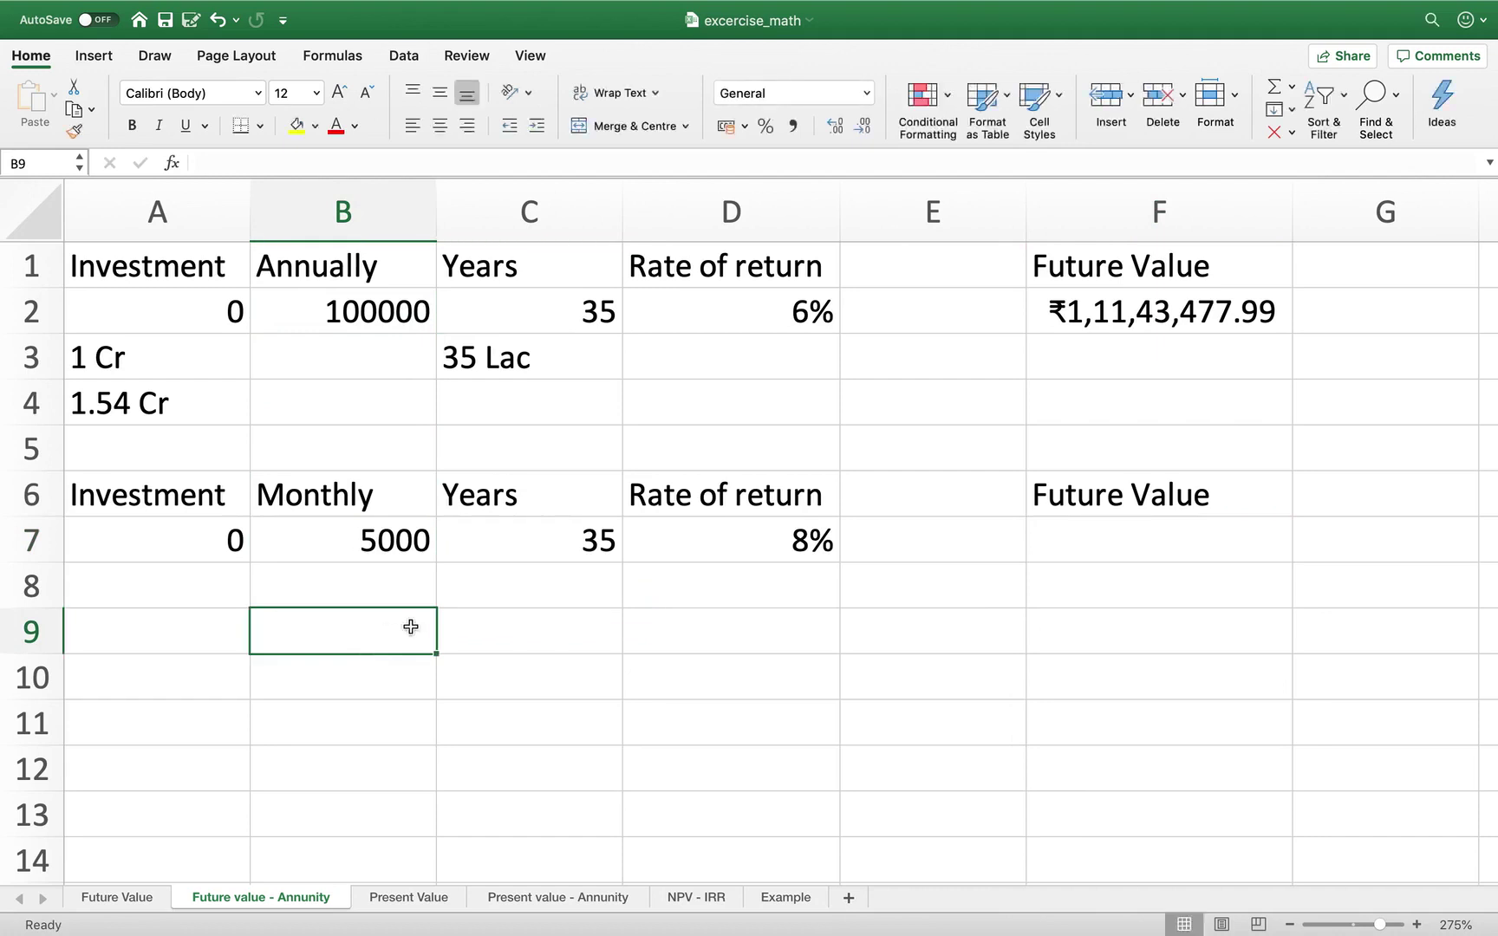
- Enter the note "1Cr" in cell A8, below the monthly investment row
left_click(205, 591)
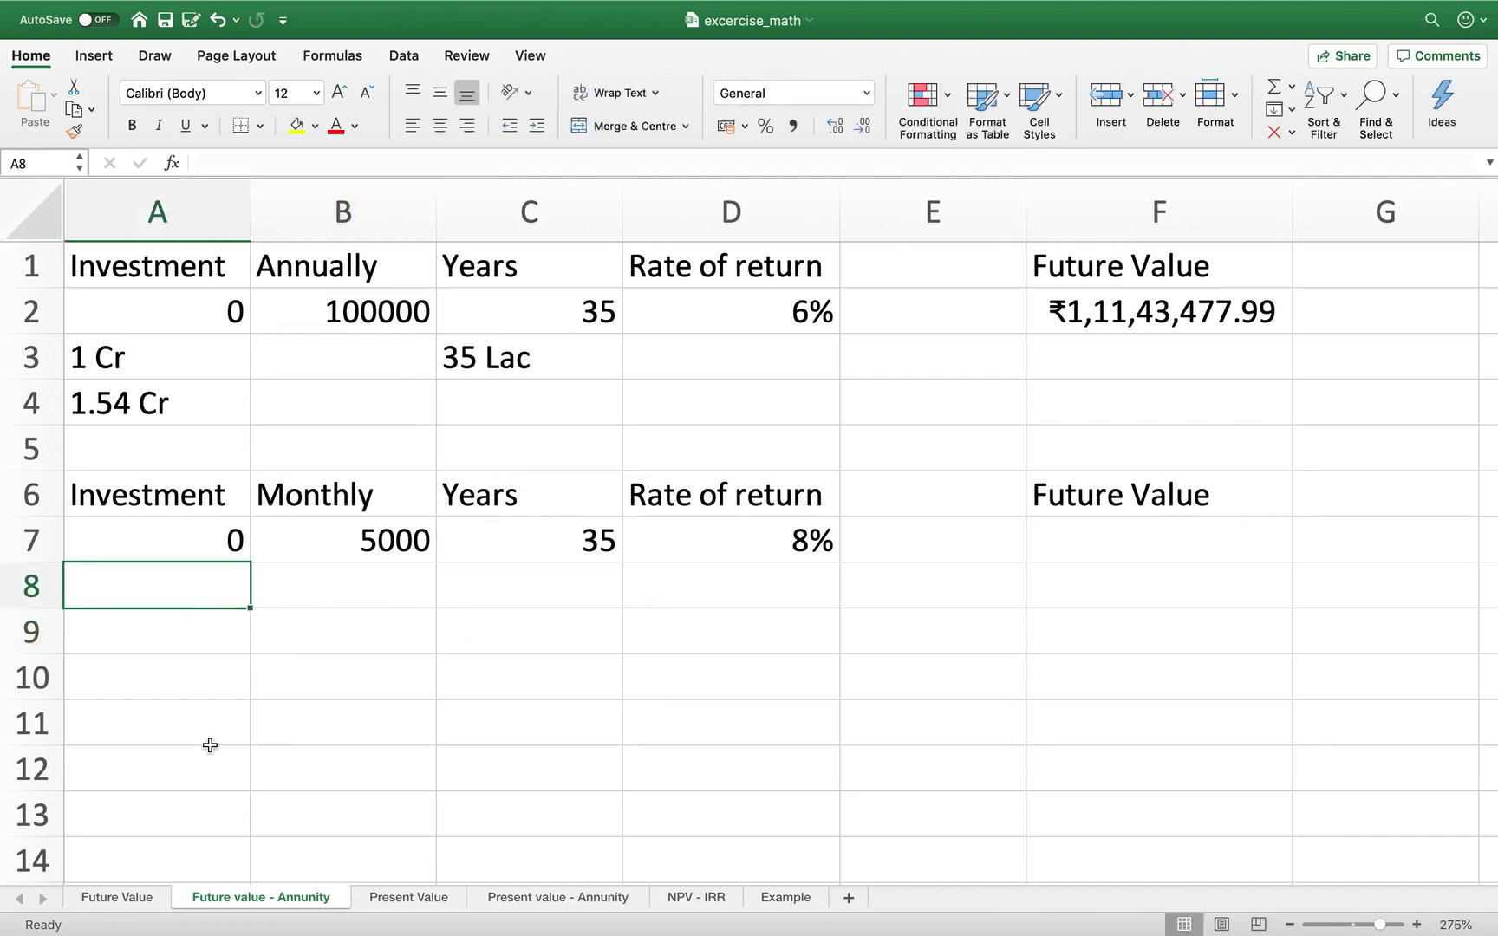
type("1")
key("Escape")
type("1Cr")
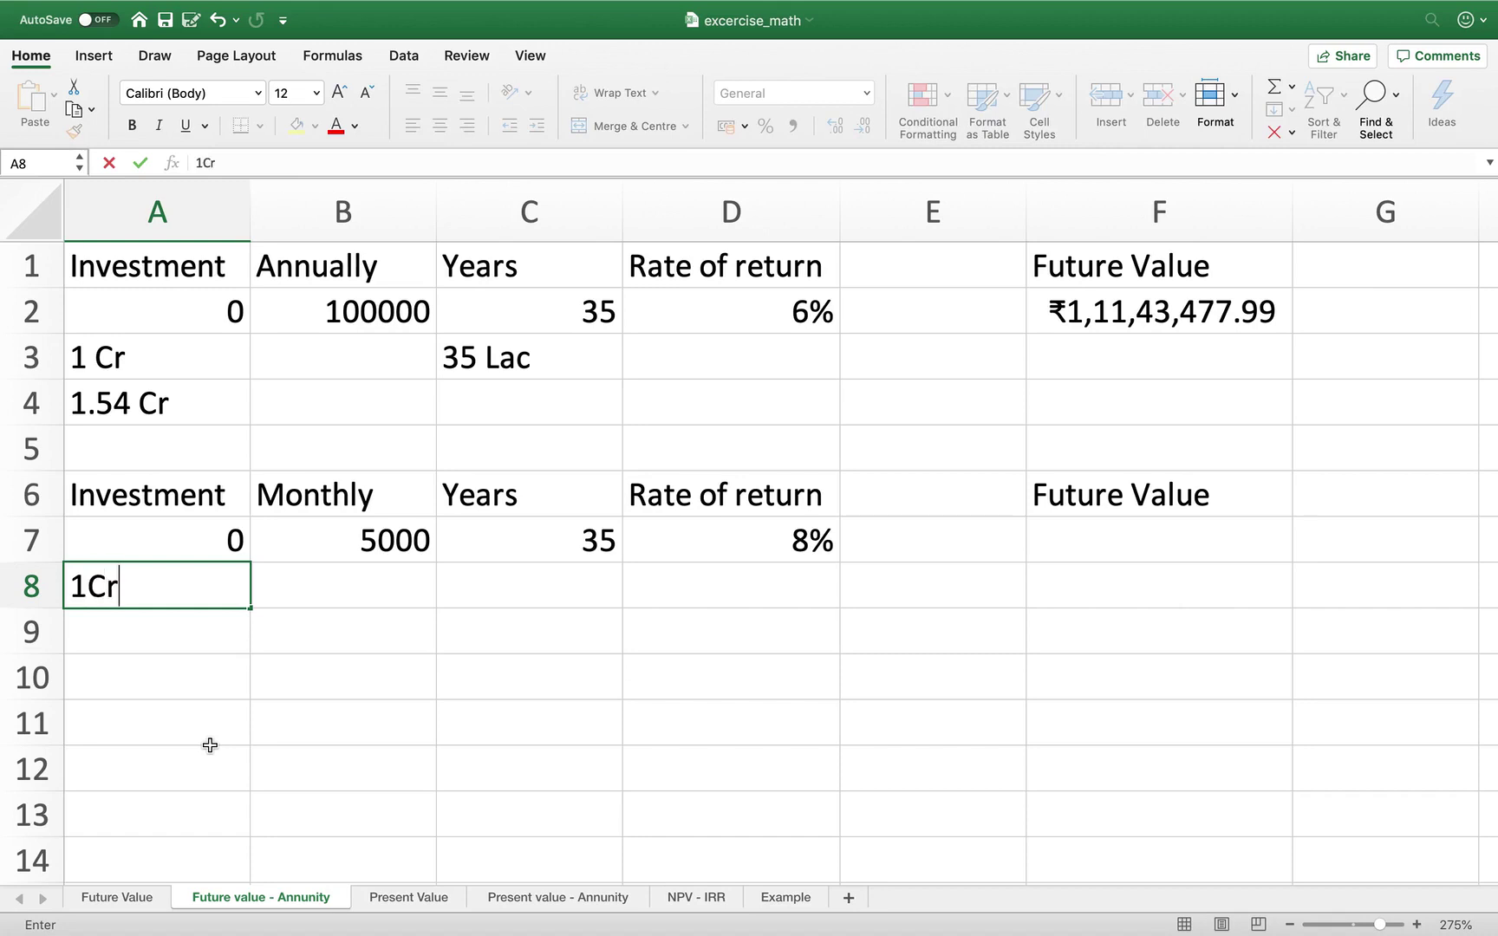
left_click(547, 607)
- Calculate the total amount paid in monthly over 35 years in C9 with =B7*12*35
left_click(546, 631)
type("=")
left_click(400, 547)
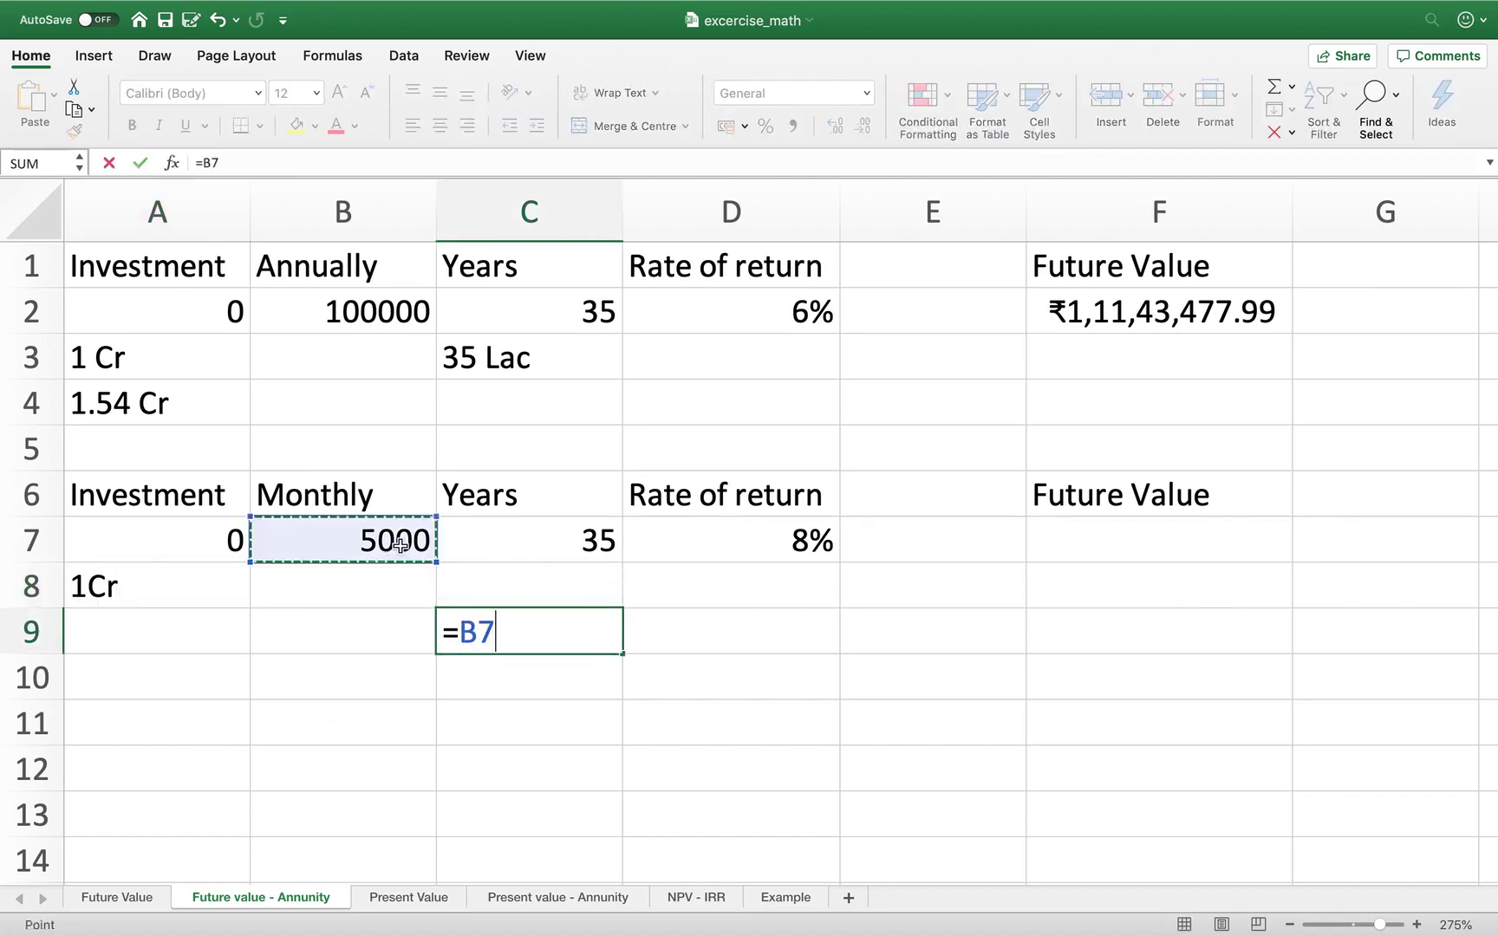
type("*12")
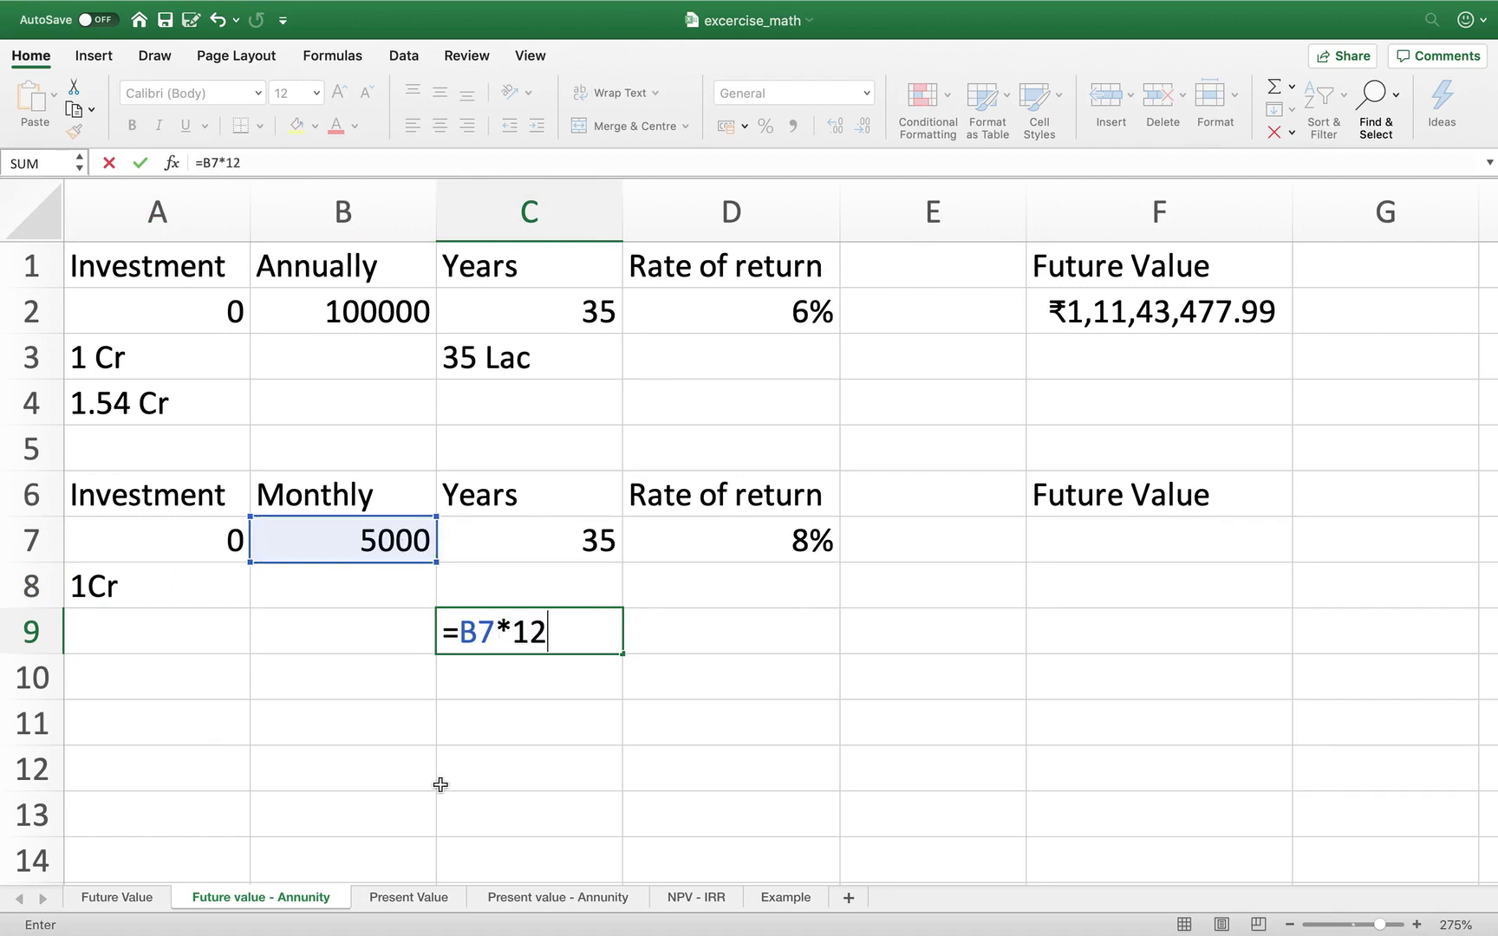
type("*35")
key("Return")
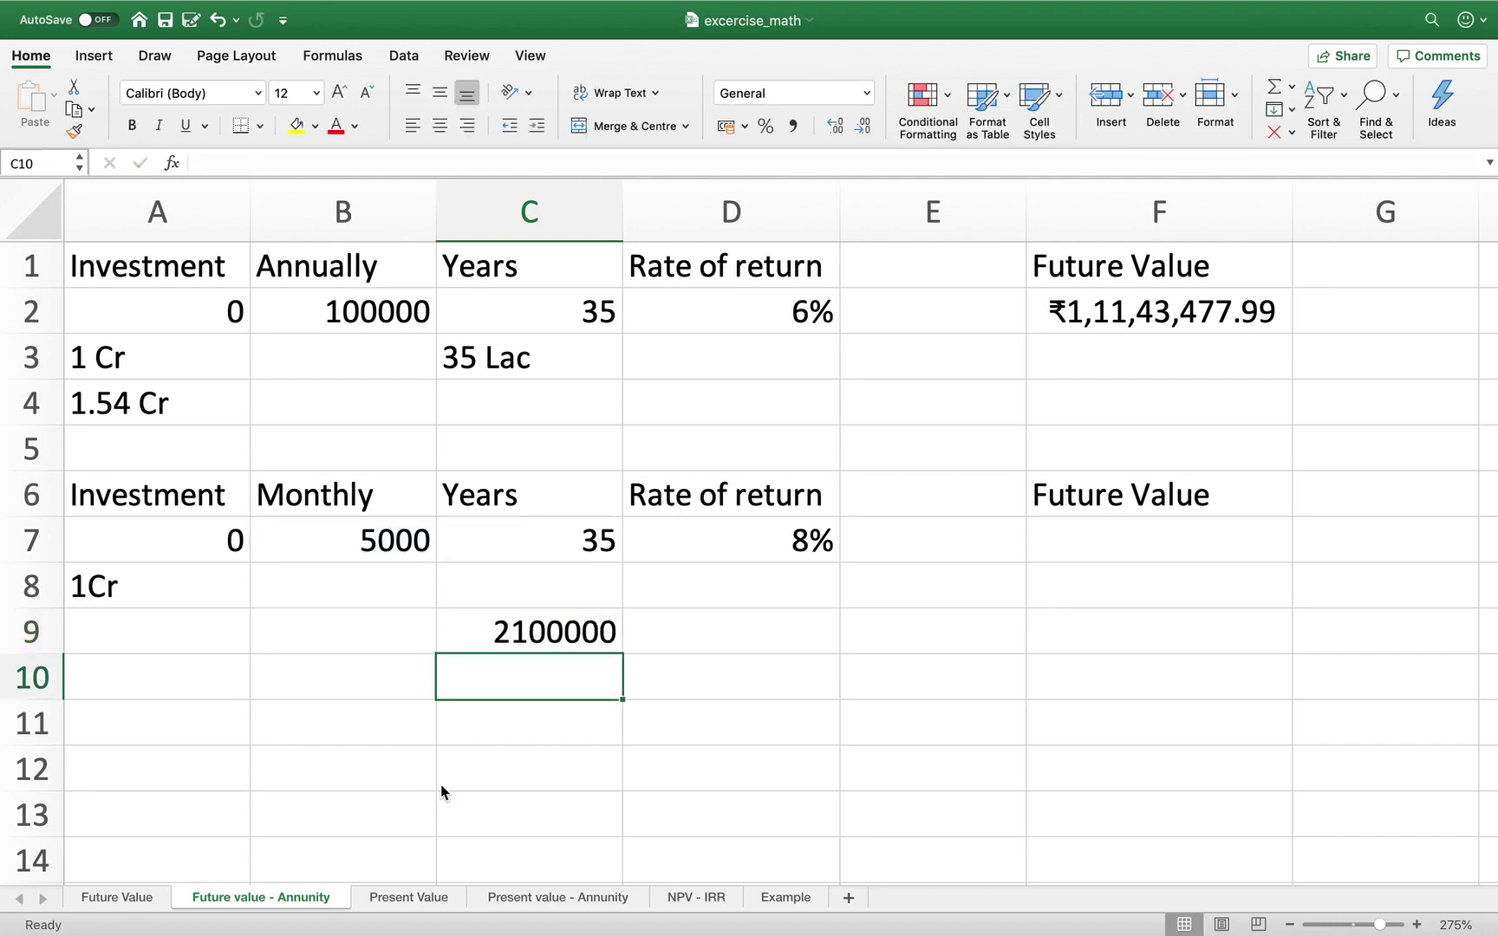
left_click(509, 642)
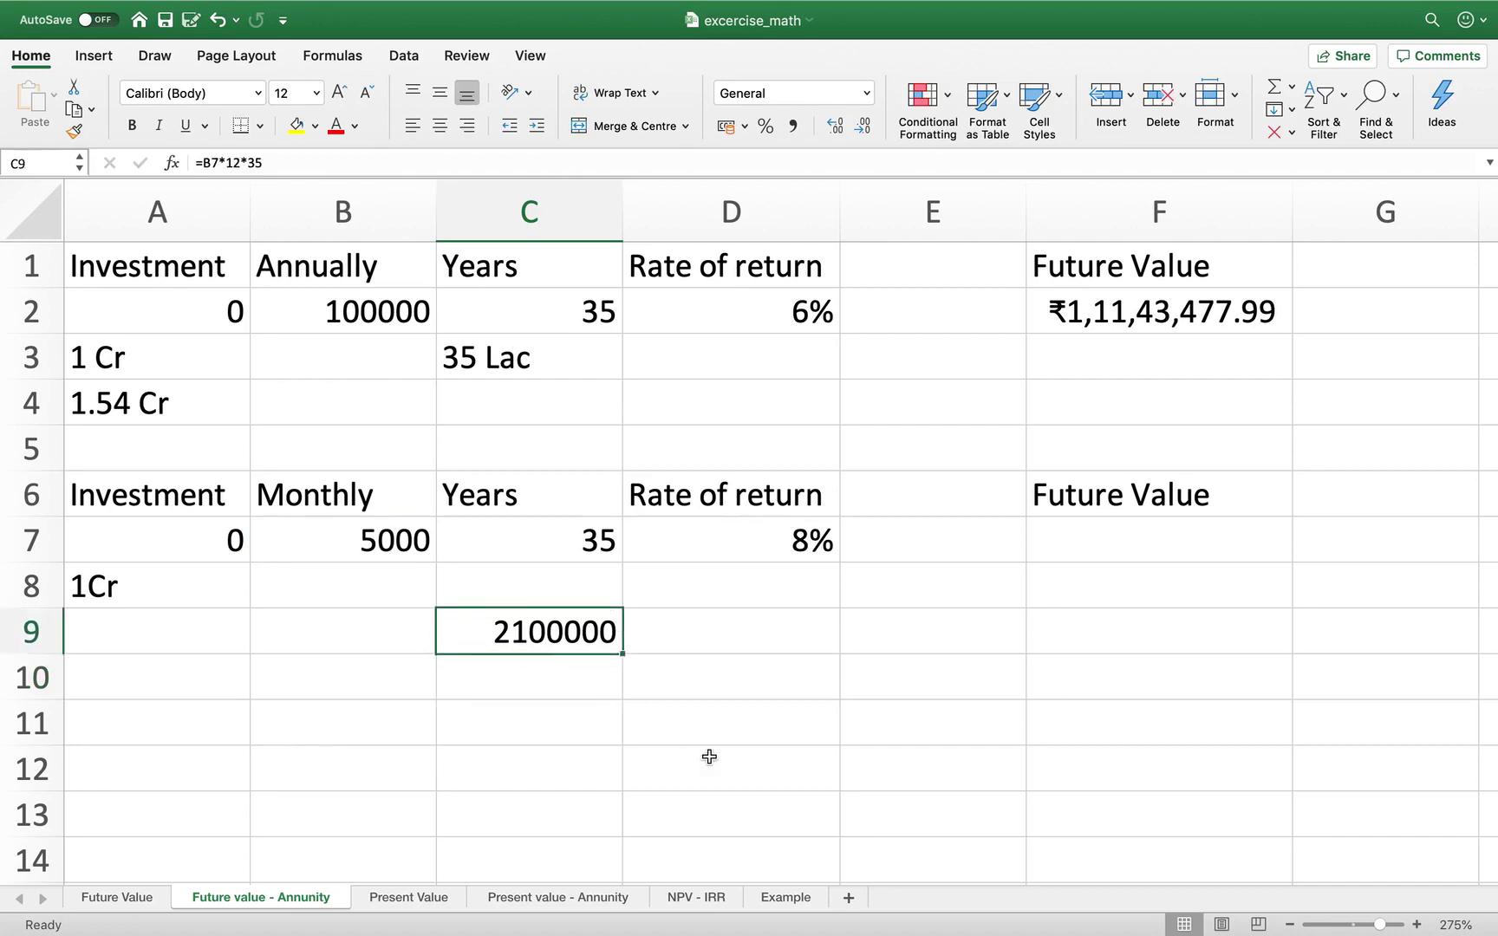
- Set the monthly payment in B7 to 6000 and check the total paid in C9
left_click(183, 587)
double_click(374, 542)
key("BackSpace")
type("6")
key("Return")
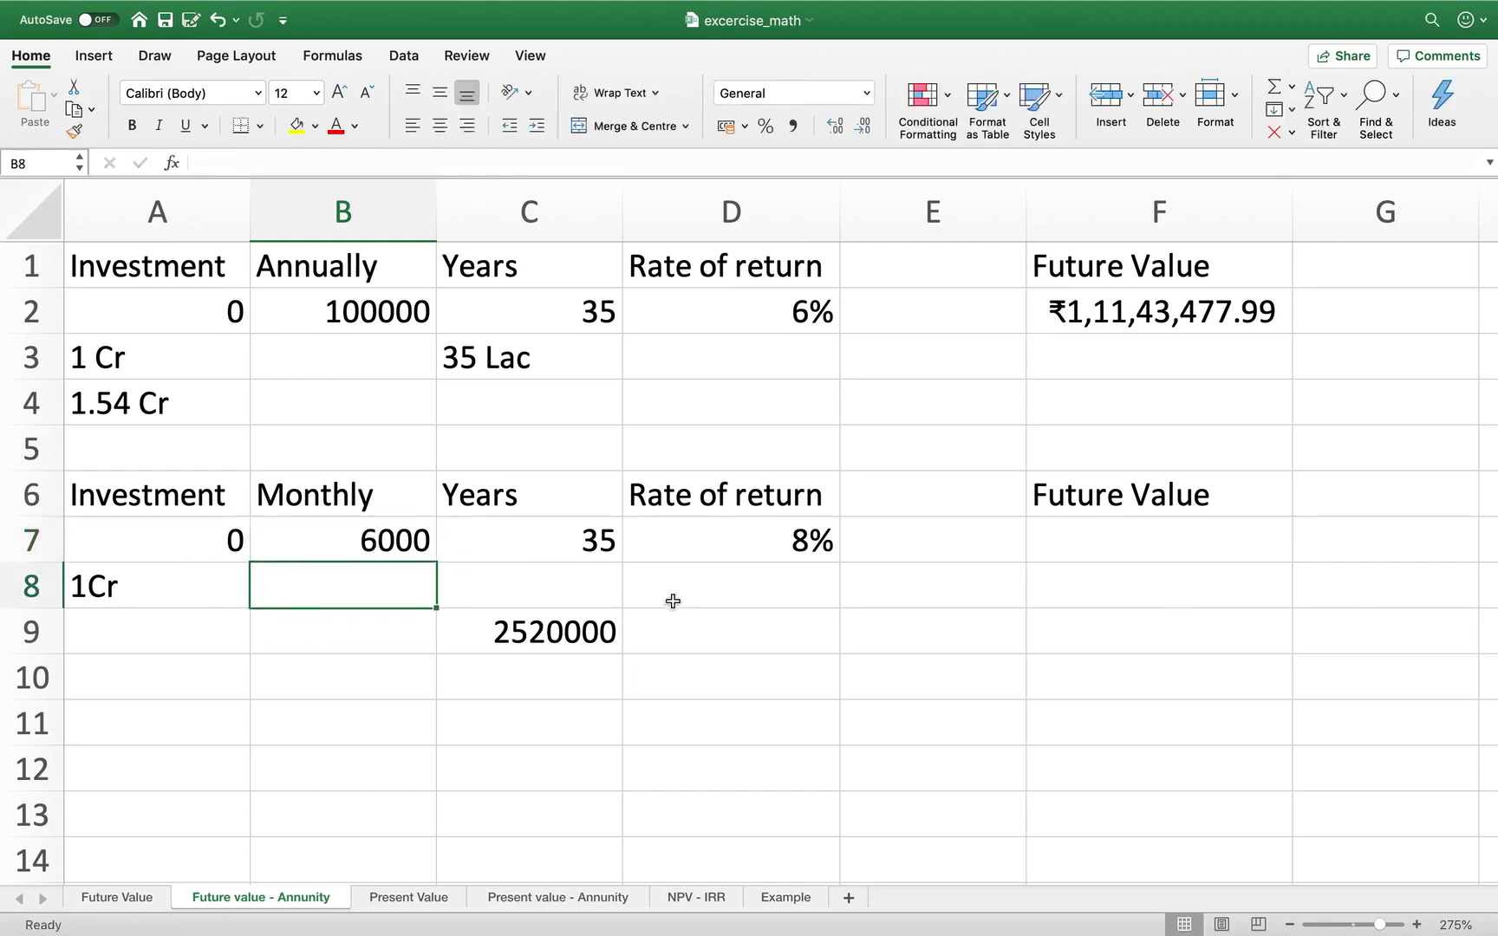
left_click(603, 633)
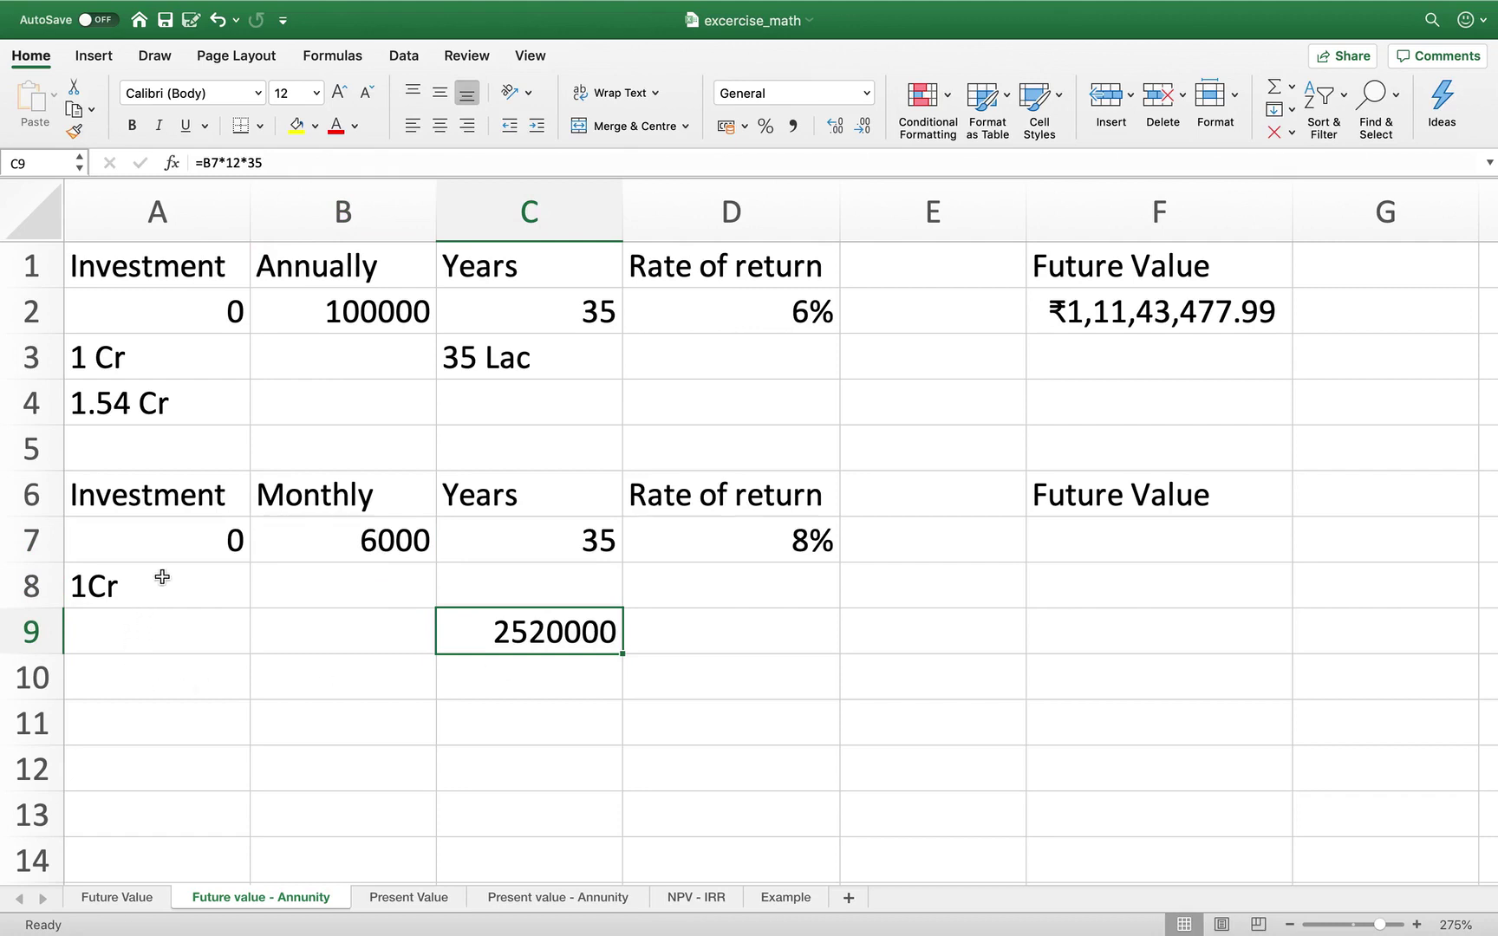
- Calculate the monthly investment's future value in F7 with =FV(D7/12,C7*12,-B7,0)
left_click(1088, 549)
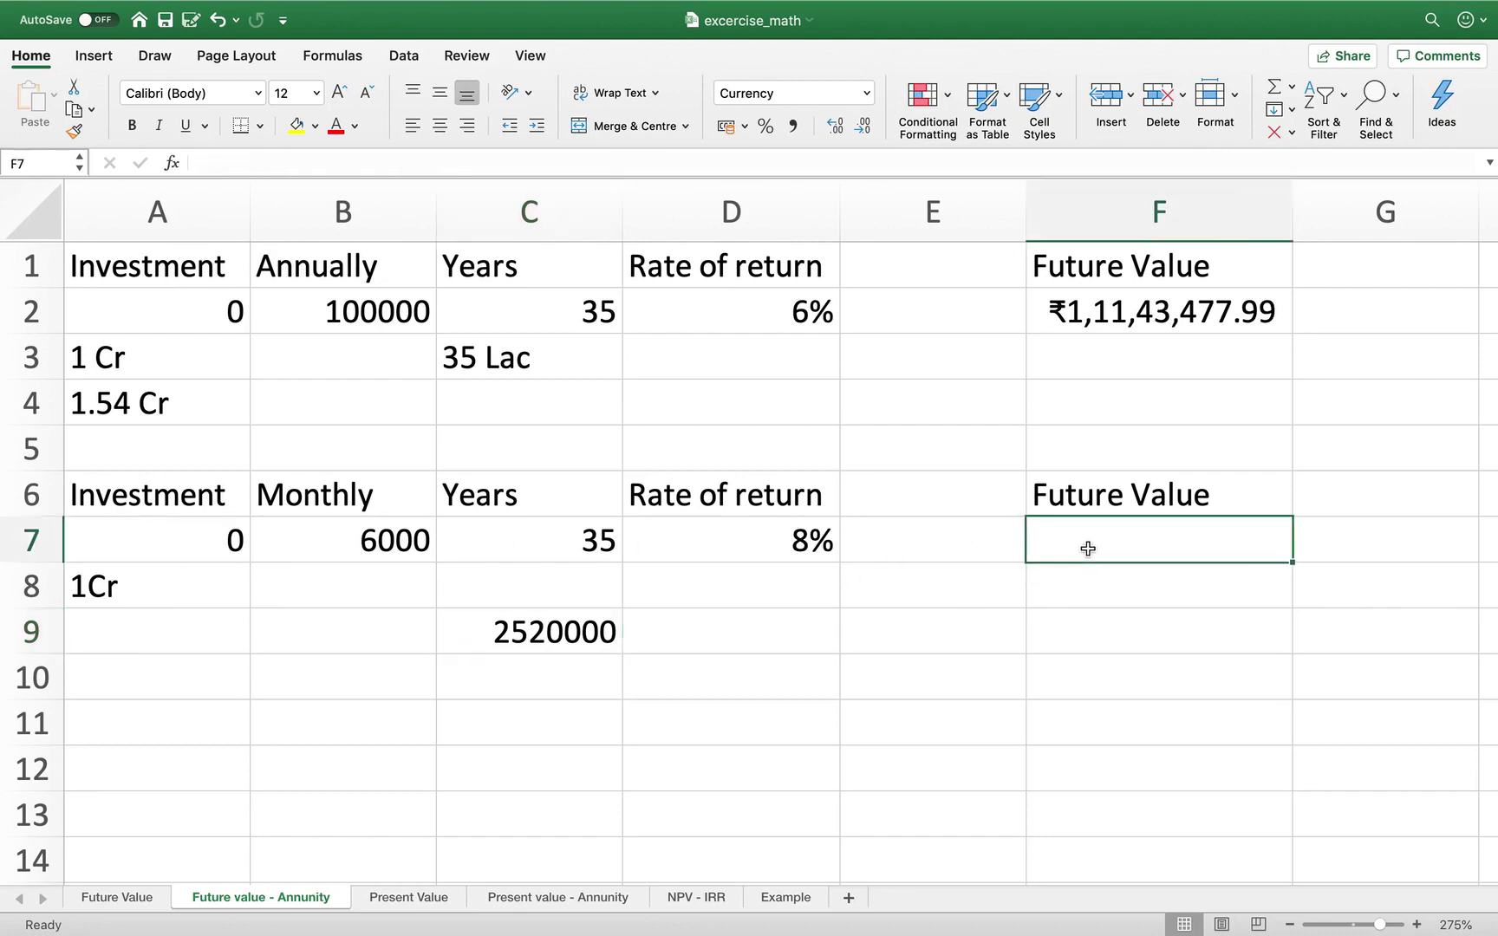
type("=fv")
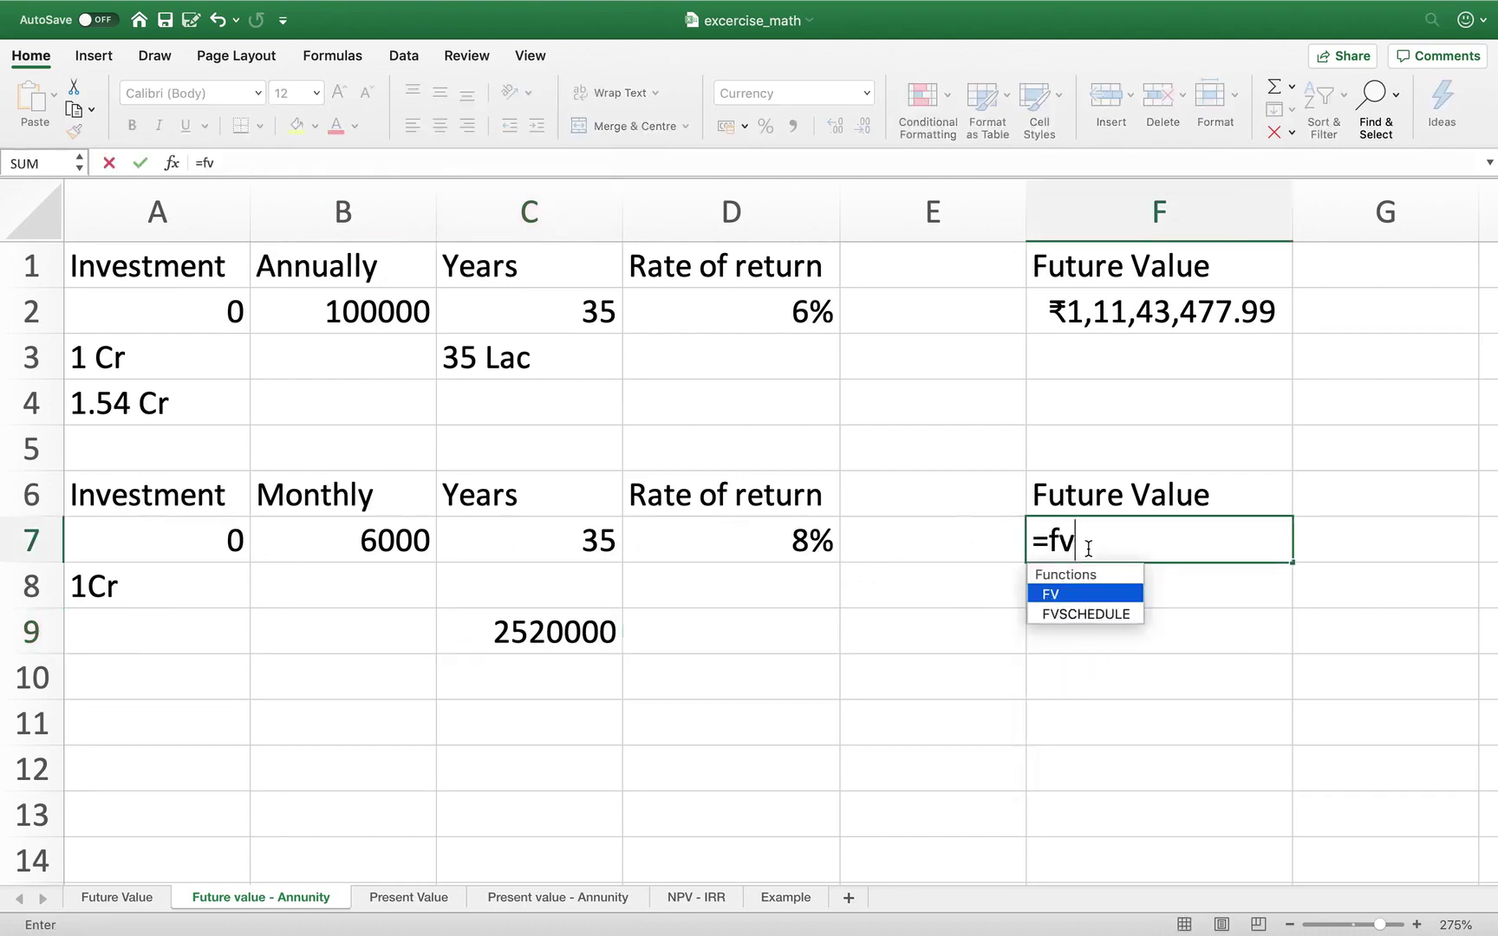
type("(")
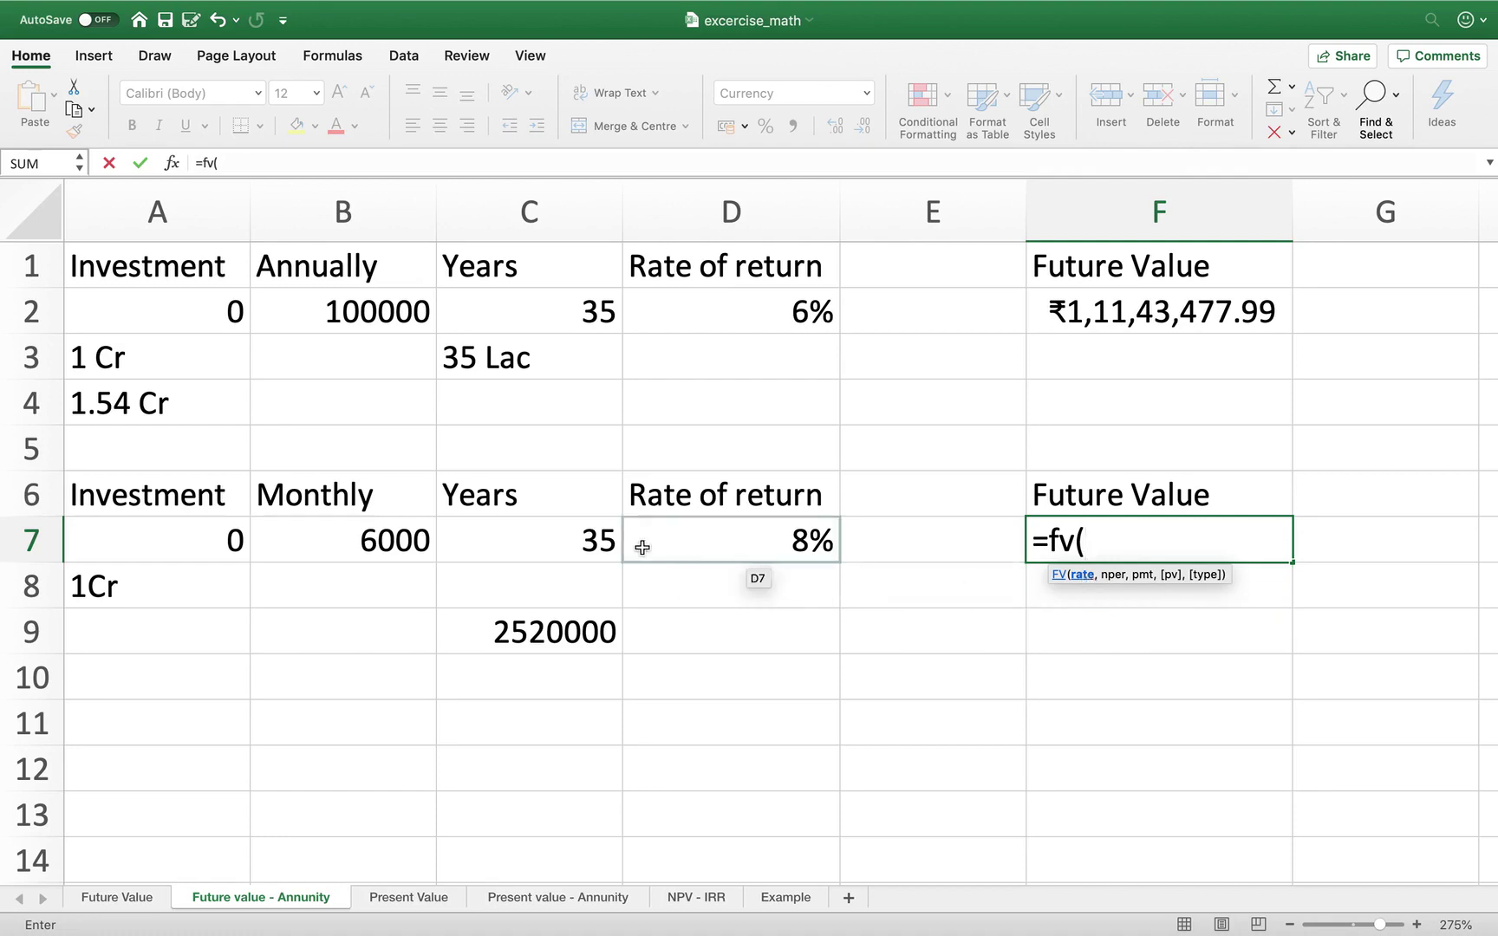
left_click(705, 540)
type("/12,")
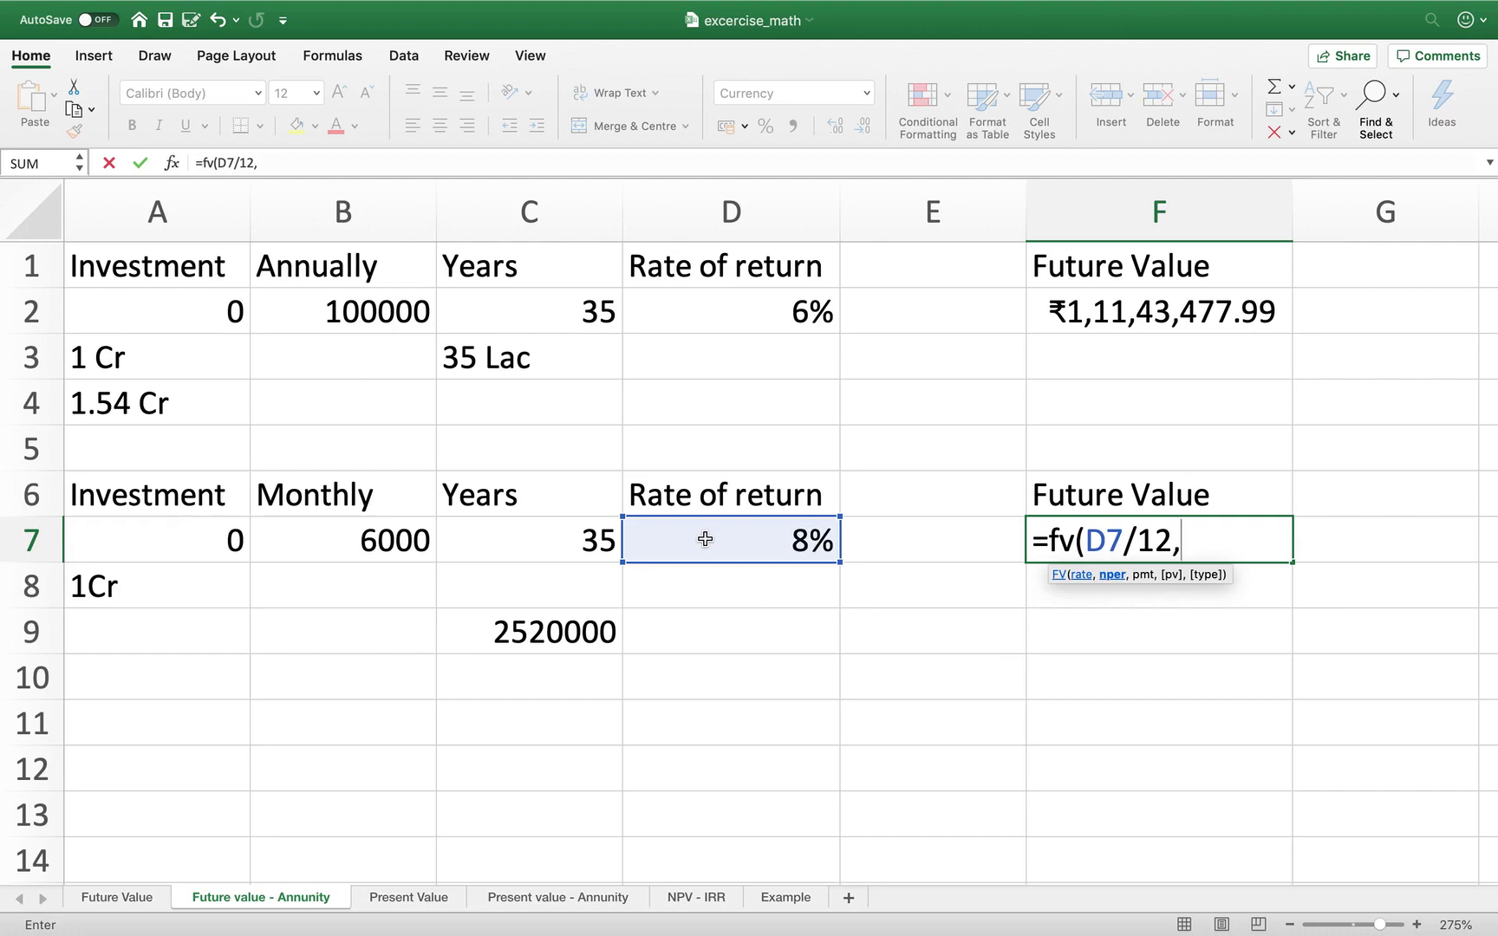
left_click(562, 548)
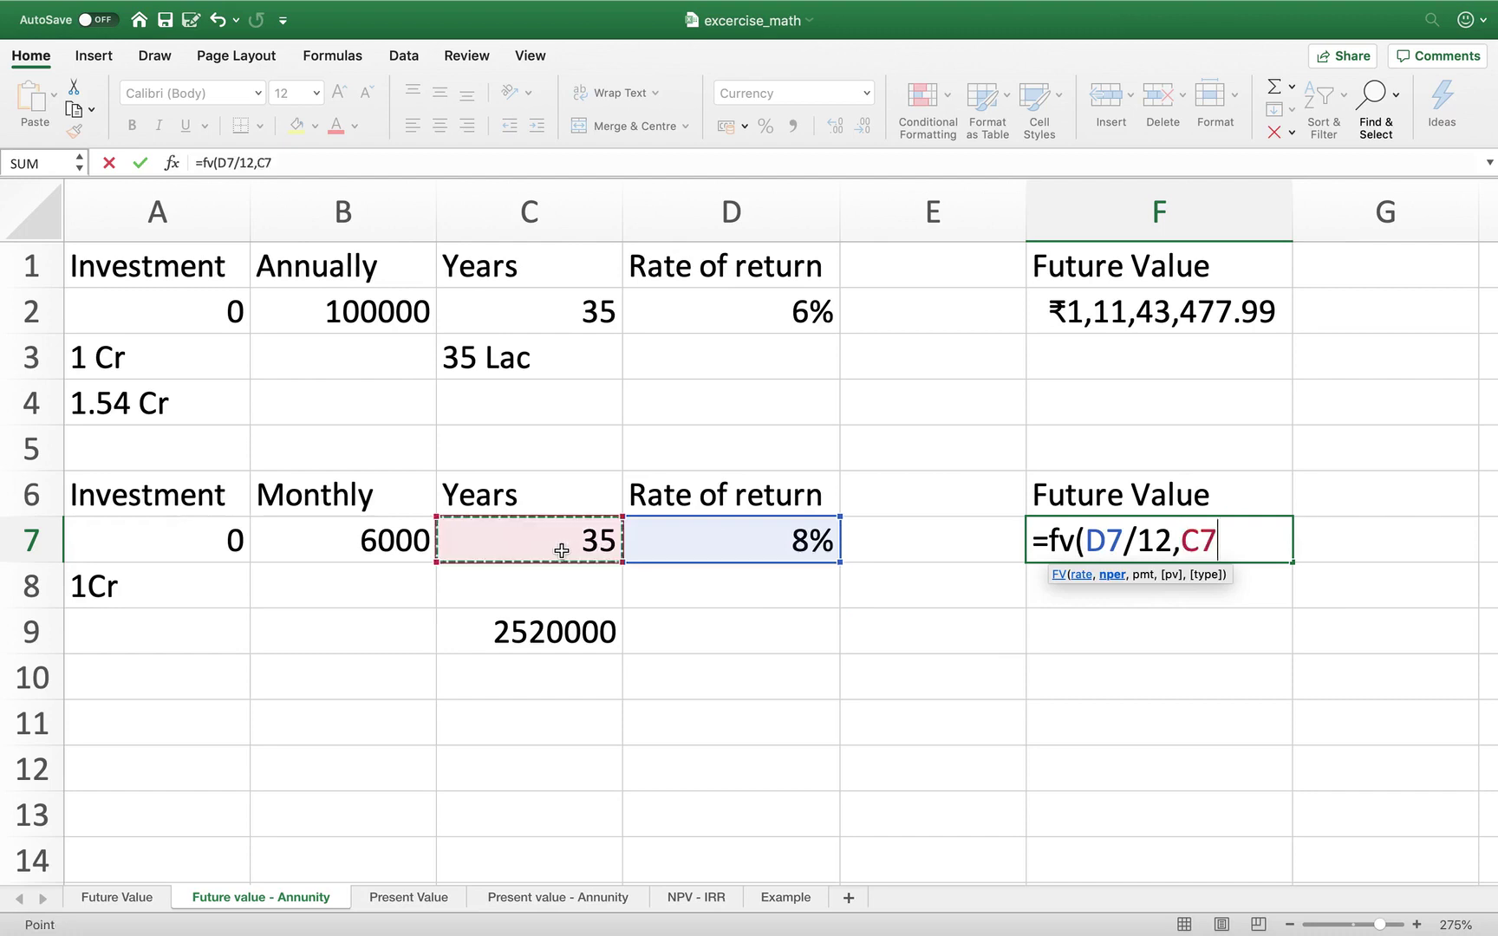
type("*1")
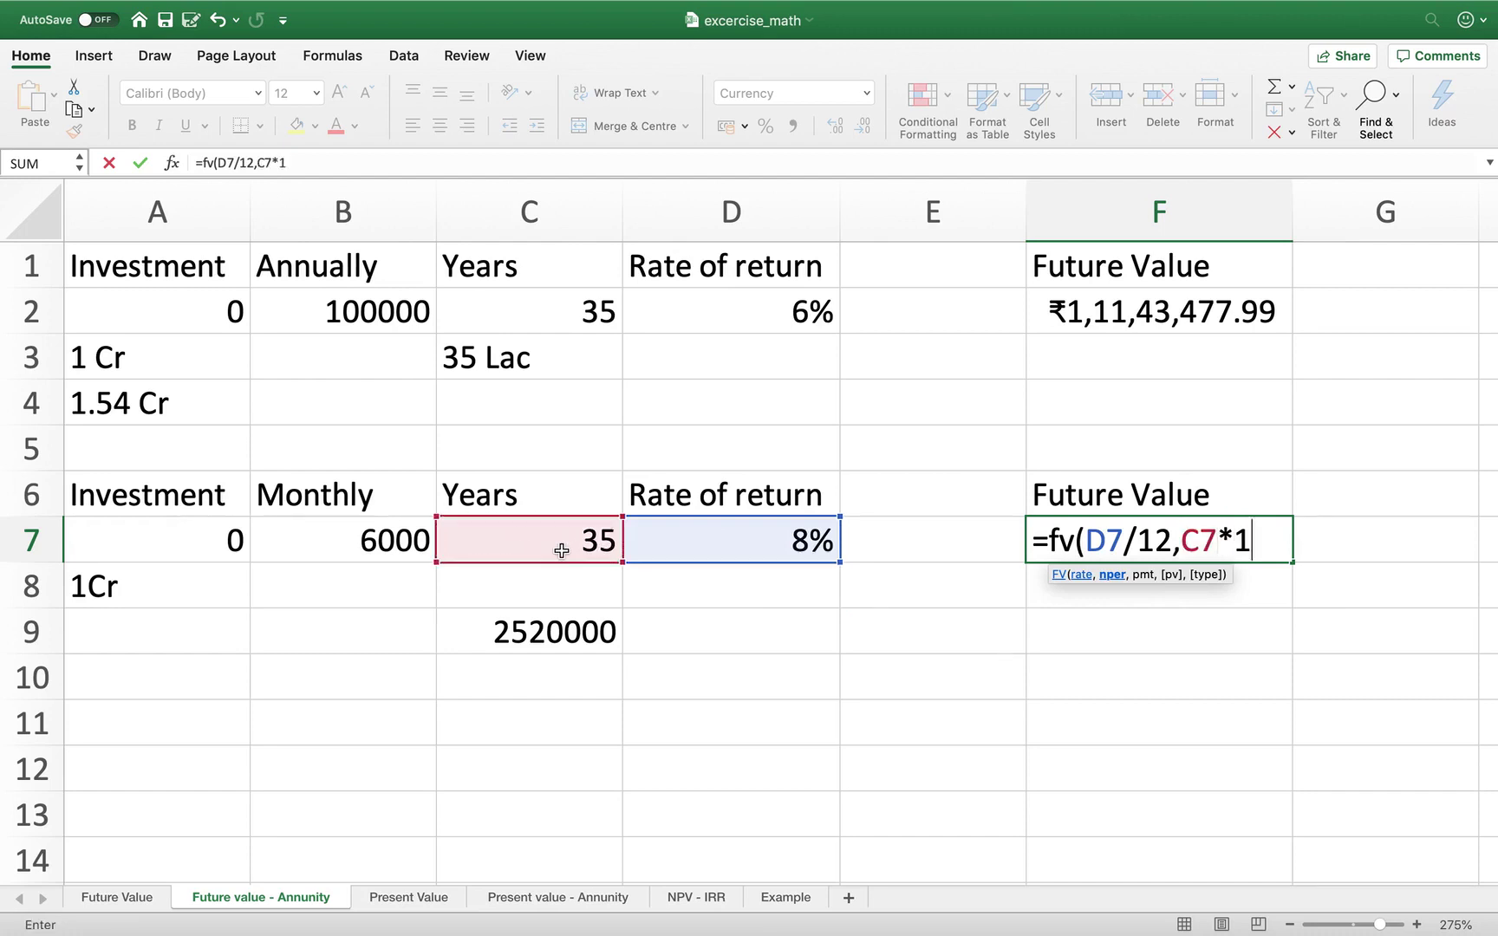
type("2,")
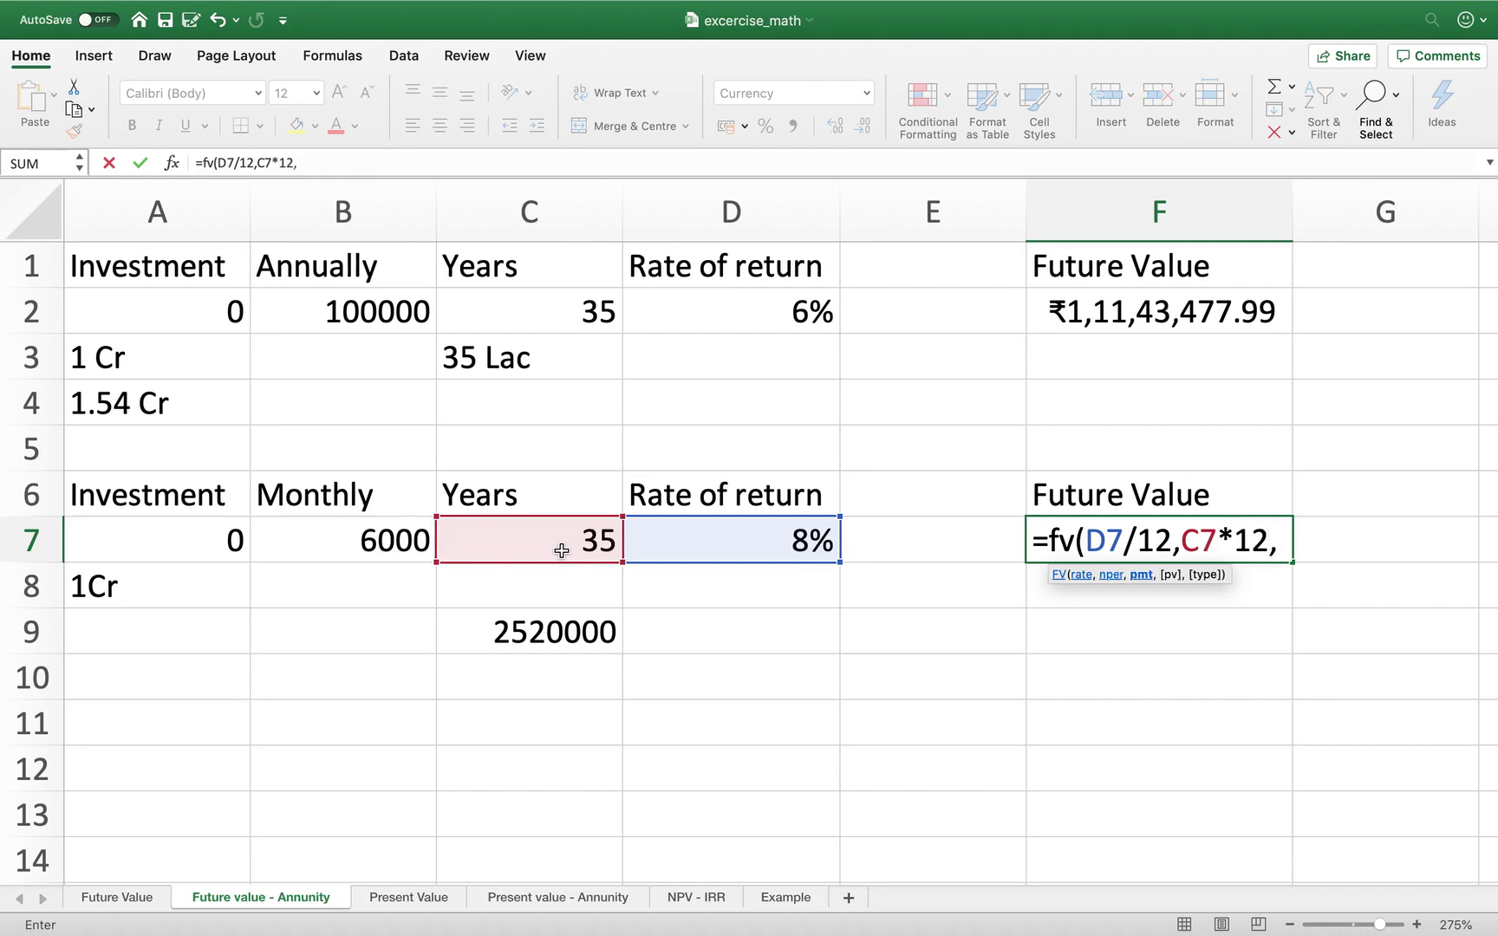
type("-")
left_click(326, 533)
type(",0")
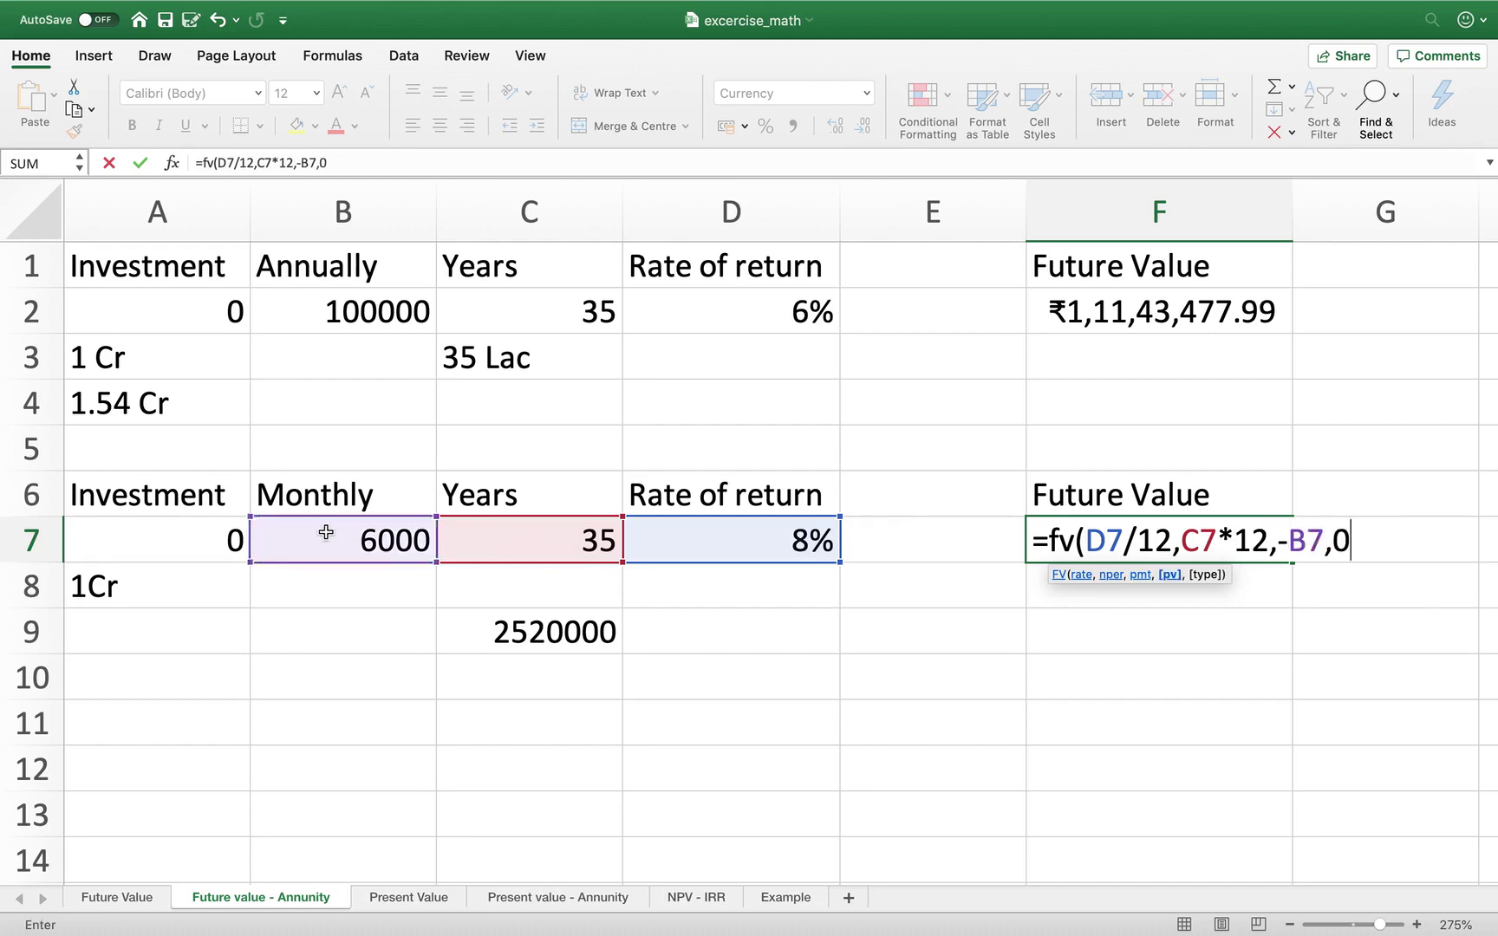
type(")")
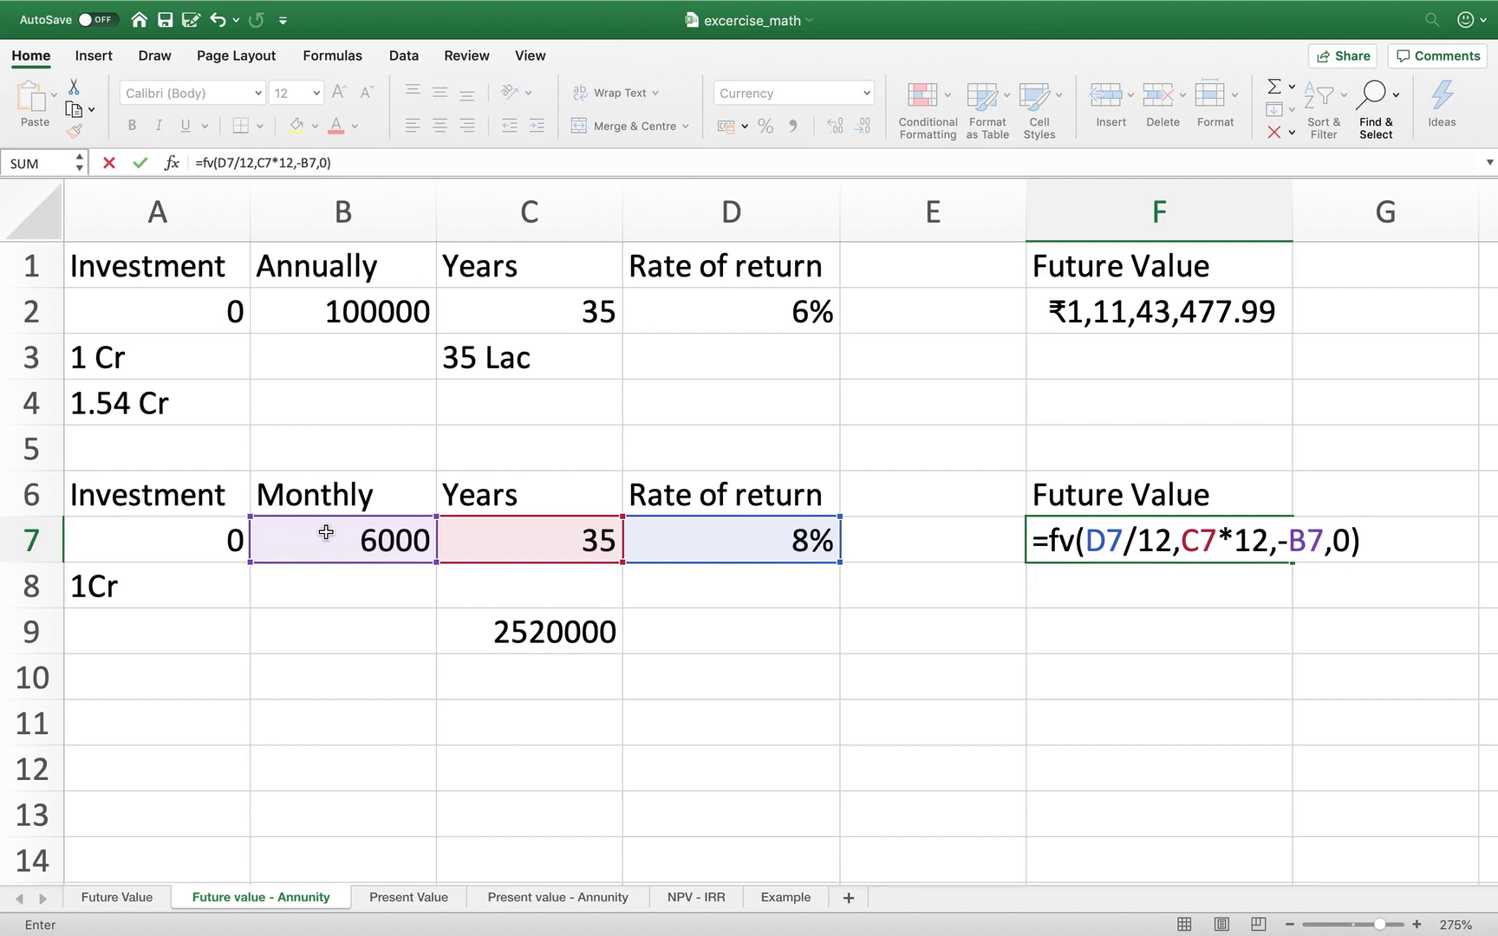
key("Return")
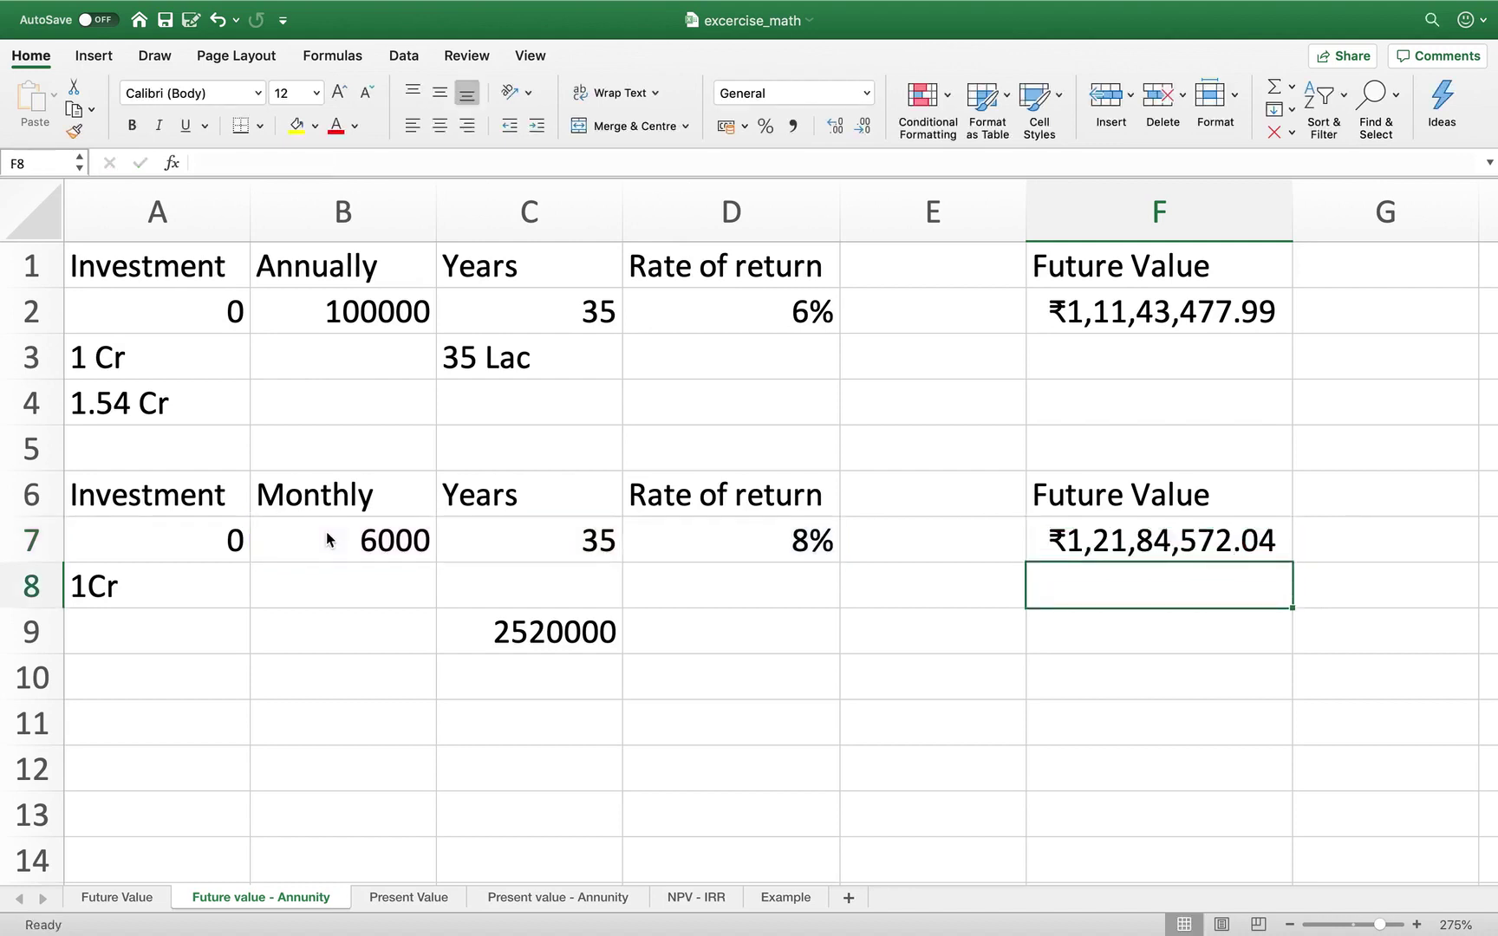
- Enter the note "1.21 Cr" in cell A10, below the monthly investment figures
left_click(147, 674)
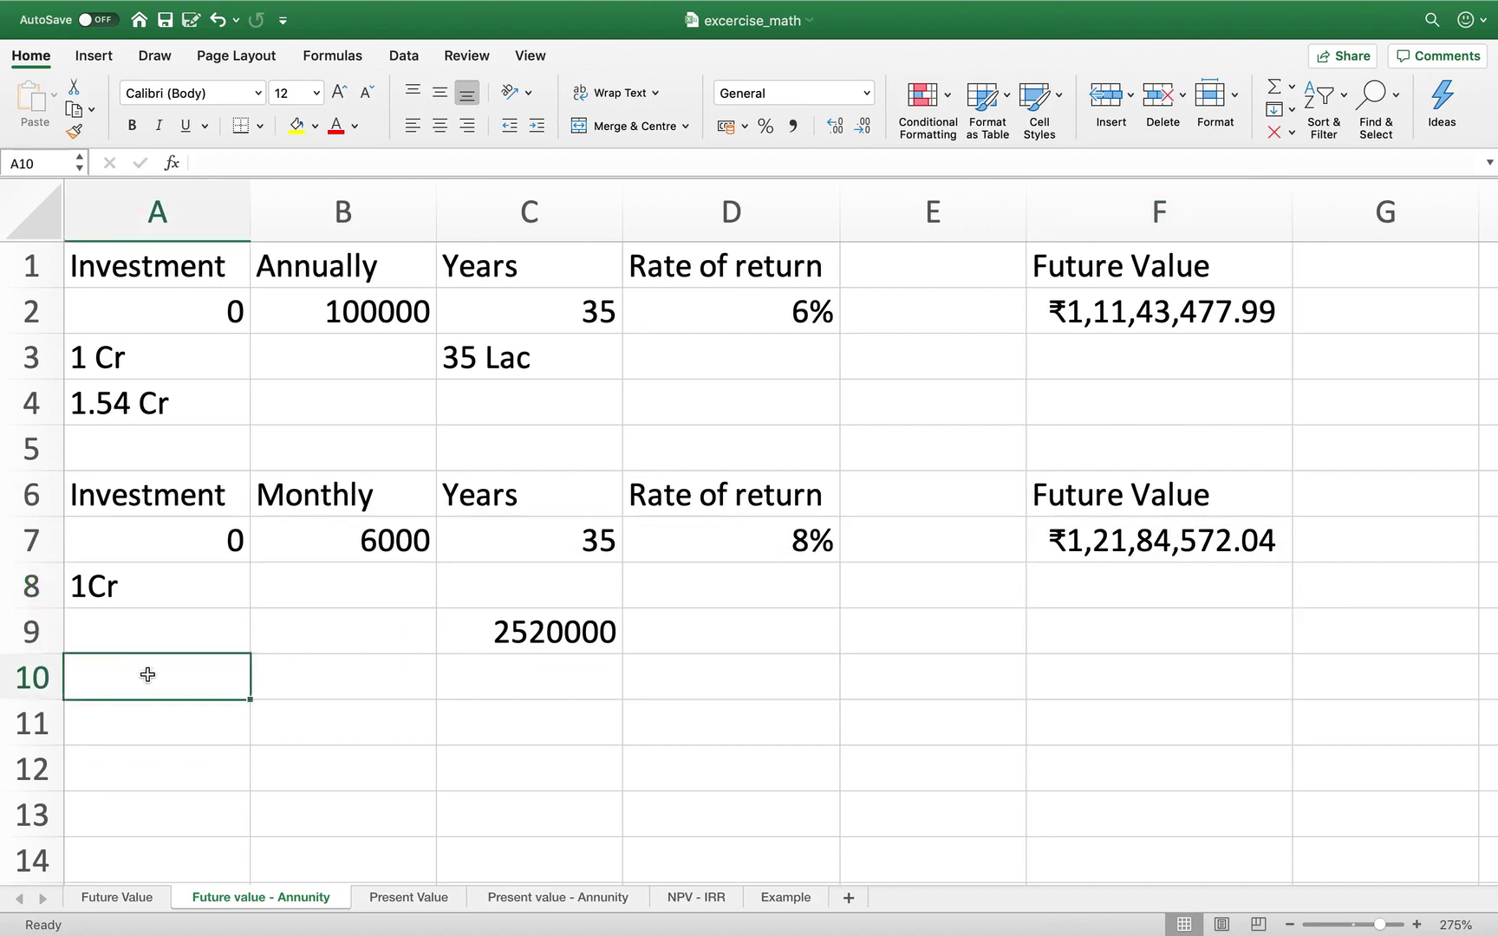
type("1.21 ")
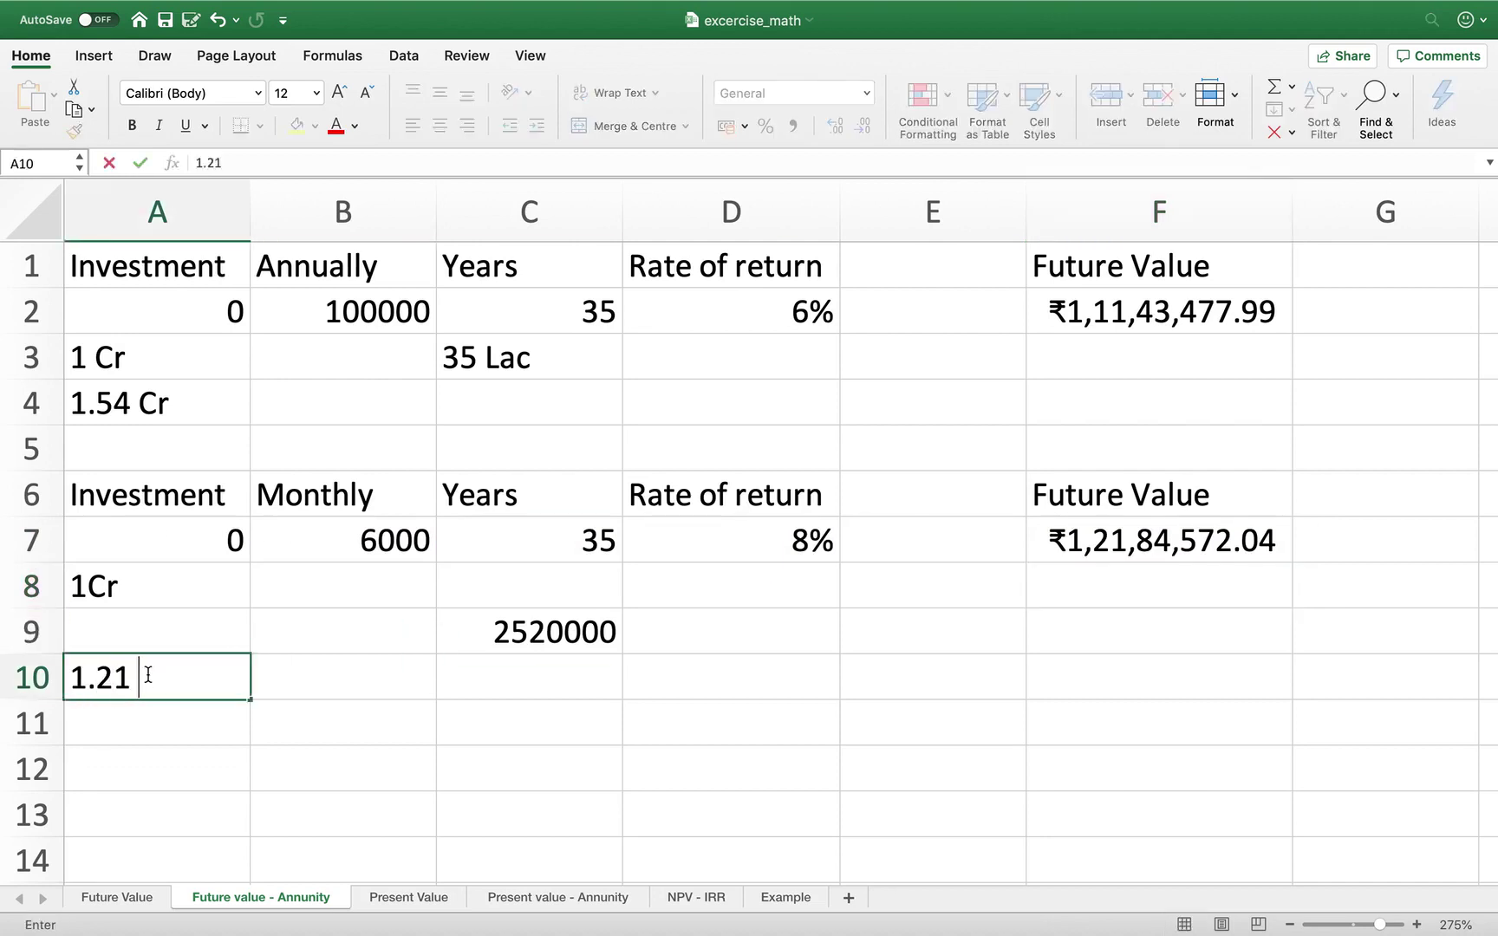
type("CR")
key("BackSpace")
type("r")
left_click(796, 643)
left_click(775, 542)
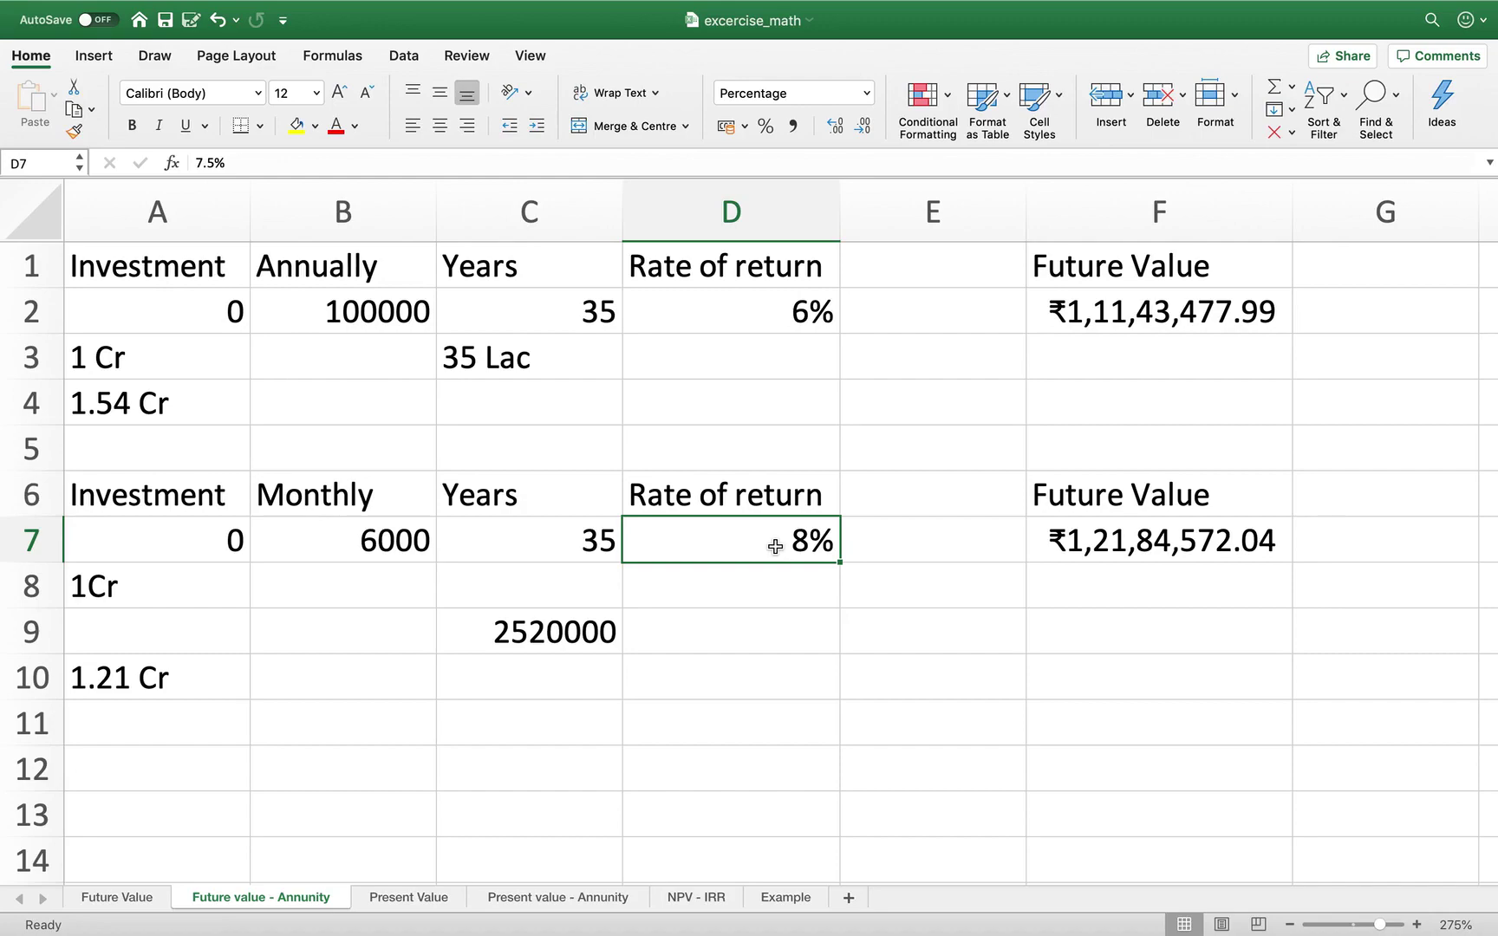
key("ctrl+Left")
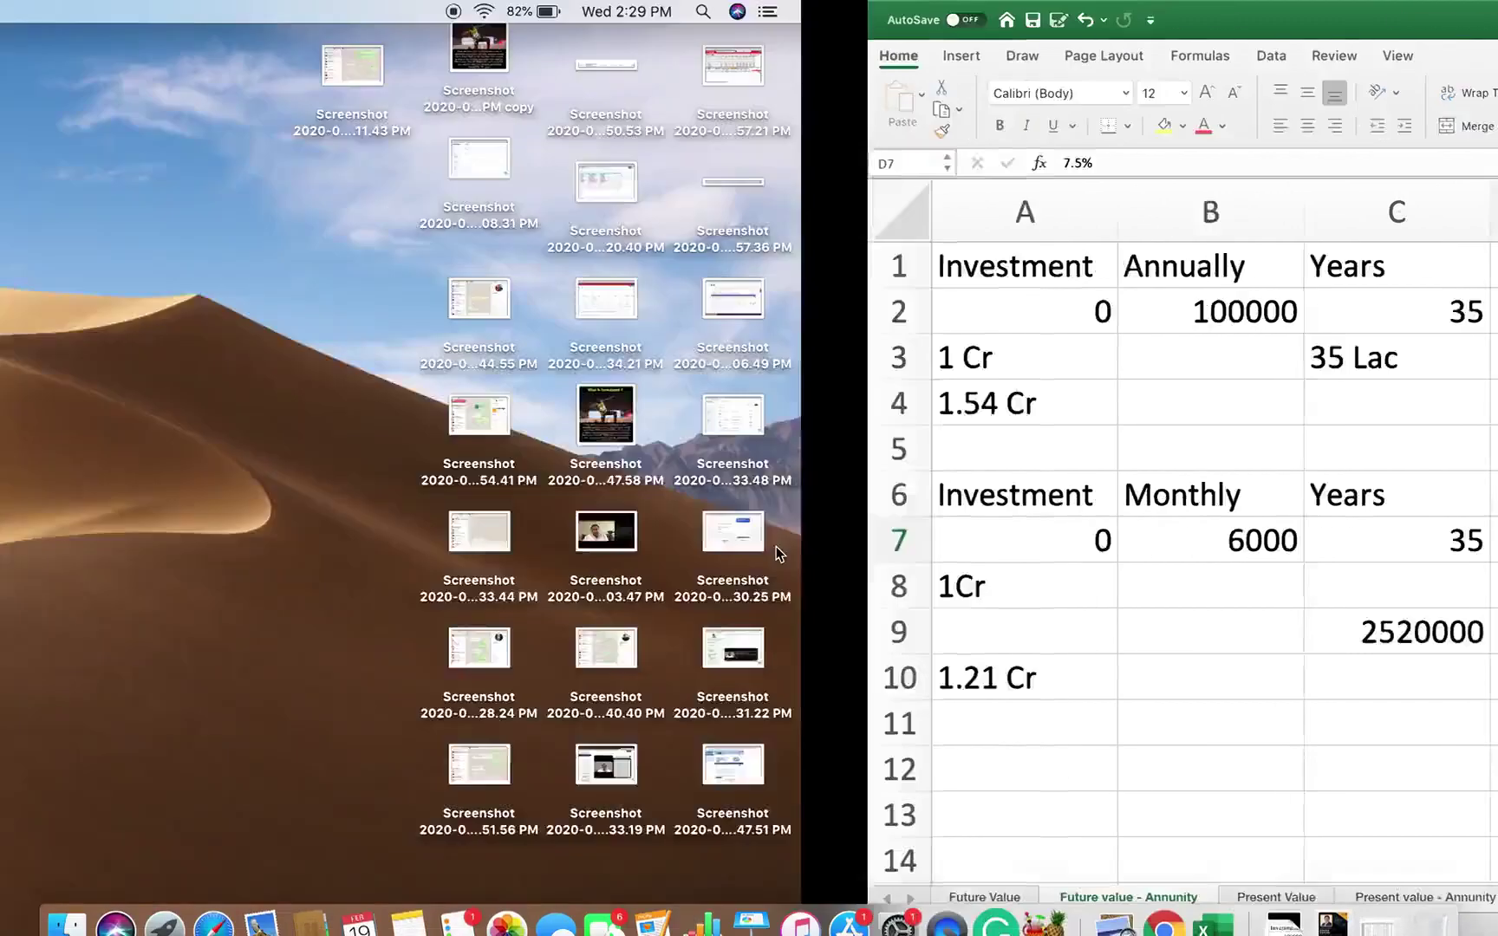
key("super+Tab")
key("super+Tab")
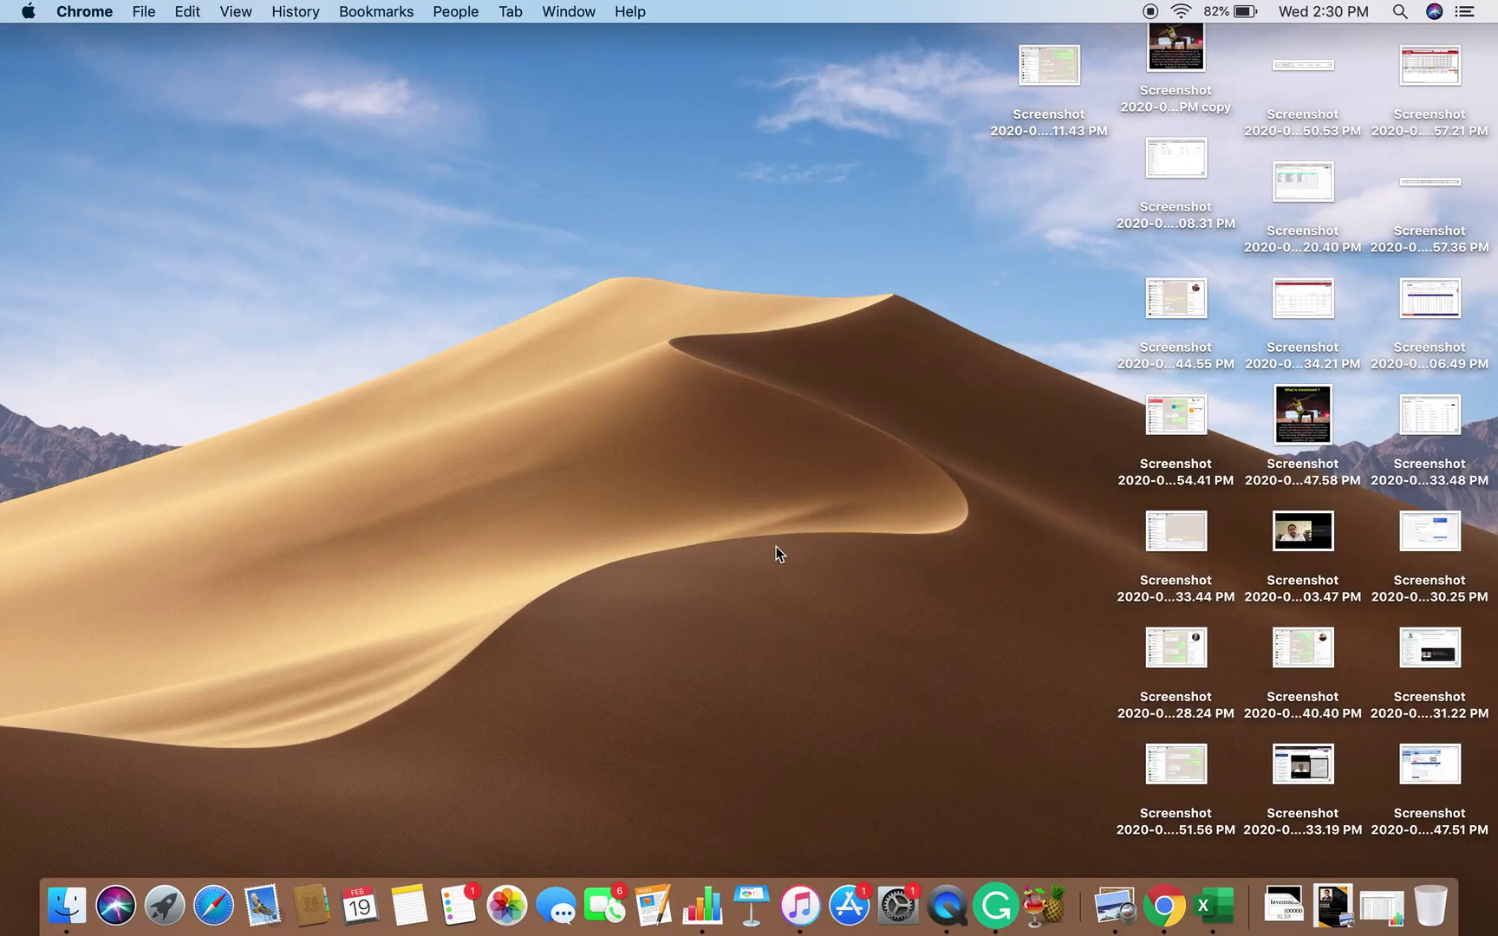
key("super+Tab")
key("super+Tab")
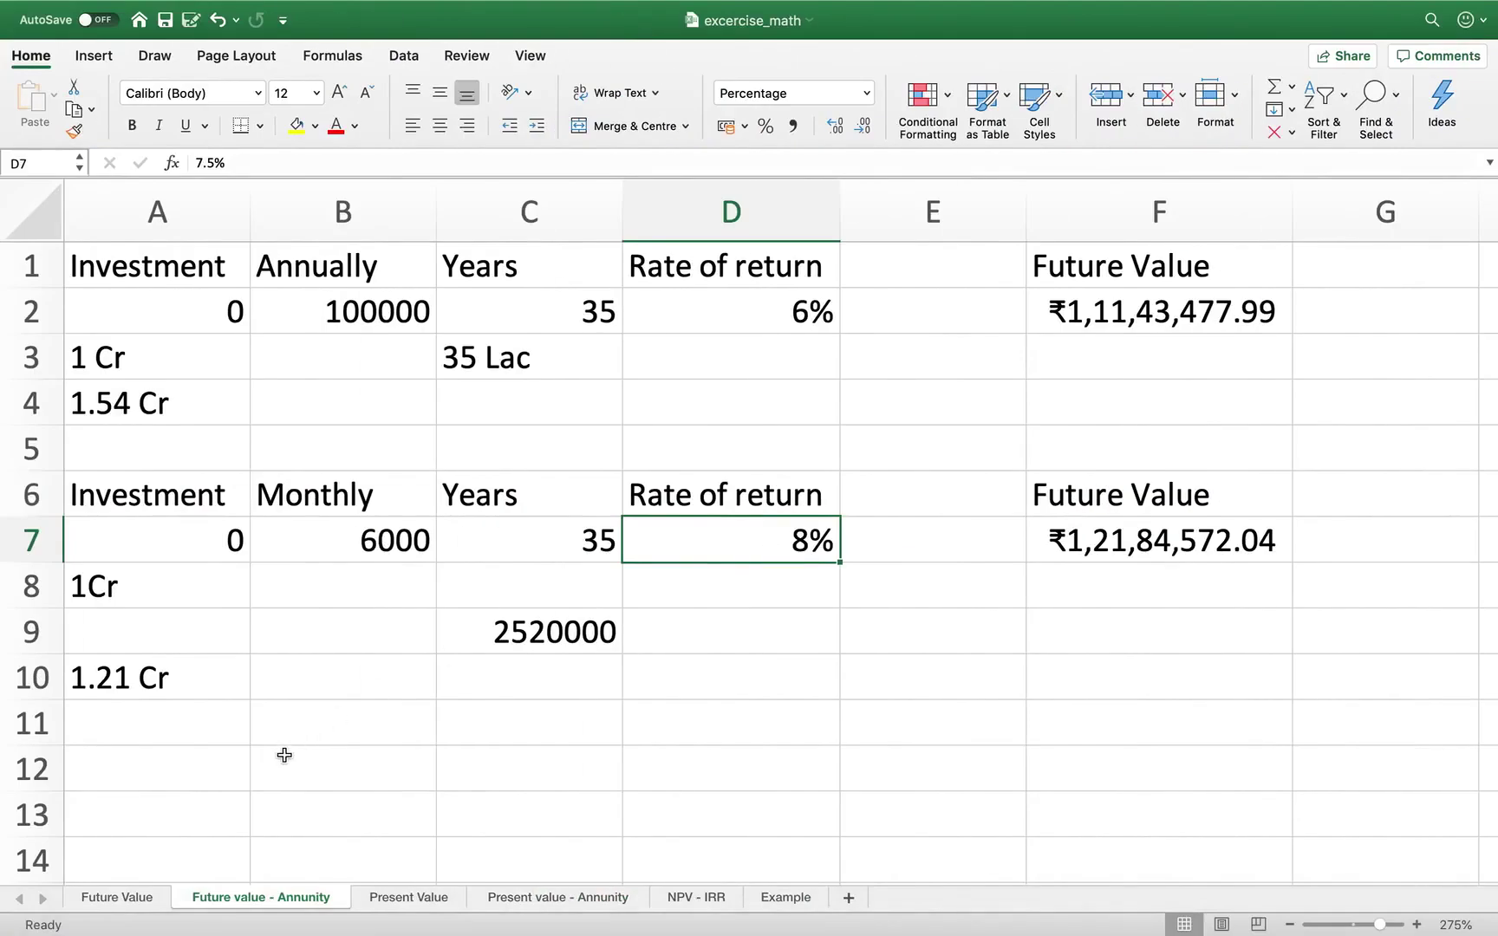
- Review the monthly future value and the annual and monthly payments, and compare them with the lump-sum calculation on the Future Value sheet
left_click(1077, 552)
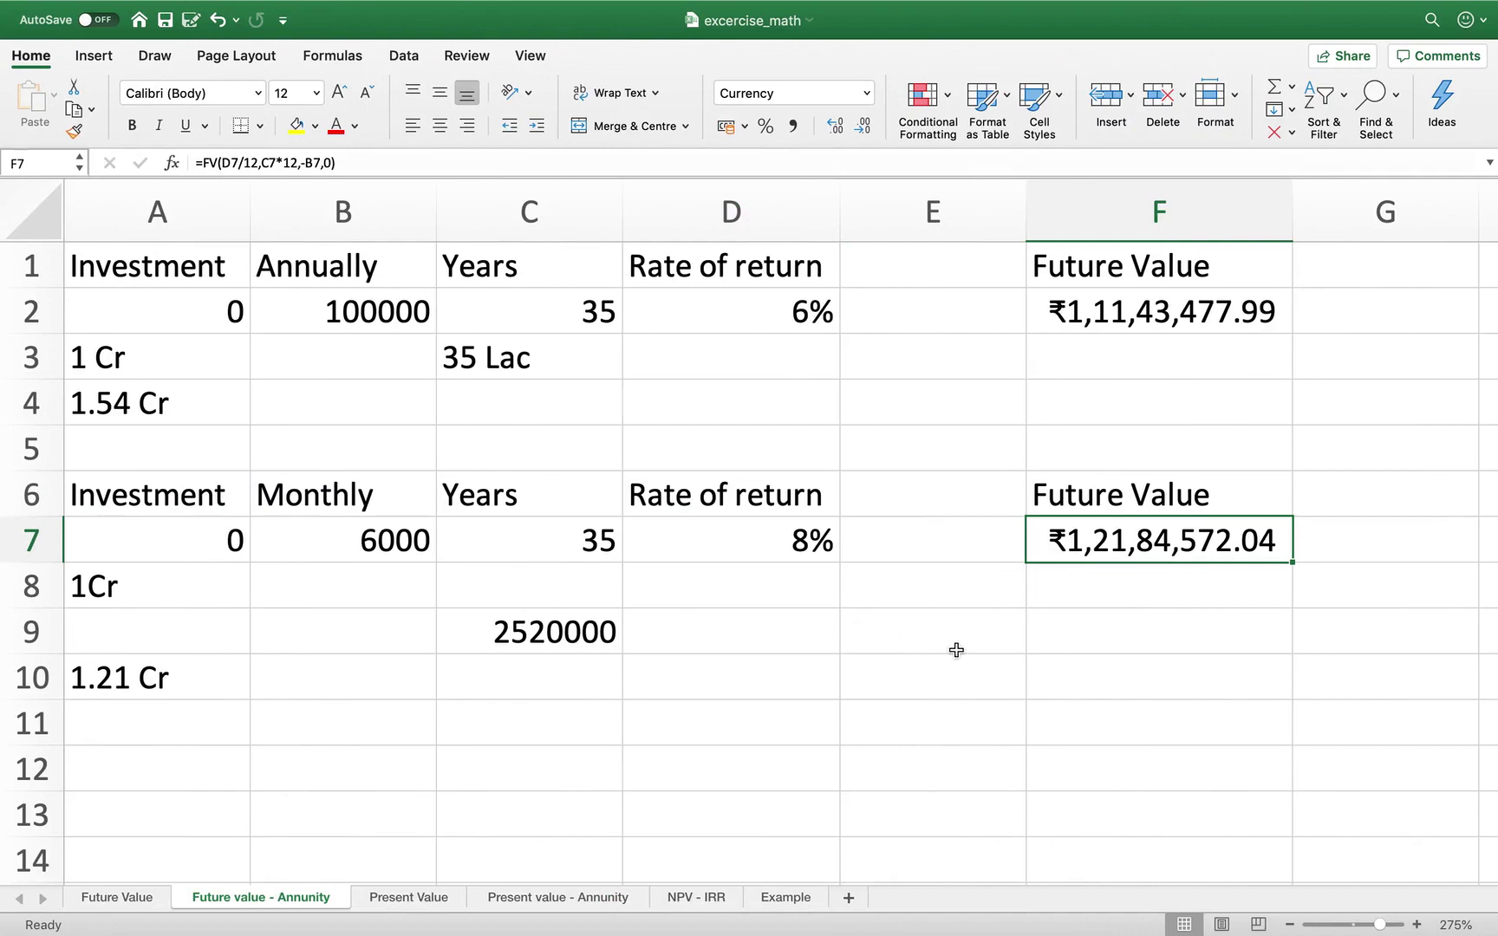
left_click(403, 311)
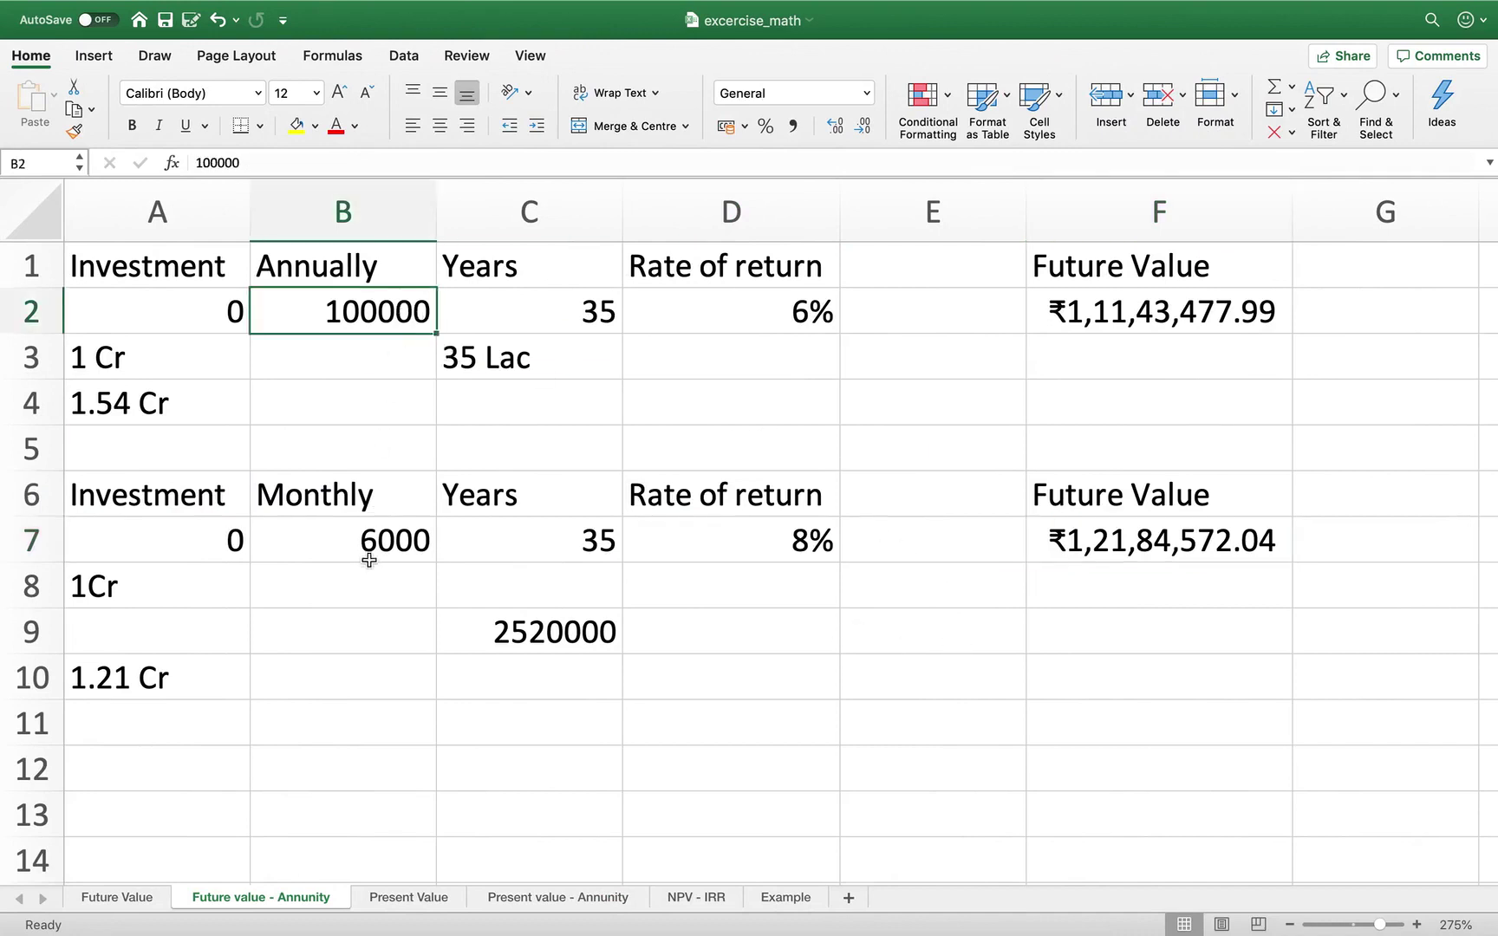
left_click(398, 538)
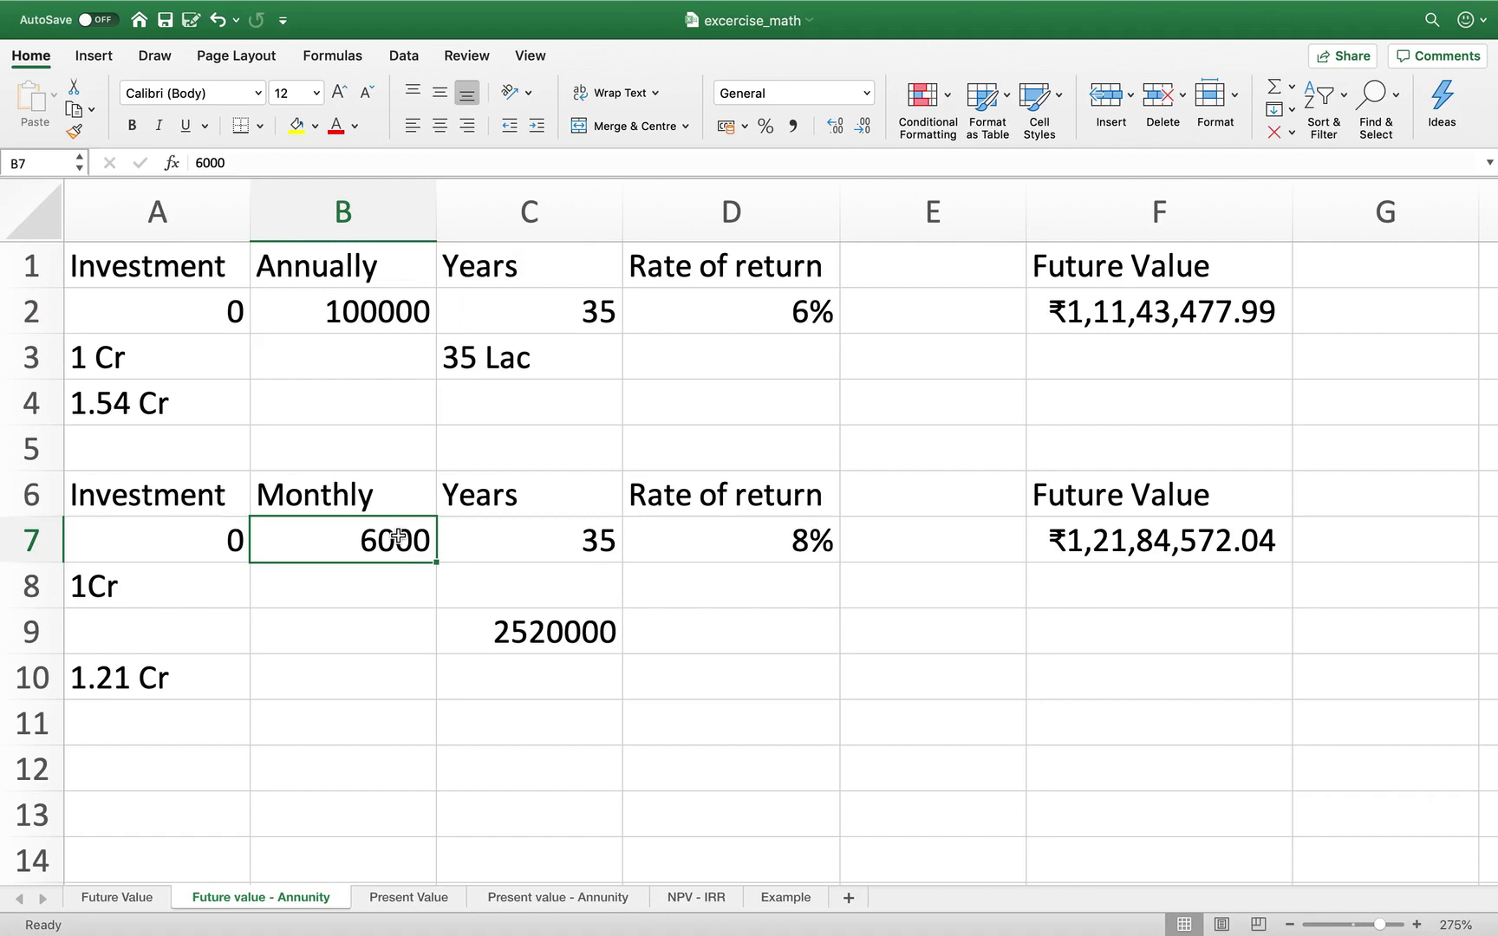
left_click(111, 900)
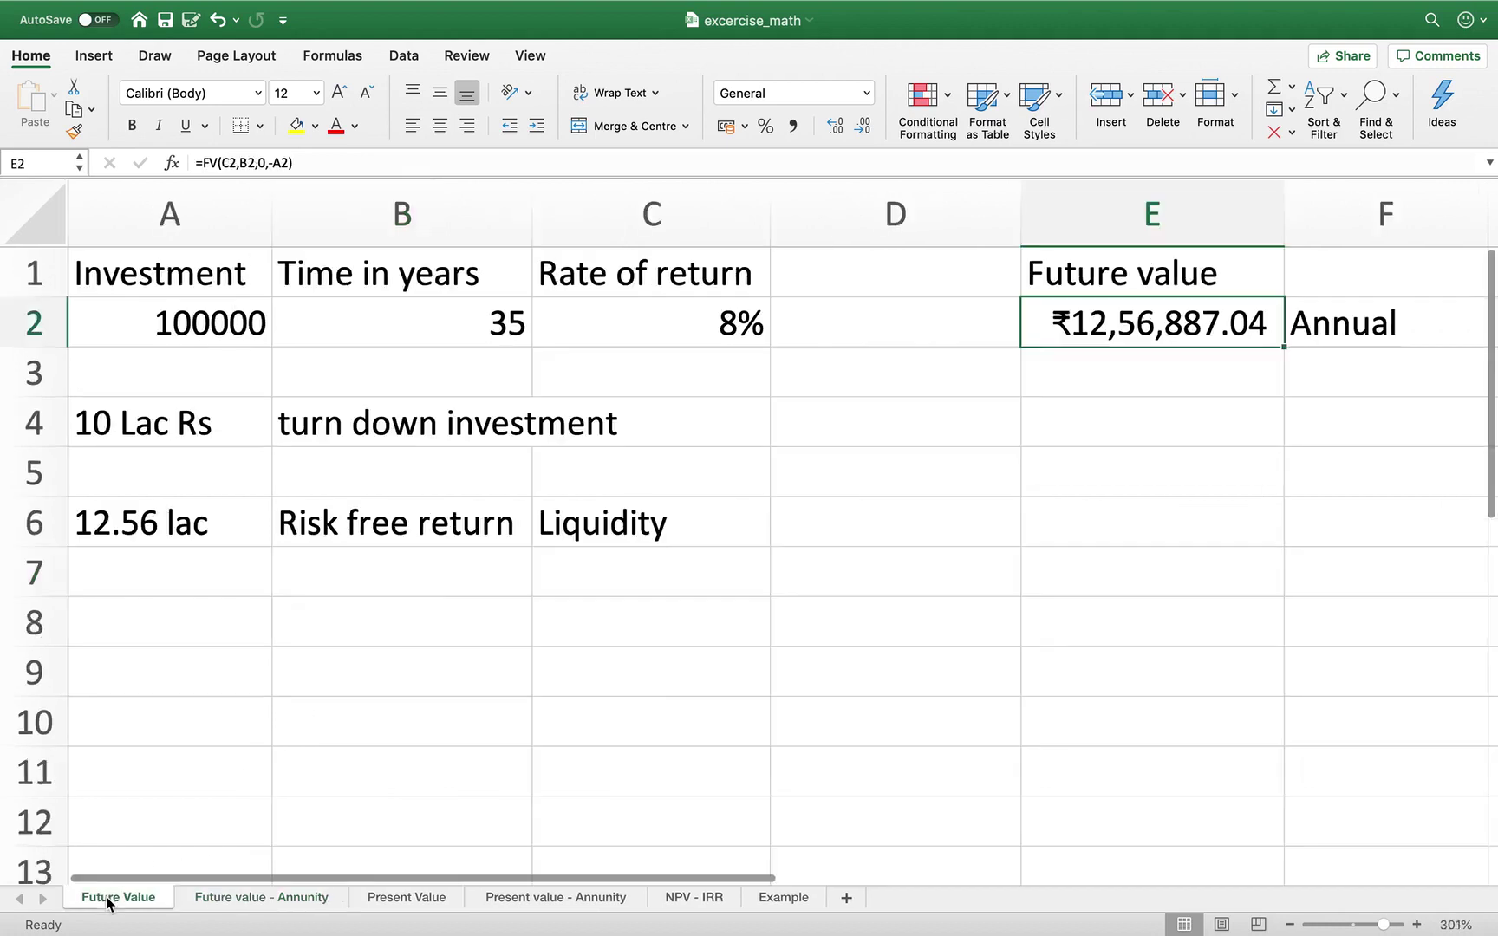
left_click(300, 902)
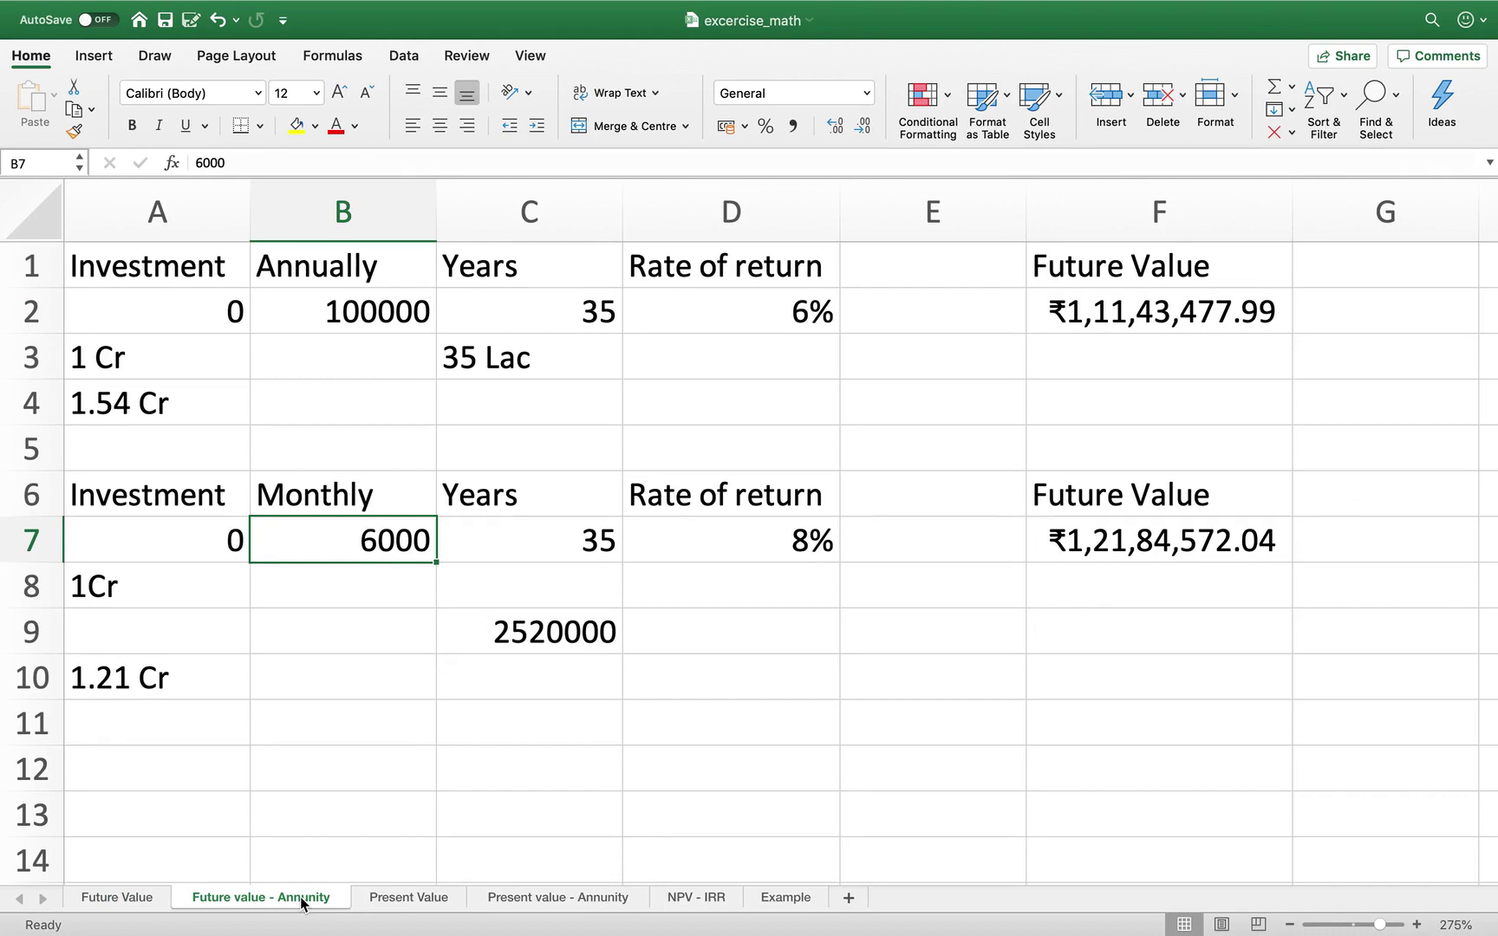
left_click(943, 702)
type("=fv")
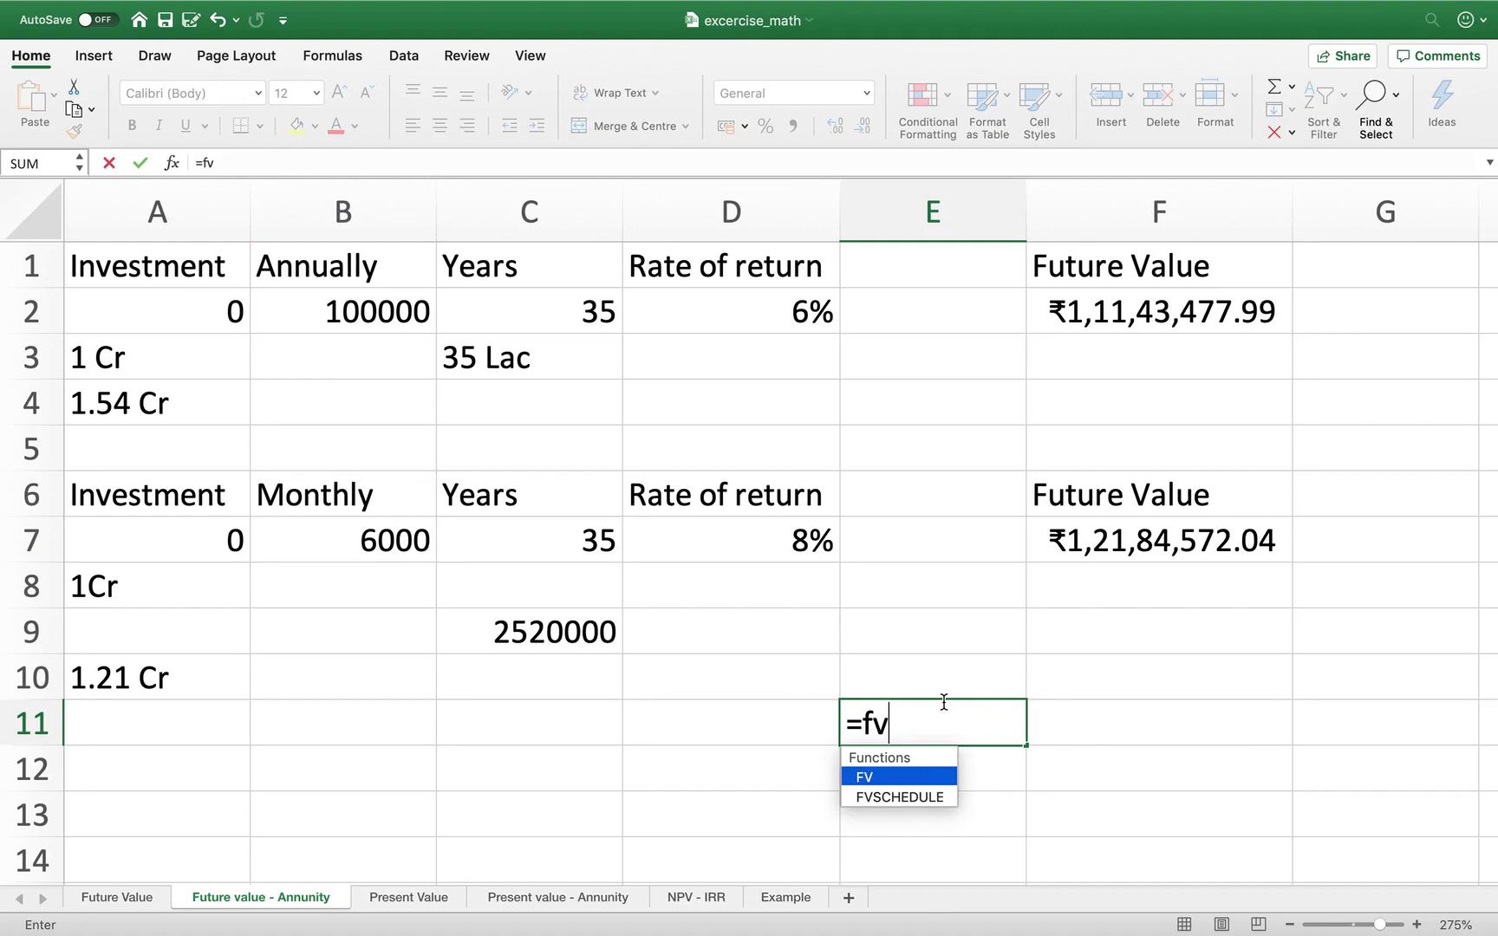
double_click(898, 776)
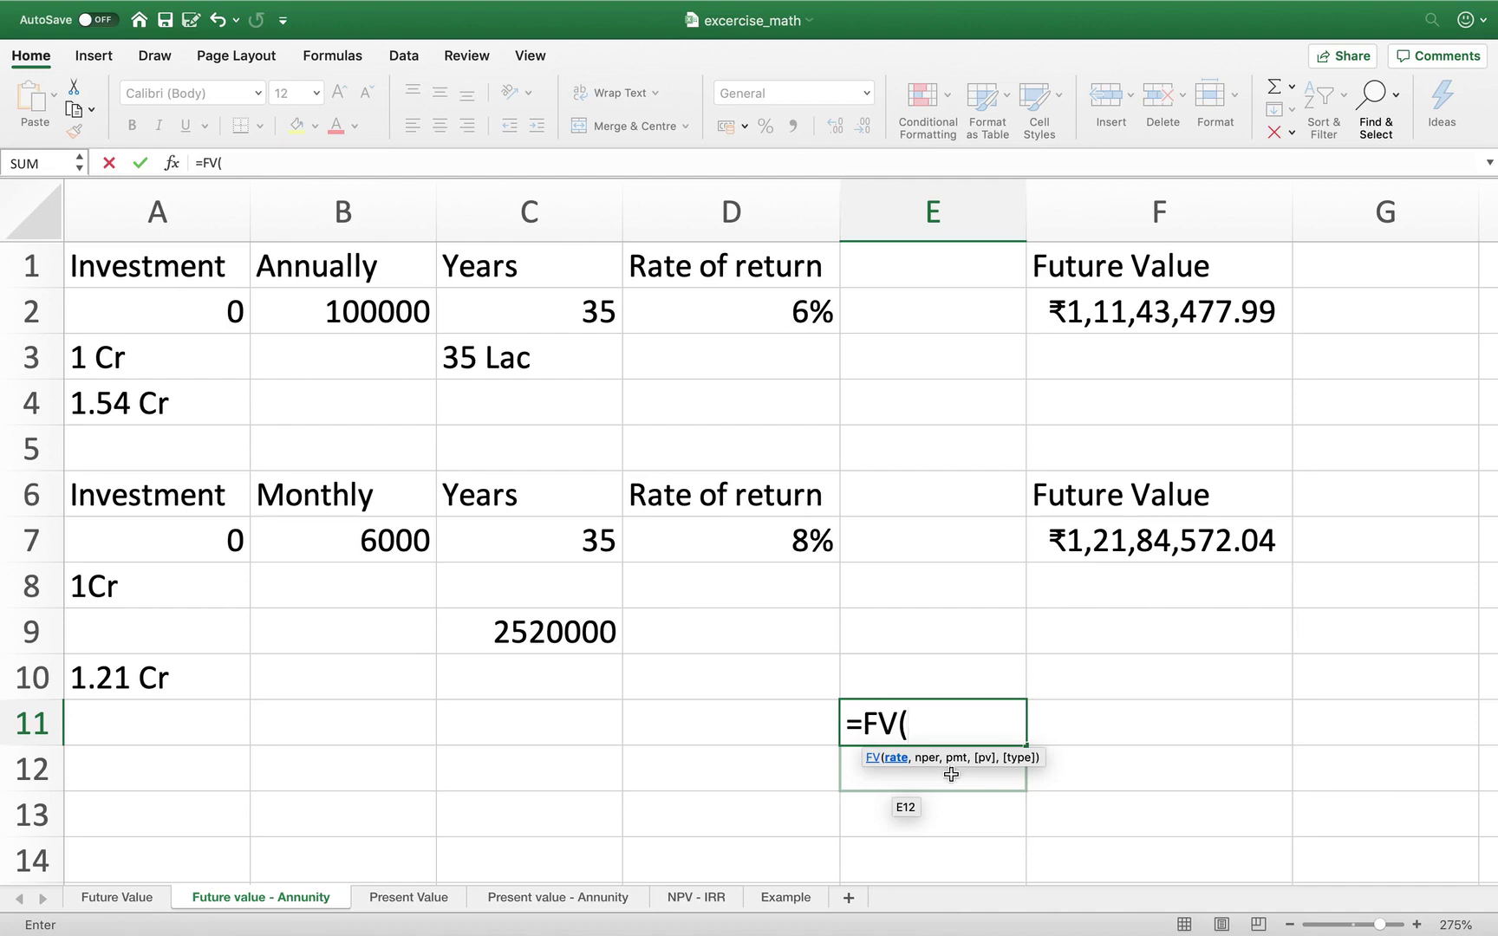
key("BackSpace")
key("Escape")
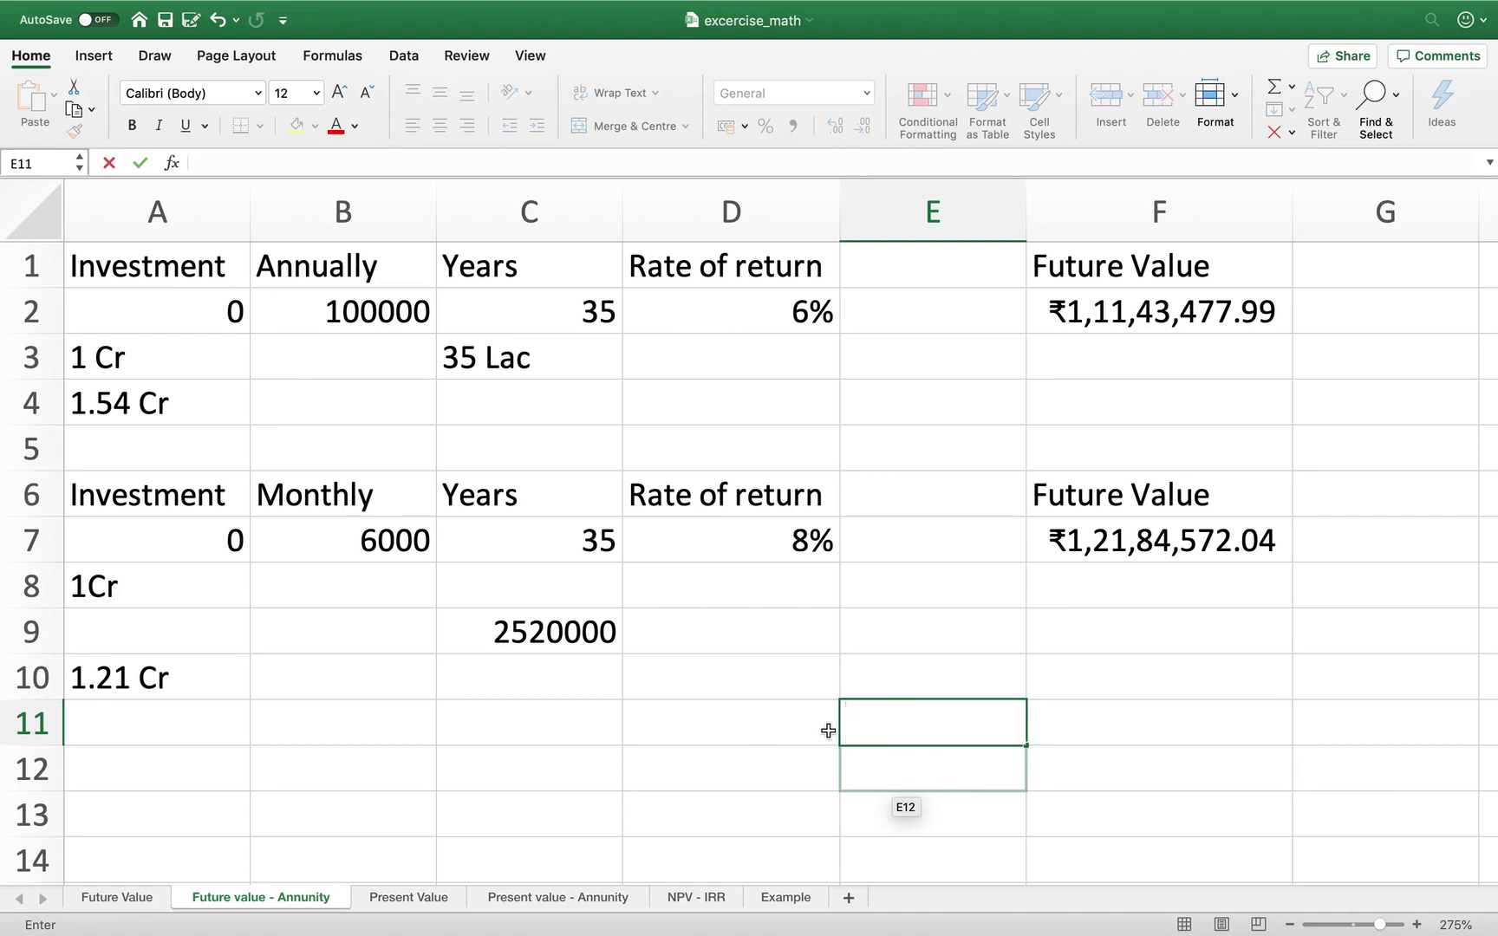
left_click(828, 735)
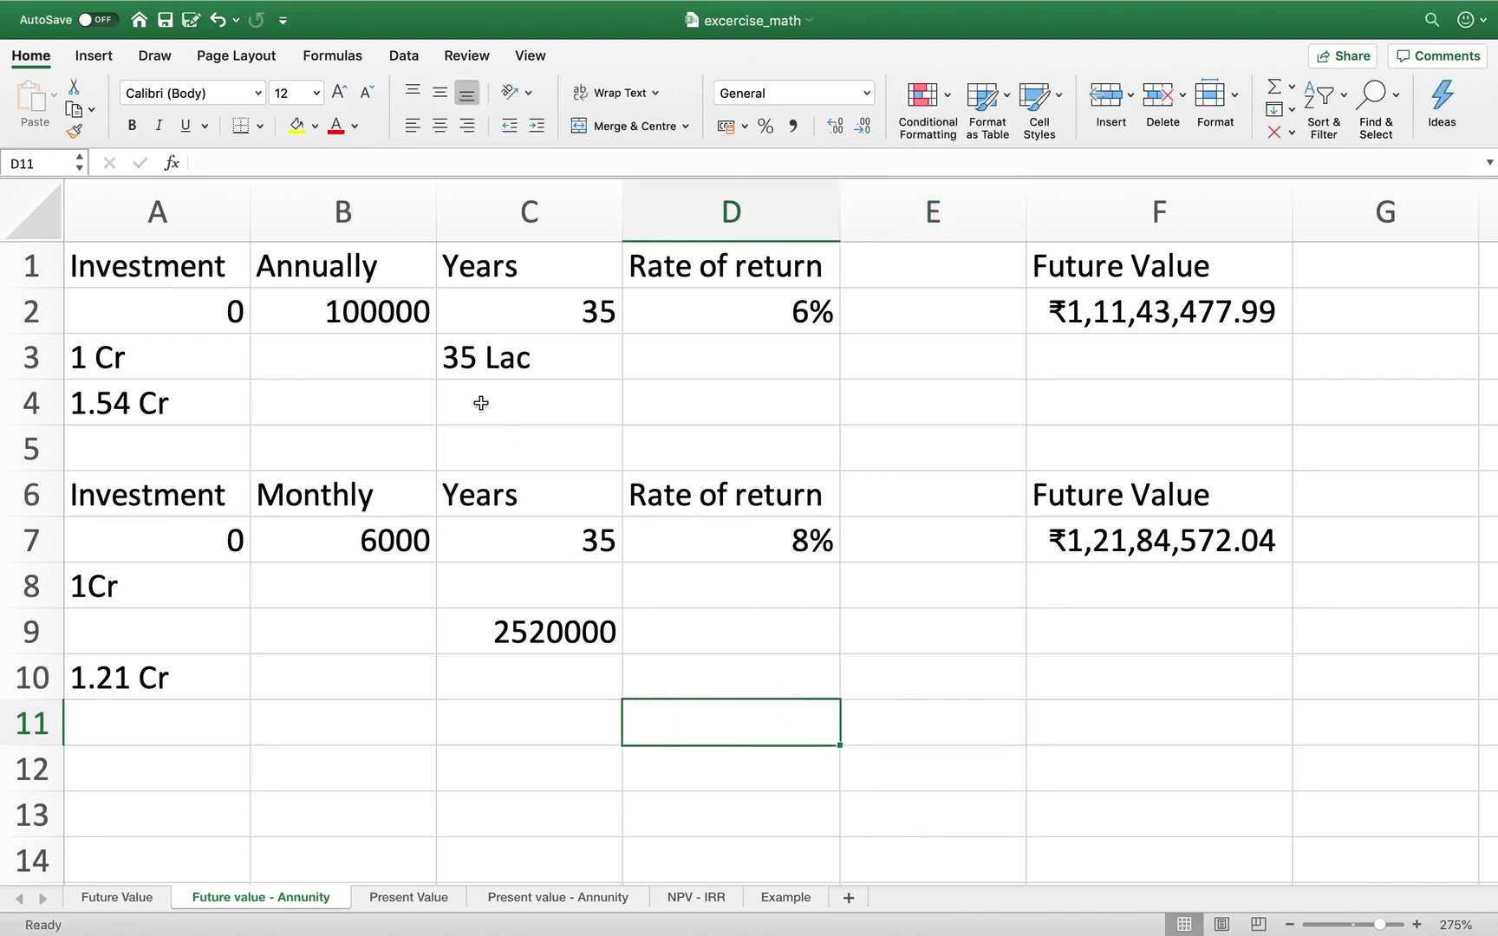
- Set the initial investment of the monthly plan in A7 to 100000
left_click(179, 322)
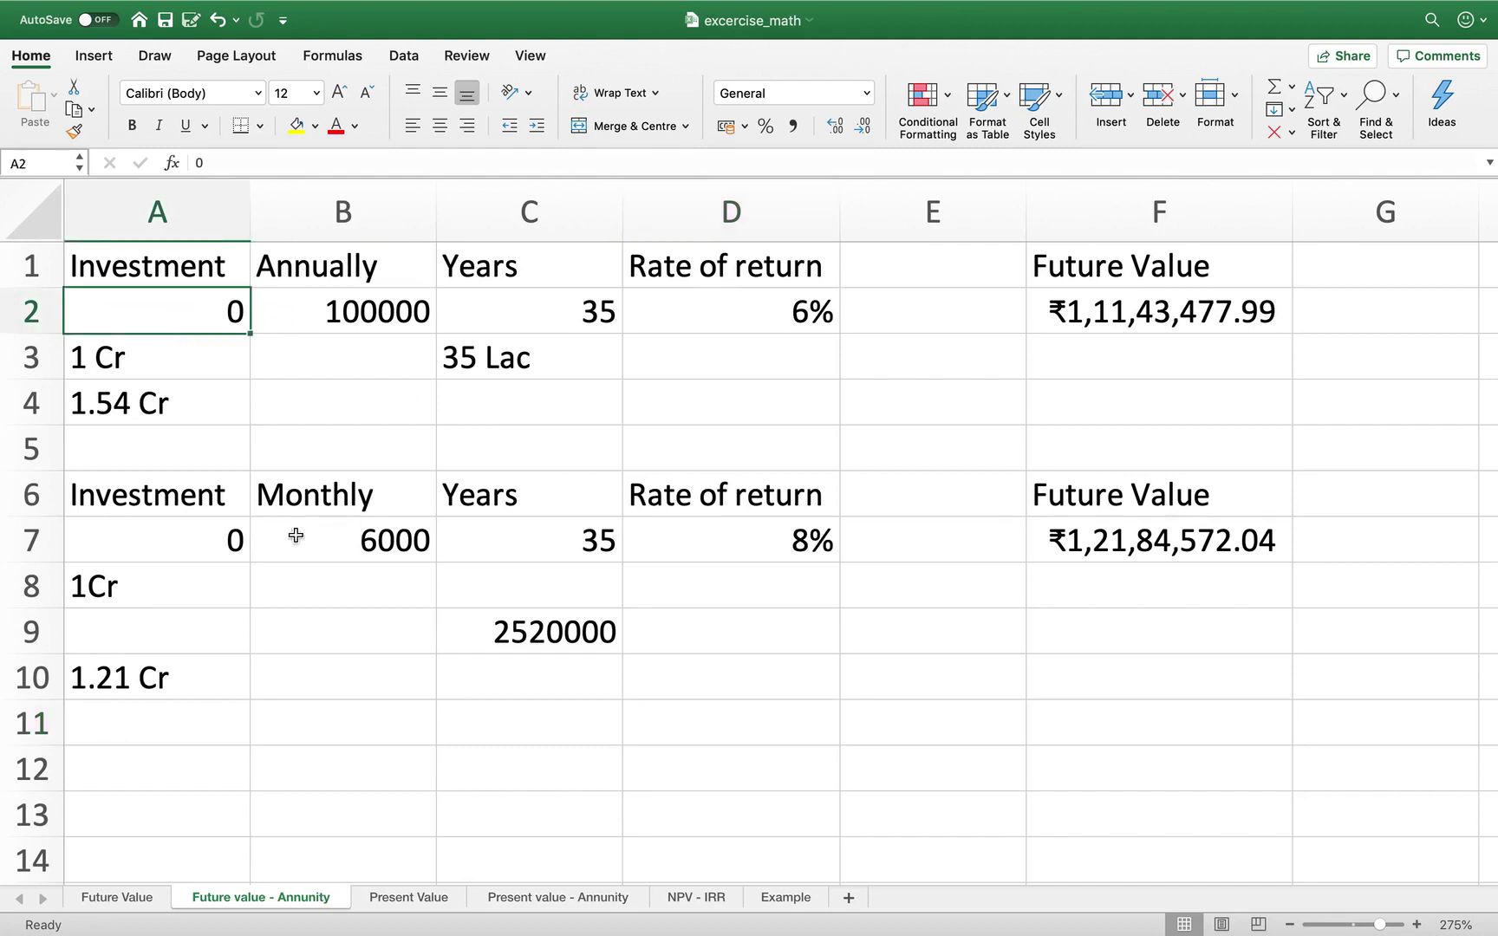
left_click(195, 541)
type("10000")
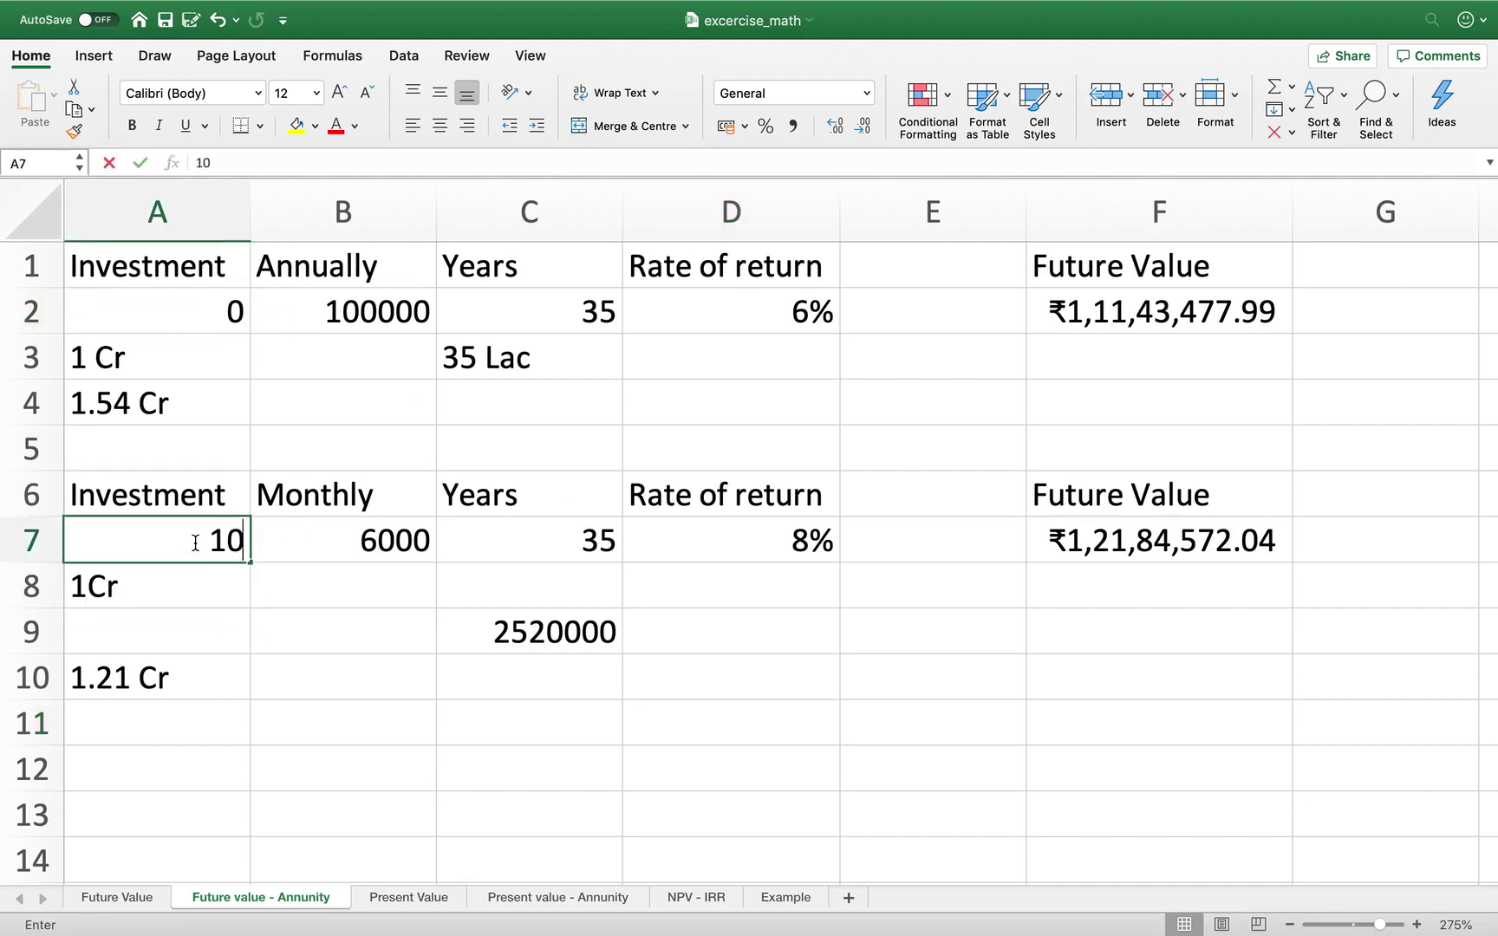
type("0")
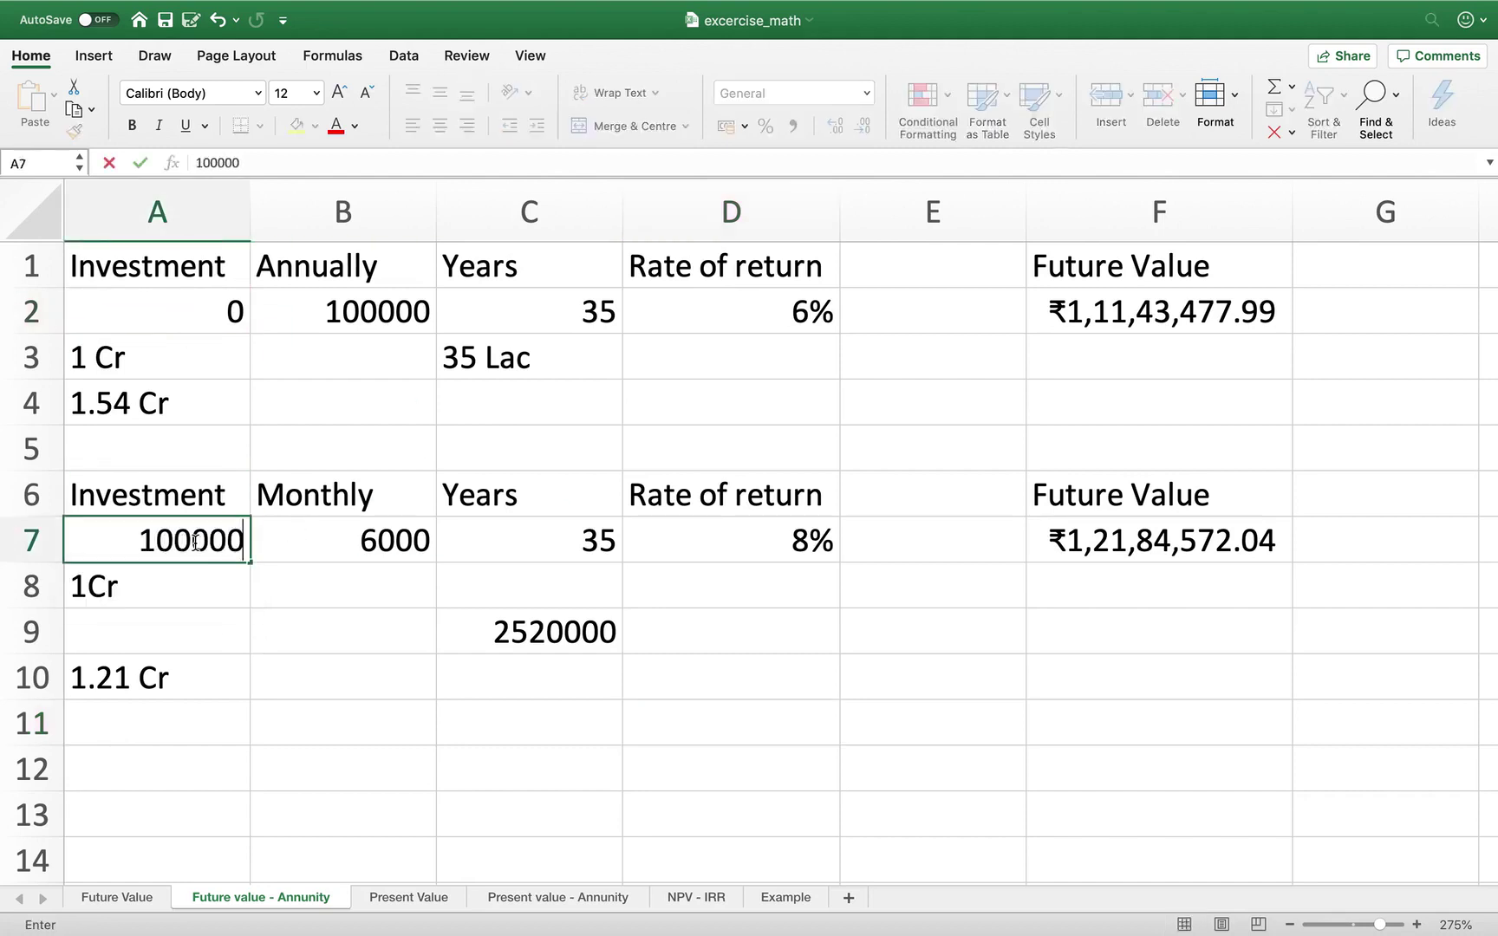
left_click(340, 679)
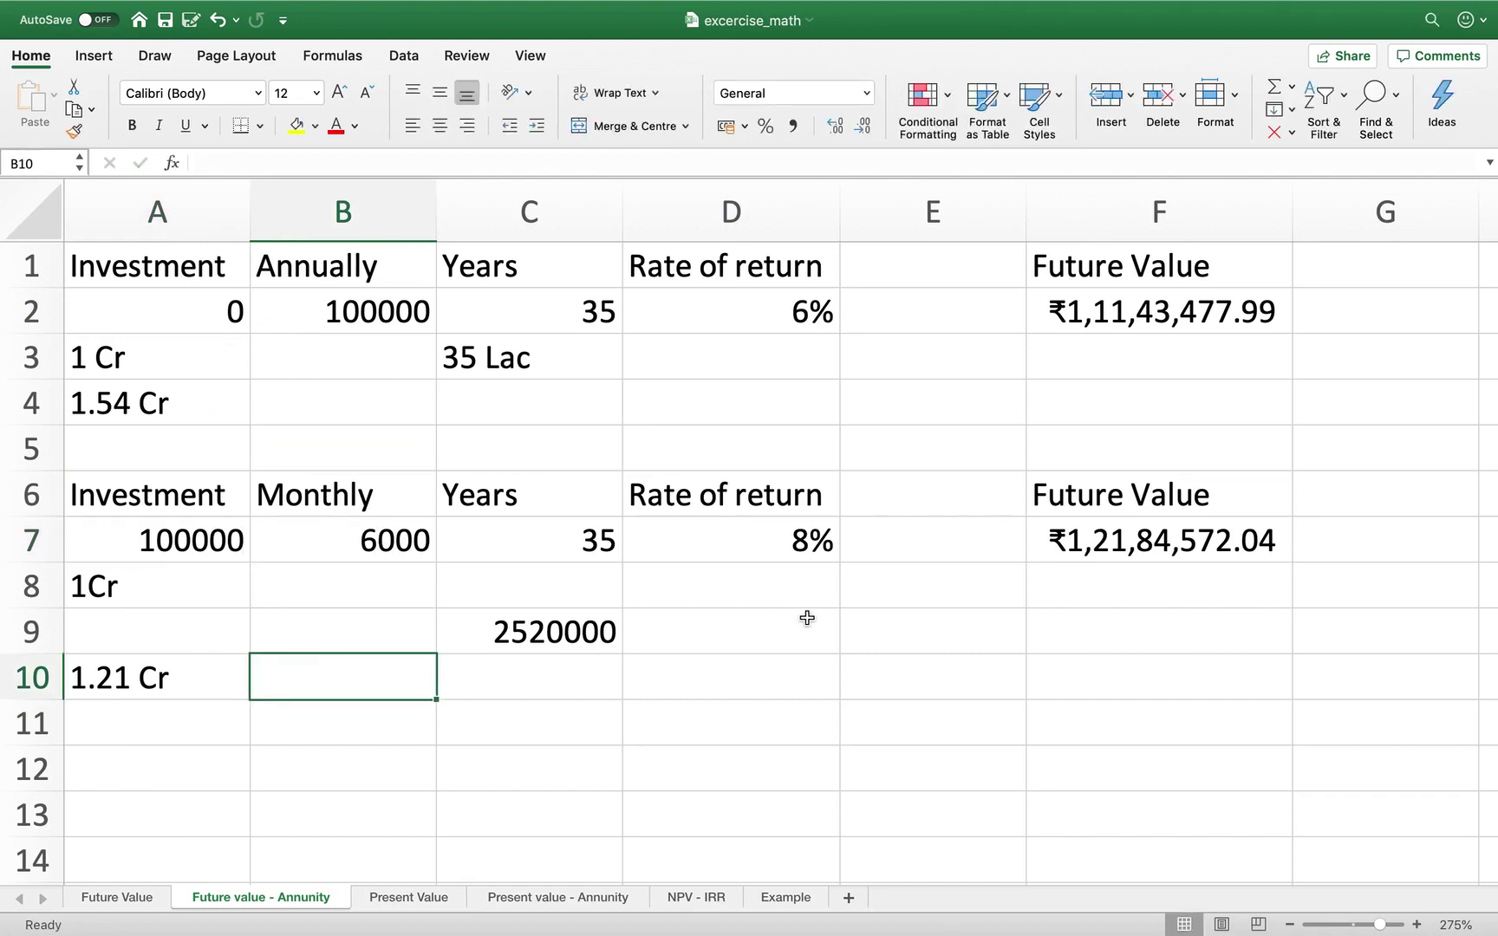
- Start an FV formula in F9 for the combined plan, using D7/12 as the rate and C7*12 as the number of periods
left_click(1144, 632)
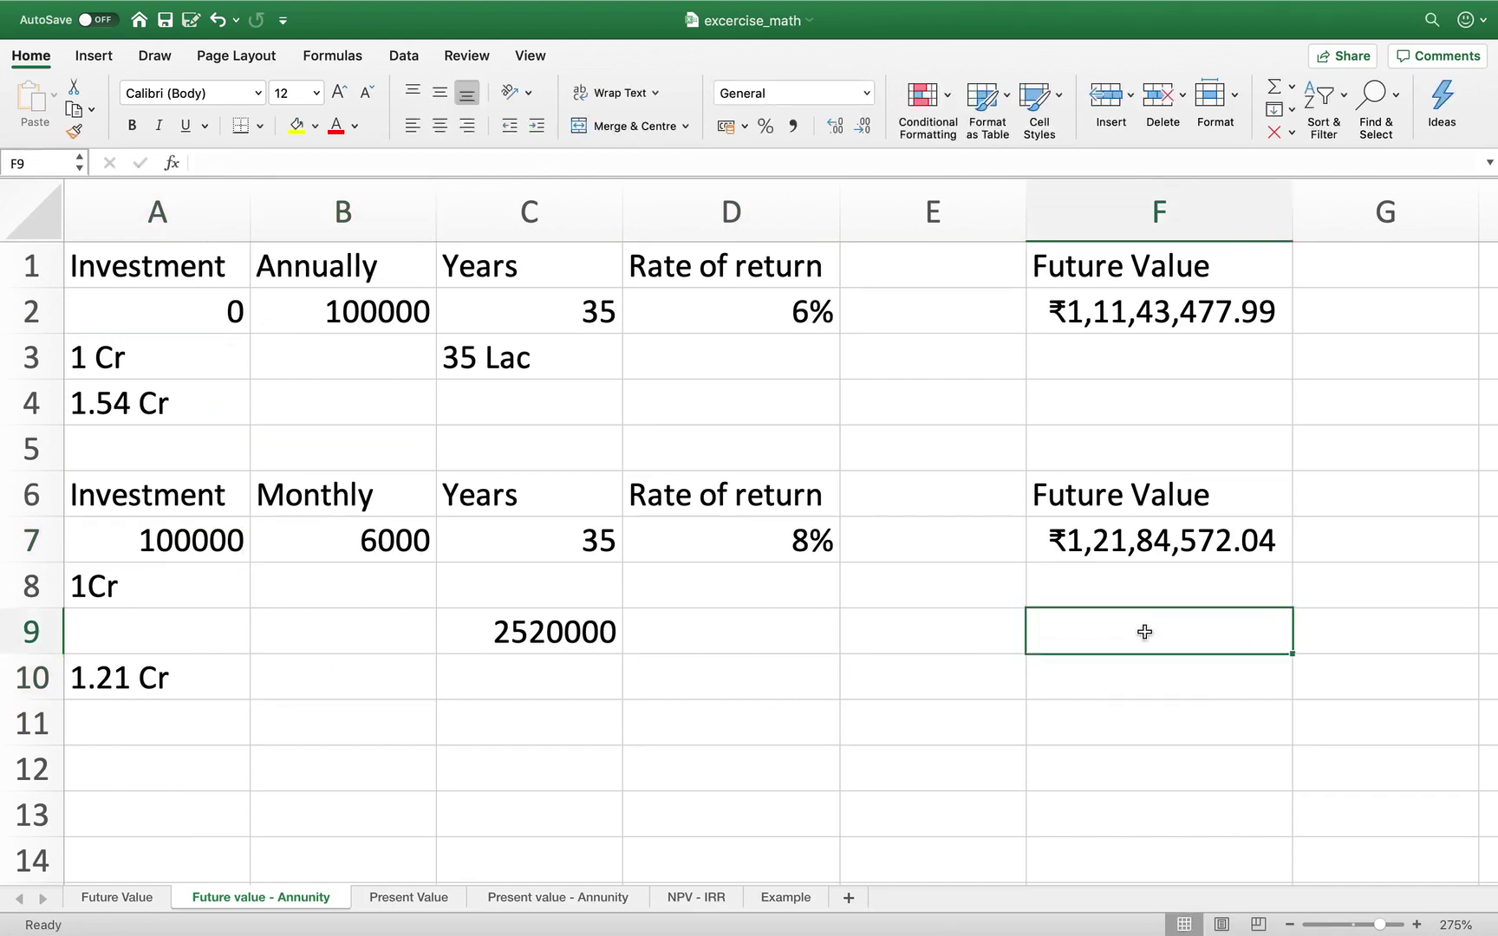
type("=fbv")
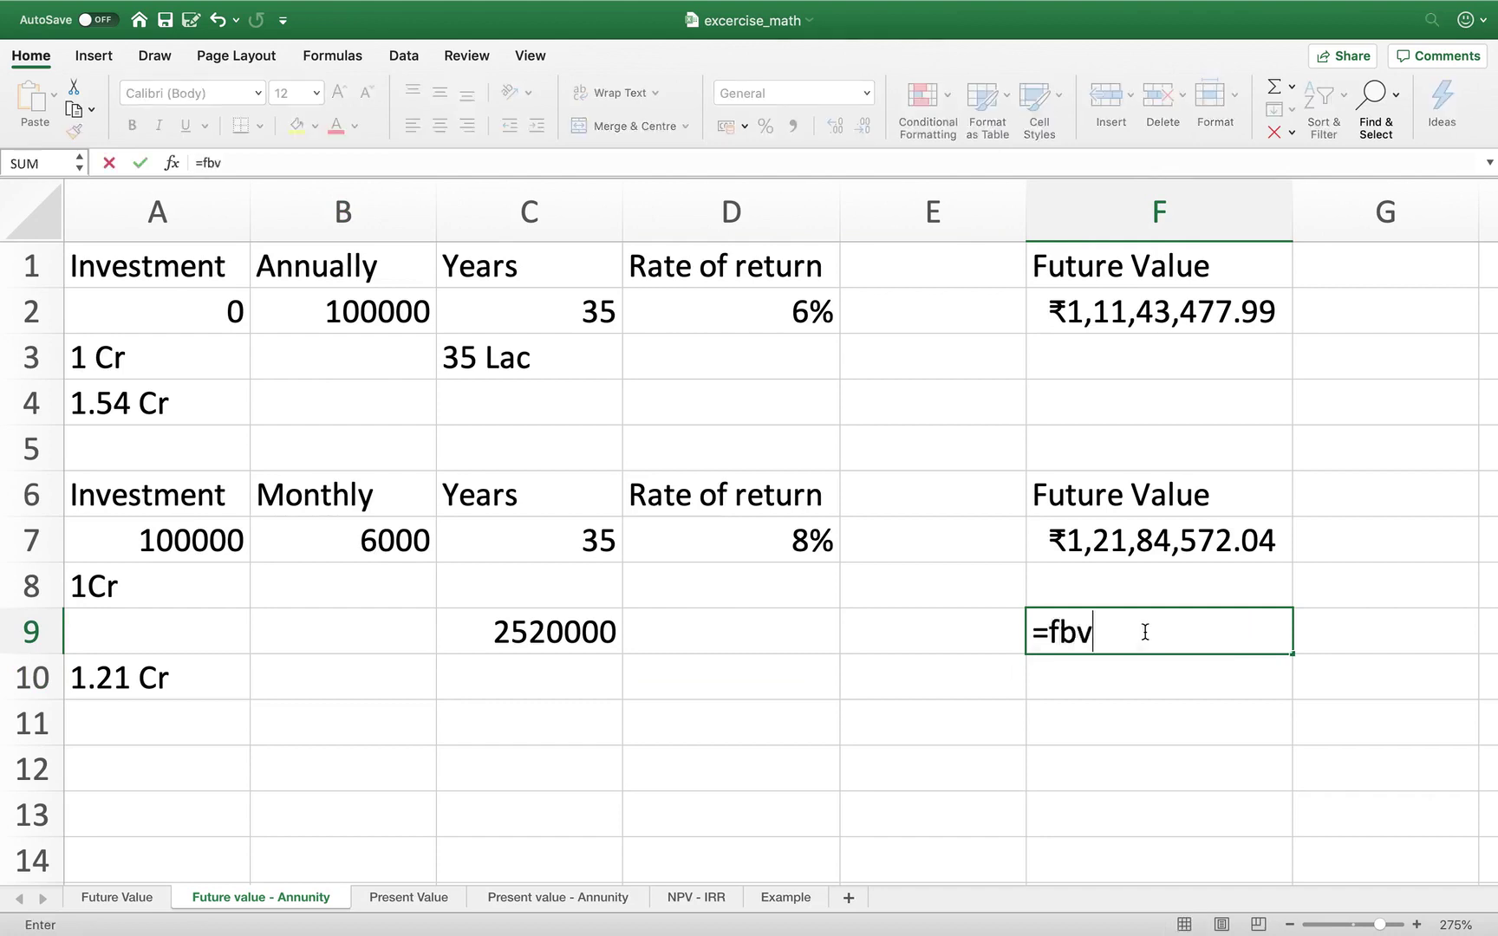
key("BackSpace")
key("BackSpace")
type("v")
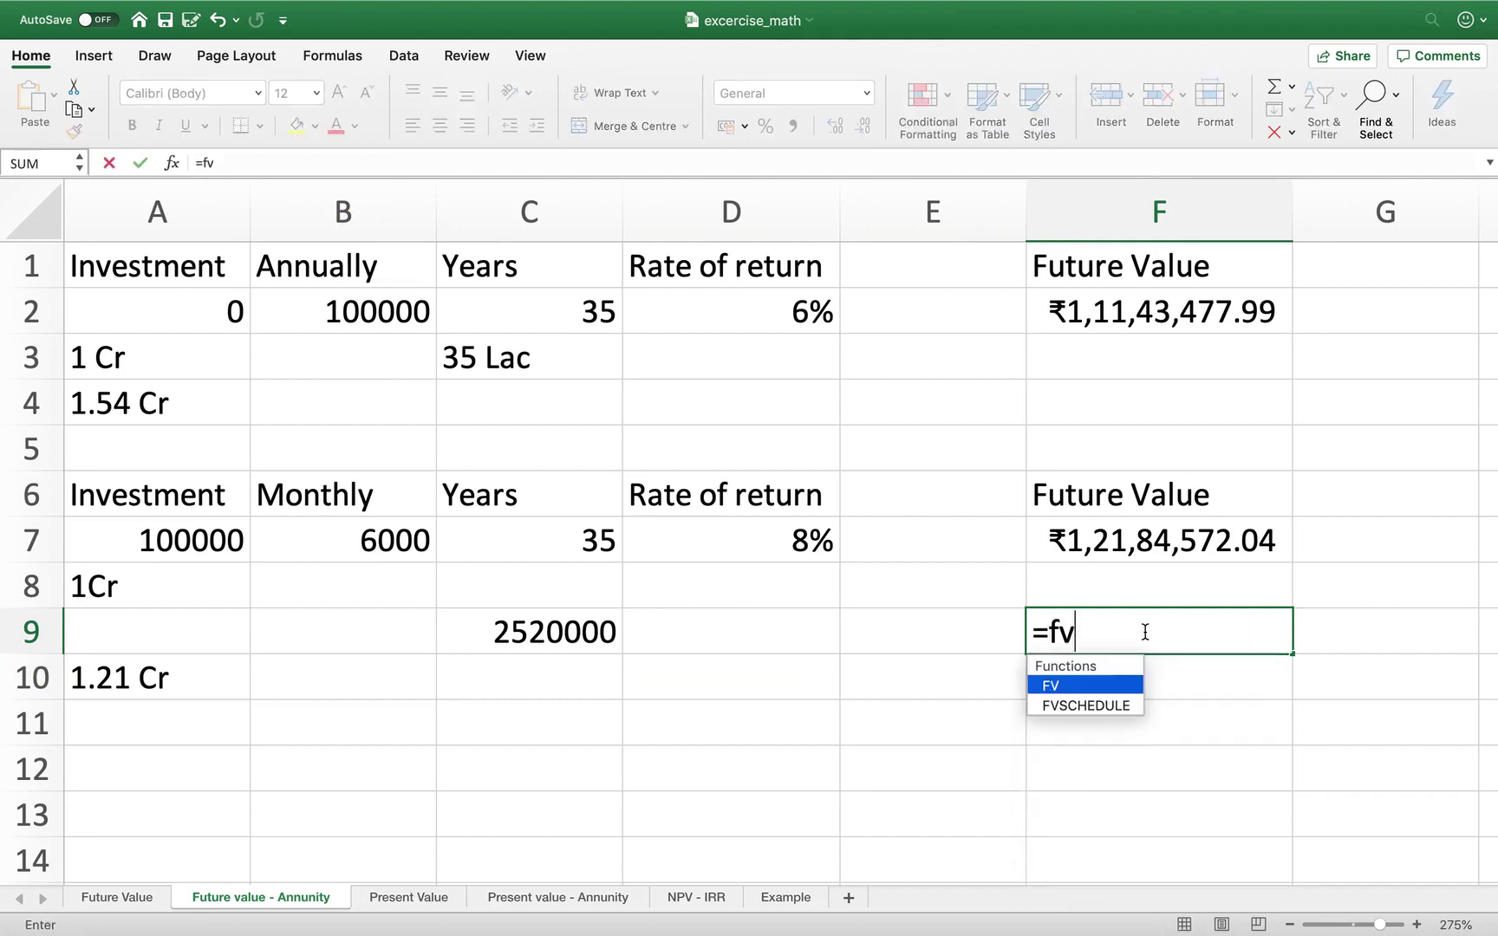
double_click(1106, 686)
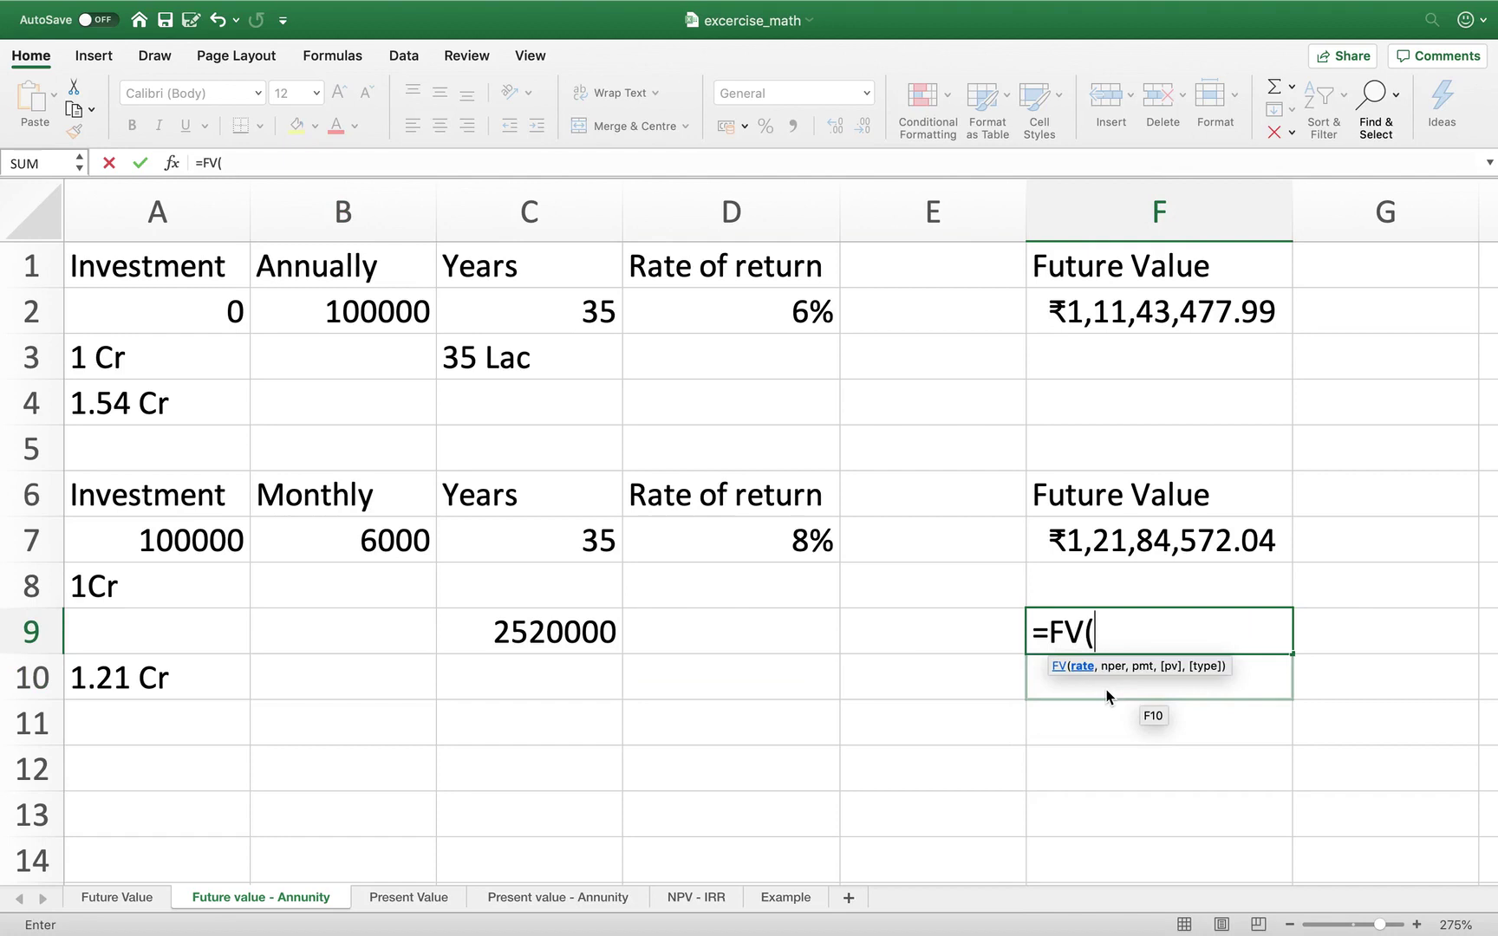
left_click(817, 544)
type("/")
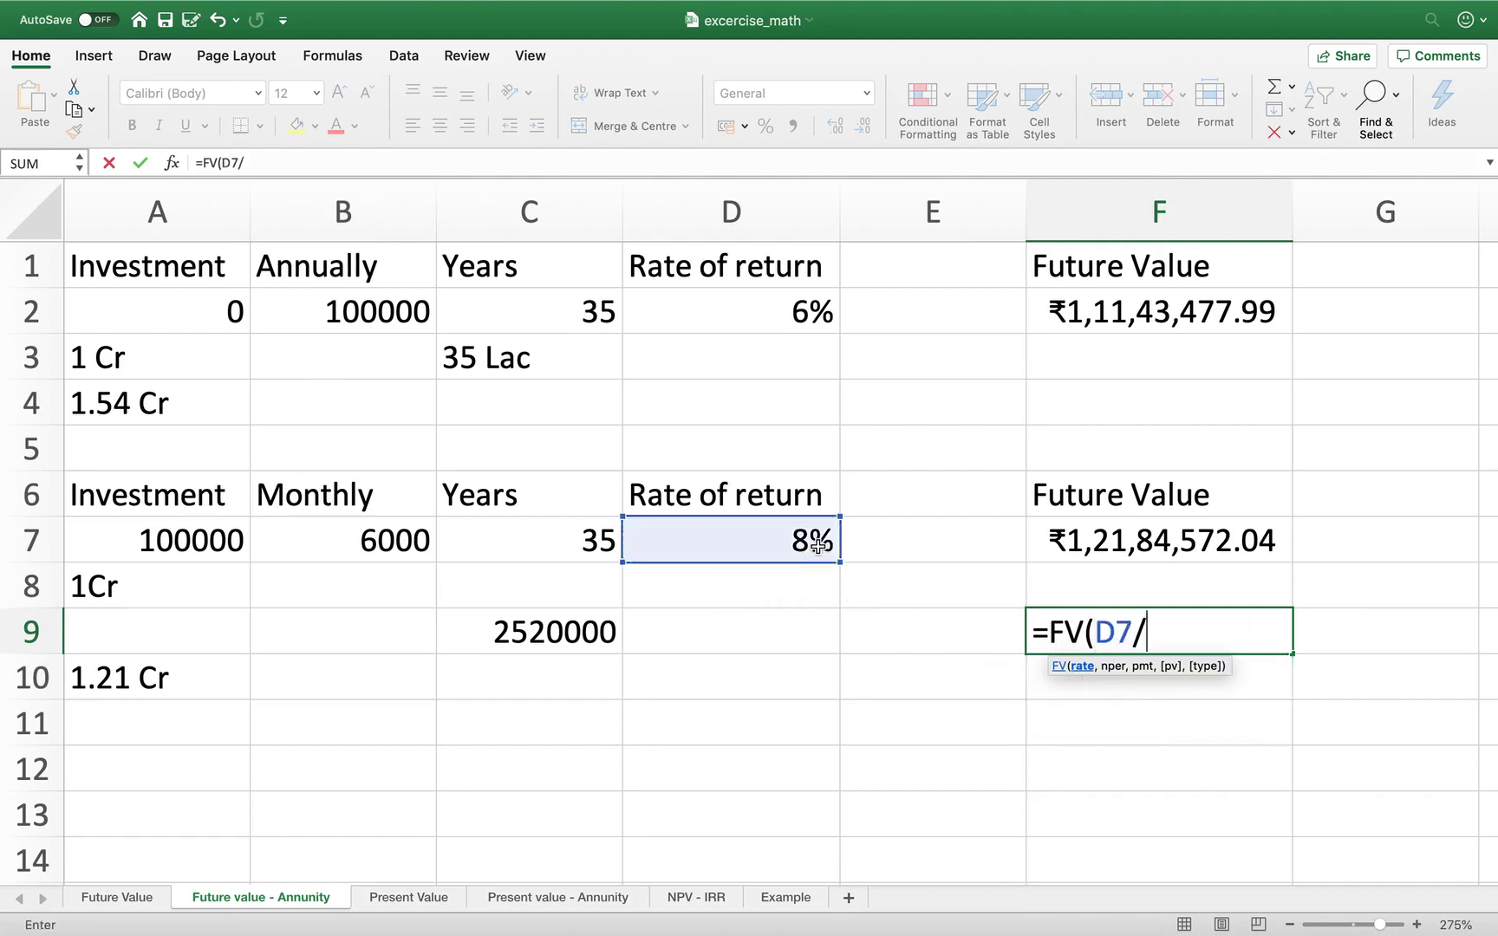
type("12,")
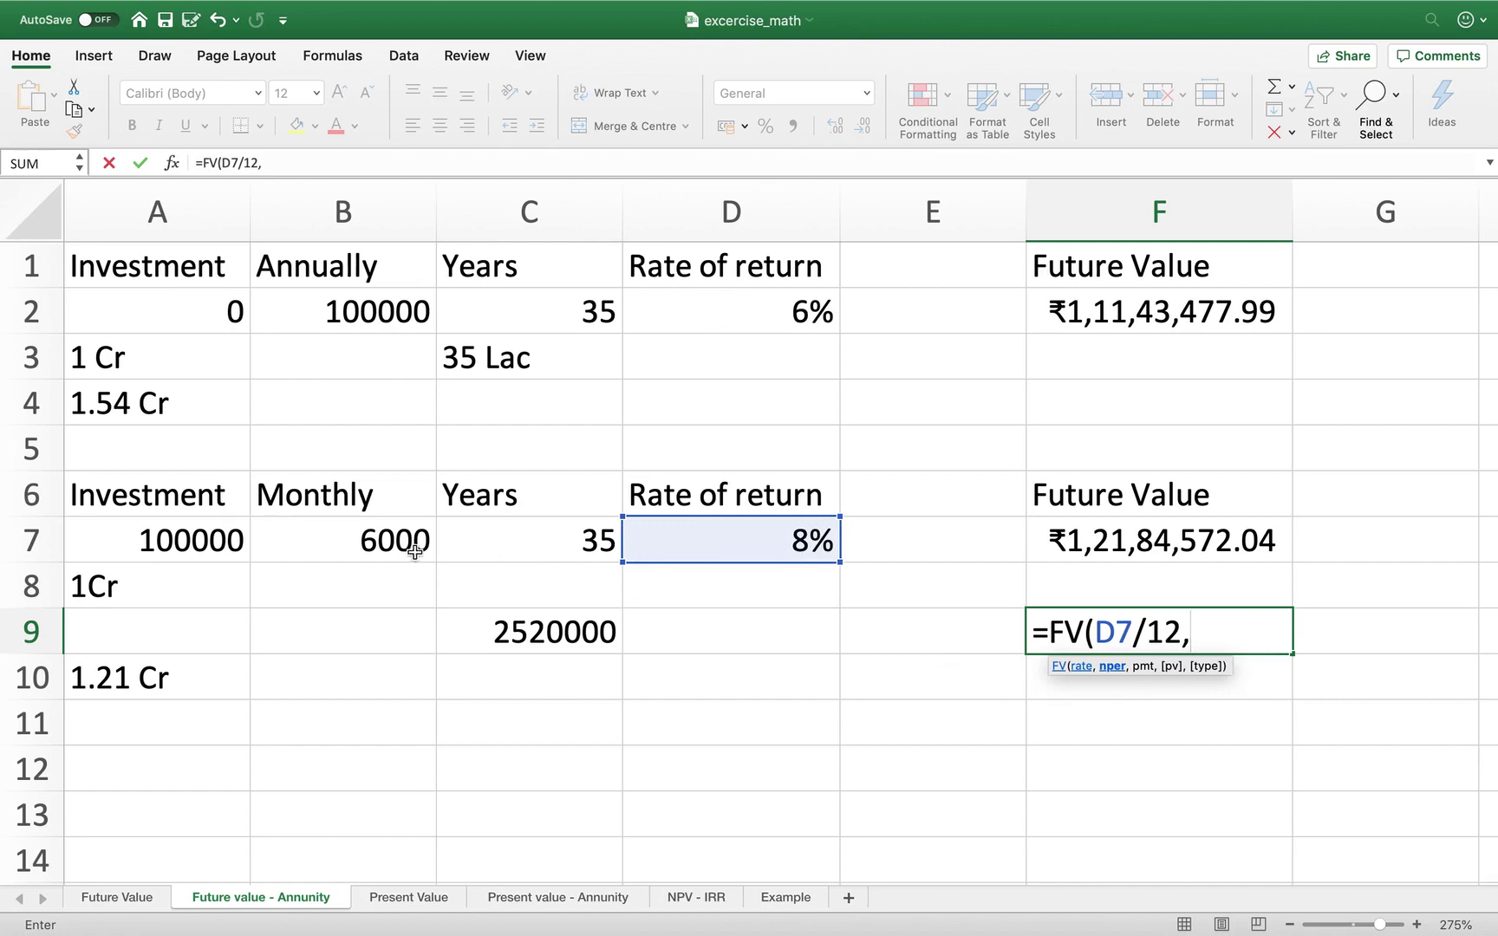
left_click(541, 543)
type("&")
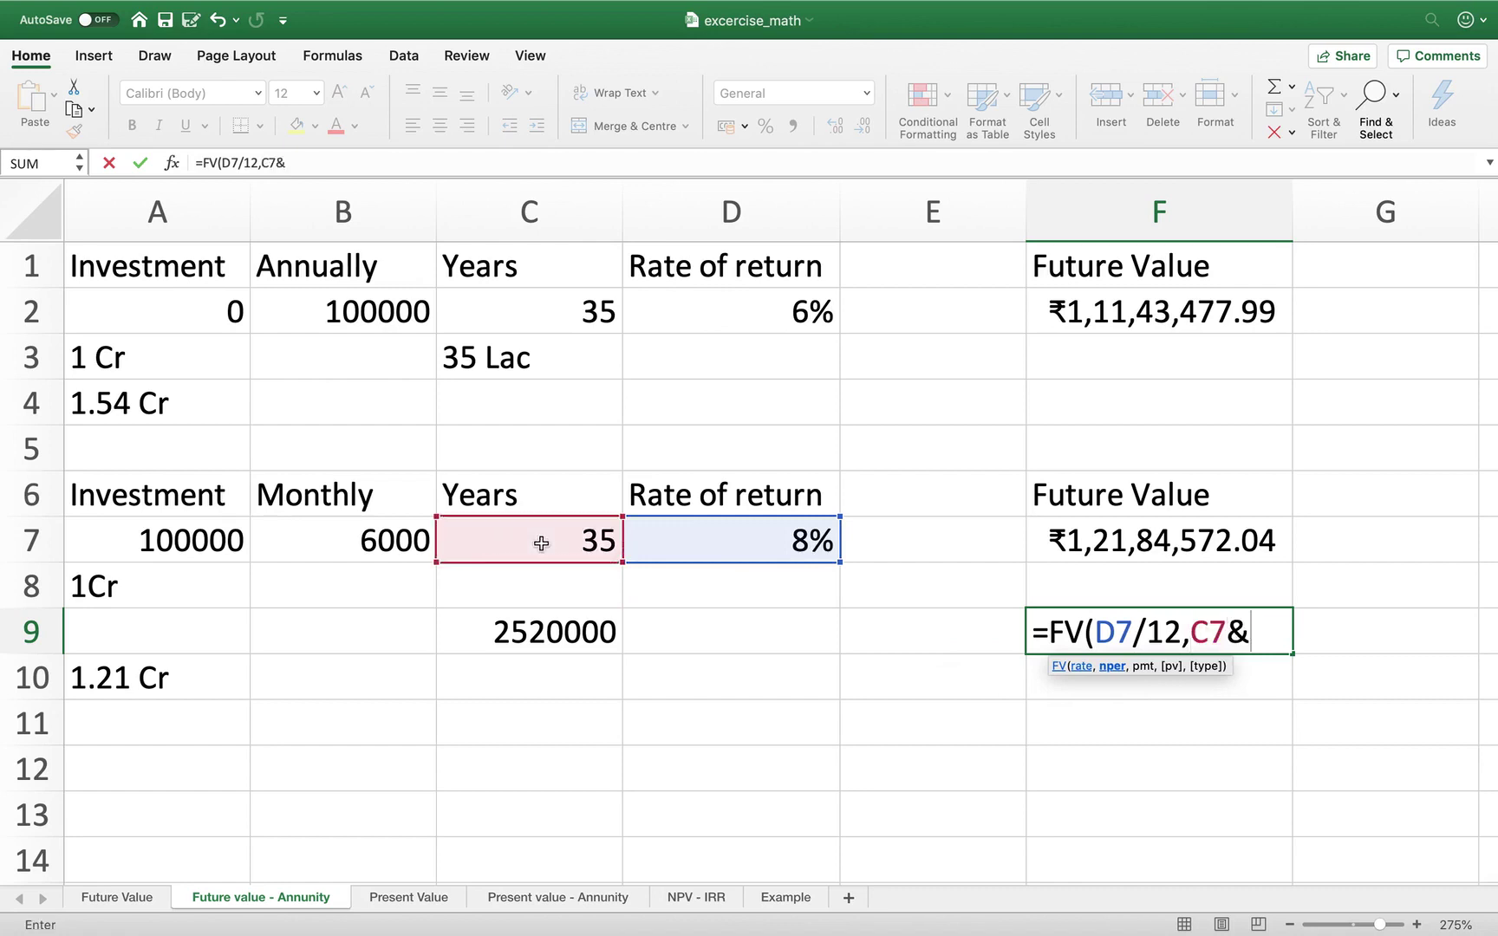
key("BackSpace")
type("*12")
type(",")
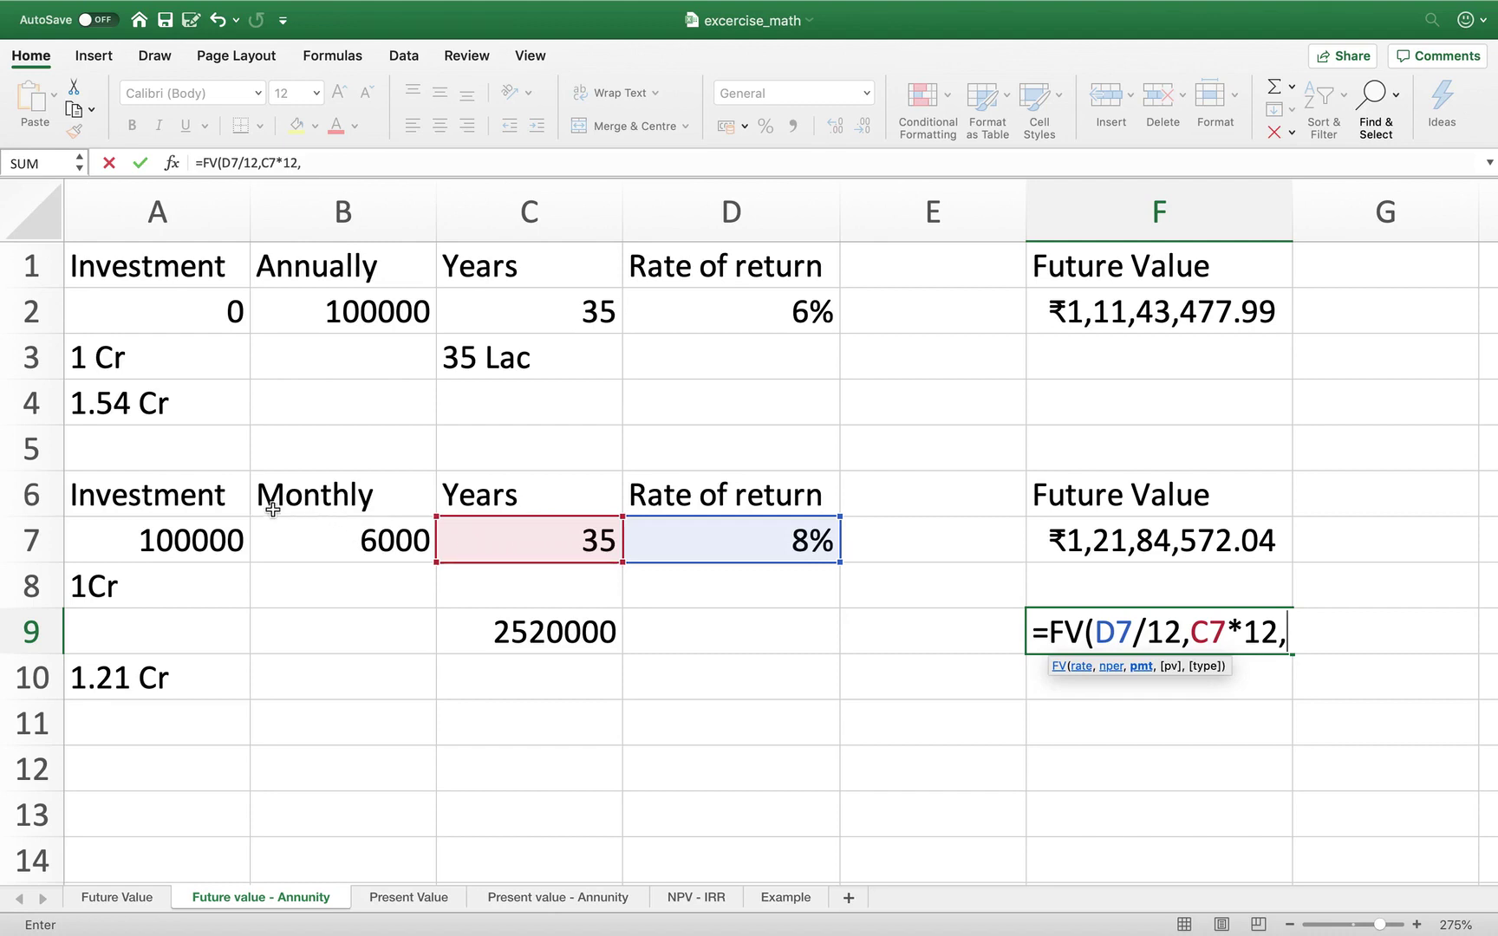
- Complete the FV formula in F9 with -B7 as the payment and -A7 as the present value
left_click(327, 542)
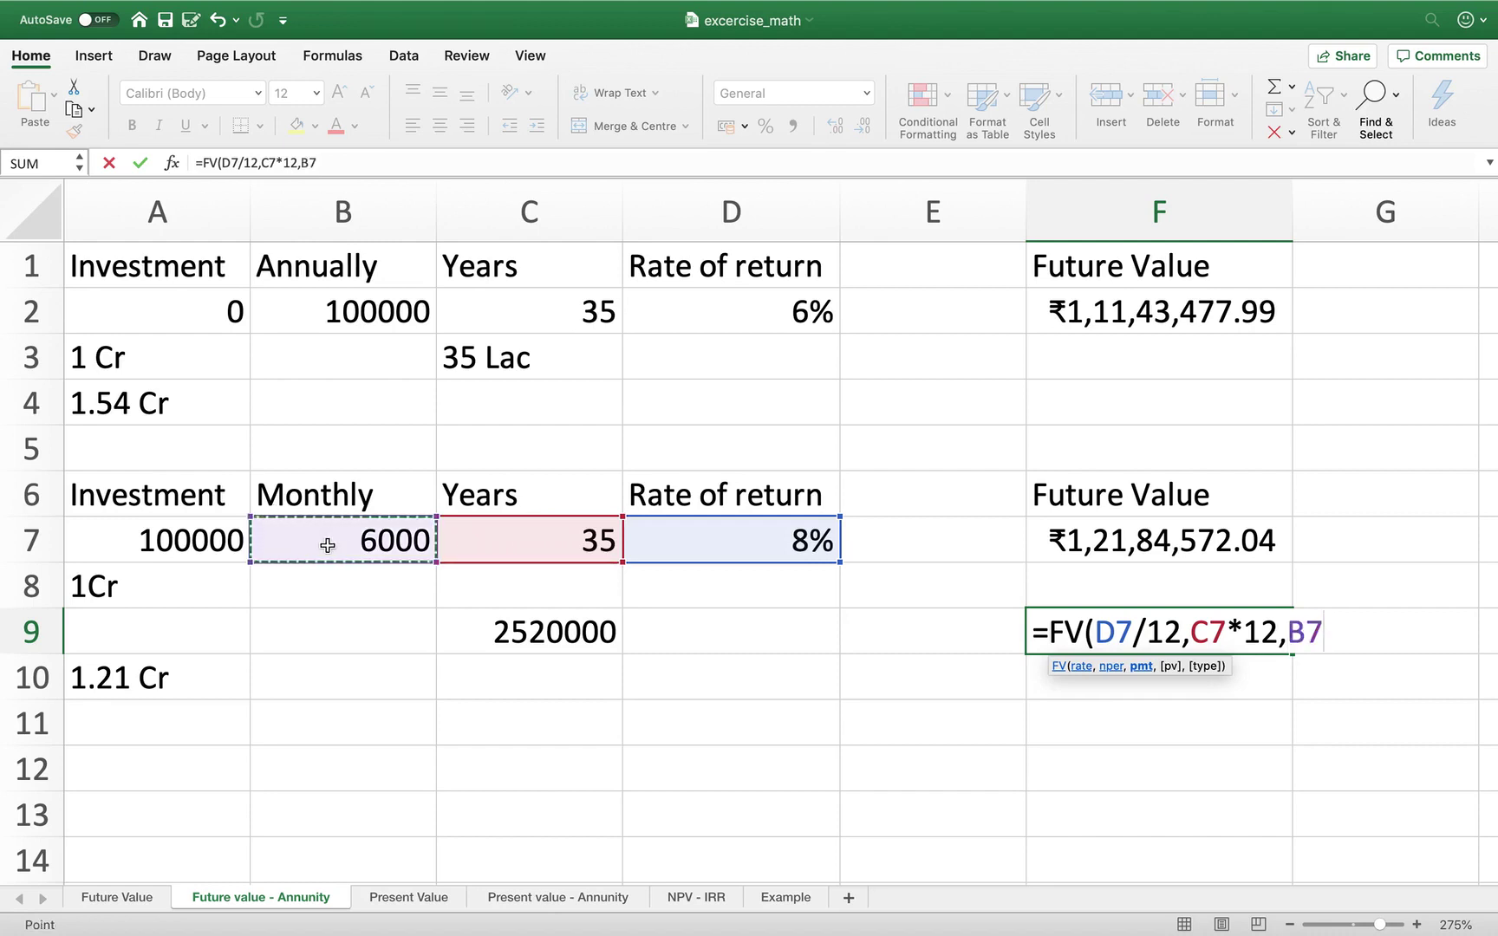
type(",")
key("BackSpace")
key("BackSpace")
key("BackSpace")
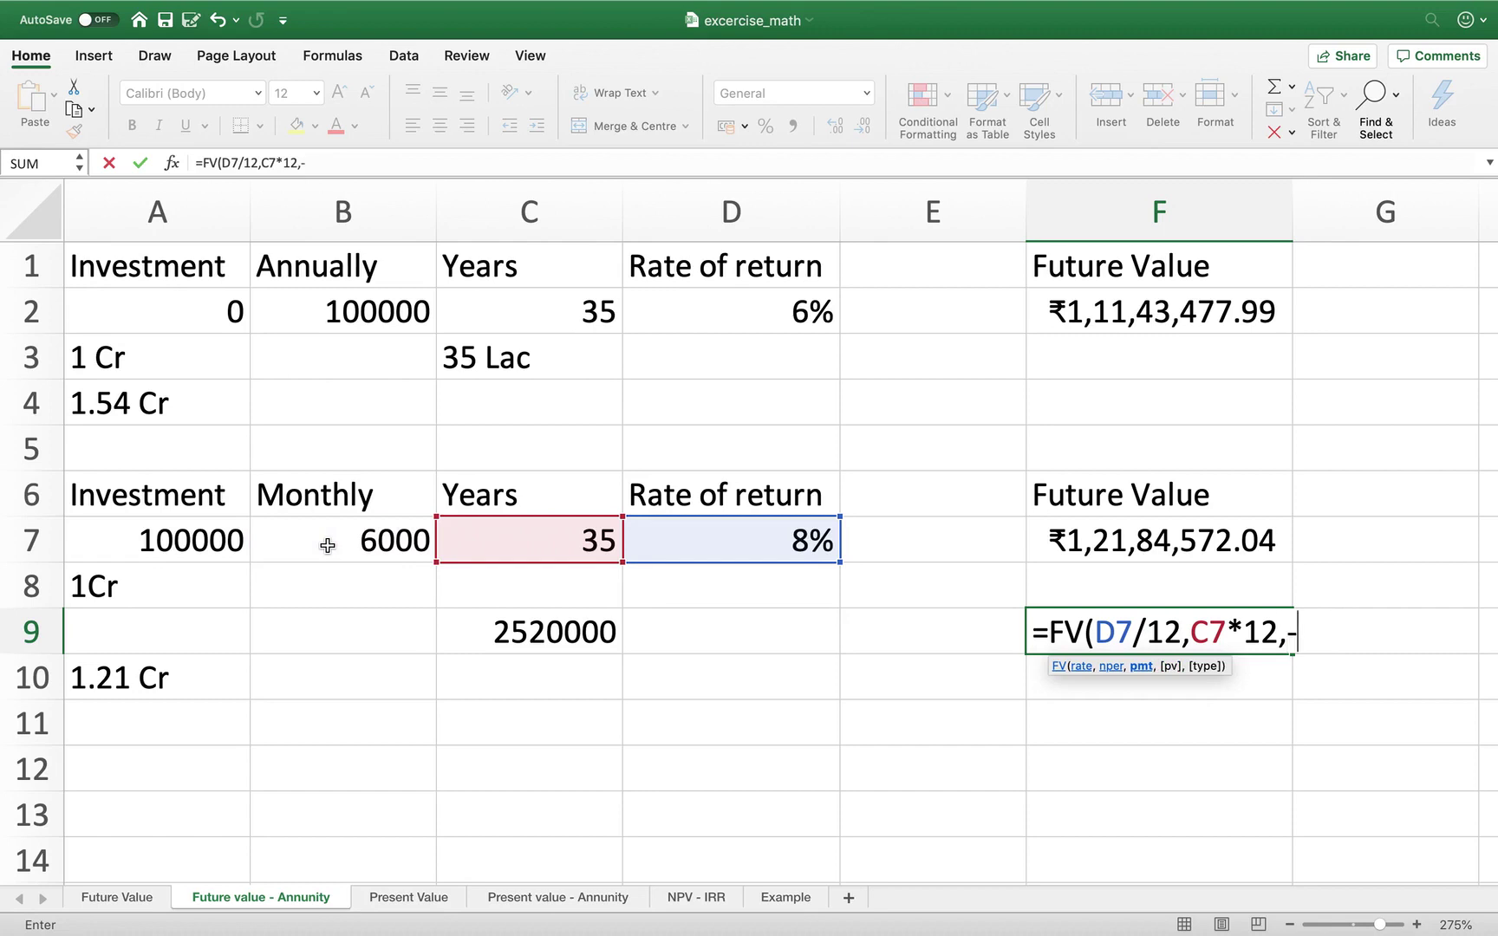
left_click(395, 535)
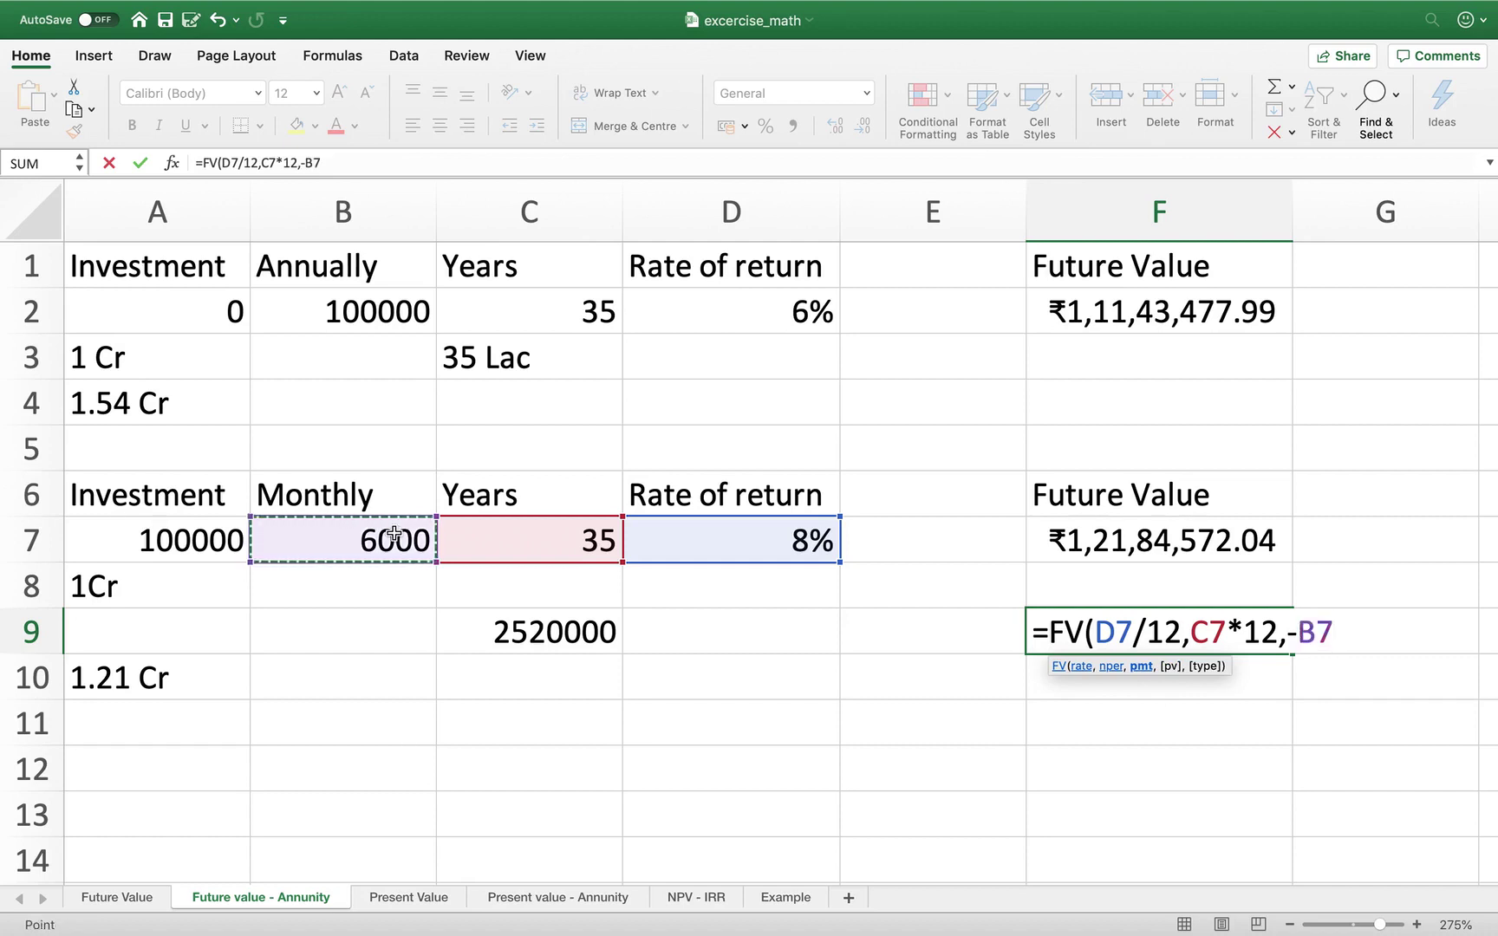
type(",")
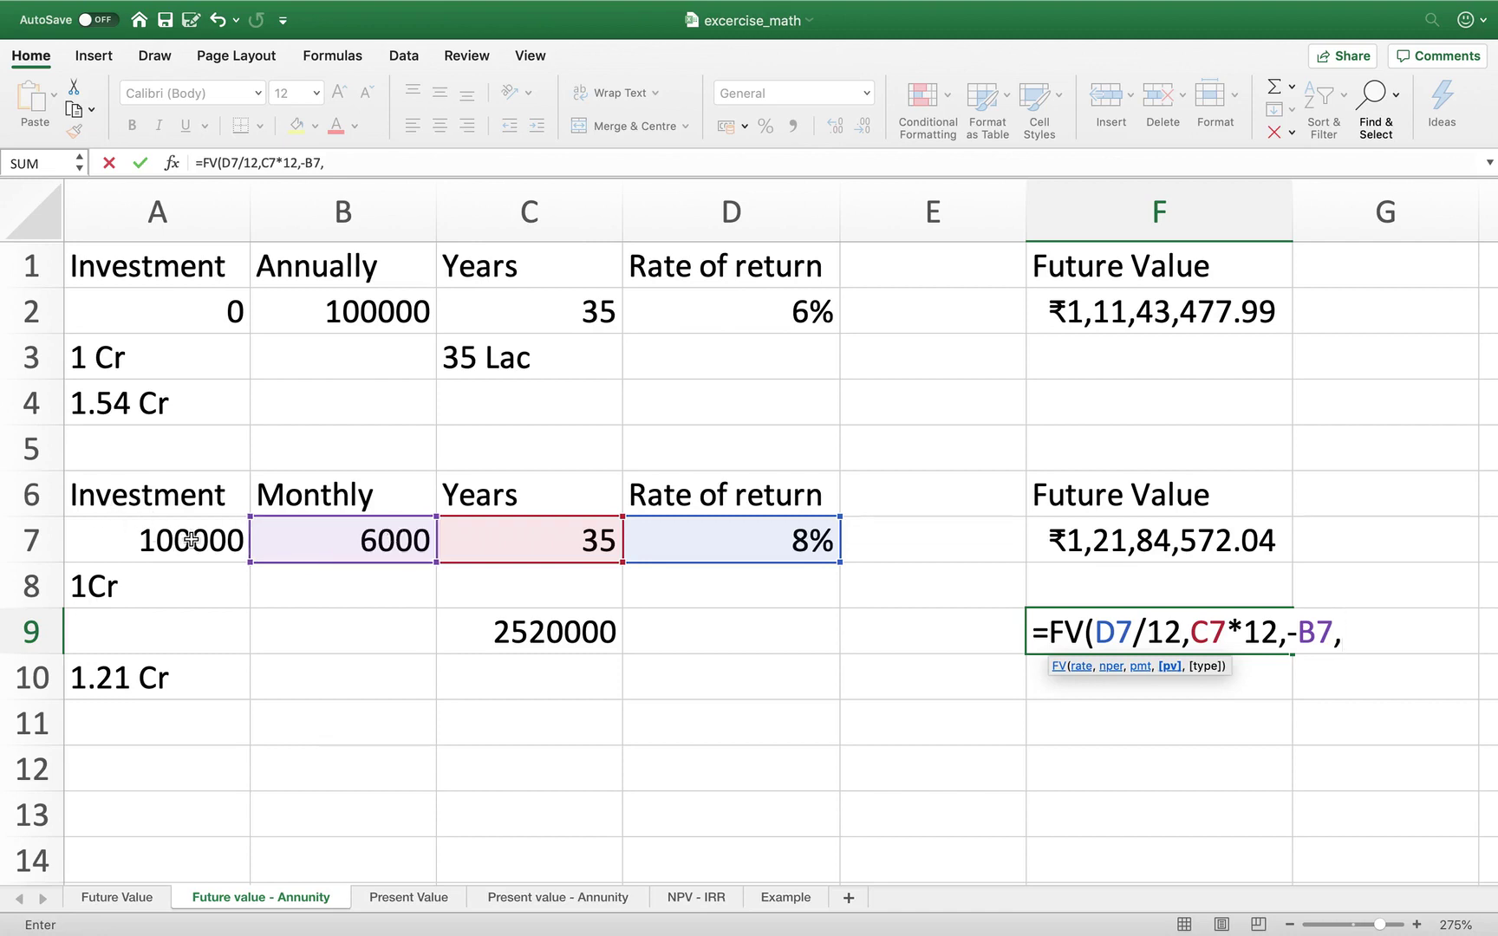
type("-")
left_click(124, 542)
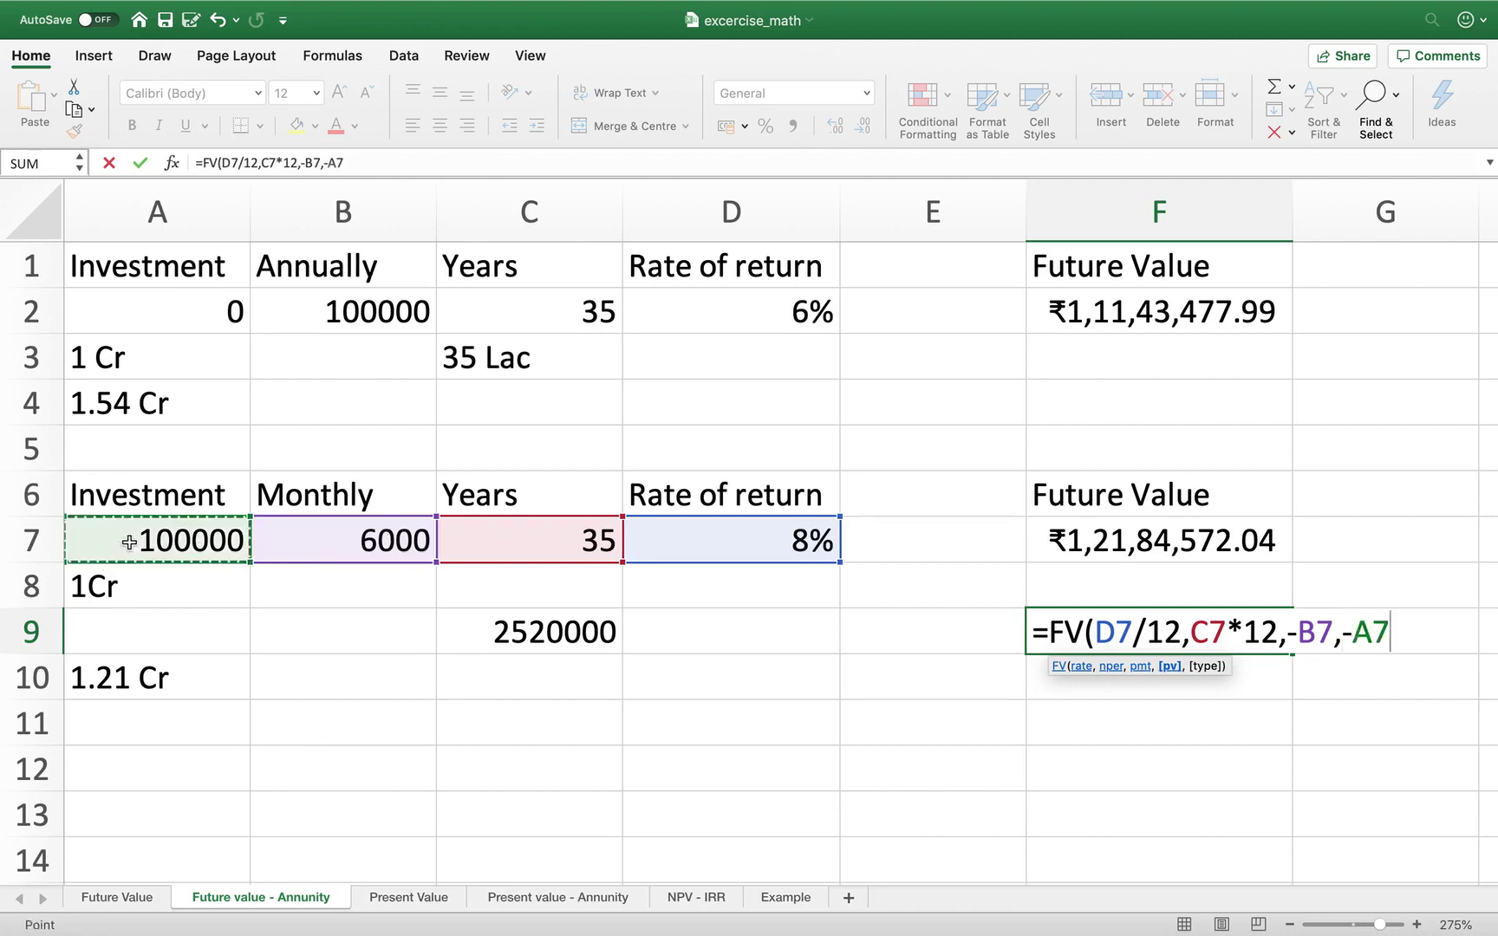
type(")")
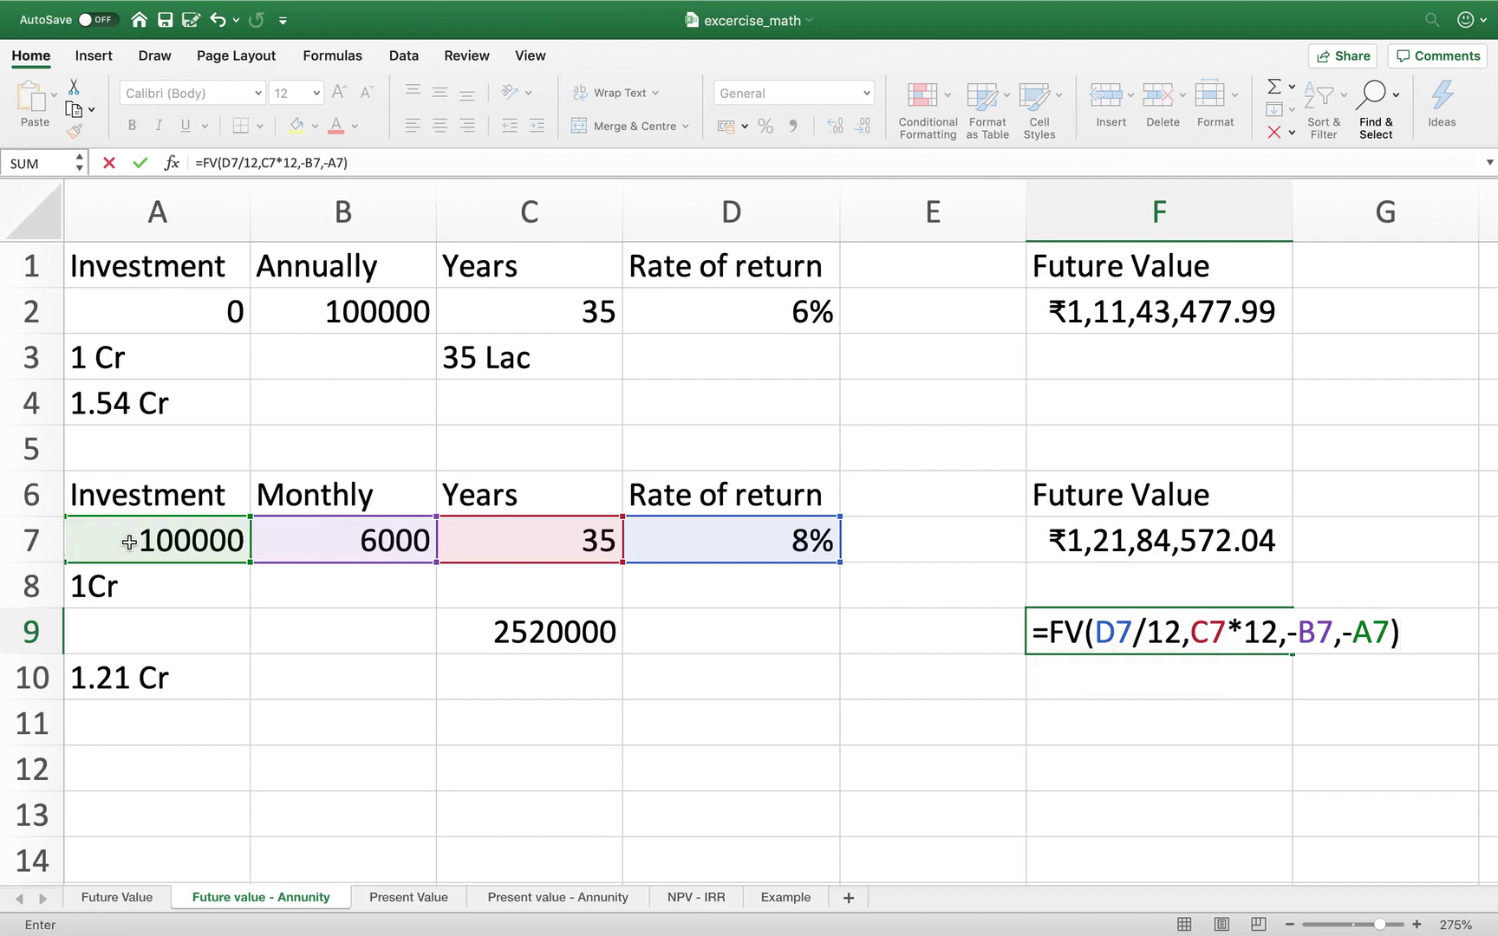
key("Return")
key("Up")
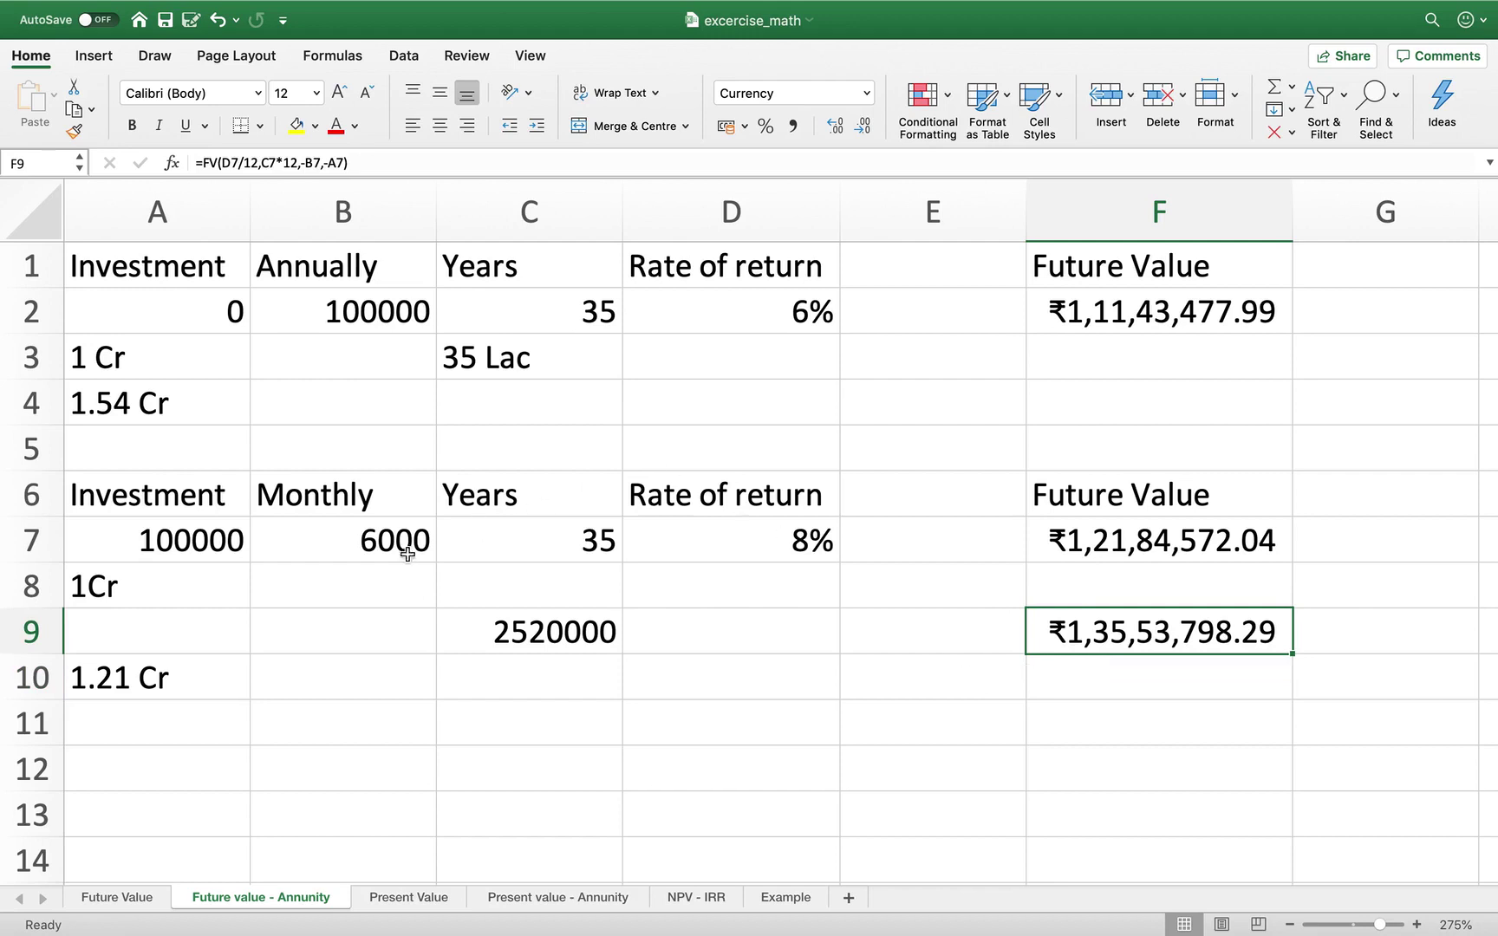
left_click(201, 555)
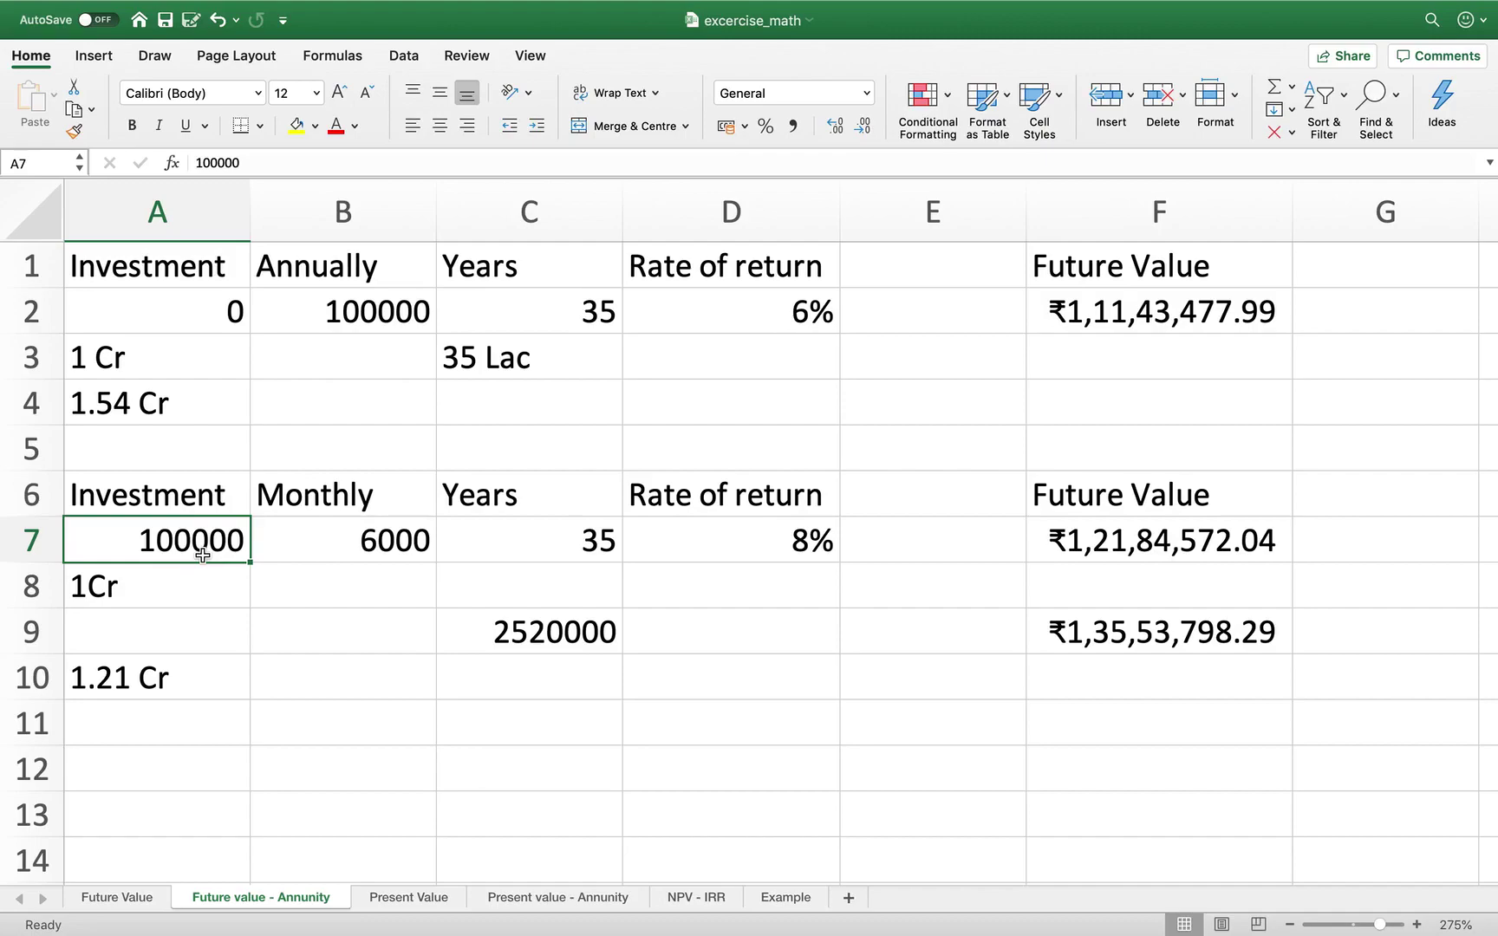
key("ctrl+Left")
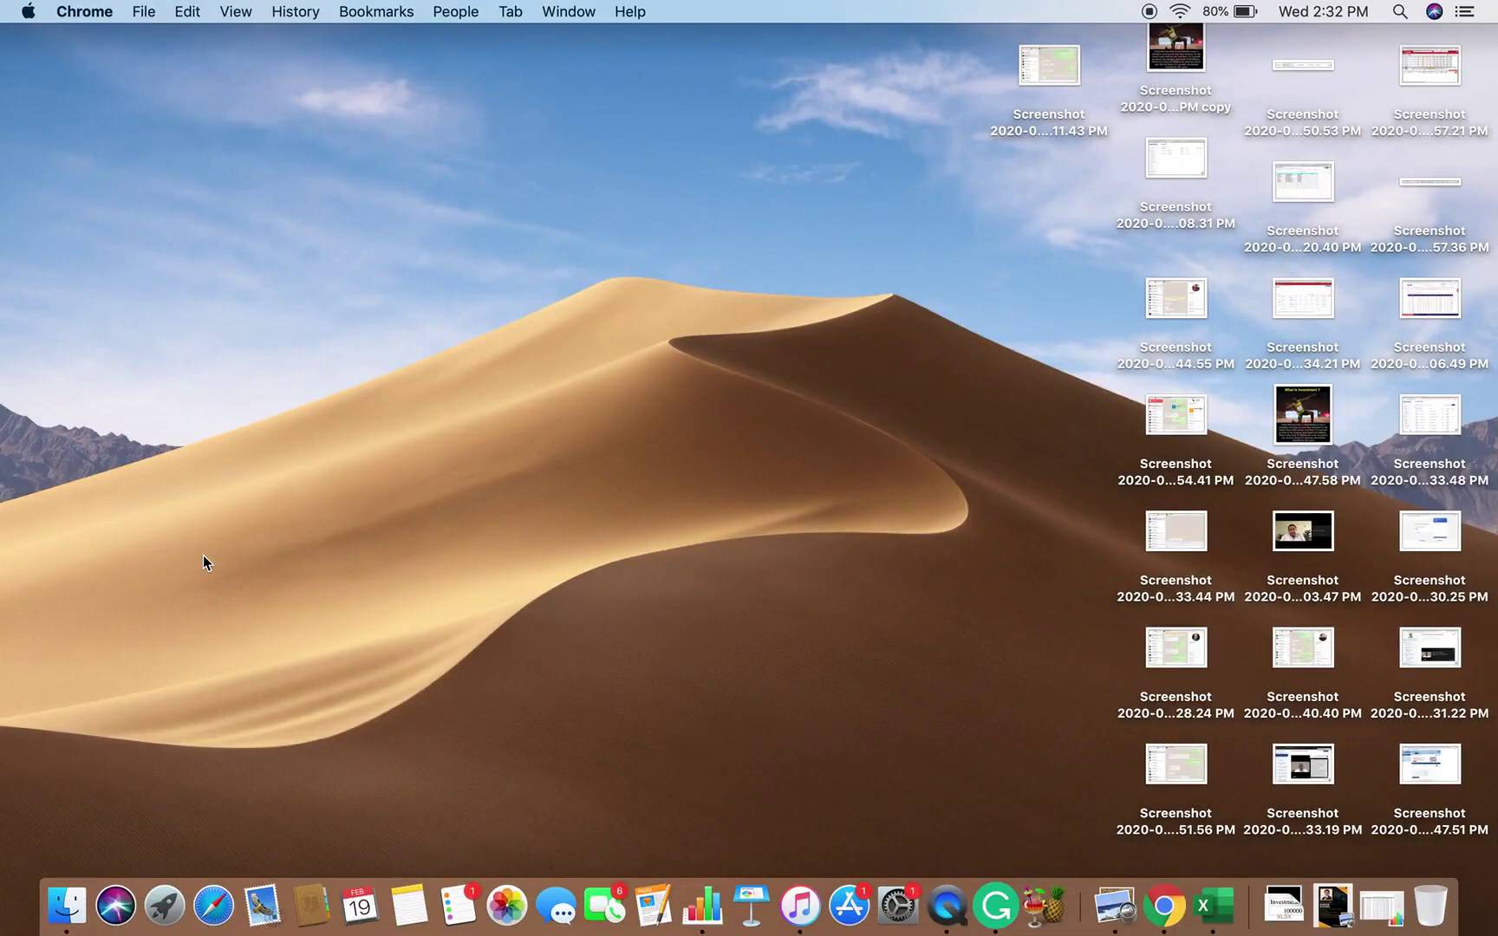
key("ctrl+Right")
key("super+Tab")
key("super+Tab")
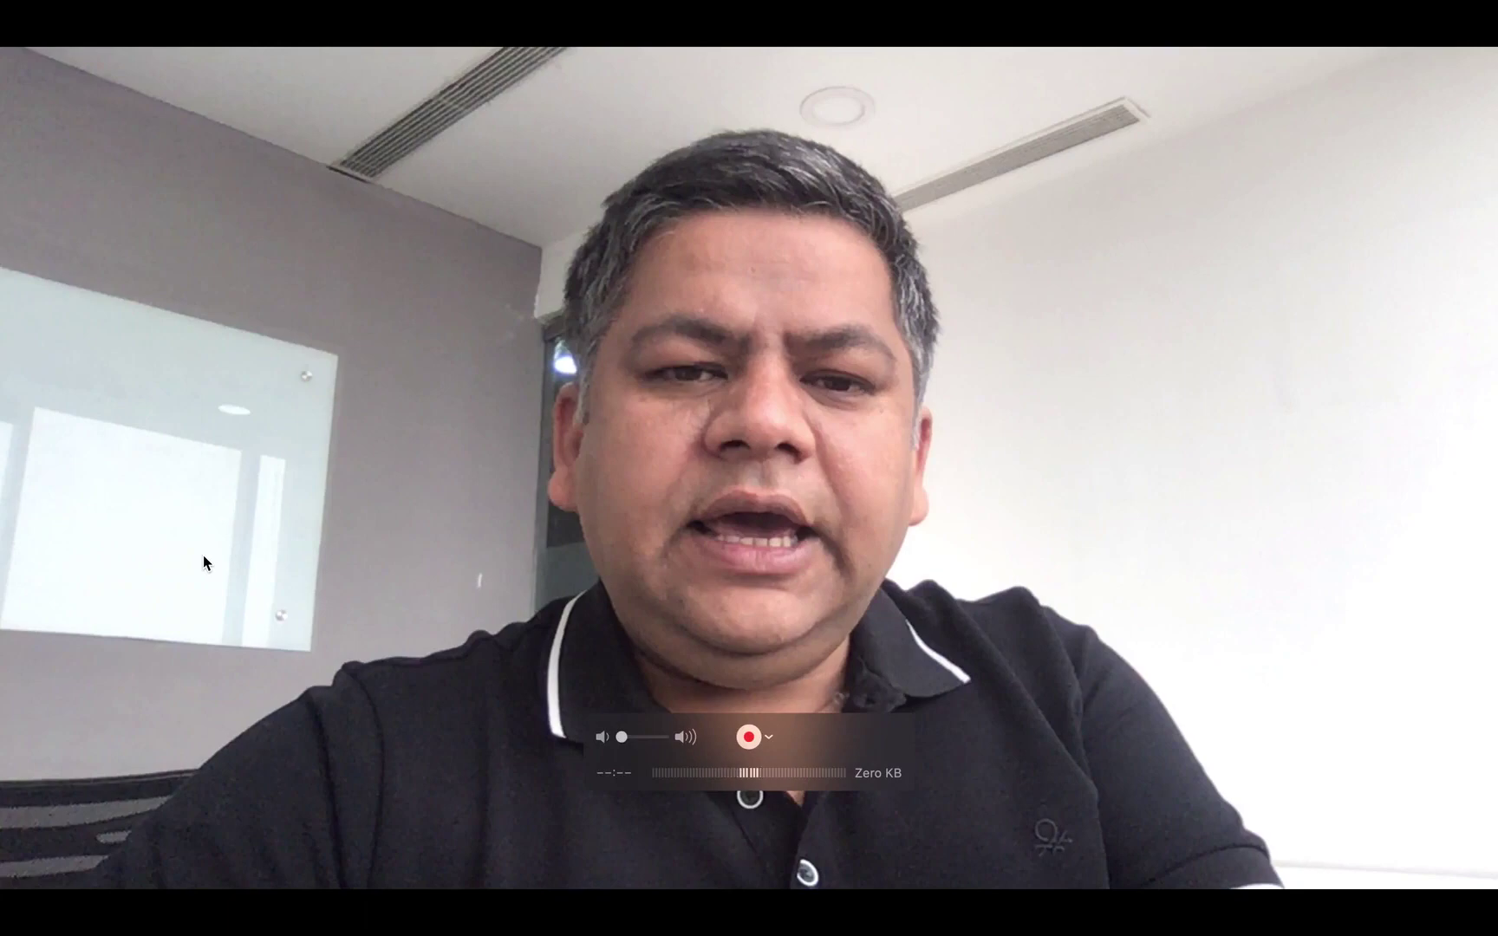
key("ctrl+Left")
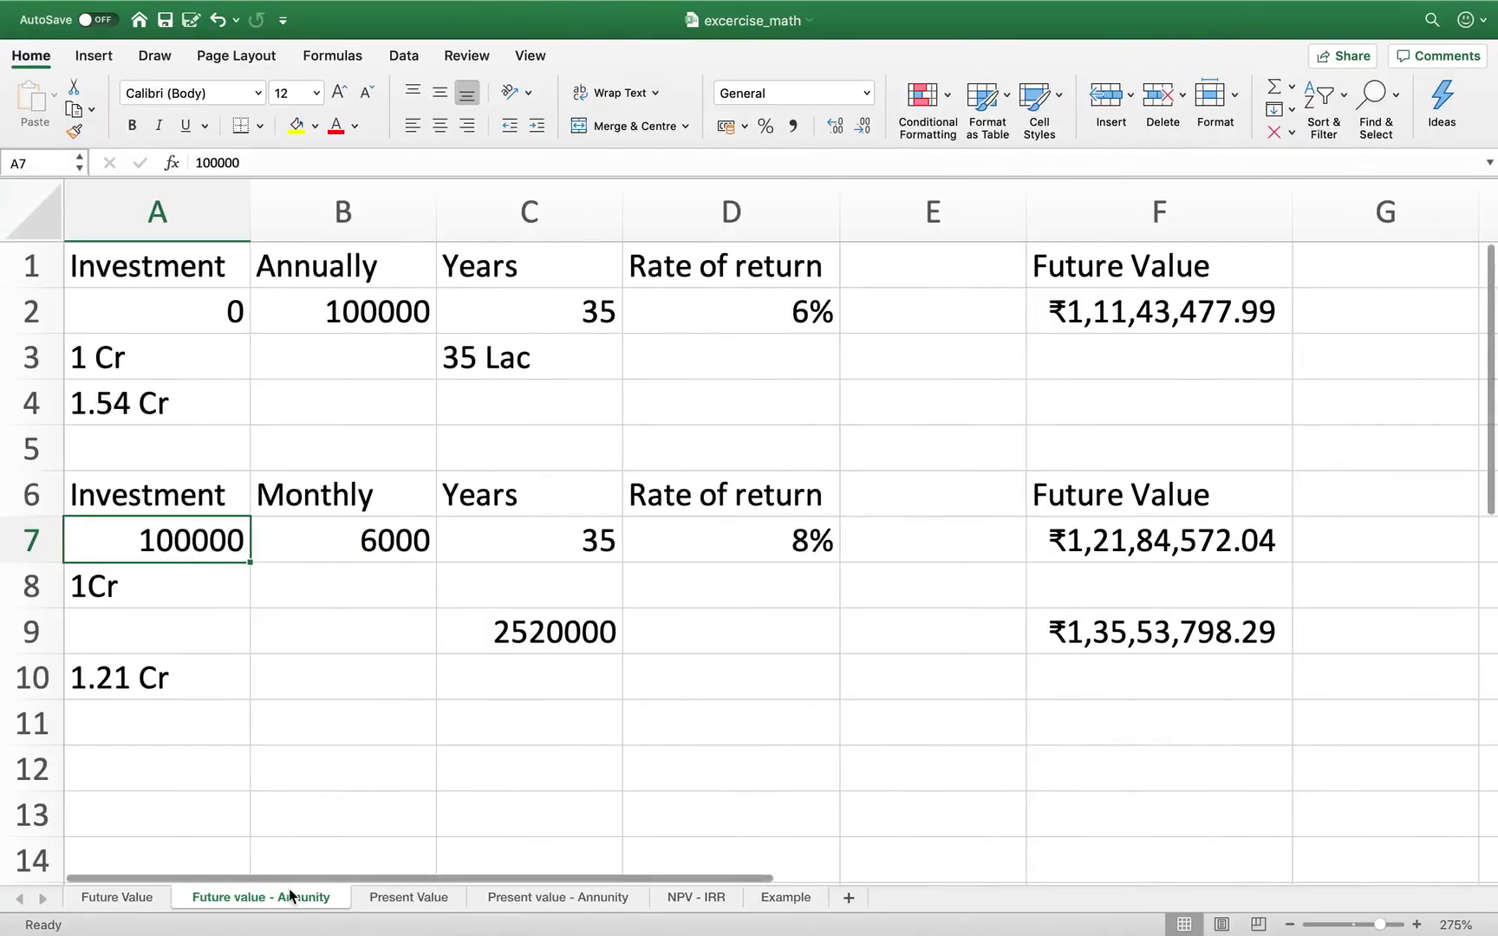
- Open the Present Value sheet and review its invested amount, expected money, number of years and rate of return
left_click(410, 900)
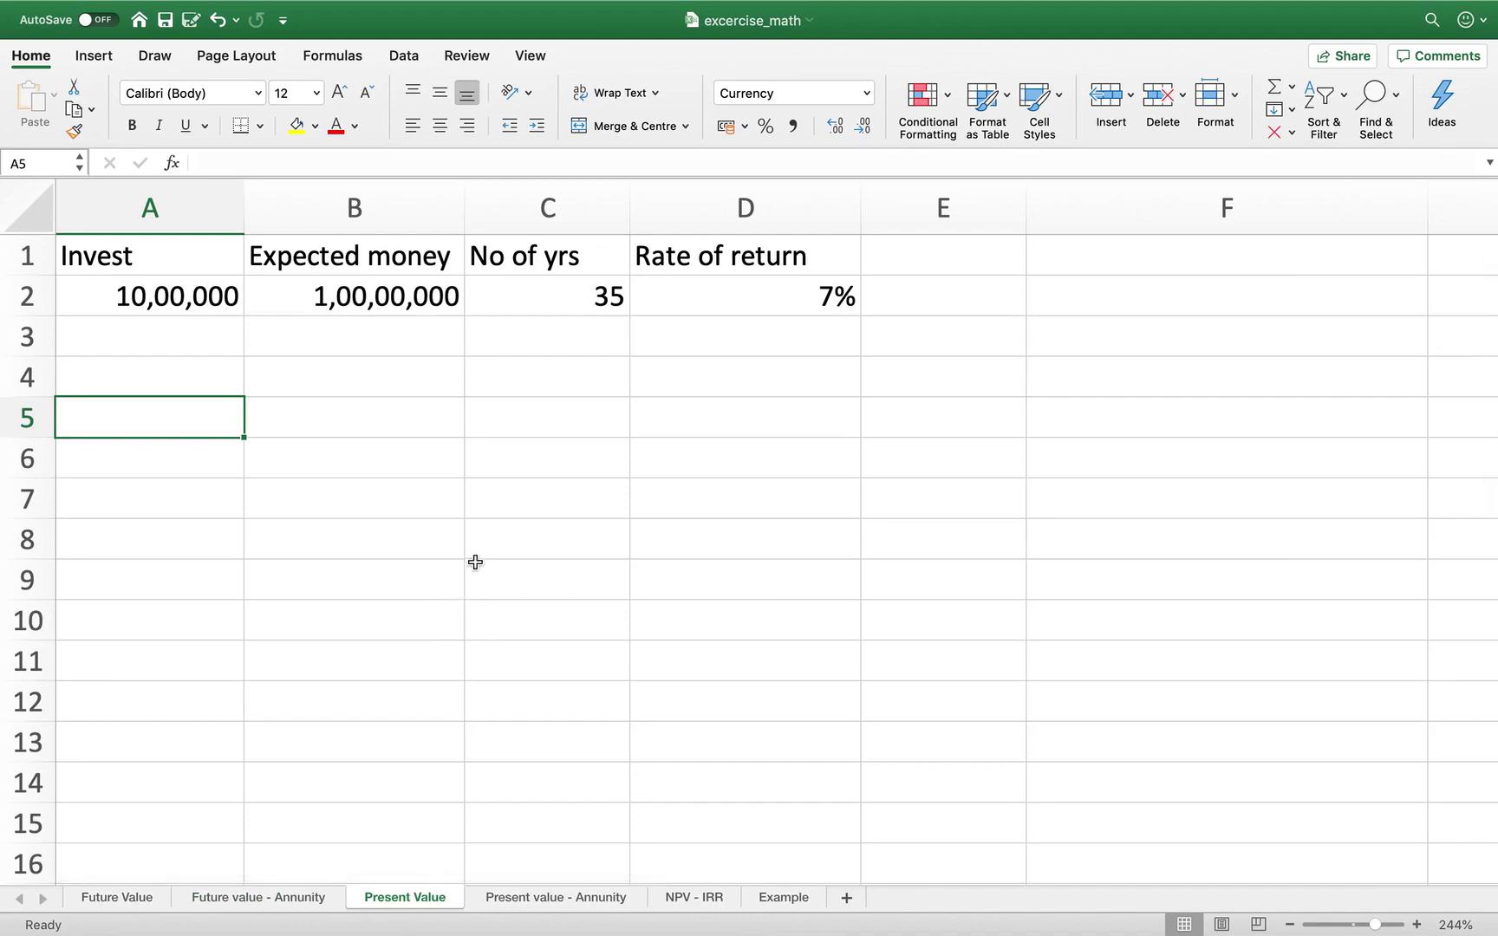
left_click(216, 305)
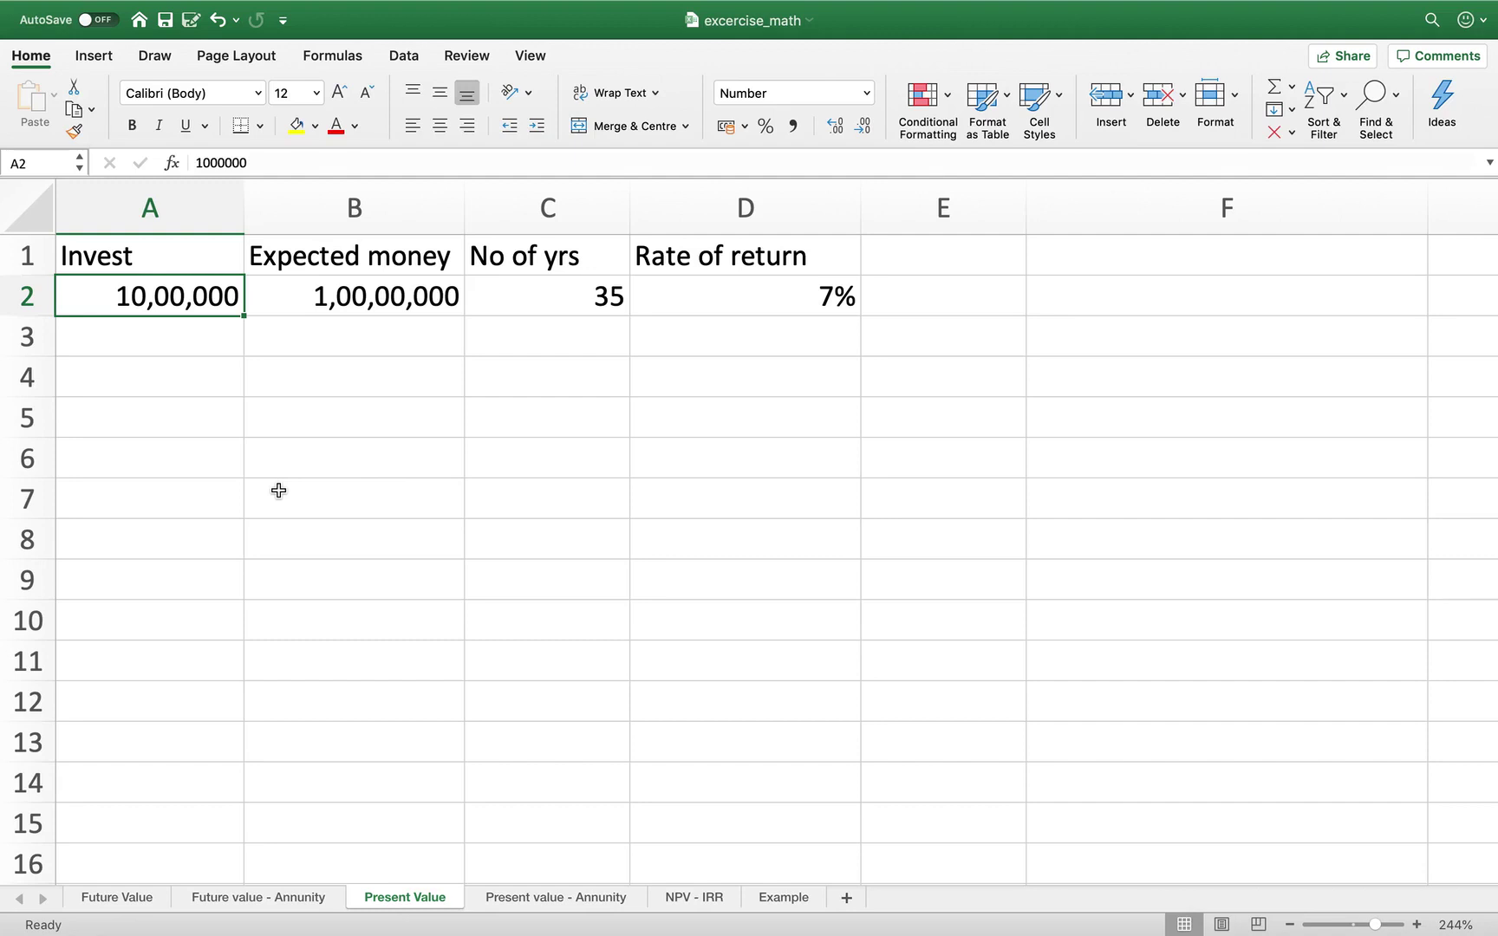
left_click(448, 282)
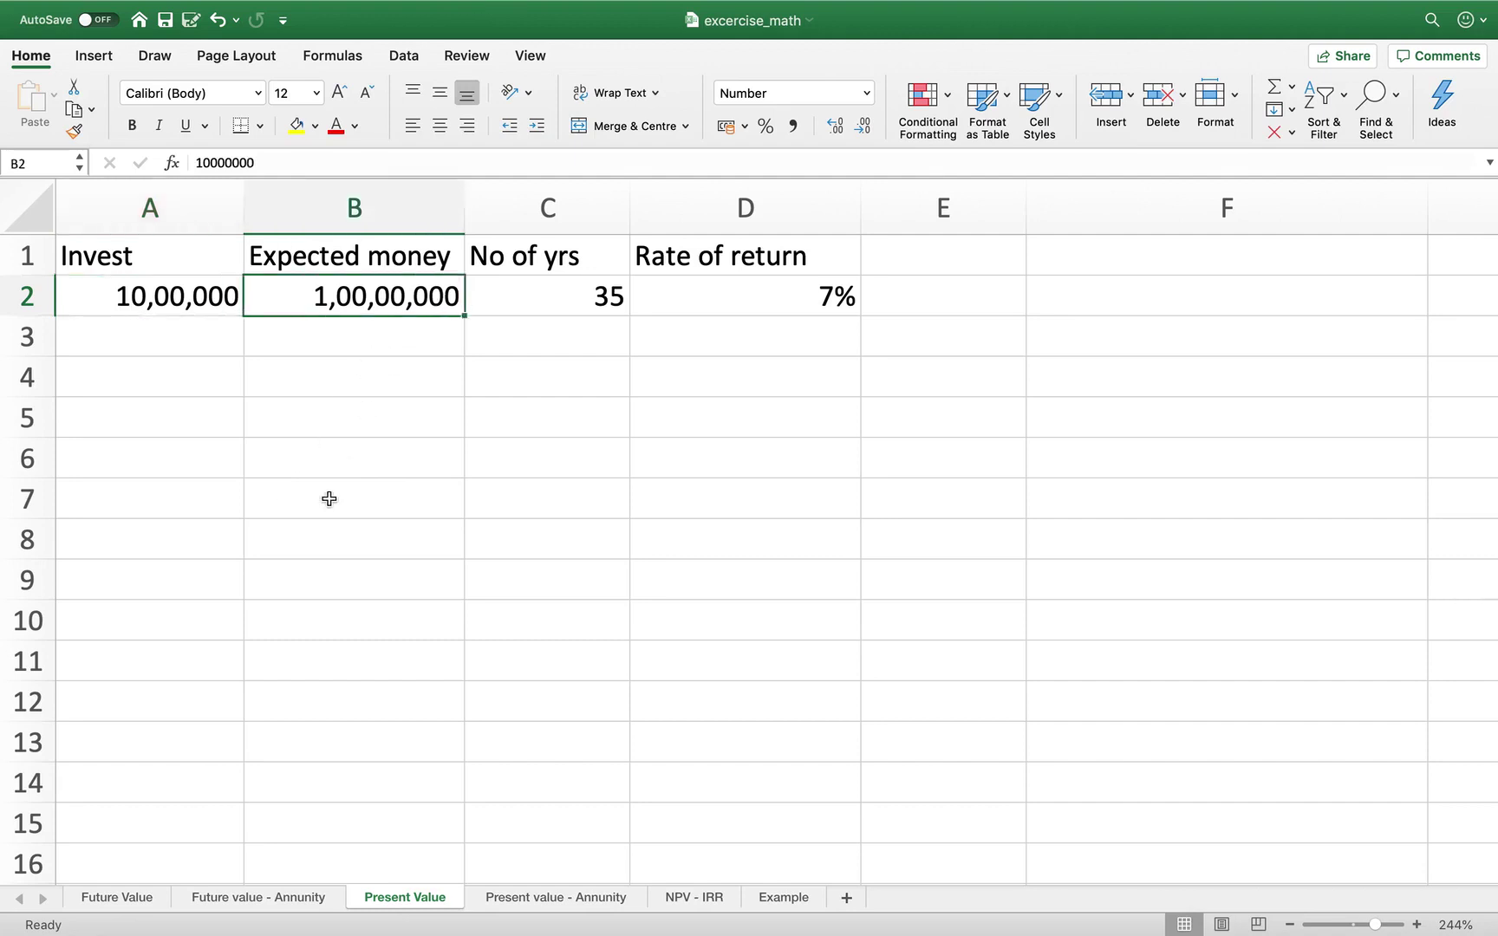
left_click(572, 305)
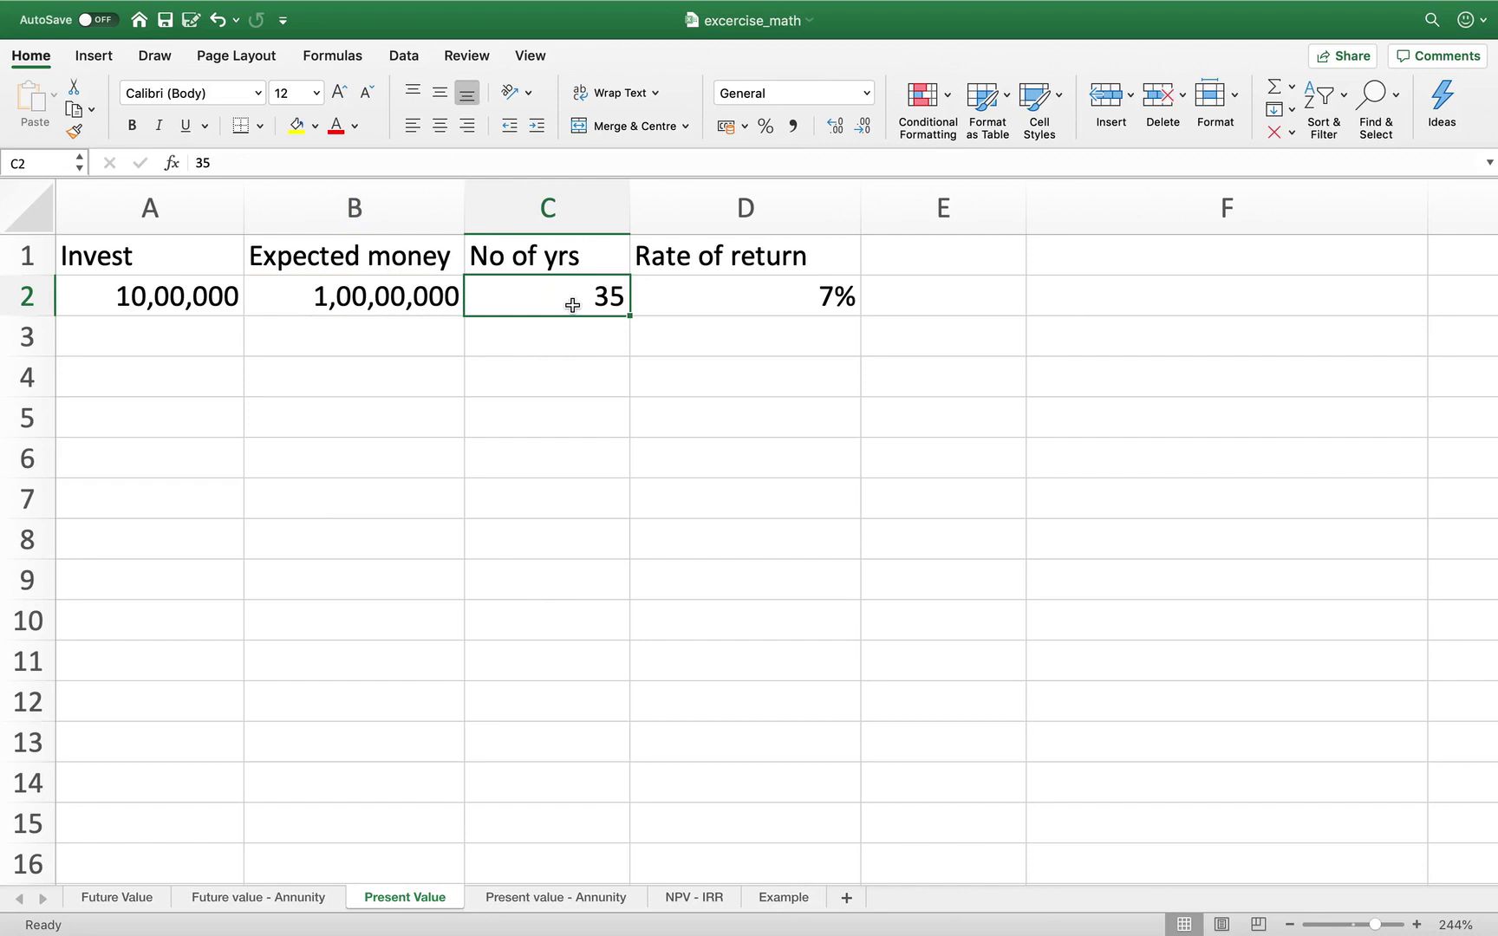
left_click(736, 288)
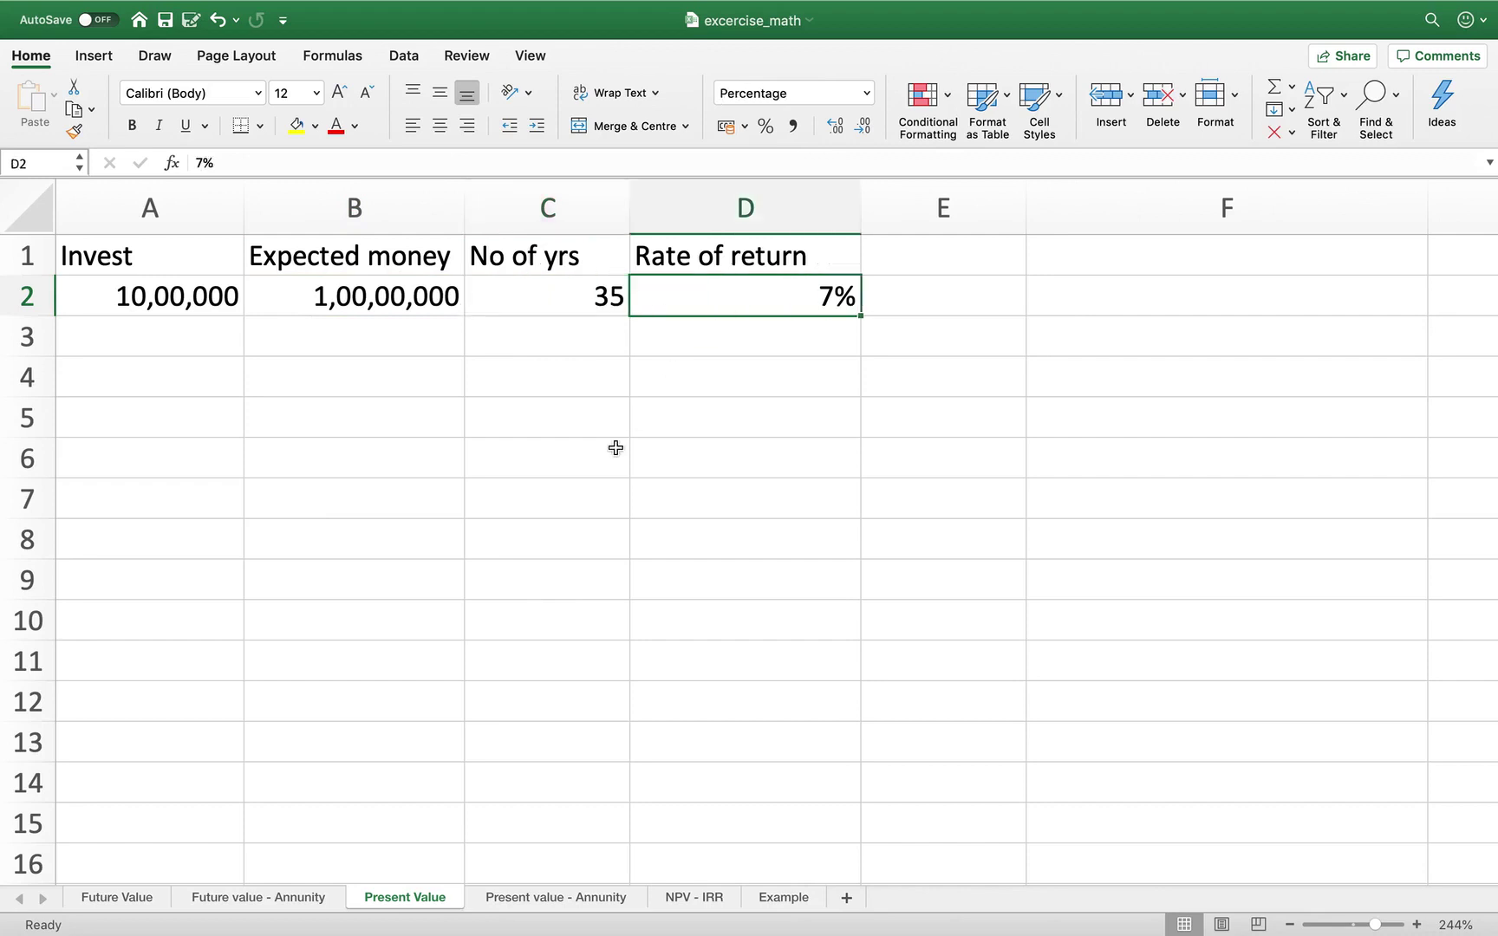
left_click(361, 425)
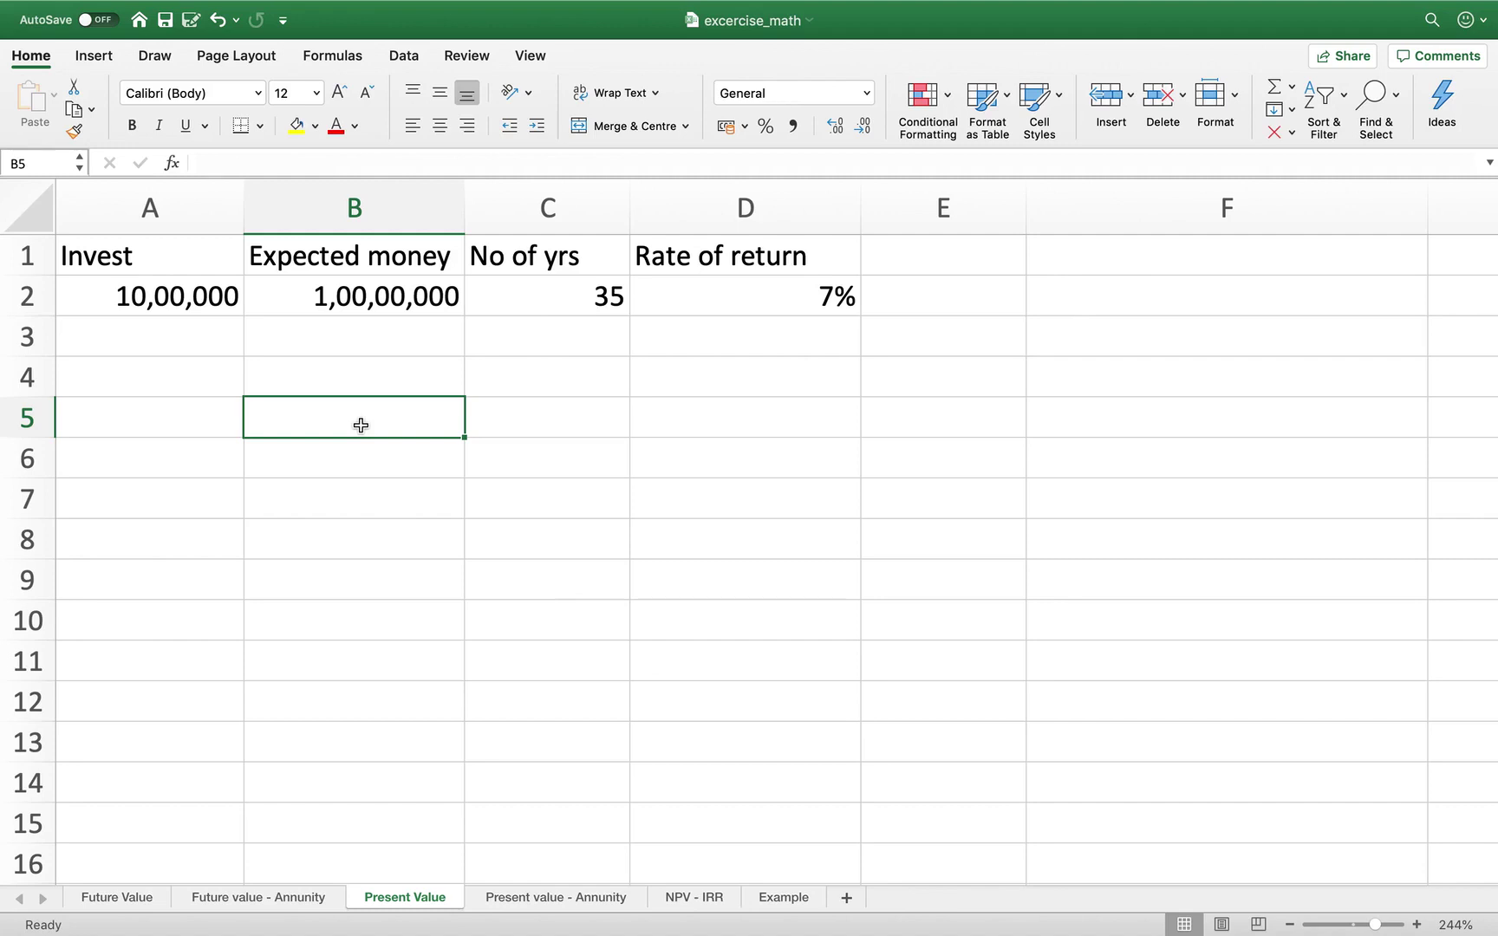
left_click(373, 303)
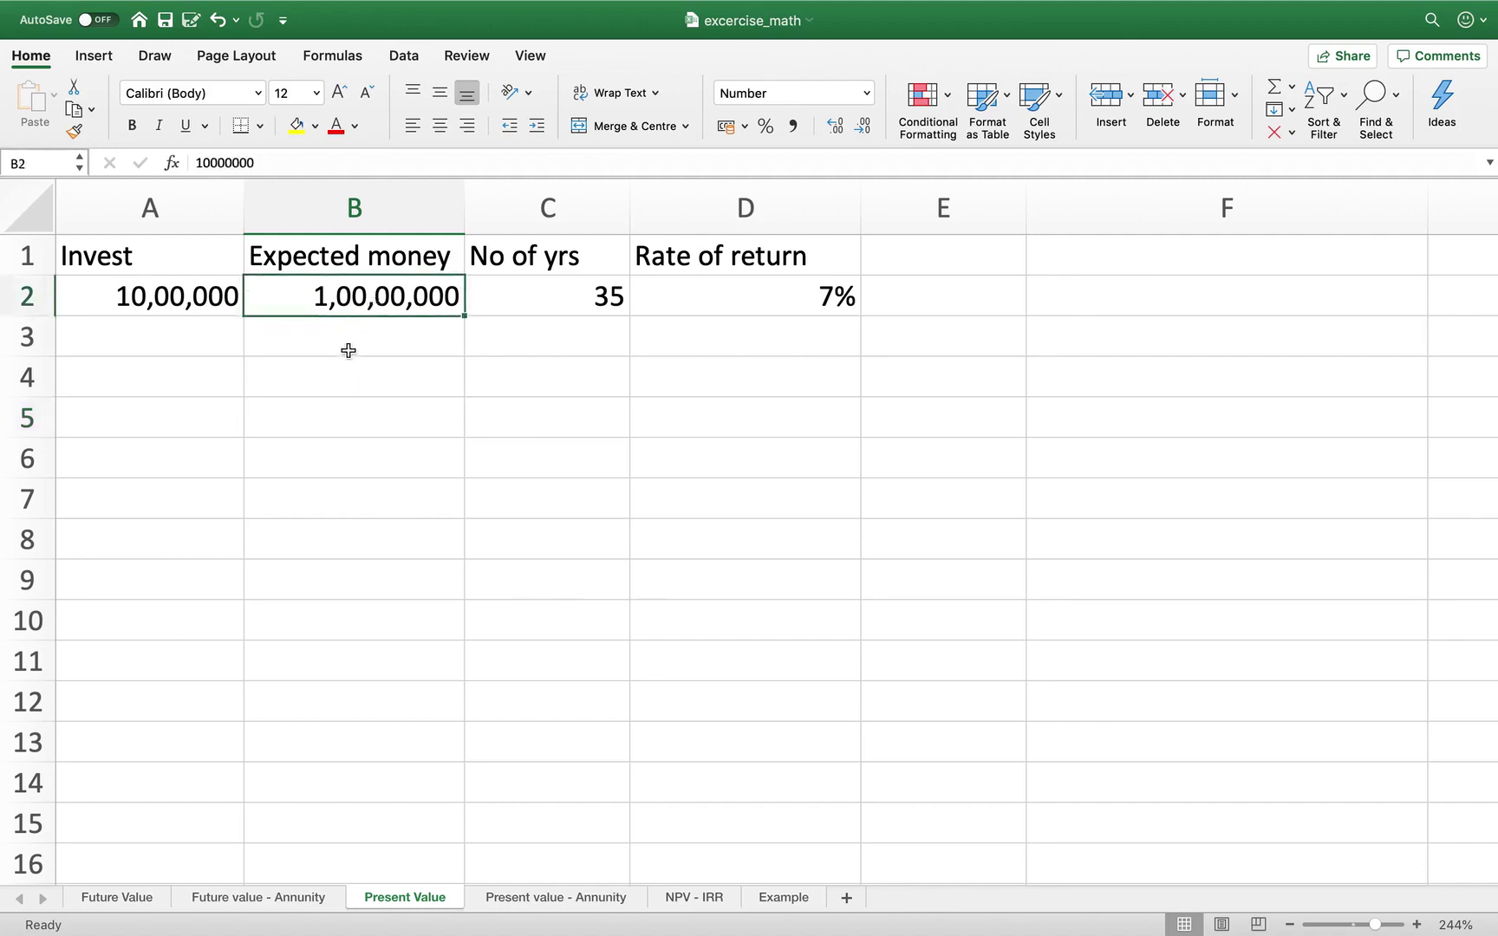
- Calculate the present value of the expected money in B5 with =PV(D2,C2,0,-B2)
left_click(324, 422)
type("=")
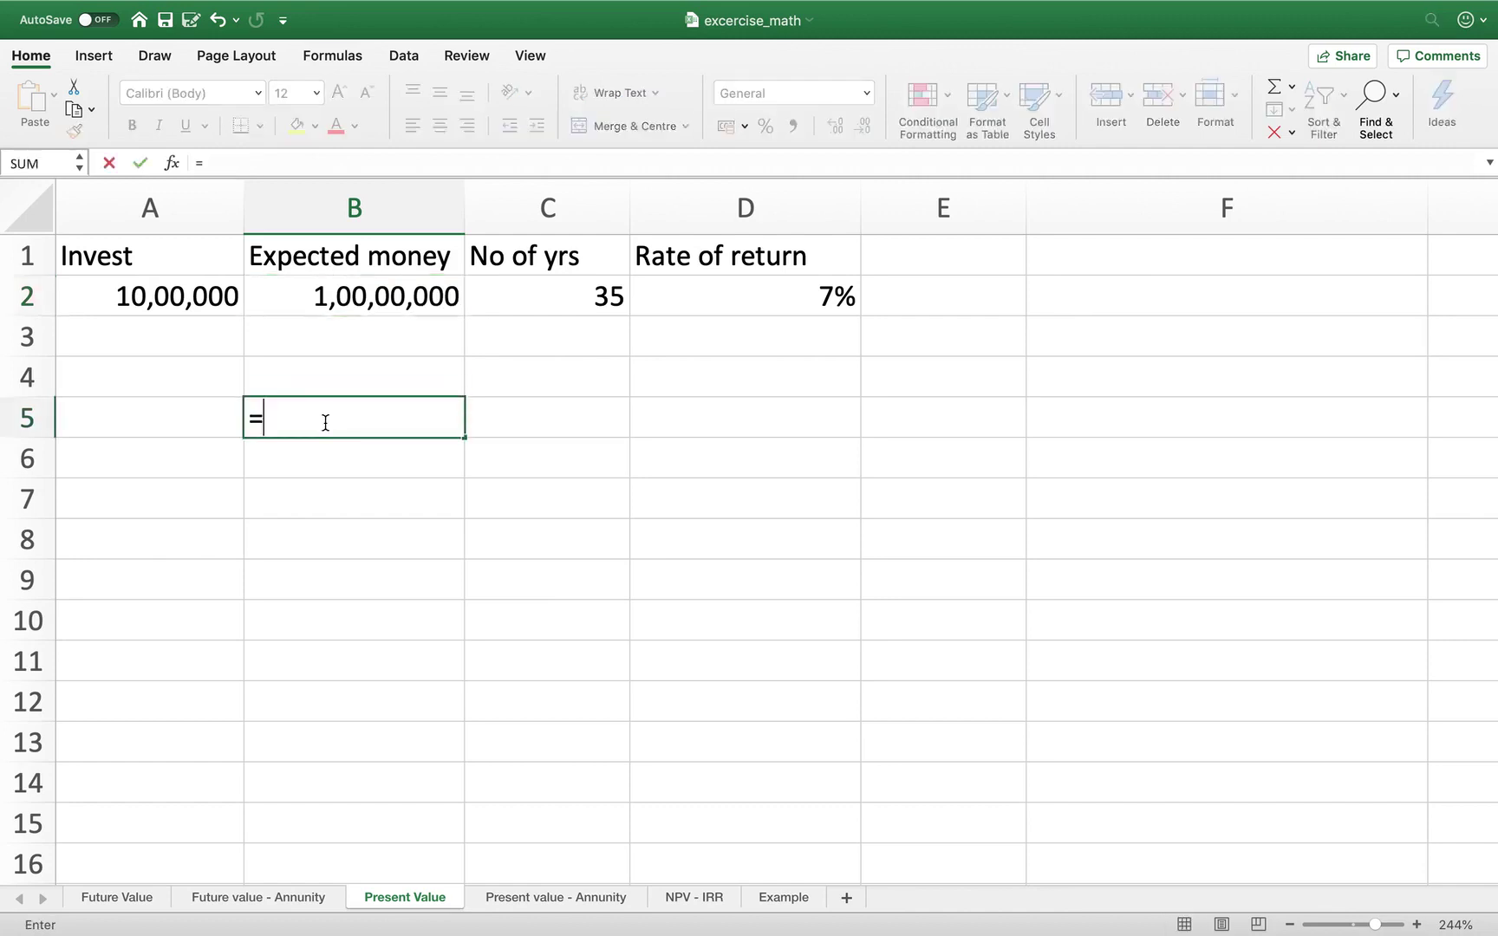
type("pv")
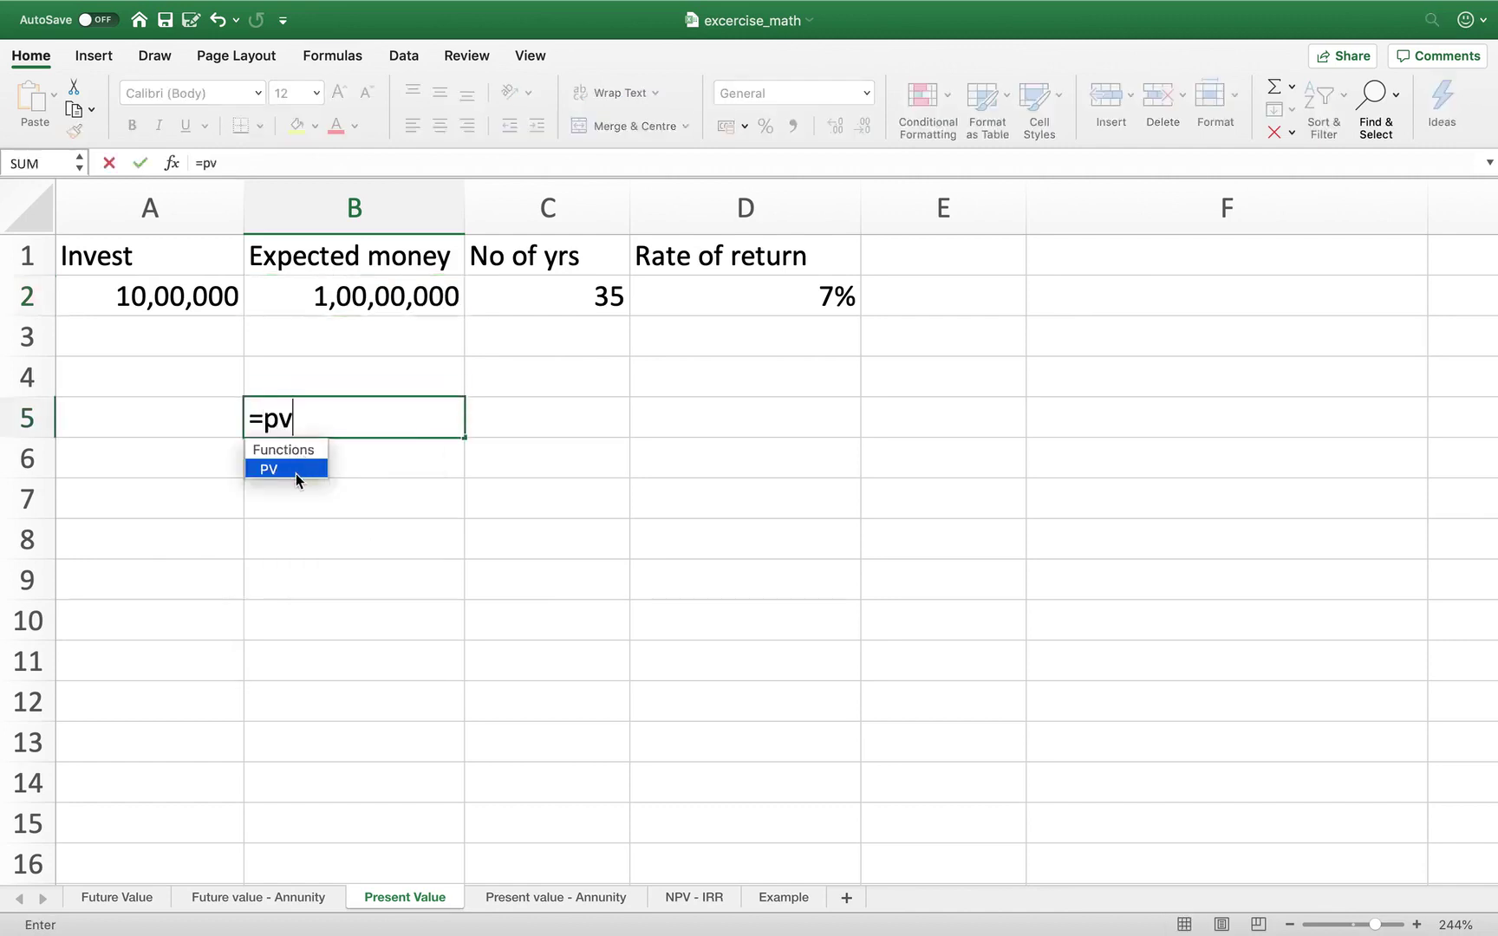
double_click(296, 471)
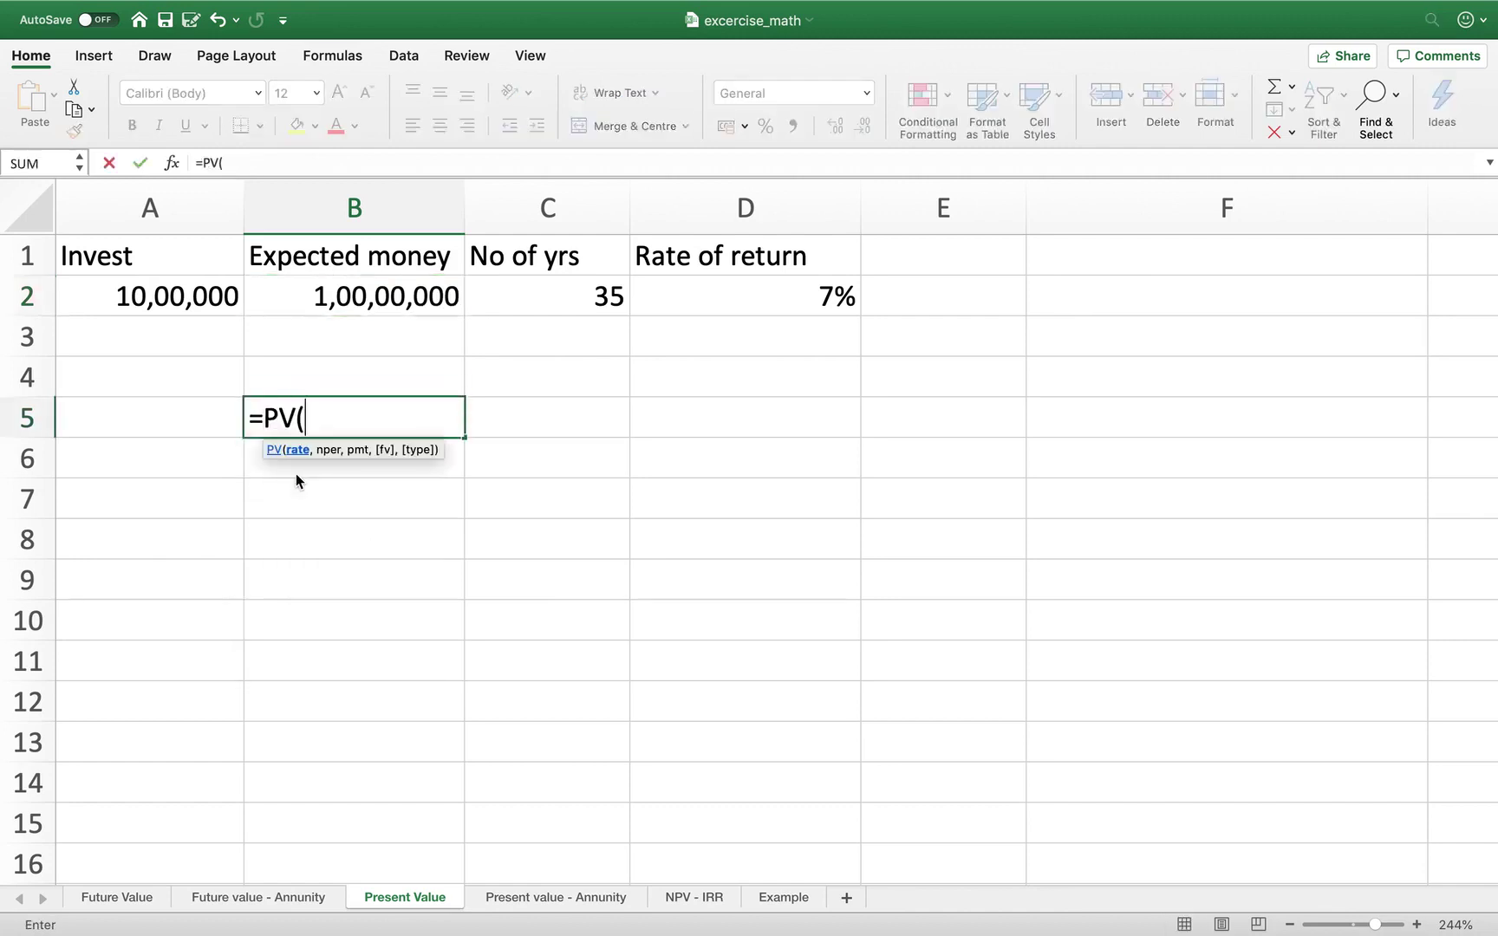
left_click(784, 277)
type(",")
left_click(600, 298)
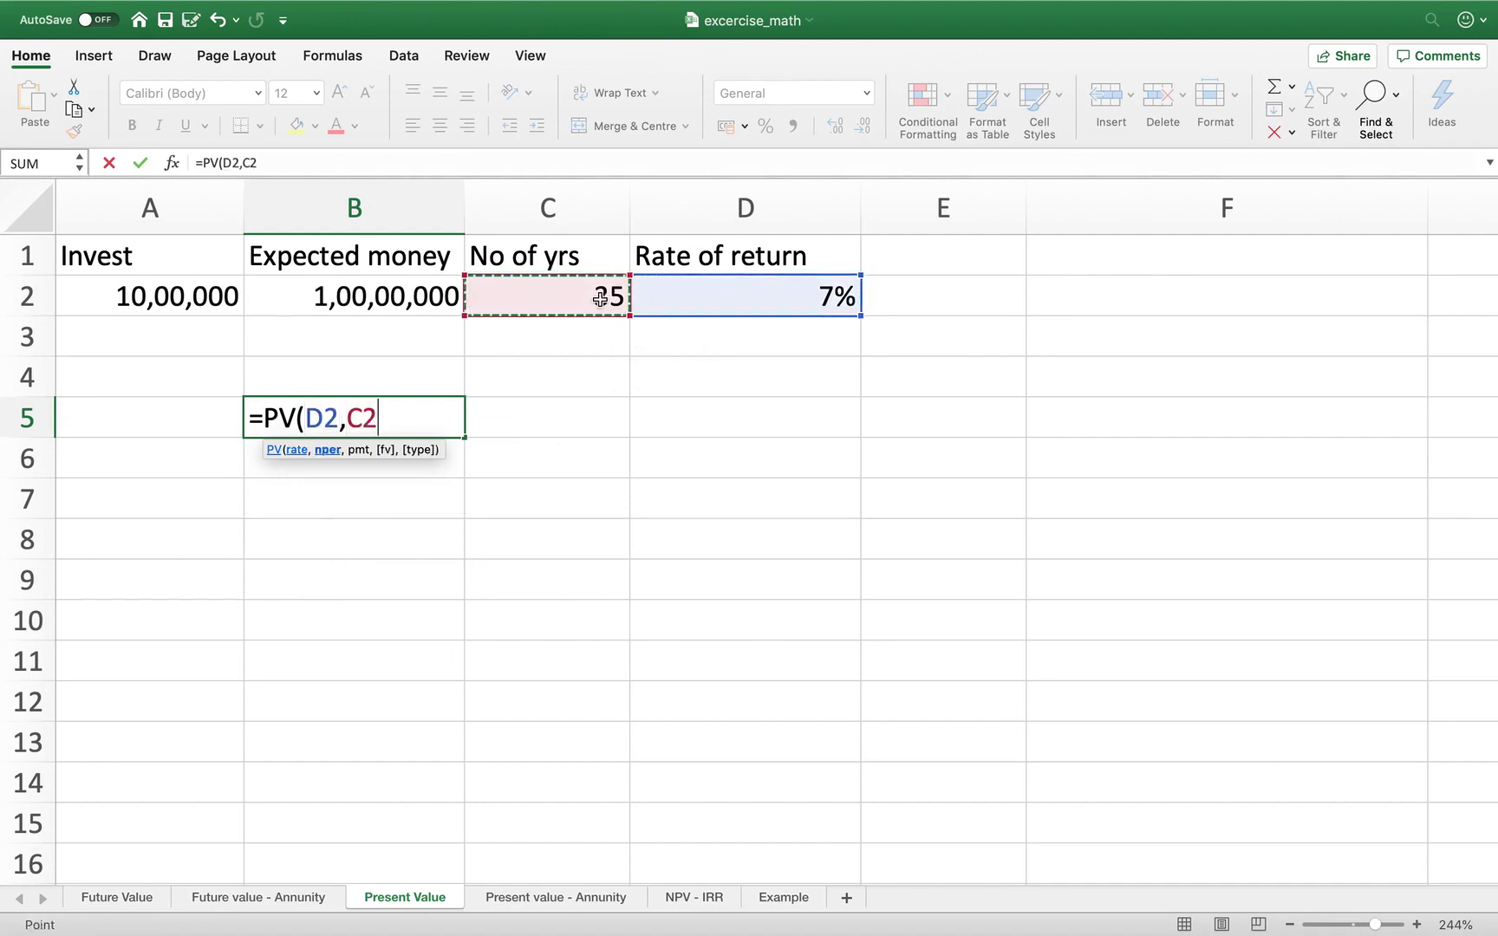
type(",")
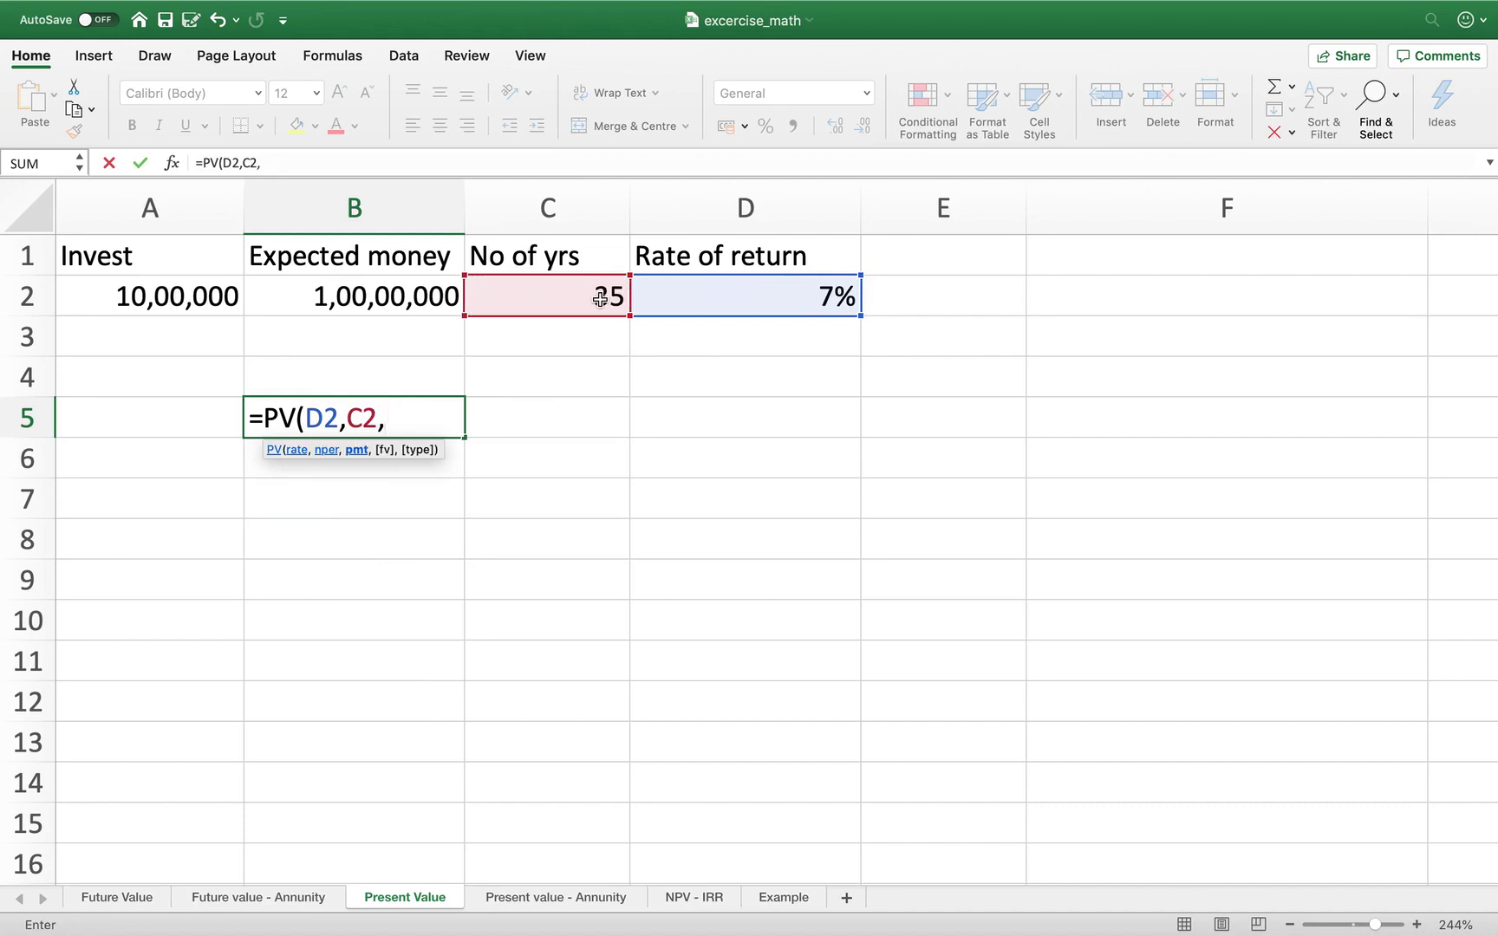
type("0,")
left_click(418, 297)
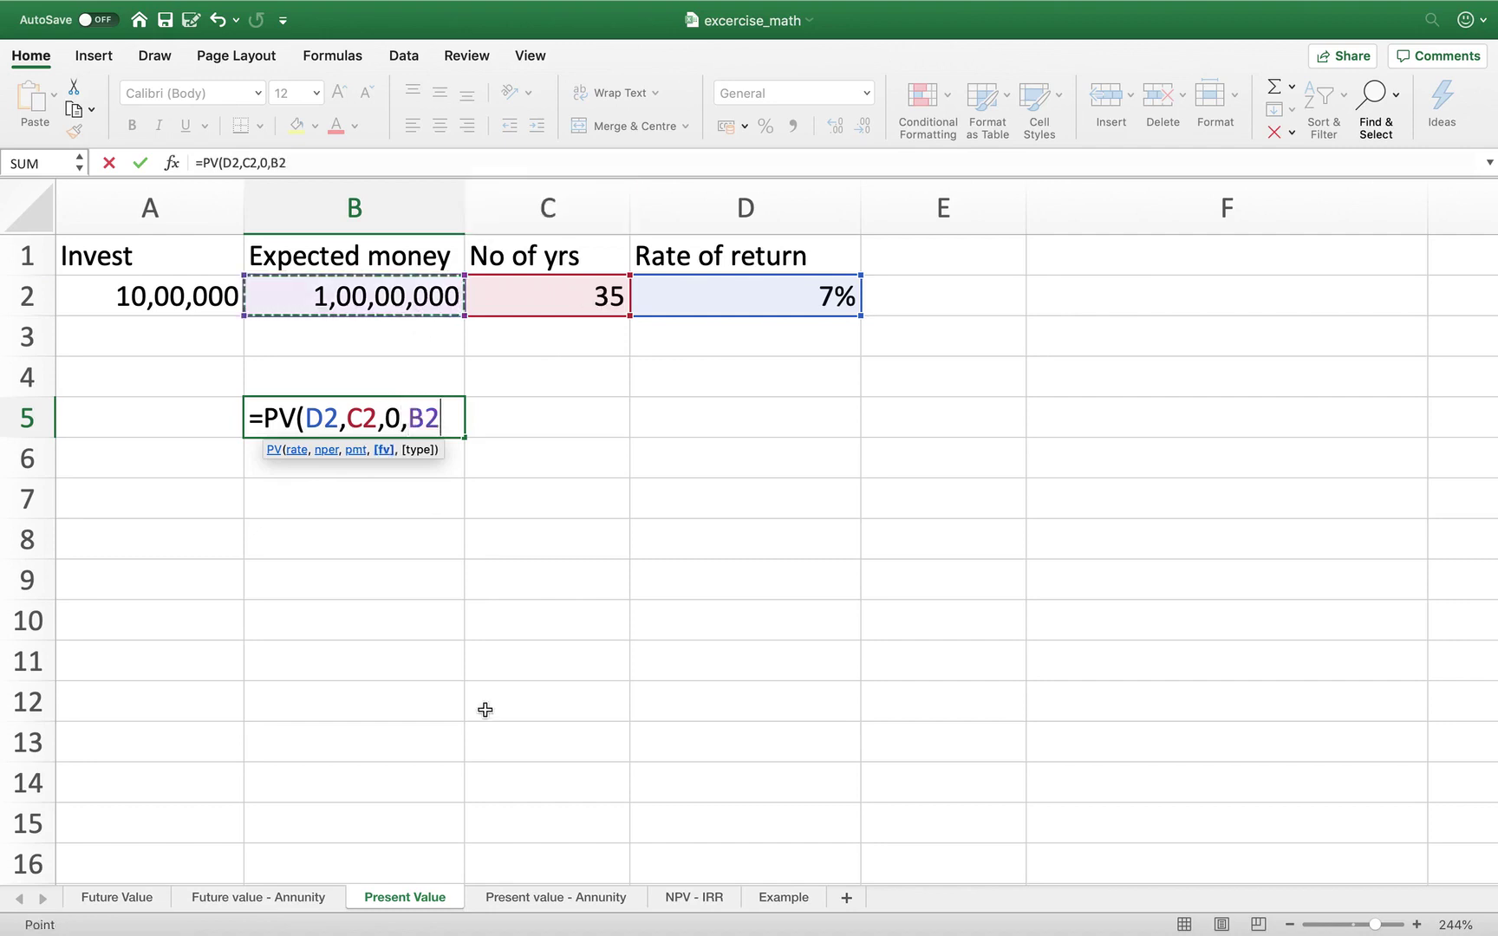
key("BackSpace")
key("BackSpace")
key("BackSpace")
type(",-")
left_click(391, 301)
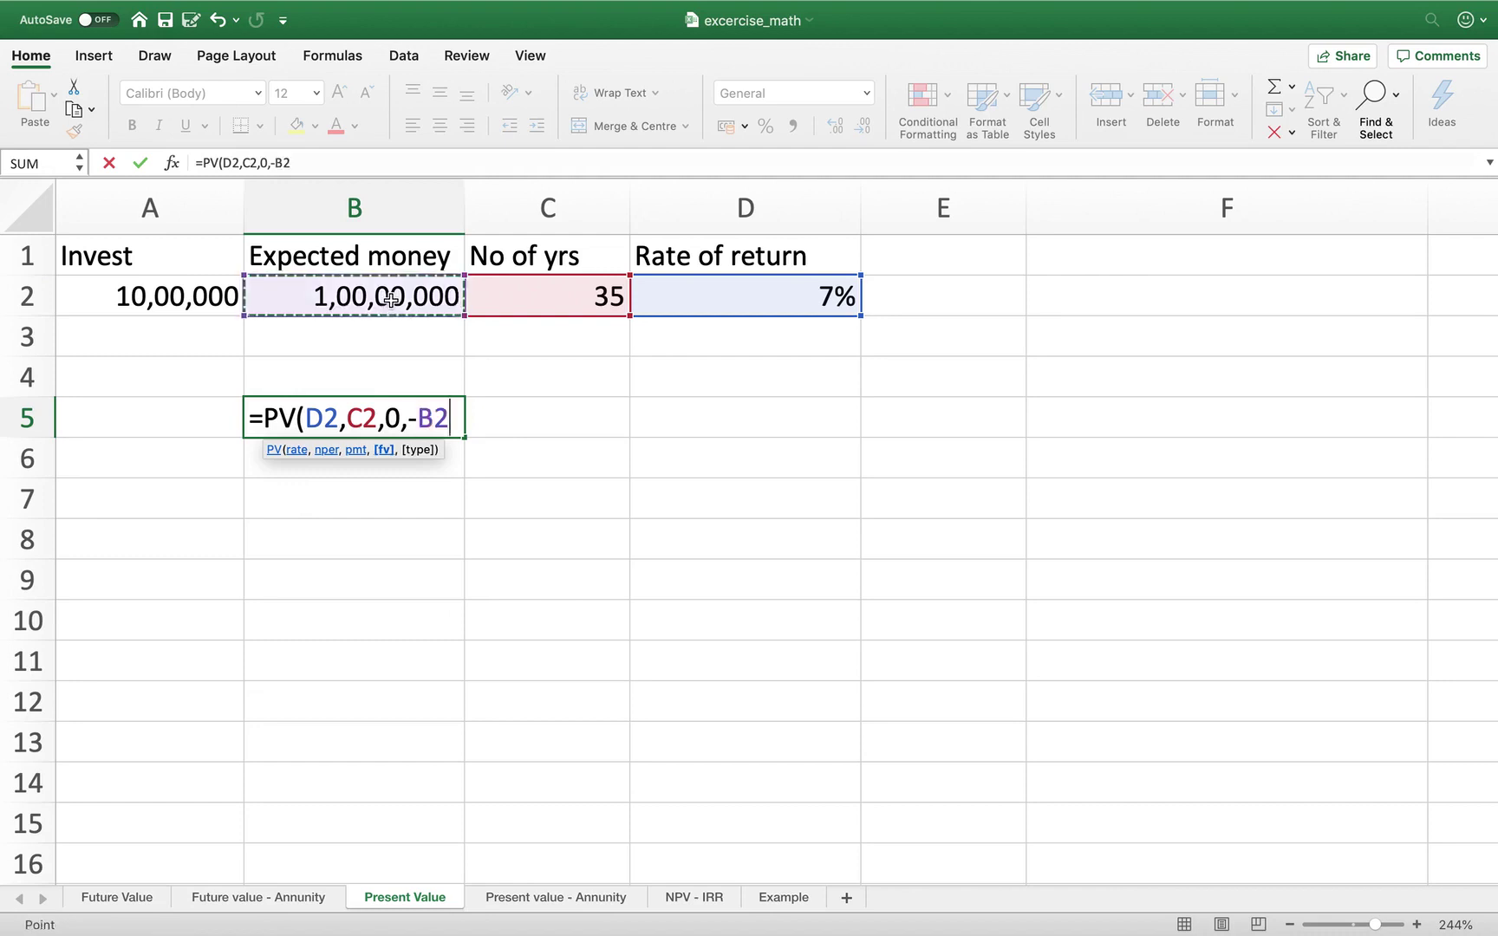
type(")")
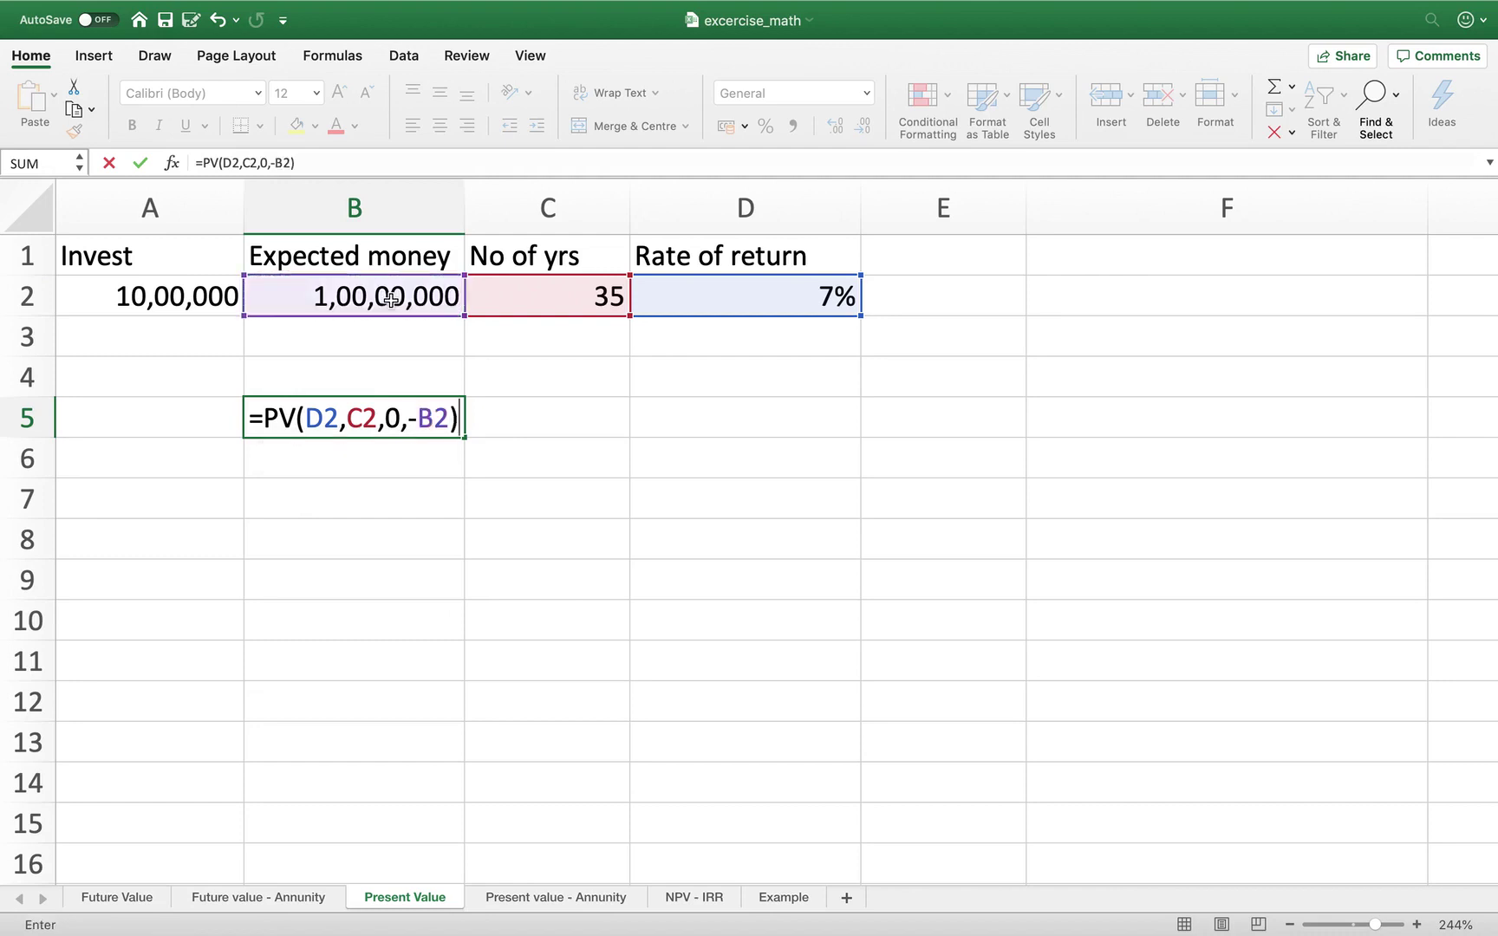
key("Return")
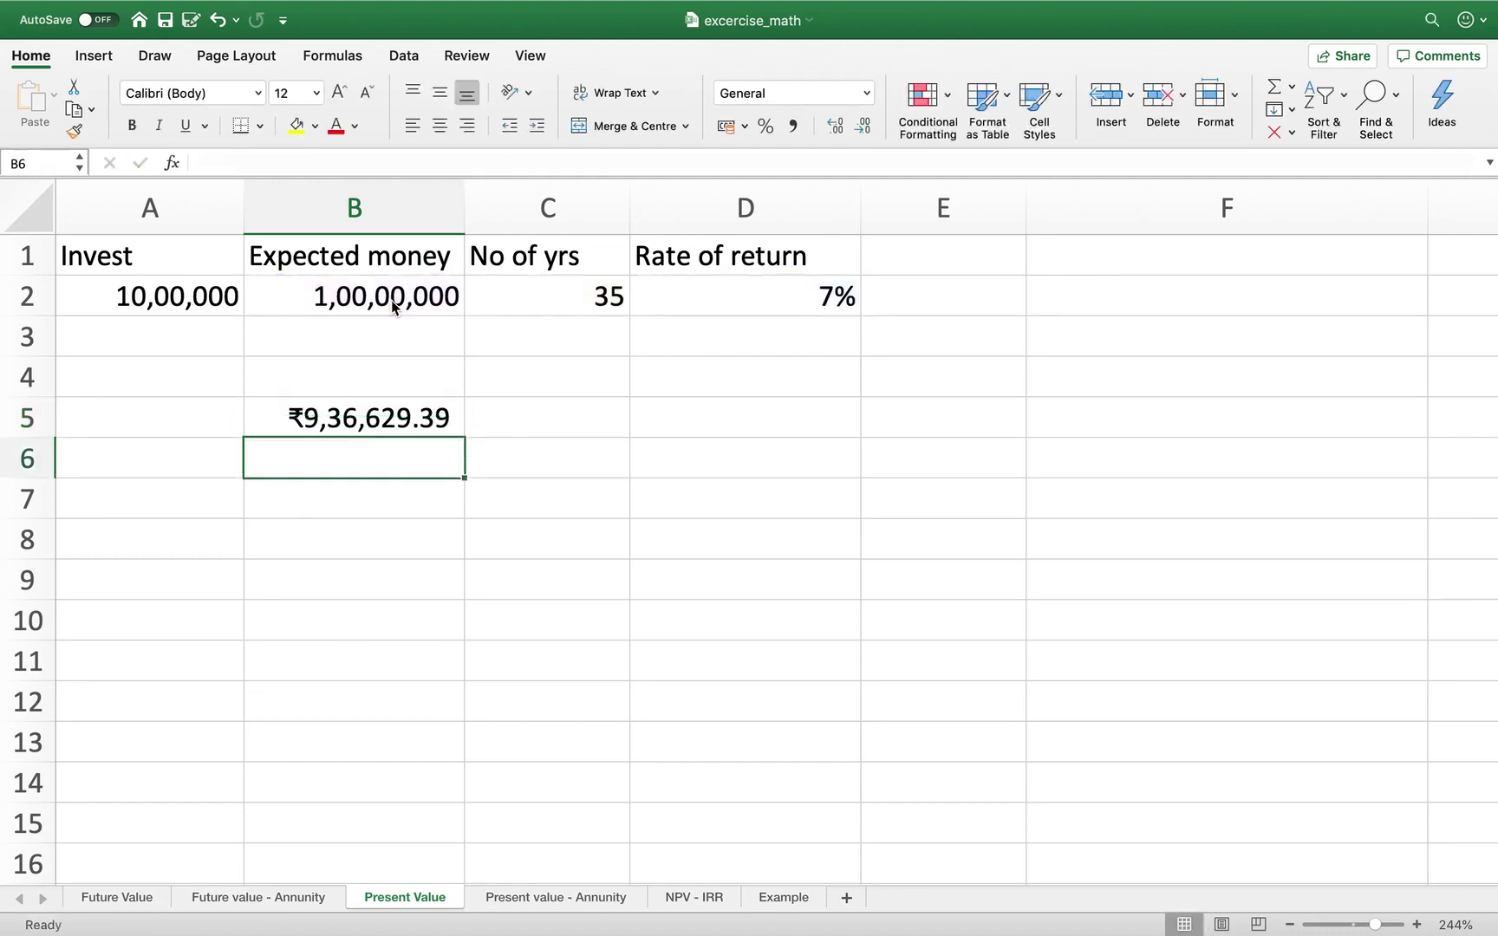
- Compare the expected money, invested amount and rate of return with the present value formula in B5
left_click(391, 301)
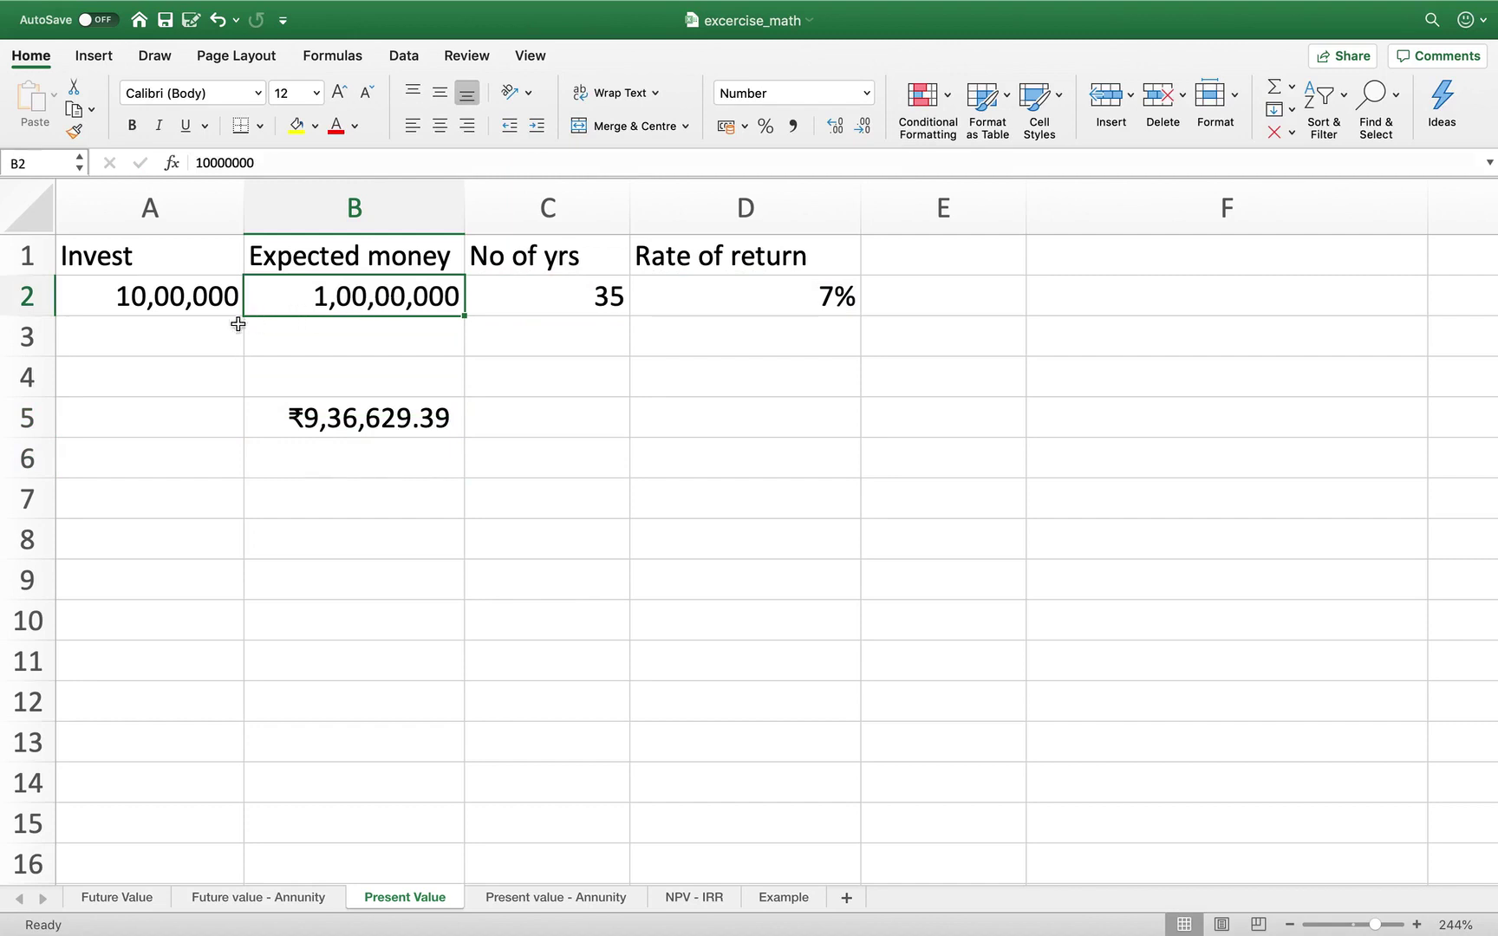
left_click(198, 309)
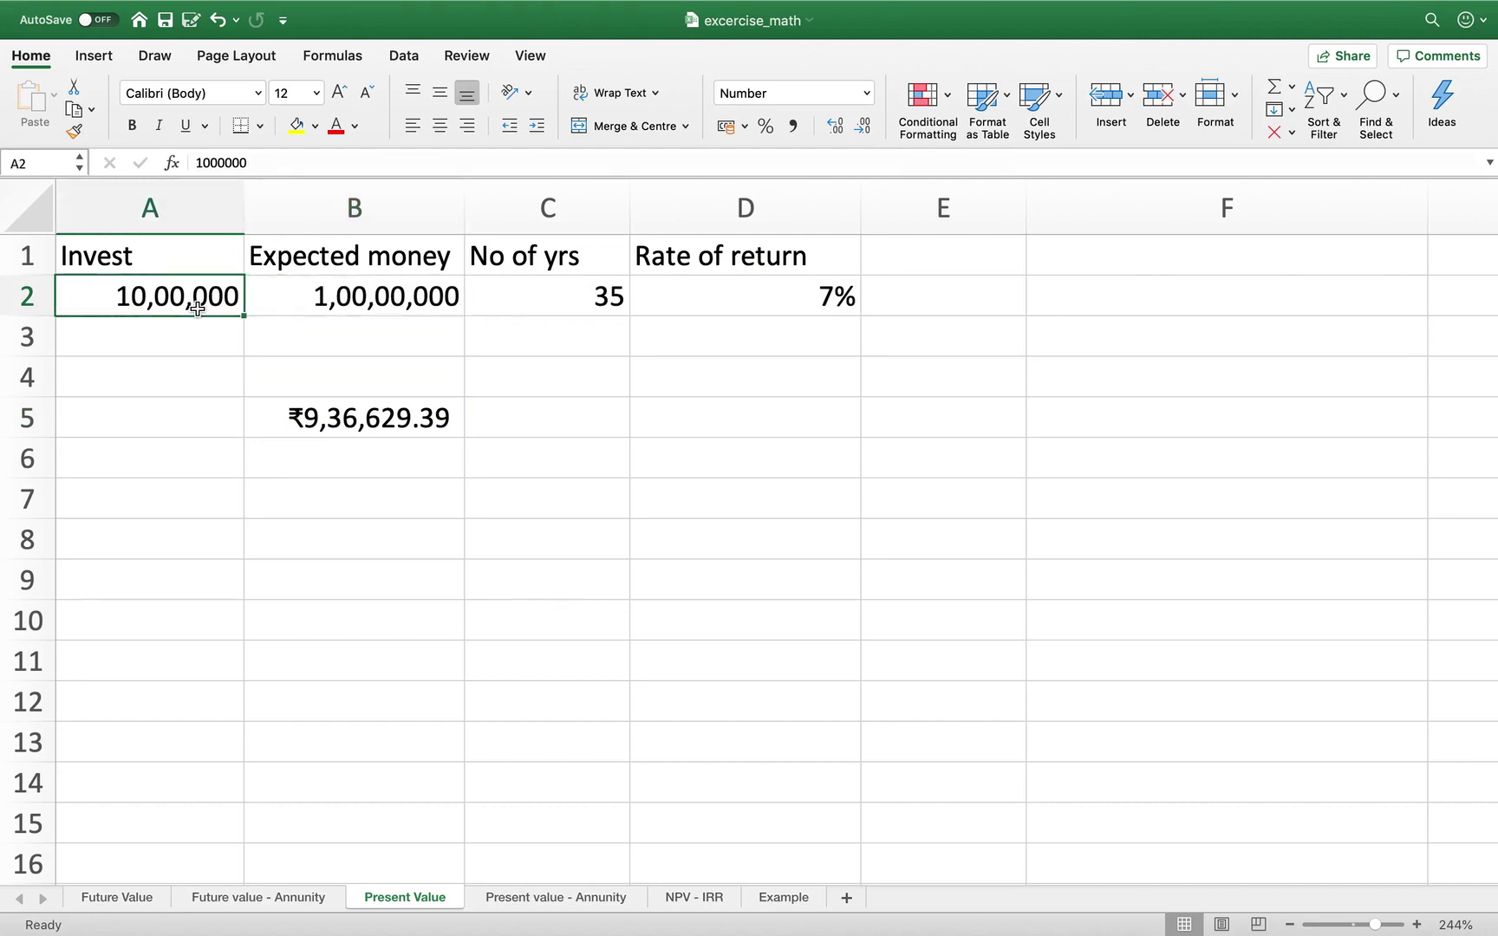
left_click(397, 419)
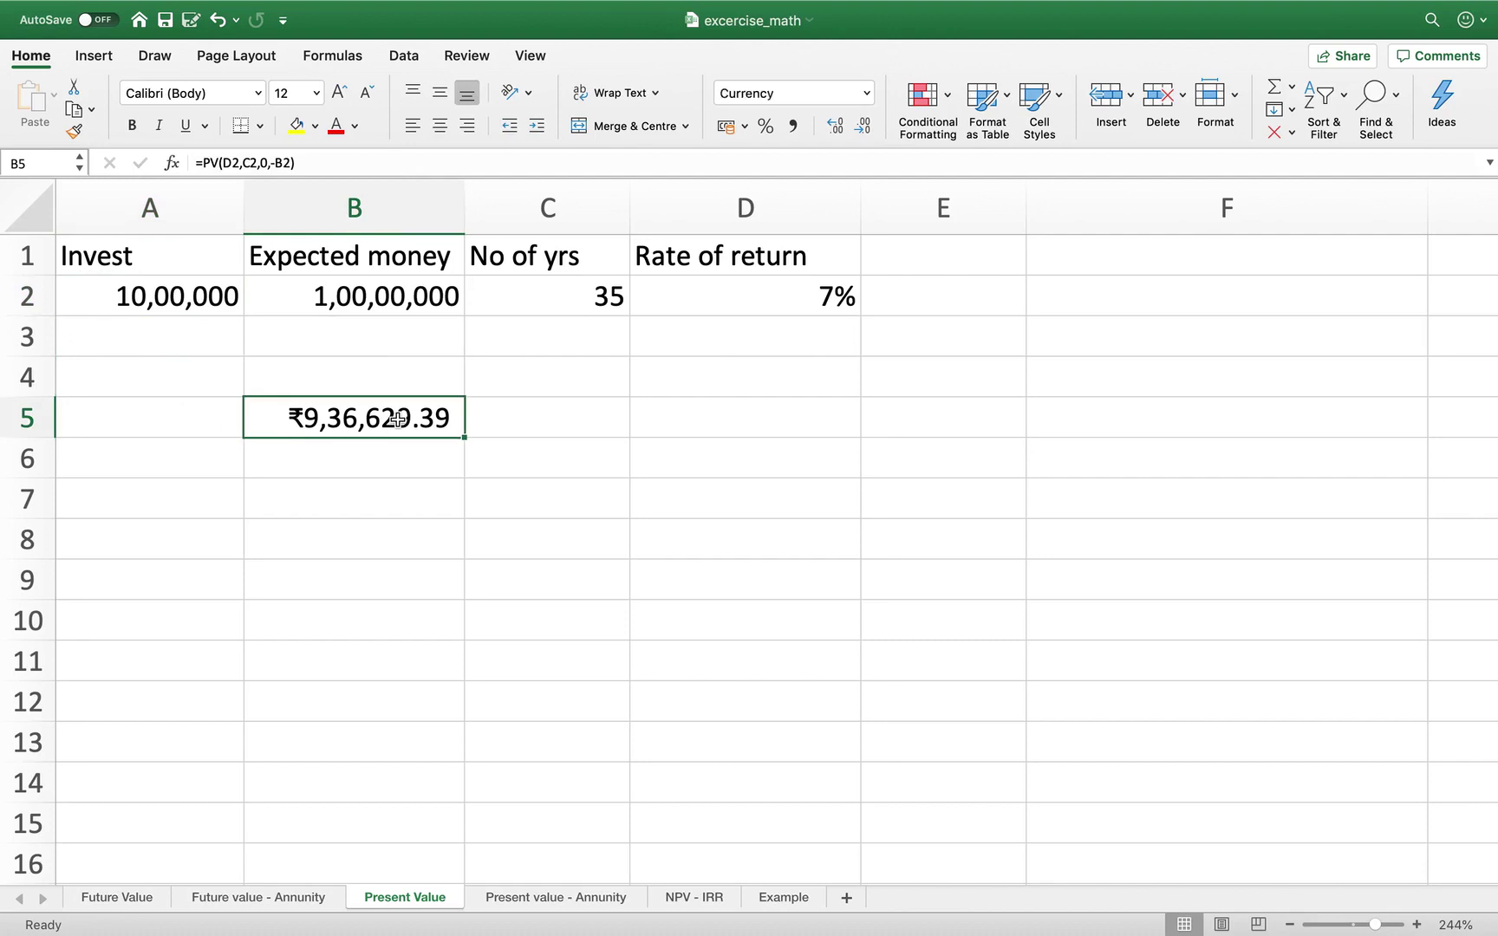
left_click(782, 309)
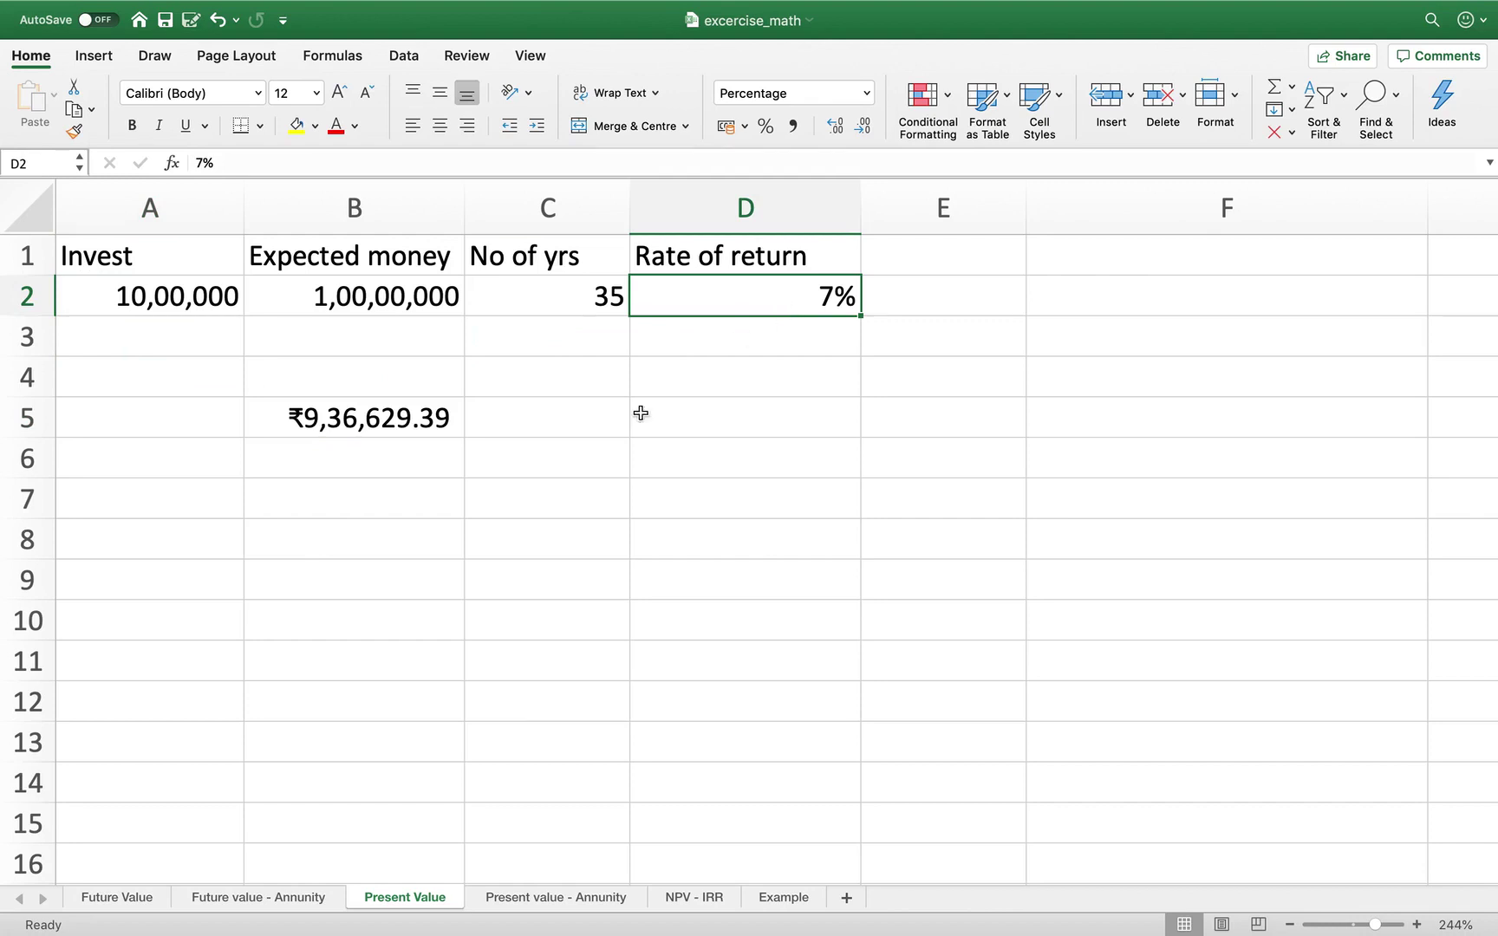
left_click(420, 422)
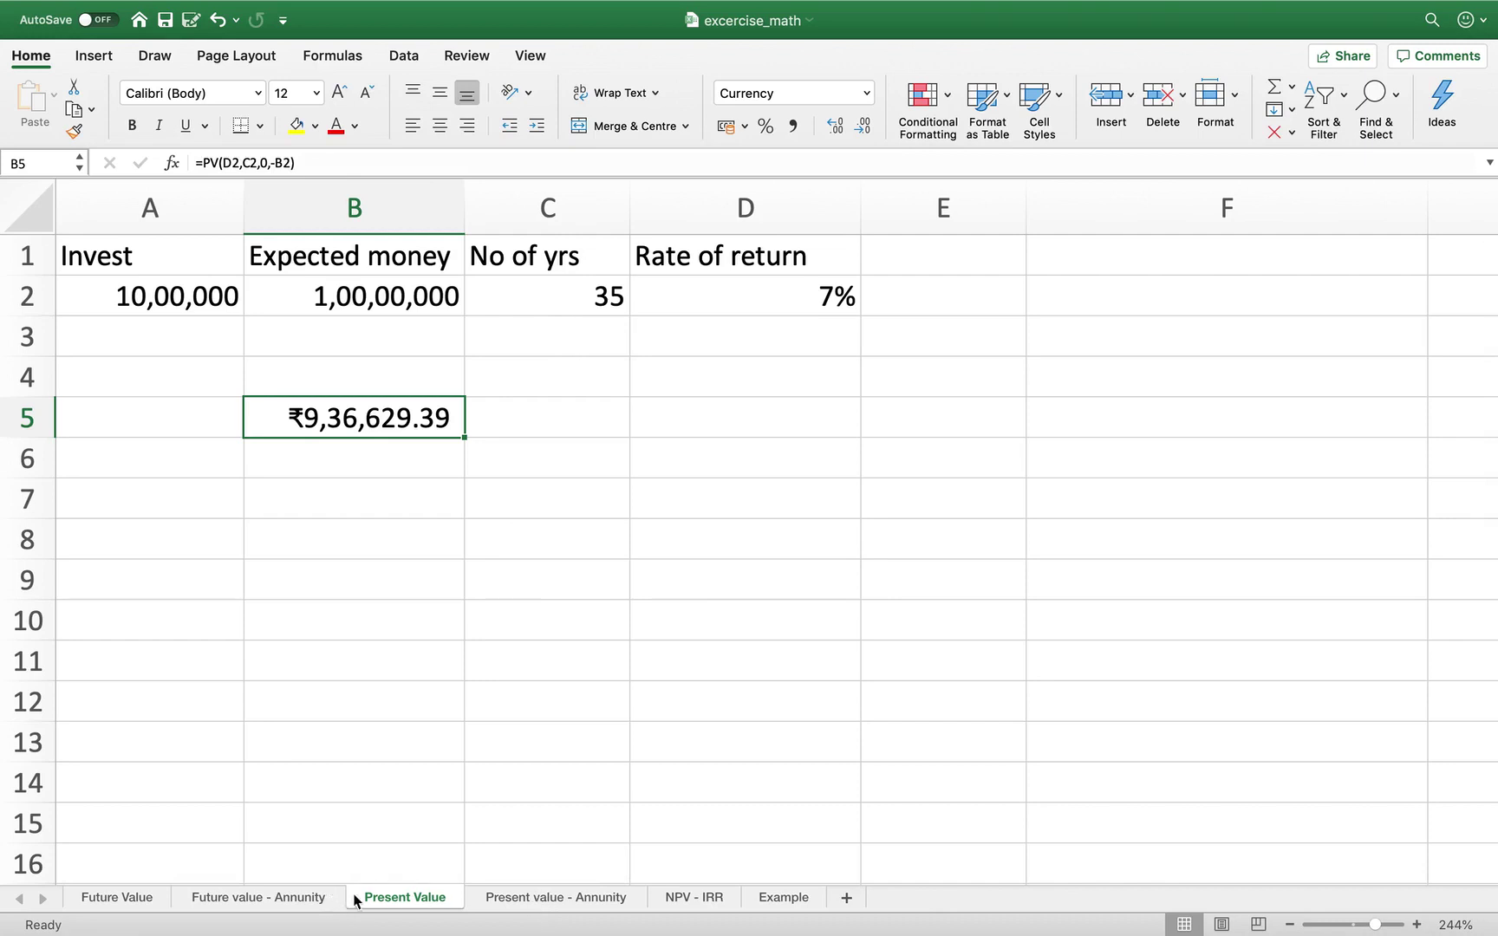
- Open the Present value - Annunity sheet and review the first plan's investment, yearly payout, number of years and apparent total
left_click(611, 899)
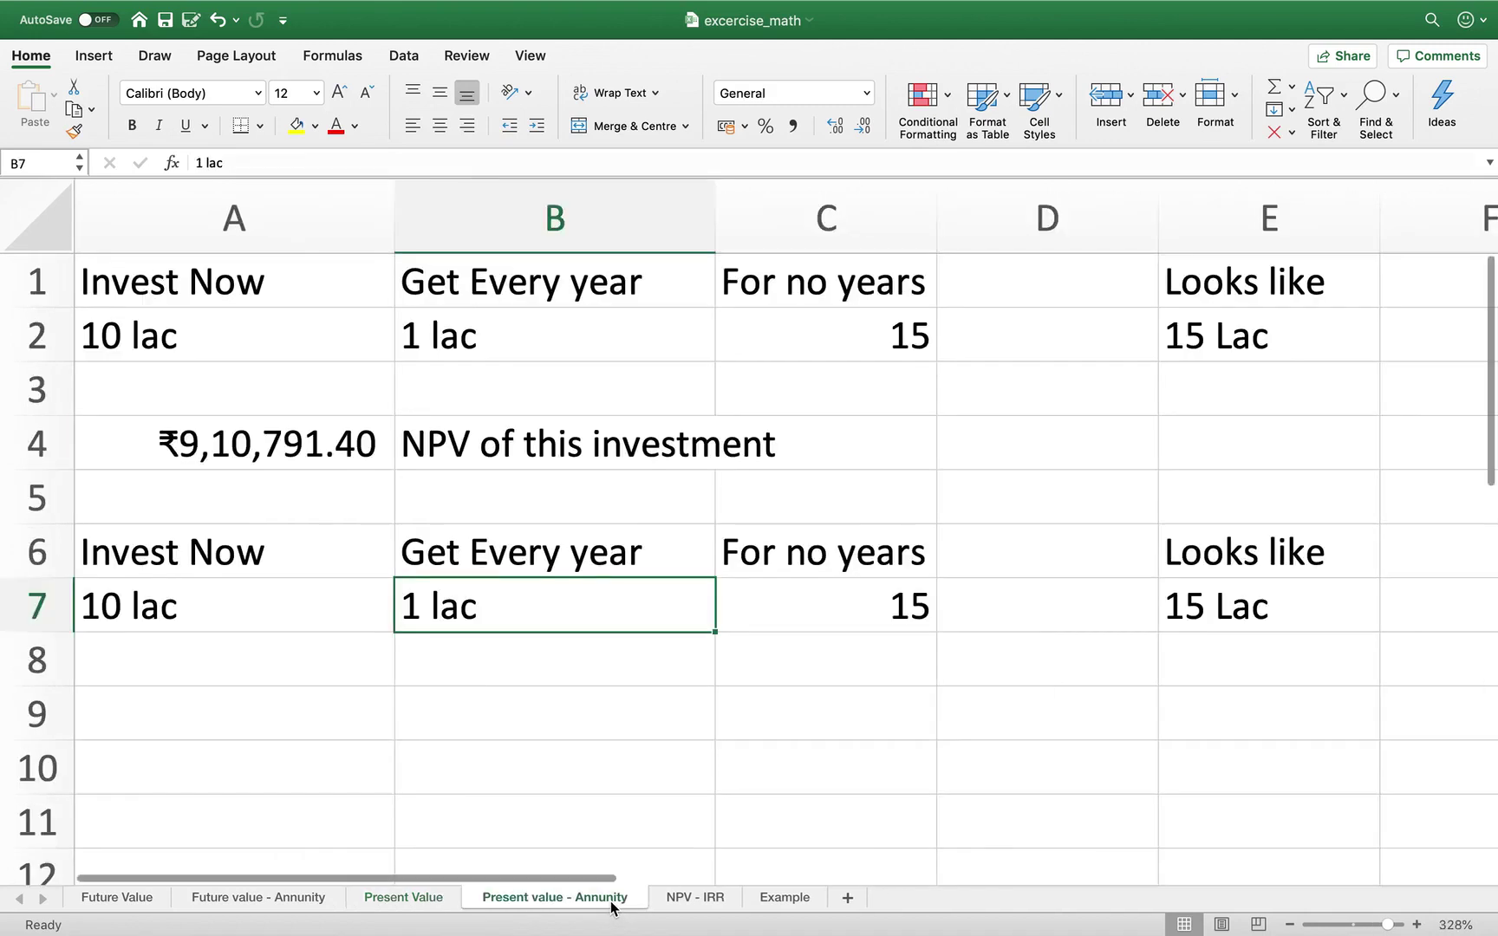
left_click(276, 334)
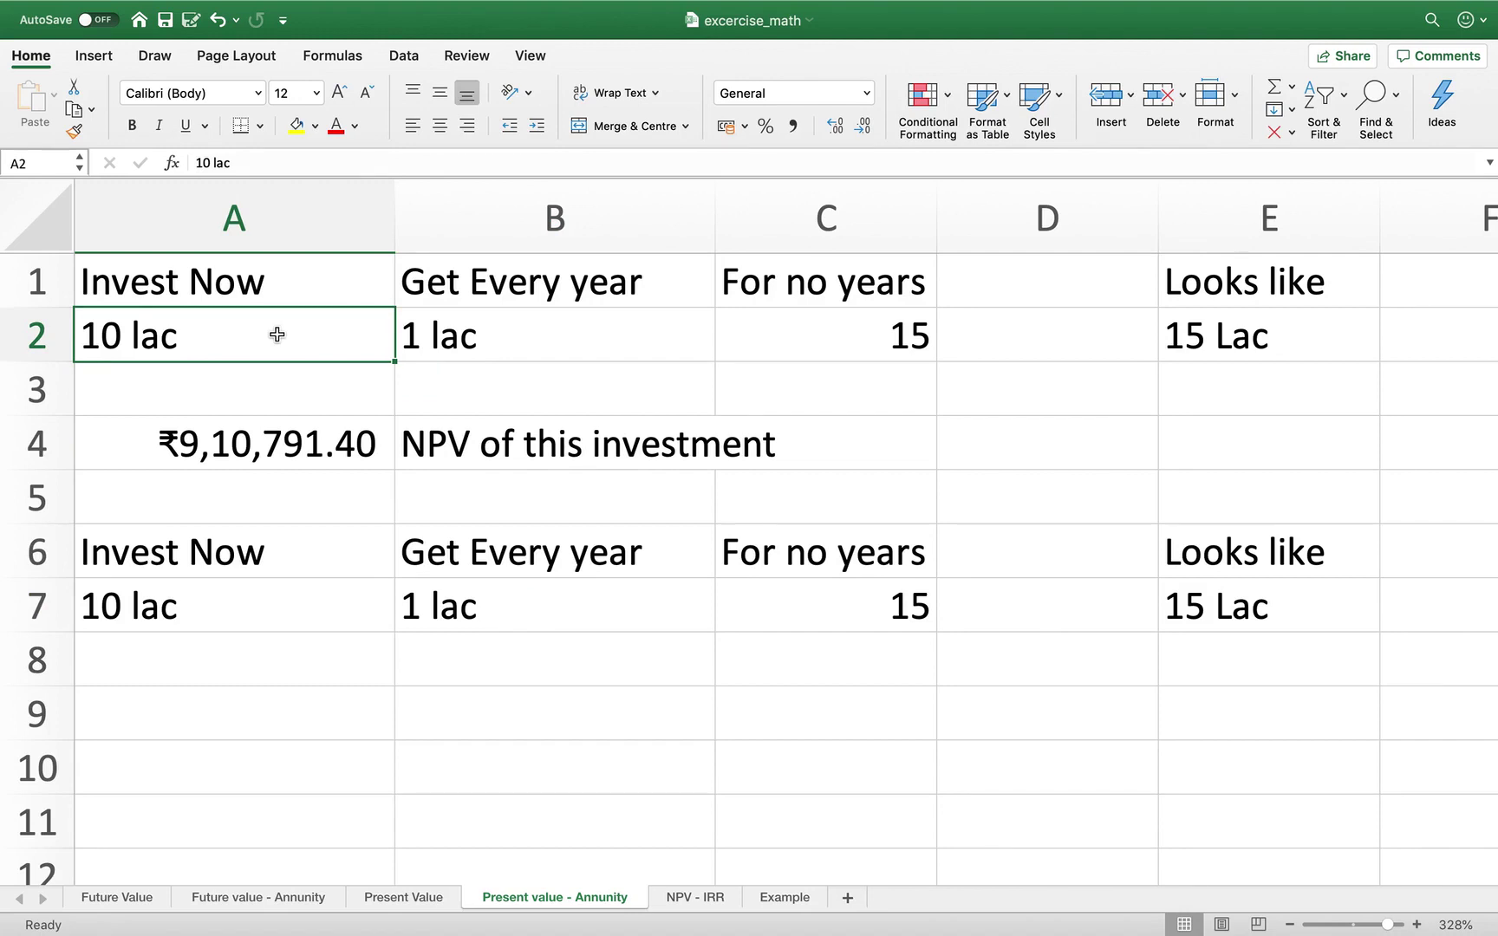
left_click(482, 297)
left_click(496, 337)
key("Right")
key("Right")
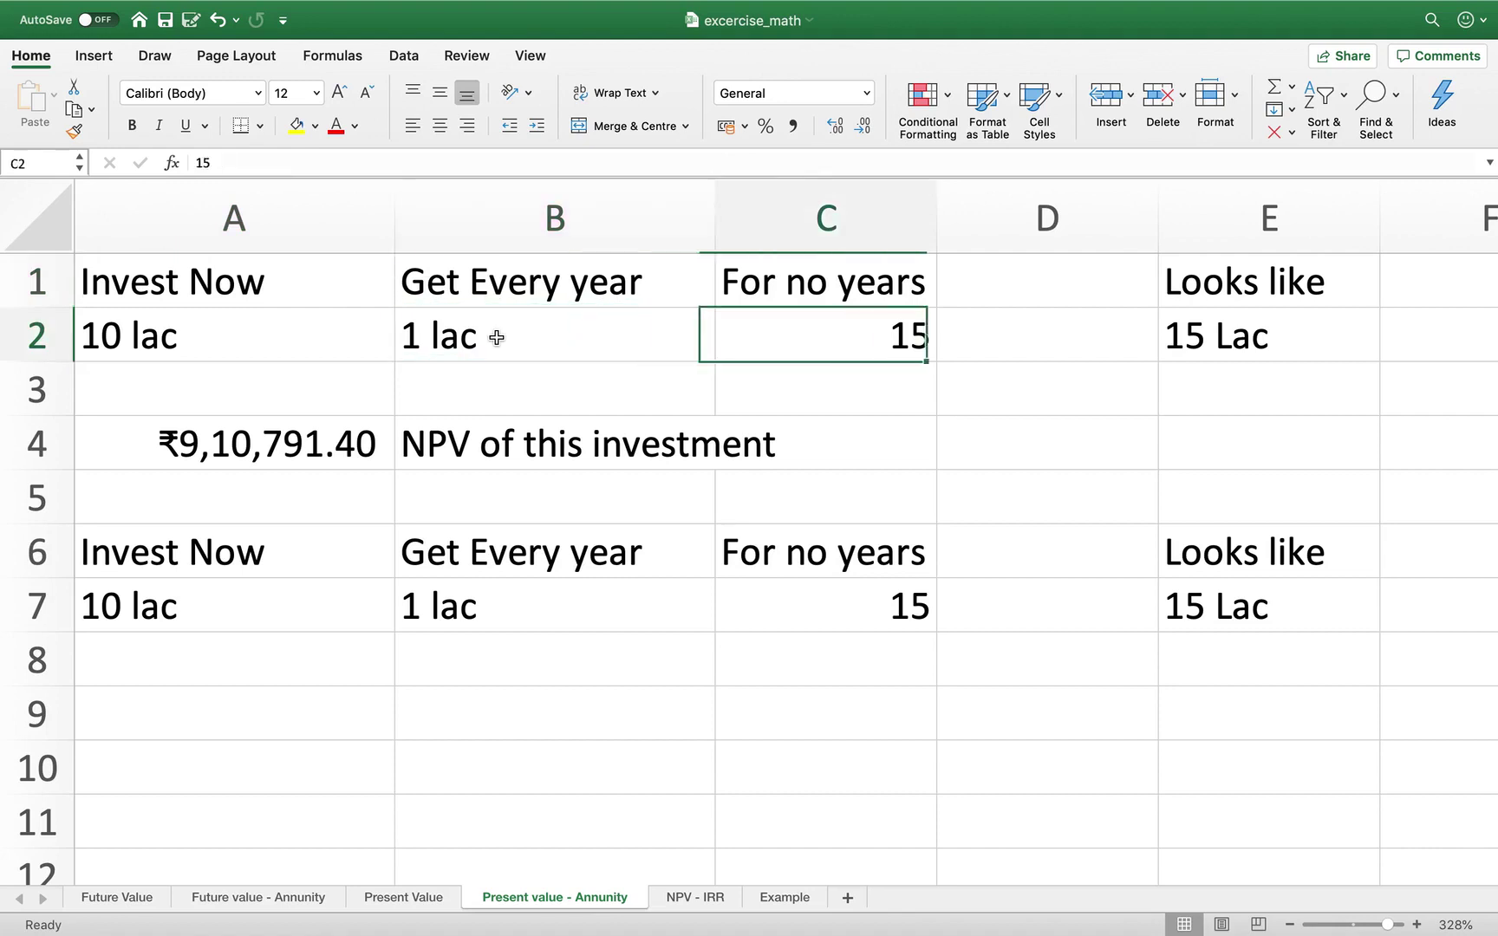
key("Left")
key("Right")
key("Right")
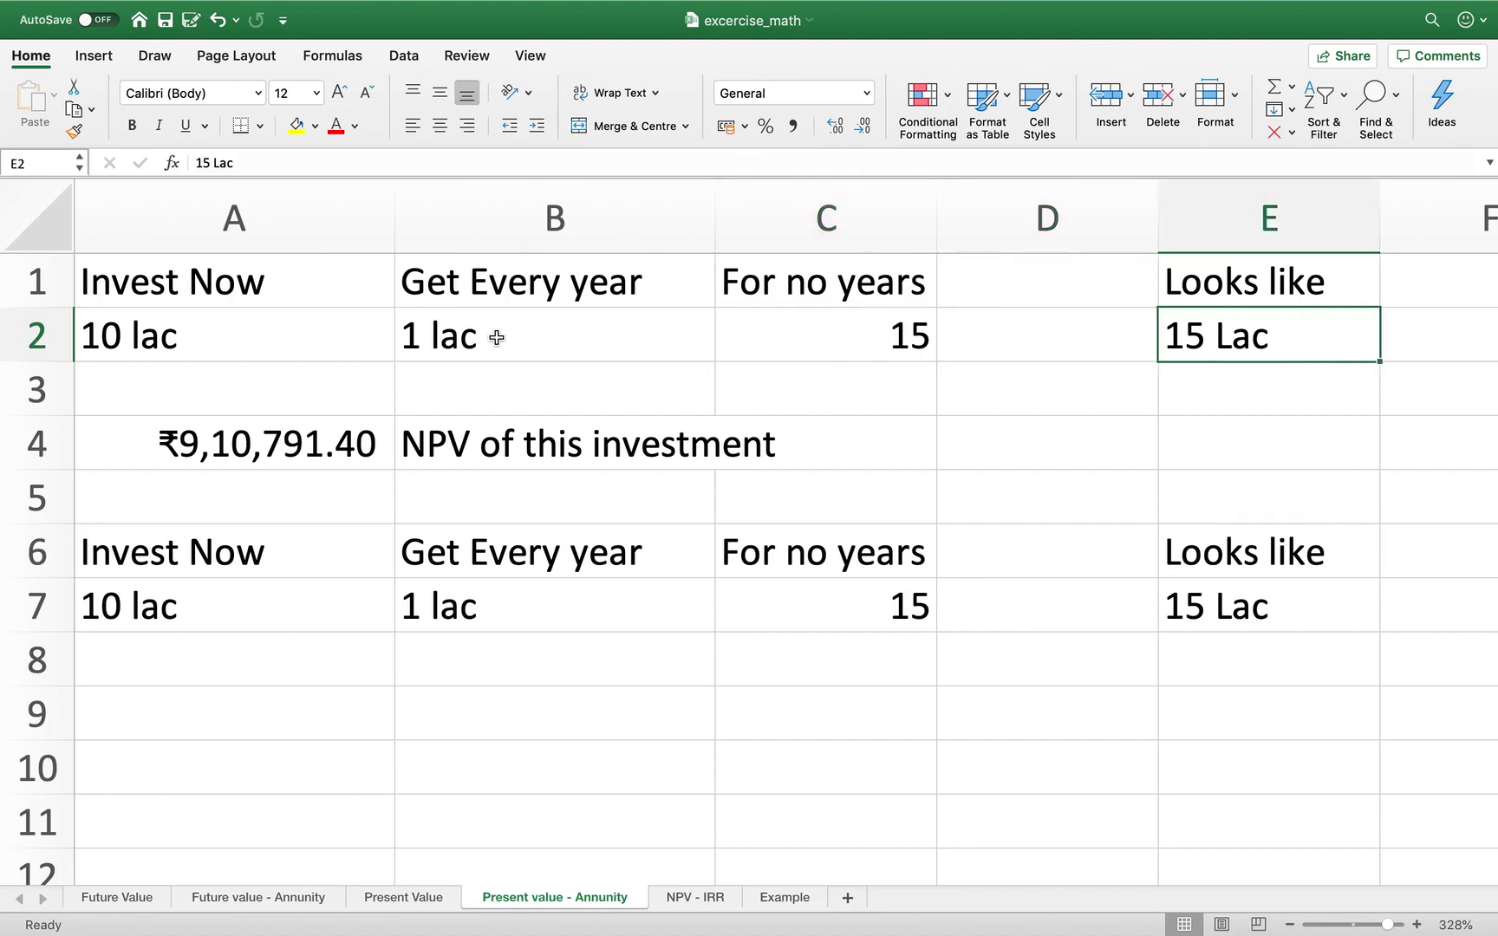
- Start a PV formula in E4 with a 7% rate and C2 as the number of periods
key("Down")
key("Down")
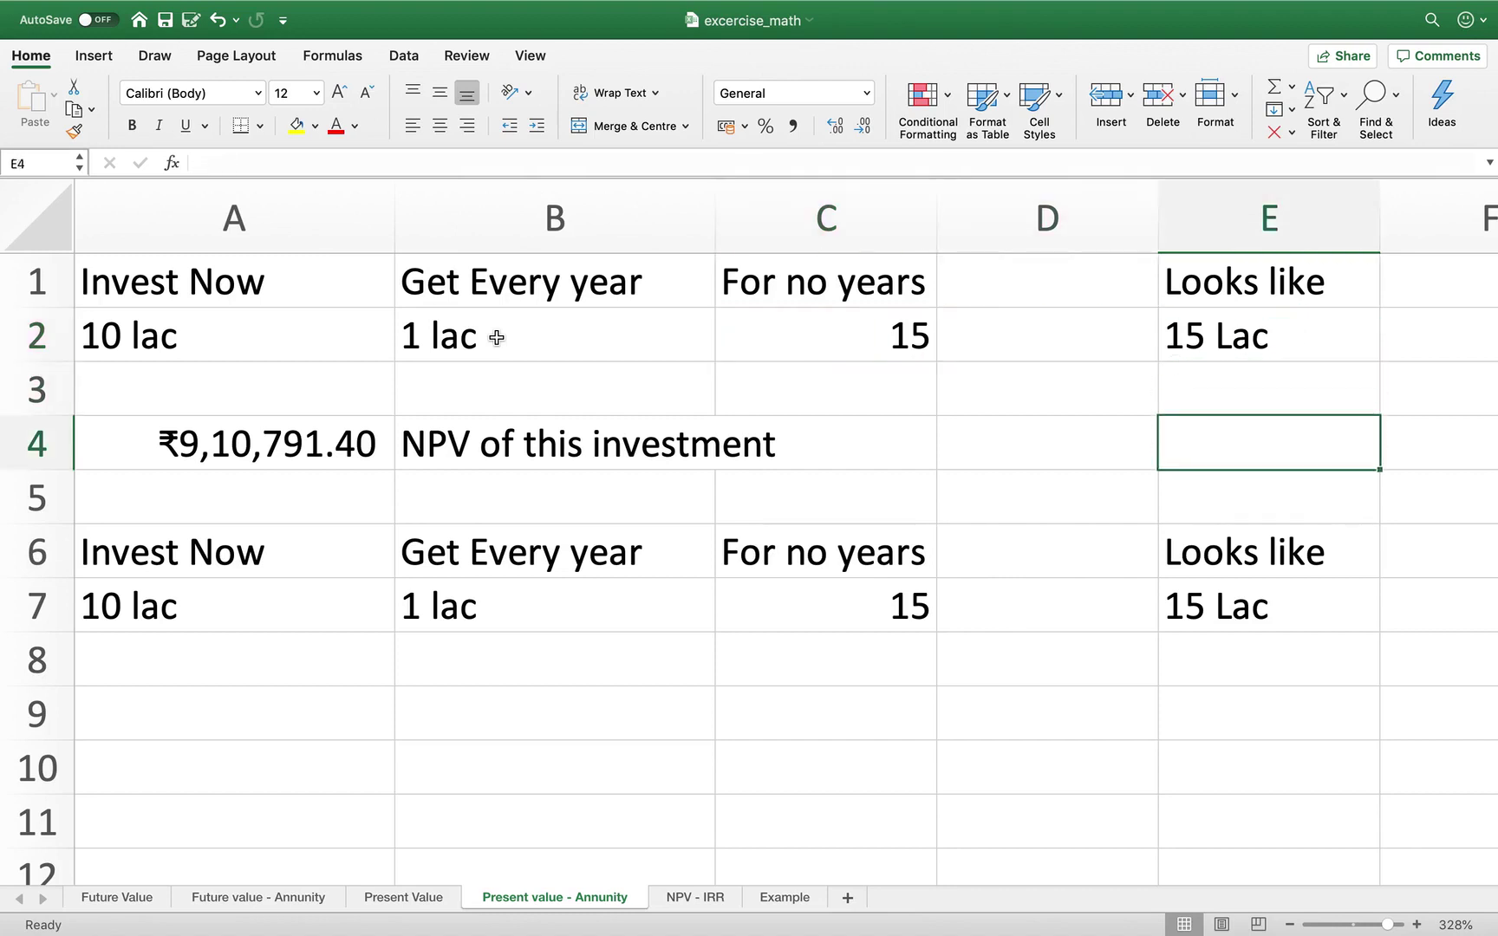
type("=")
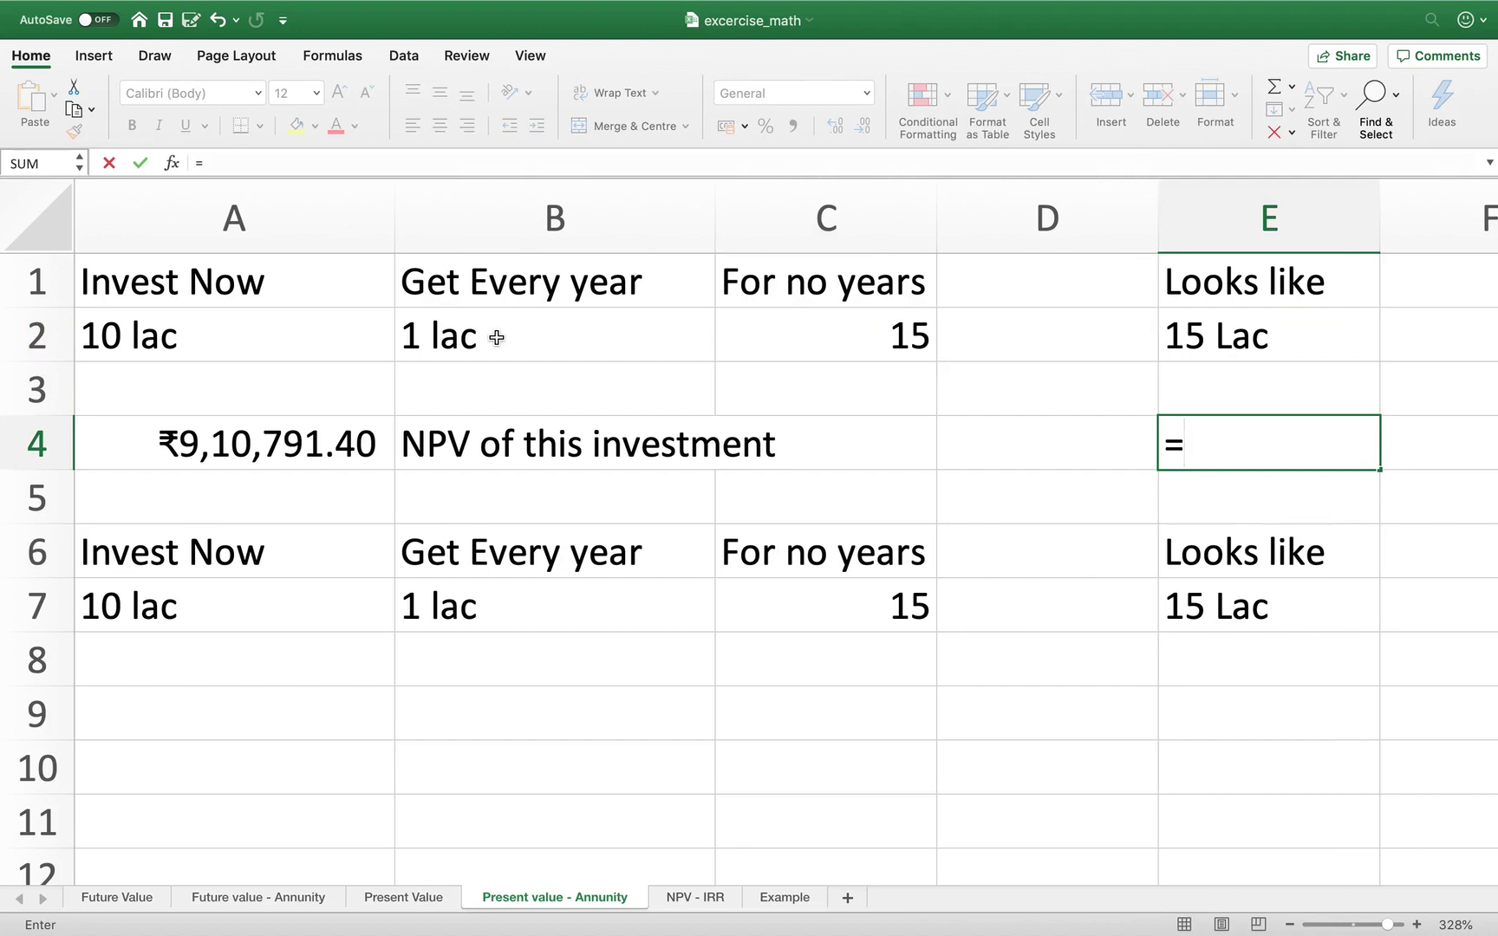
type("pv")
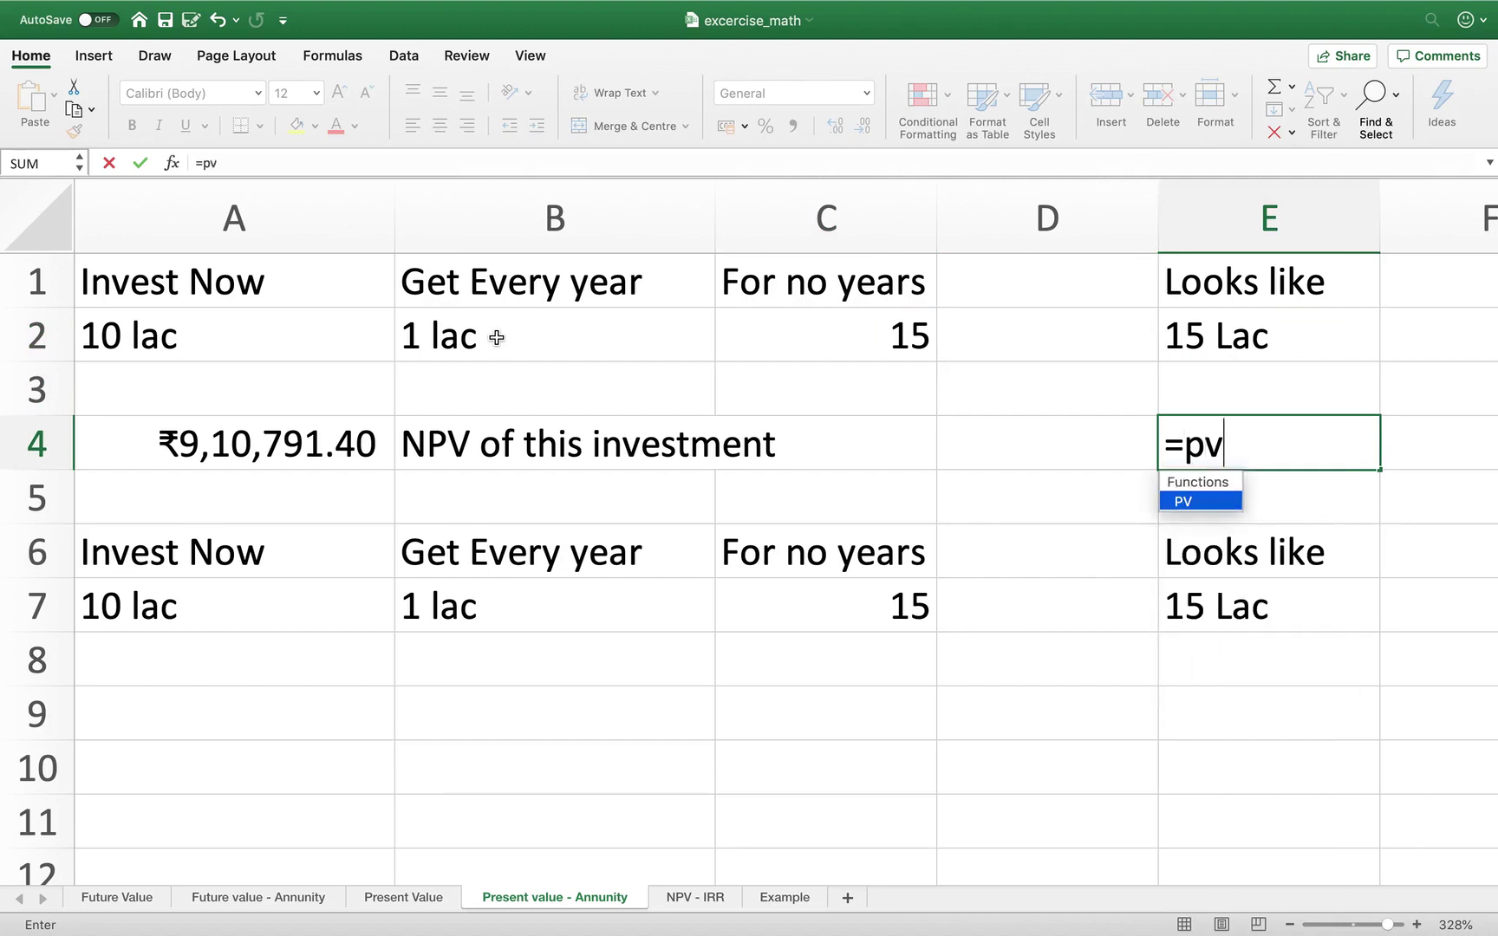
key("Tab")
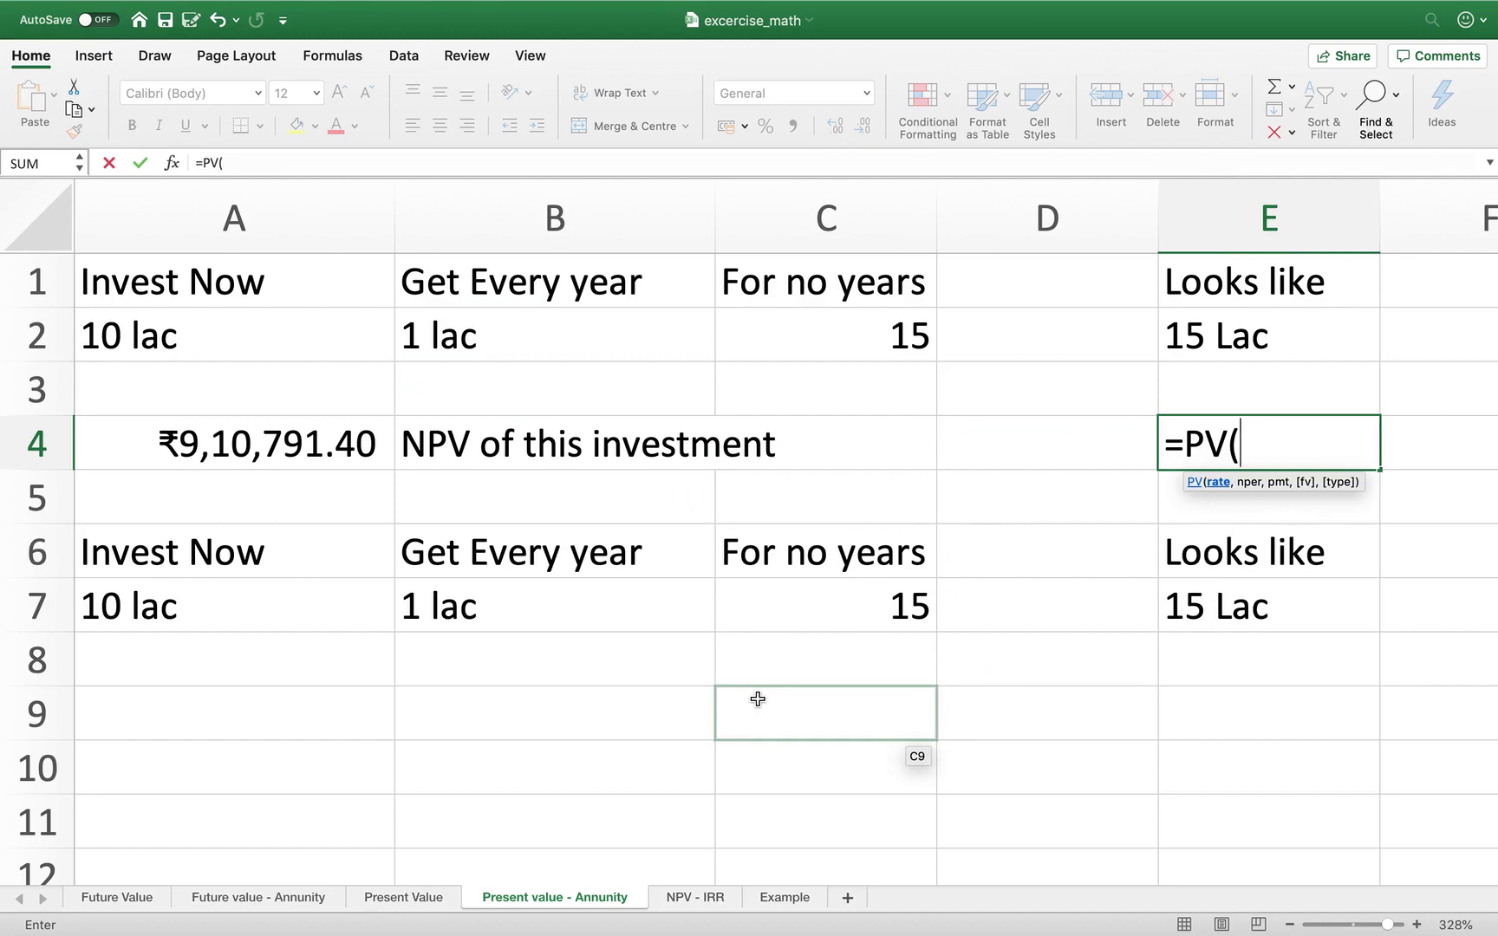
type("7%")
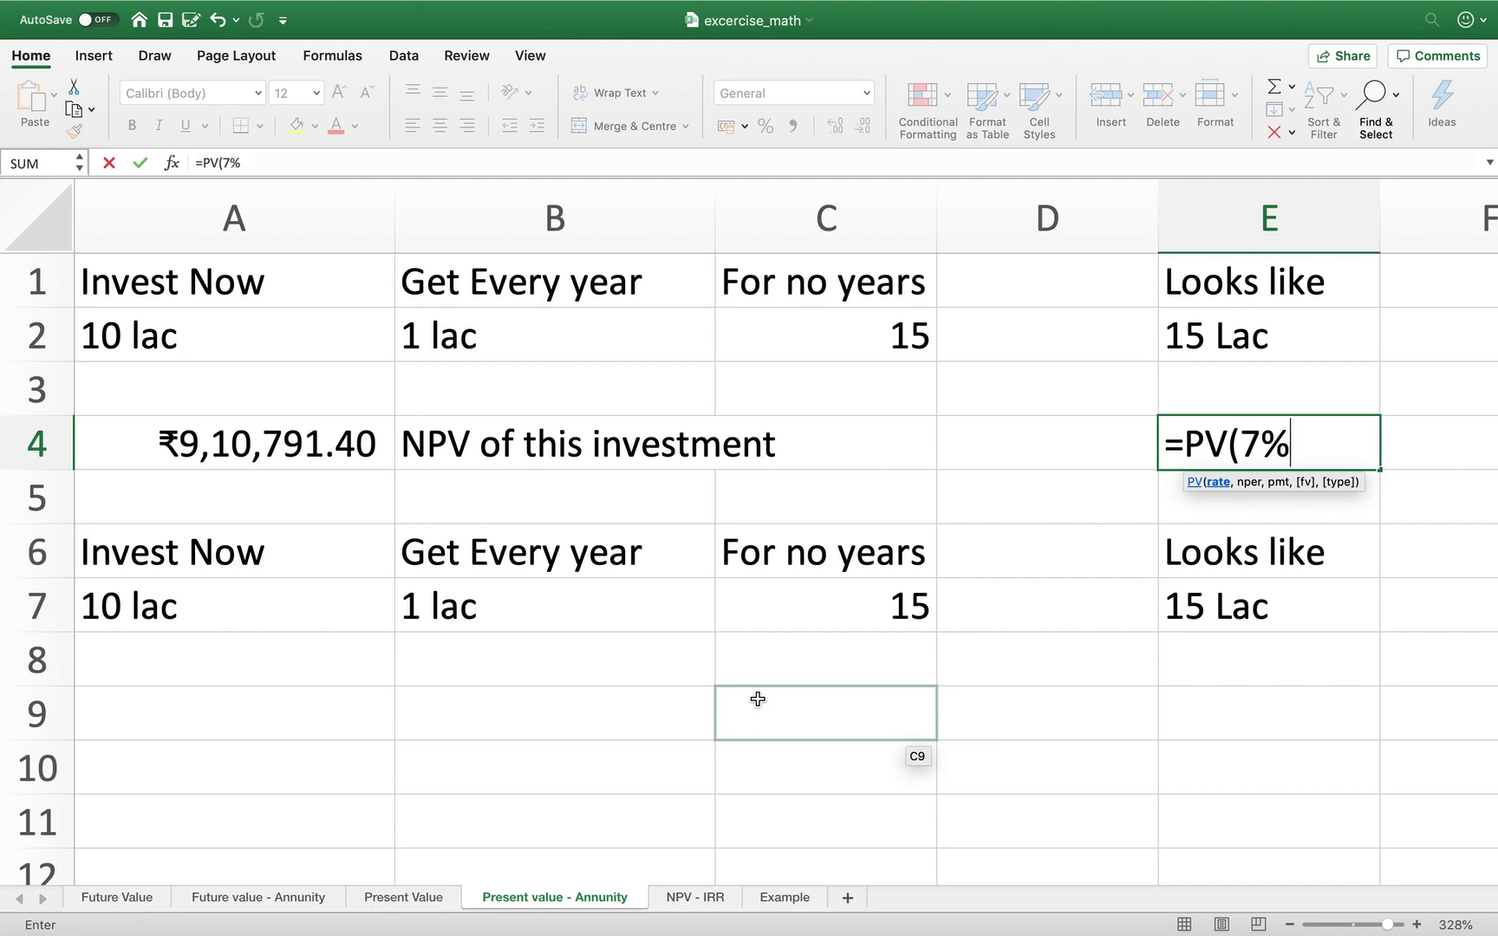
type(",")
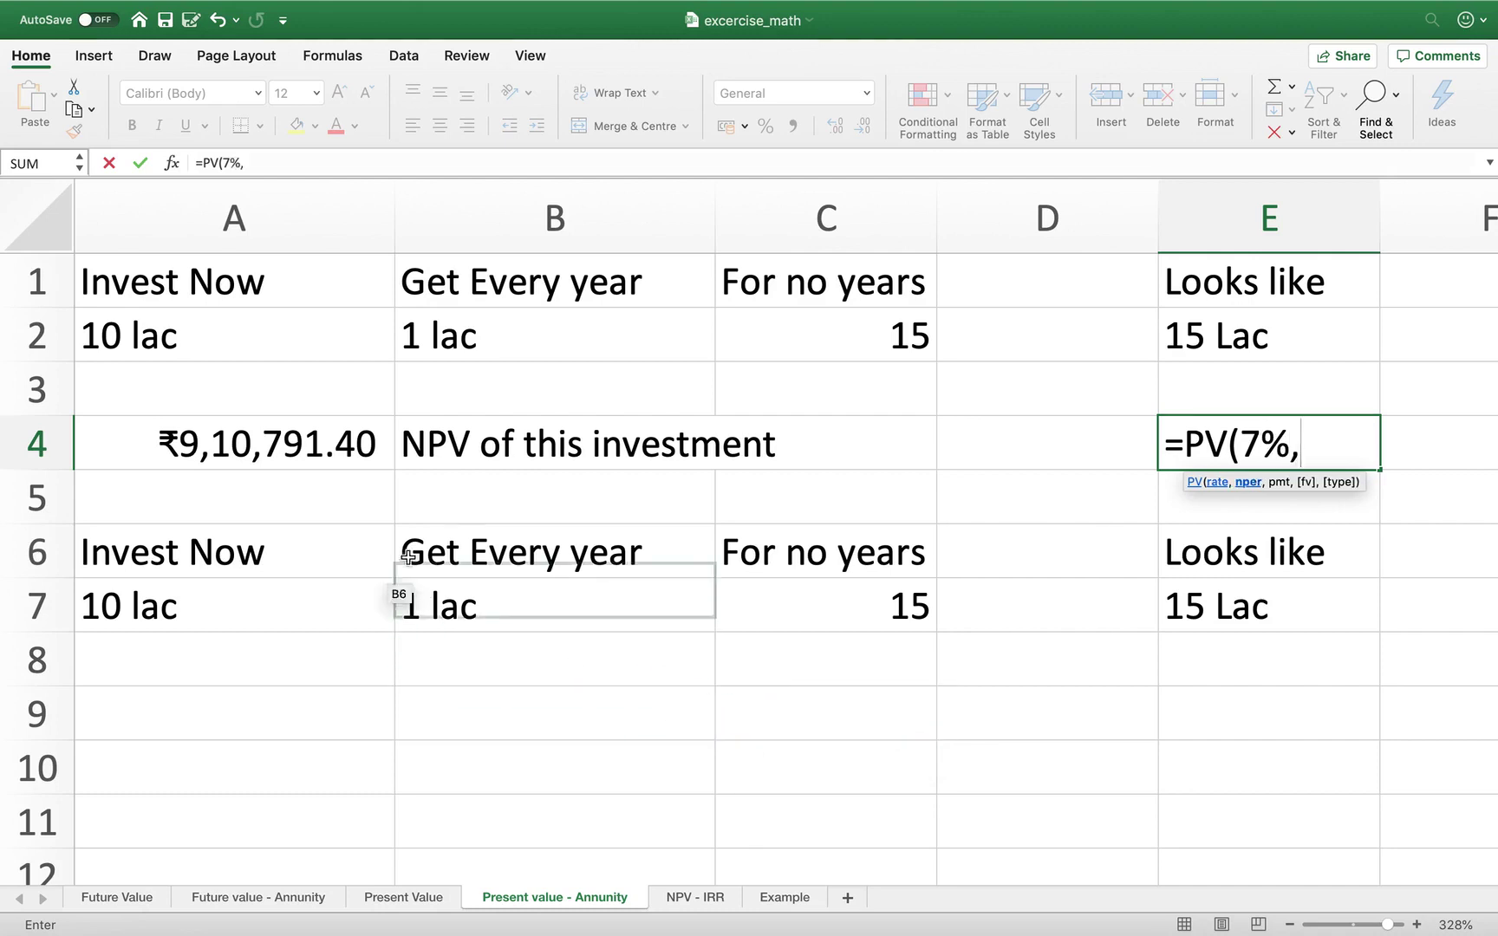
left_click(865, 331)
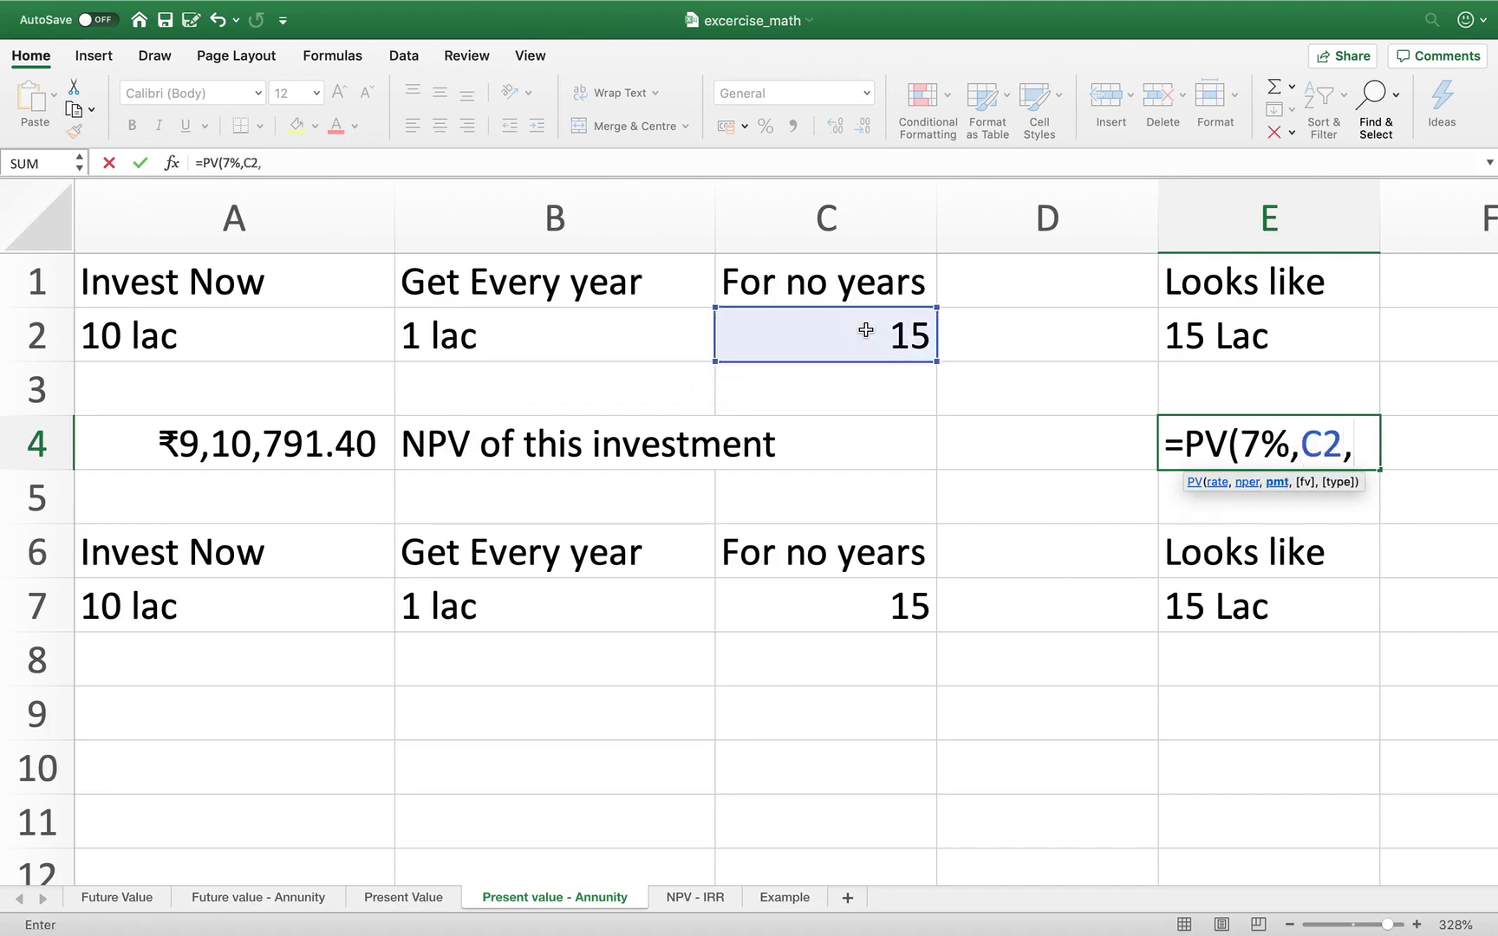
- Complete the PV formula in E4 with a payment of 100000 and a future value of 0
type("1")
key("BackSpace")
type("100000,")
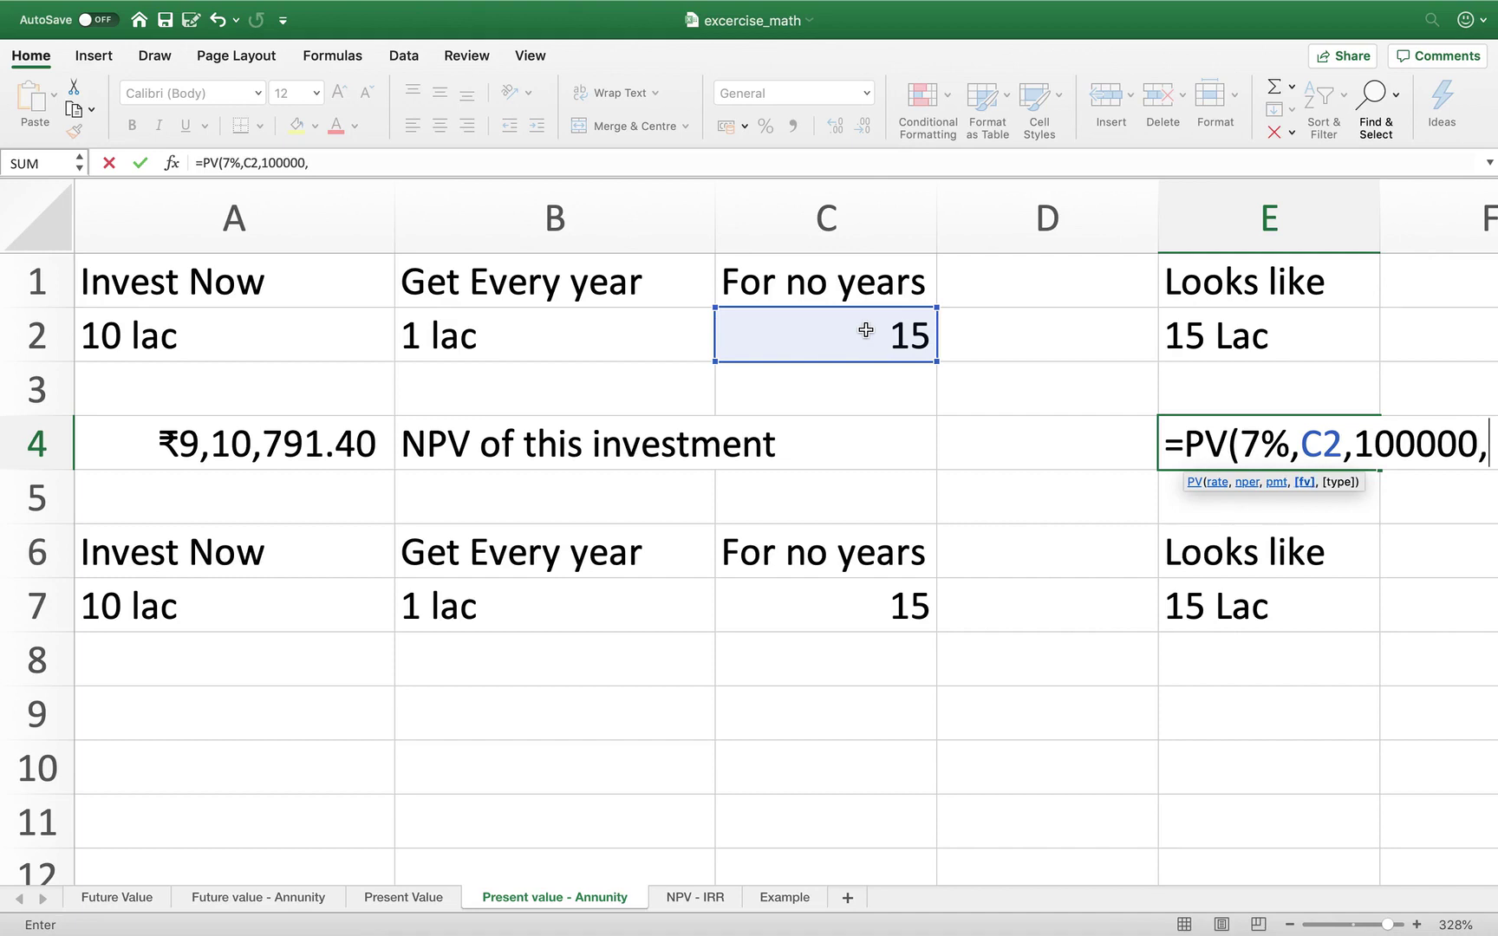
type("0")
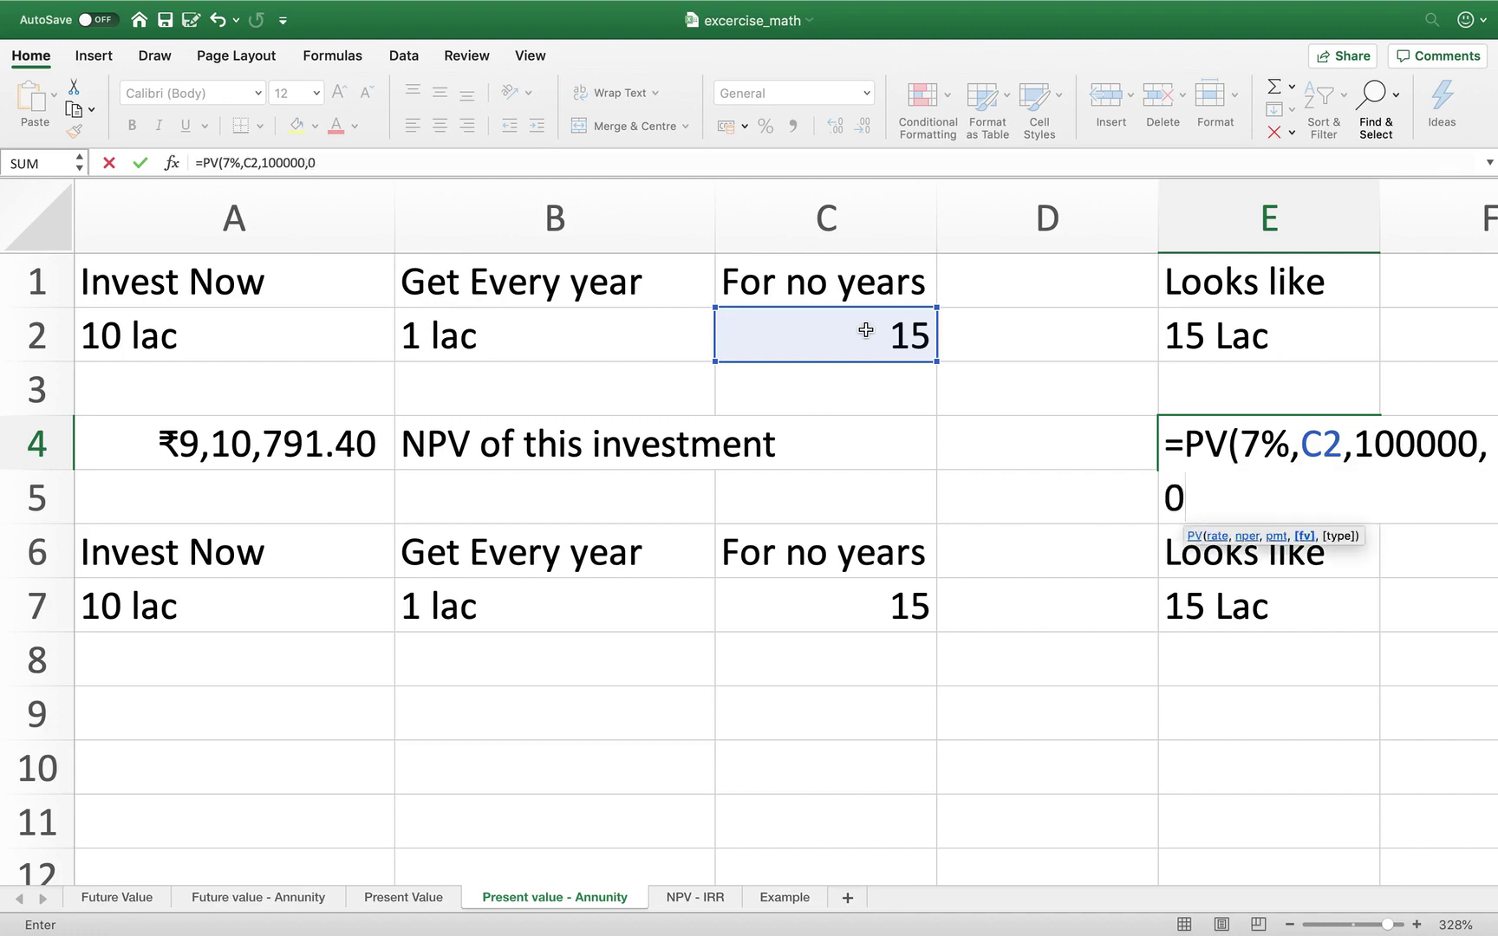
type(")")
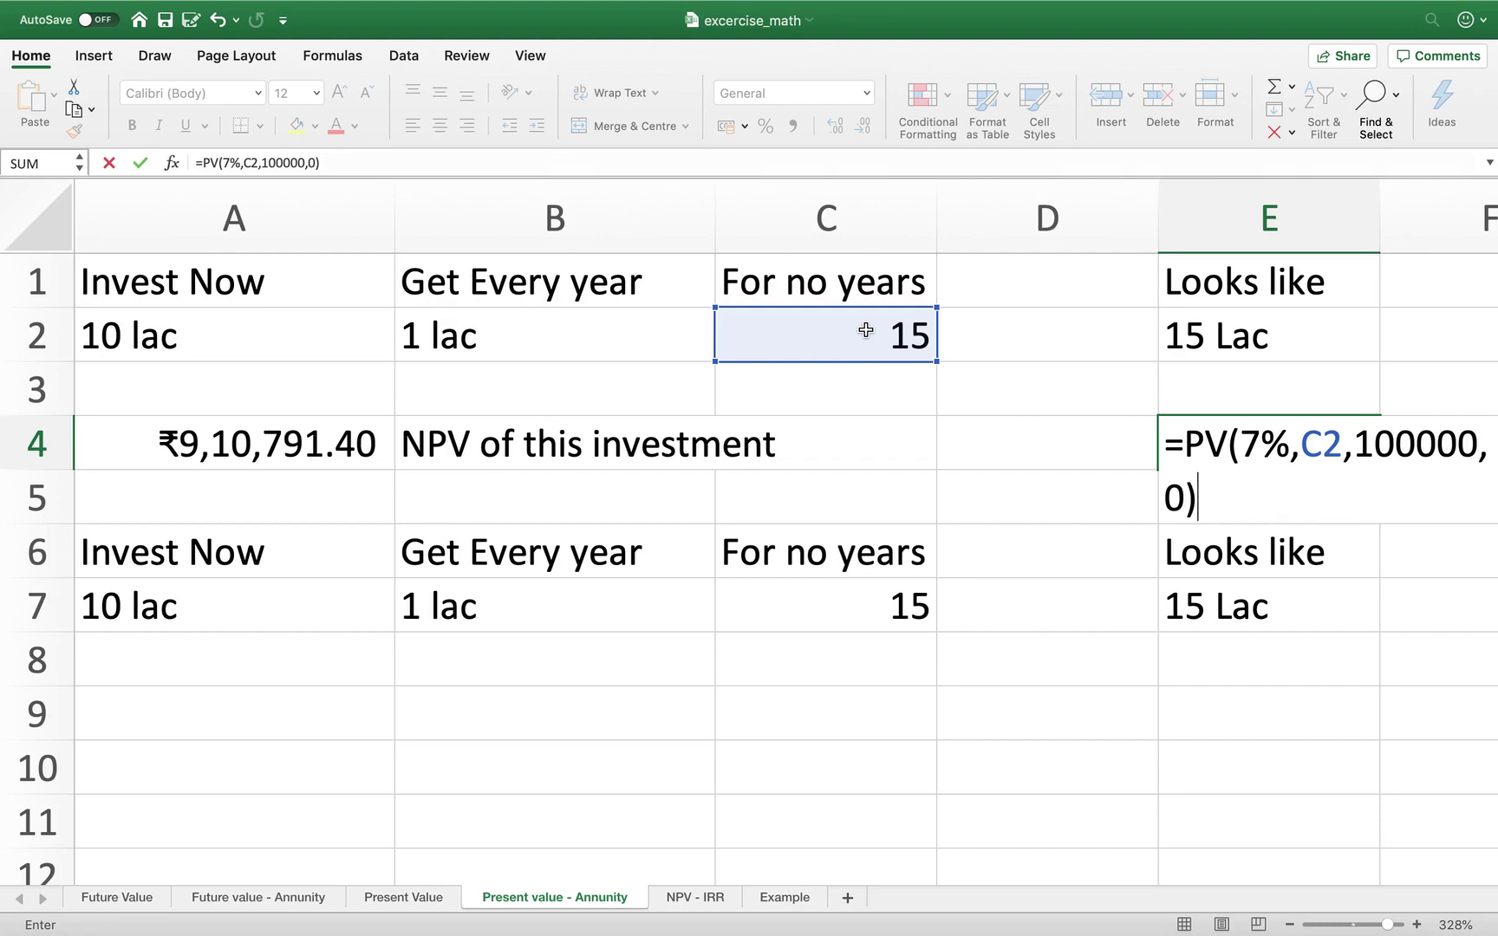
key("Return")
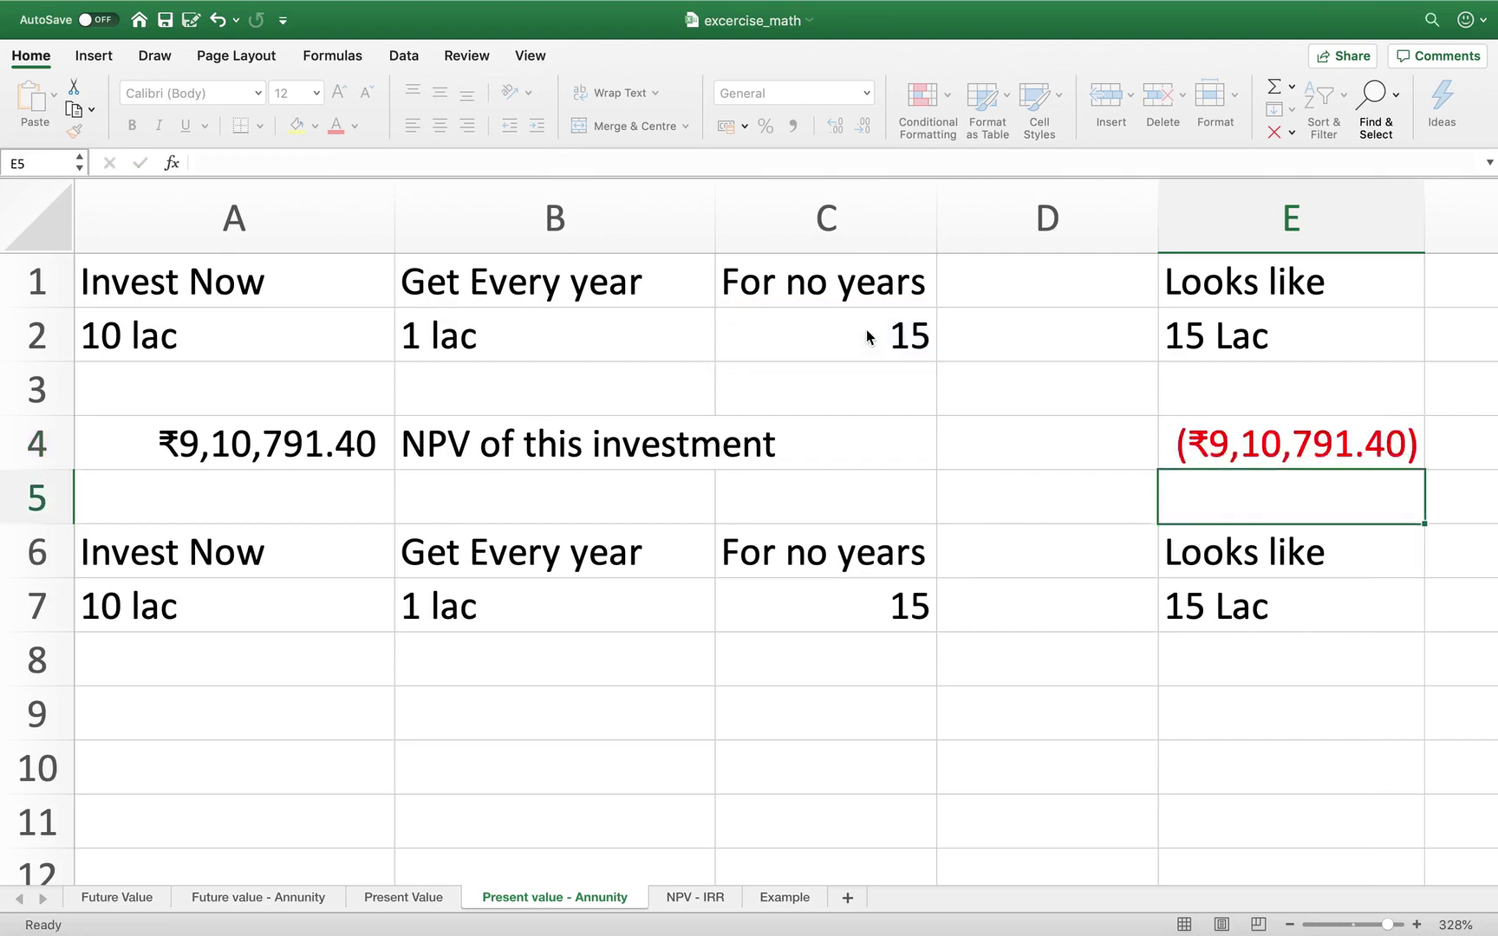
- Make the payment in E4's PV formula negative so it reads =PV(7%,C2,-100000,0)
left_click(1230, 446)
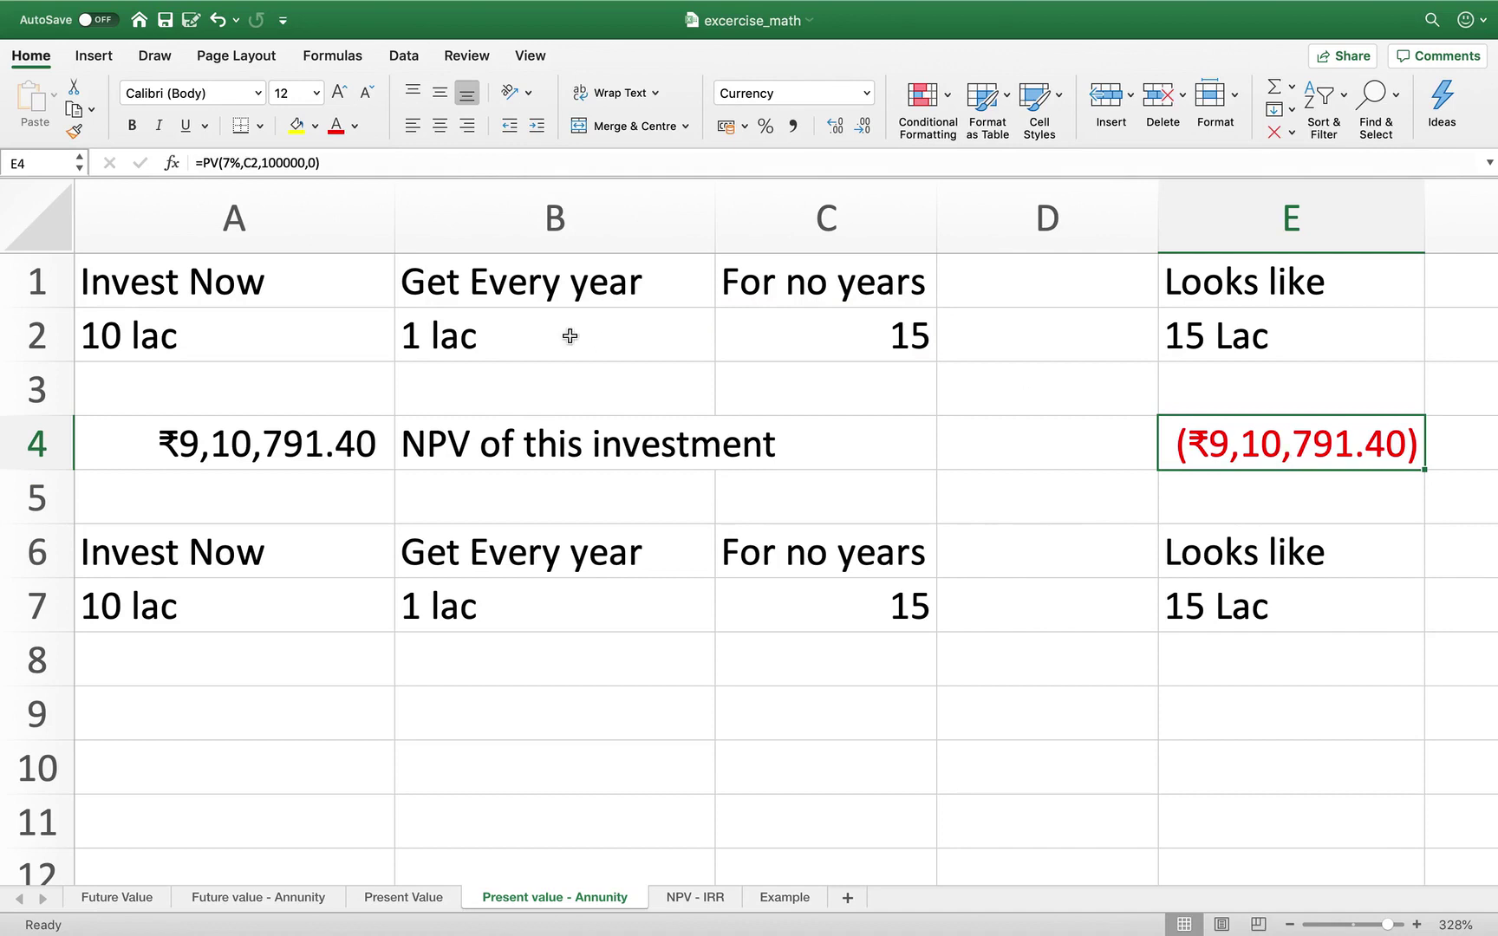
left_click(261, 170)
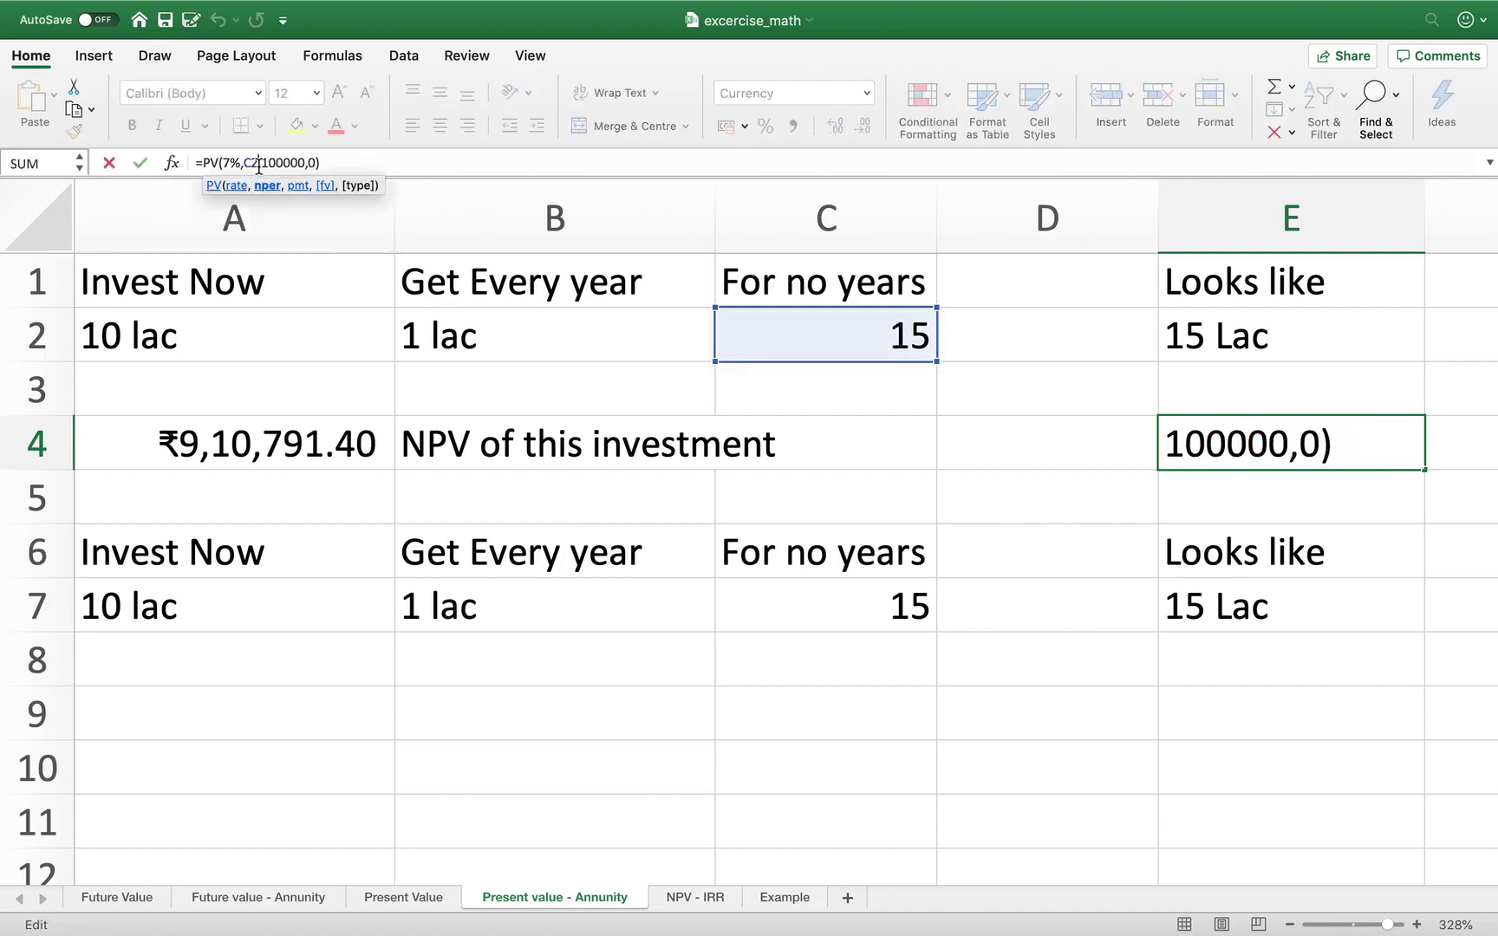
key("Return")
left_click(1300, 440)
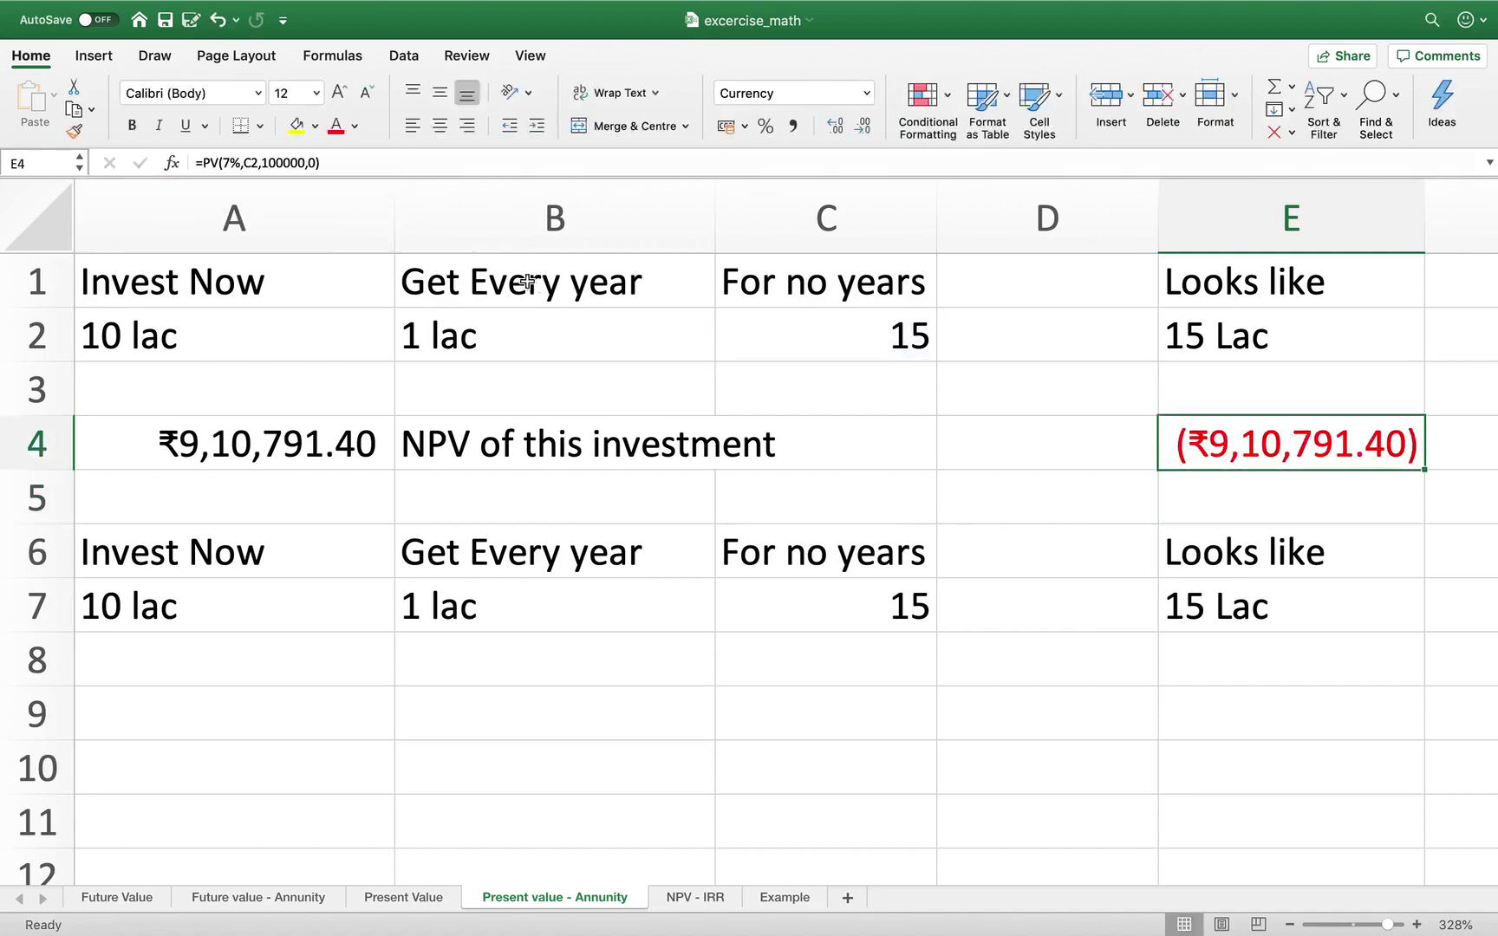
left_click(262, 163)
type("-")
key("Return")
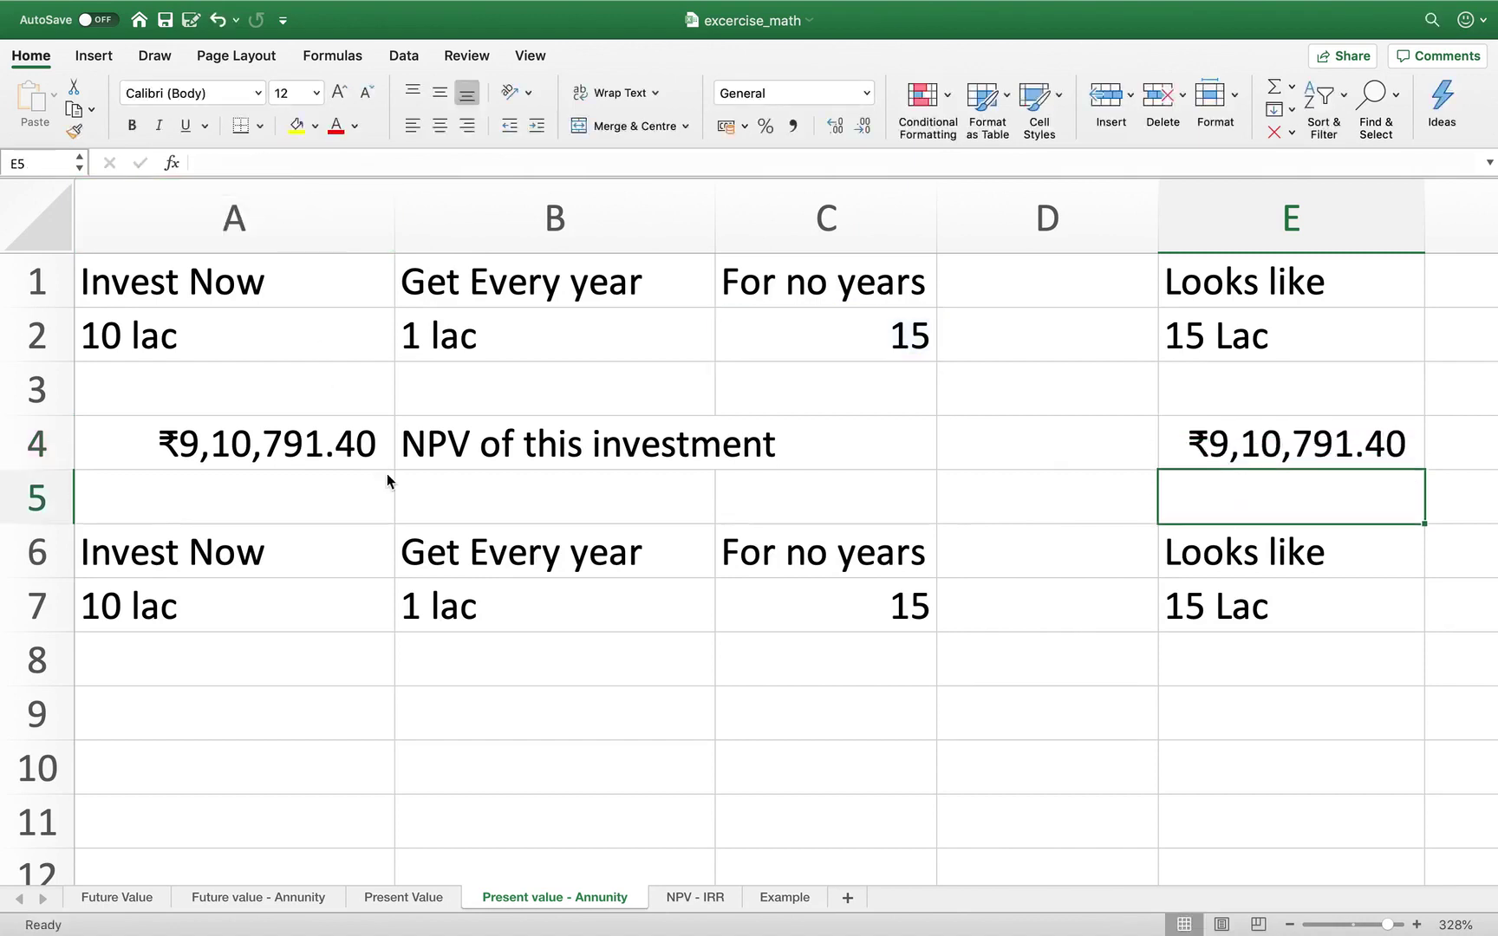
left_click(1276, 441)
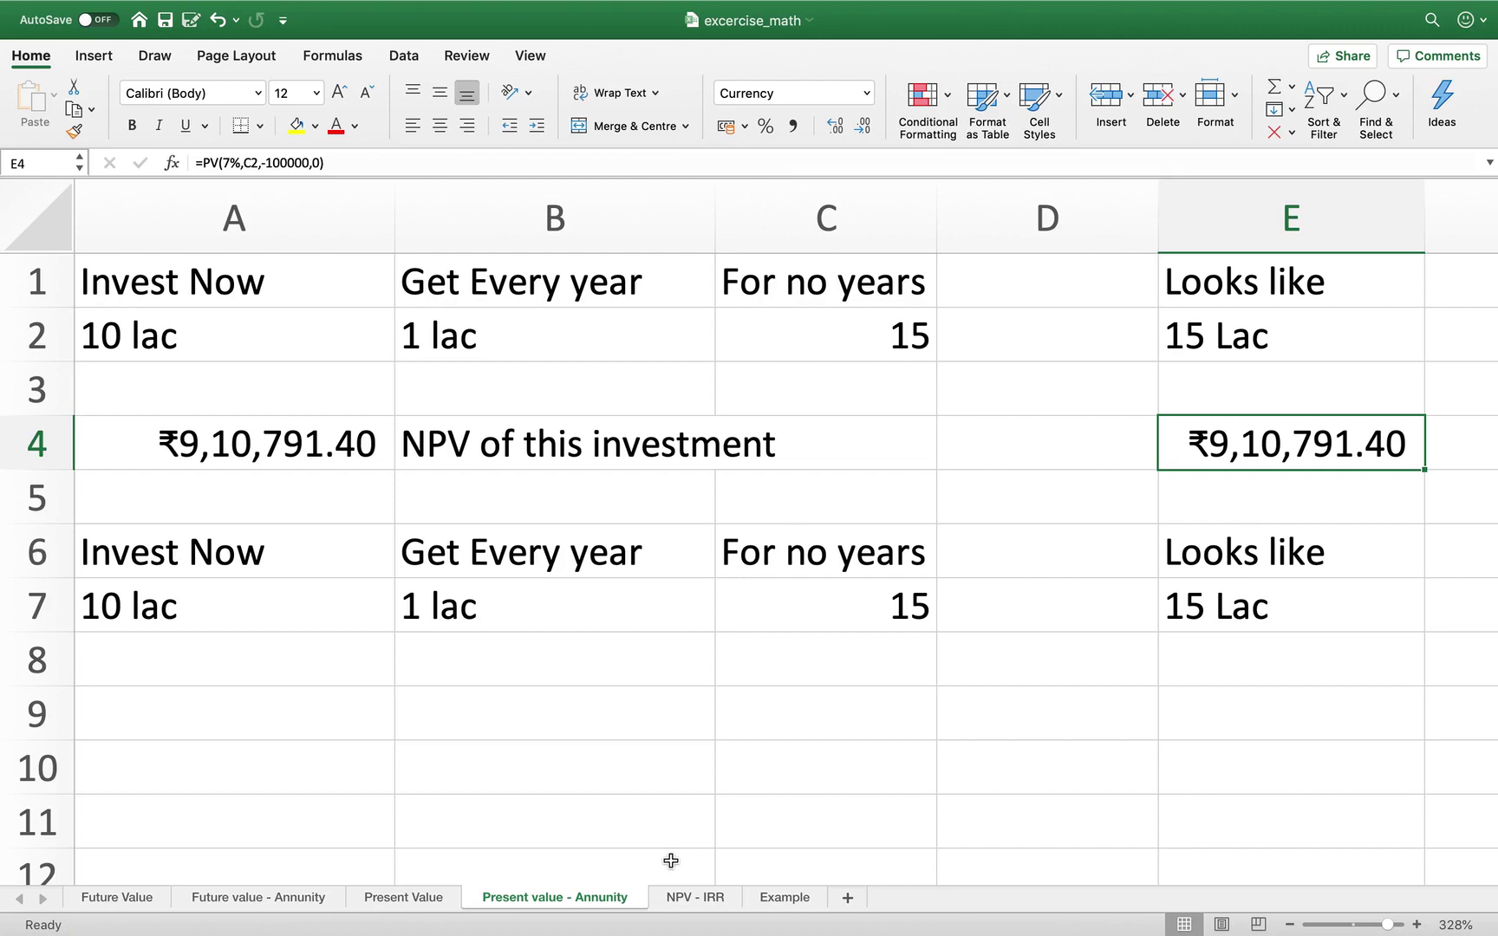
- Open the NPV - IRR sheet and review the investment amount, yearly return, duration, post-depreciation value and debt rate
left_click(693, 901)
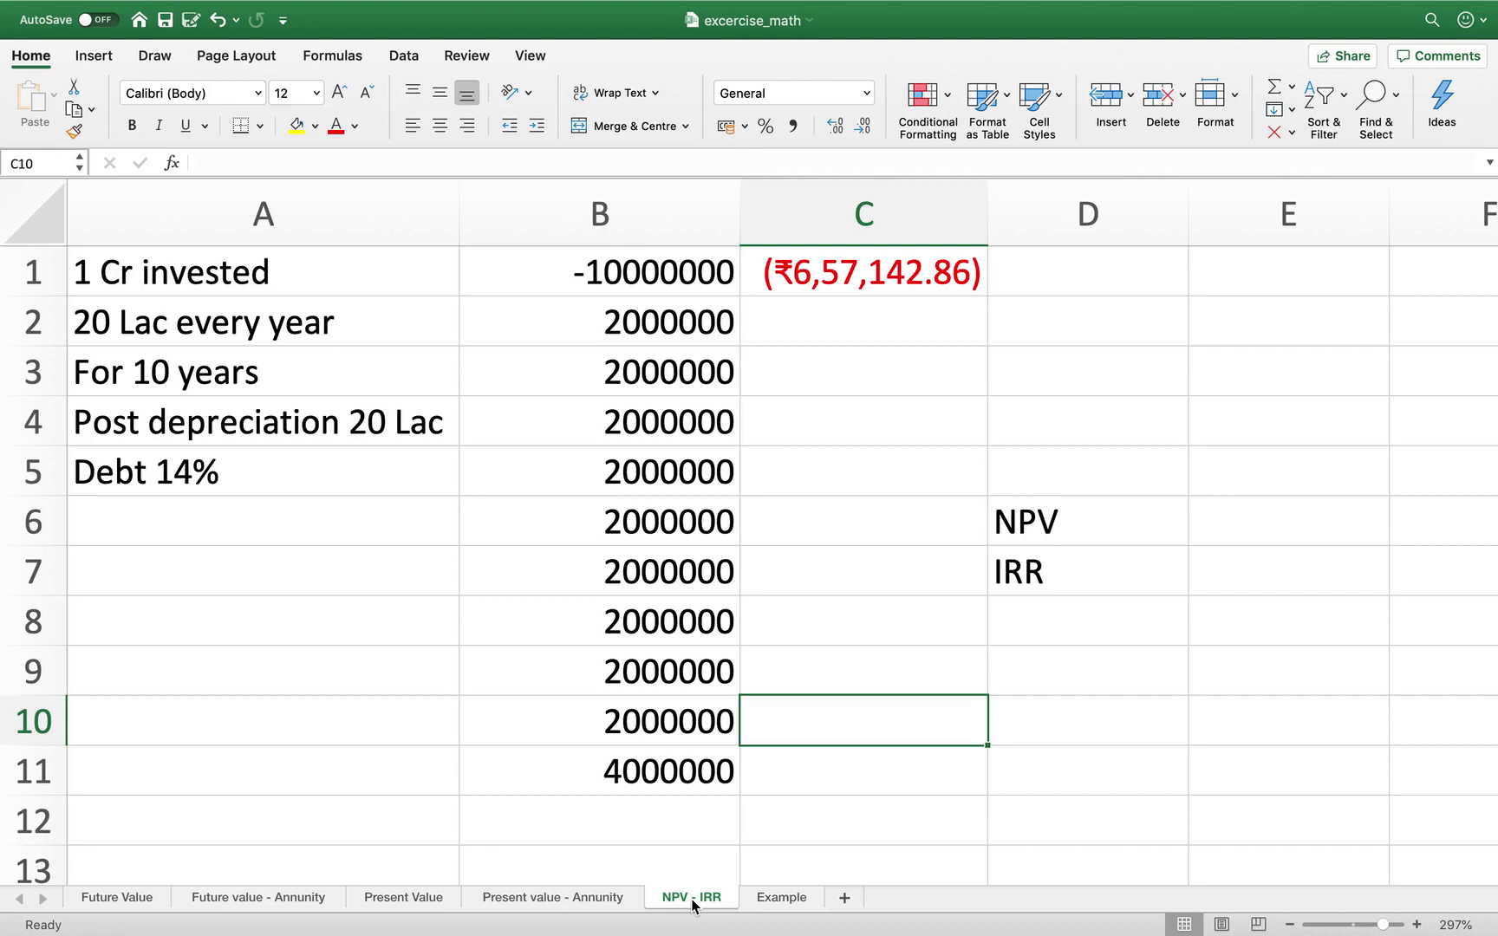
left_click(669, 277)
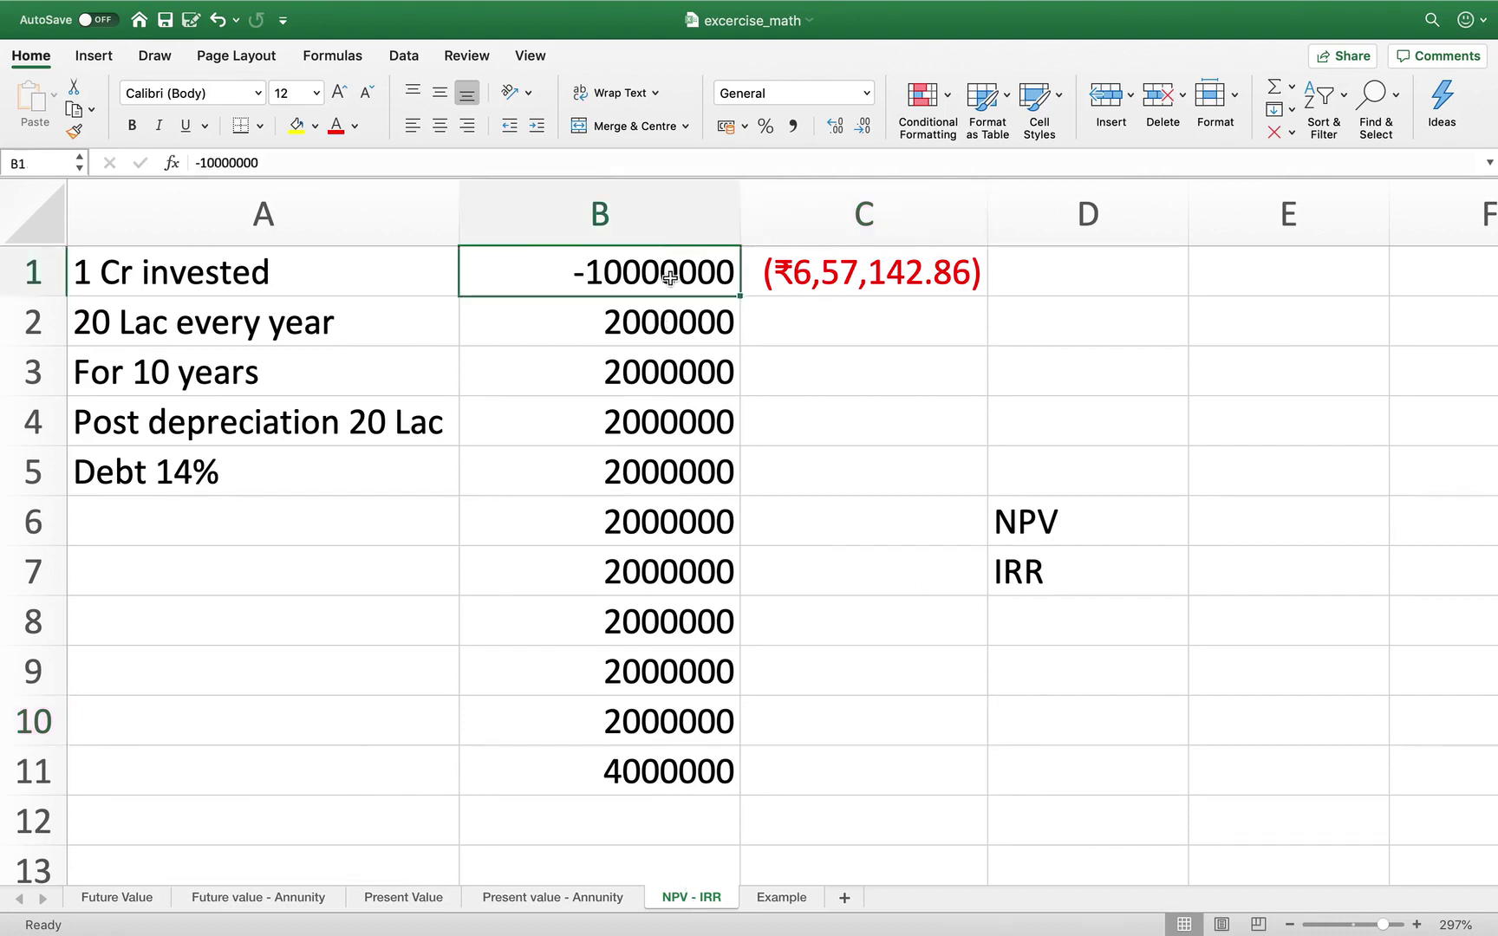
left_click(377, 281)
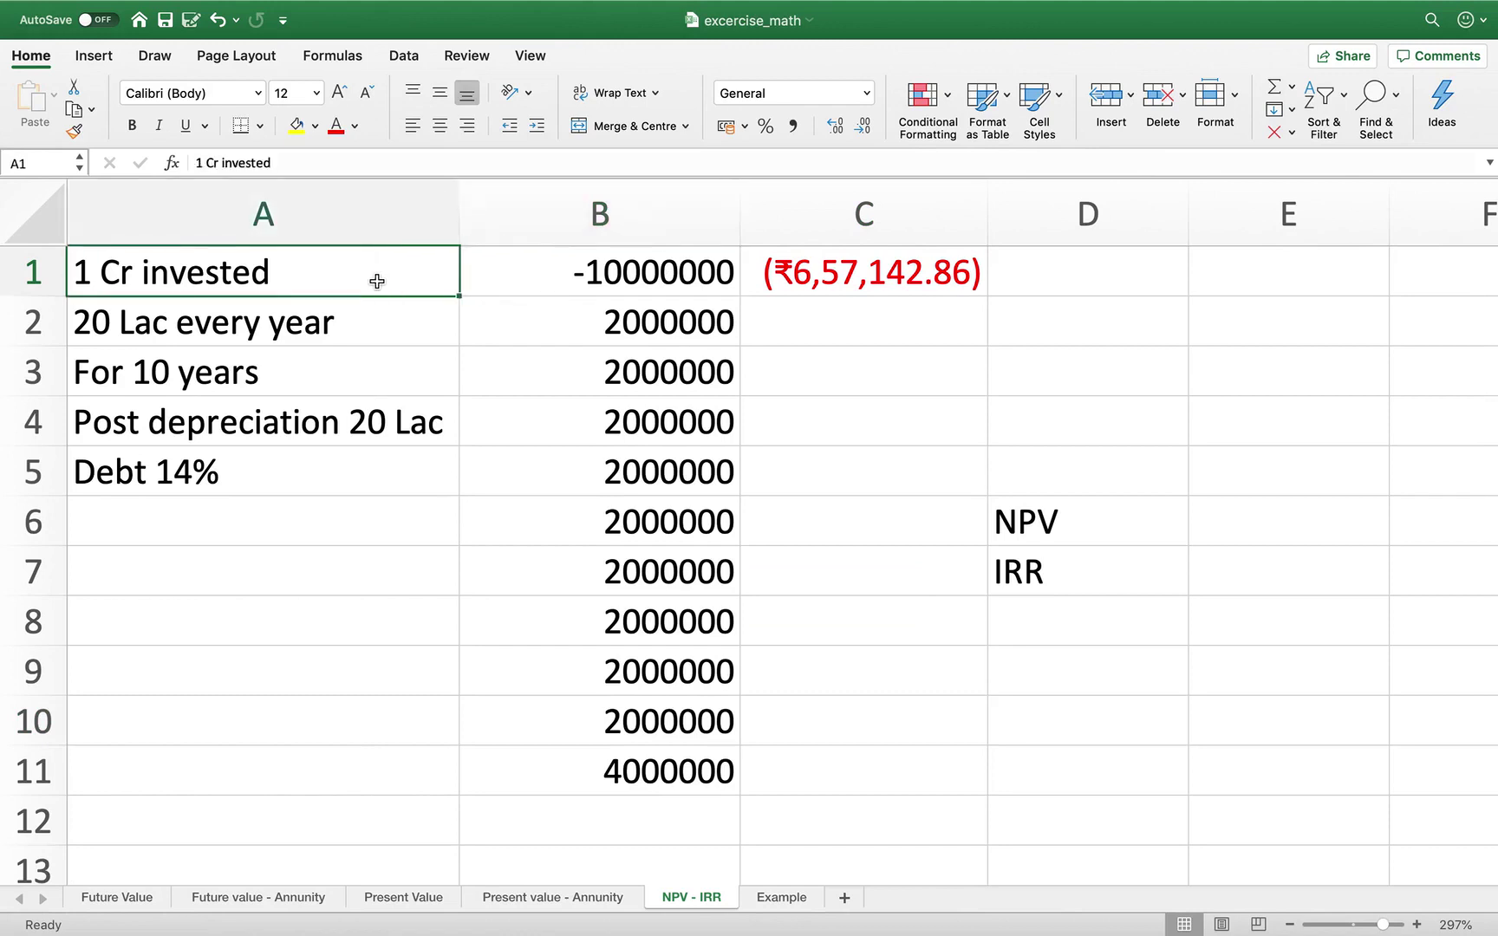
key("Down")
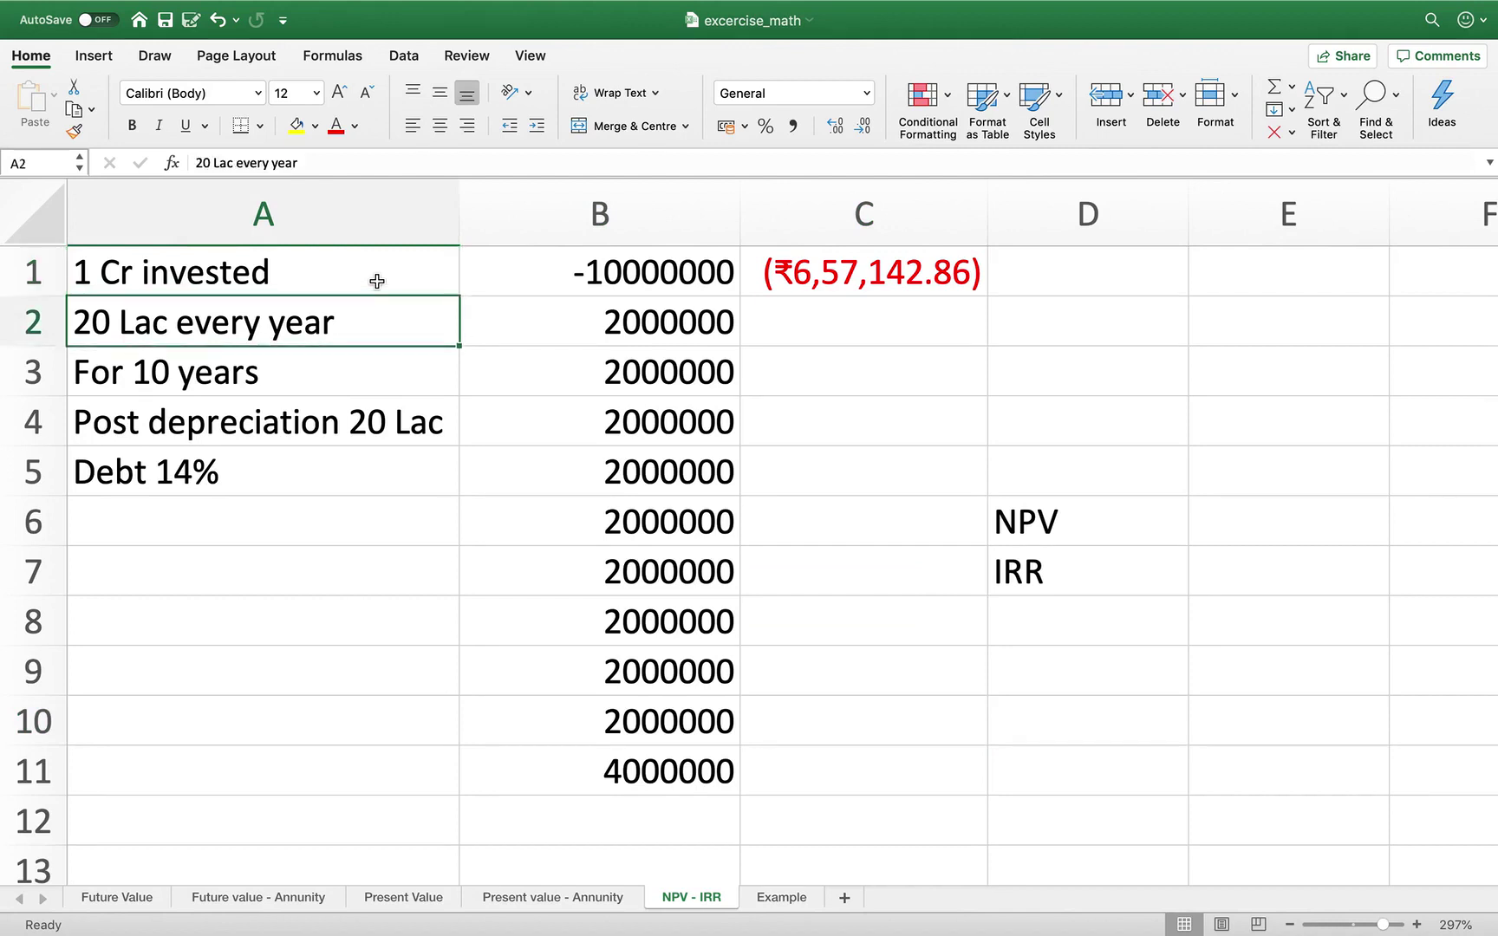
key("Down")
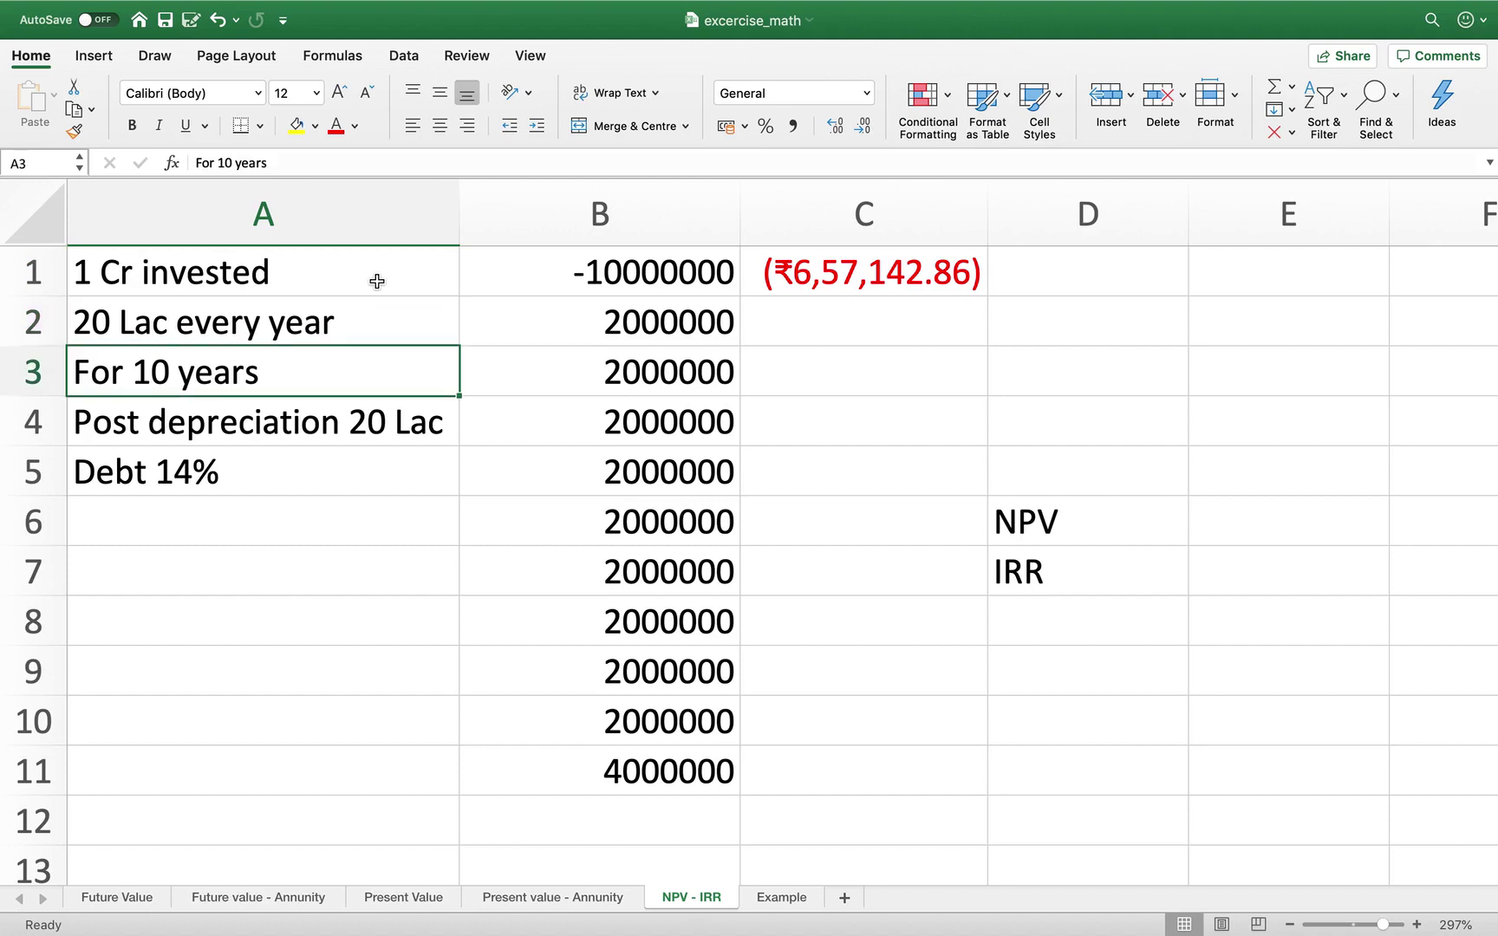
key("Down")
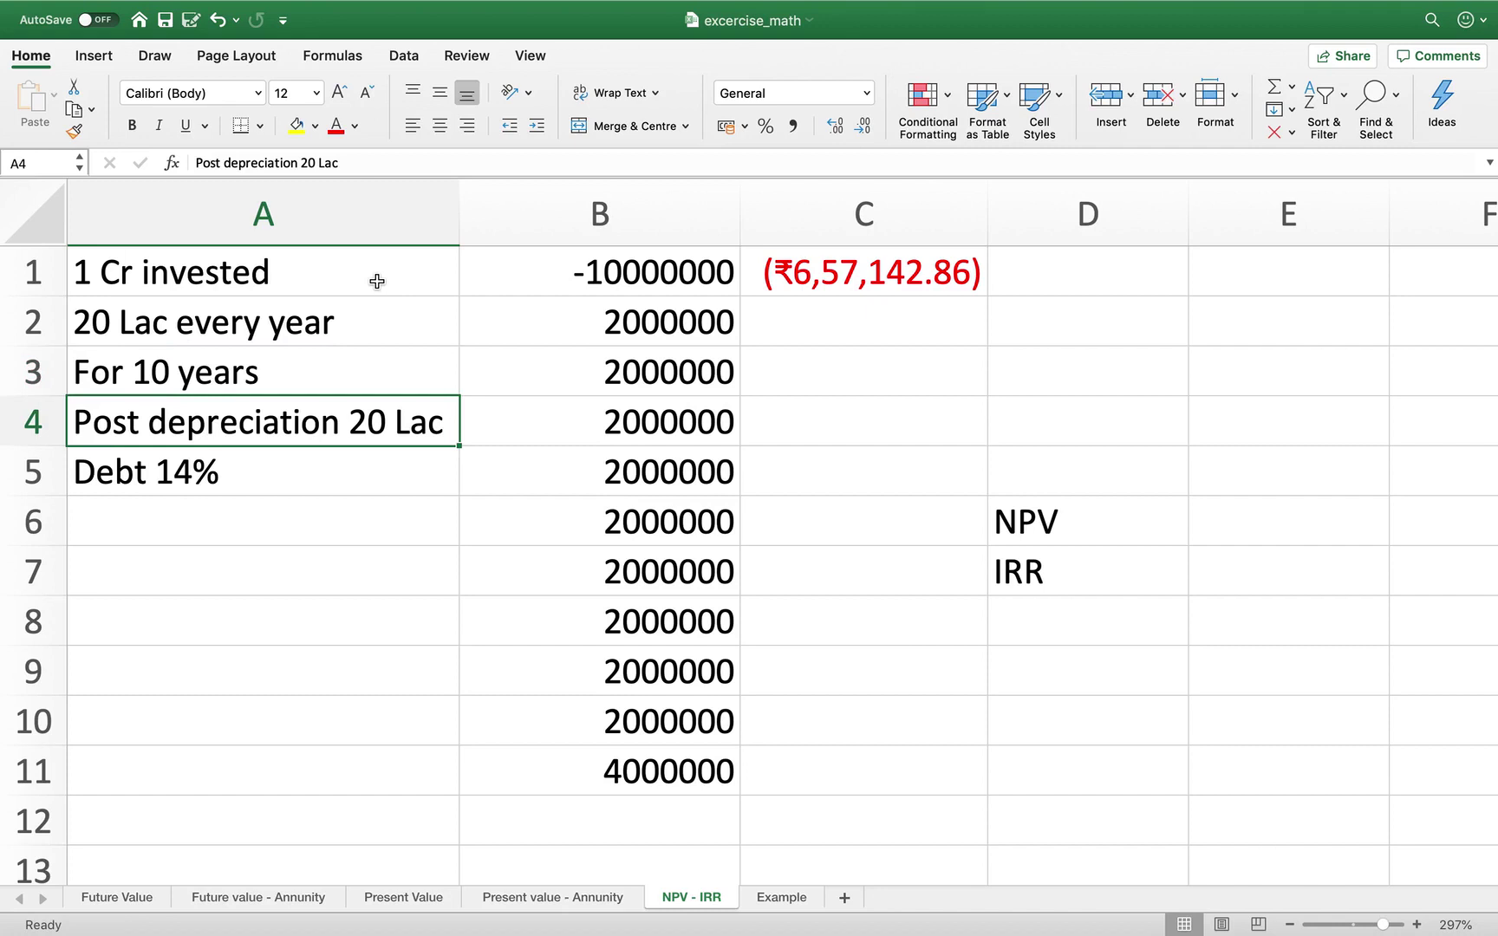
key("Down")
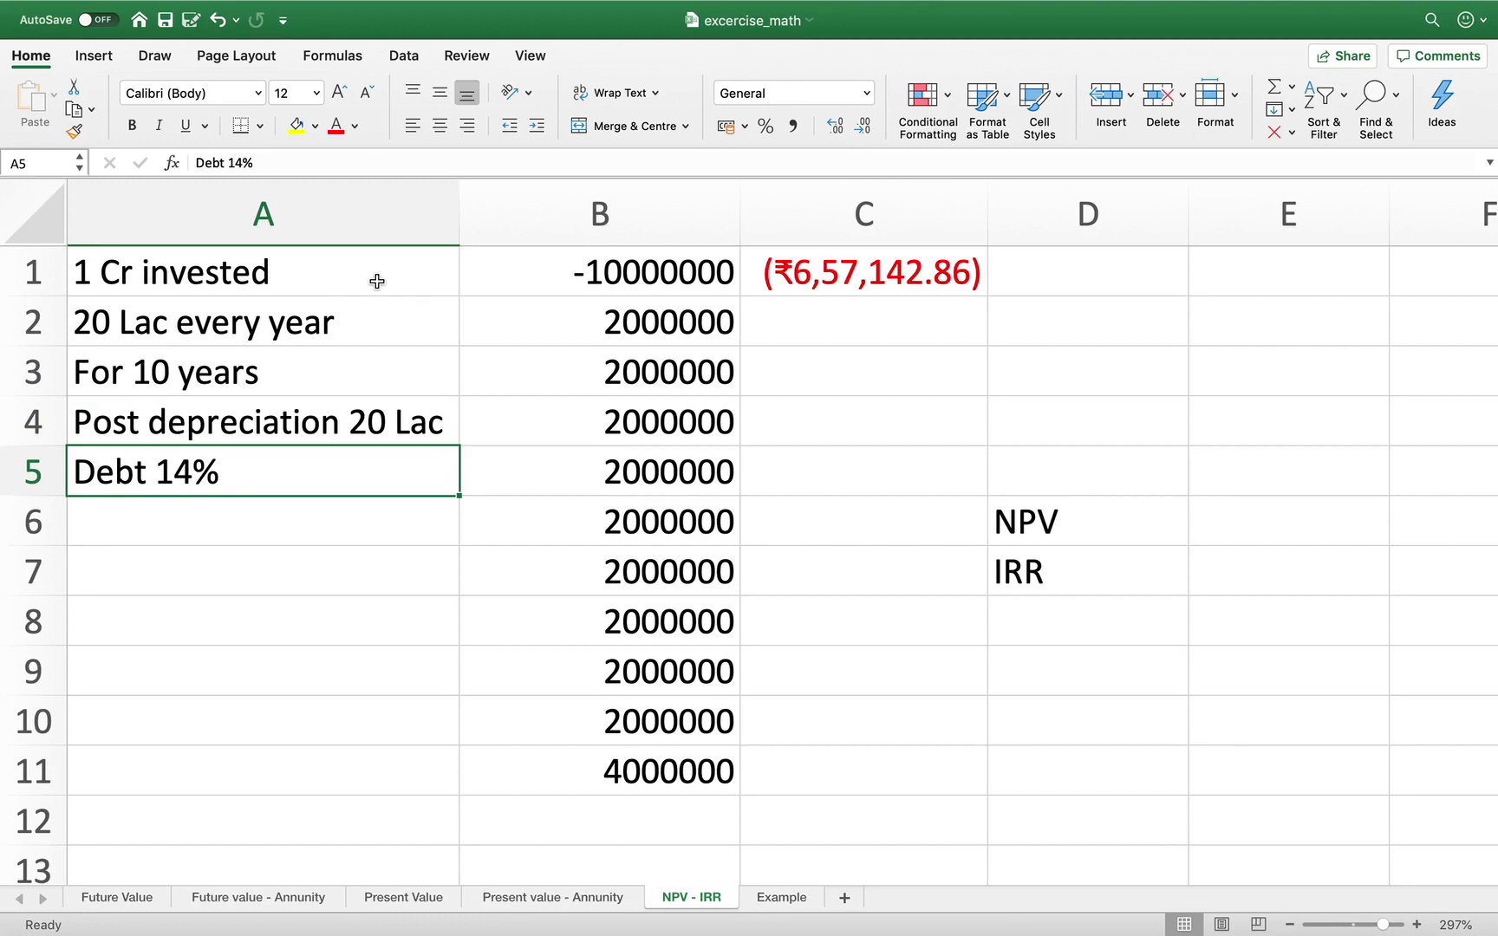
- Clear the NPV formula from C1 and start an NPV formula in C6 with a 14% rate
left_click(898, 271)
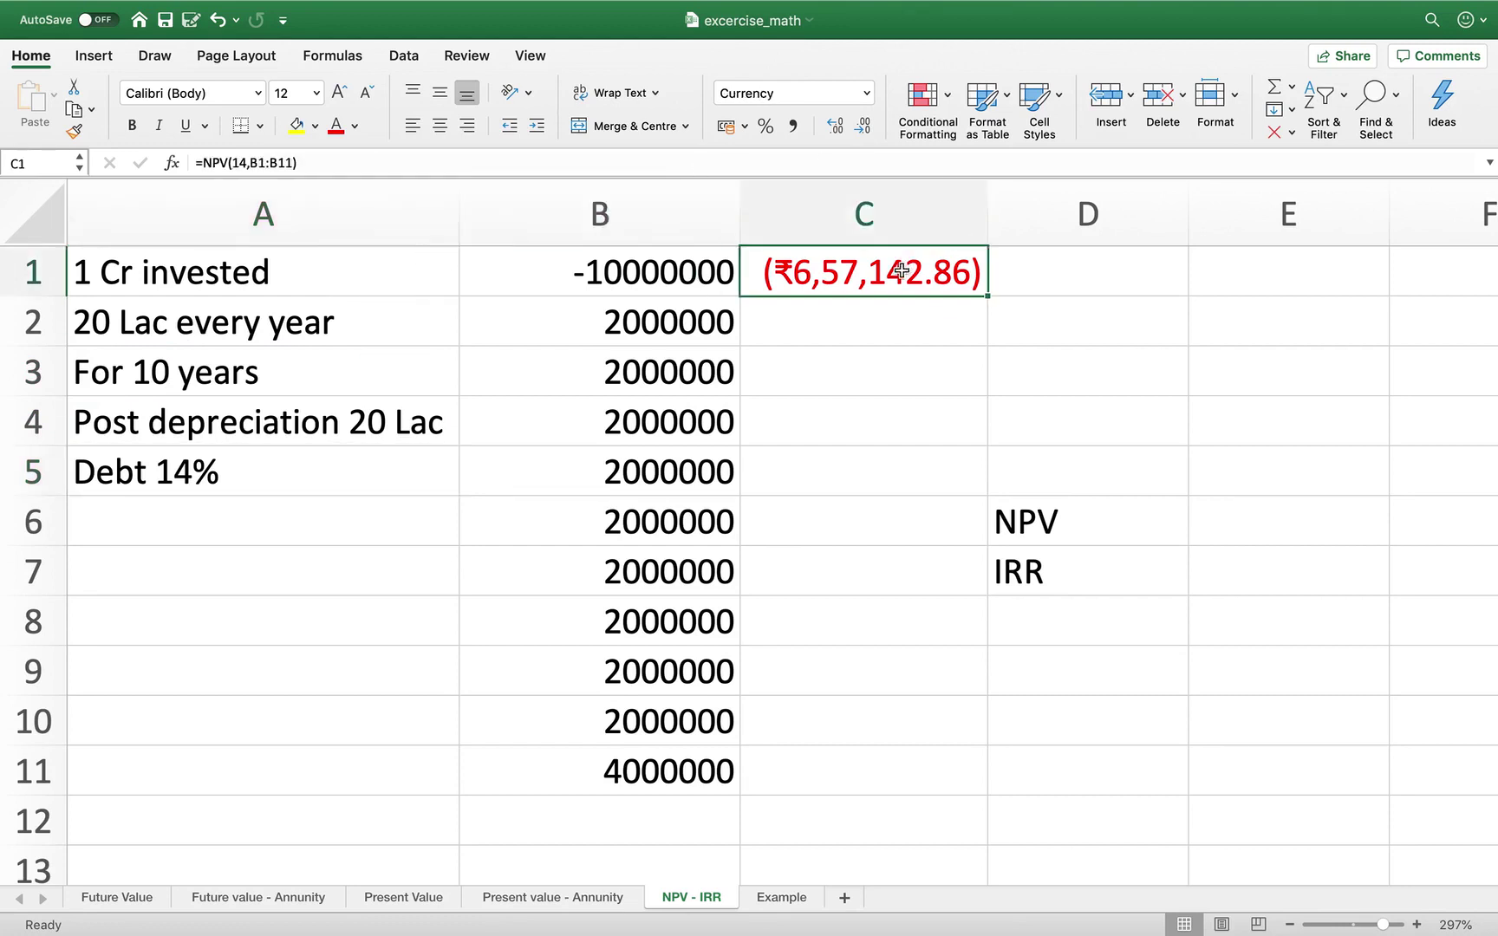
key("super+z")
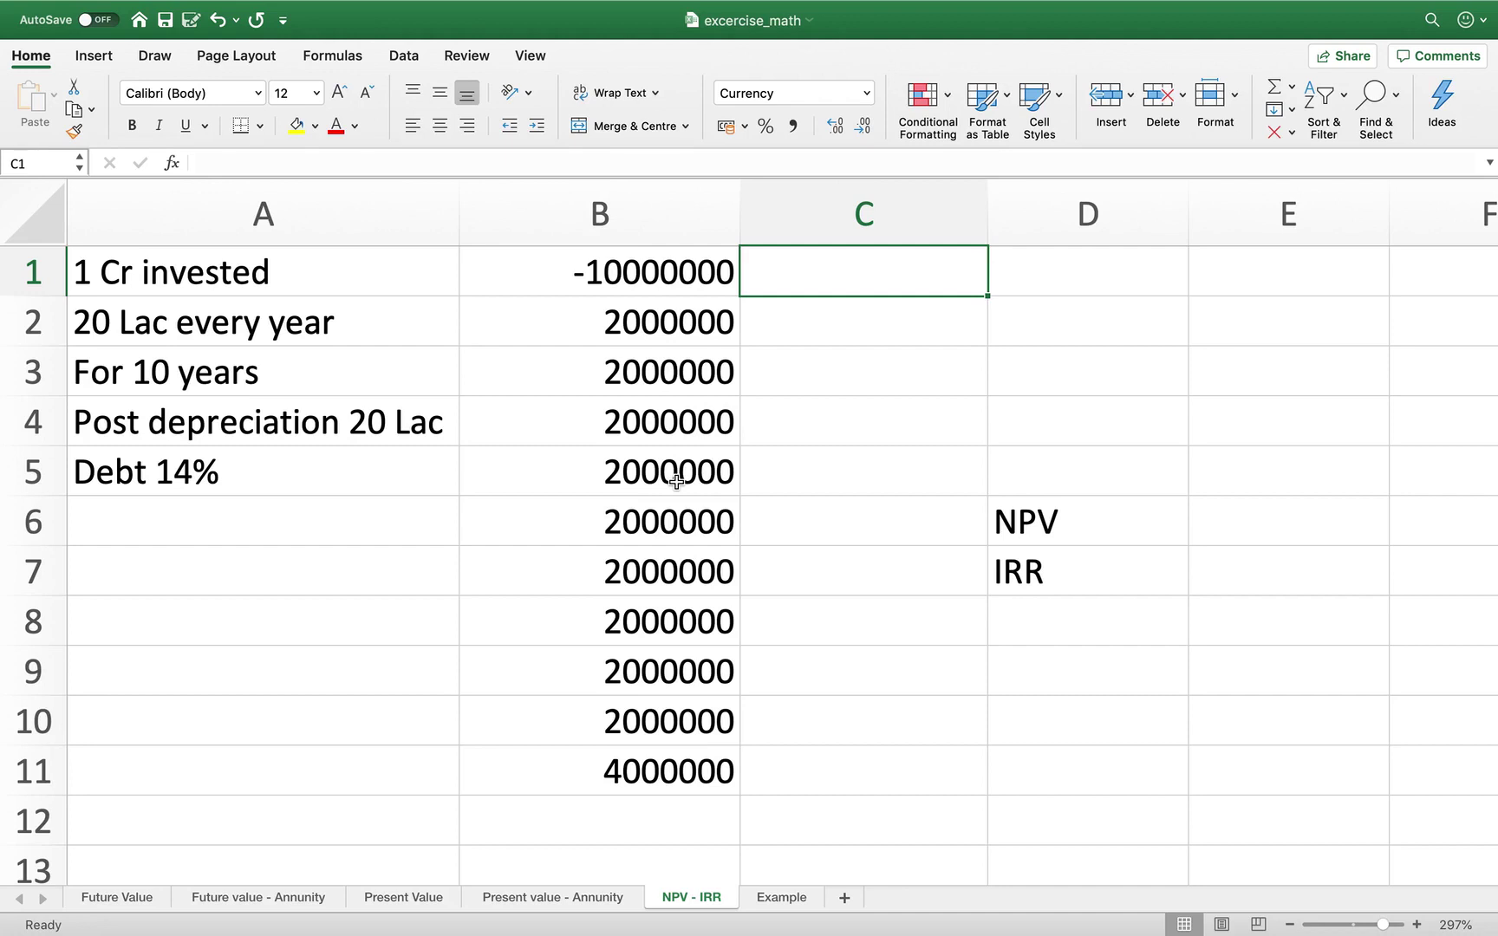
key("Down")
key("Down")
key("Down")
key("Down")
key("Down")
type("=np")
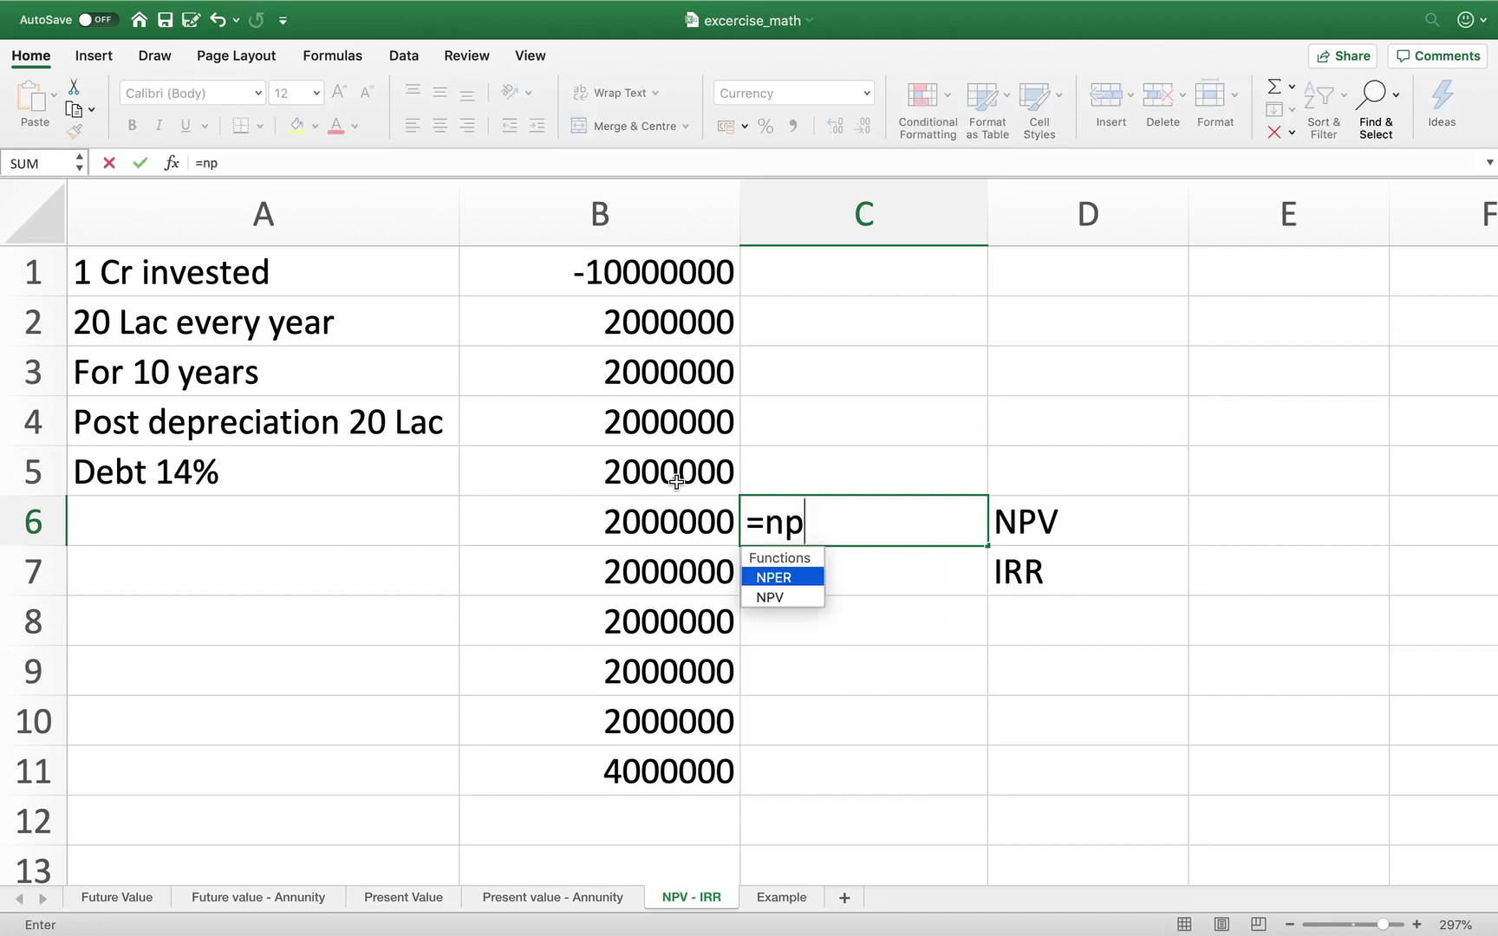
type("v")
double_click(812, 581)
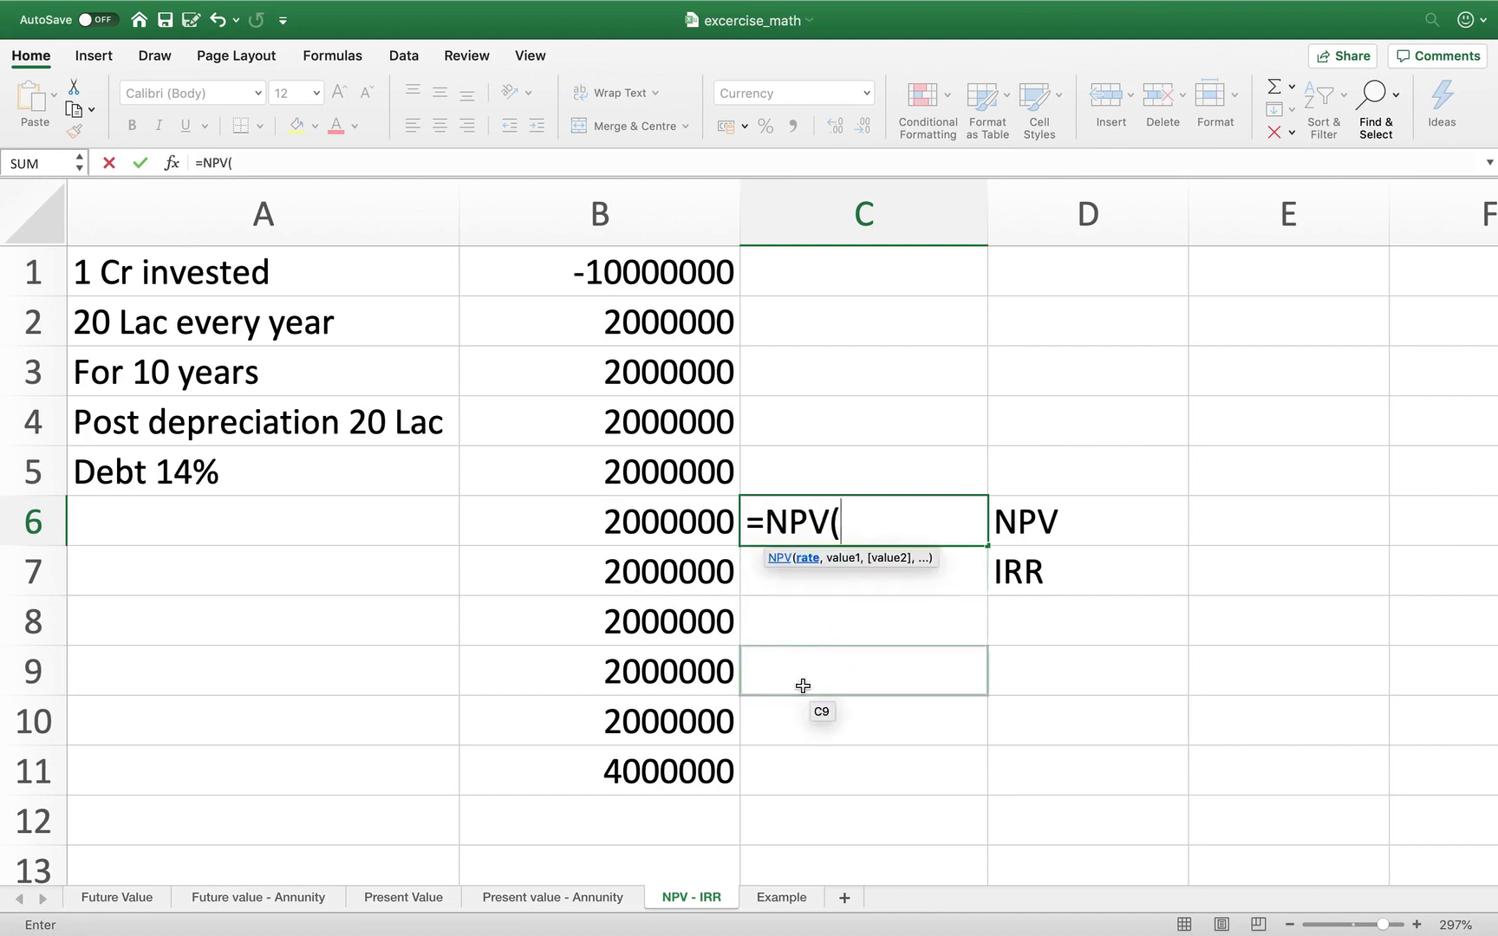
type("14%")
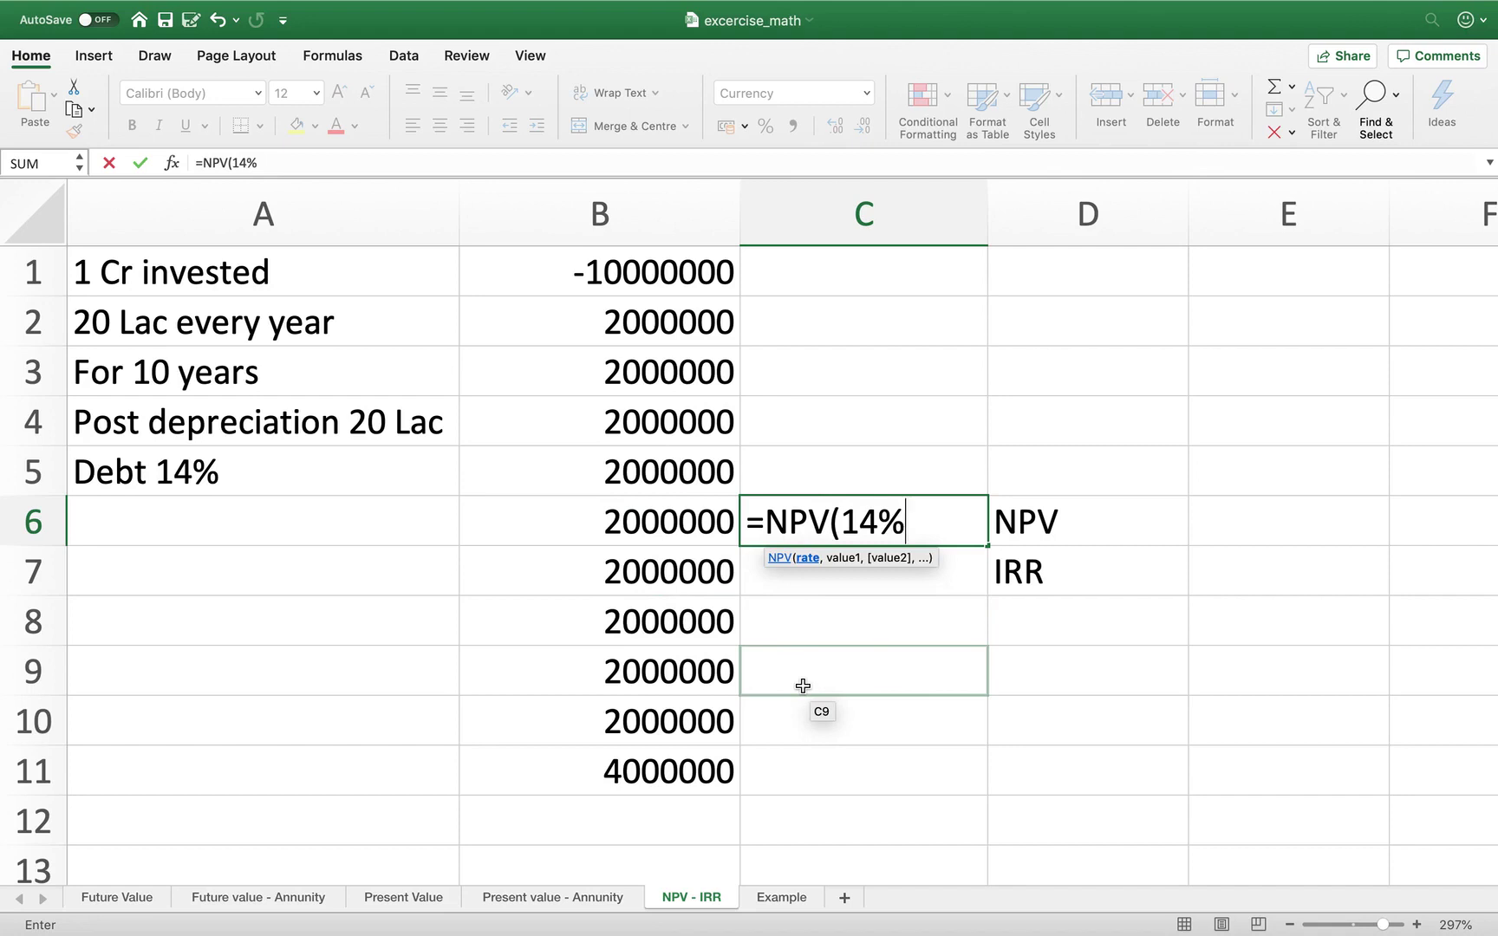
type(",")
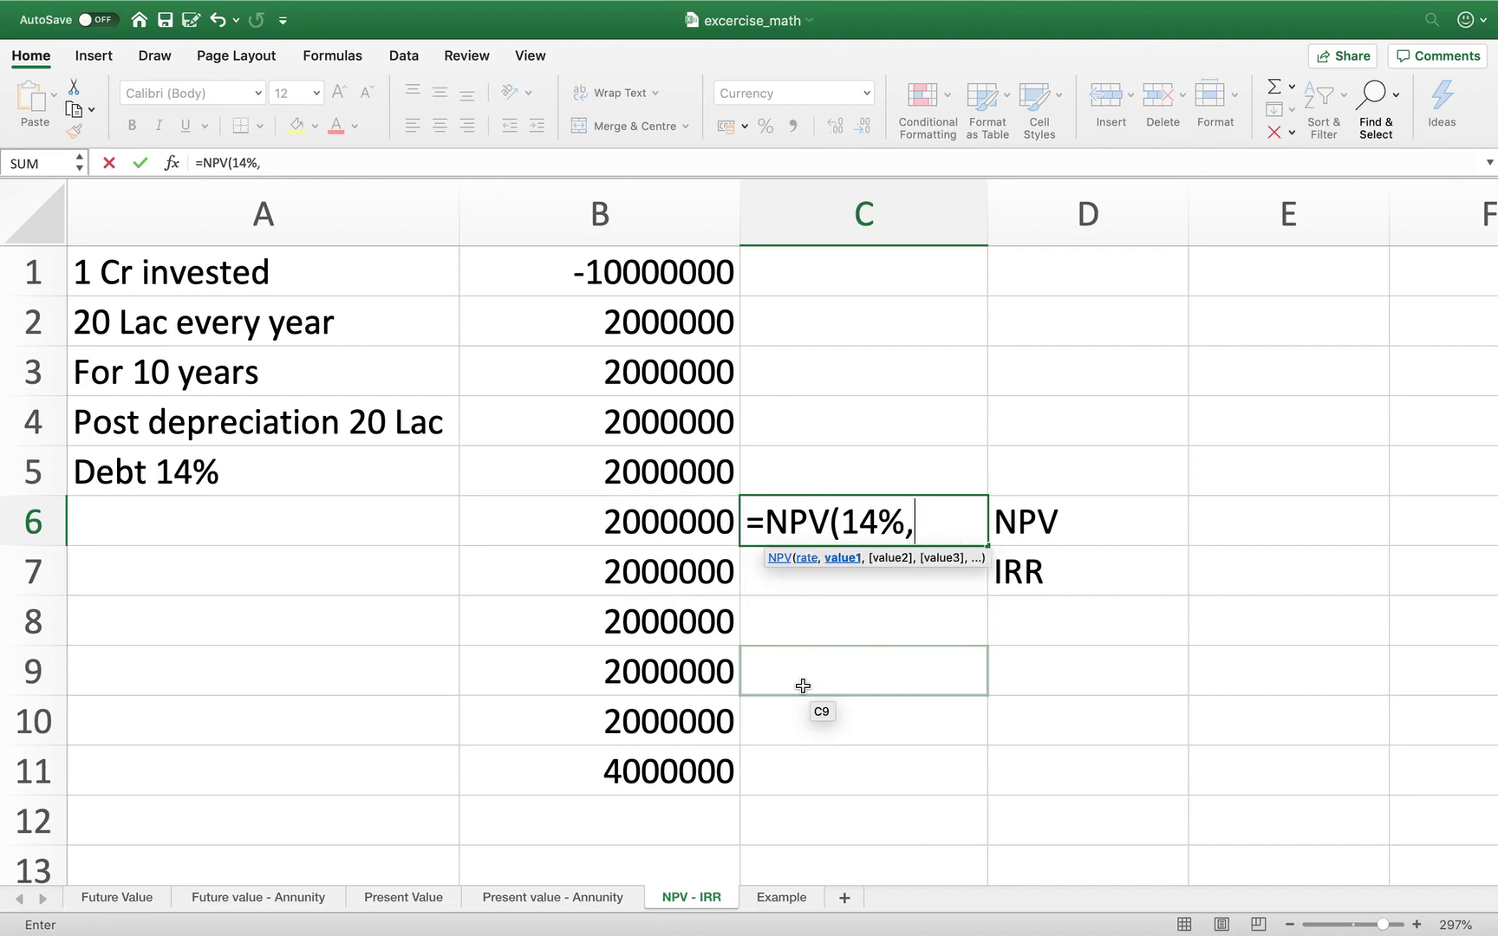
- Complete the NPV formula in C6 with the cash flows in B1:B11
left_click(672, 284)
key("shift+Down")
key("shift+Down")
key("shift+Down")
key("shift+Down")
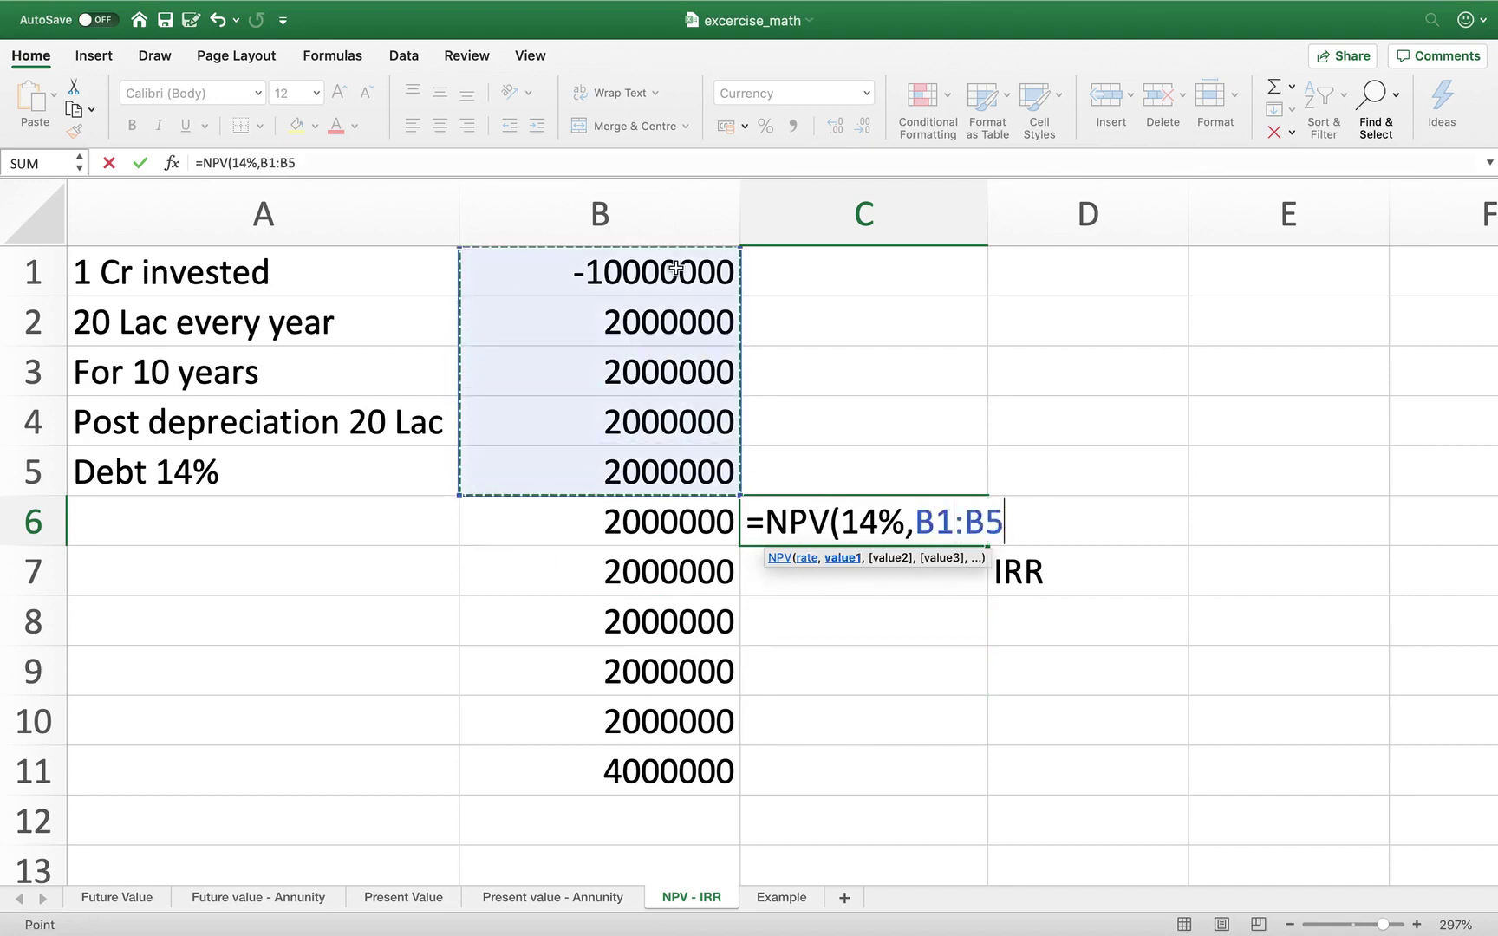
key("shift+Down")
key("shift+Down")
key("shift+Down")
key("shift+Down")
key("shift+Down")
key("shift+Down")
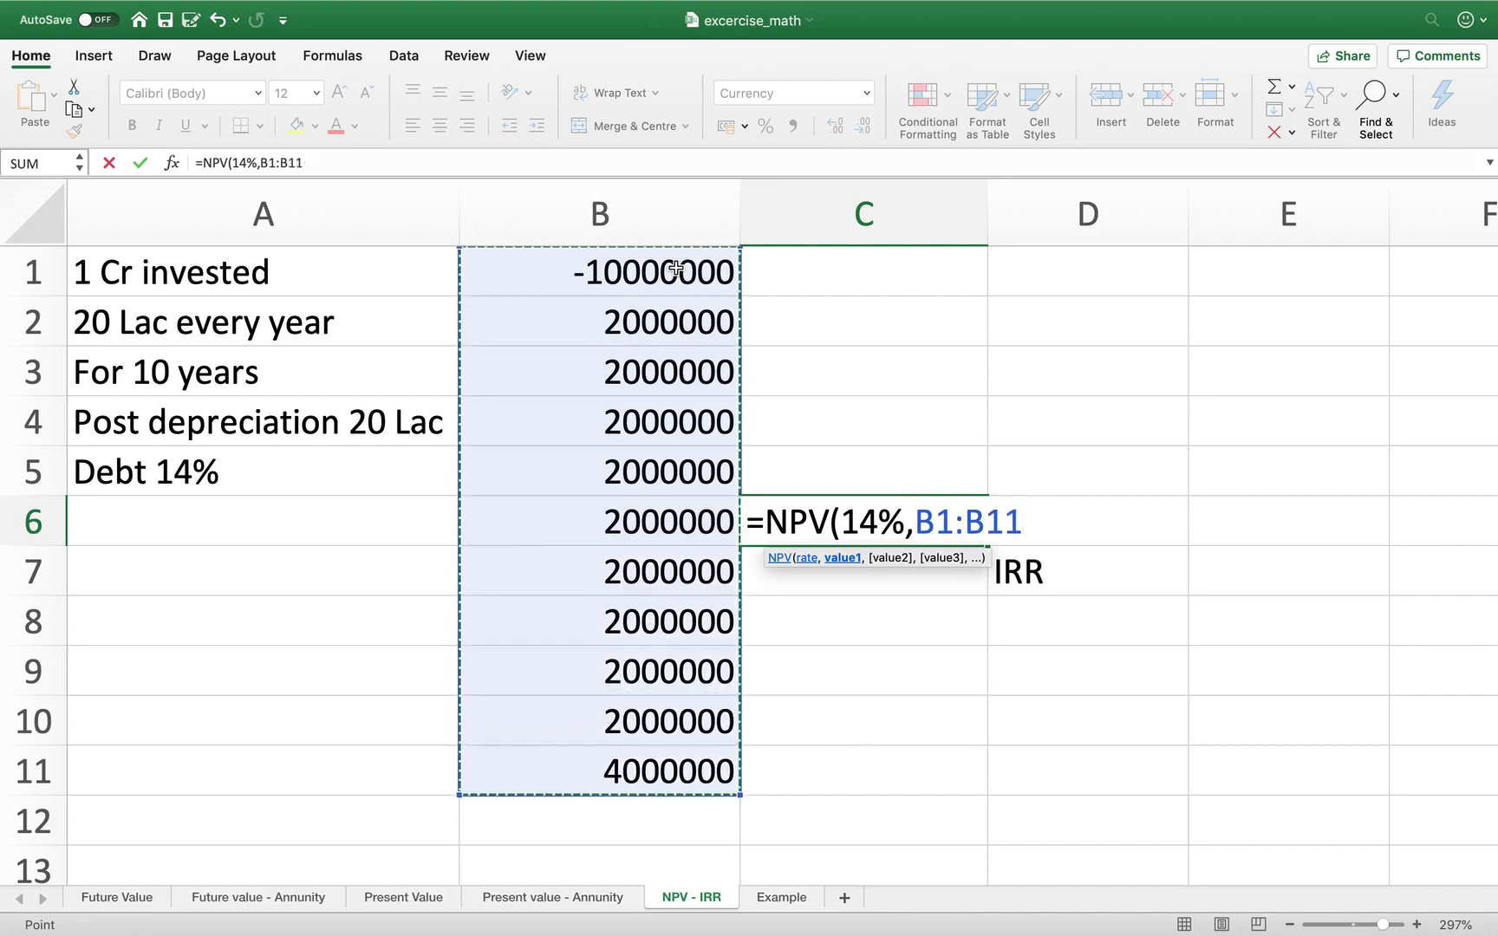
type(")")
key("Return")
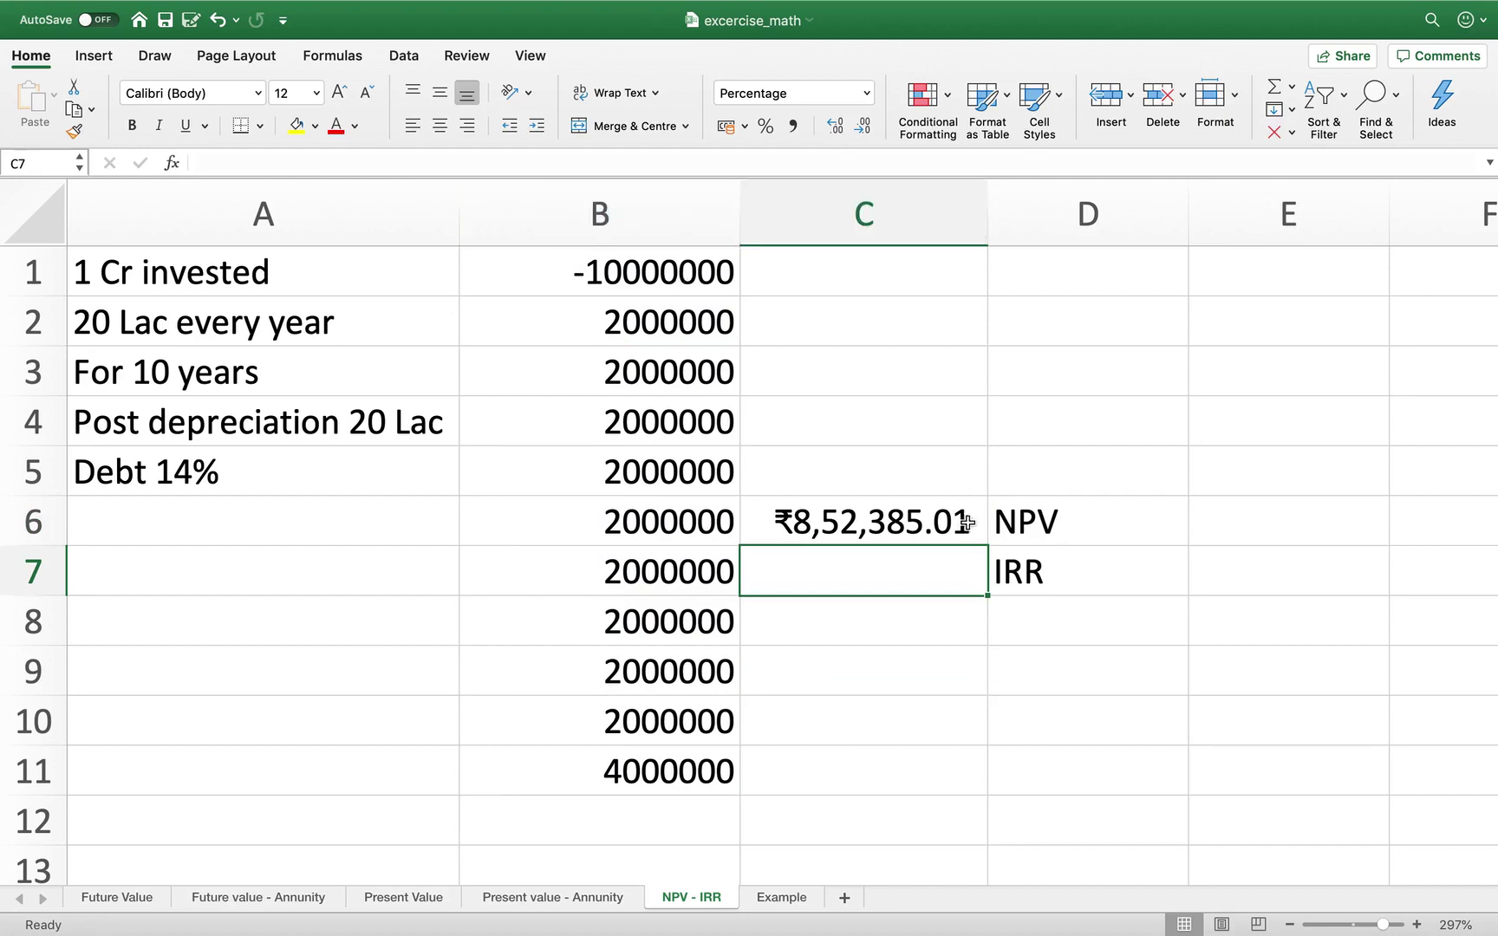
left_click(1222, 536)
double_click(1221, 535)
type("NP")
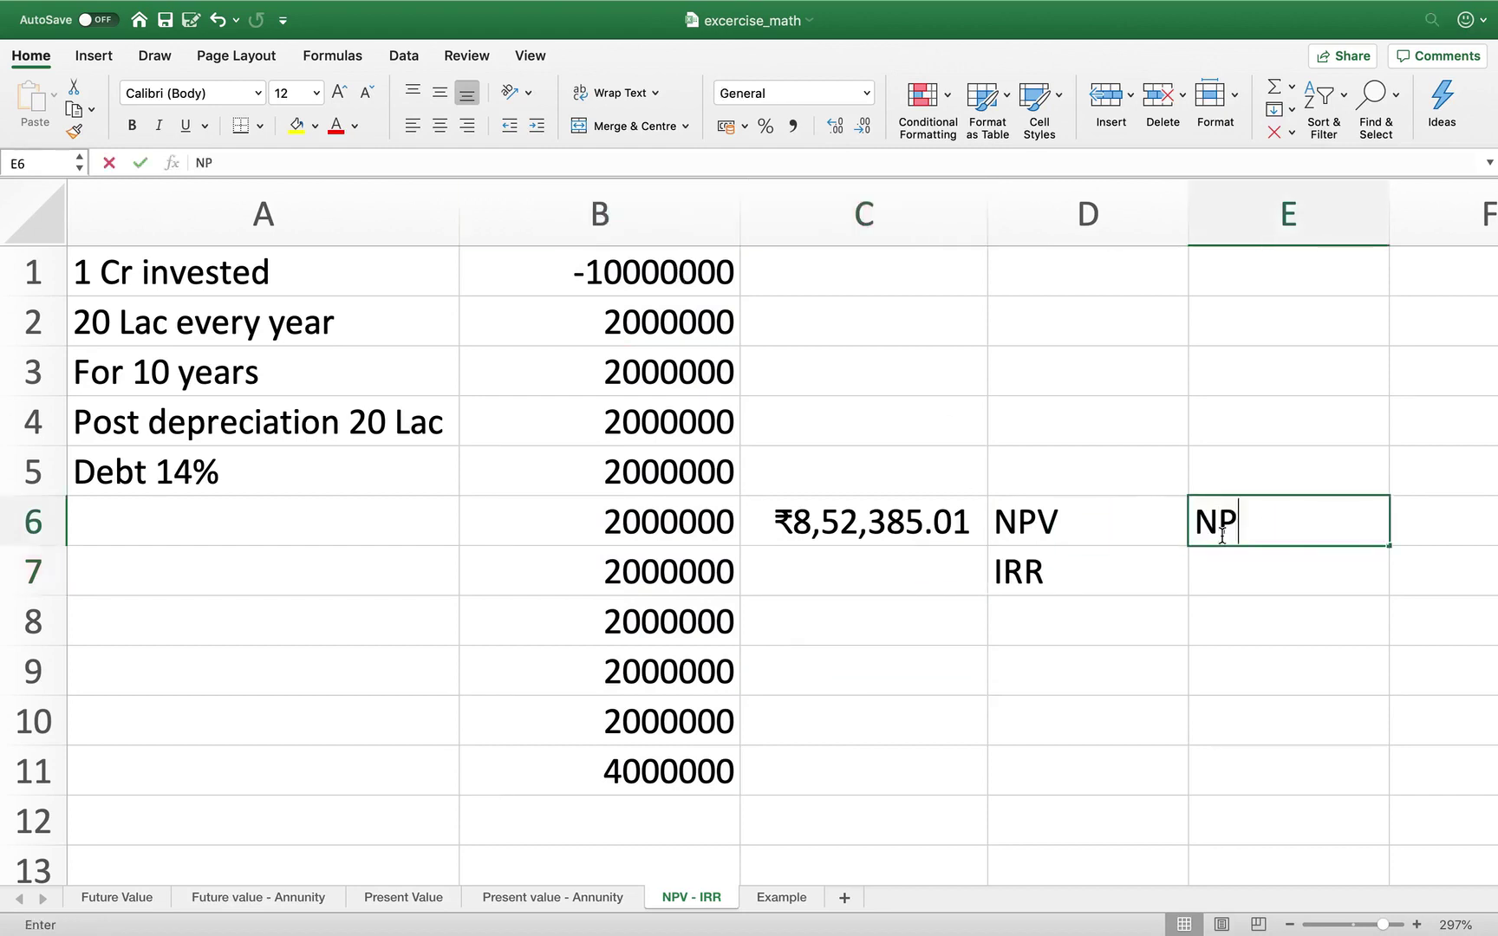
key("BackSpace")
key("BackSpace")
type("=npv")
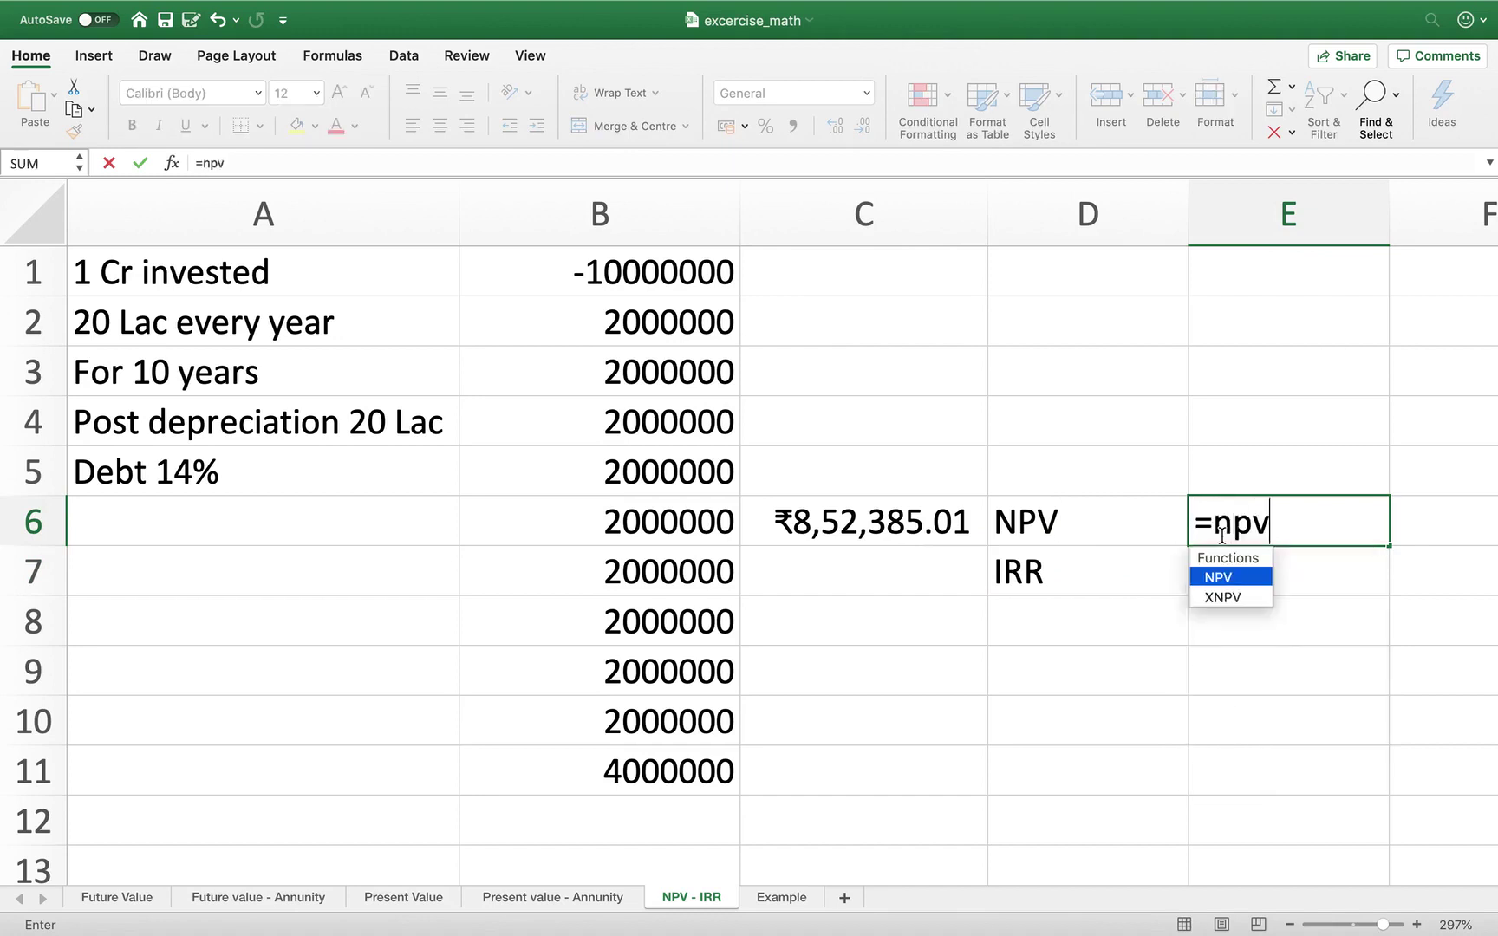
double_click(1252, 575)
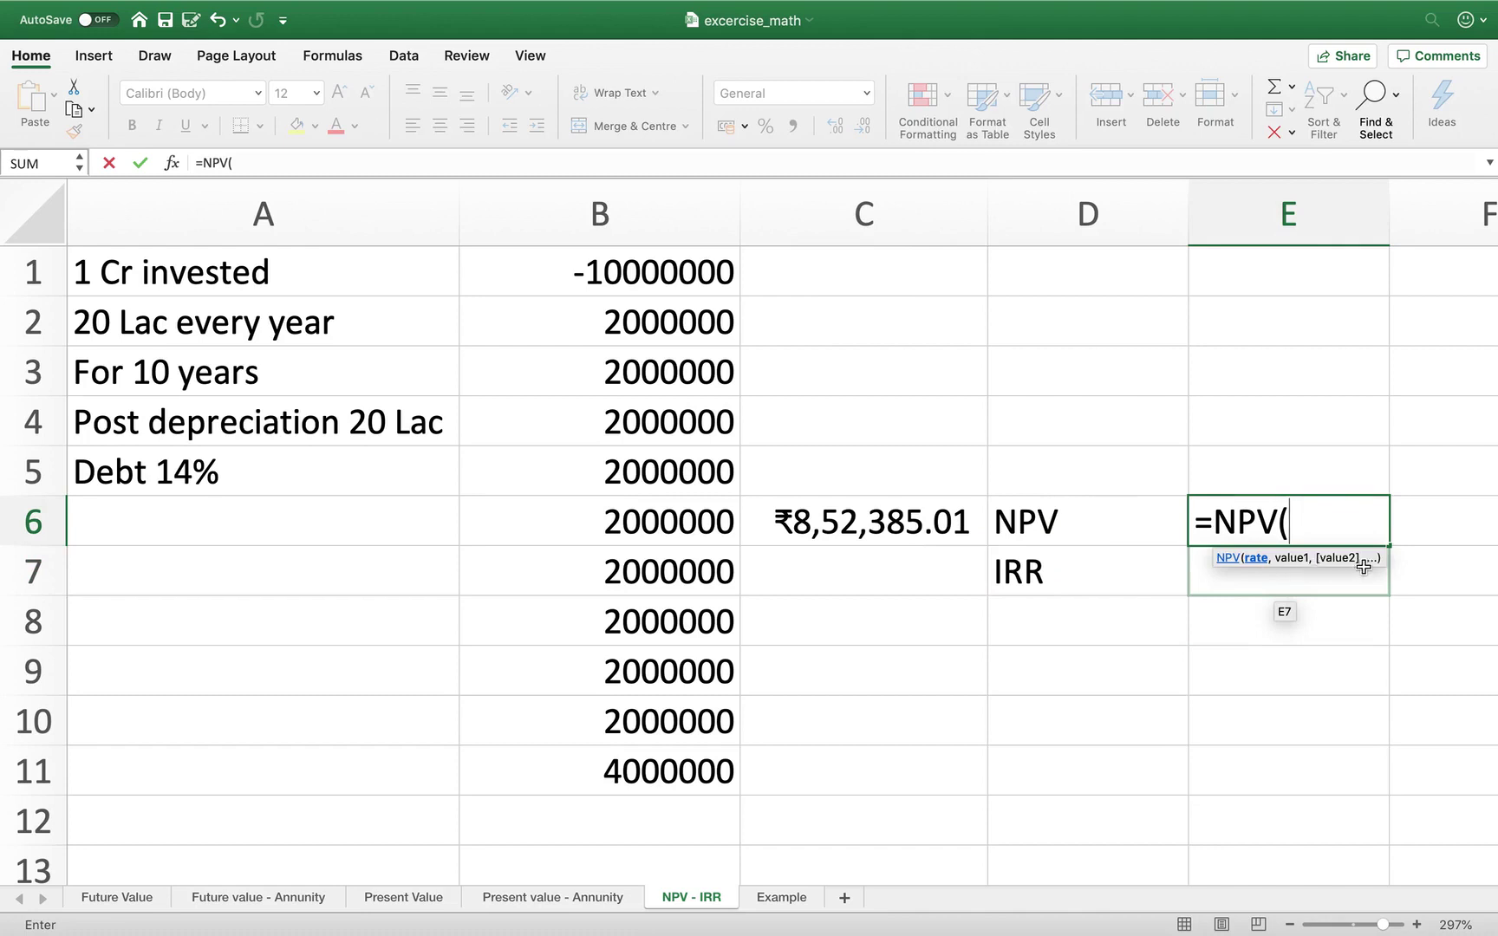
key("BackSpace")
key("BackSpace")
key("BackSpace")
key("BackSpace")
key("BackSpace")
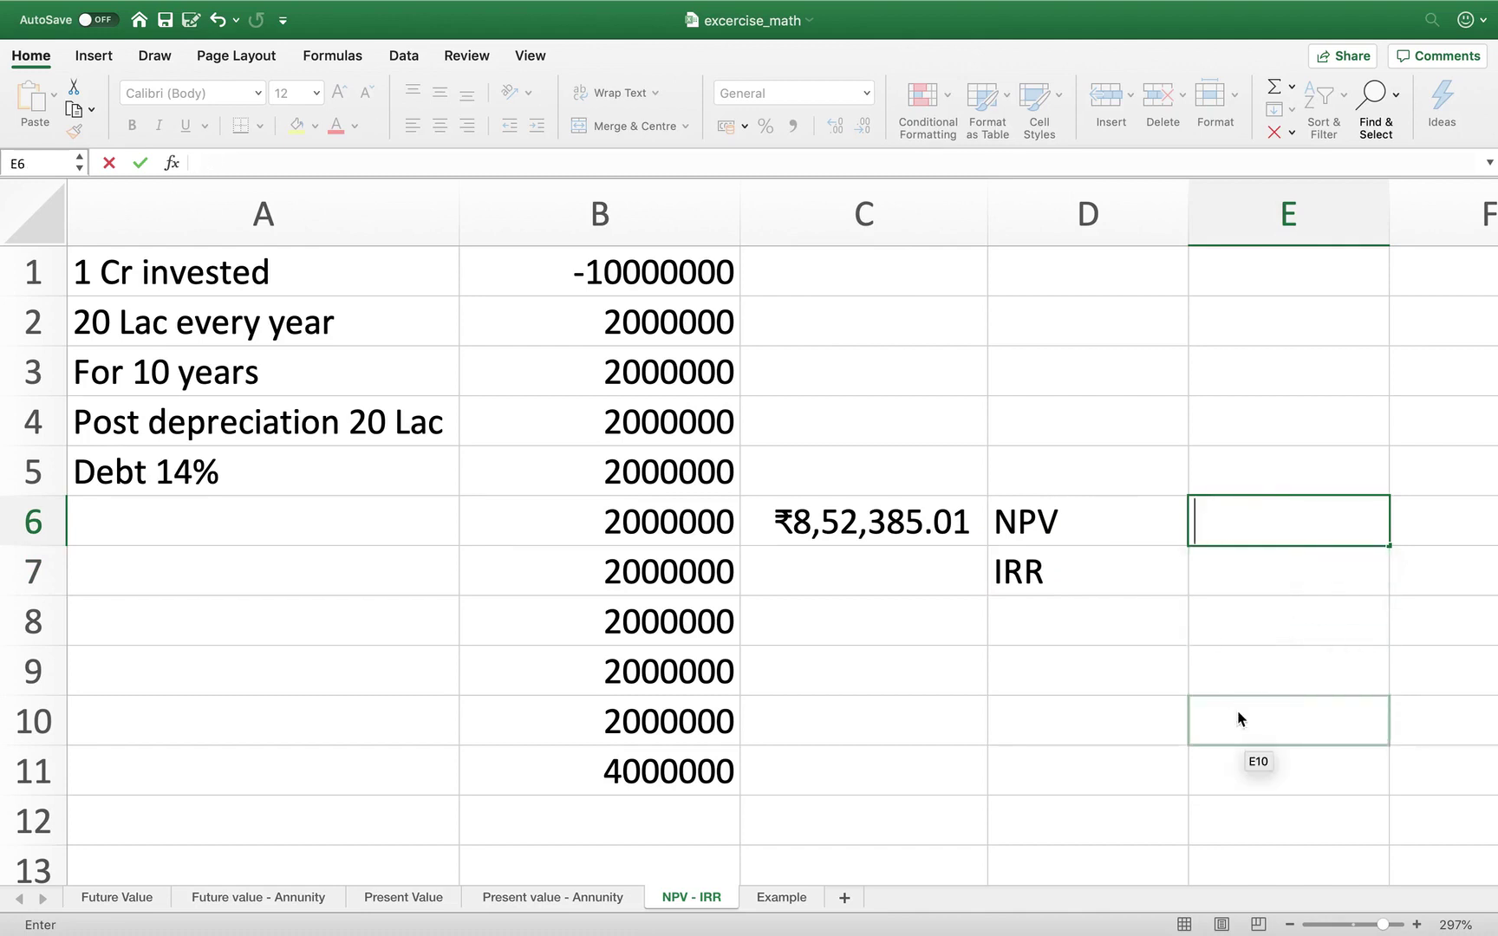
- Review the NPV formula in C6 and the final cash flow in B11
left_click(942, 521)
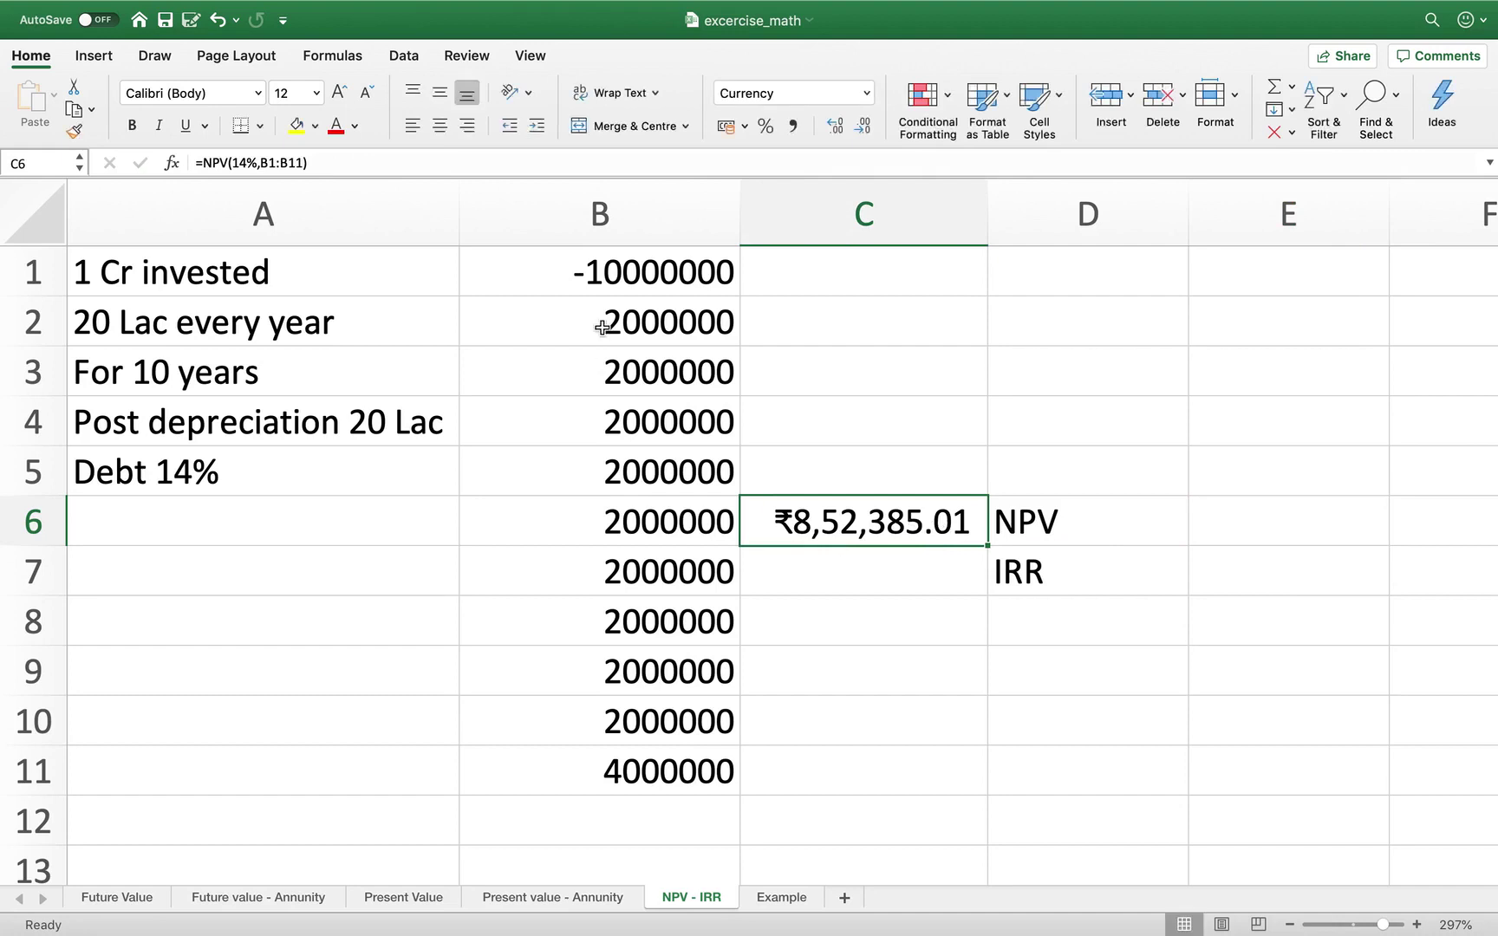
left_click(361, 162)
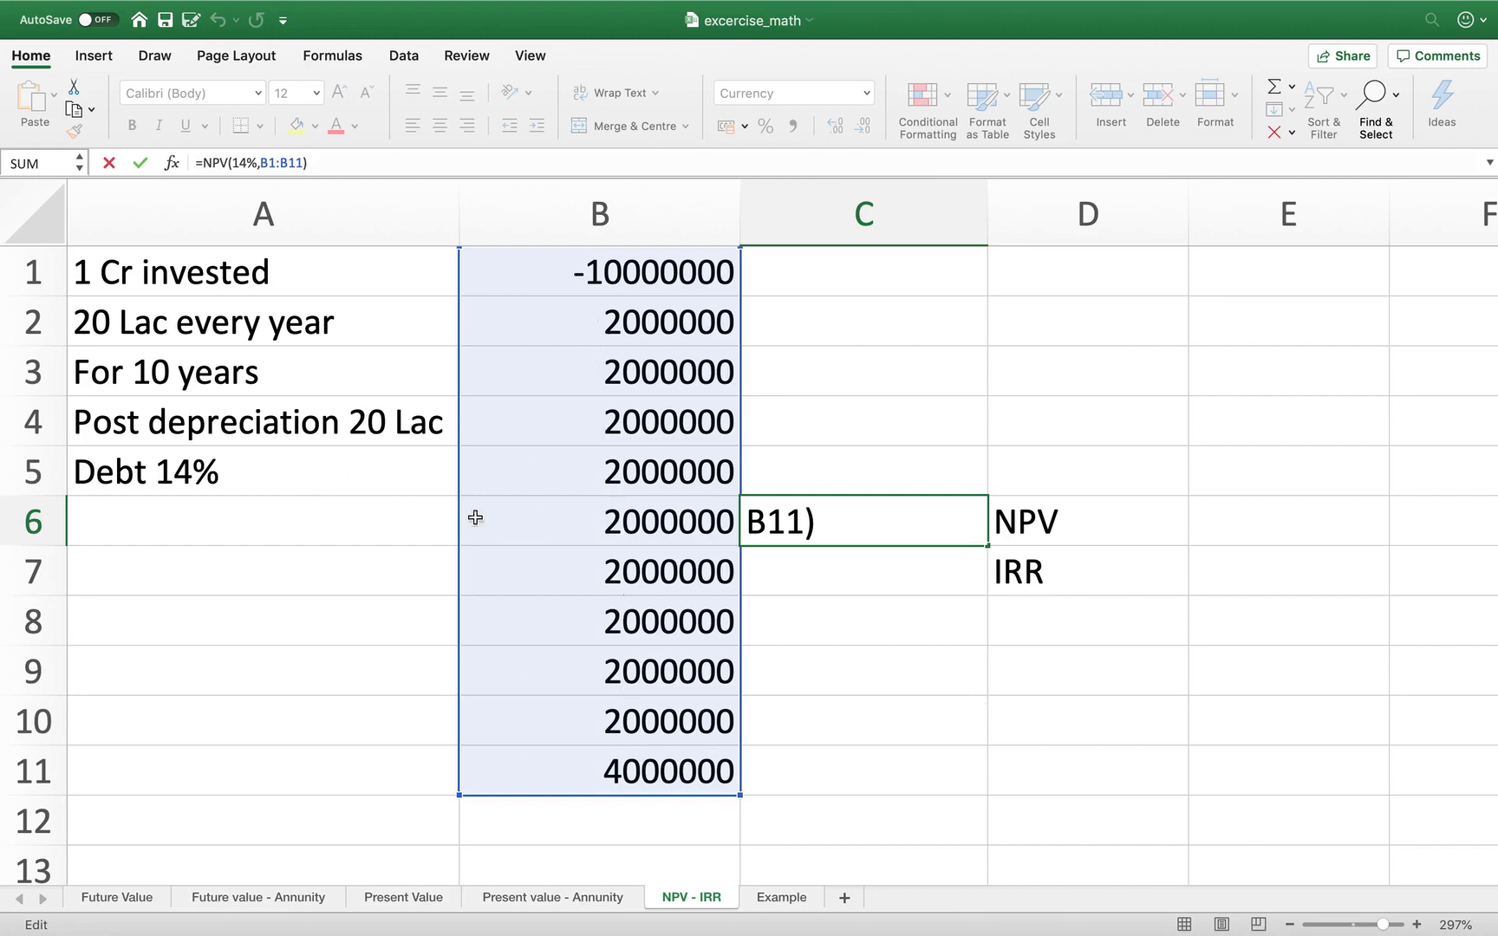
left_click(568, 781)
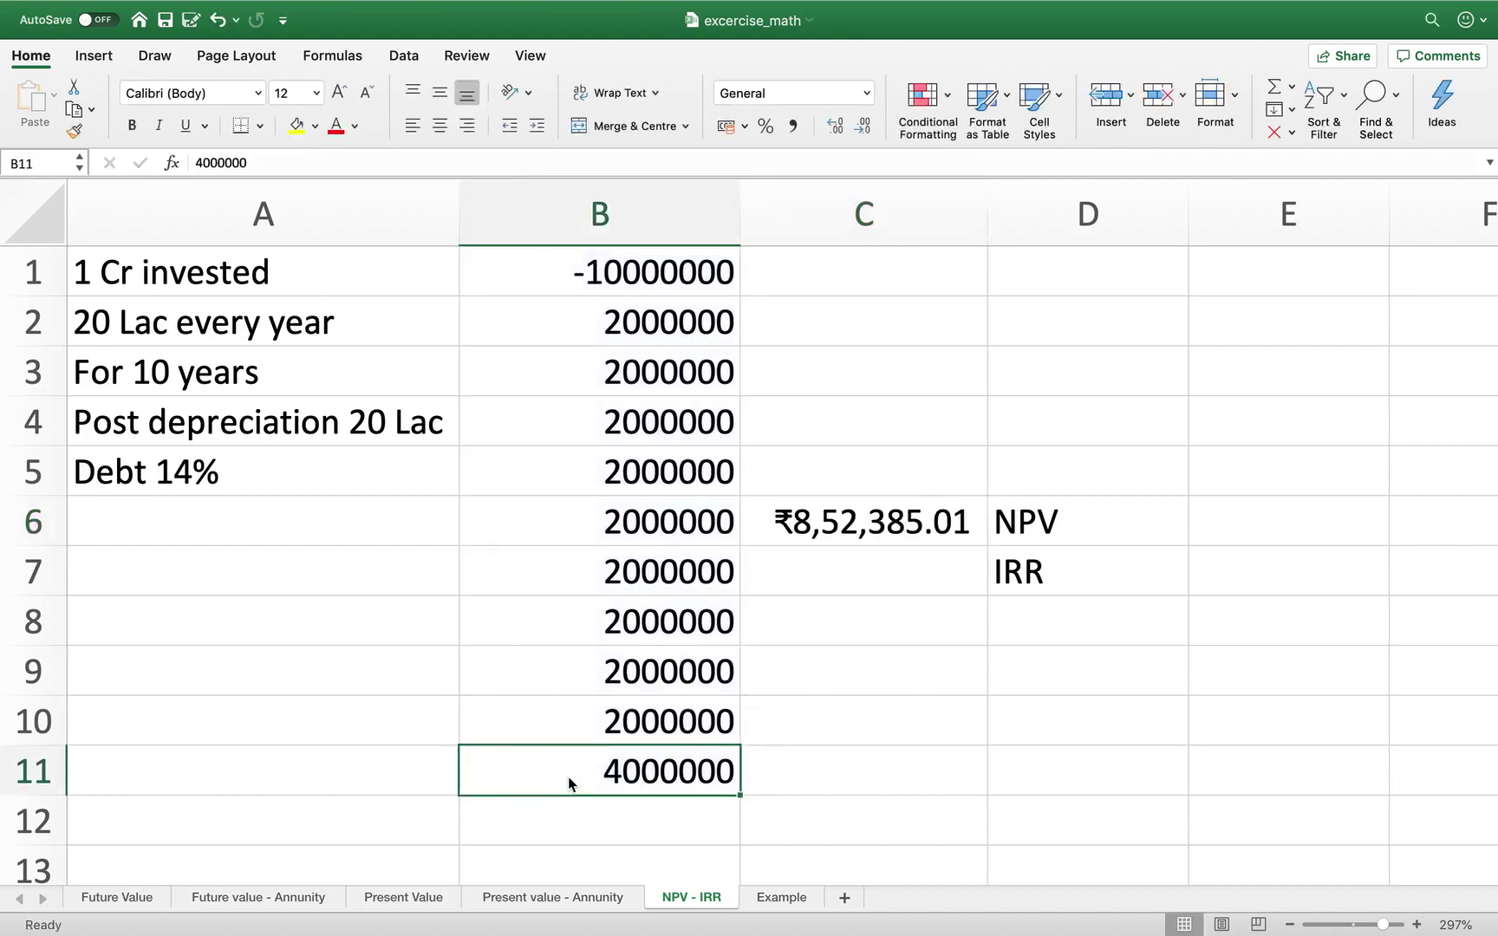
- Label the components of the final cash flow with "20 lac every year" in A11 and "20 lac post dep asset" in A12
left_click(415, 775)
type("20 lac")
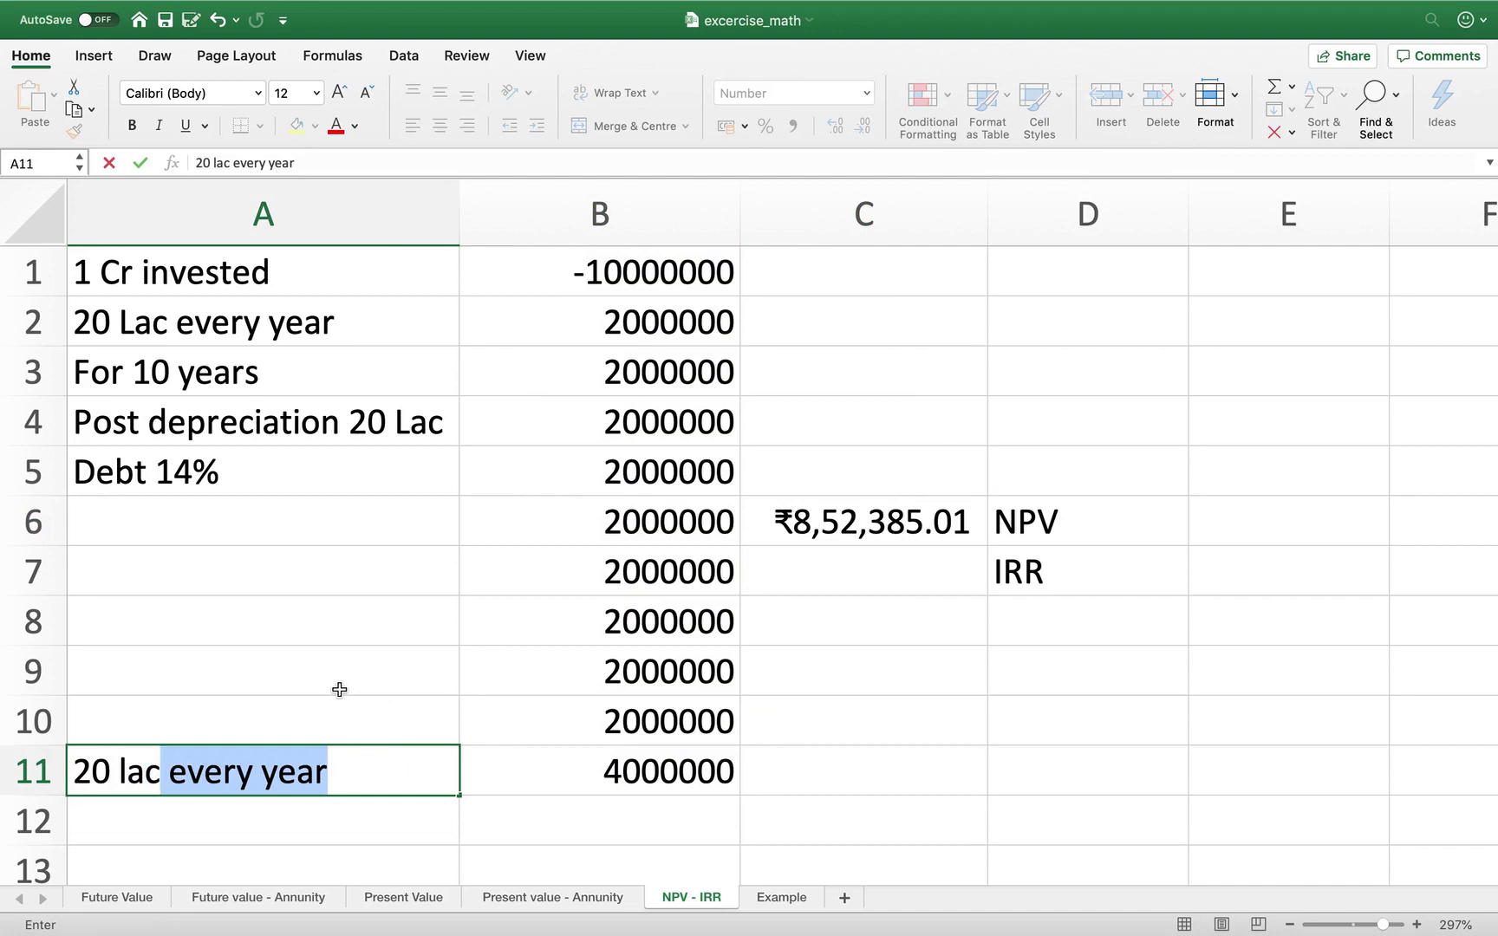
key("Return")
type("20 ")
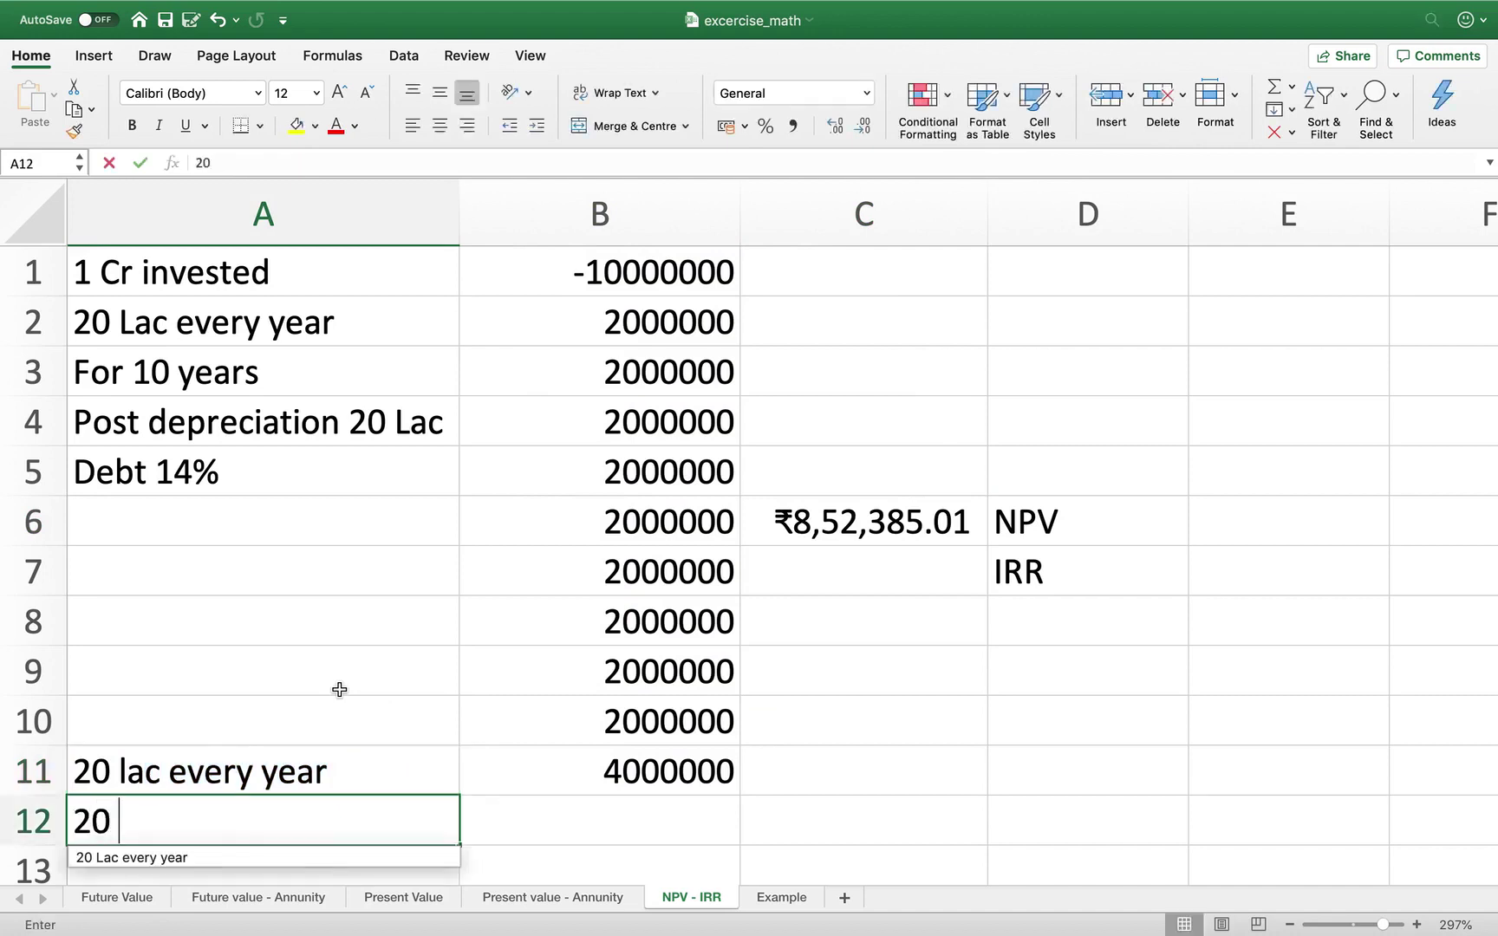
type("lac d")
key("BackSpace")
type("post dep")
key("BackSpace")
type("ep assw")
key("BackSpace")
type("et")
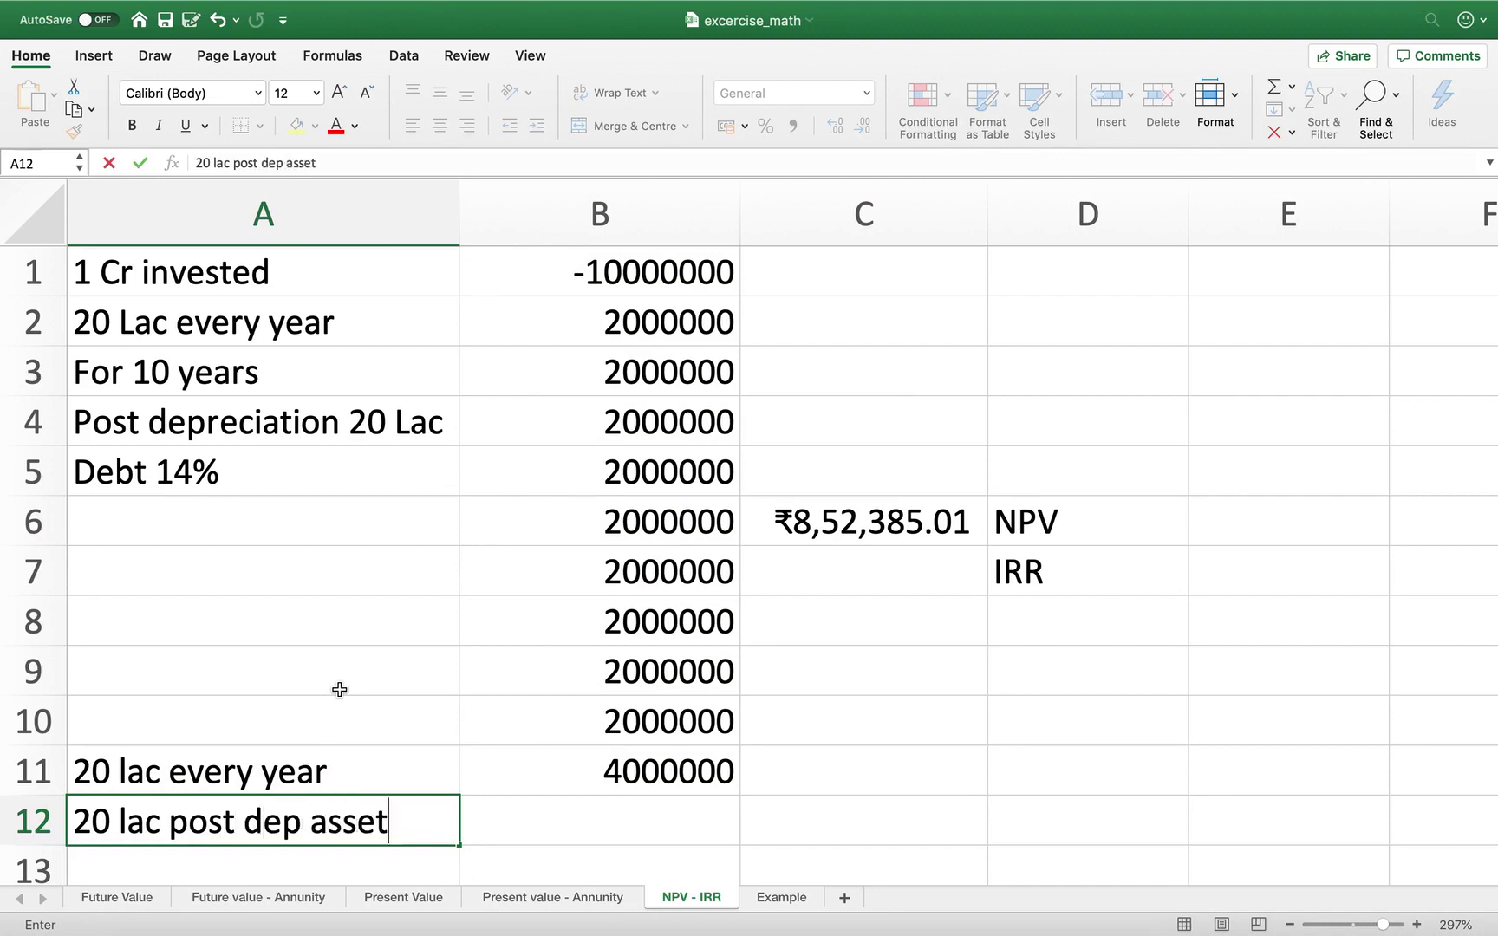
left_click(702, 847)
left_click(677, 794)
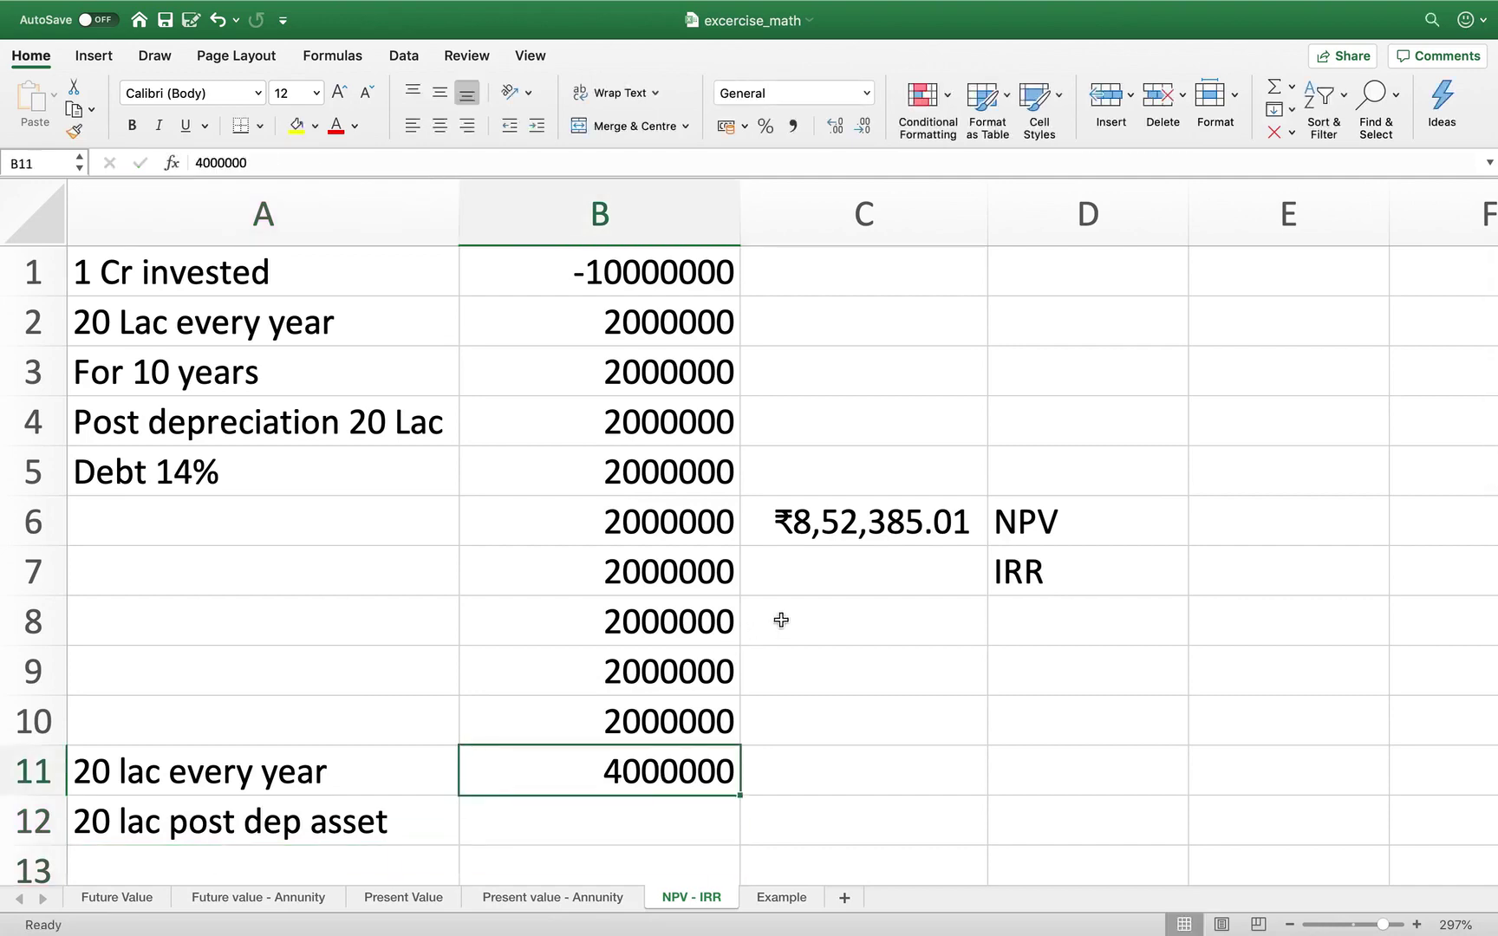
scroll(666, 284, "up", 1)
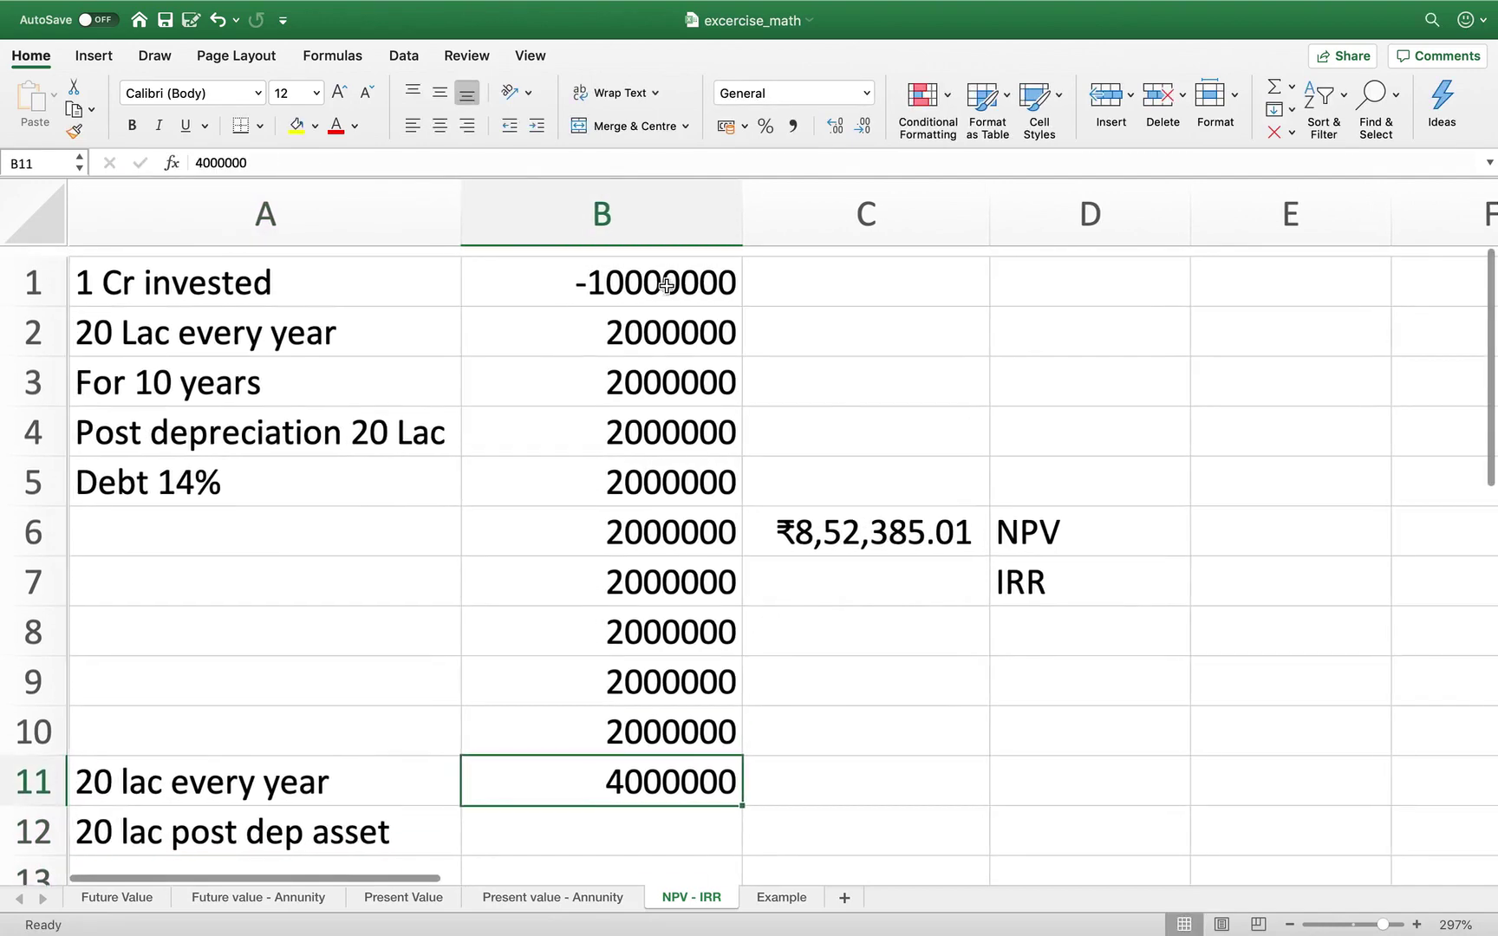
scroll(662, 288, "down", 1)
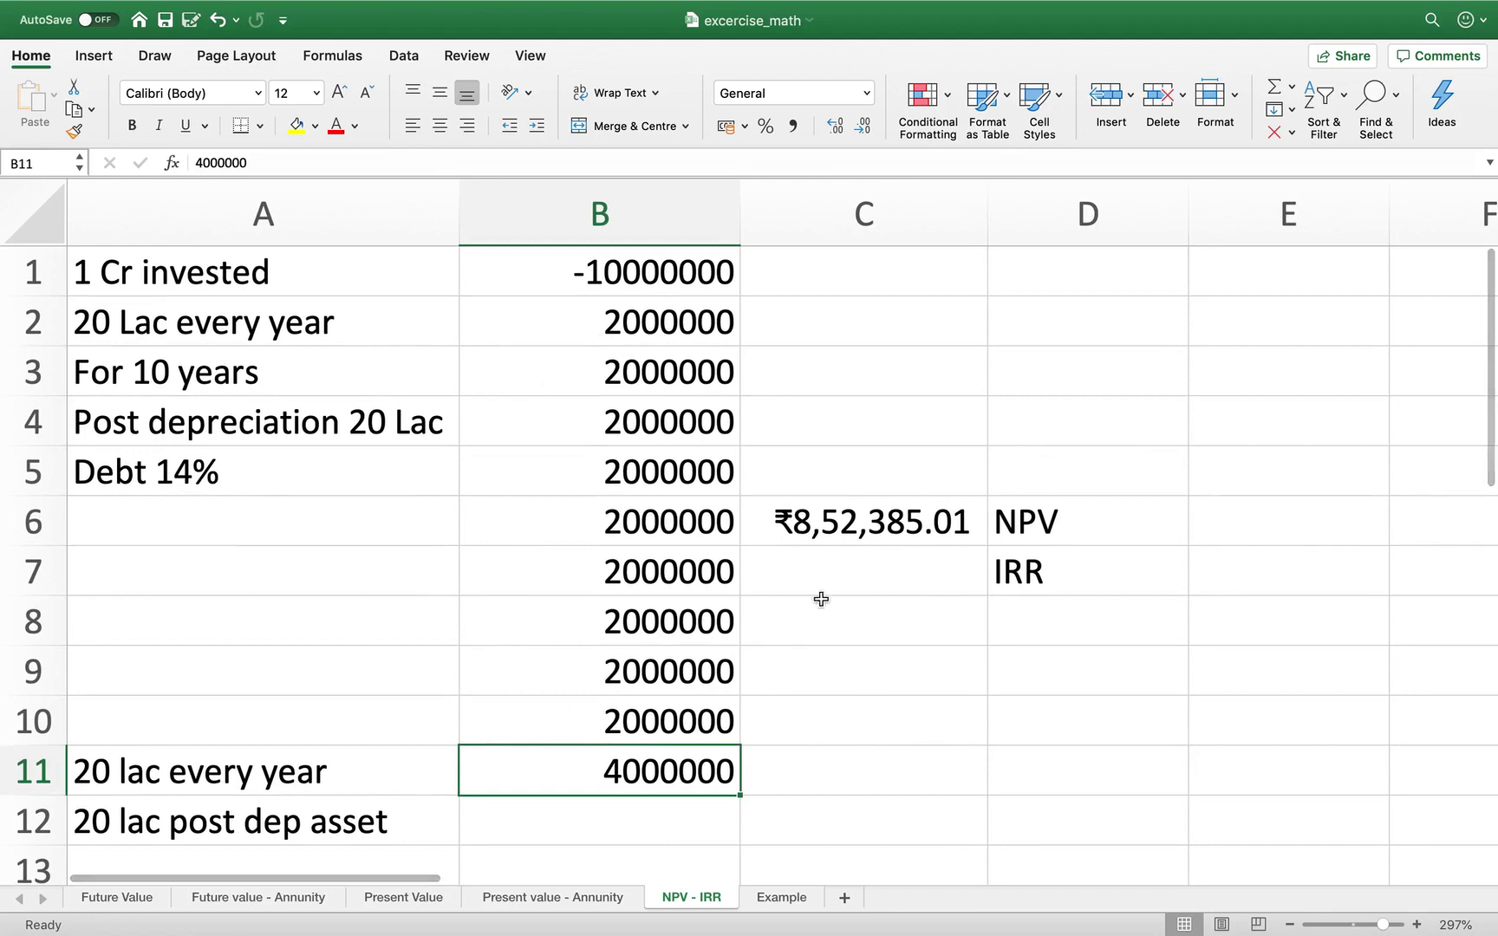
- Calculate the IRR in C7 from the cash flows with =IRR(B1:B11)
left_click(848, 530)
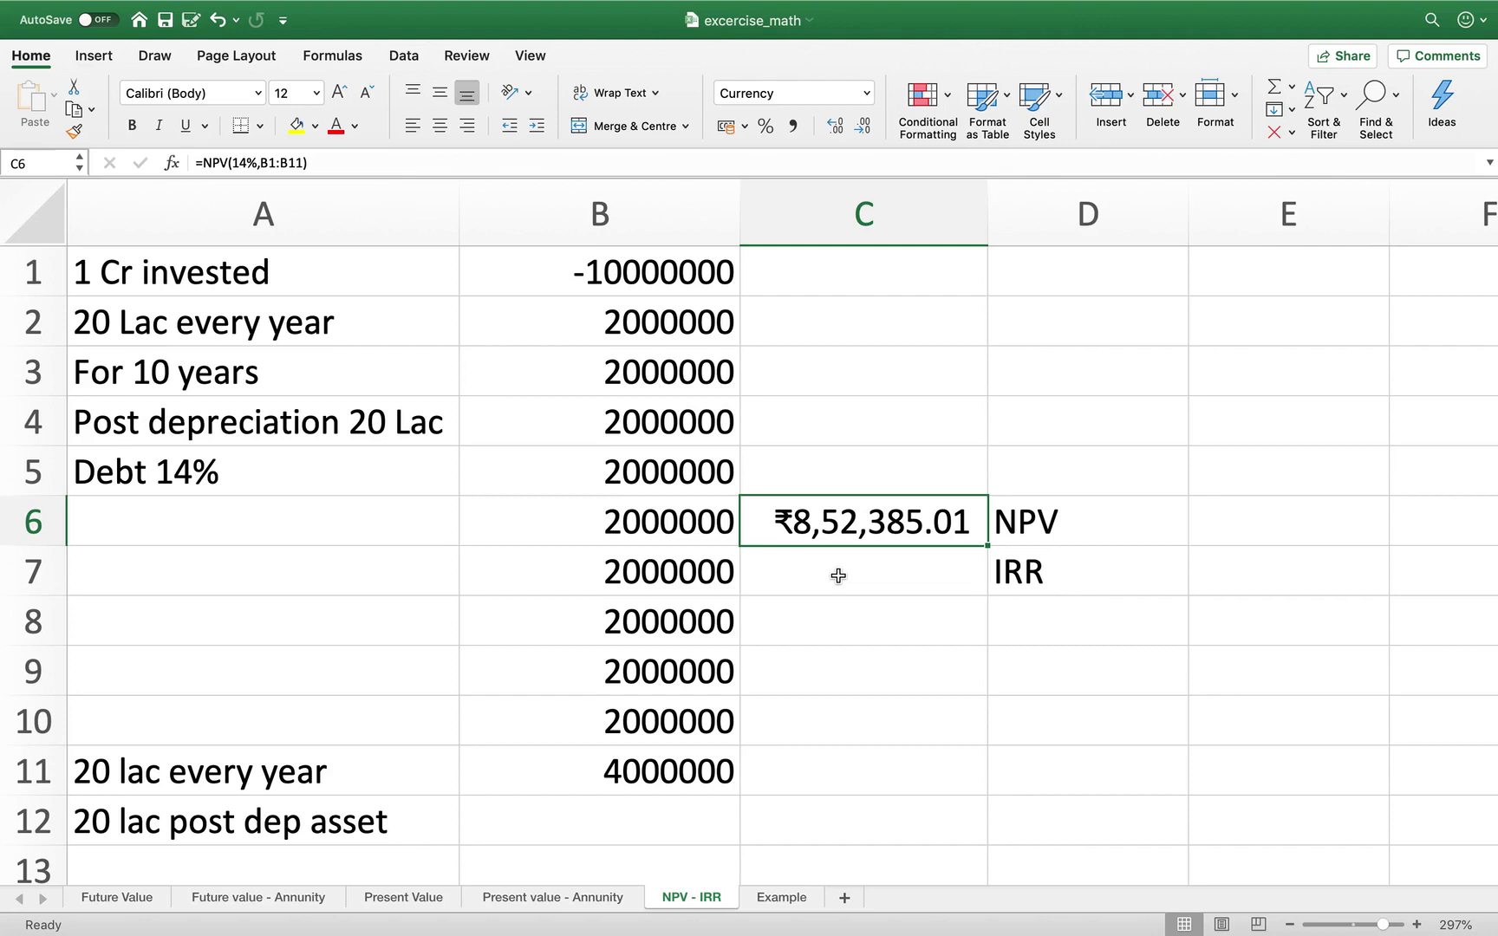
left_click(838, 576)
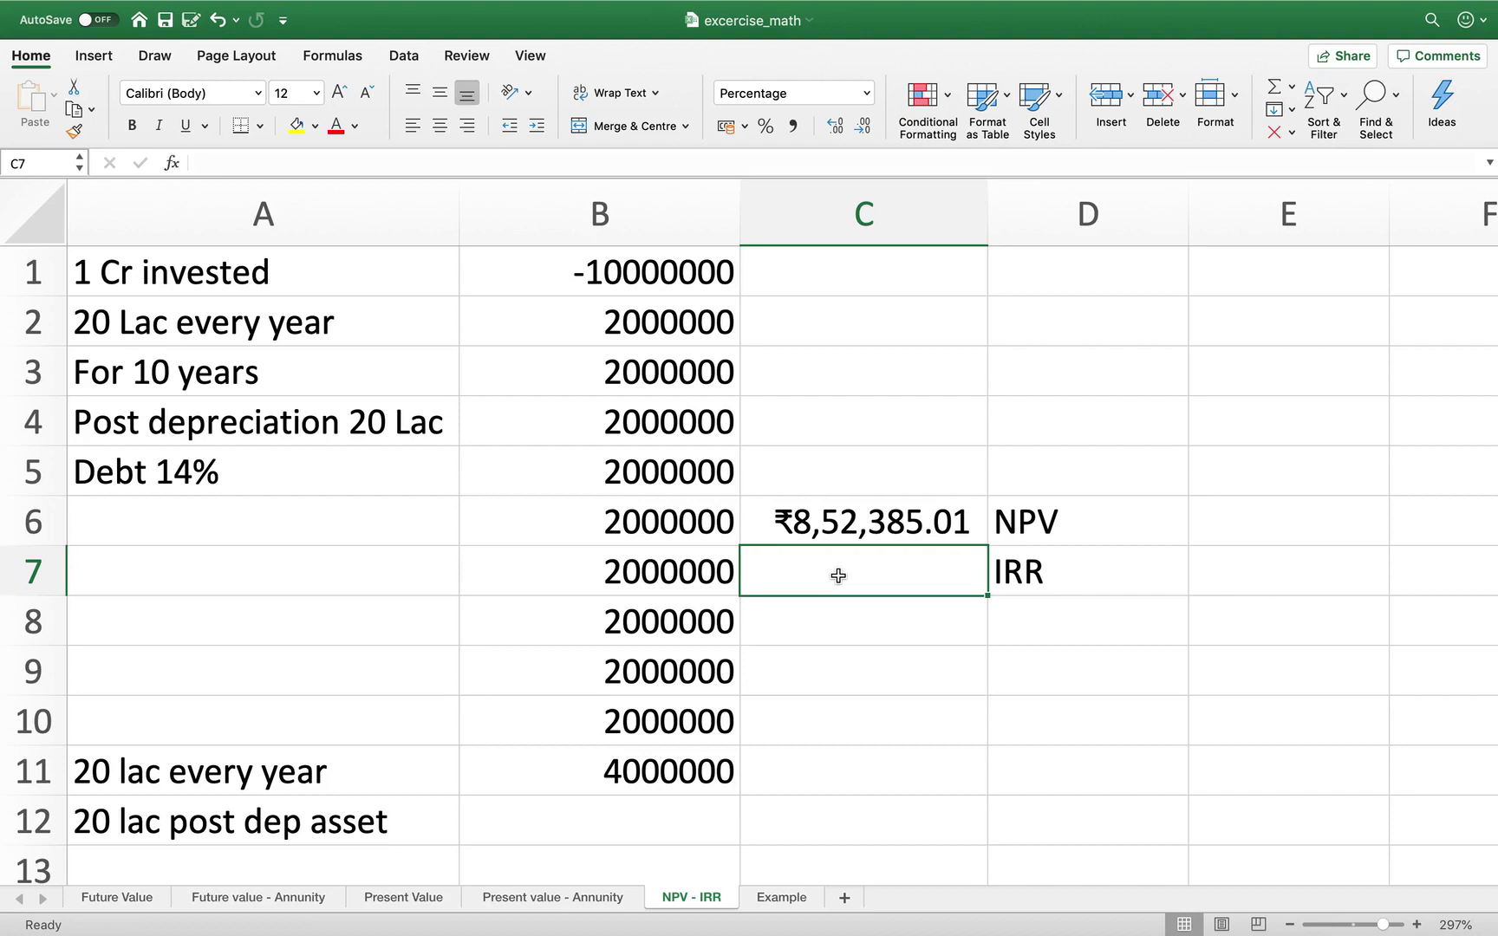
type("=")
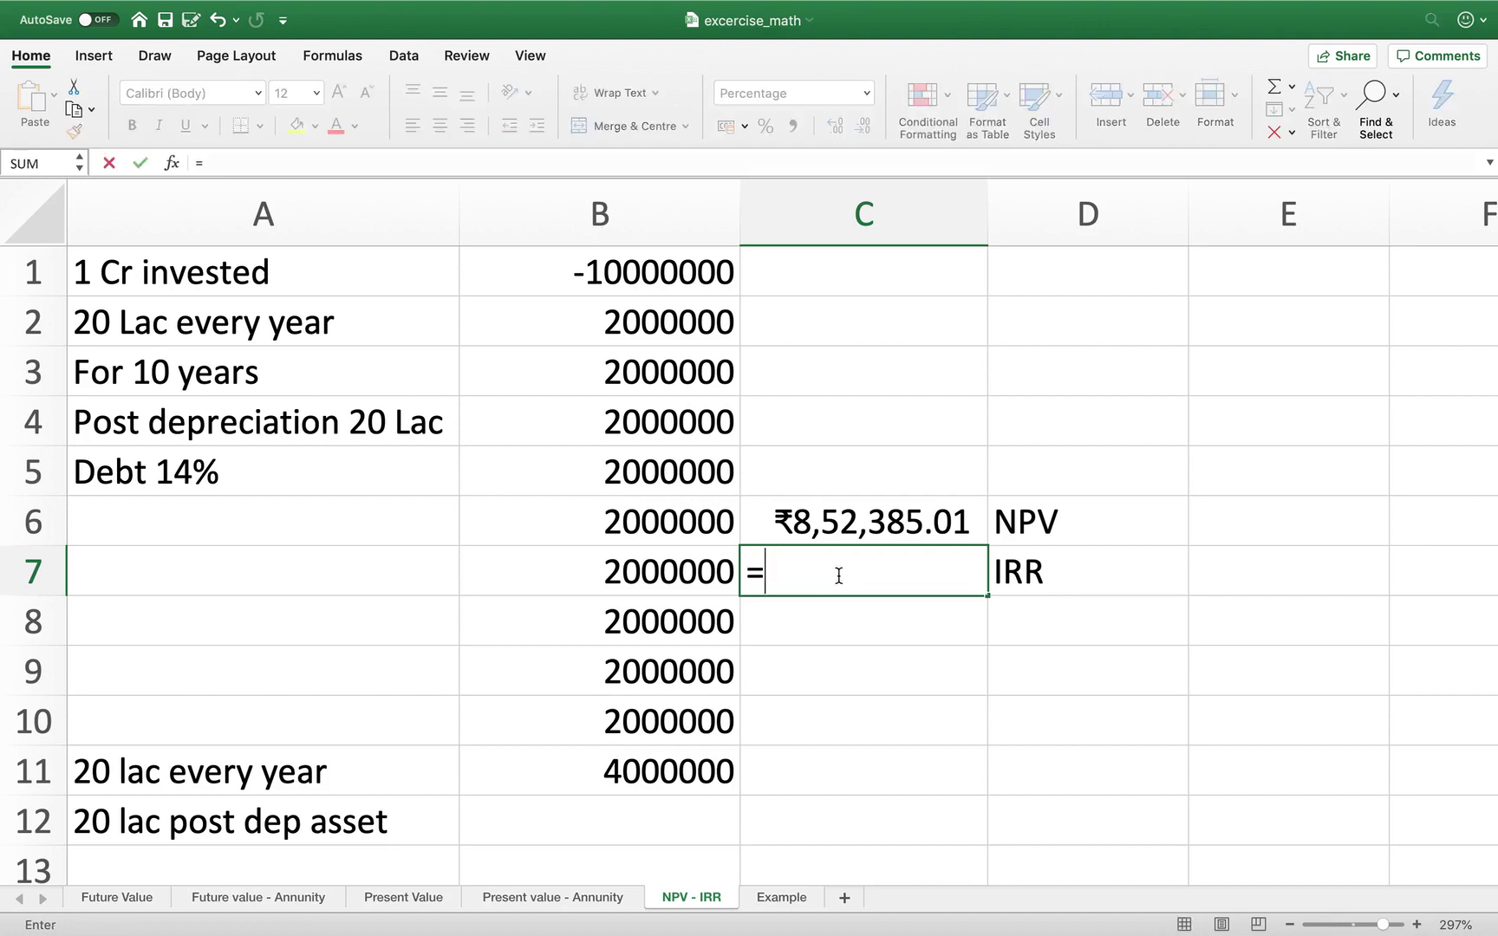
type("irr")
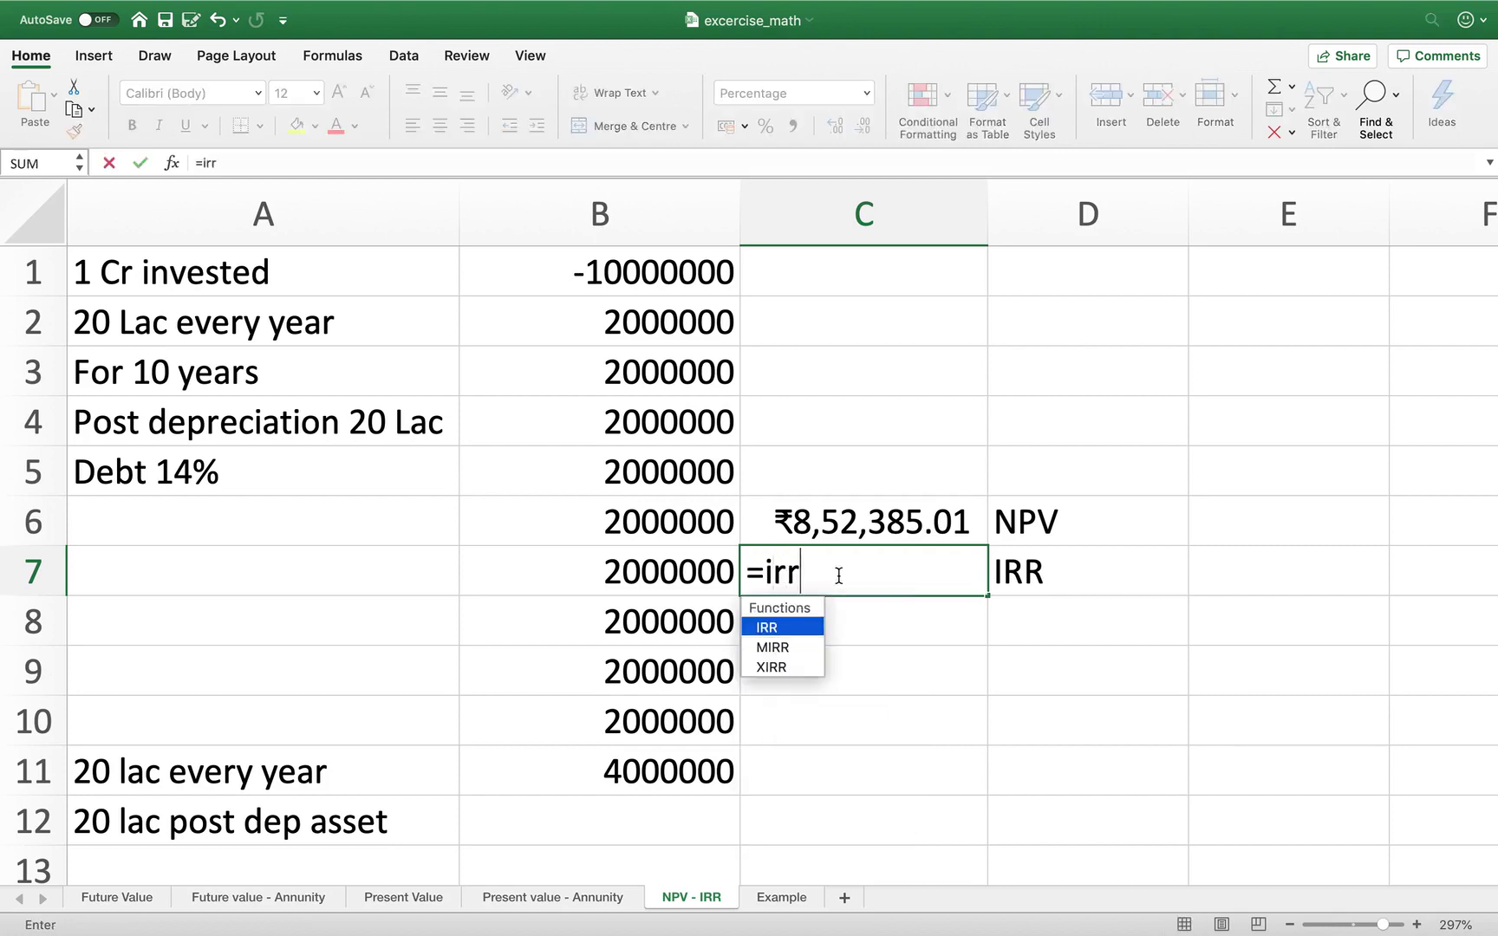
double_click(795, 630)
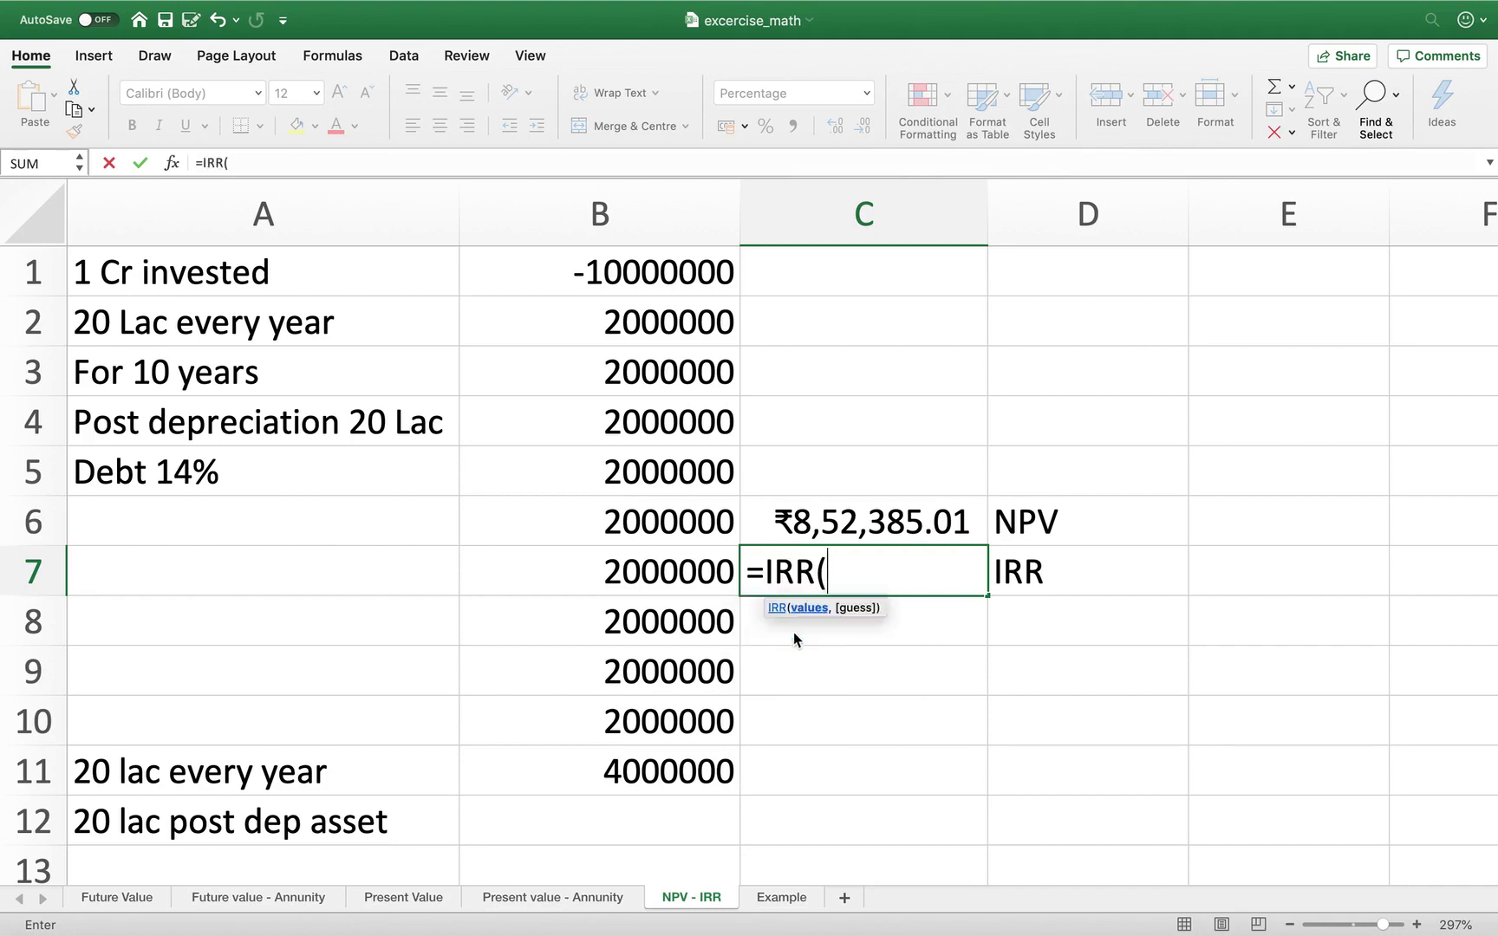
left_click(662, 276)
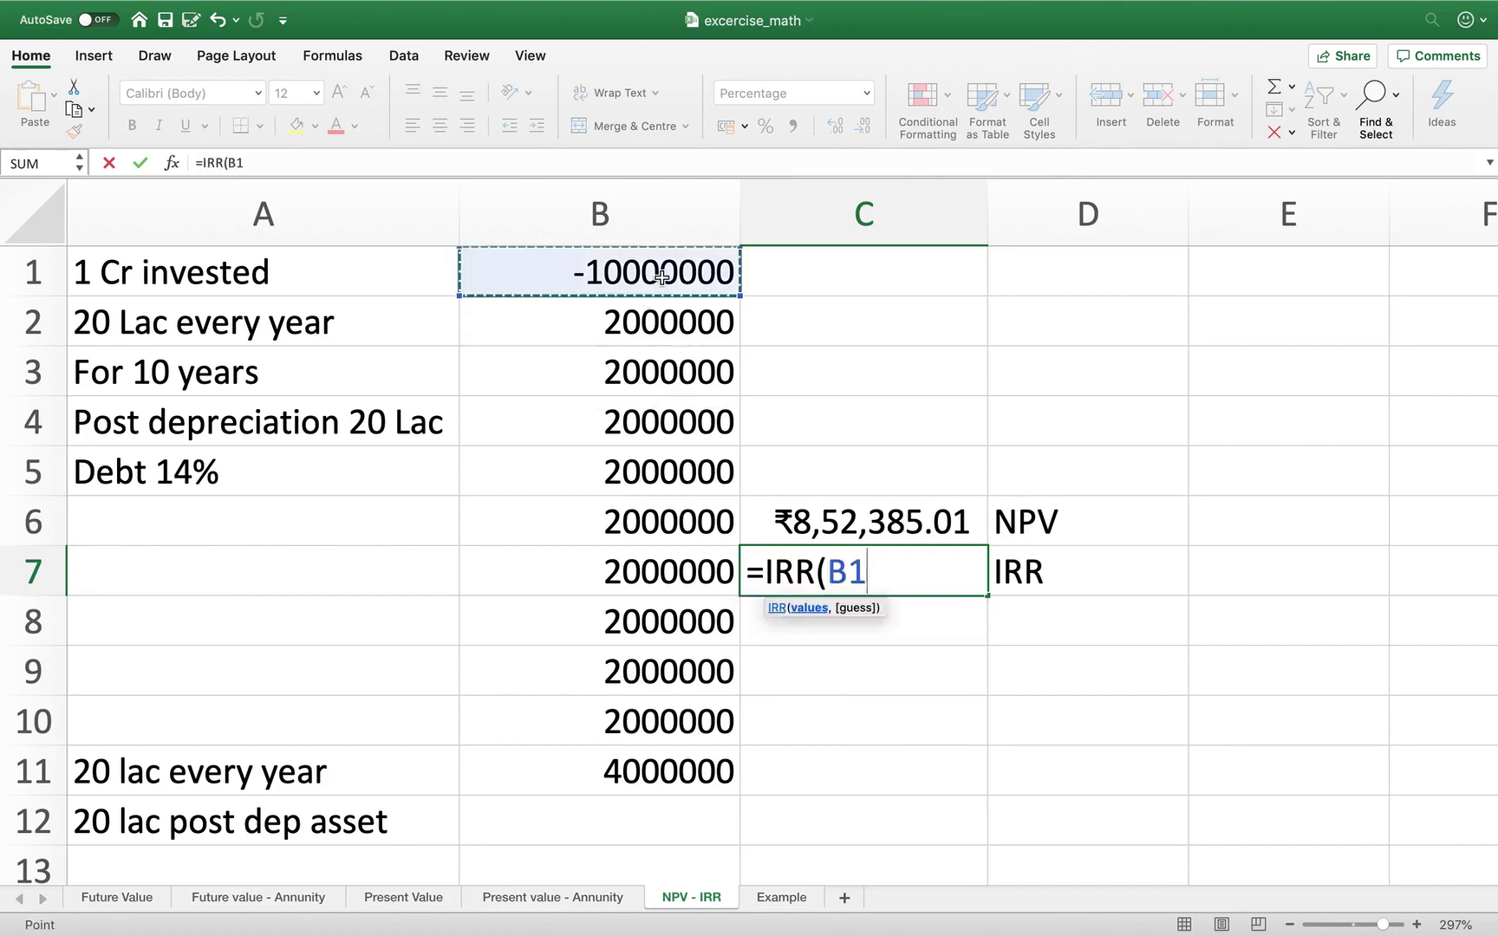
key("shift+Down")
key("shift+Down")
key("shift+Down")
key("shift+Down")
key("shift+Down")
key("shift+Down")
key("shift+Down")
key("shift+Down")
key("shift+Down")
key("shift+Down")
key("shift+Down")
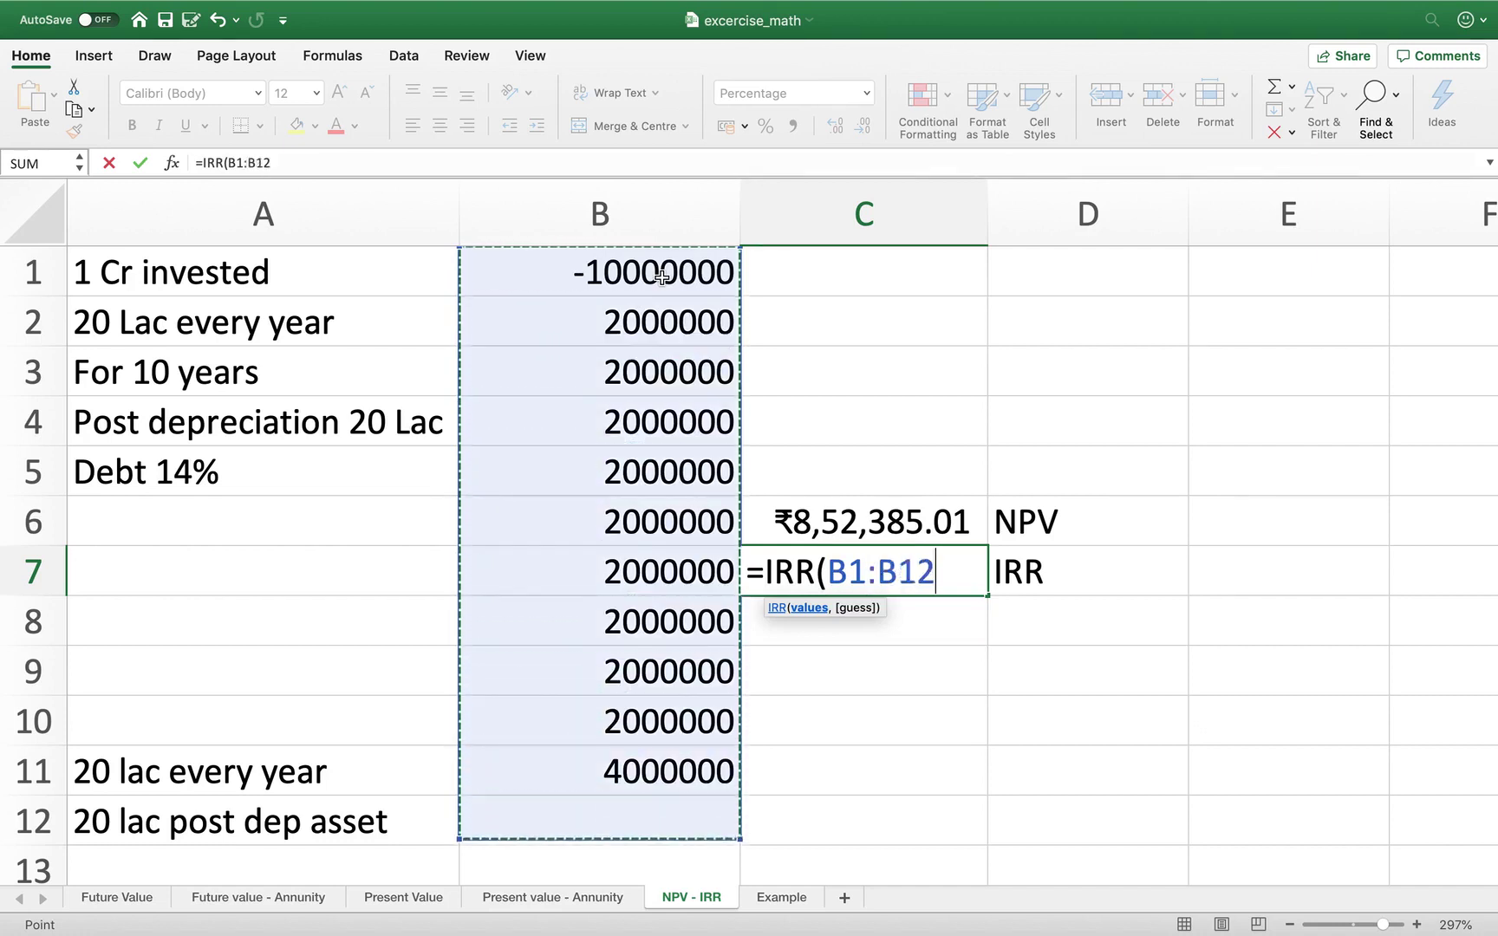
key("shift+Up")
type(")")
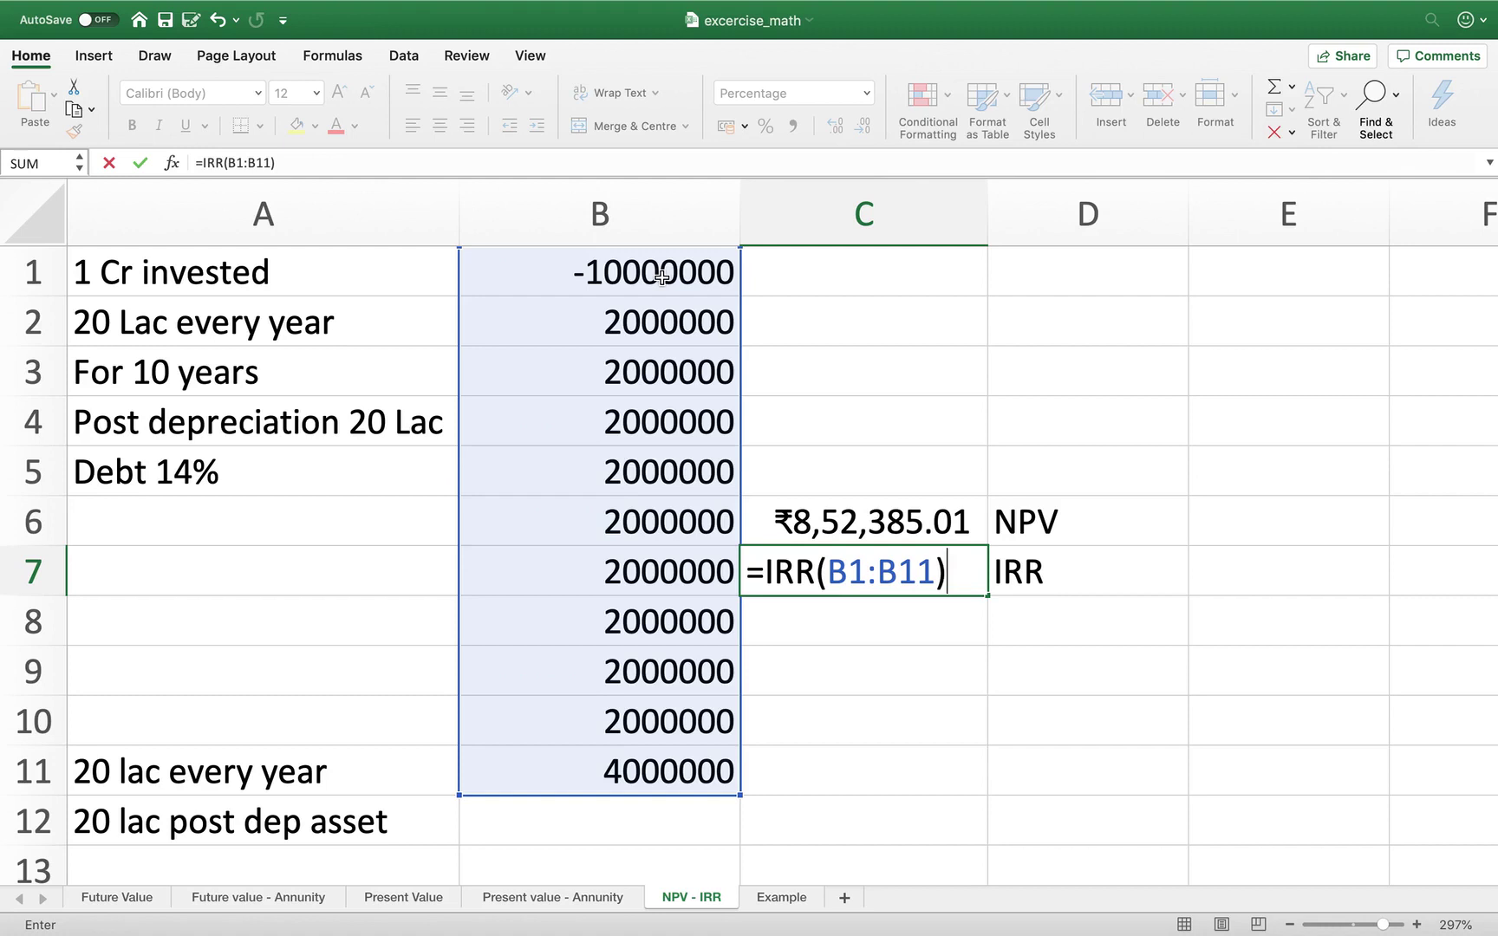
key("Return")
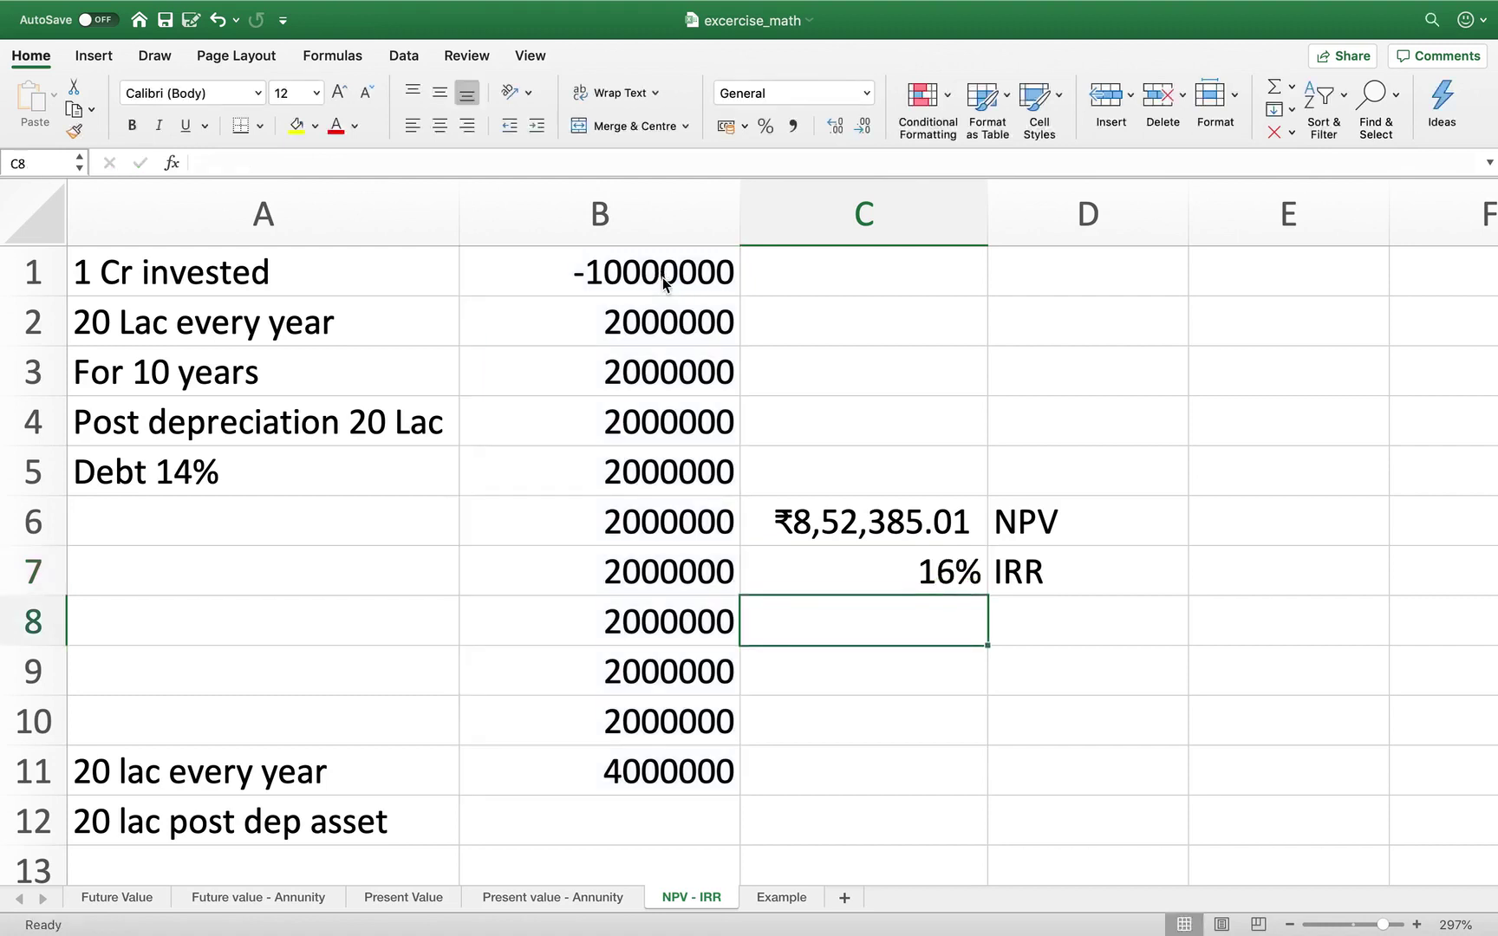
- Compare the IRR in C7 with the debt rate noted in A5
left_click(822, 560)
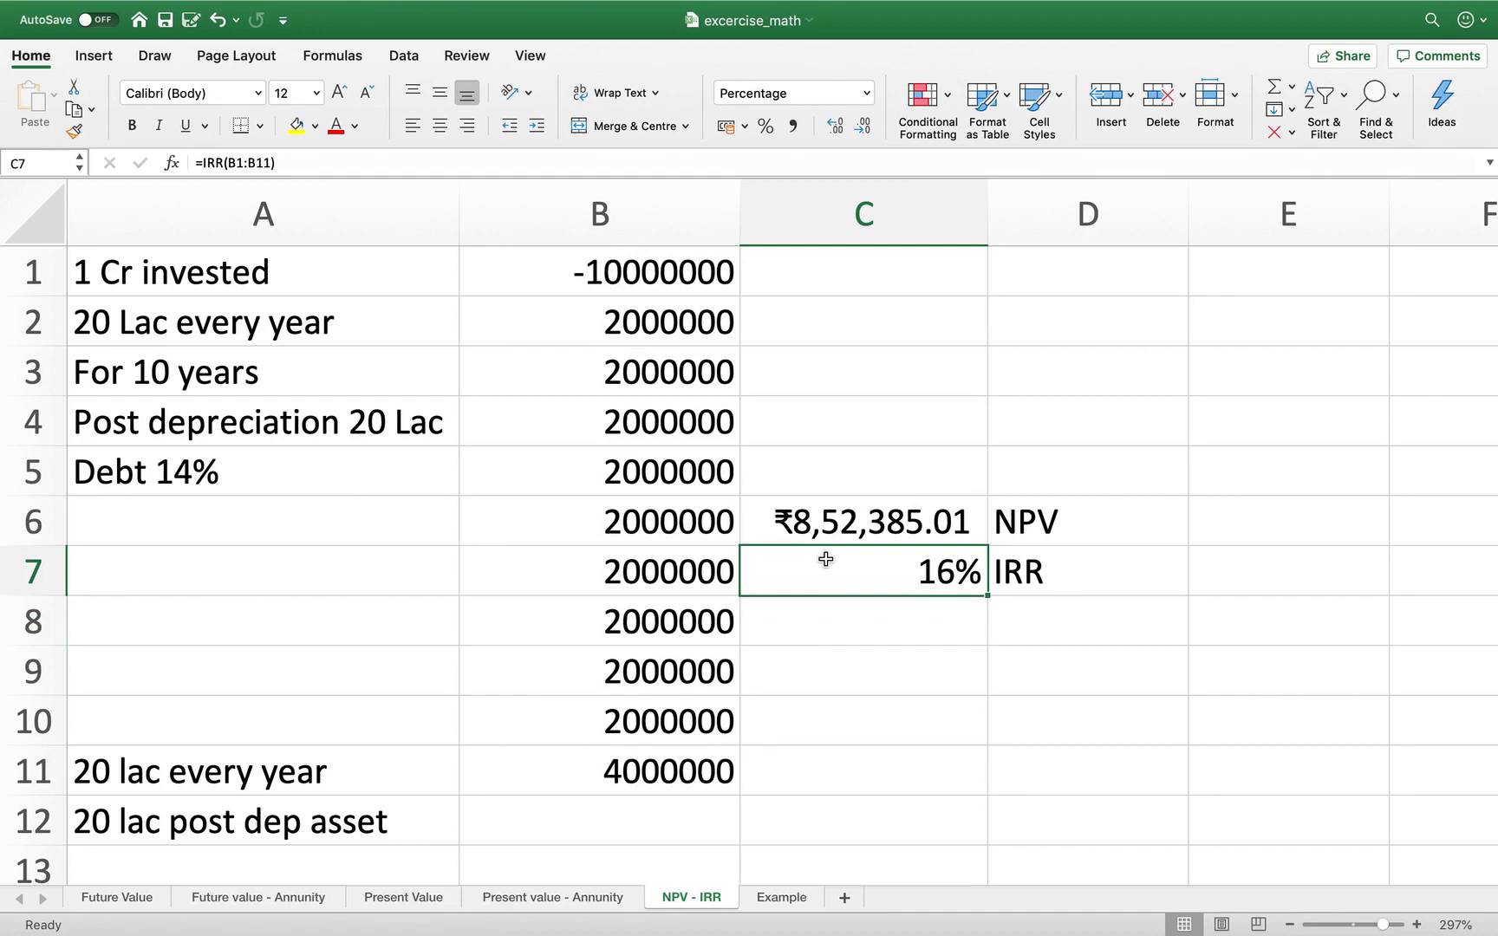
left_click(355, 472)
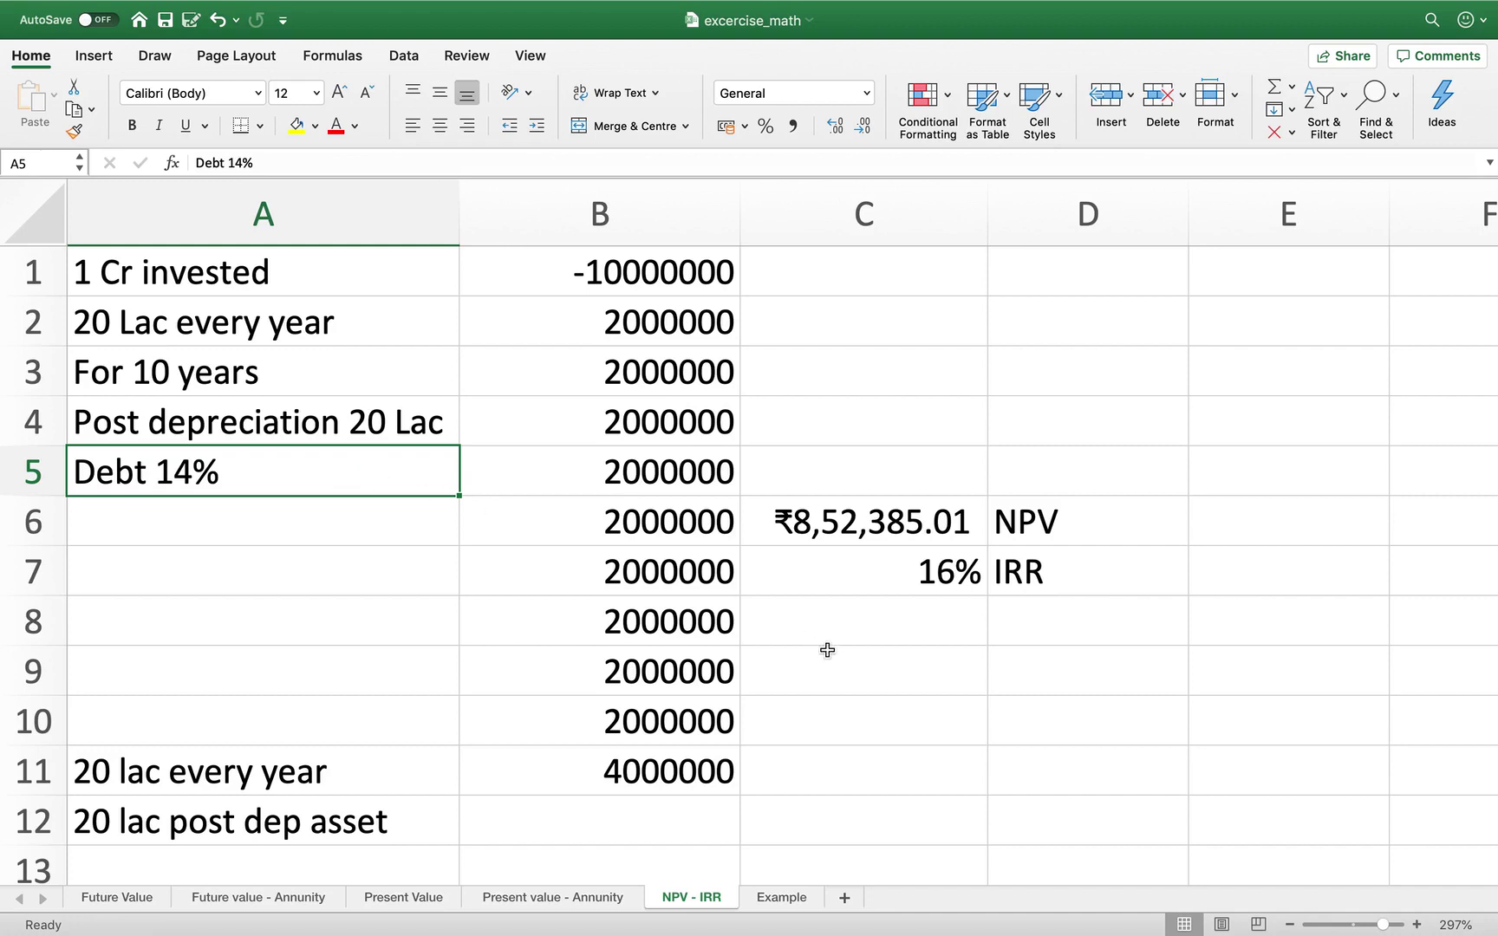
left_click(891, 586)
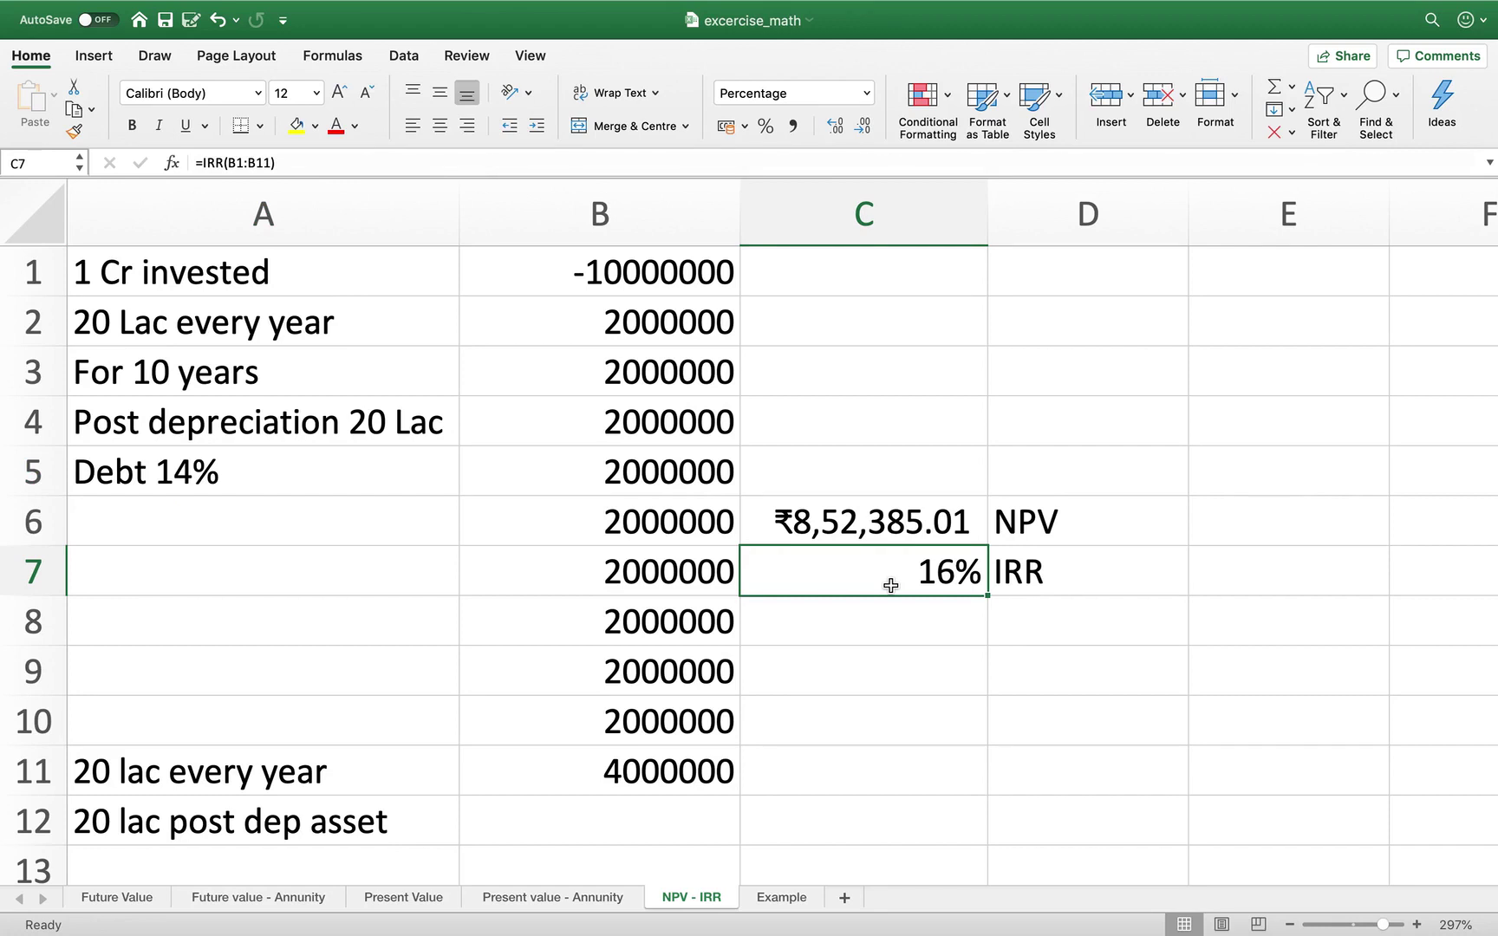
left_click(1031, 574)
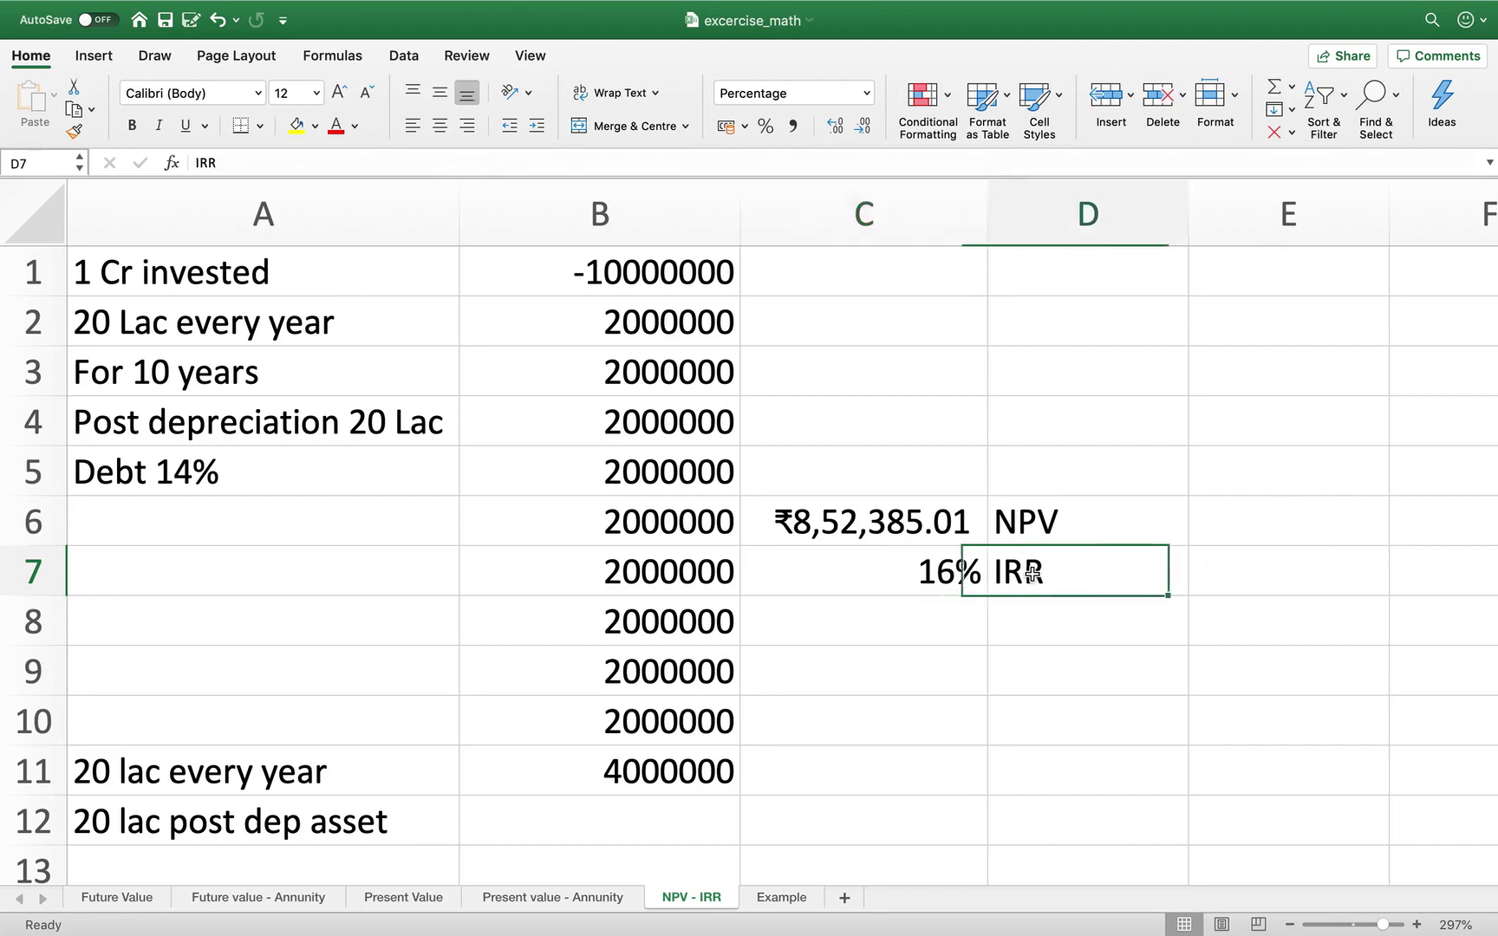
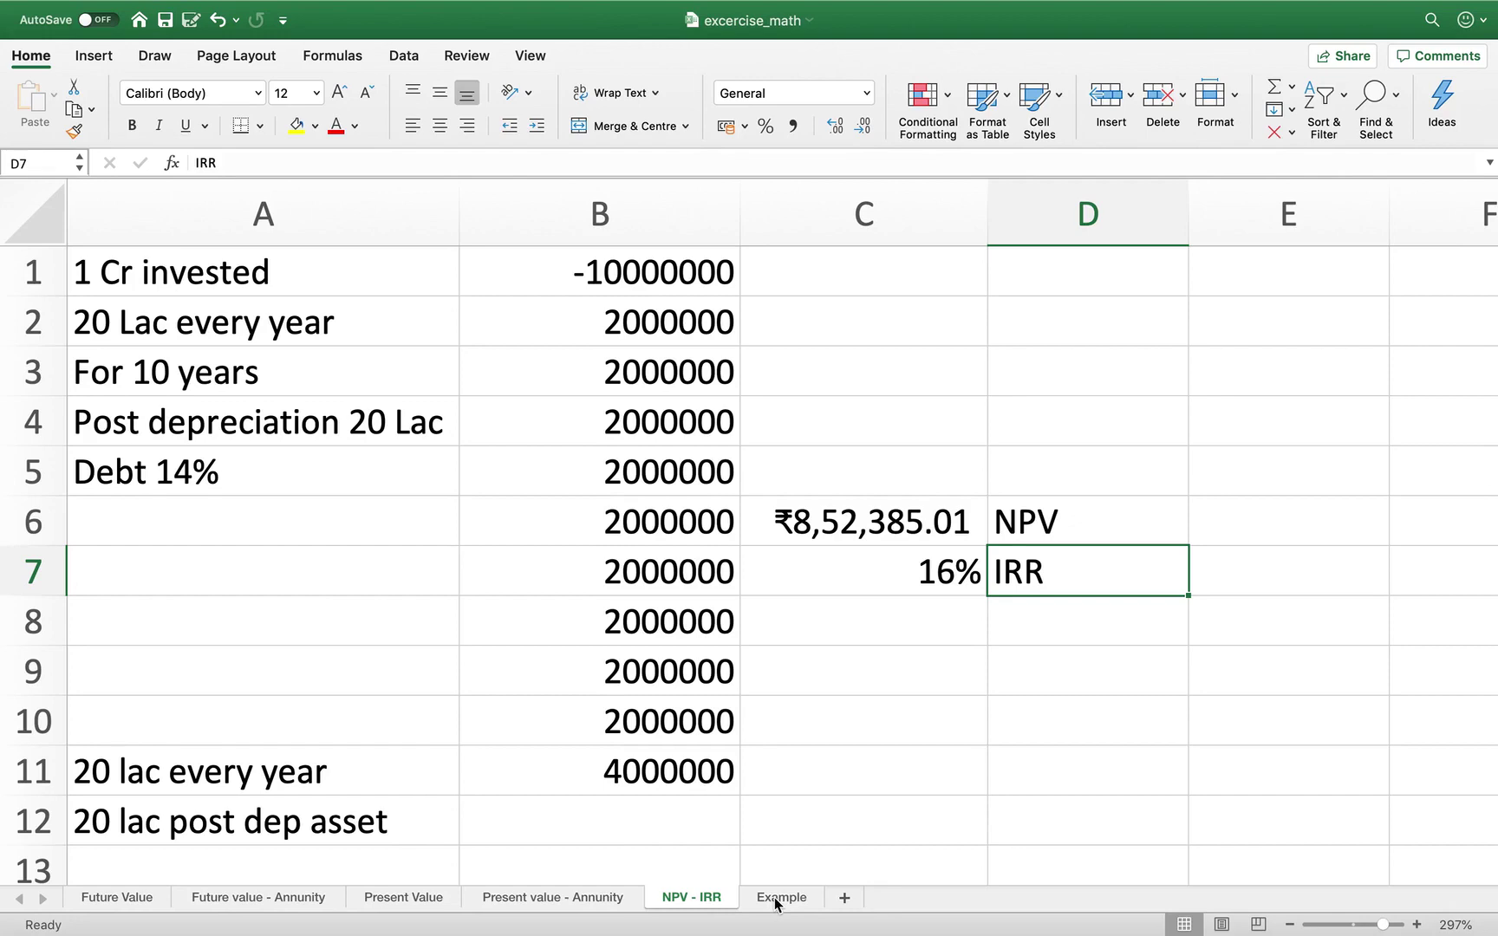
- Open the Example worksheet at its first rows and columns
left_click(778, 898)
scroll(303, 369, "up", 10)
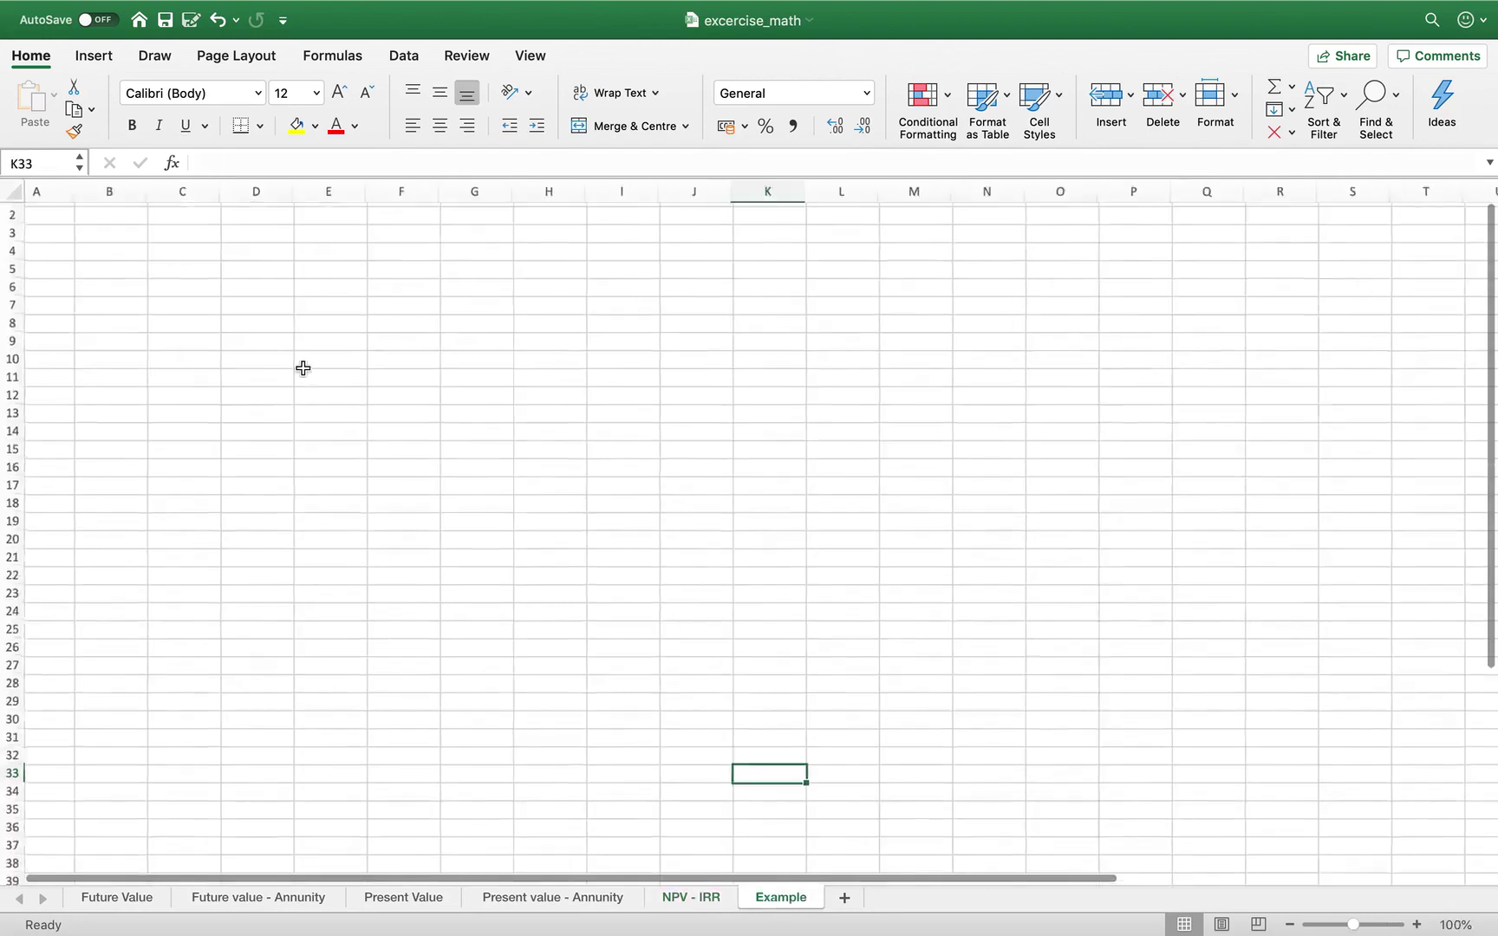
scroll(302, 368, "up", 10)
scroll(303, 368, "left", 5)
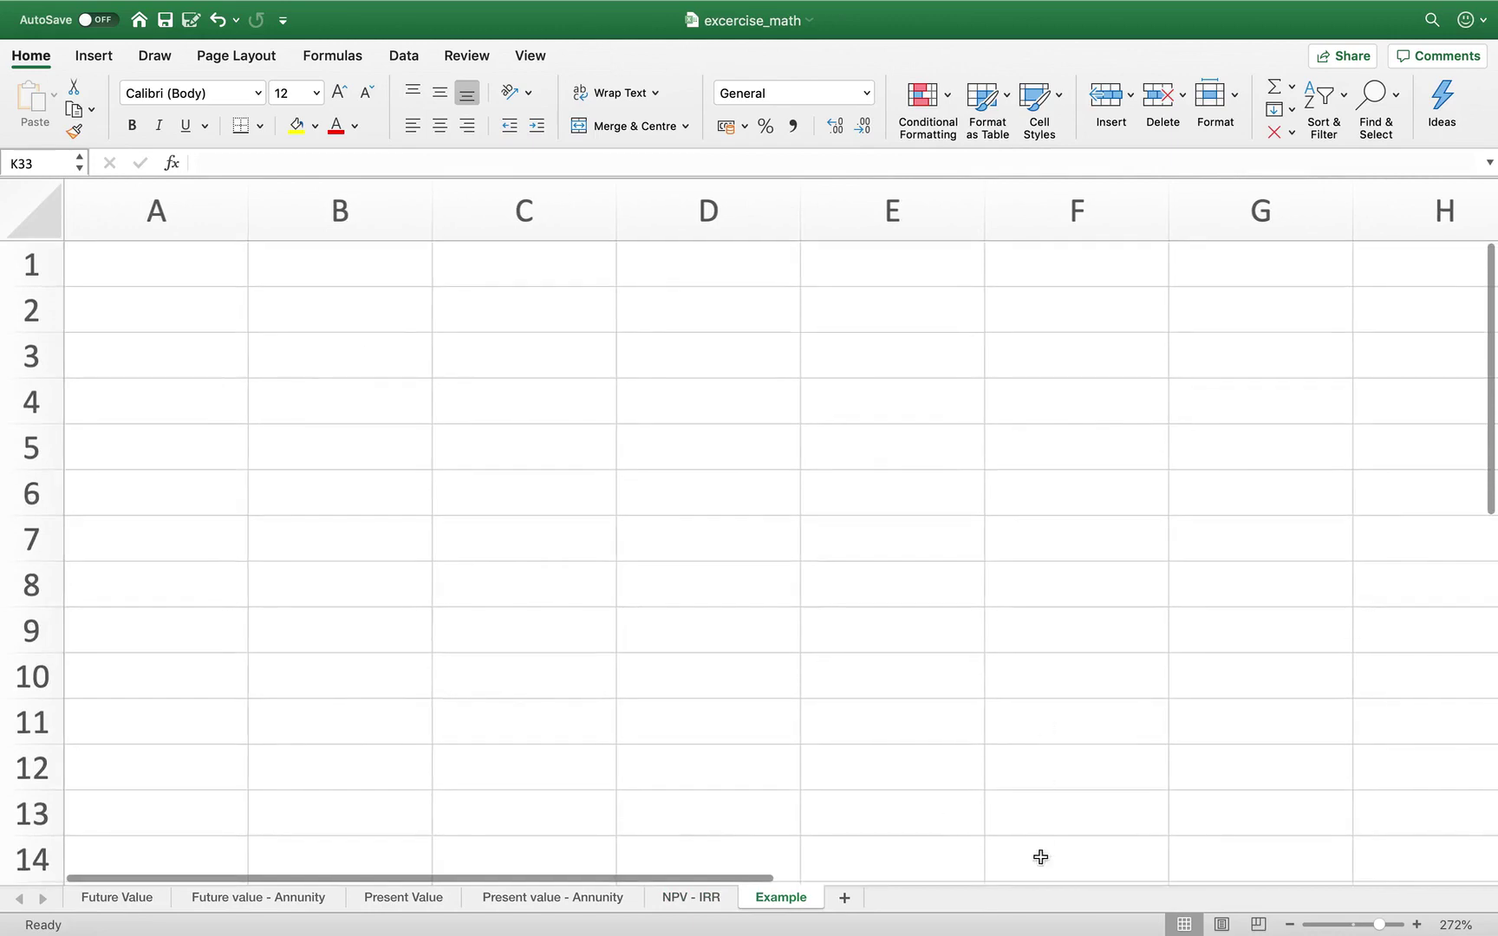
- Switch to Chrome, go to screener.in and open the company page of Tata Consultancy Services Ltd
mouse_move(1044, 926)
left_click(1164, 923)
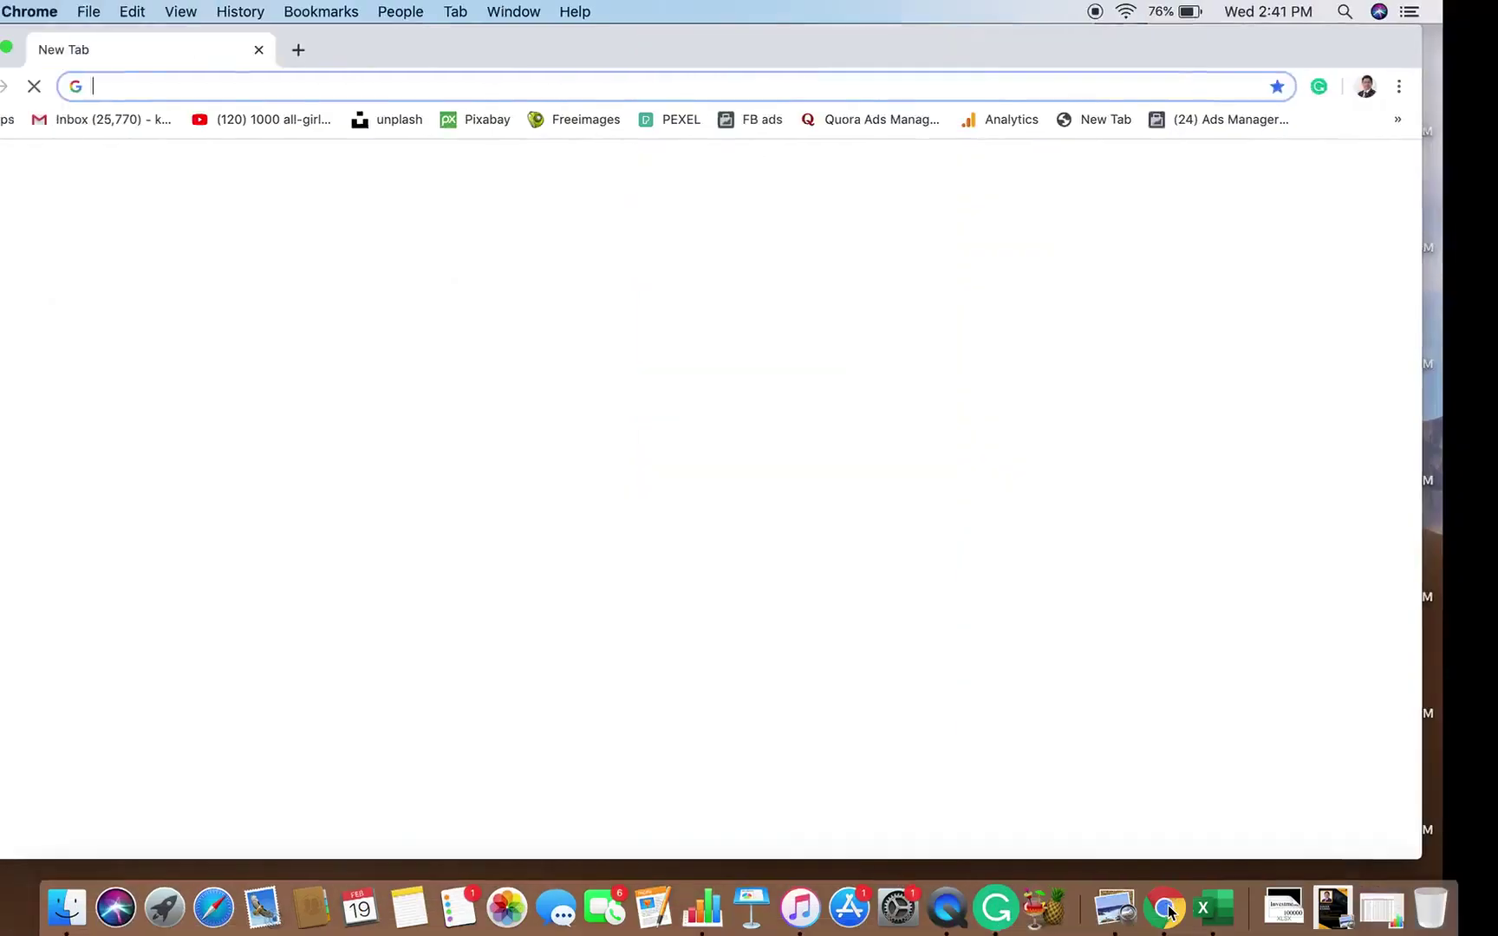
type("screener.in")
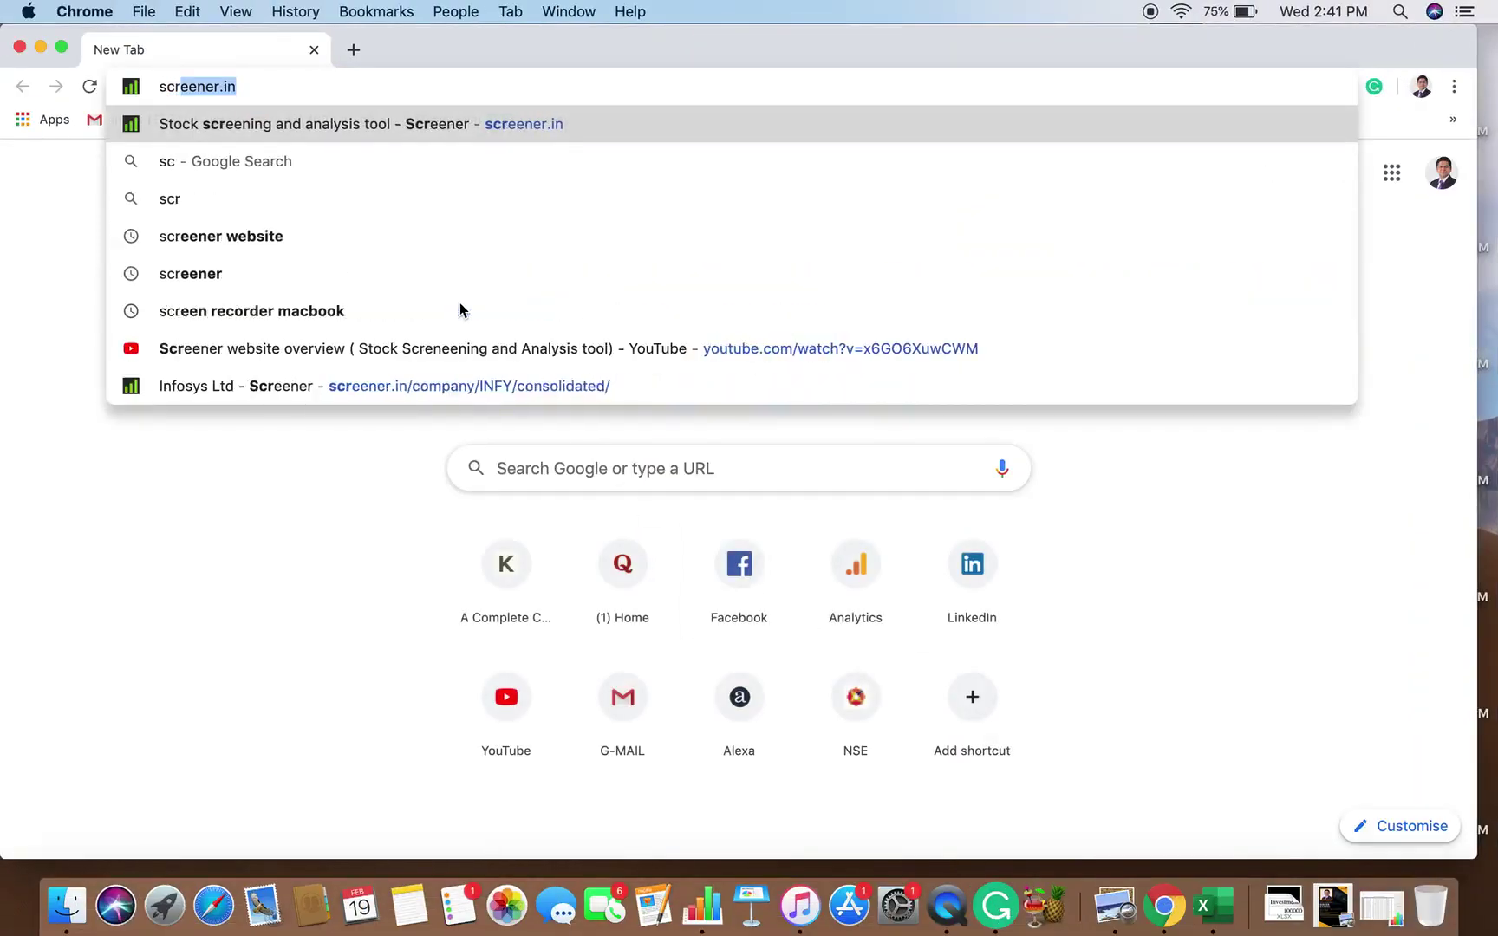
key("Return")
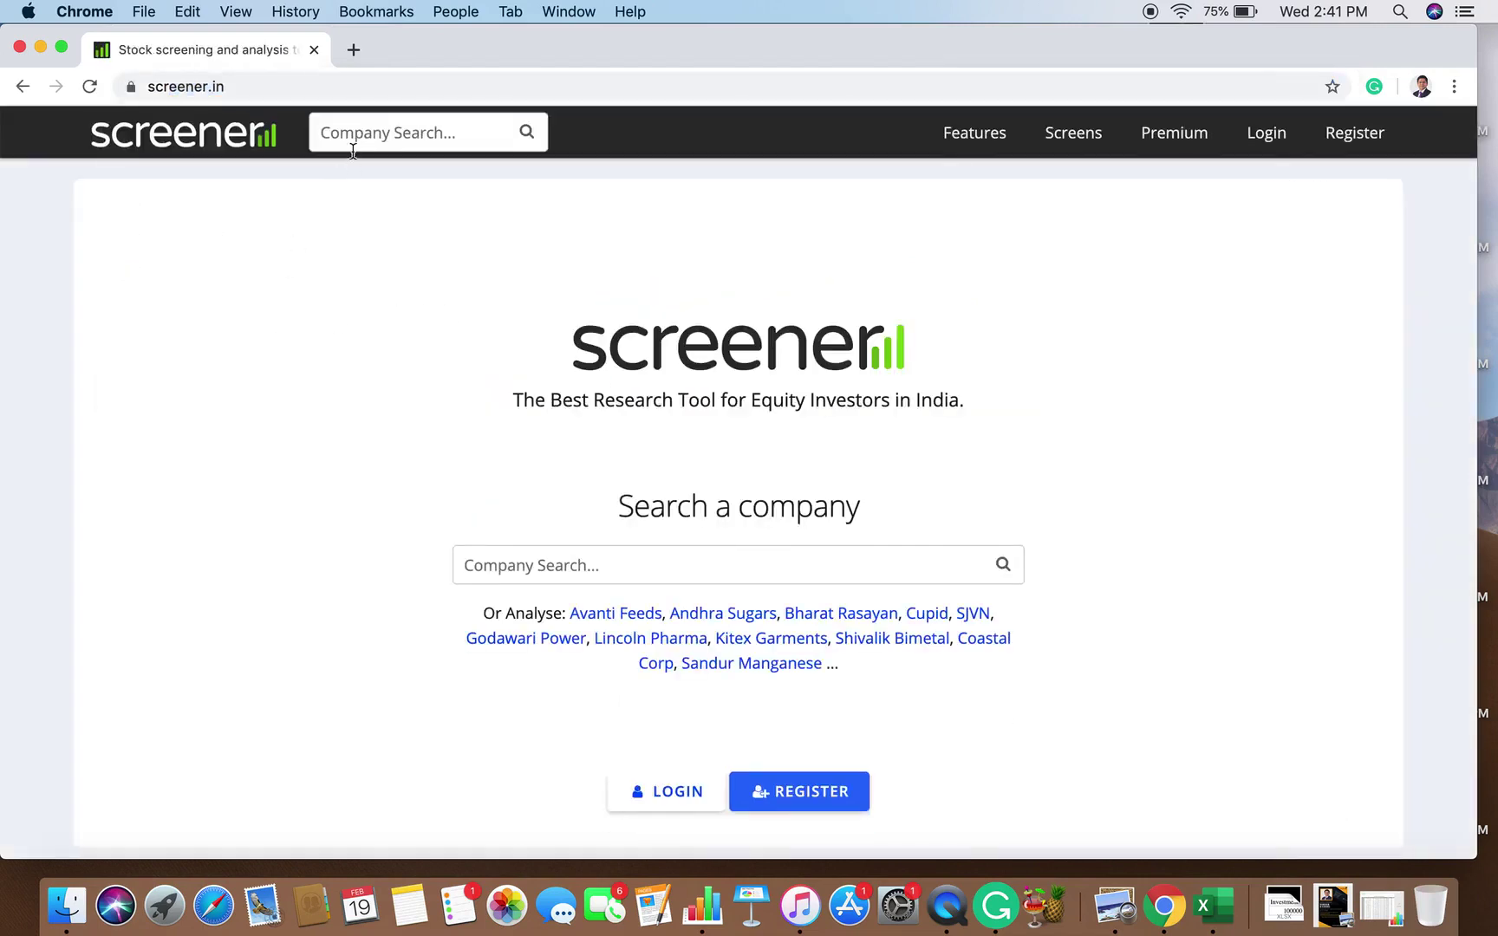
left_click(366, 145)
type("t")
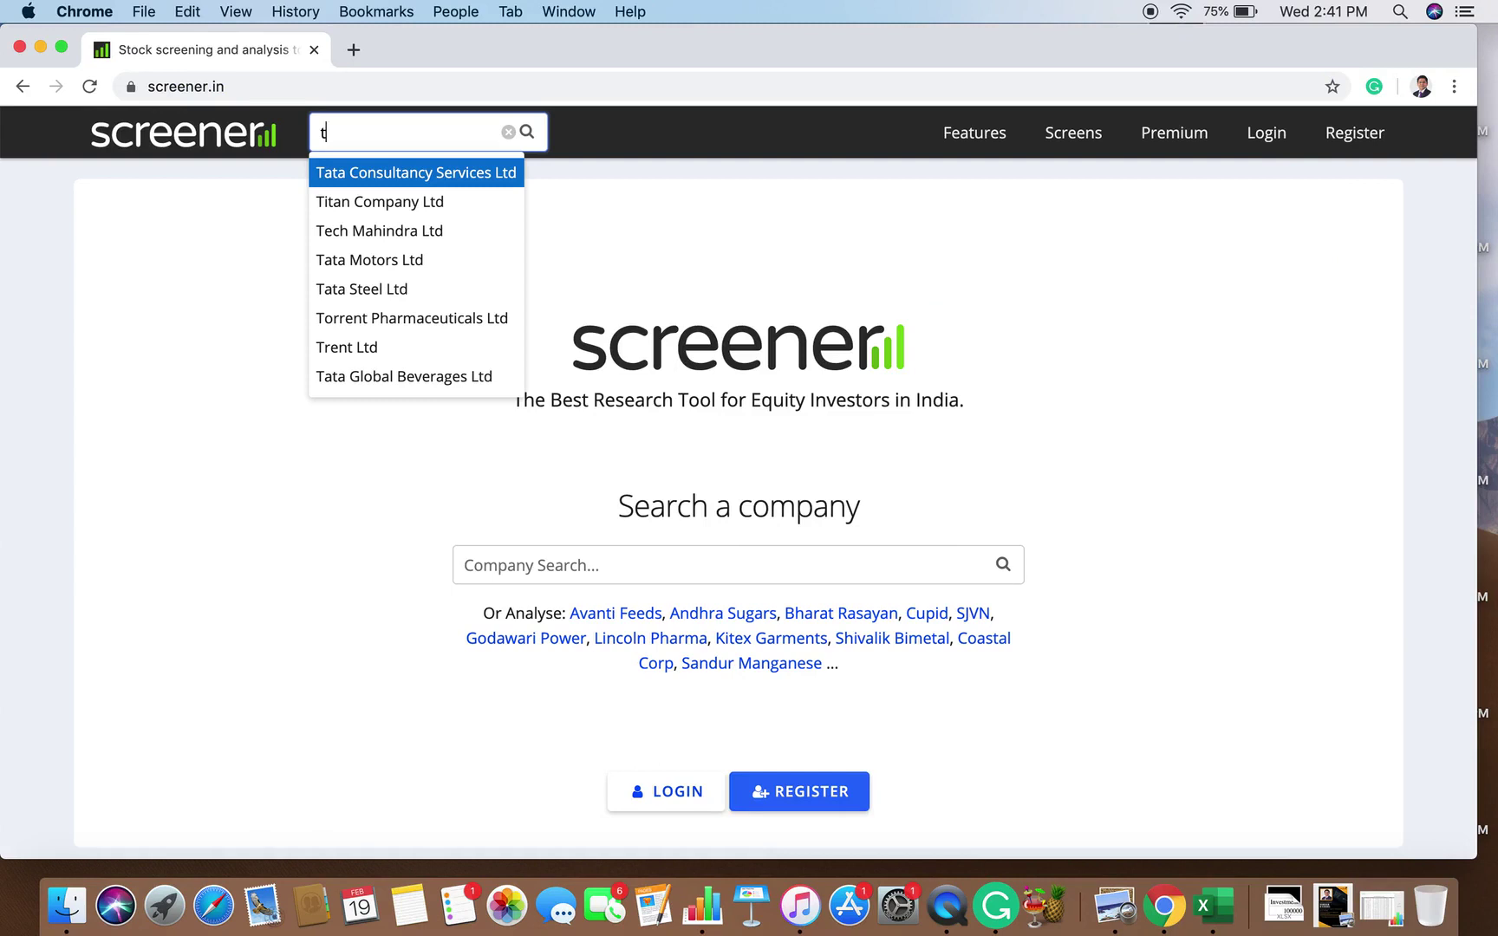
left_click(484, 177)
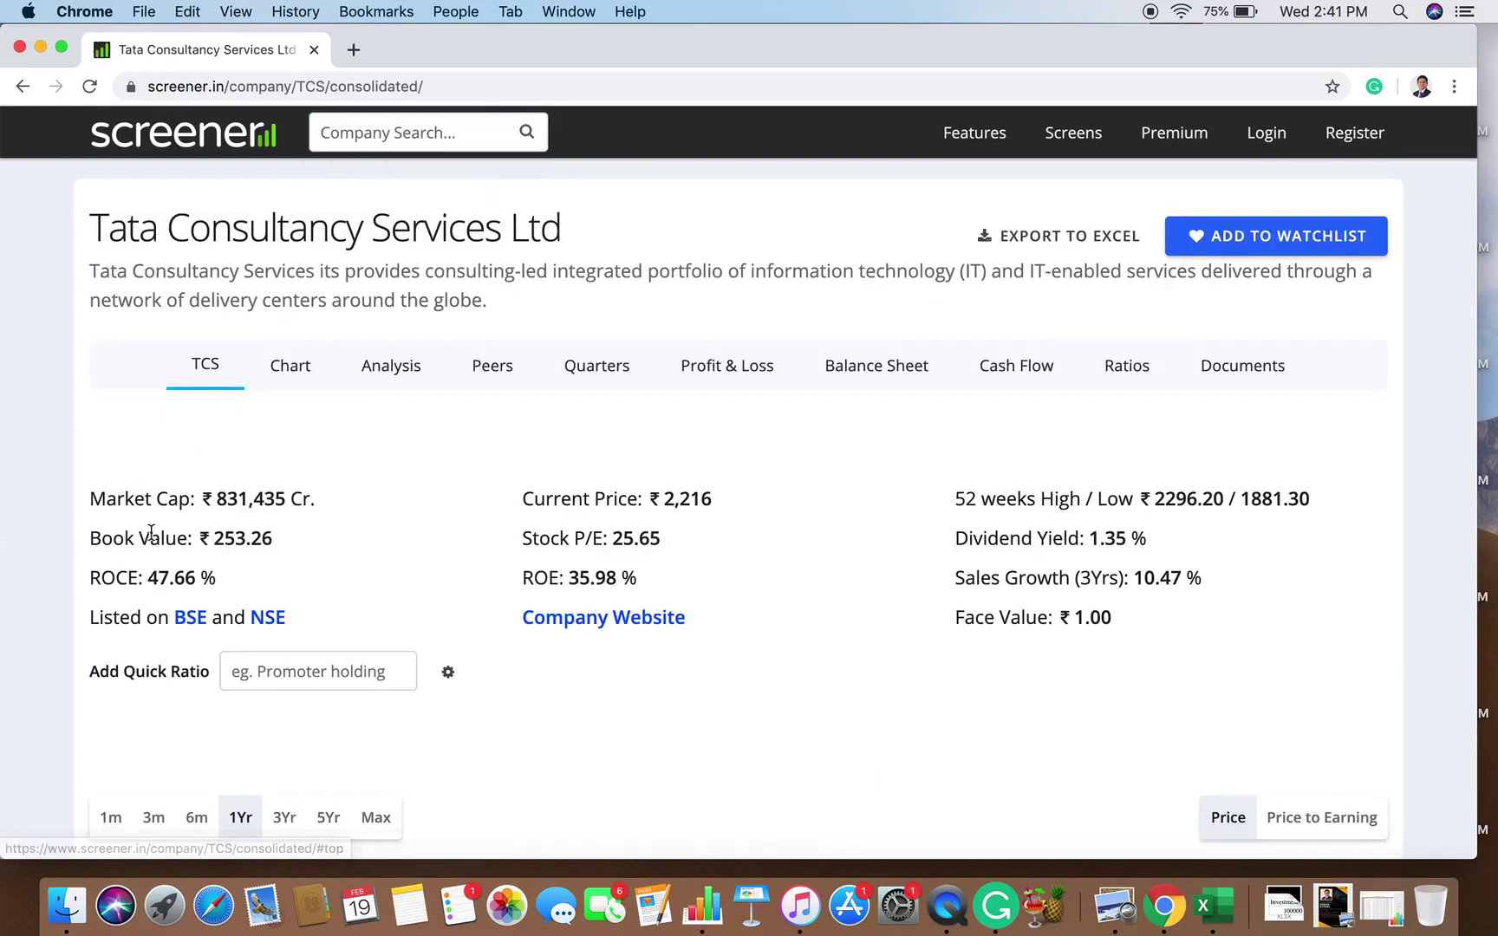
- Check the TCS dividend yield and show the share price chart for the last five years
double_click(1108, 539)
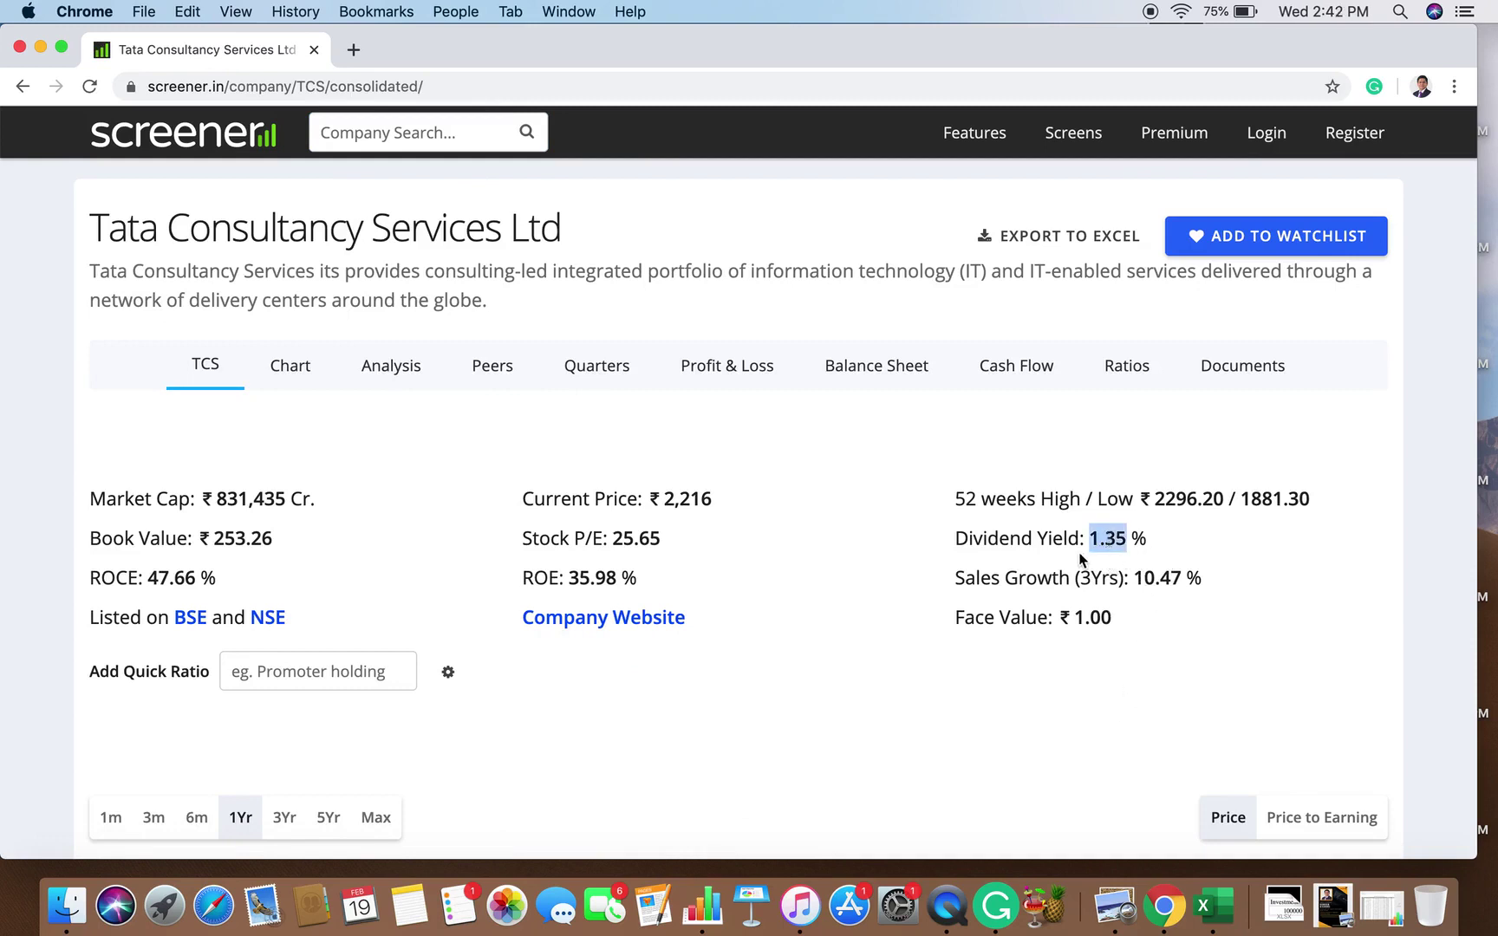
scroll(1080, 559, "down", 5)
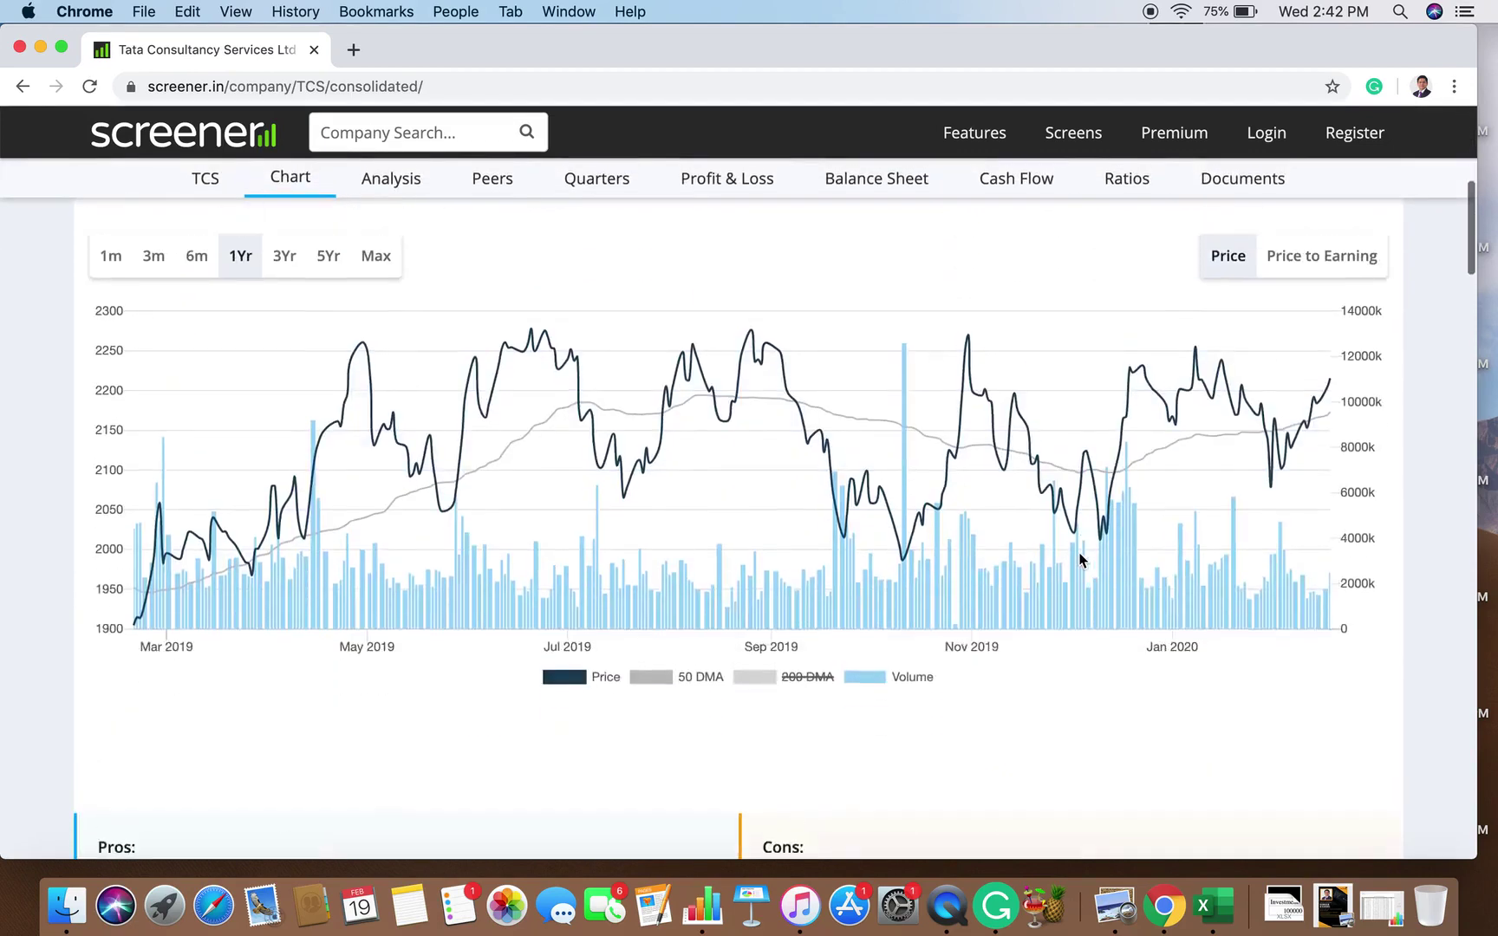
left_click(370, 394)
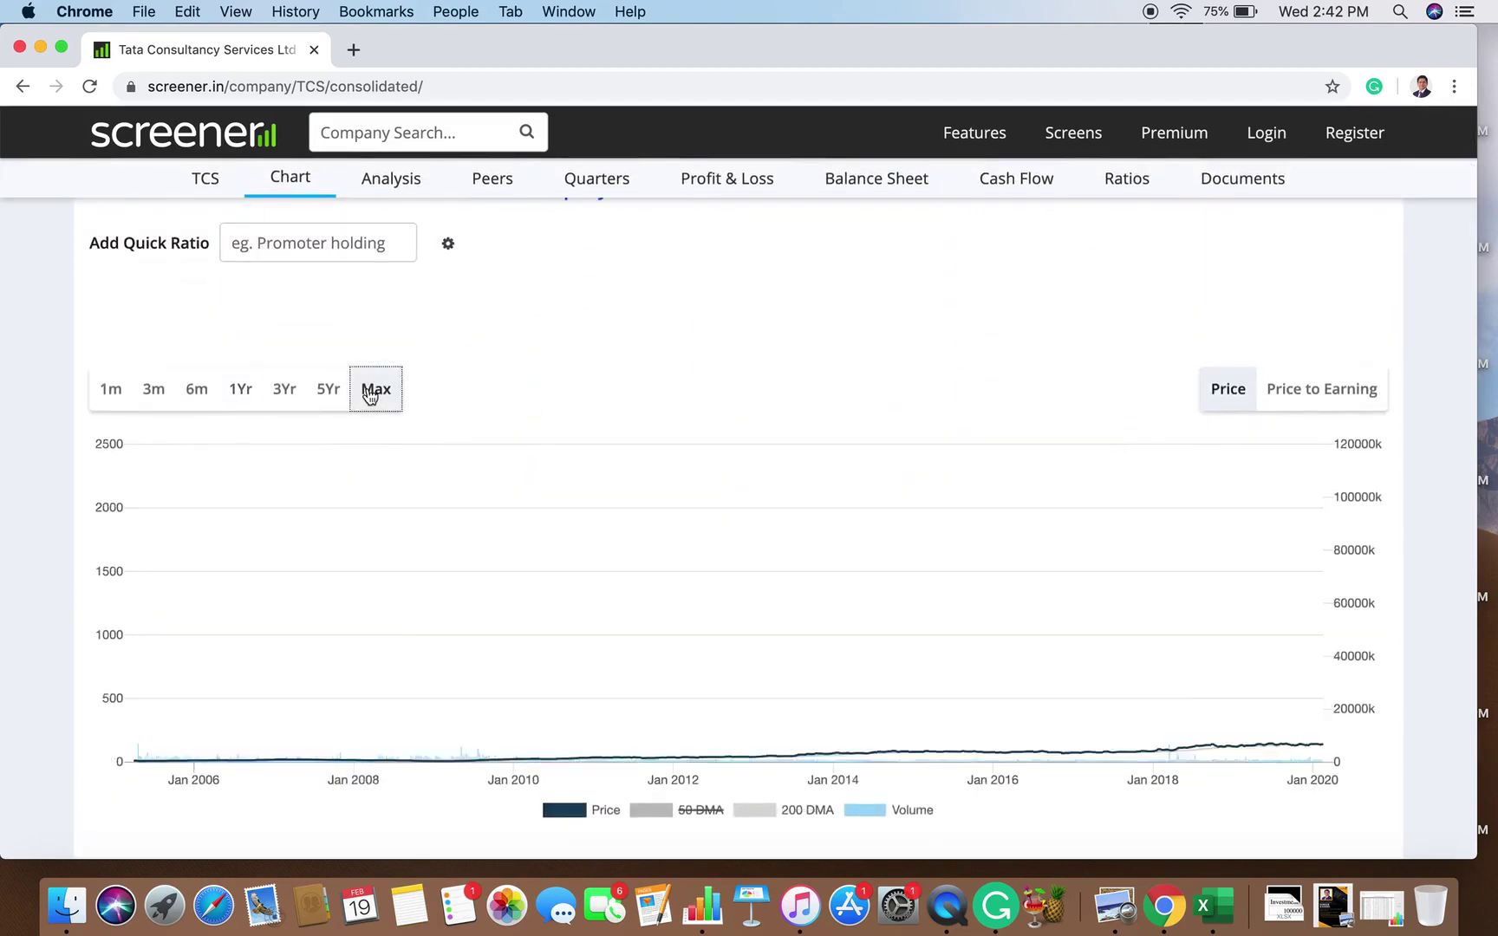
left_click(323, 392)
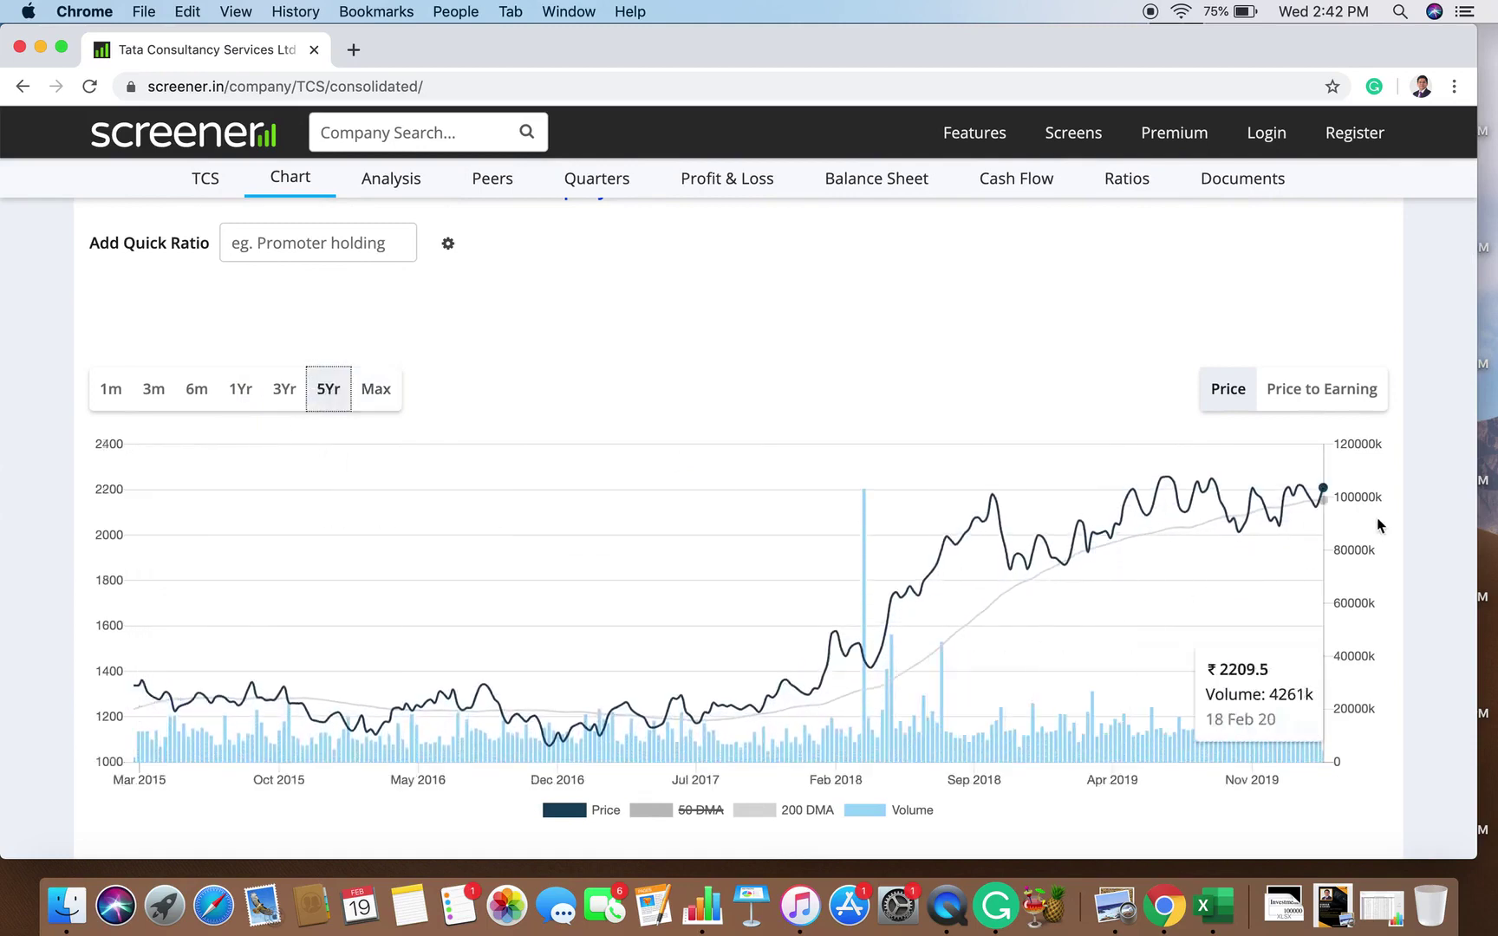
- Look through the TCS ratios, balance sheet, profit and loss figures and peer comparison in full-screen view
scroll(1424, 534, "down", 20)
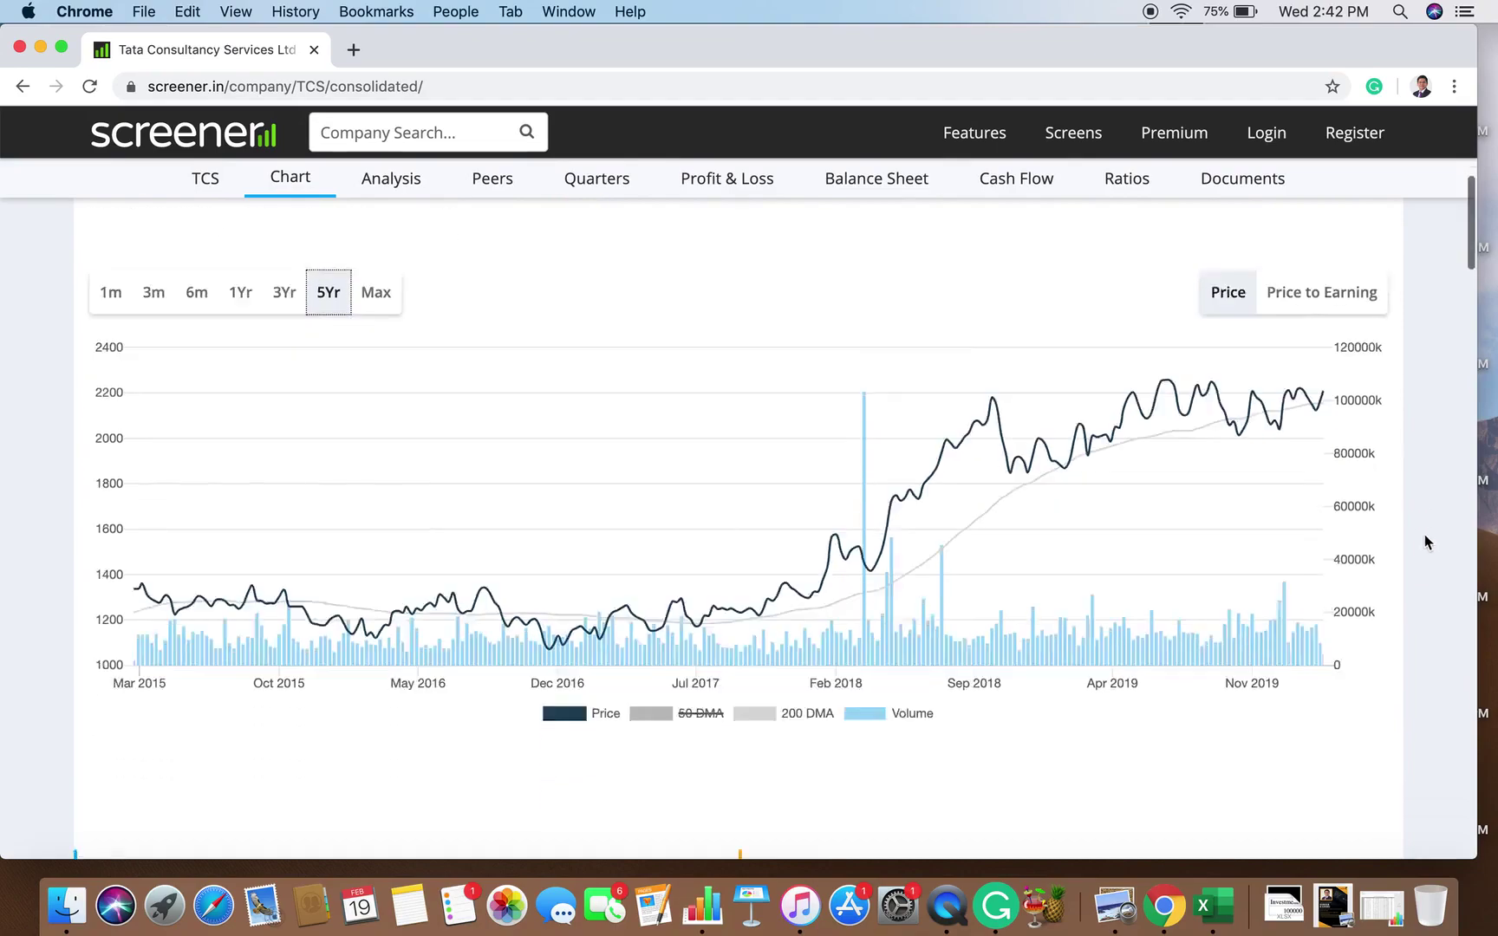
scroll(1424, 535, "down", 15)
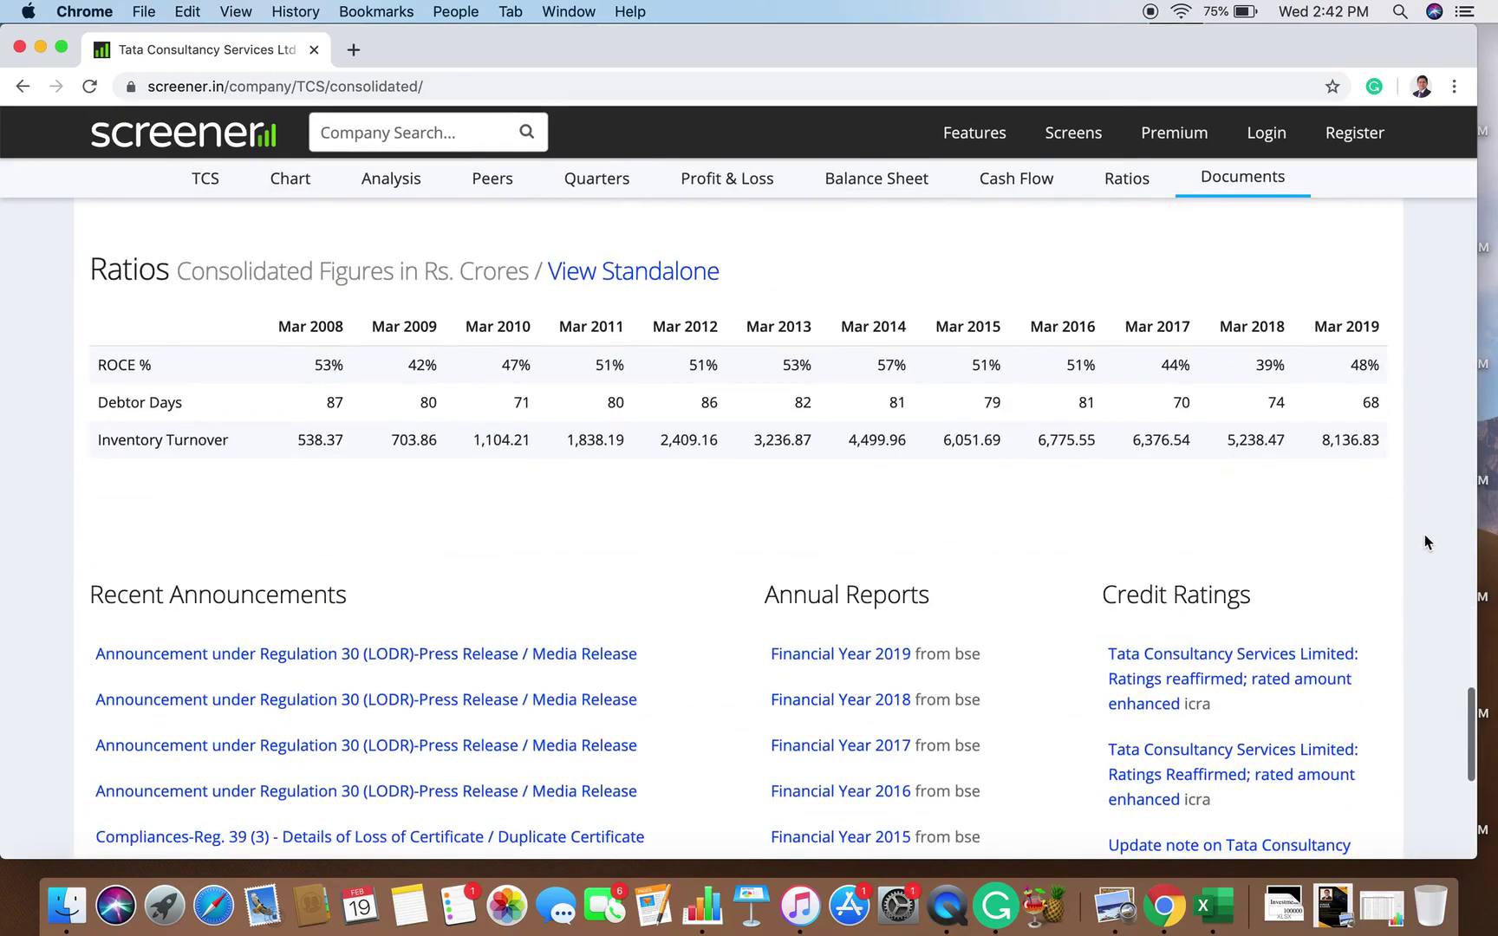
scroll(1425, 536, "up", 10)
scroll(1424, 534, "up", 5)
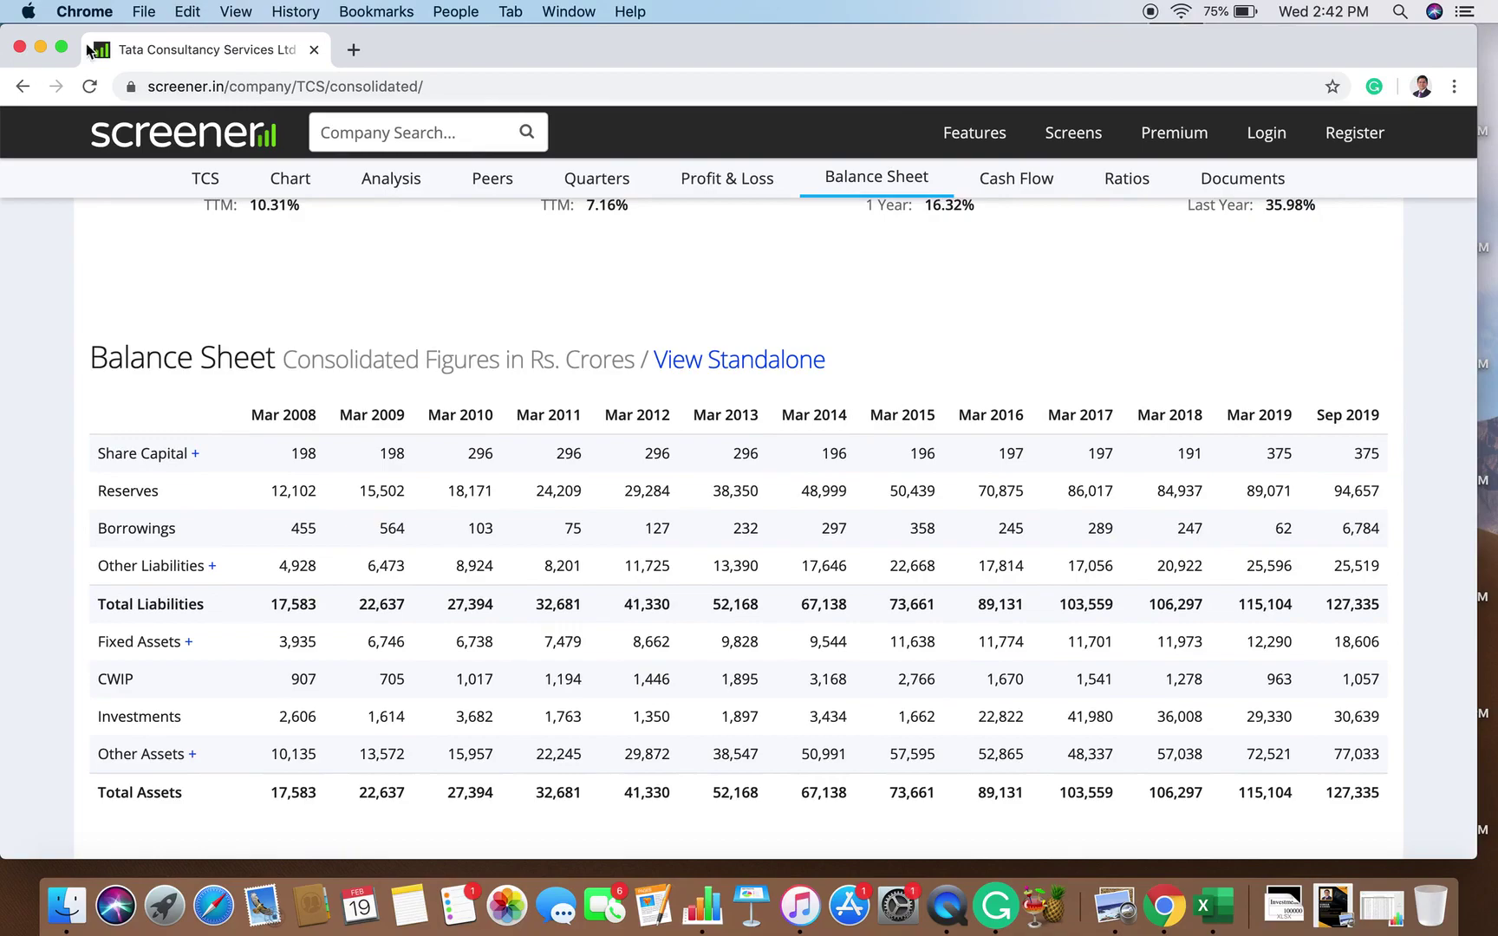
left_click(61, 53)
scroll(133, 399, "up", 10)
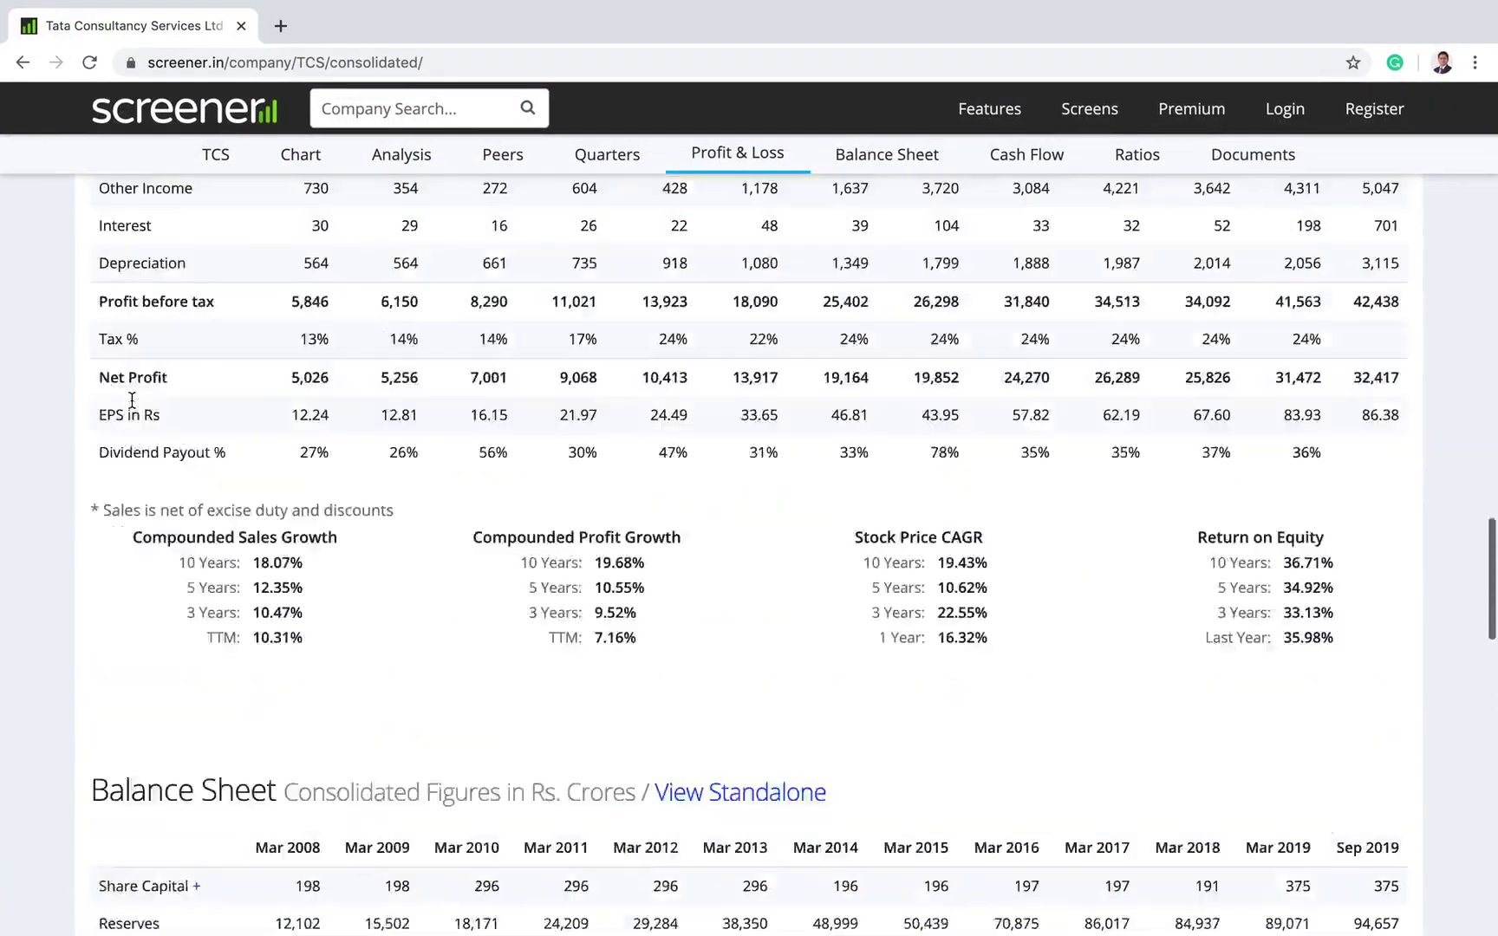
scroll(133, 399, "up", 5)
scroll(675, 560, "up", 10)
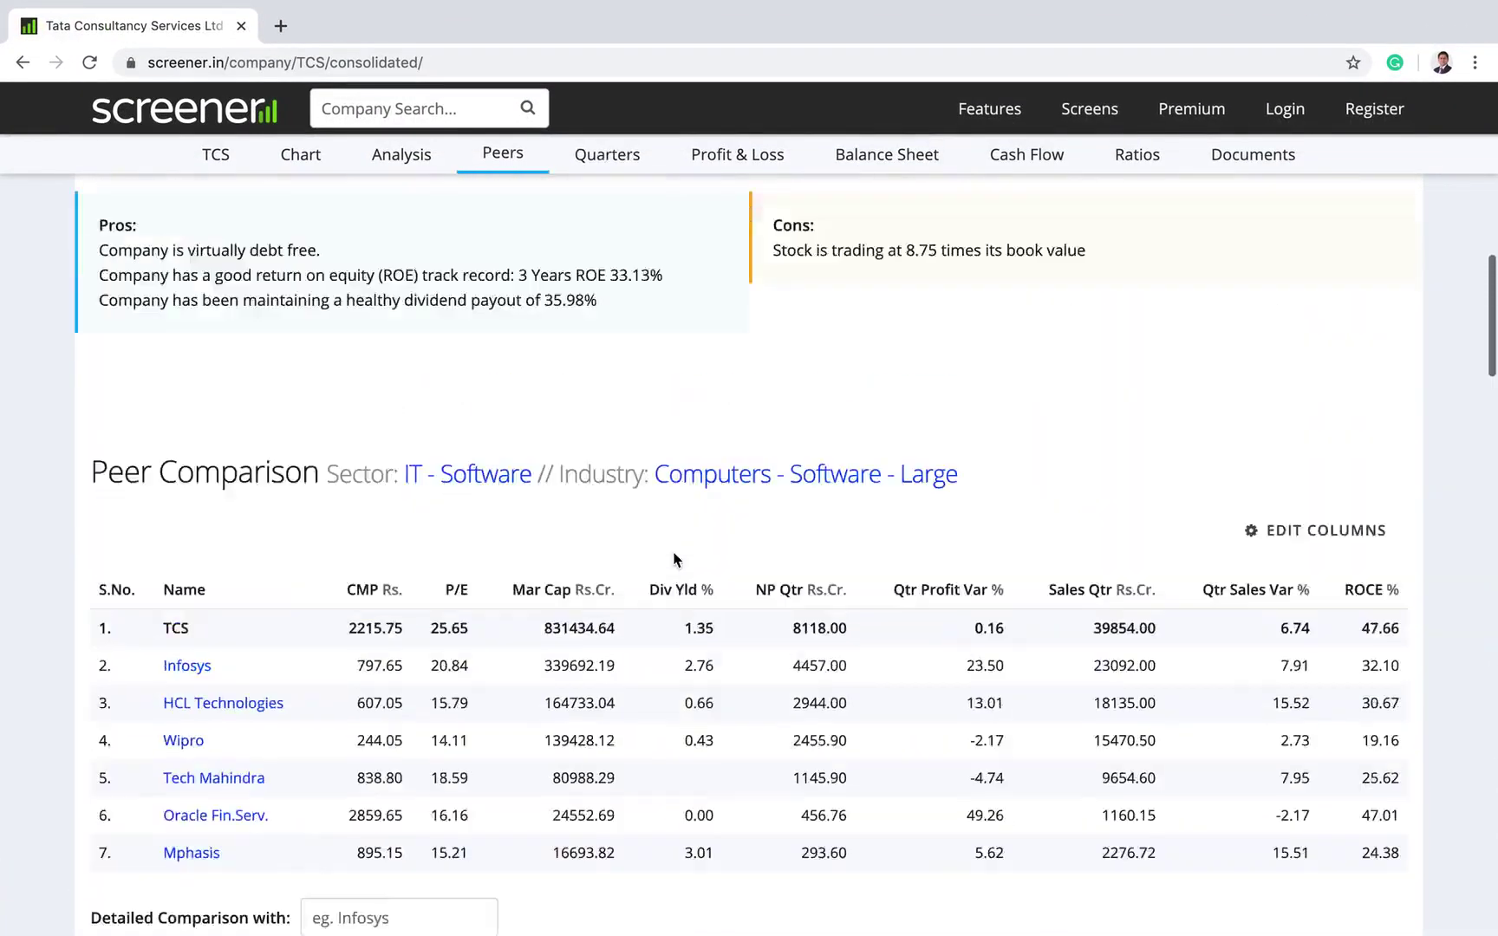
- Examine the starting and latest prices on the five-year TCS chart together with the dividend yield
scroll(675, 560, "up", 3)
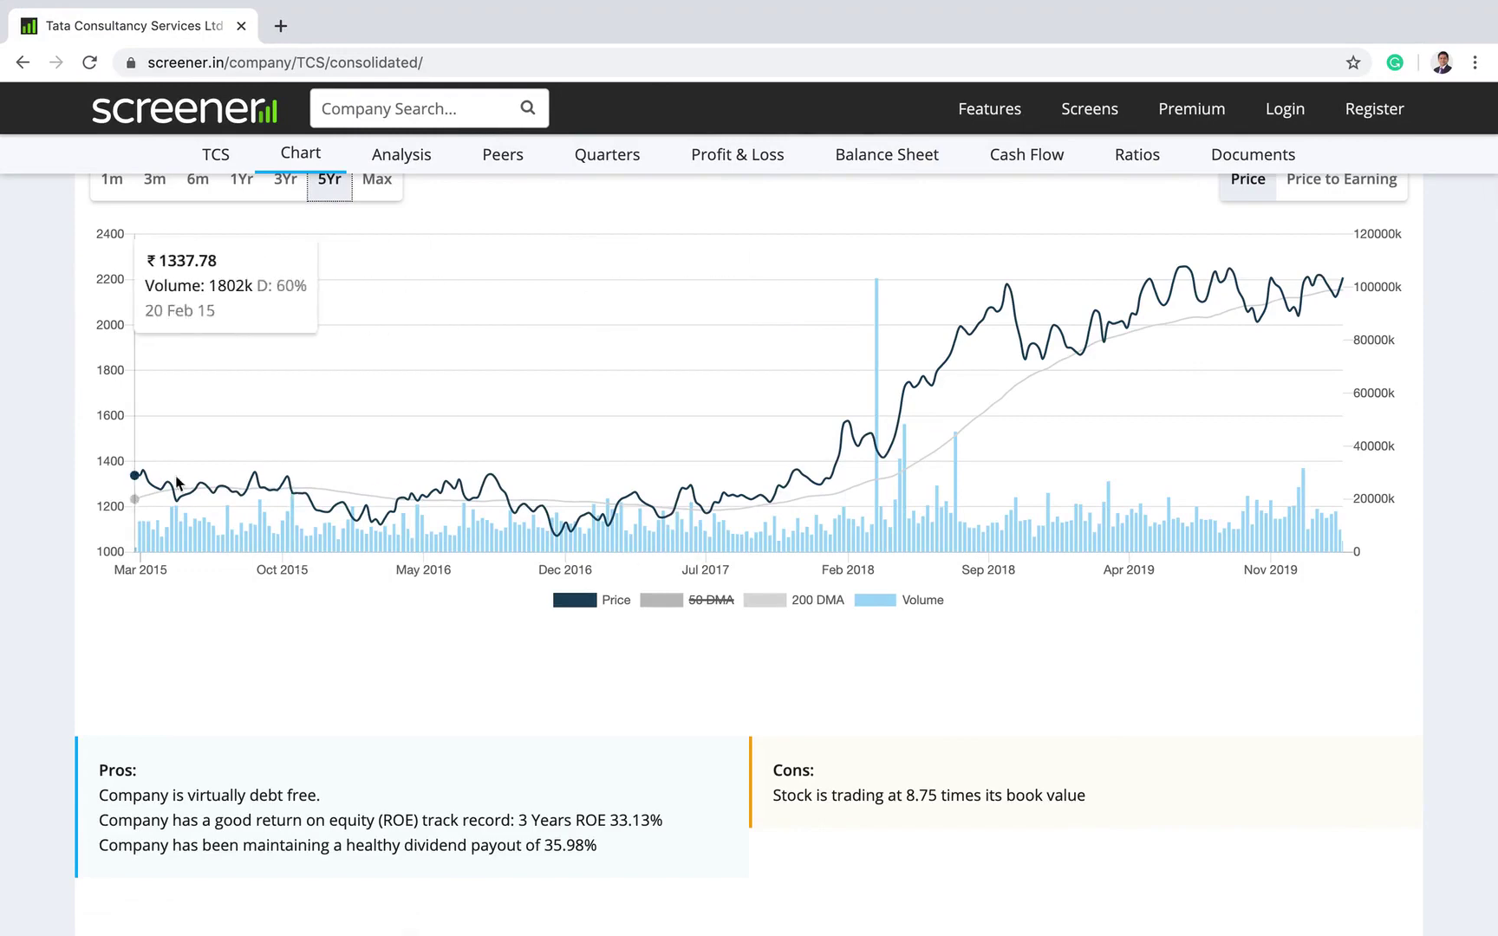
scroll(1233, 381, "up", 6)
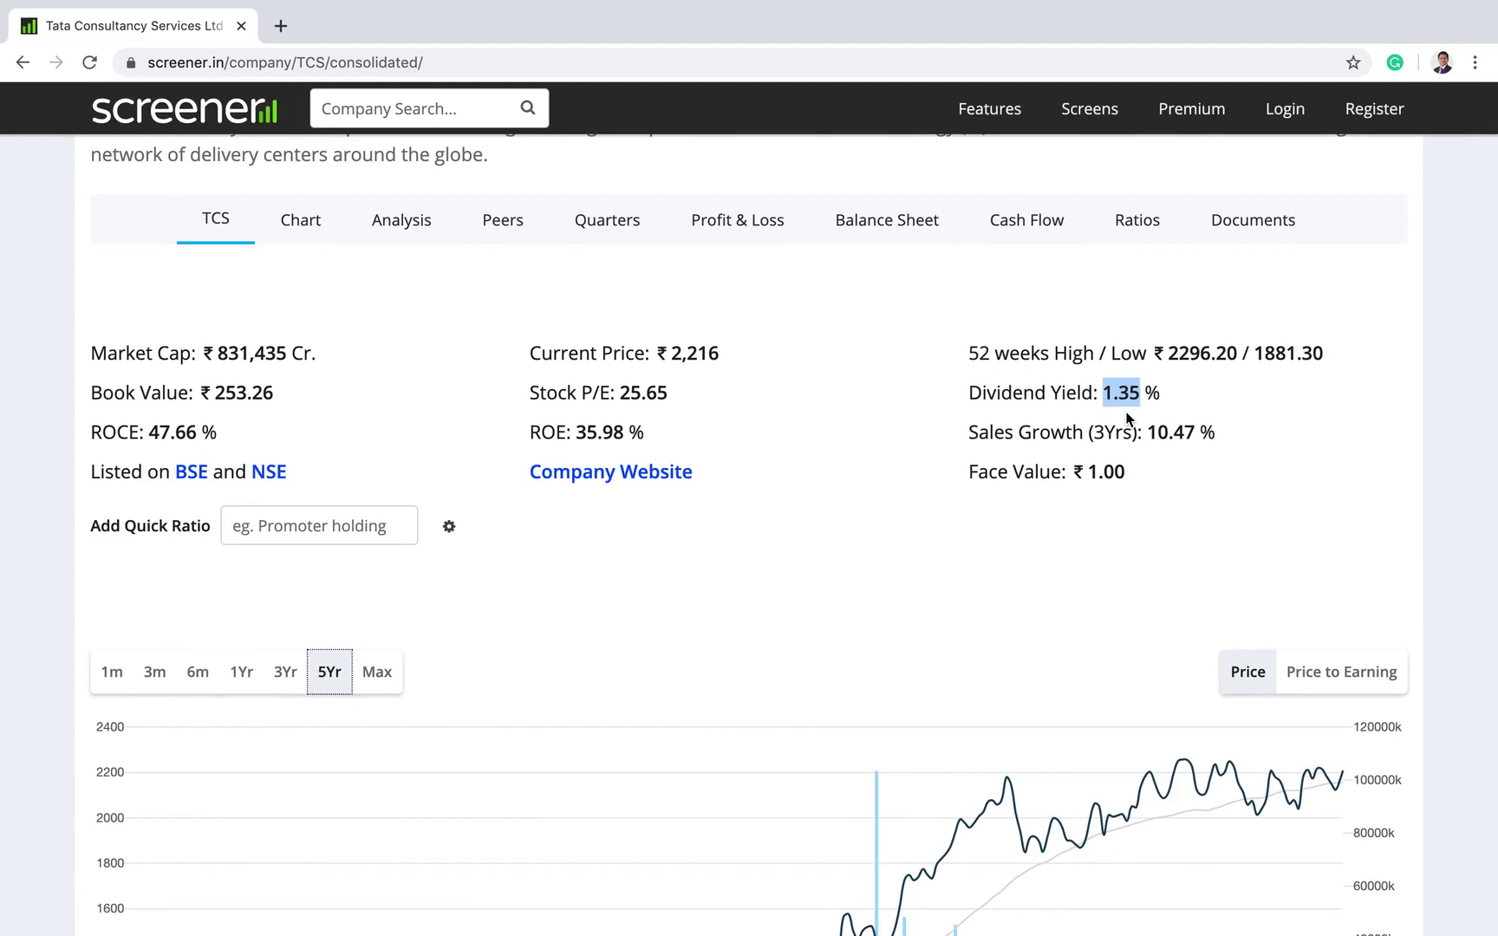
scroll(1127, 419, "down", 4)
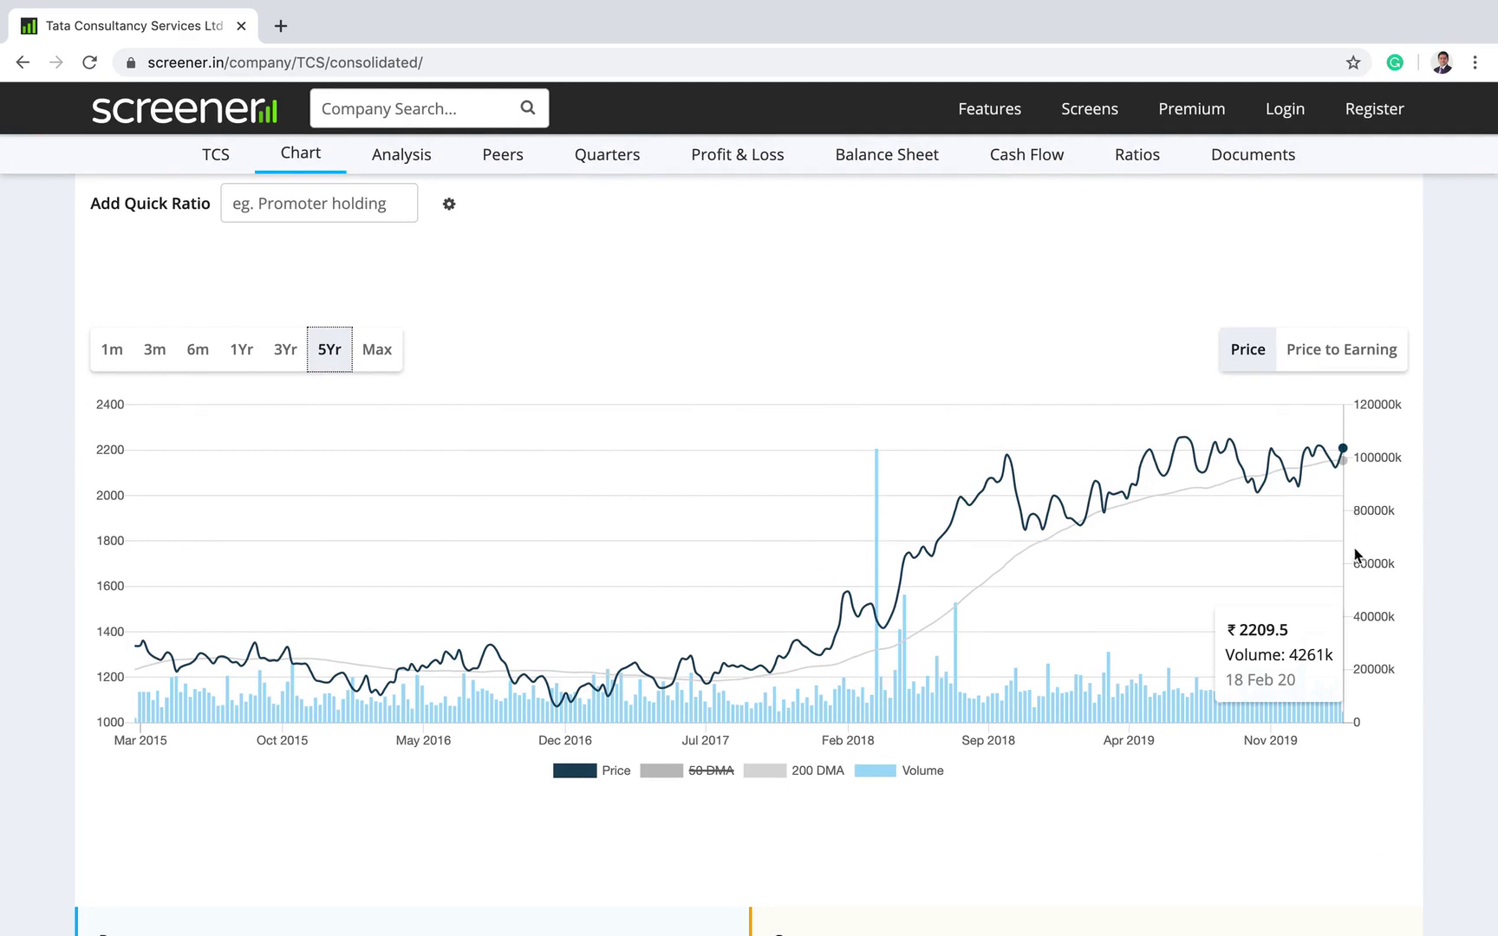
- Switch back to Excel and enter the label PV in A1 with the value 1400 in B1
mouse_move(1212, 928)
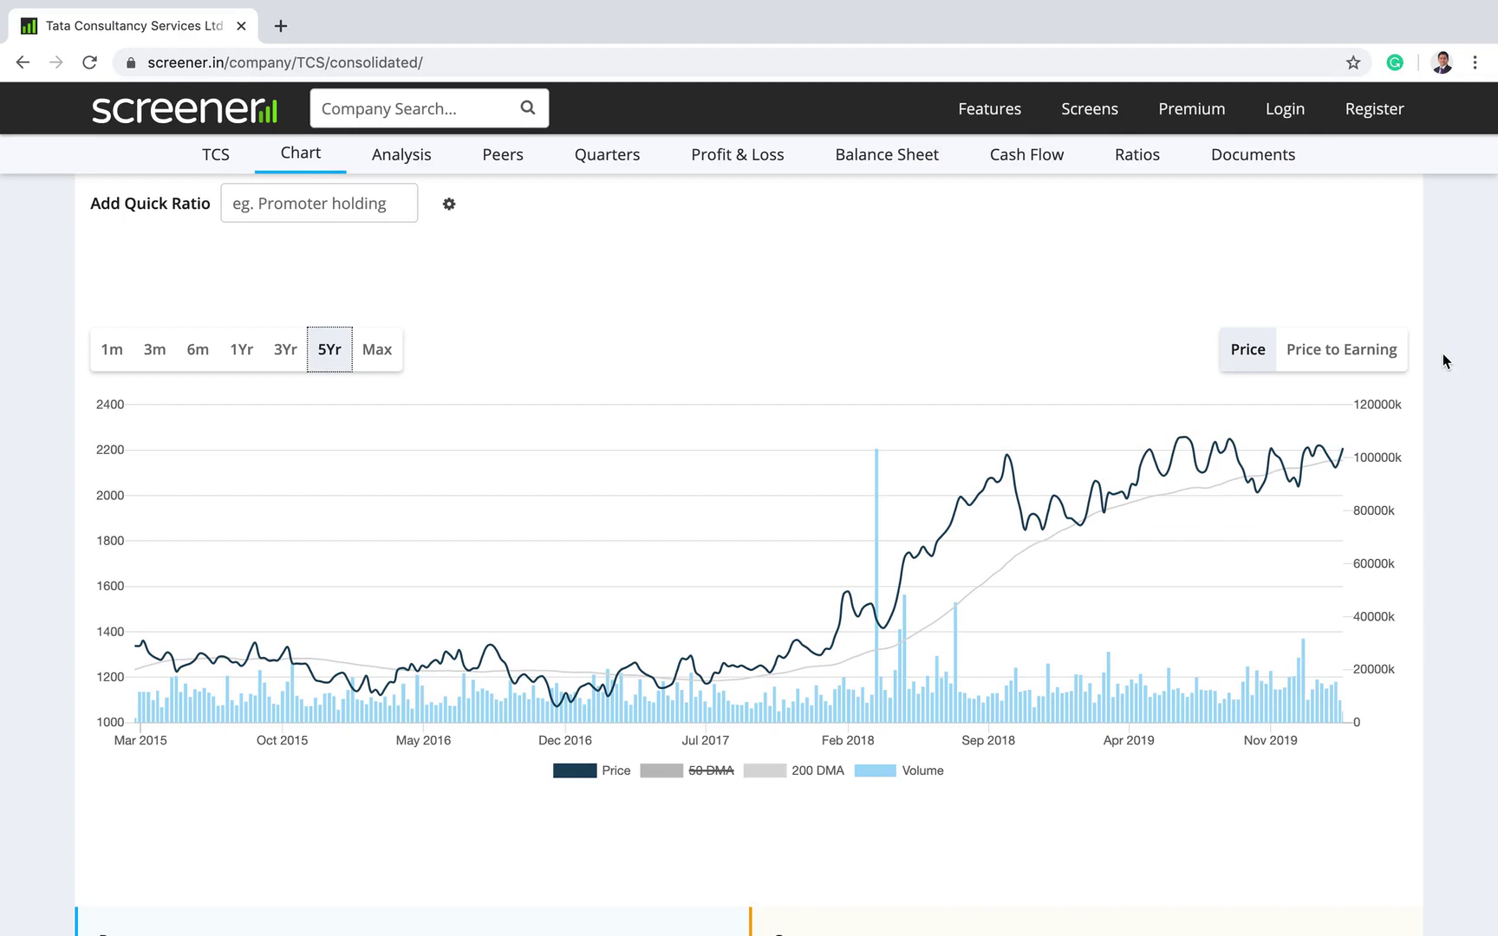
key("super+Tab")
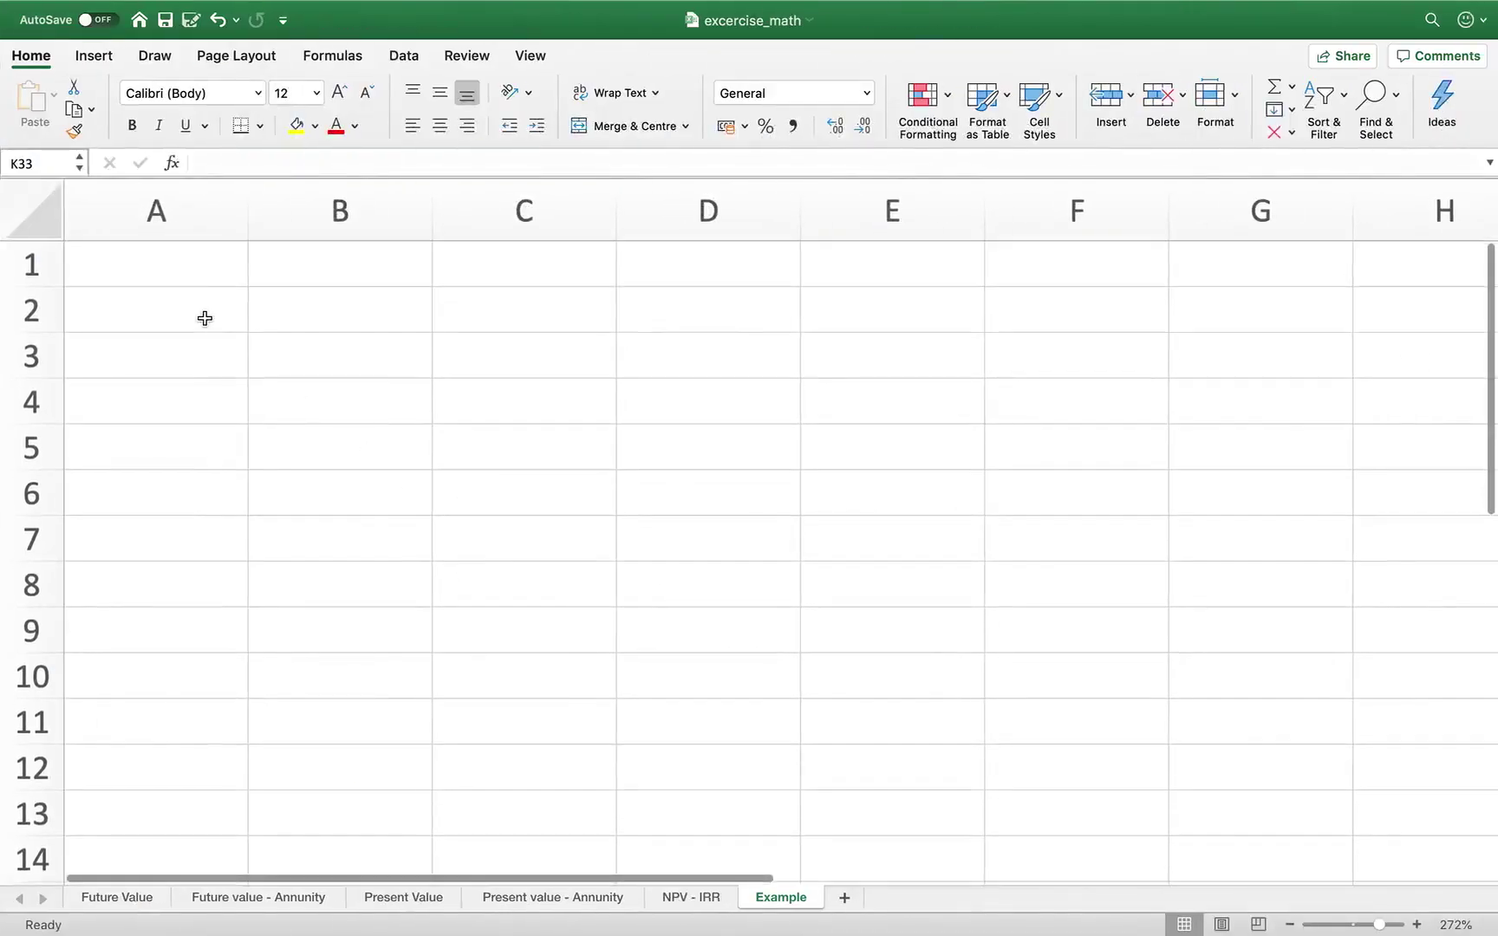
left_click(187, 265)
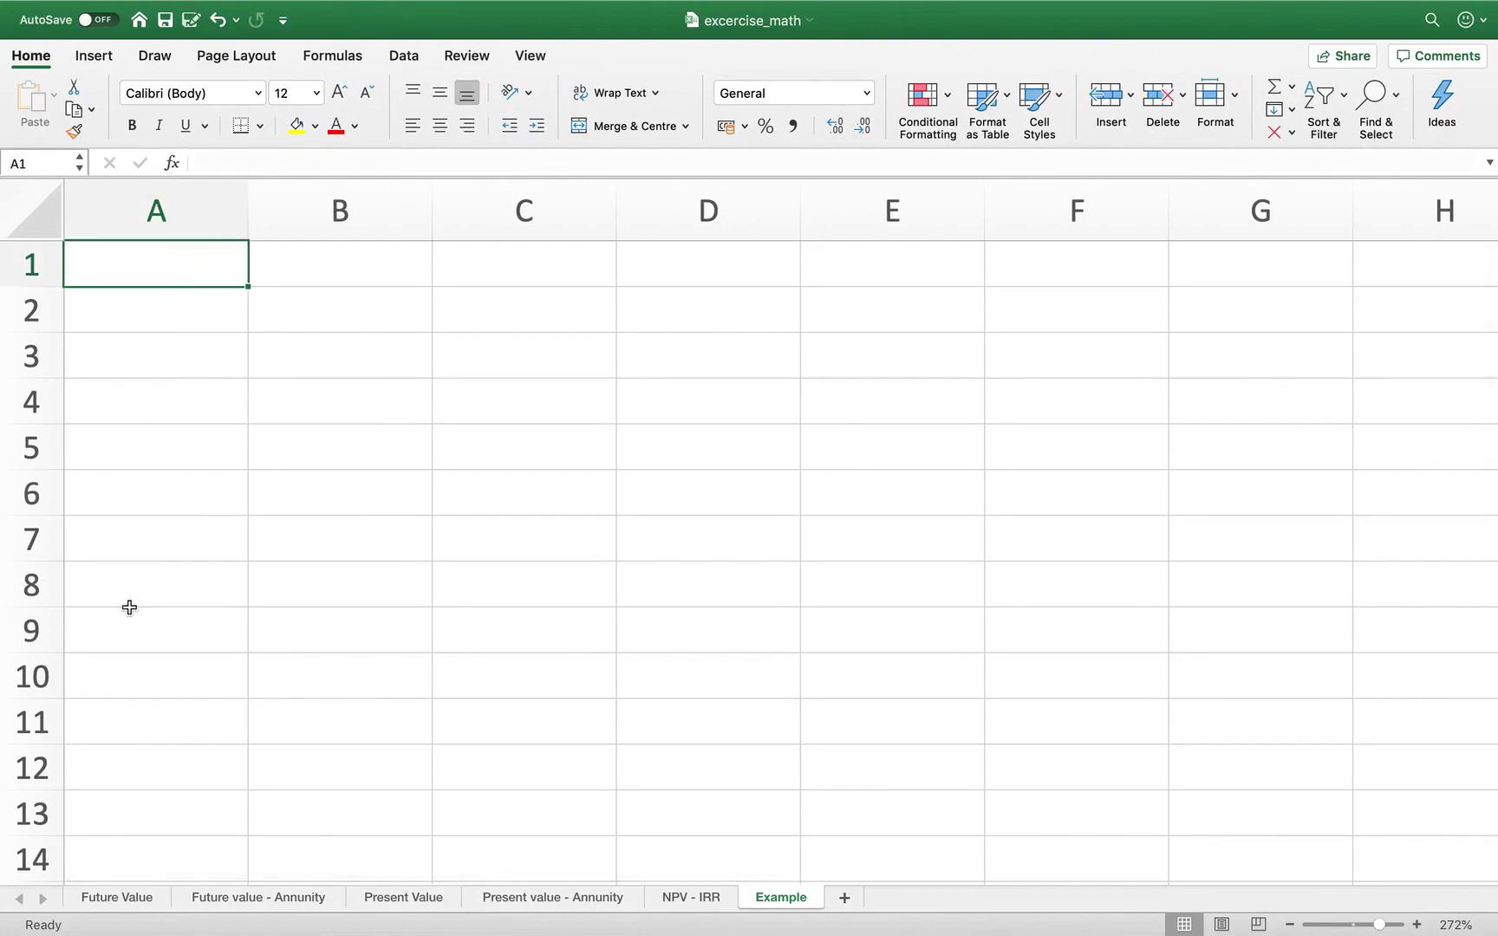
type("PV")
key("Tab")
type("1400")
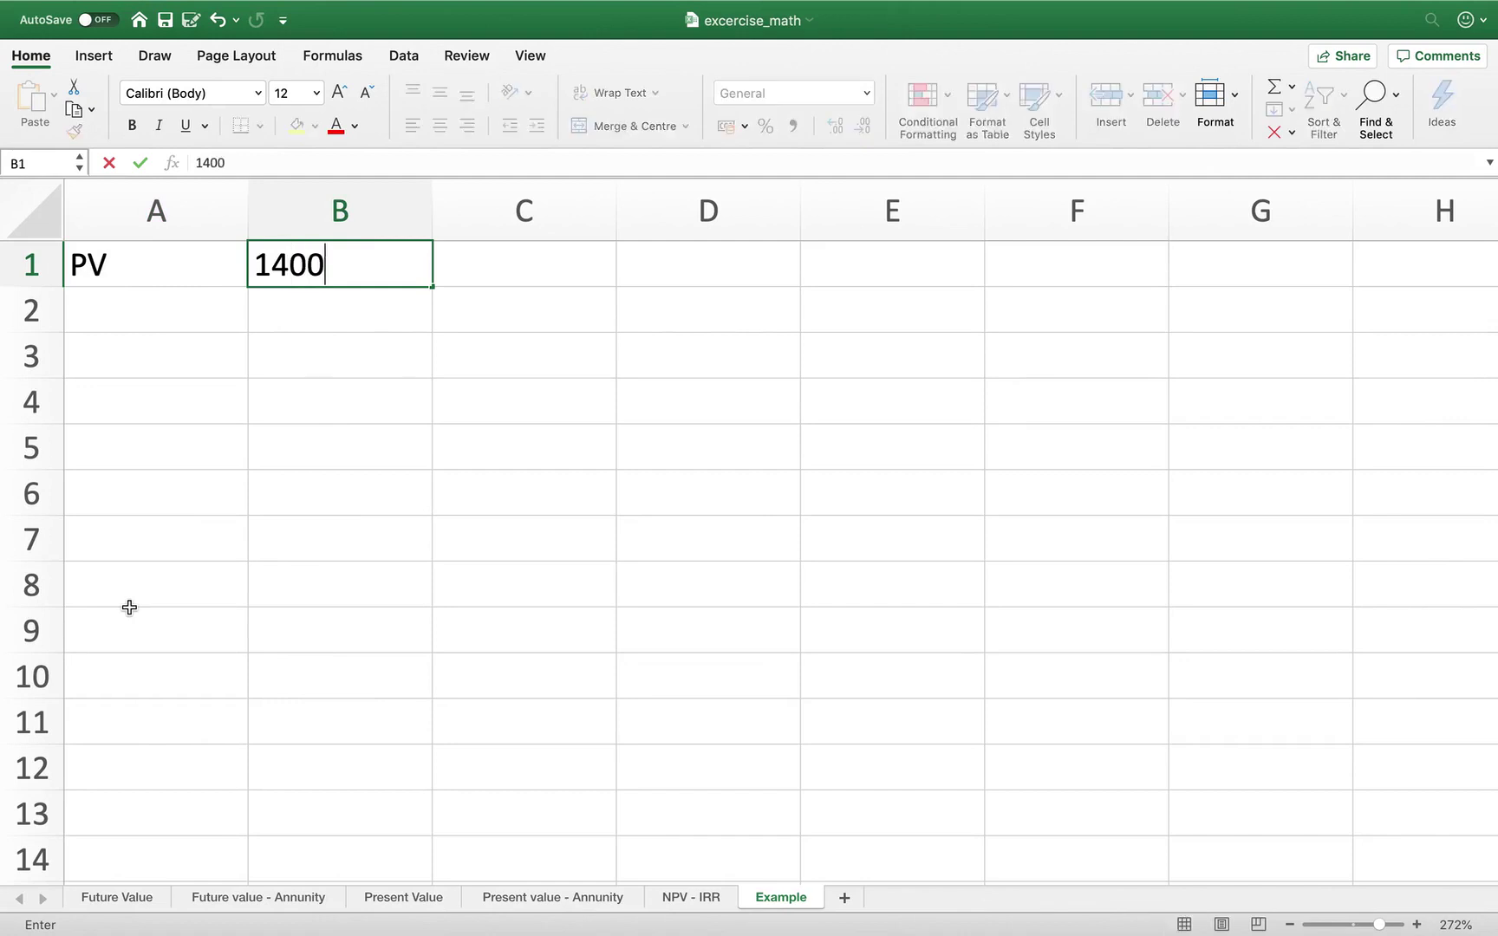
key("Return")
key("Left")
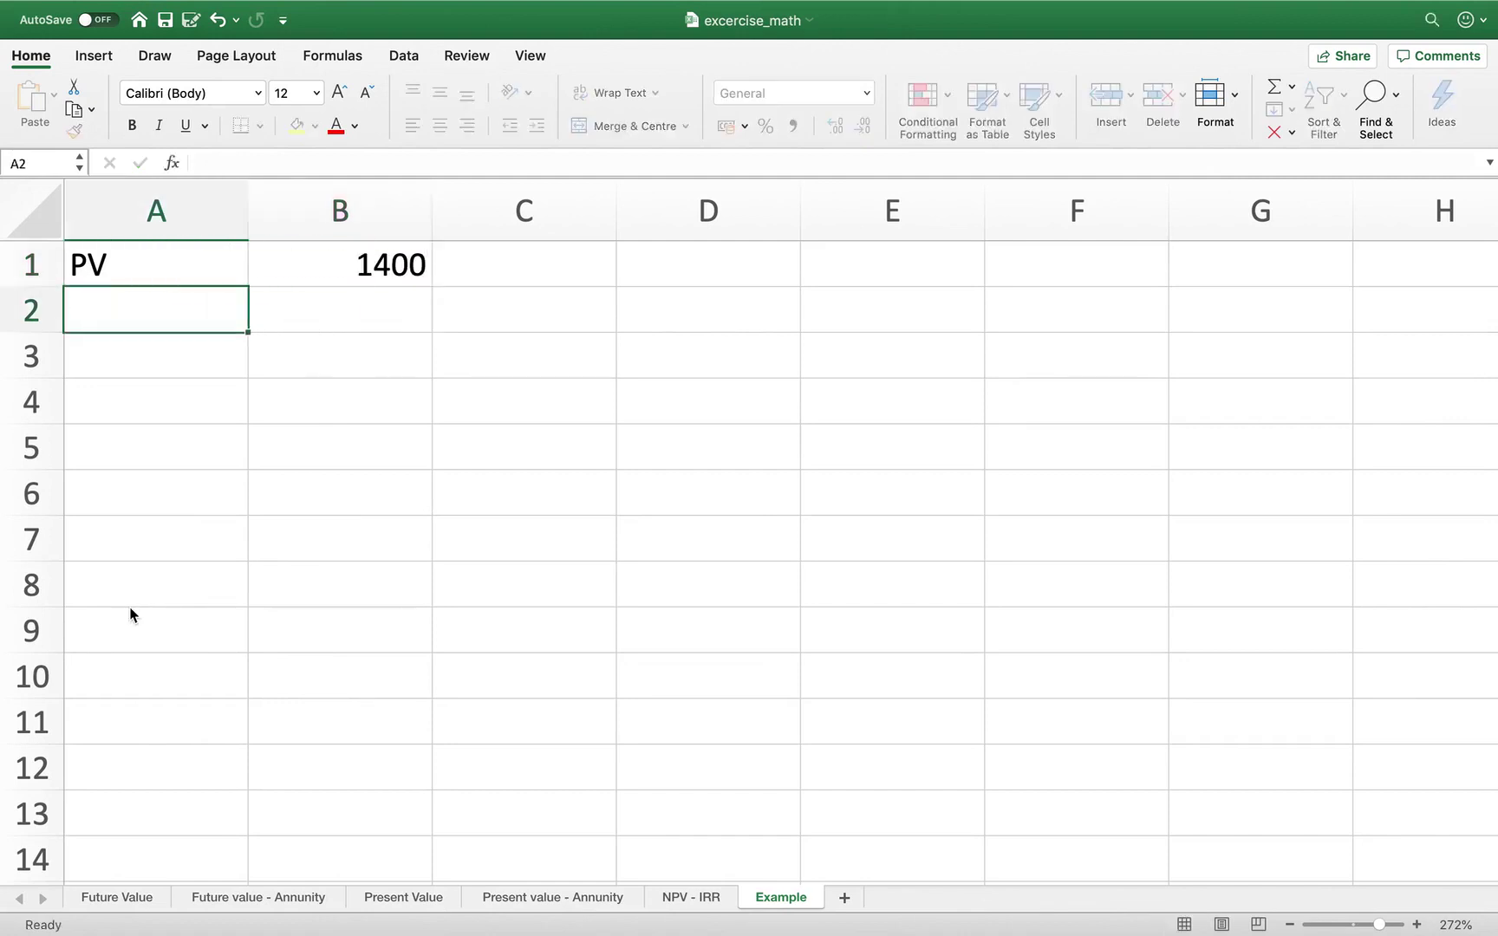
- Enter the label FV in A2 with the value 2200 in B2
type("FV")
key("Tab")
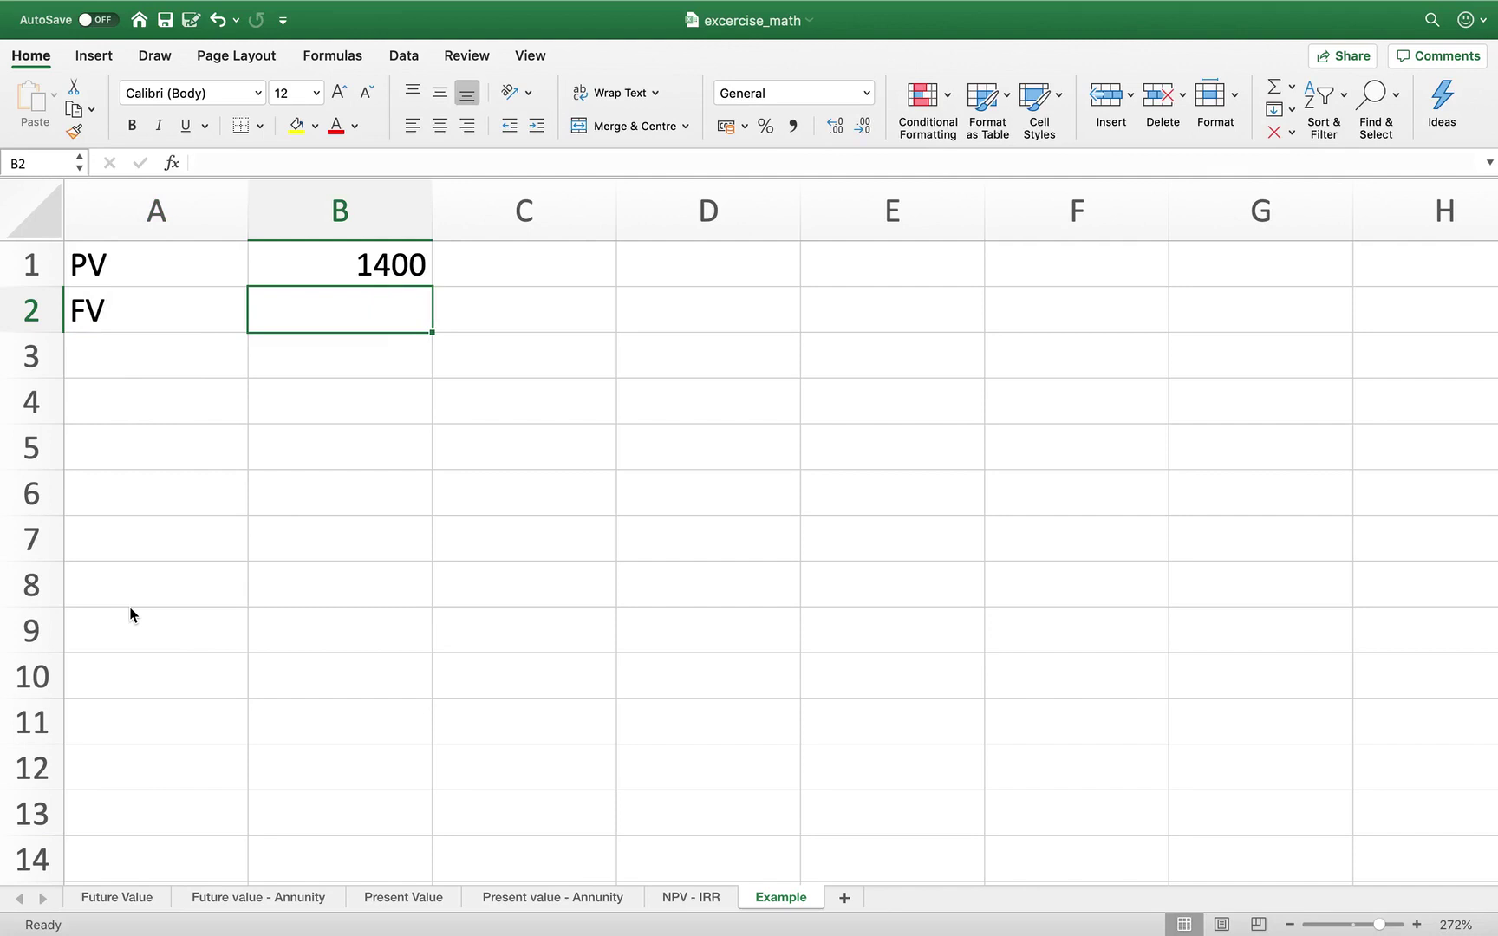
type("2200")
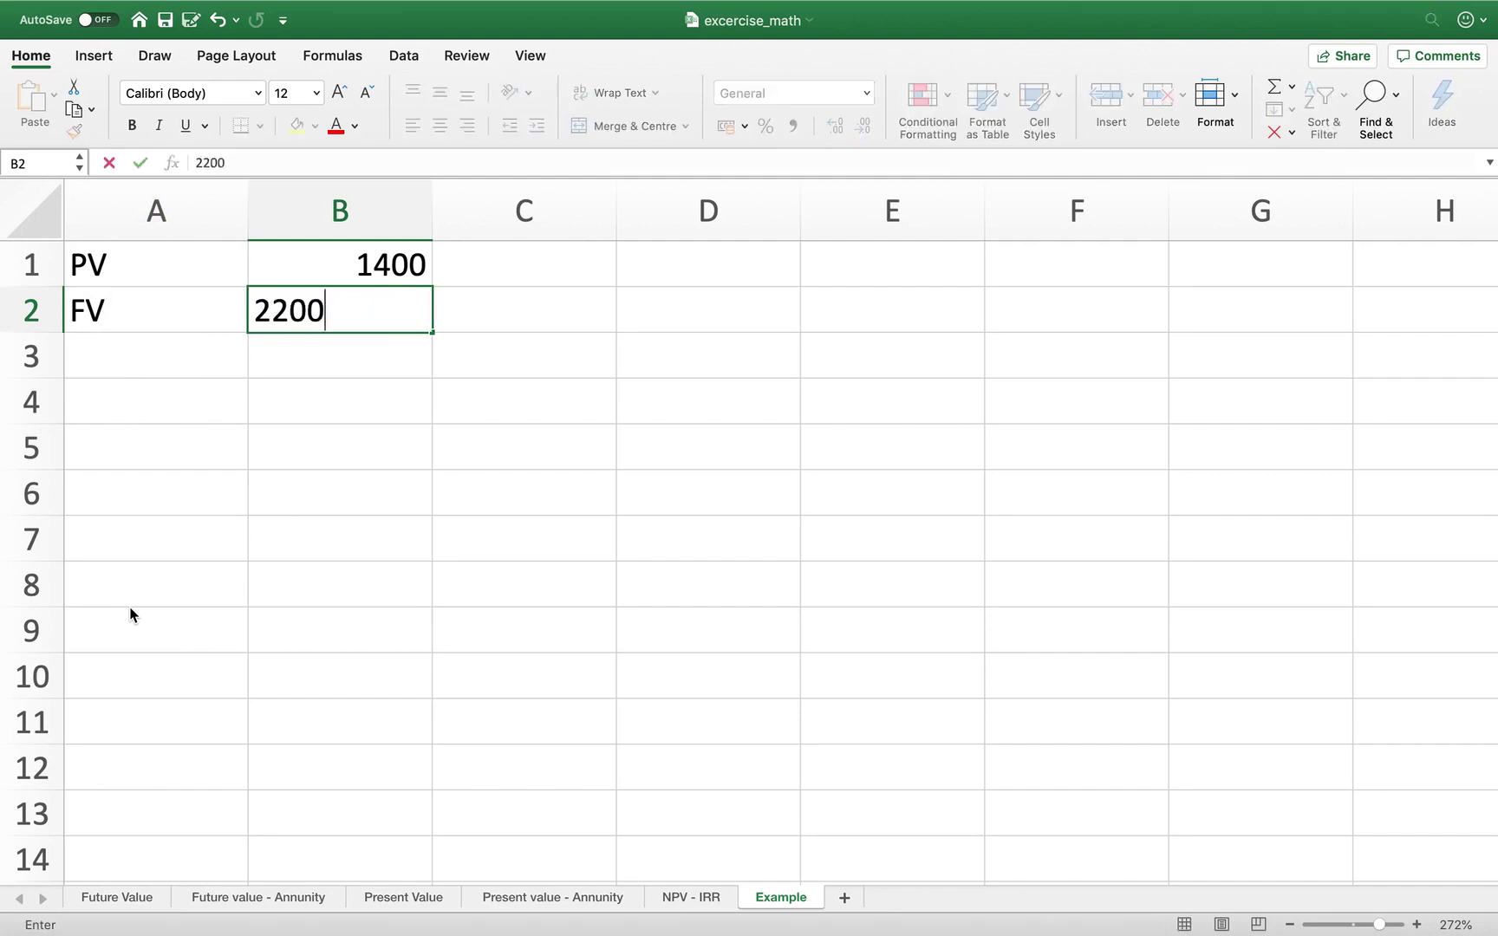
key("Return")
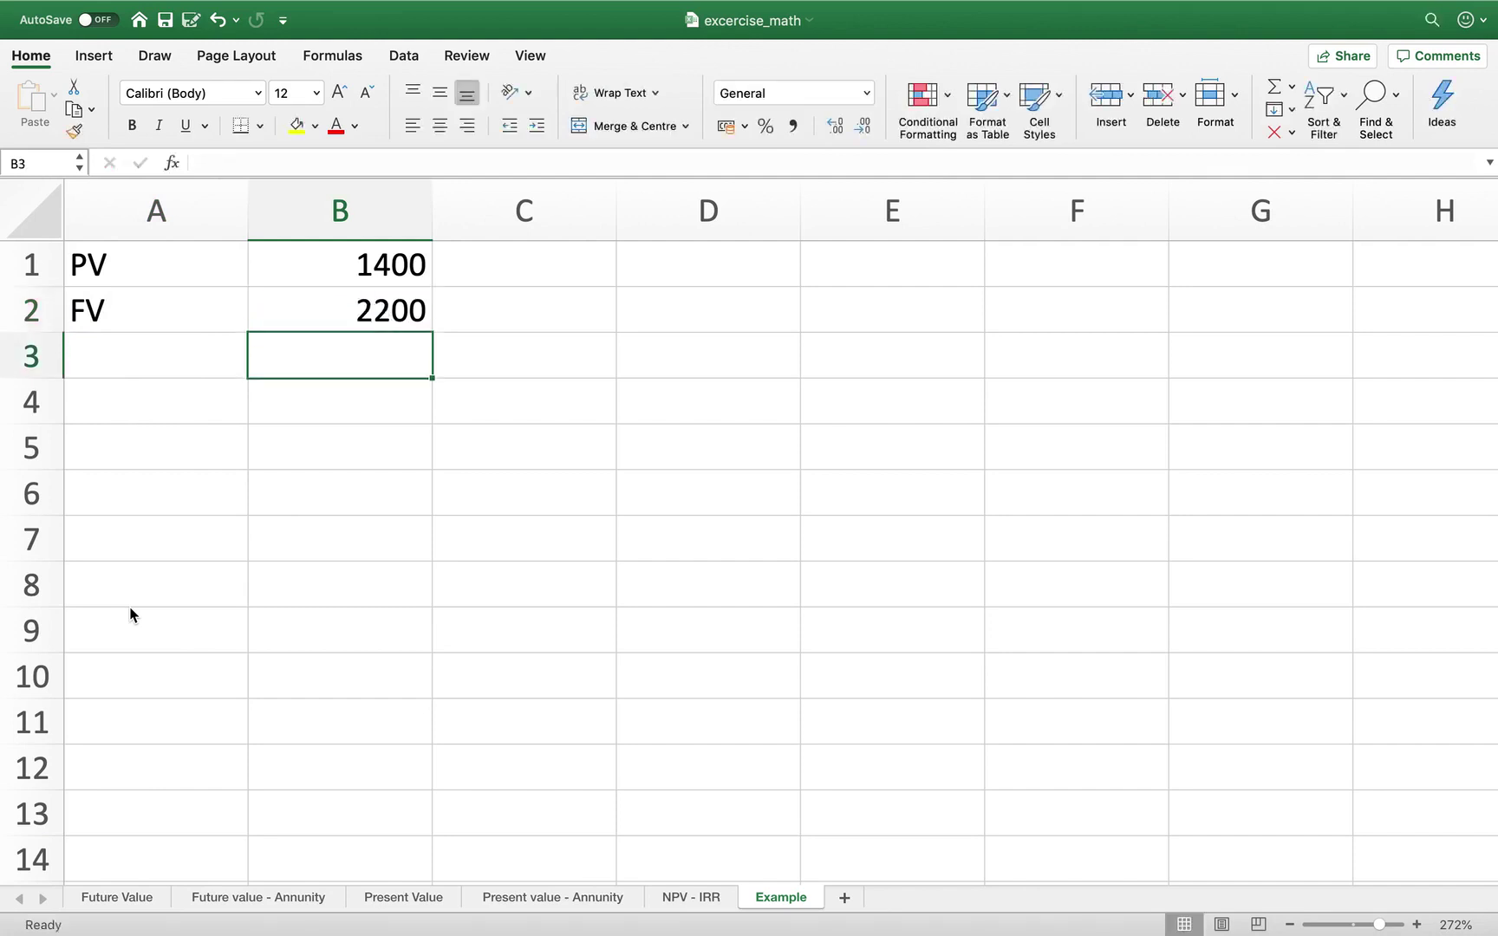
- Move the whole FV row from row 2 to row 7
left_click(35, 317)
key("super+c")
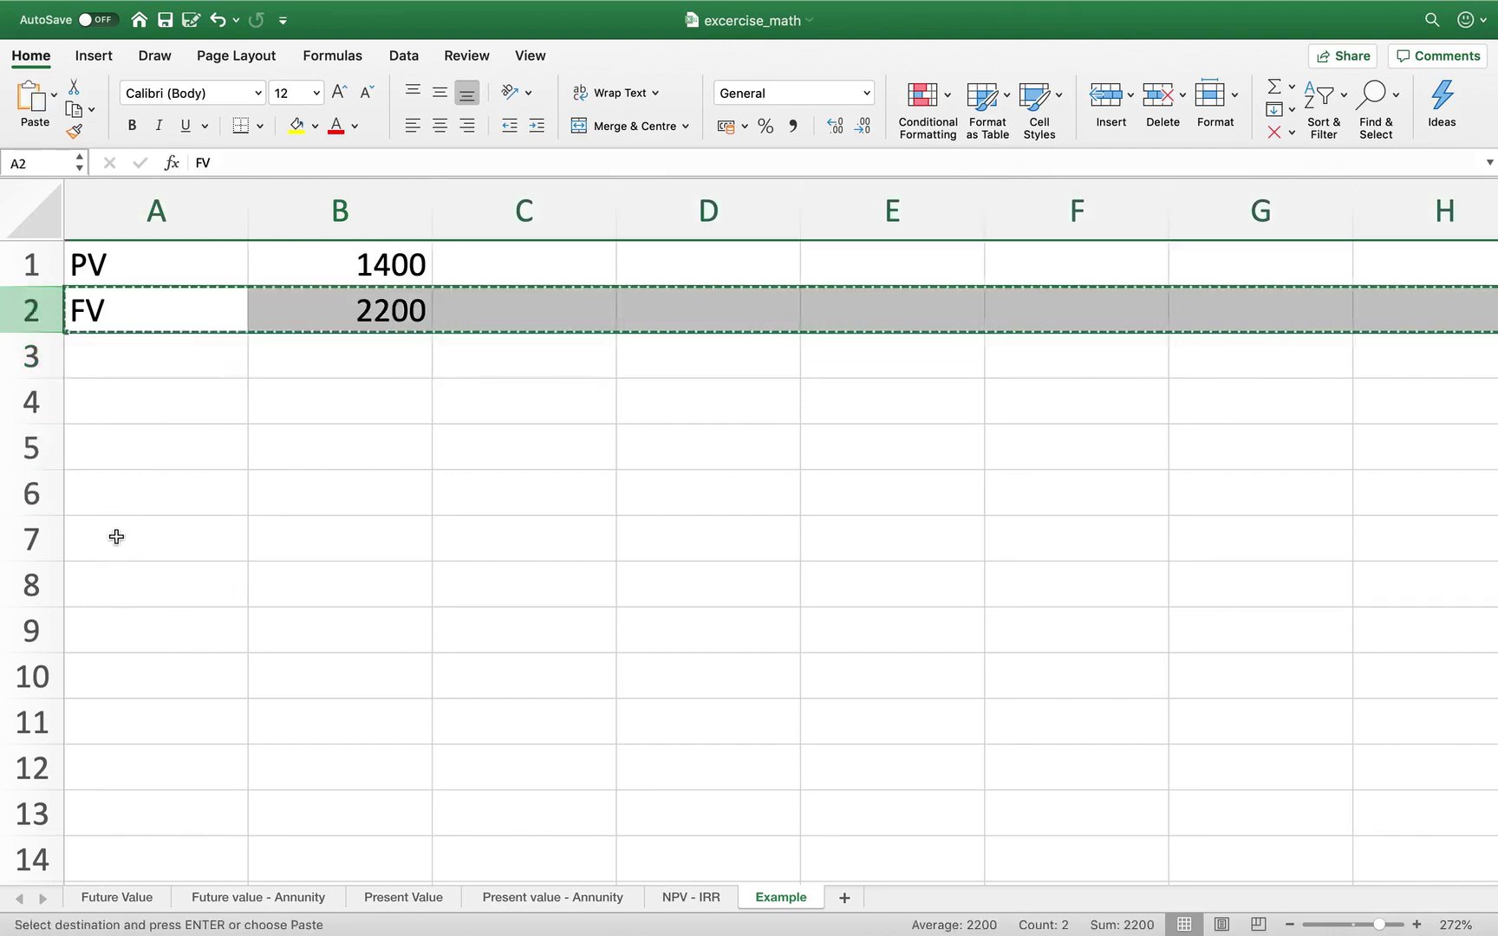
left_click(67, 539)
key("super+v")
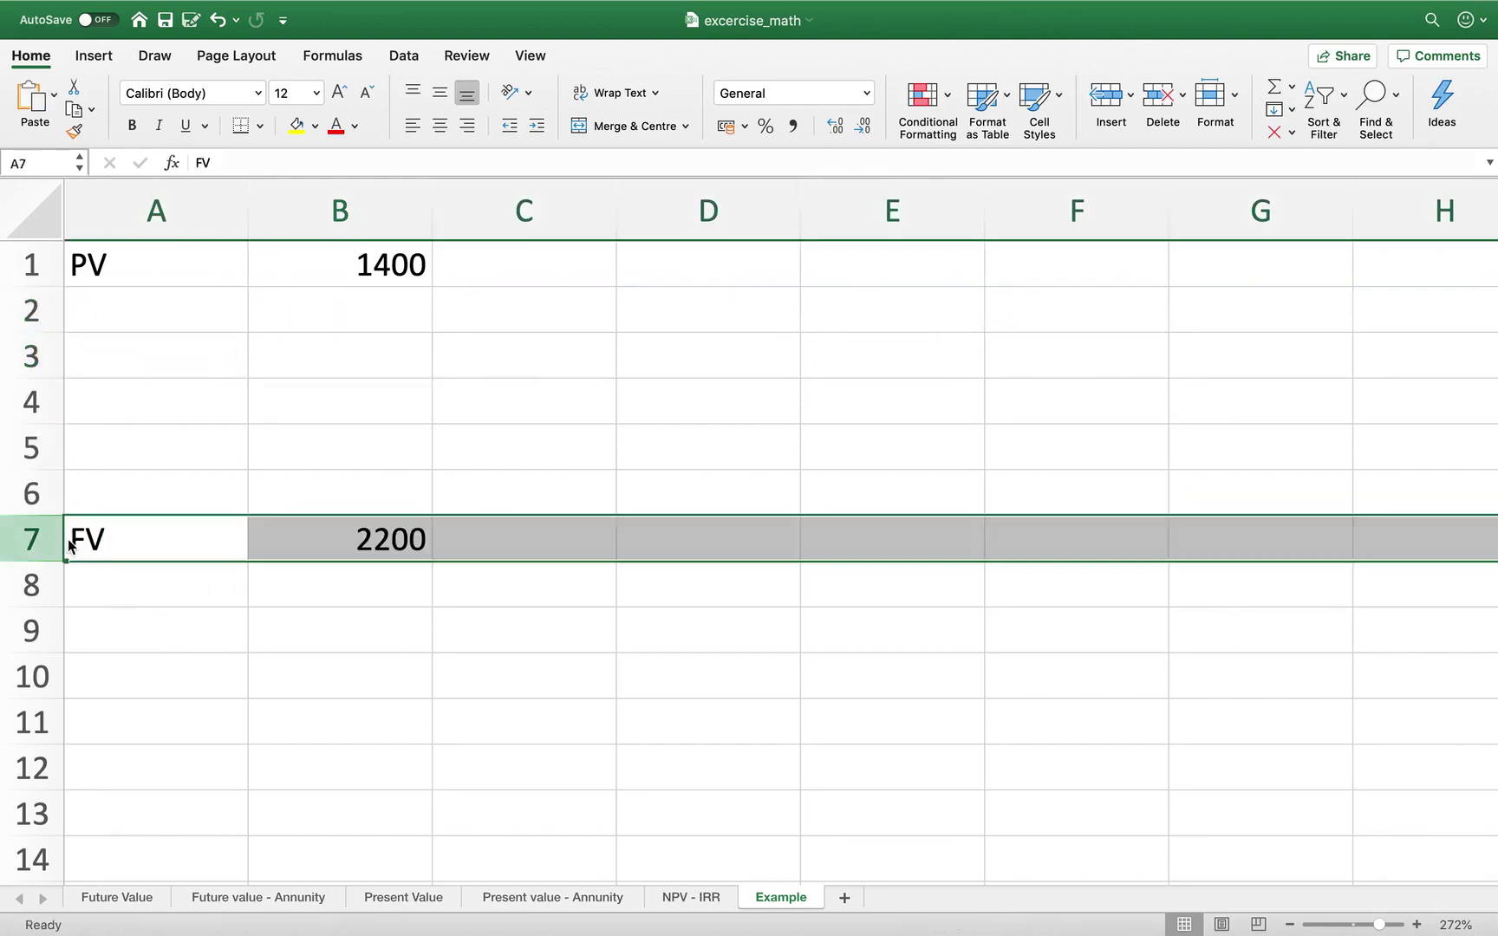
- Label the FV amount as "Terminal value" in C7
left_click(530, 543)
type("Te")
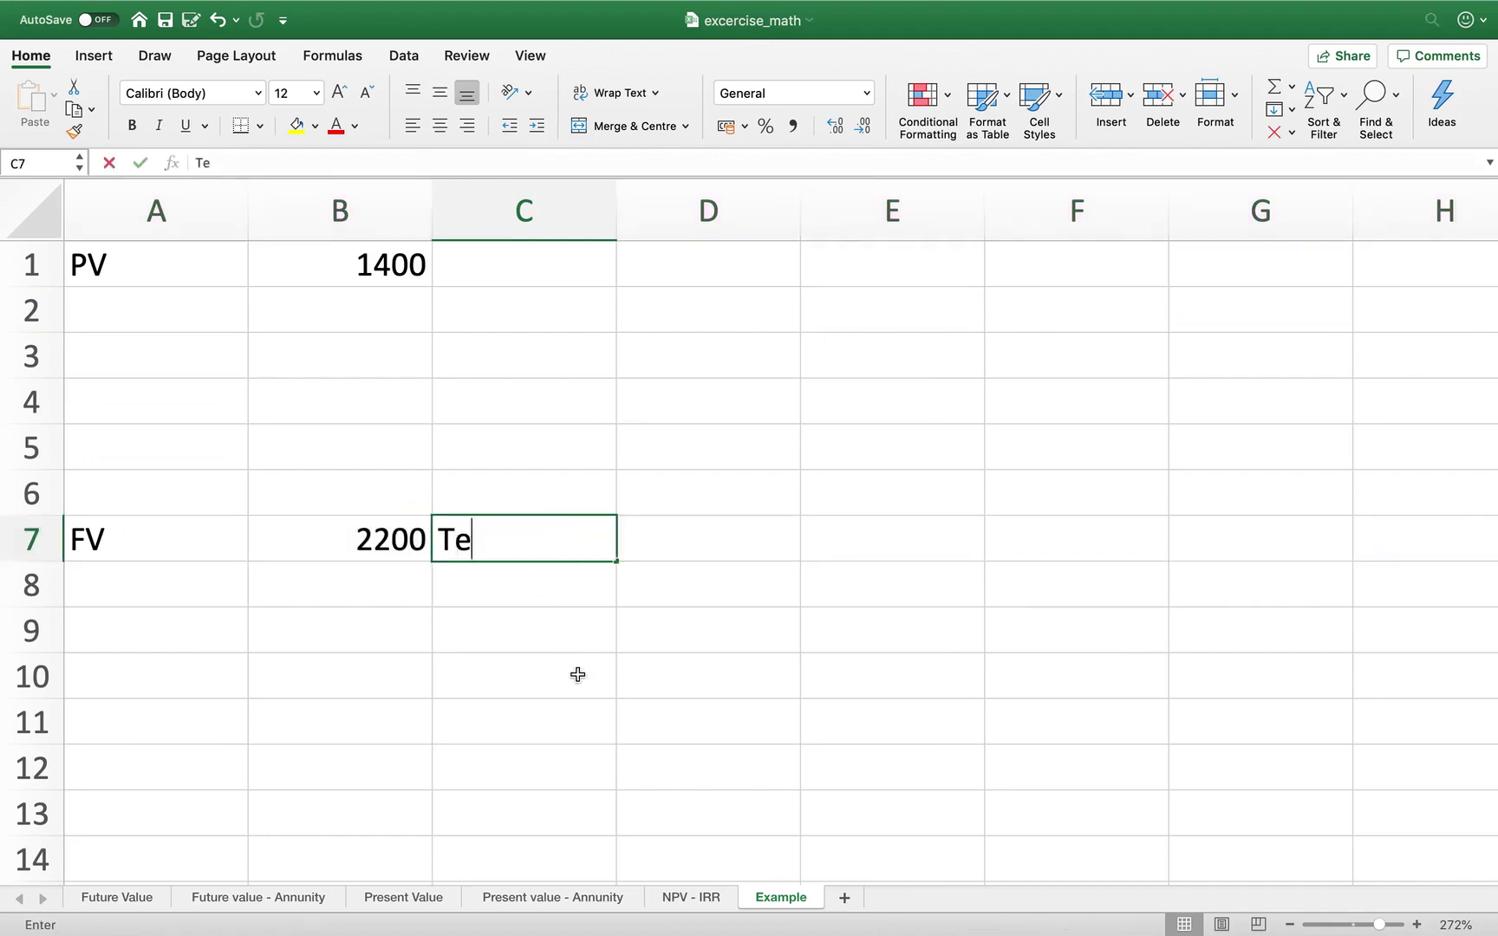
type("rmina")
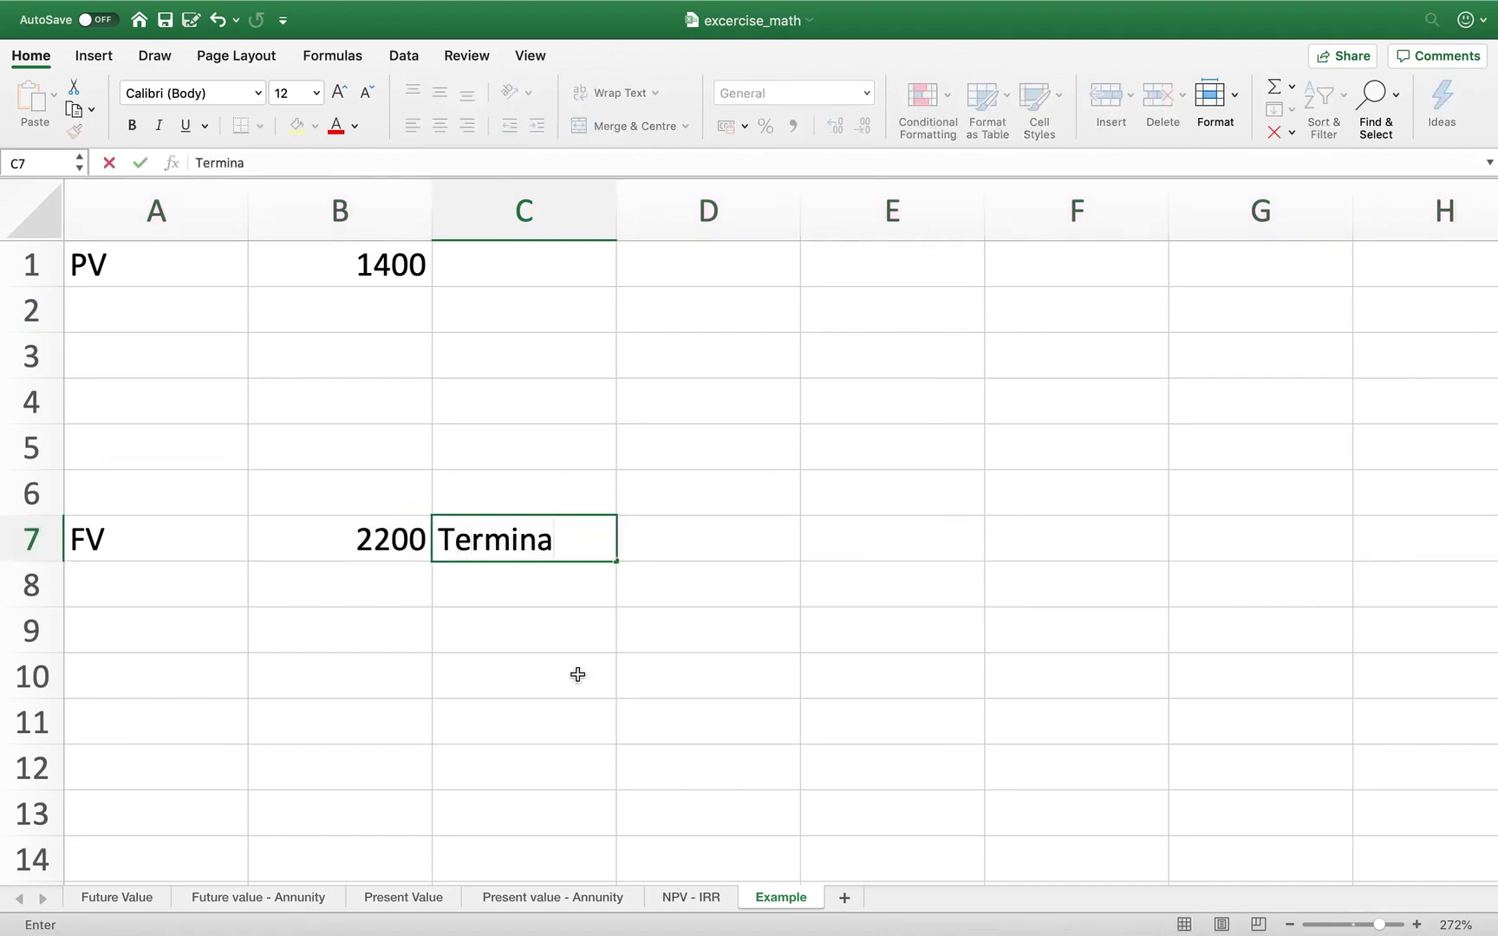
type("l value")
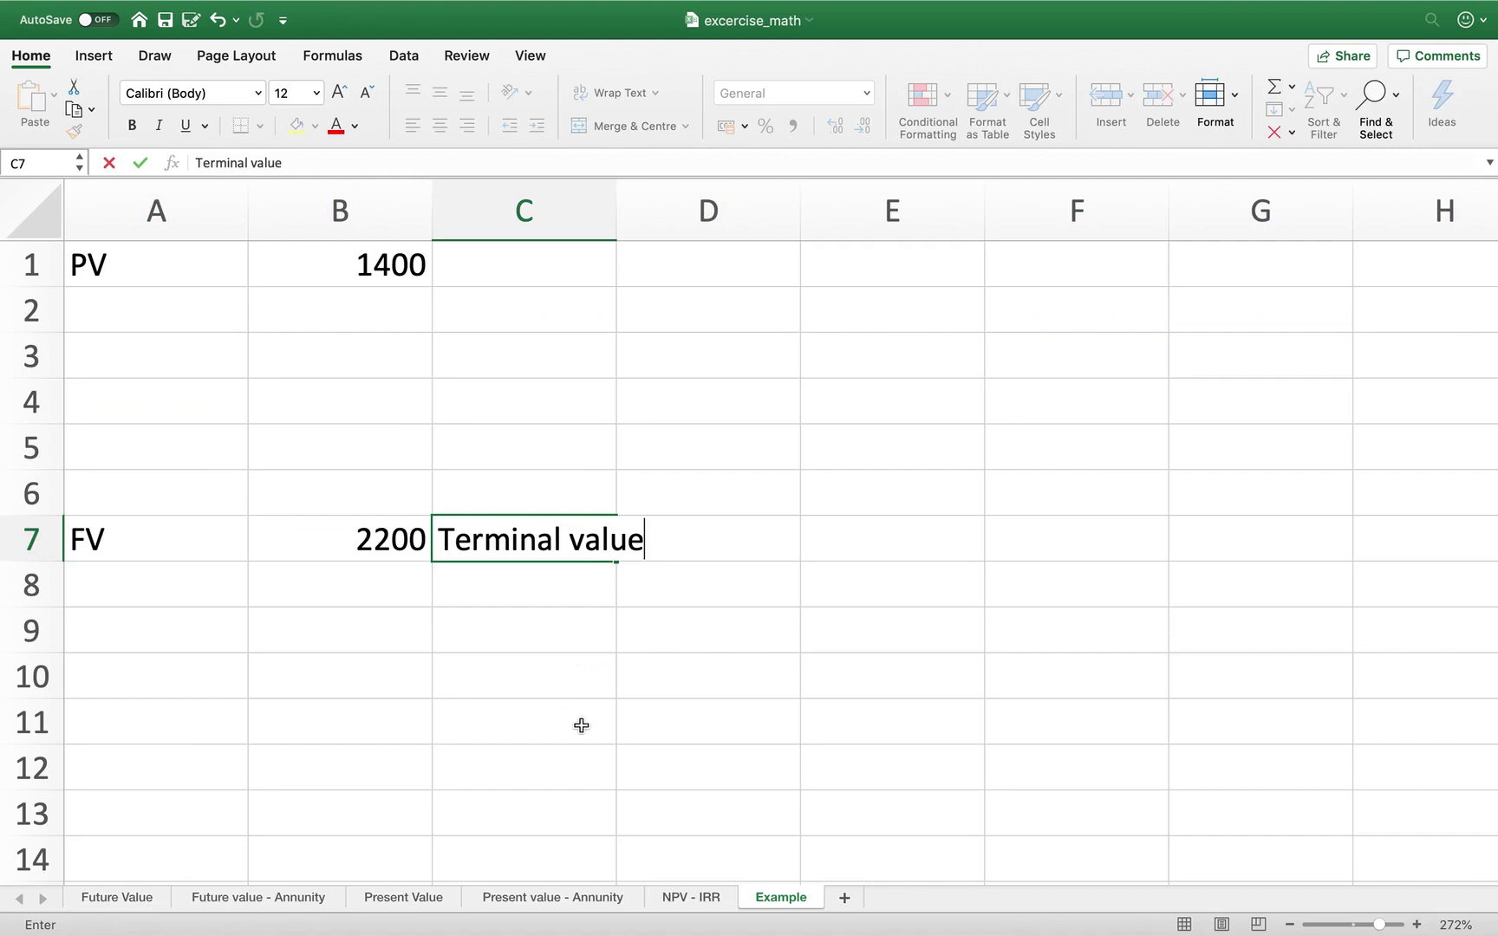
left_click(580, 724)
- Review the post-depreciation asset label in A12 of the NPV - IRR worksheet as a terminal value example
left_click(676, 893)
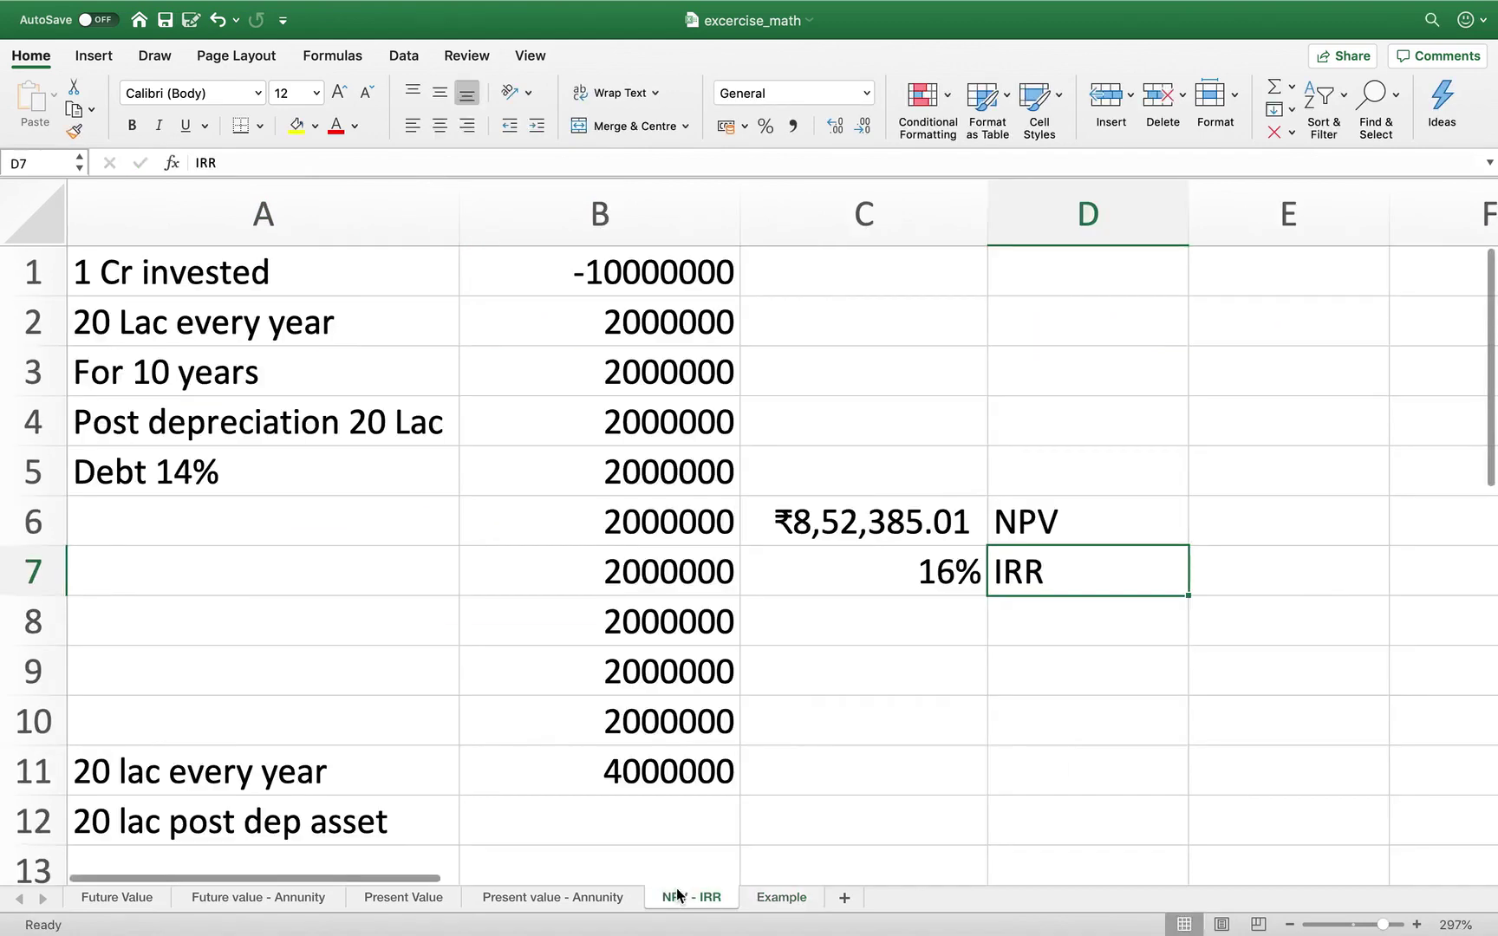
left_click(317, 815)
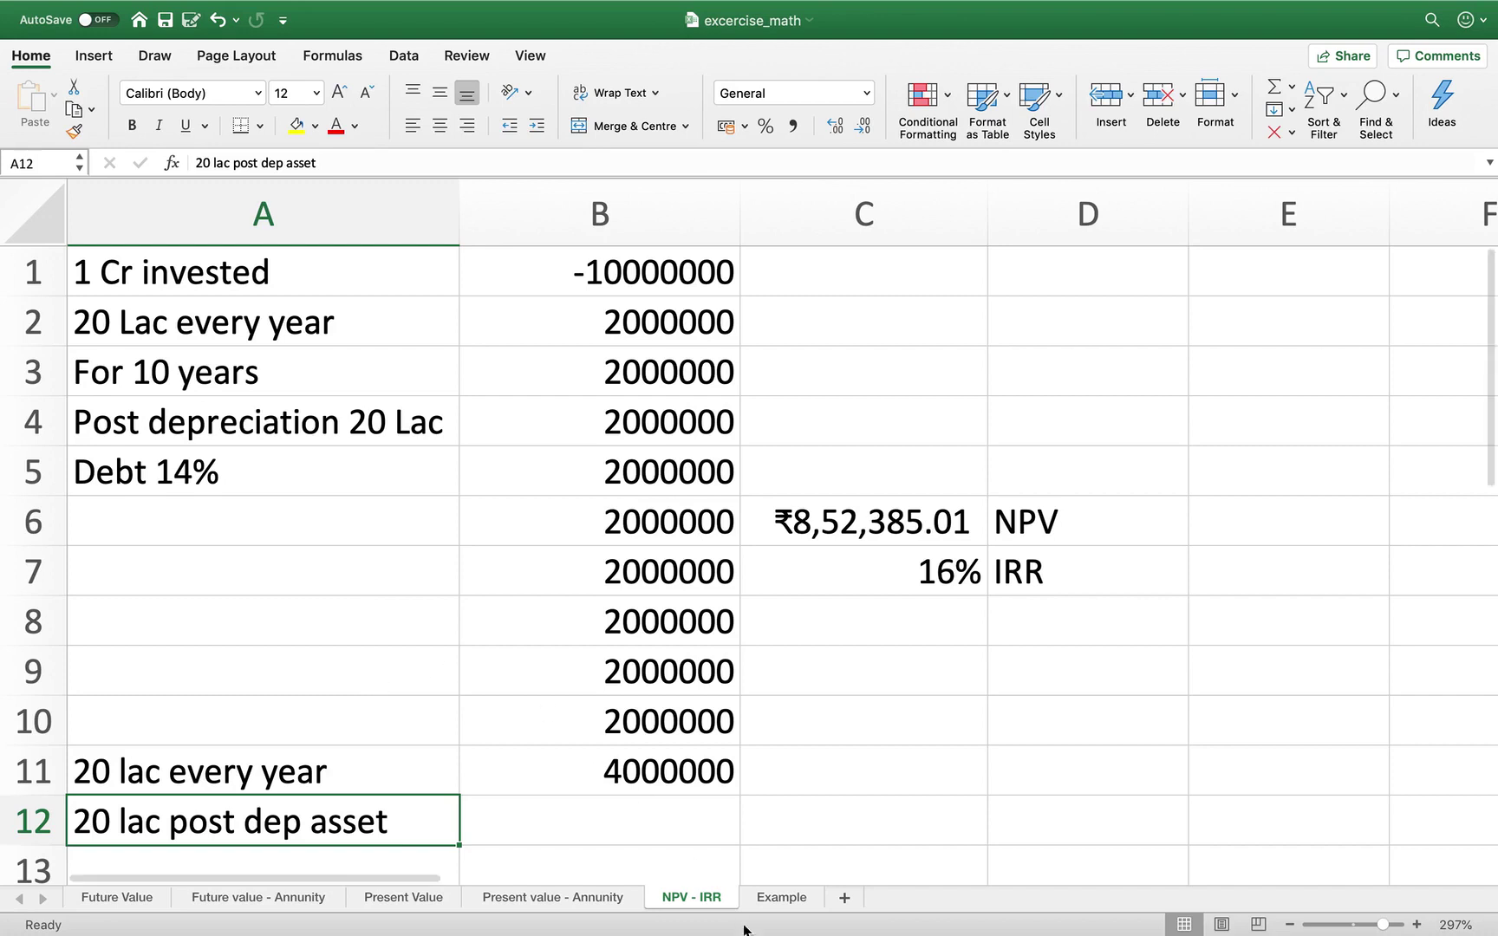
- On the Example worksheet, enter 28 as the yearly cash inflow in each of cells B2 to B5
left_click(780, 902)
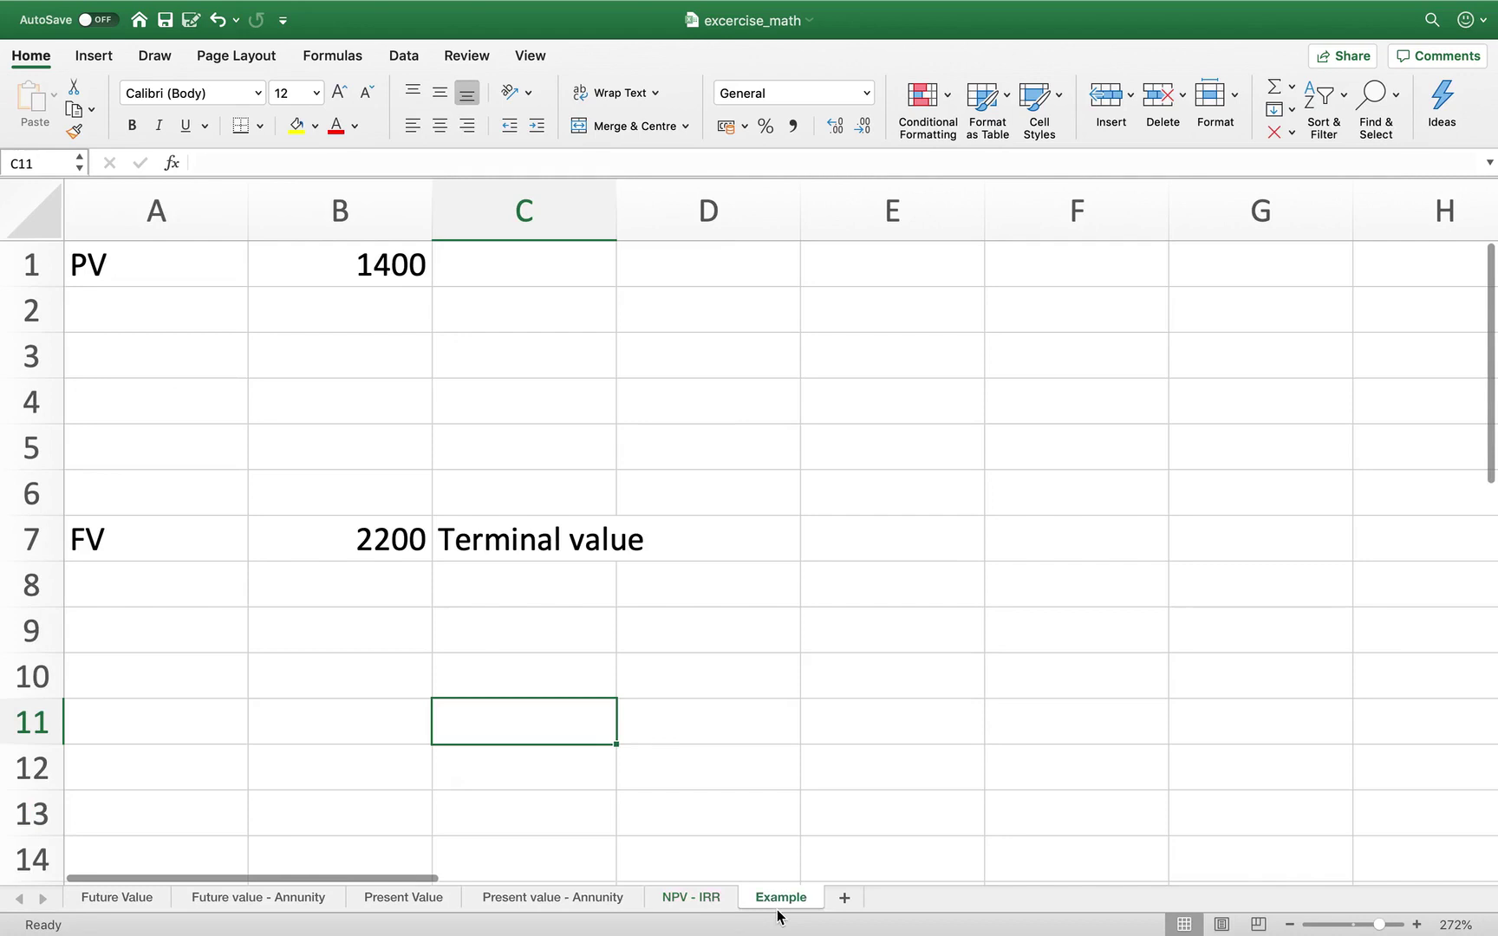
left_click(428, 554)
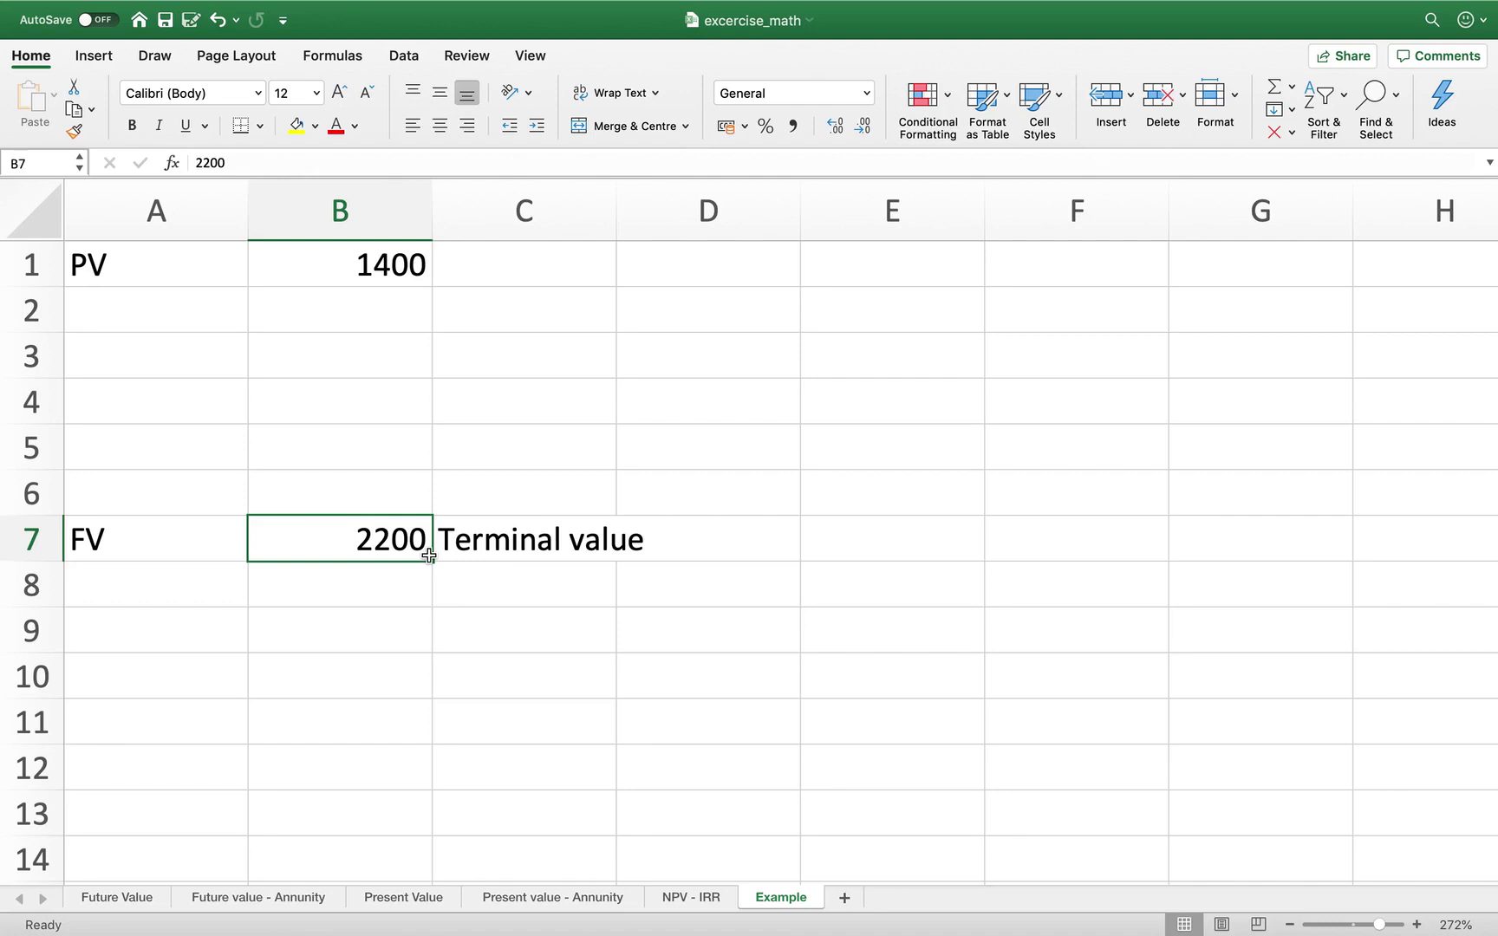
left_click(388, 266)
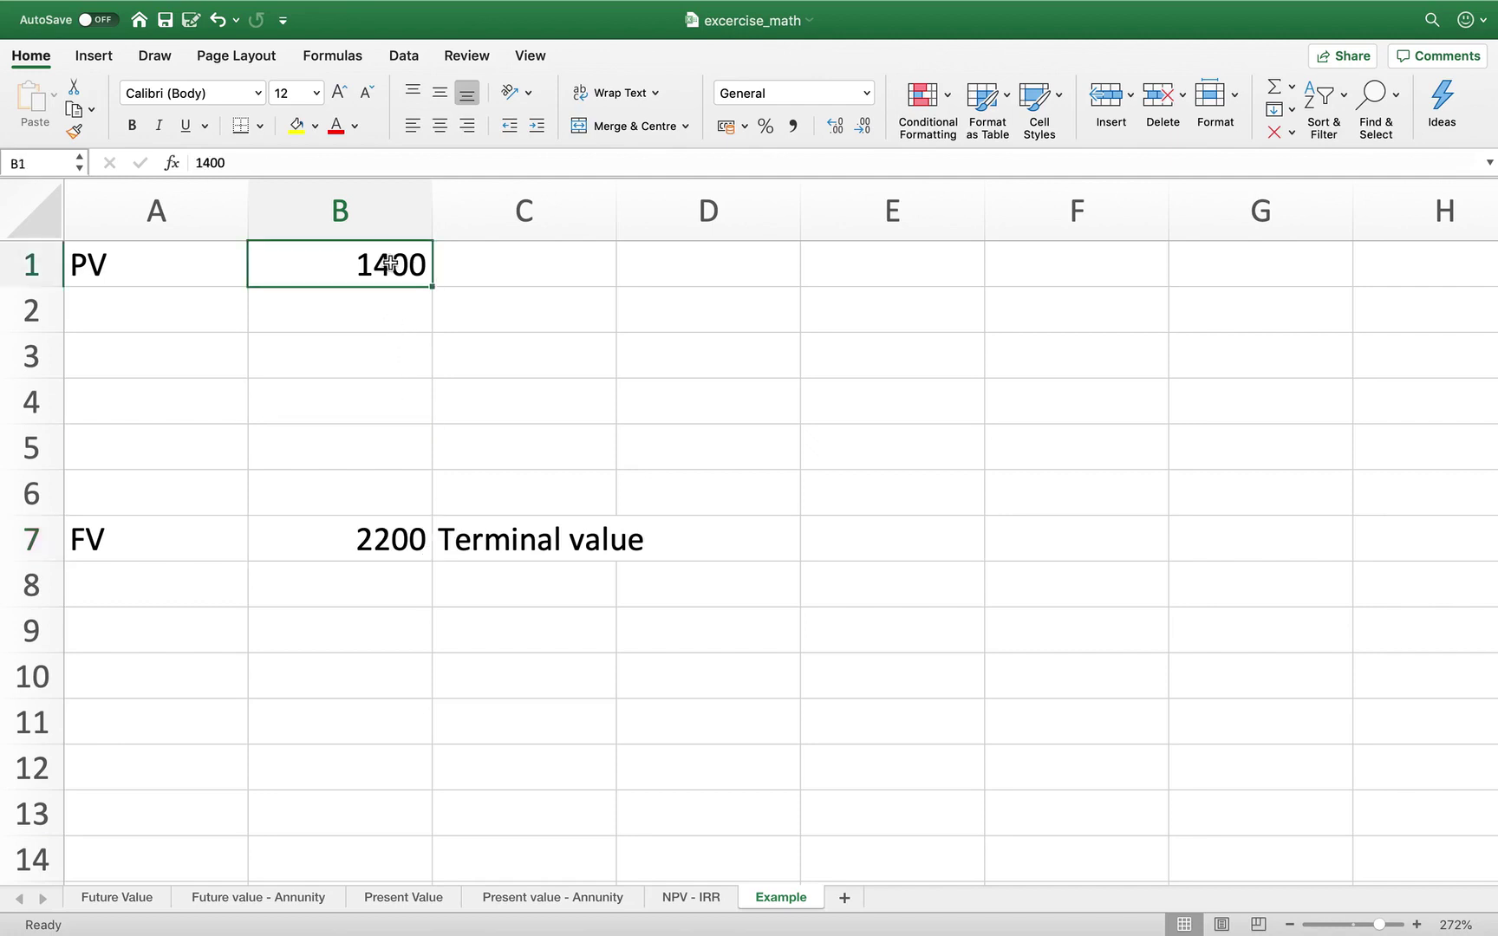
left_click(376, 310)
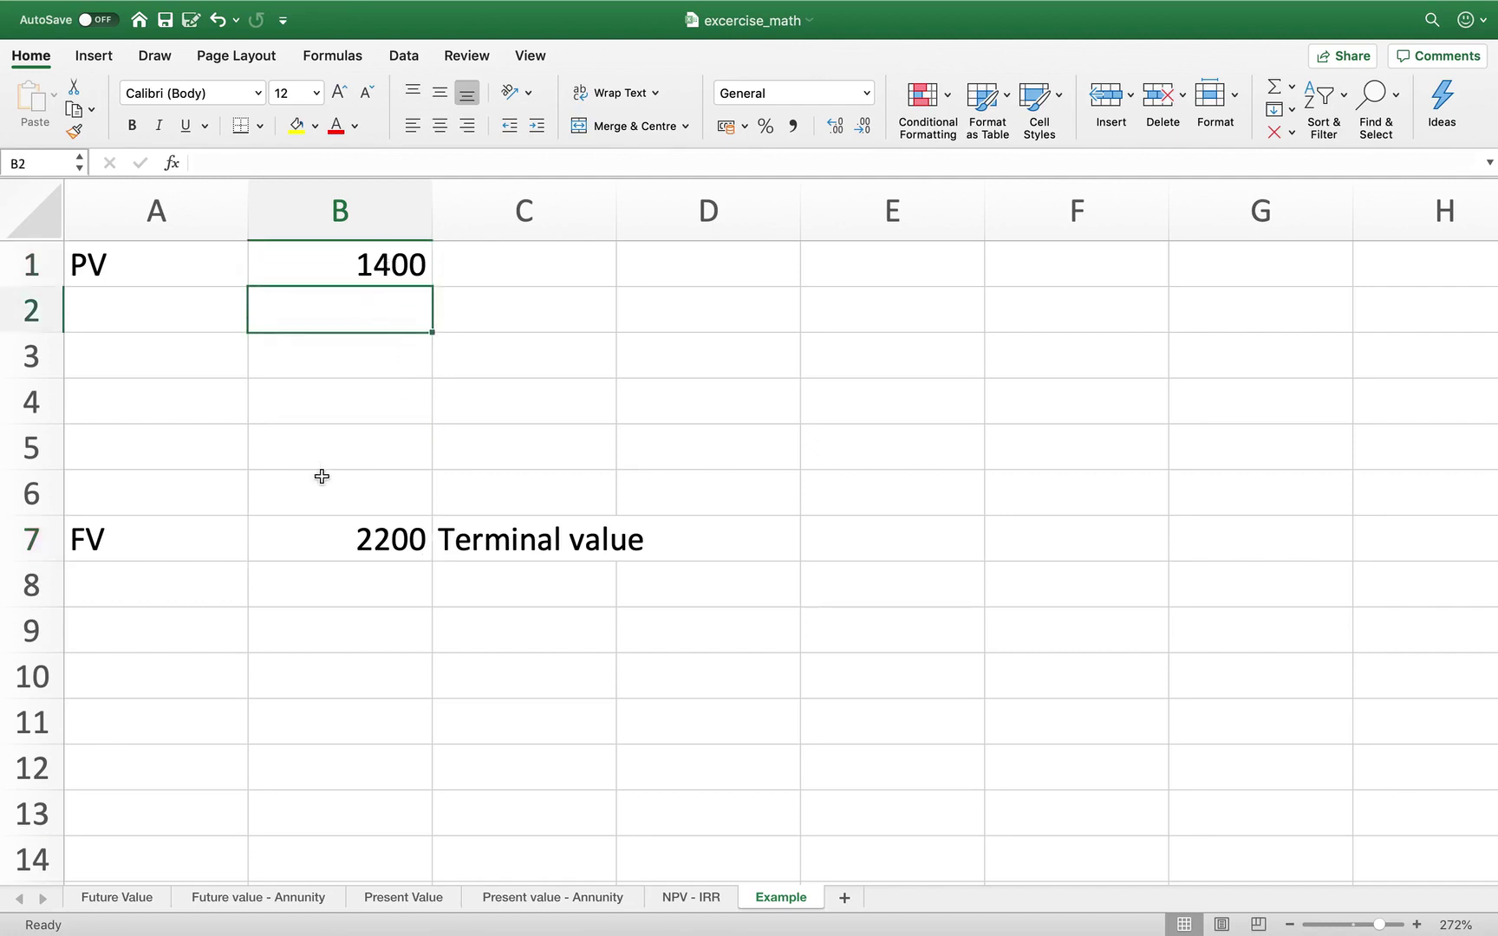
type("28")
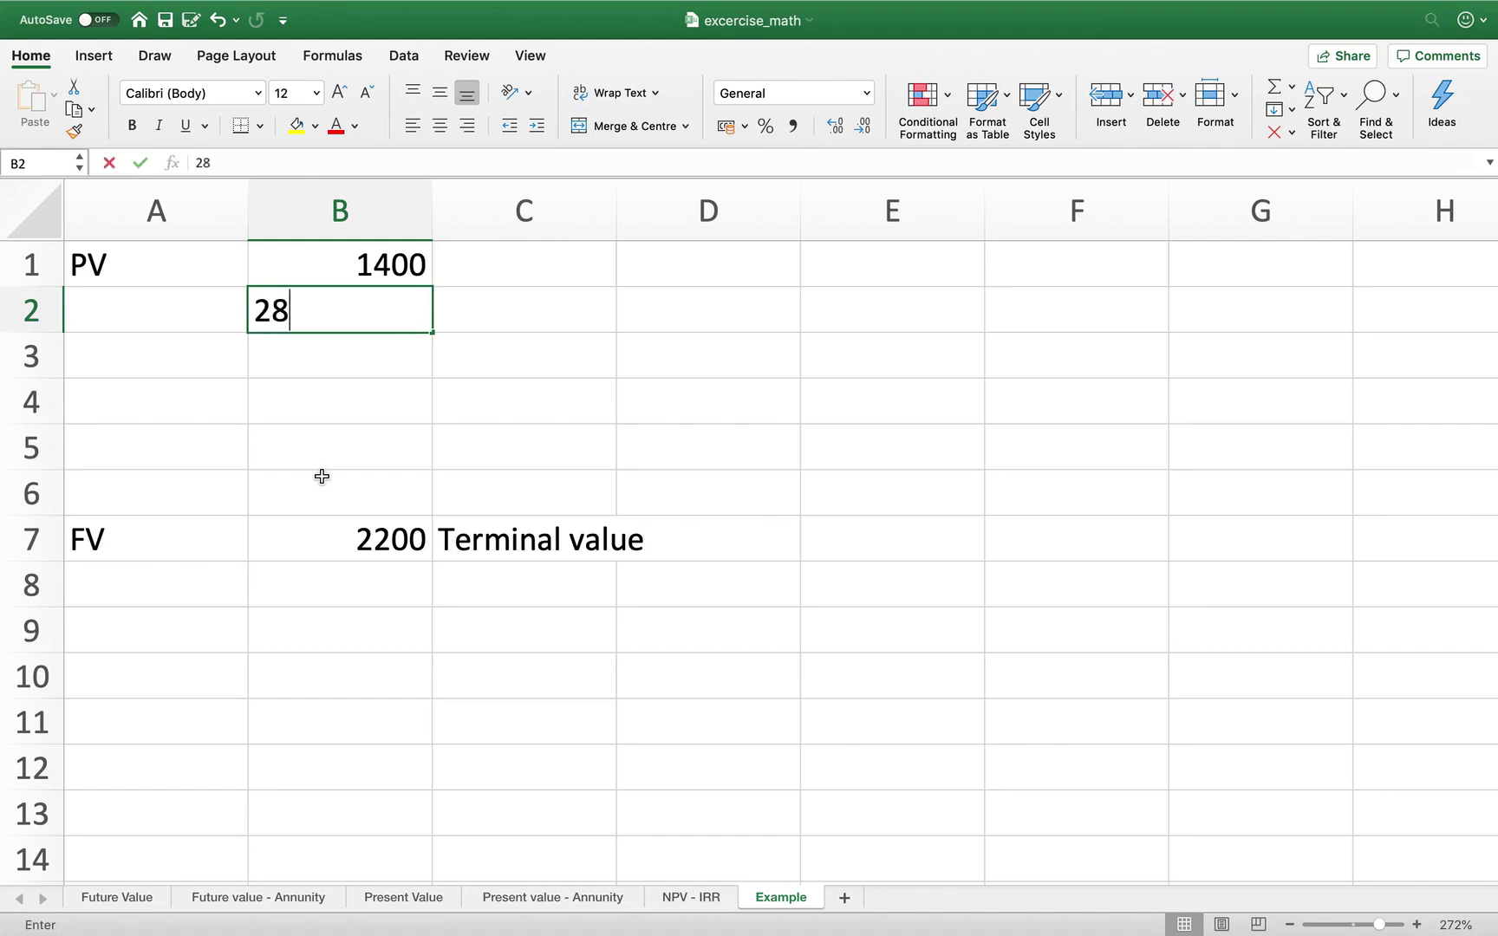
key("Return")
type("28")
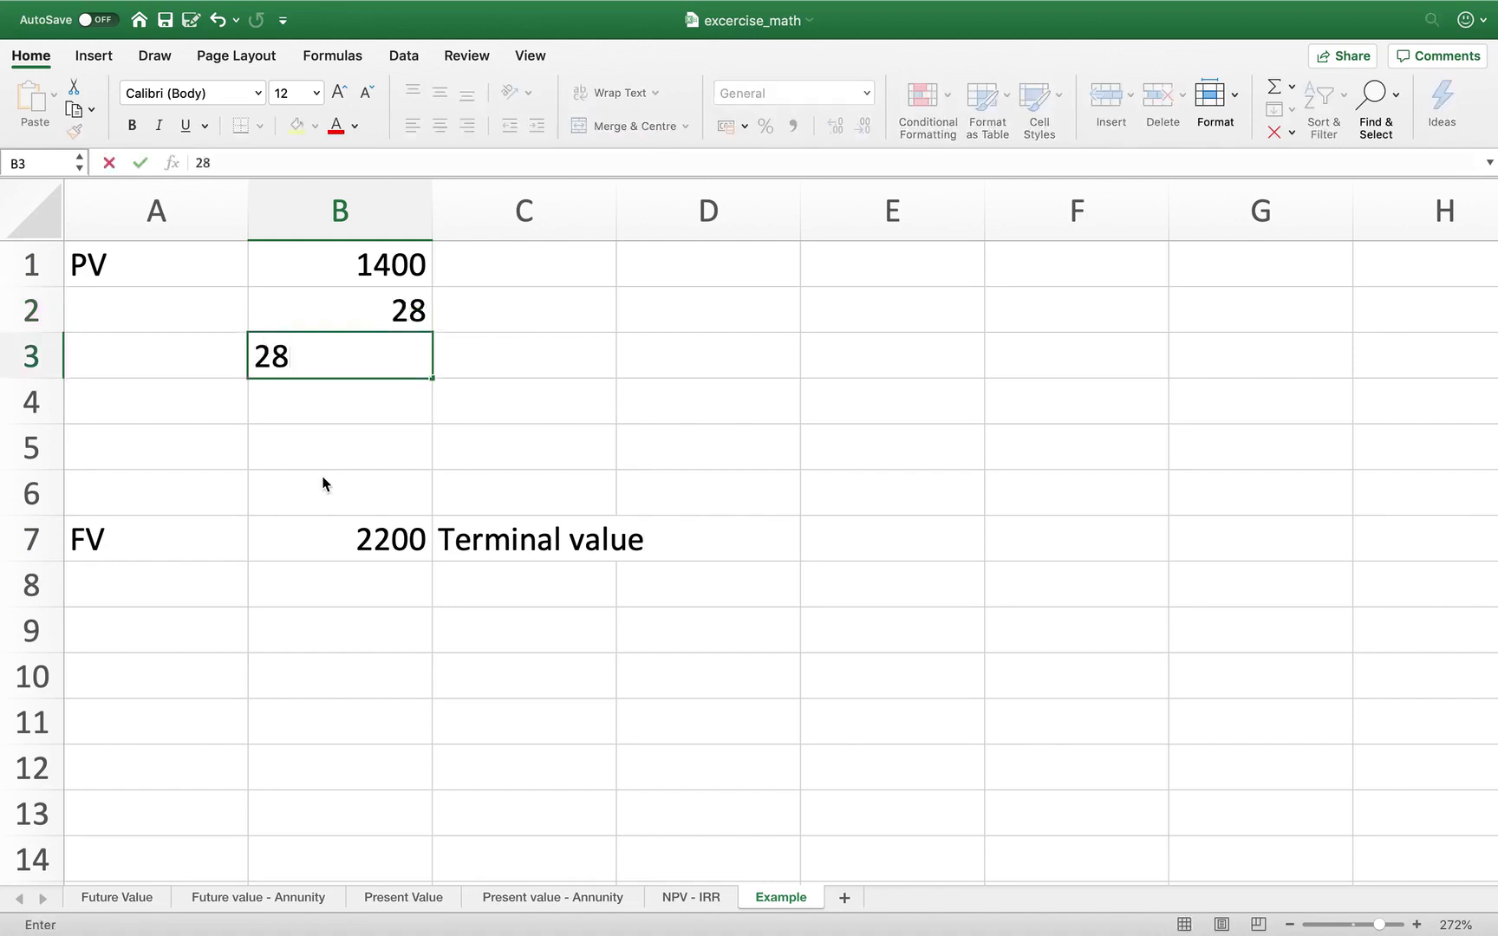
key("Return")
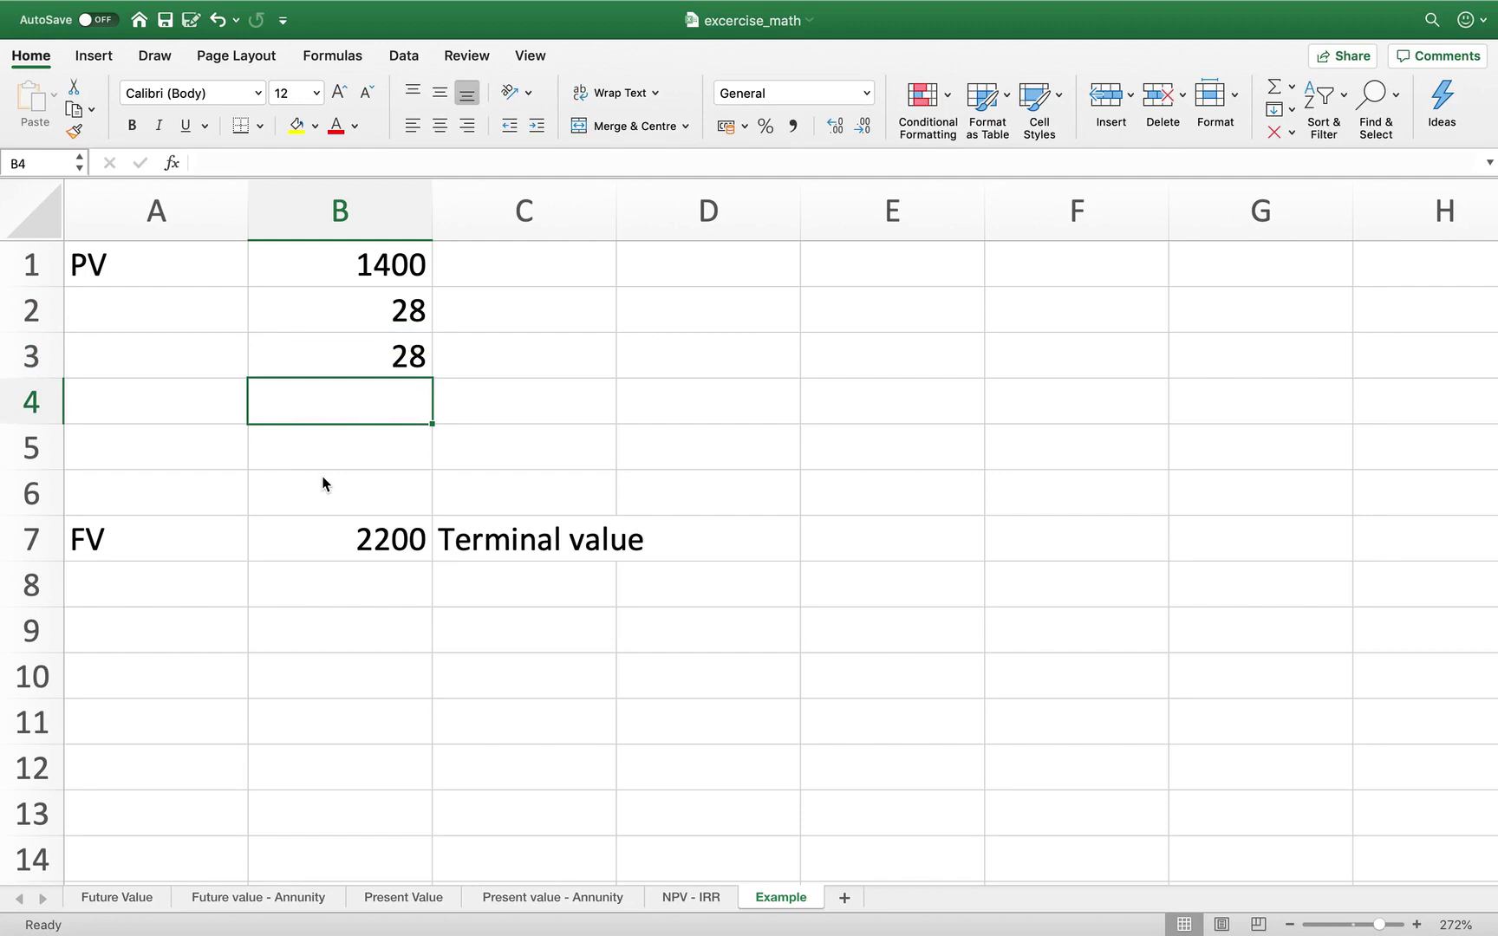
type("28")
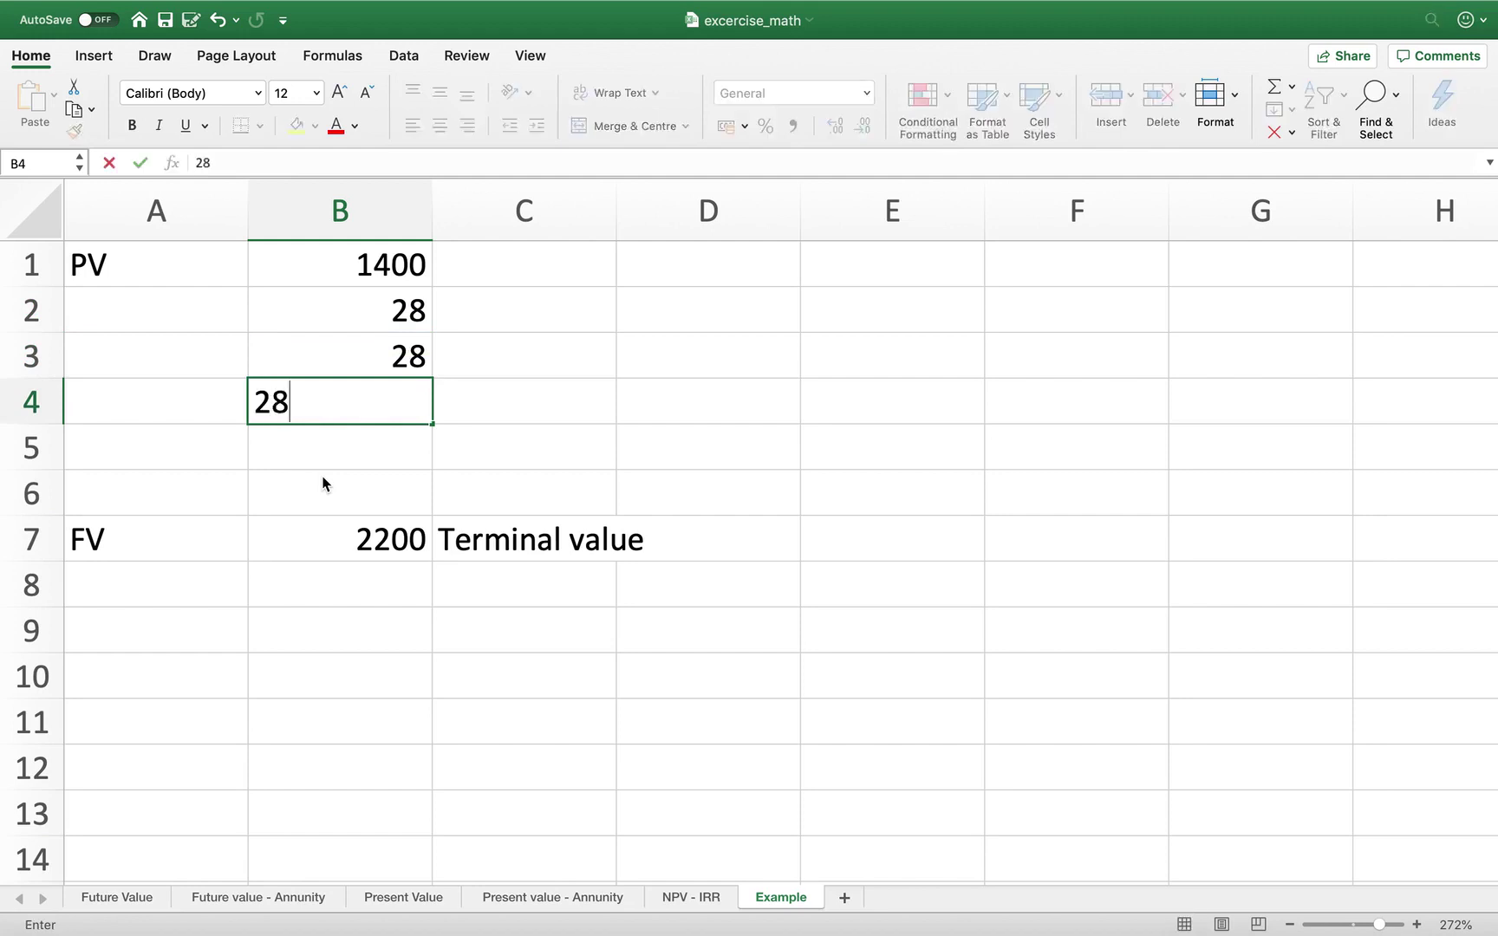
key("Left")
key("Down")
key("Right")
type("28")
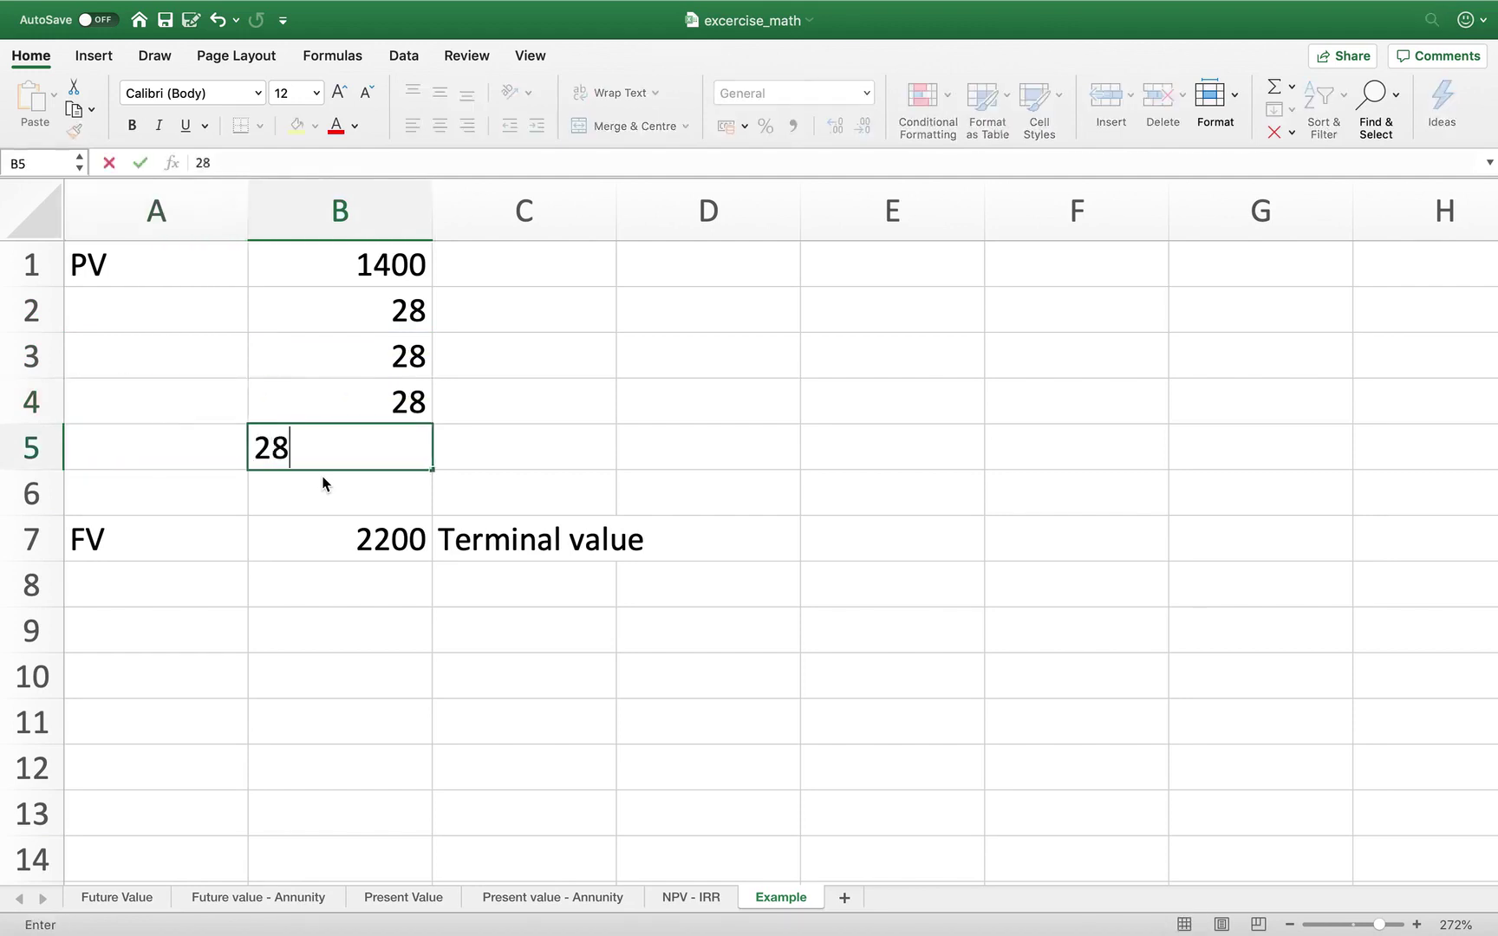
key("Return")
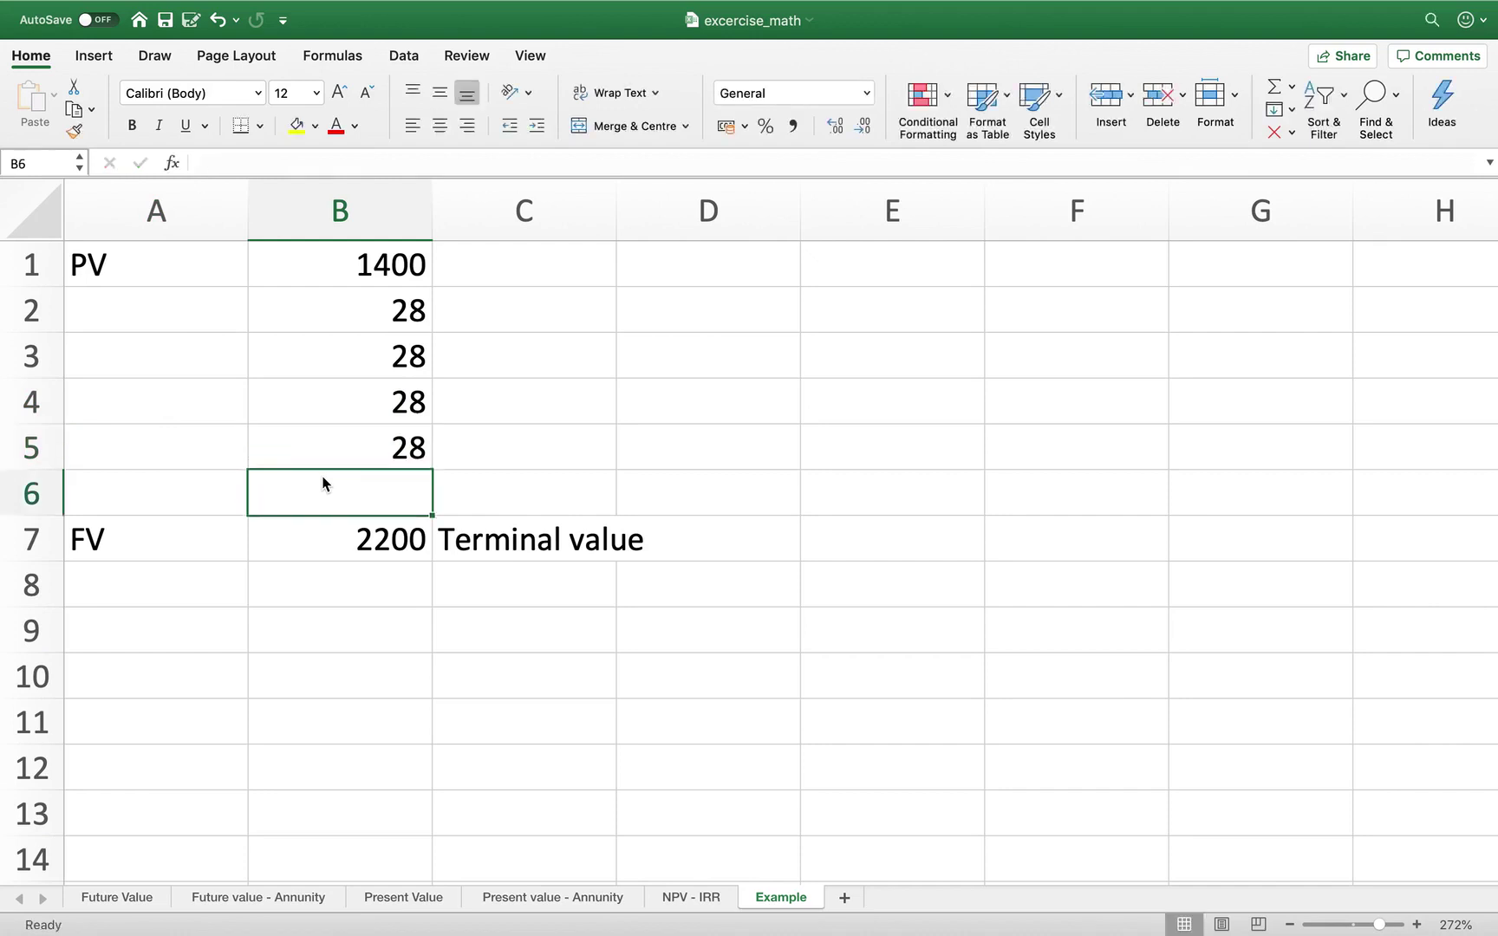
- Enter the final-year inflow of 2228 in B6, combining the terminal value with the last 28
type("22")
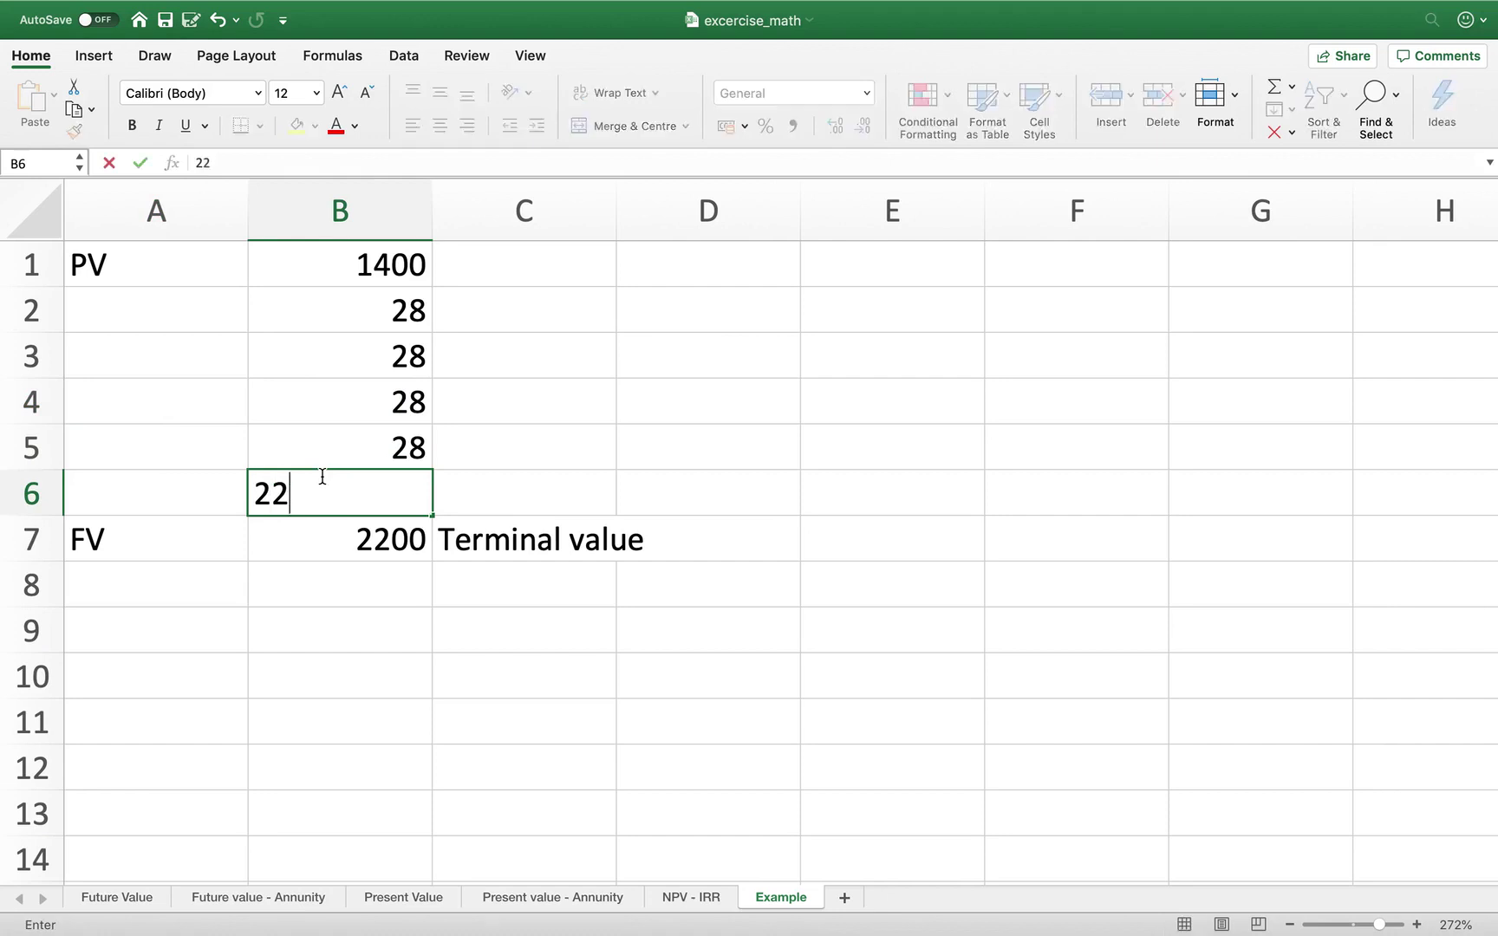
type("28")
left_click(334, 599)
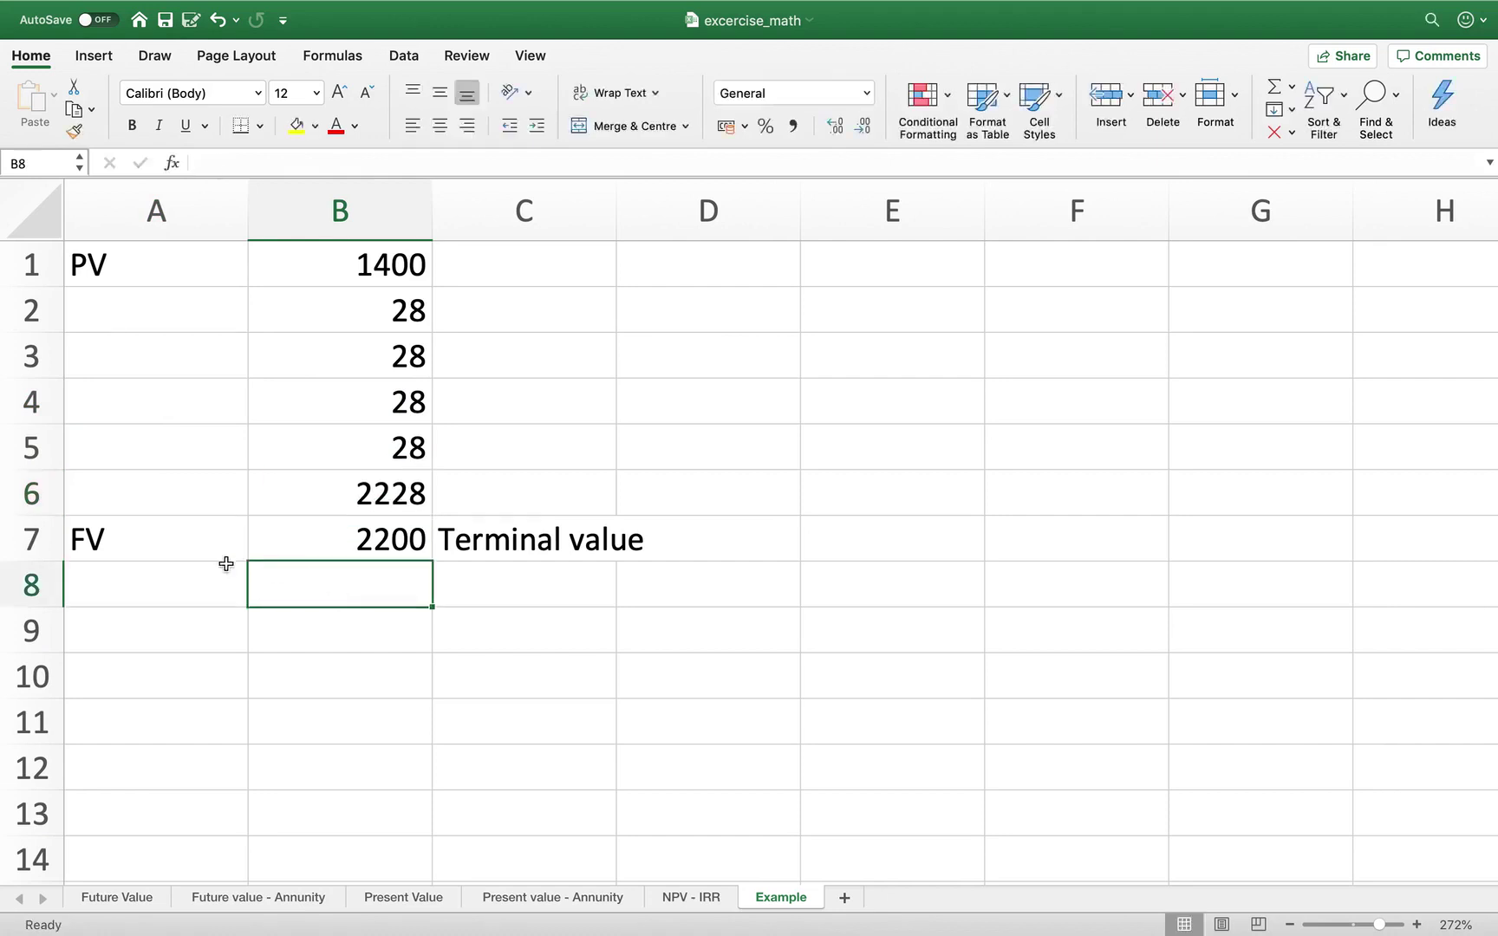
- Clear the contents of row 7 and enter the label FV in A6
left_click(48, 539)
key("Delete")
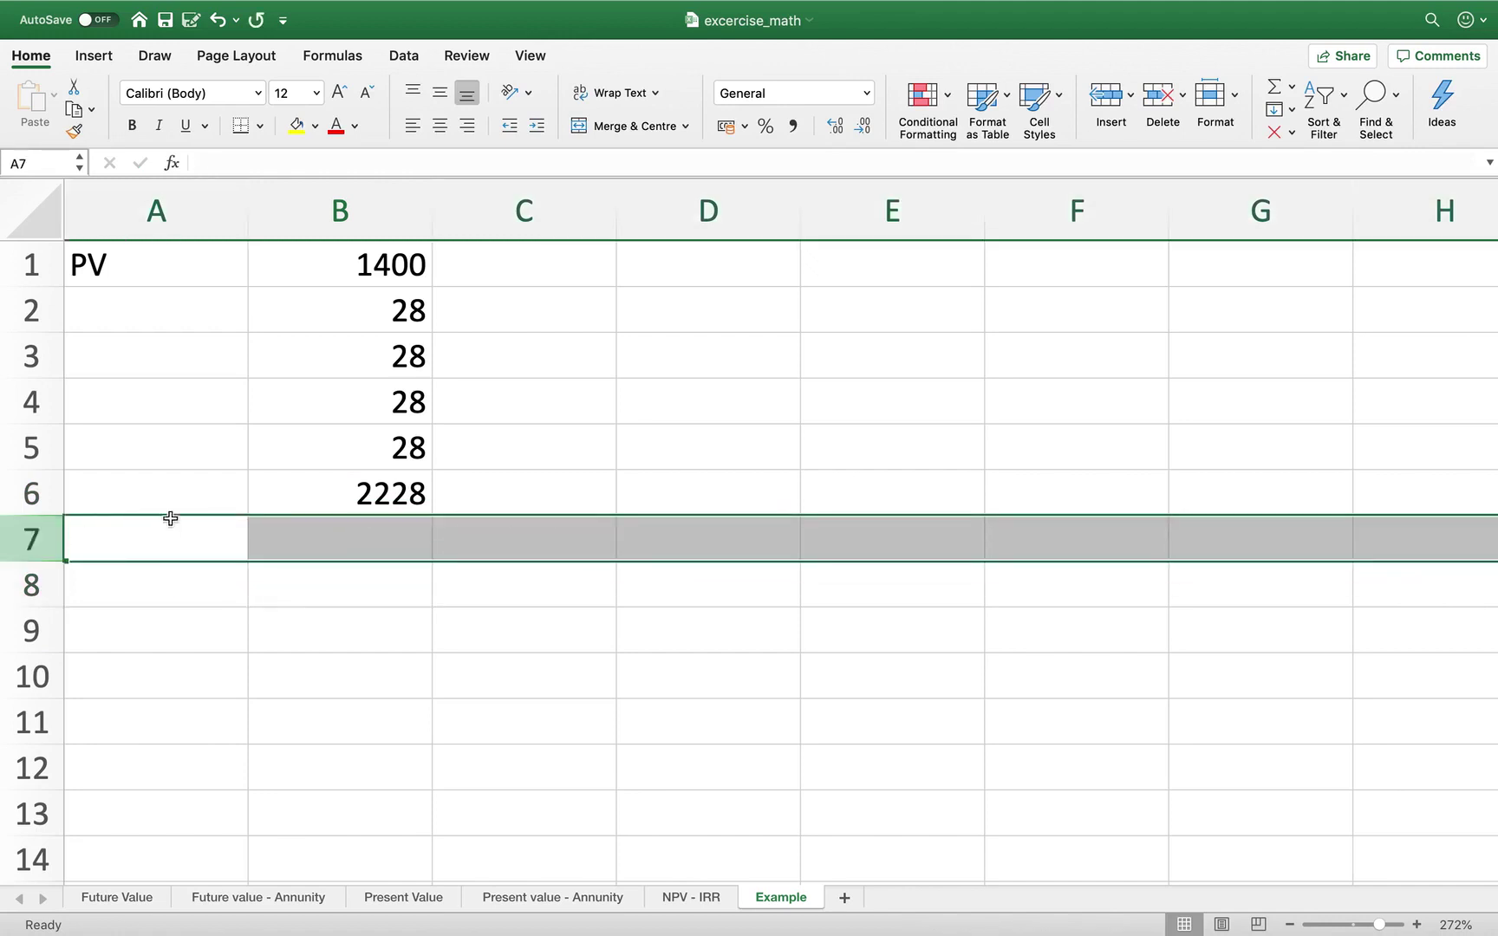
left_click(188, 495)
type("FV")
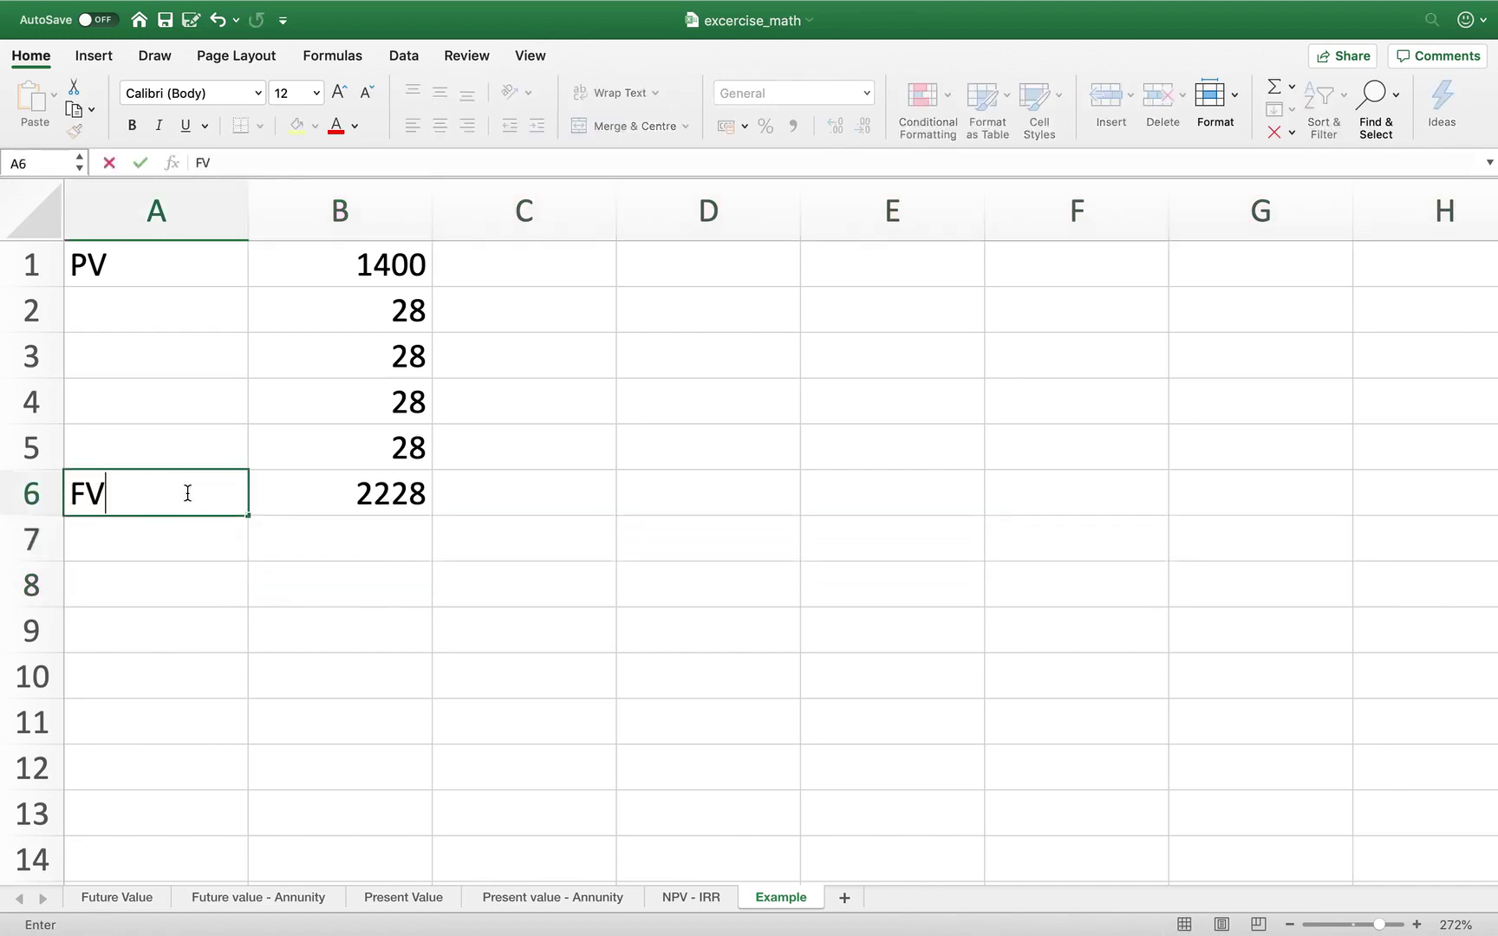
left_click(229, 266)
- Make the initial amount in B1 a cash outflow of -1400
left_click(356, 286)
left_click(195, 163)
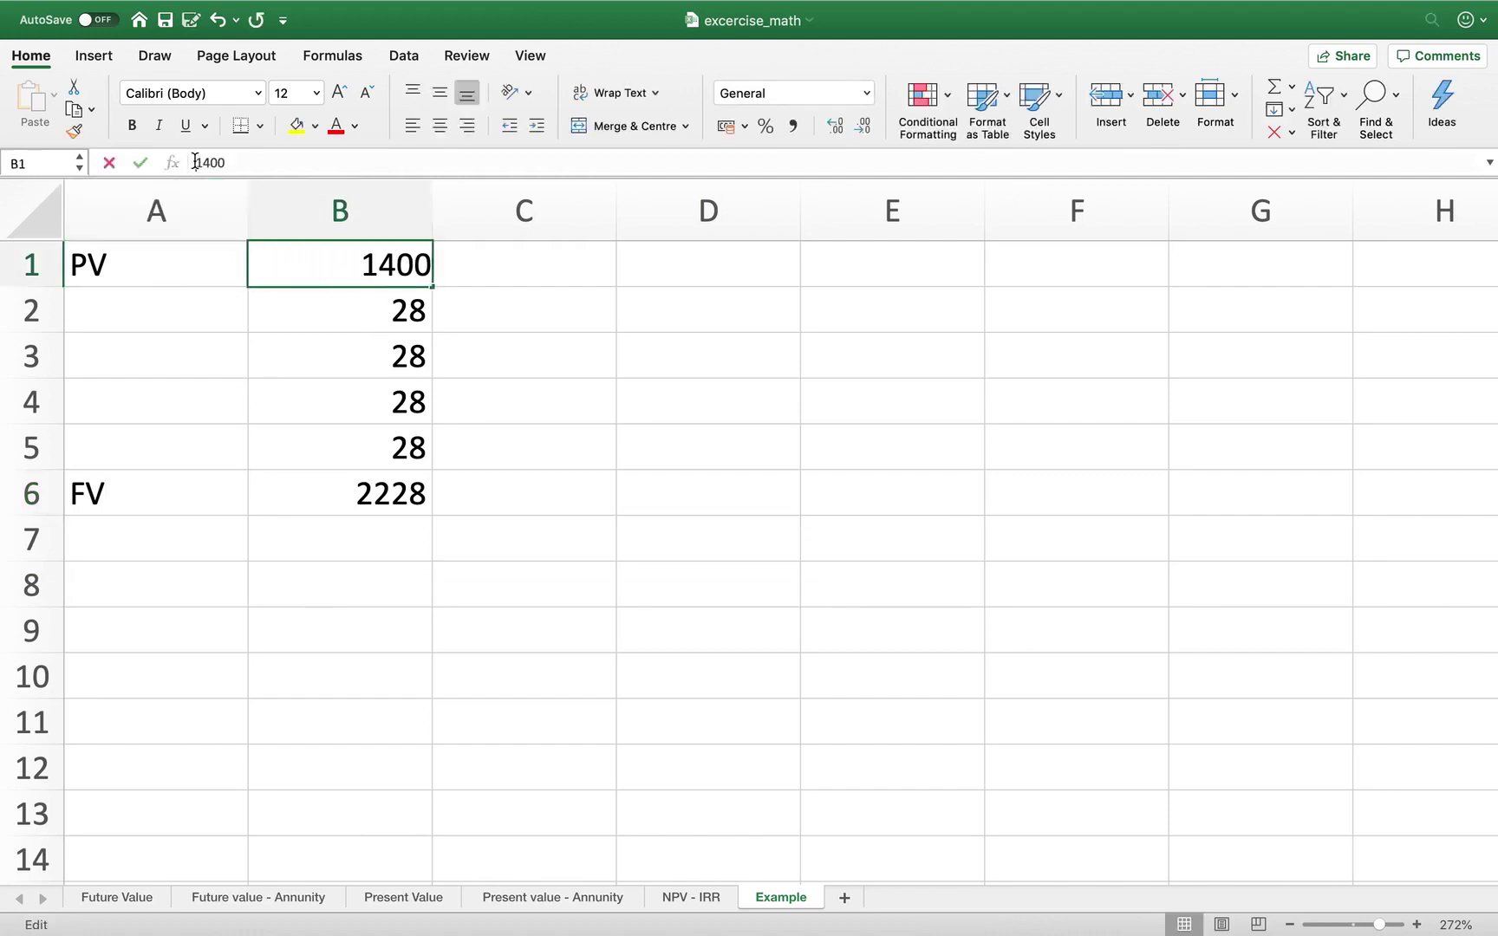
type("-")
key("Return")
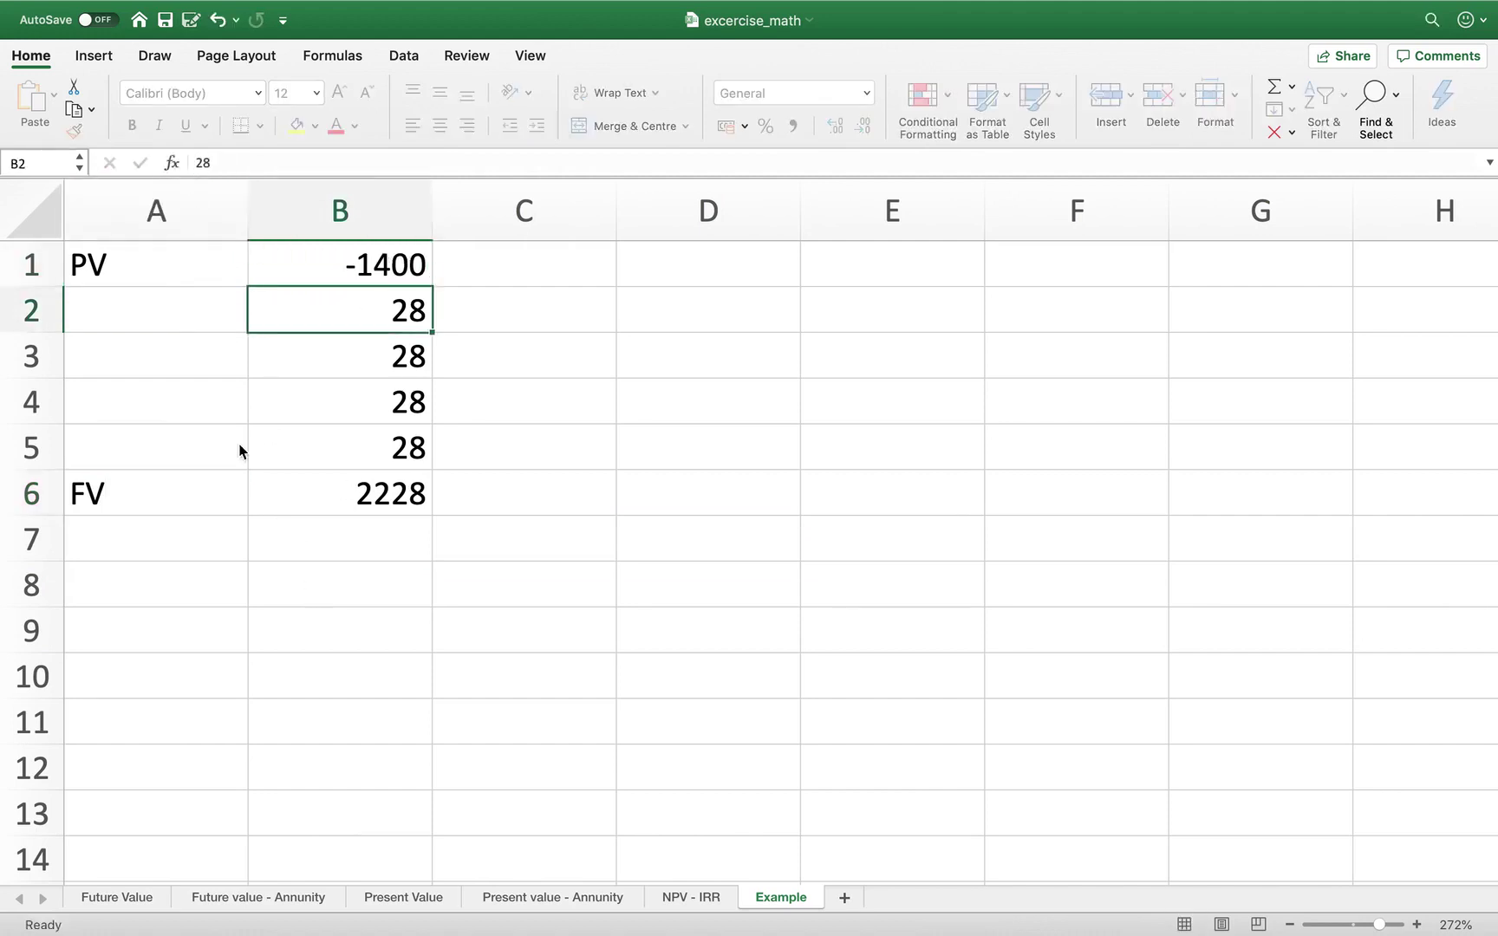
- Replace the PV label in A1 with "Investment"
left_click(124, 270)
type("In")
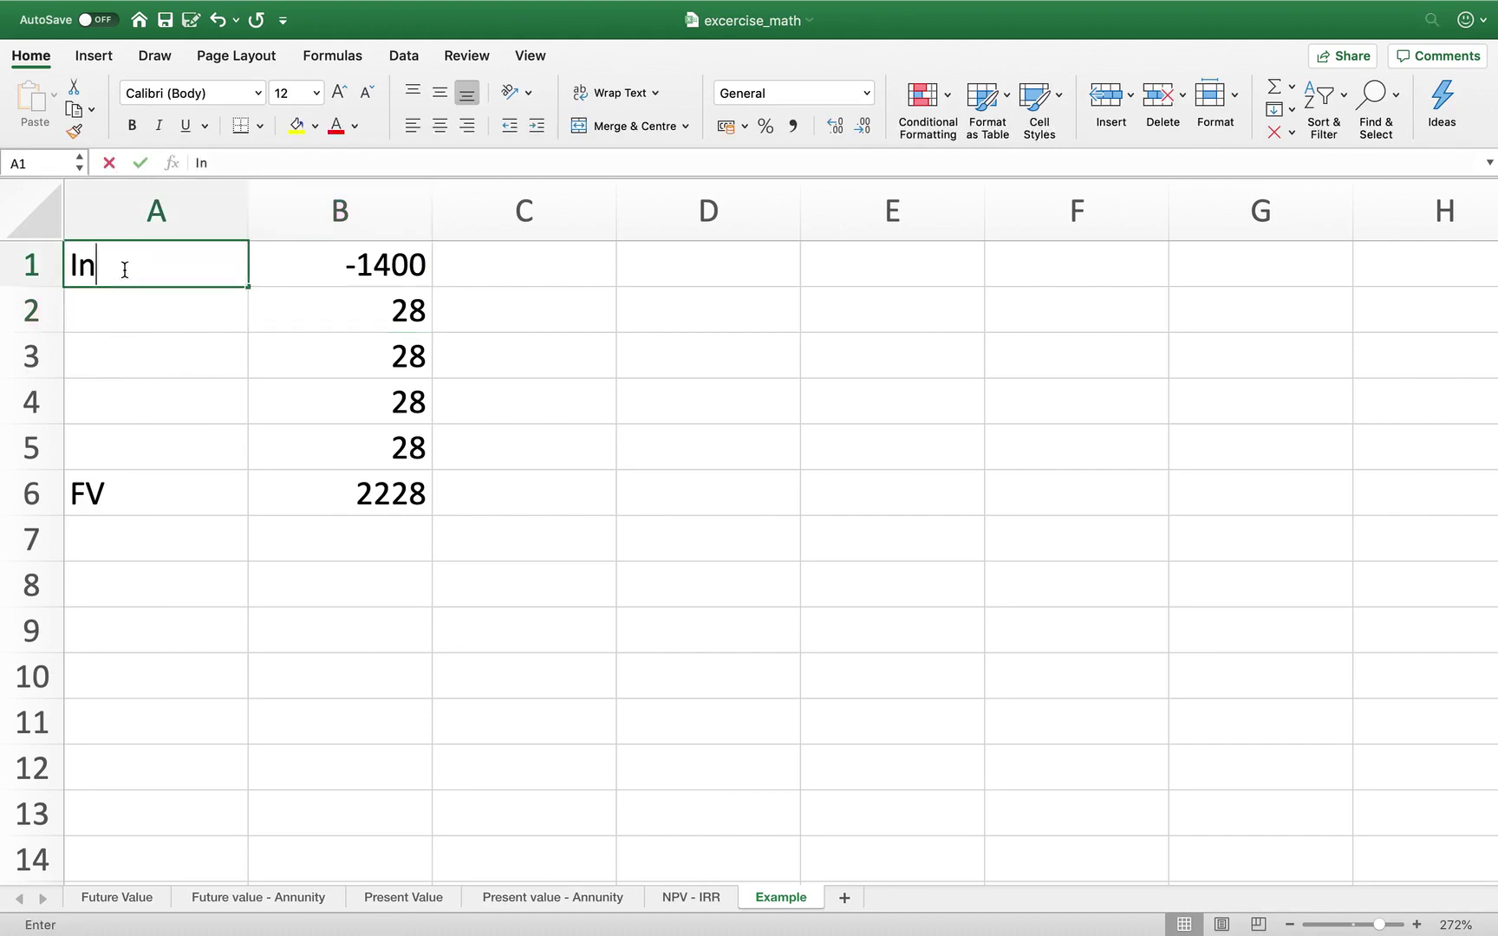
type("vestment")
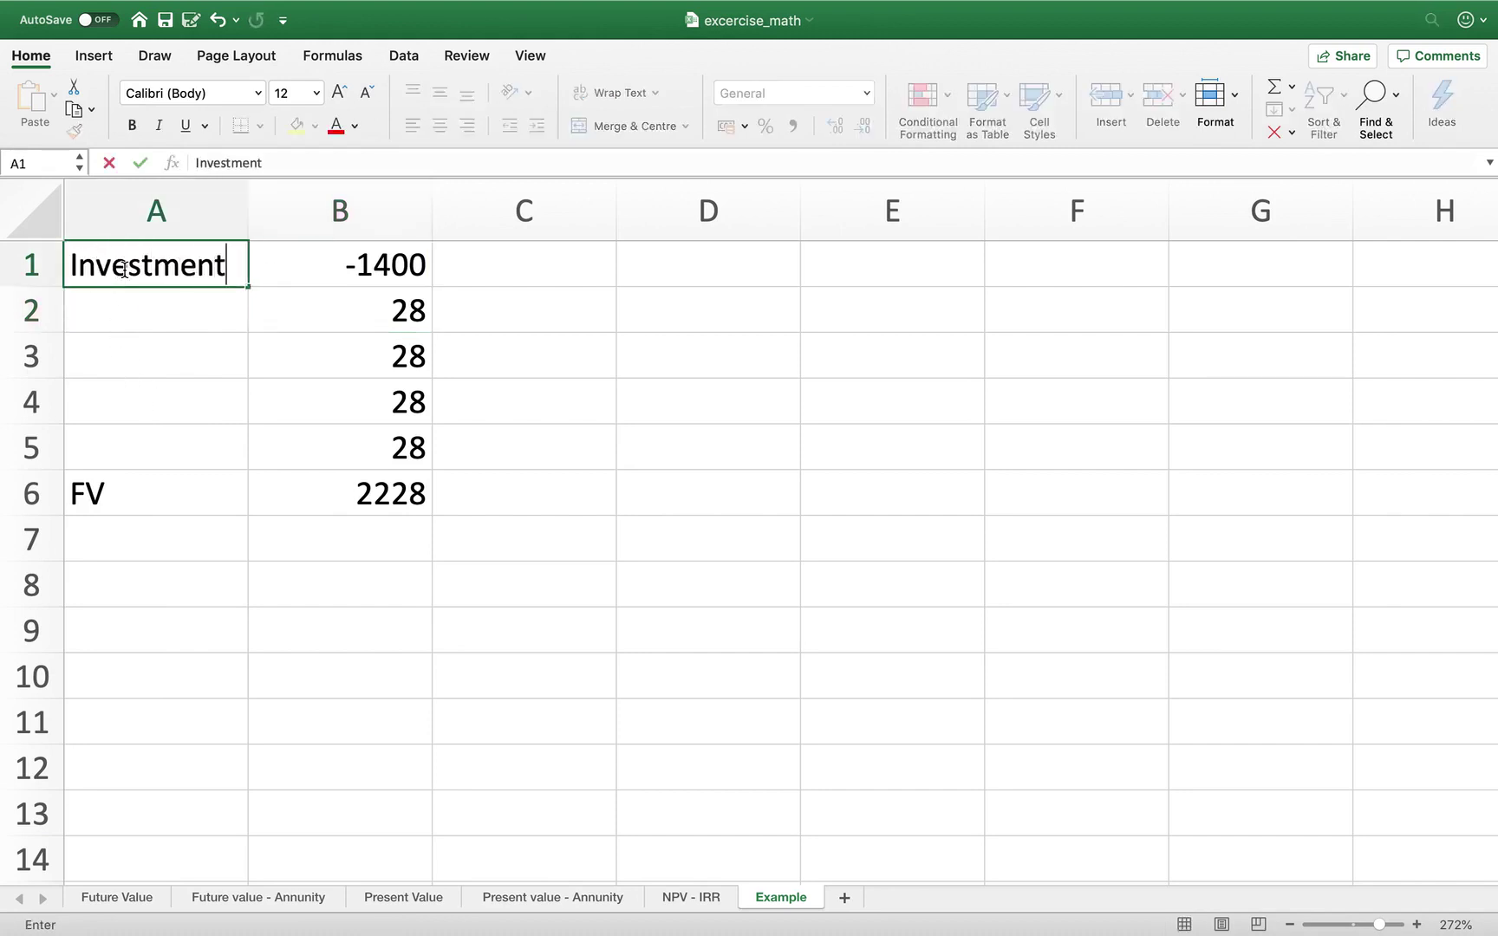
left_click(609, 375)
- Calculate the internal rate of return of the cash flows in D3 with =IRR(B1:B6)
left_click(708, 355)
type("=ii")
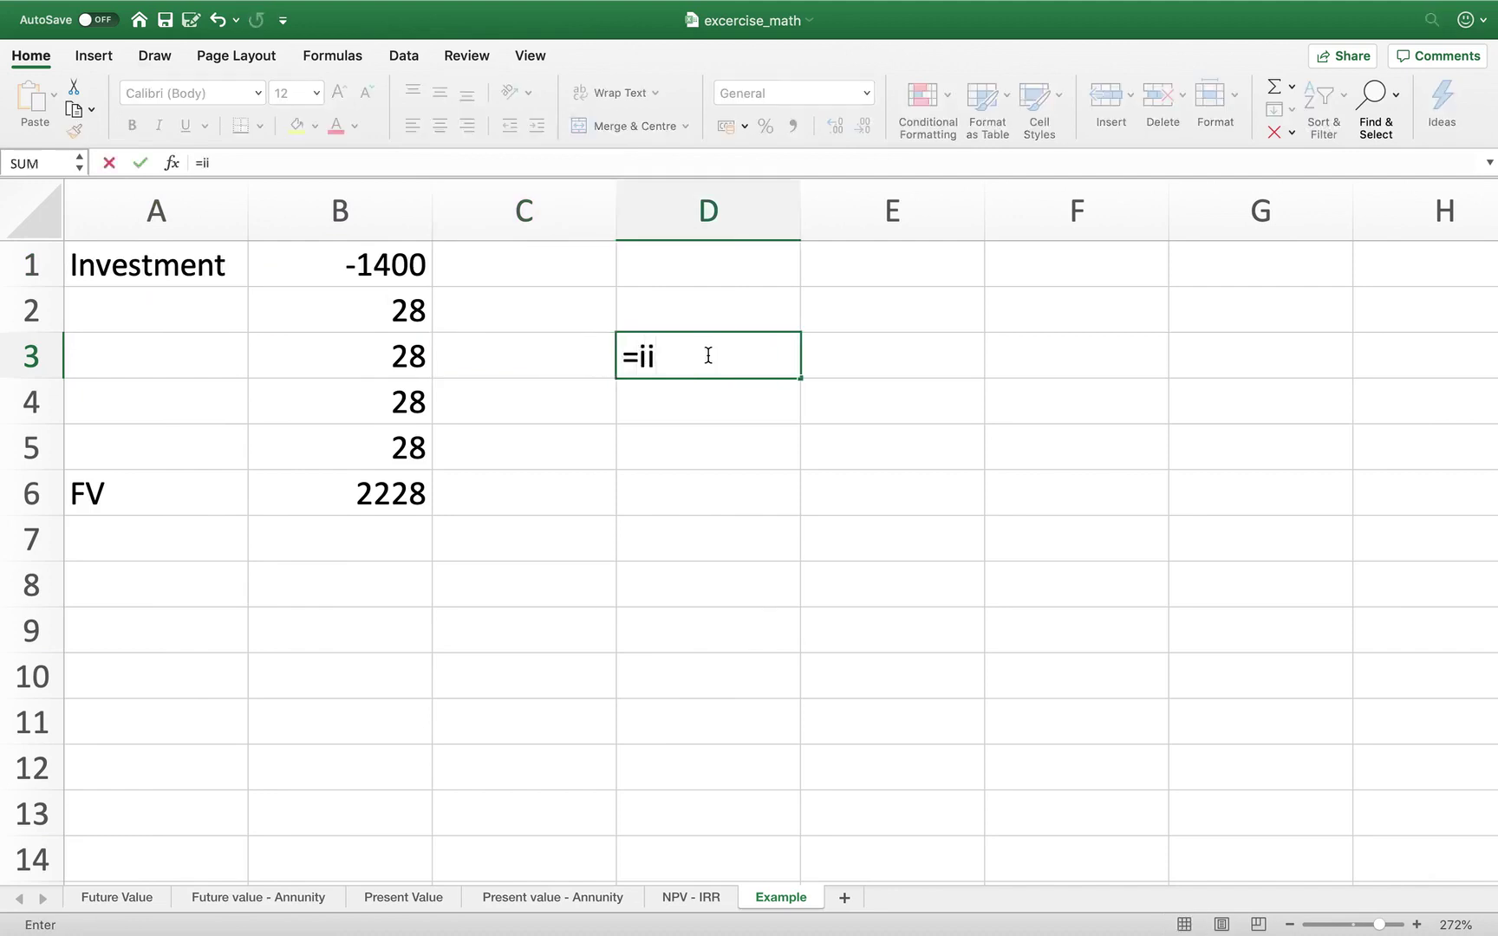
key("BackSpace")
type("rr")
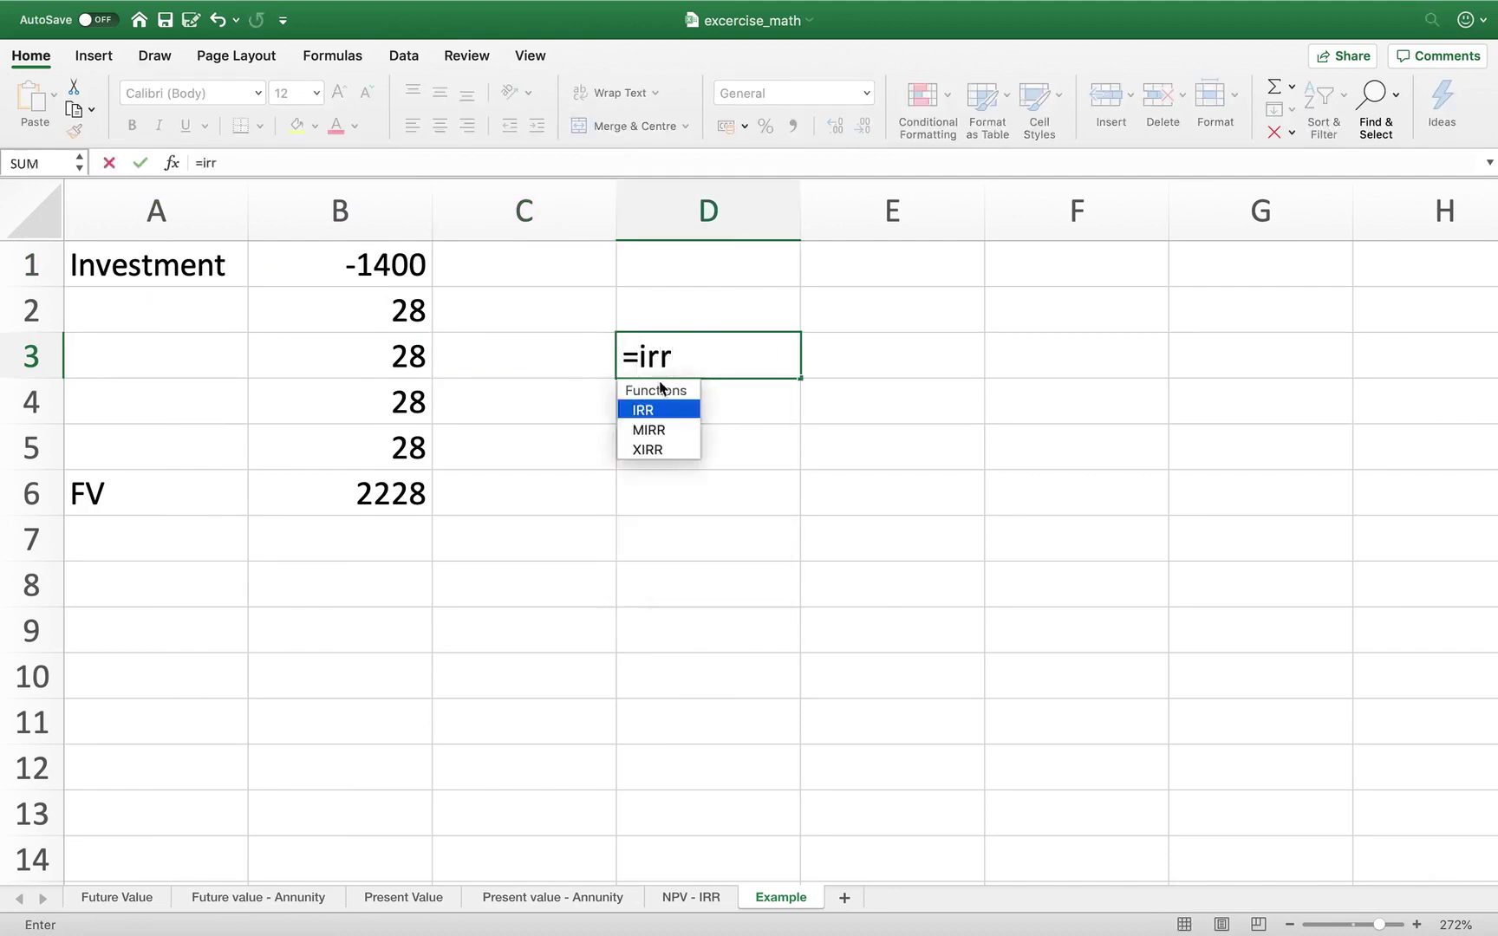
double_click(653, 412)
left_click_drag(384, 277, 381, 399)
key("shift+Down")
key("shift+Down")
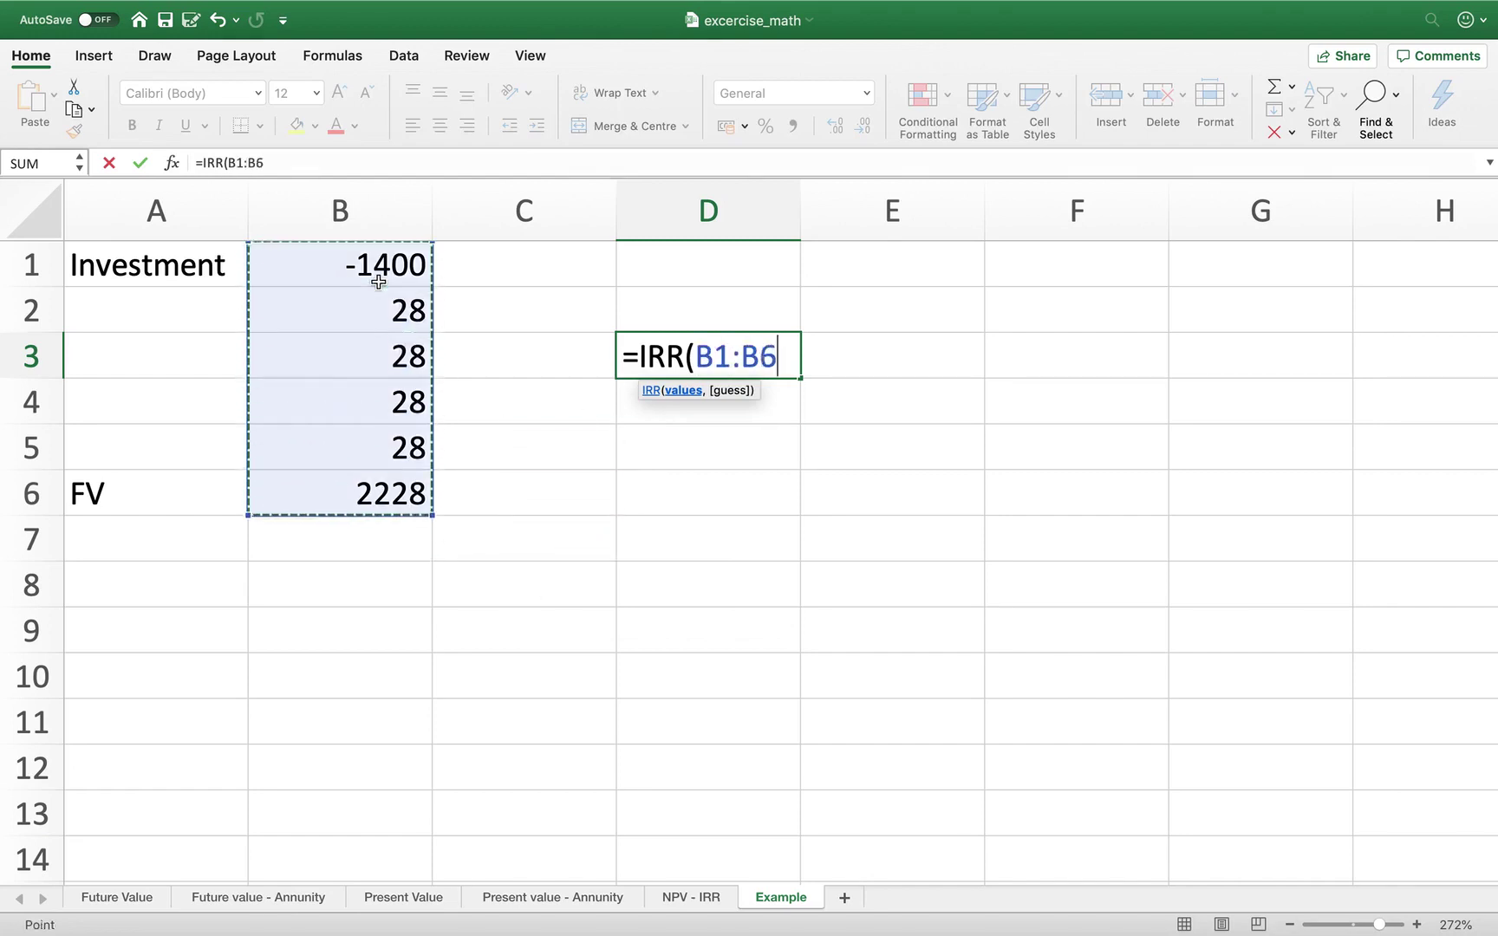
type(")")
key("Return")
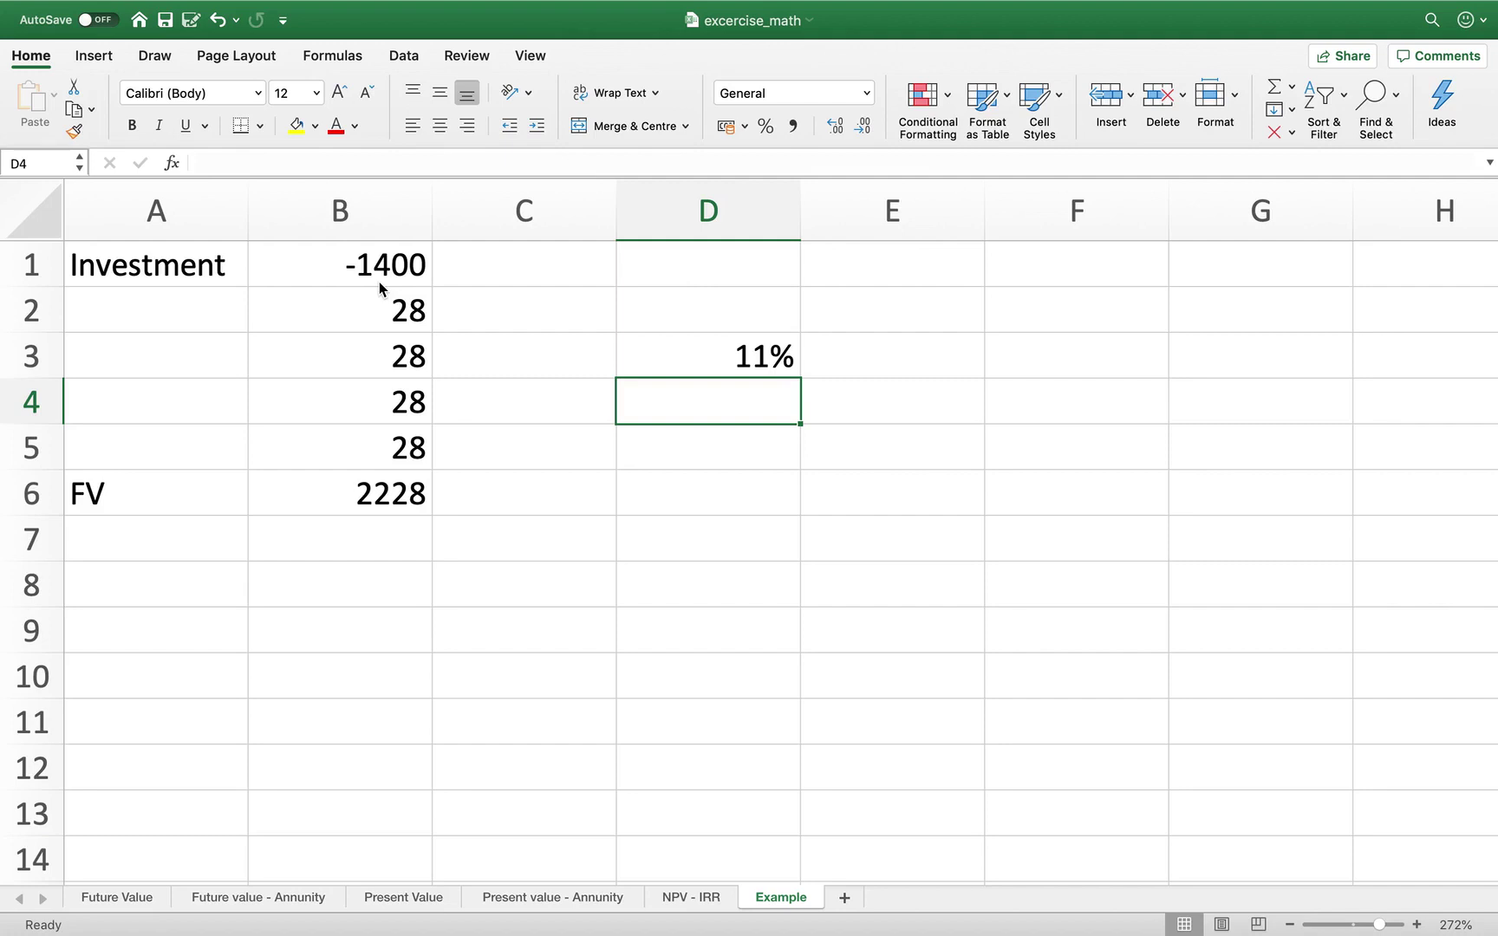
- Review the Future value - Annunity, Present Value and NPV - IRR worksheets as a recap of the calculations
left_click(250, 895)
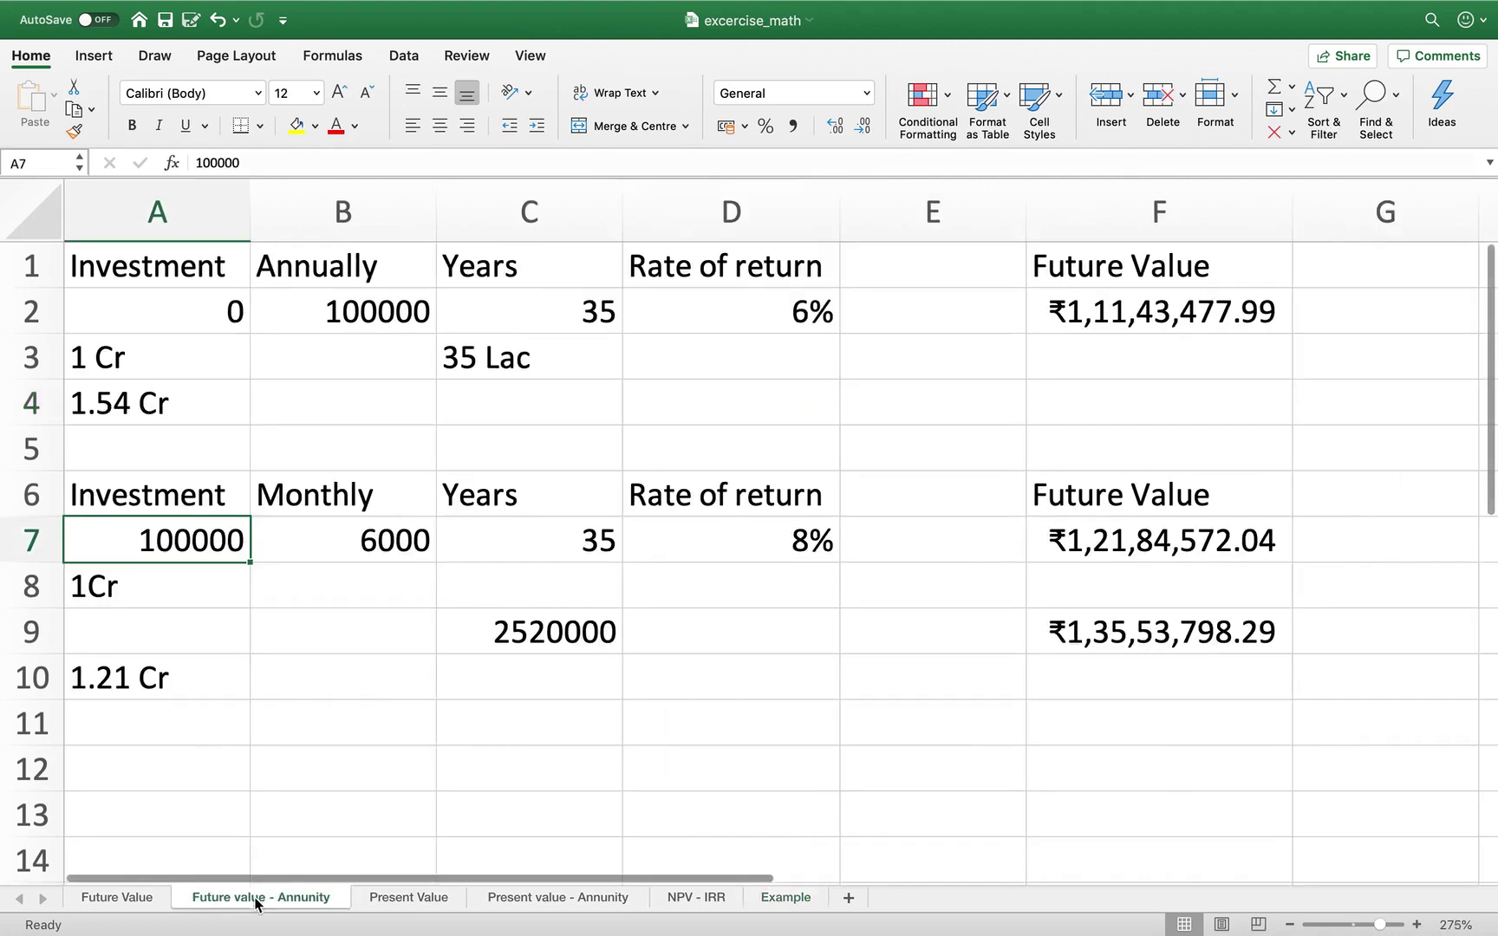
left_click(411, 898)
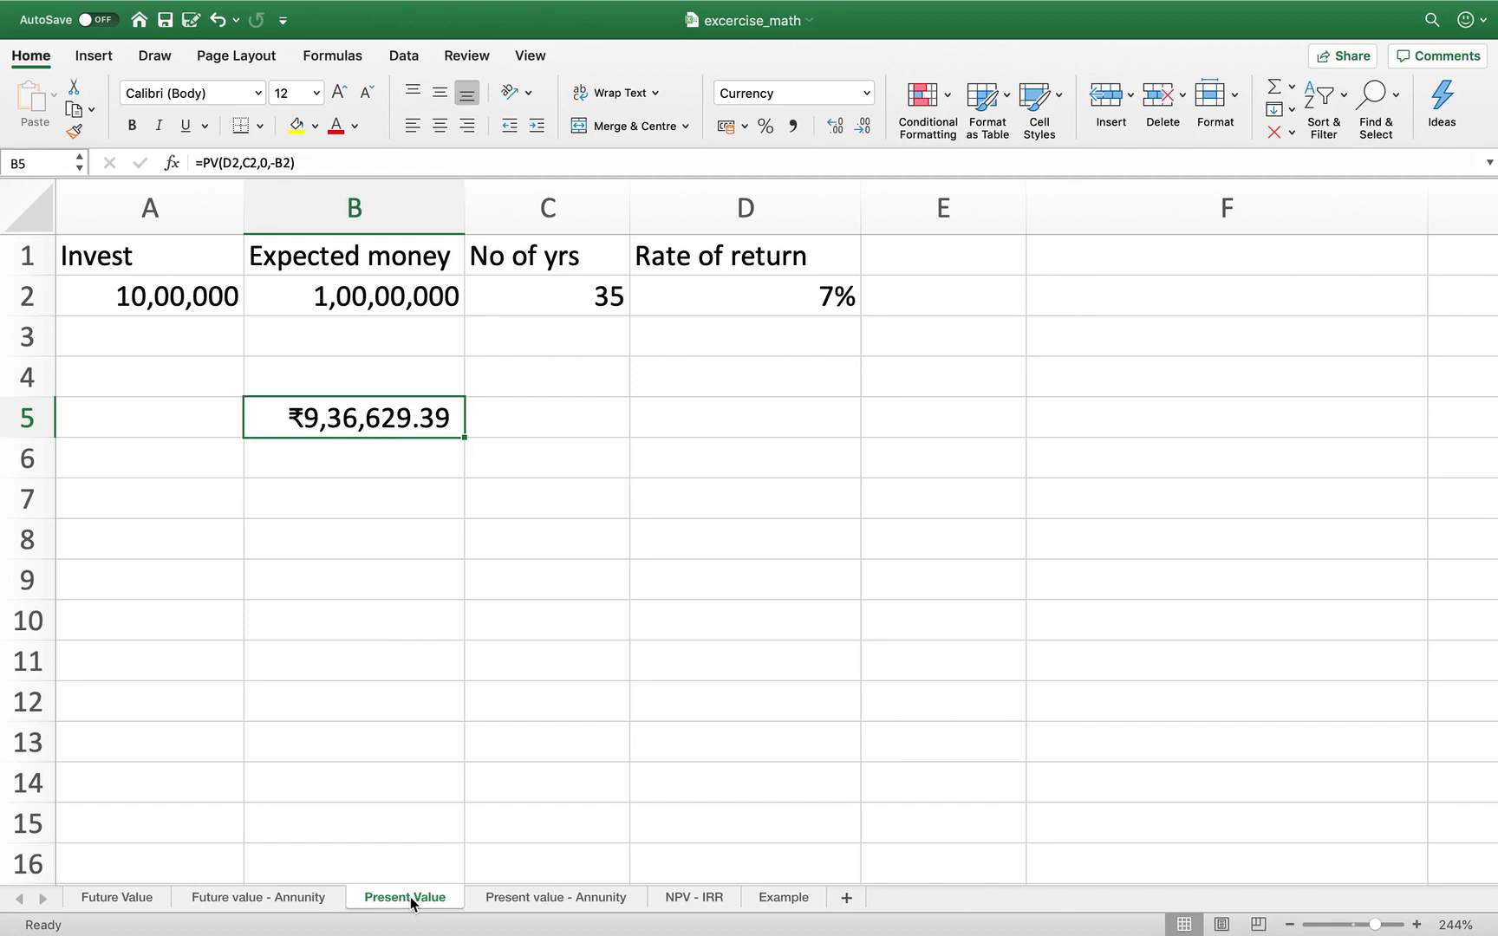
left_click(318, 902)
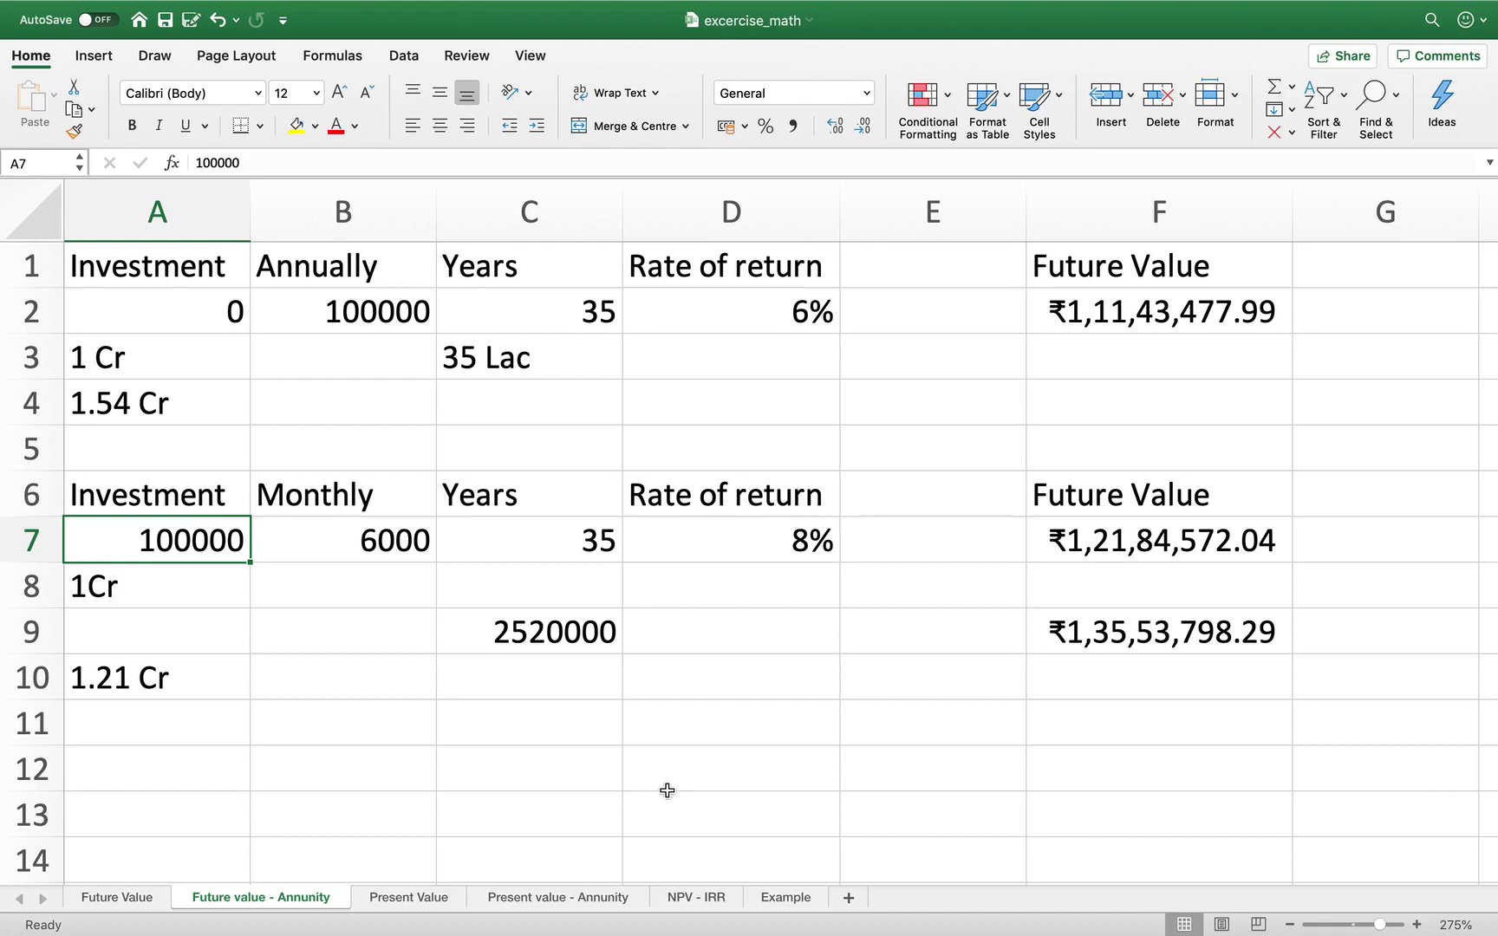
left_click(697, 903)
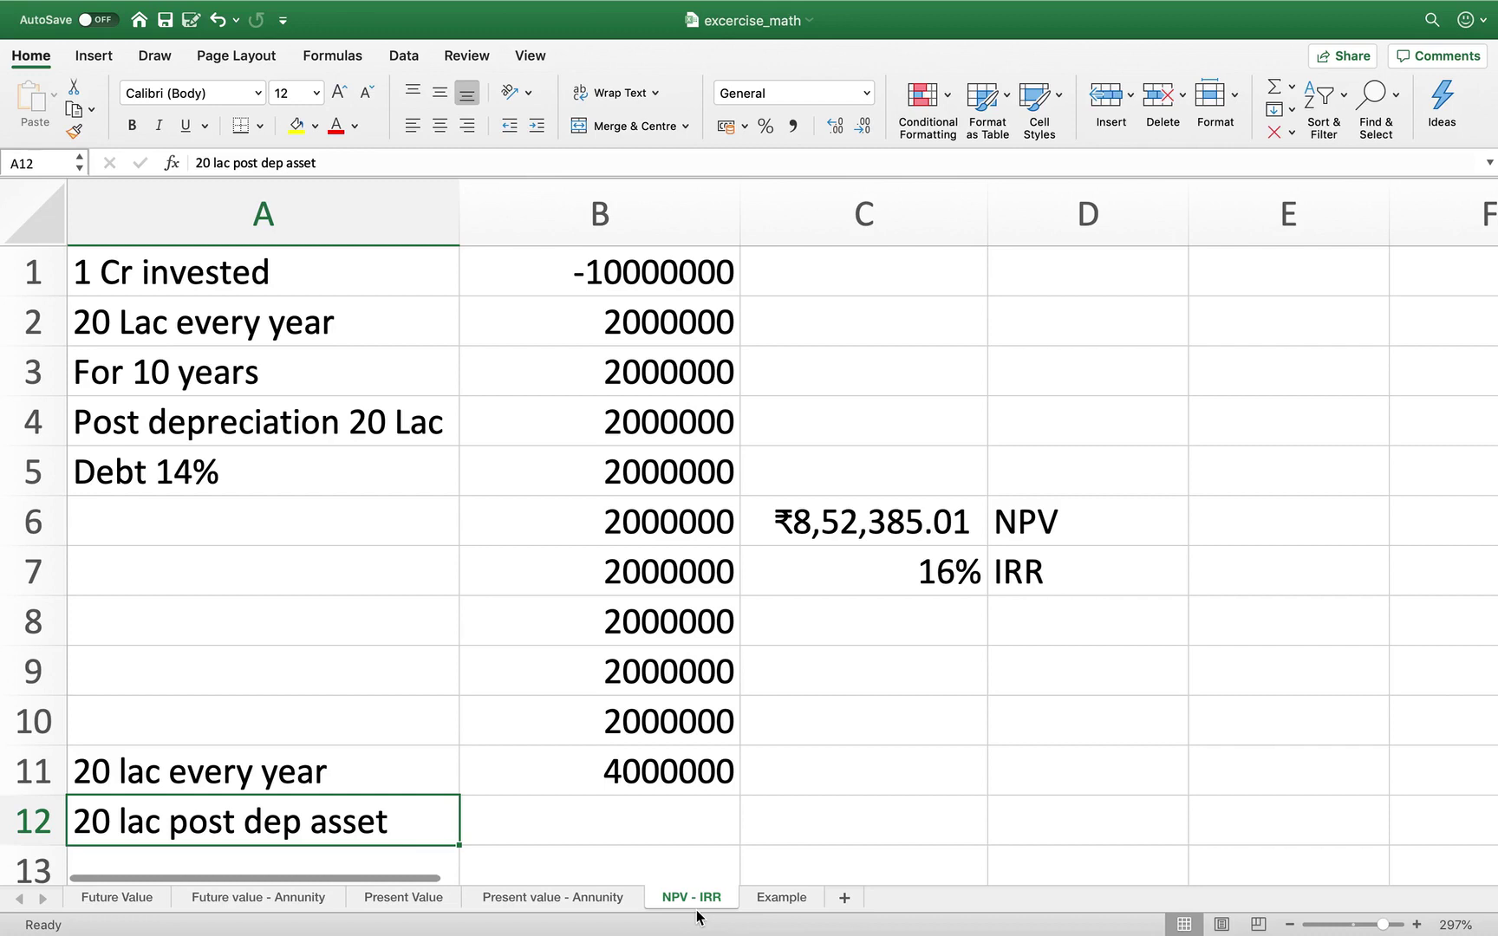
mouse_move(824, 932)
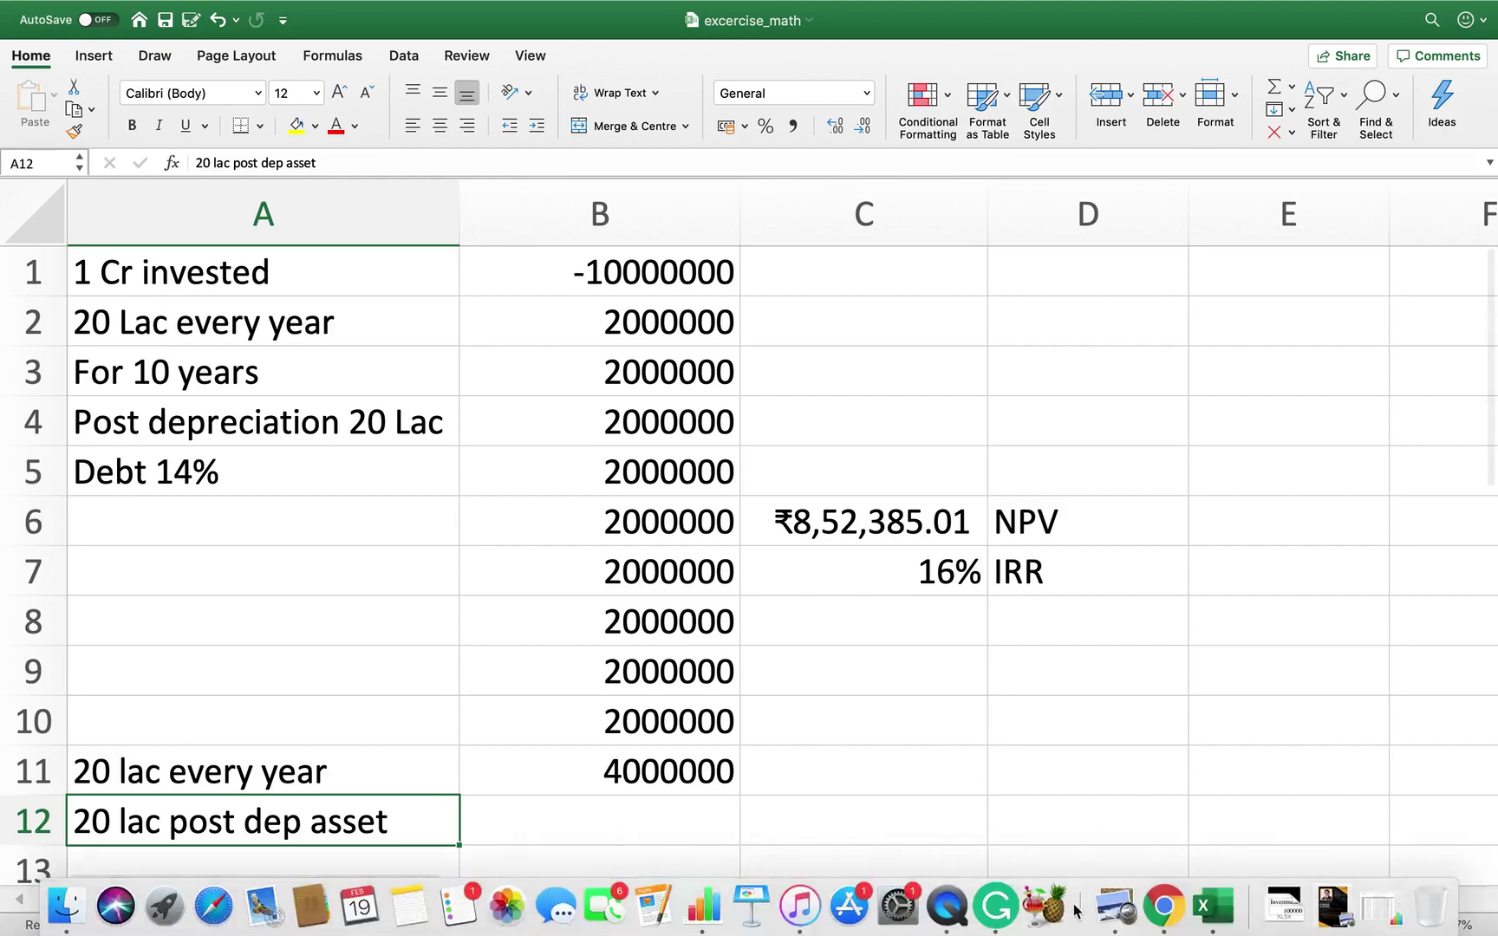